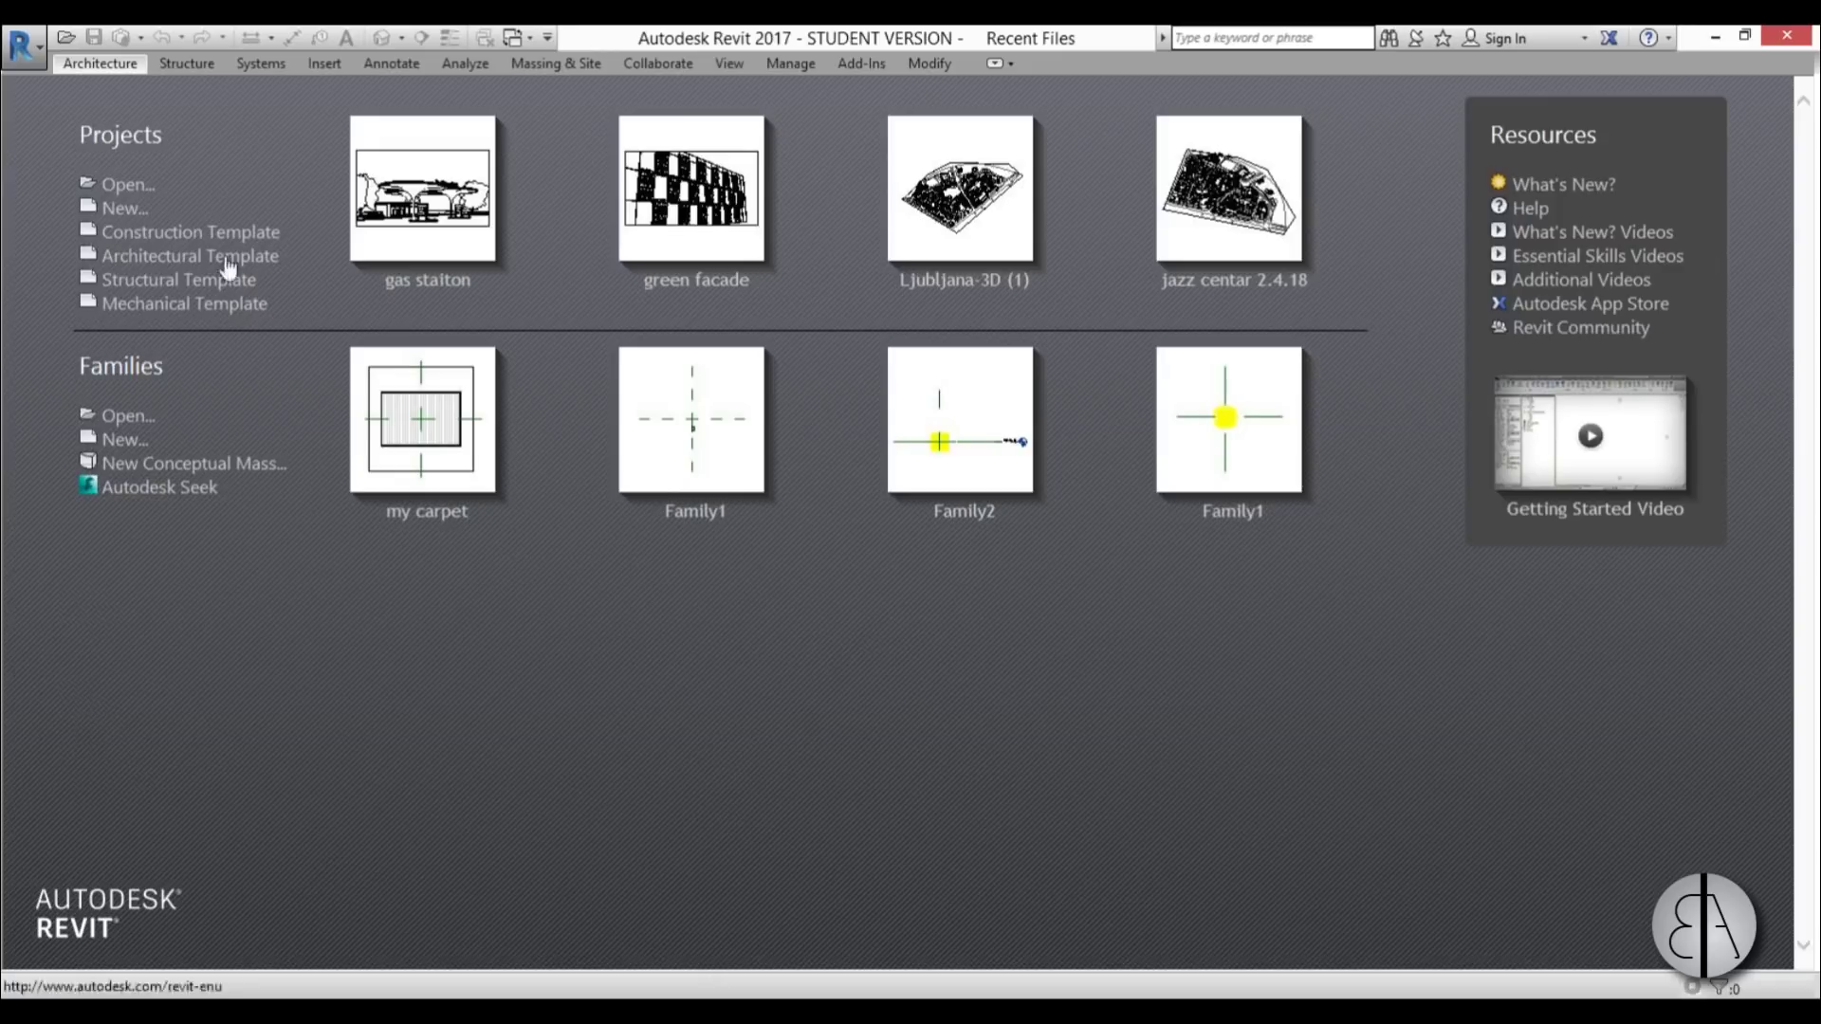
- Start a project from the Architectural Template and set its length units to meters with 2 decimal places
click(188, 268)
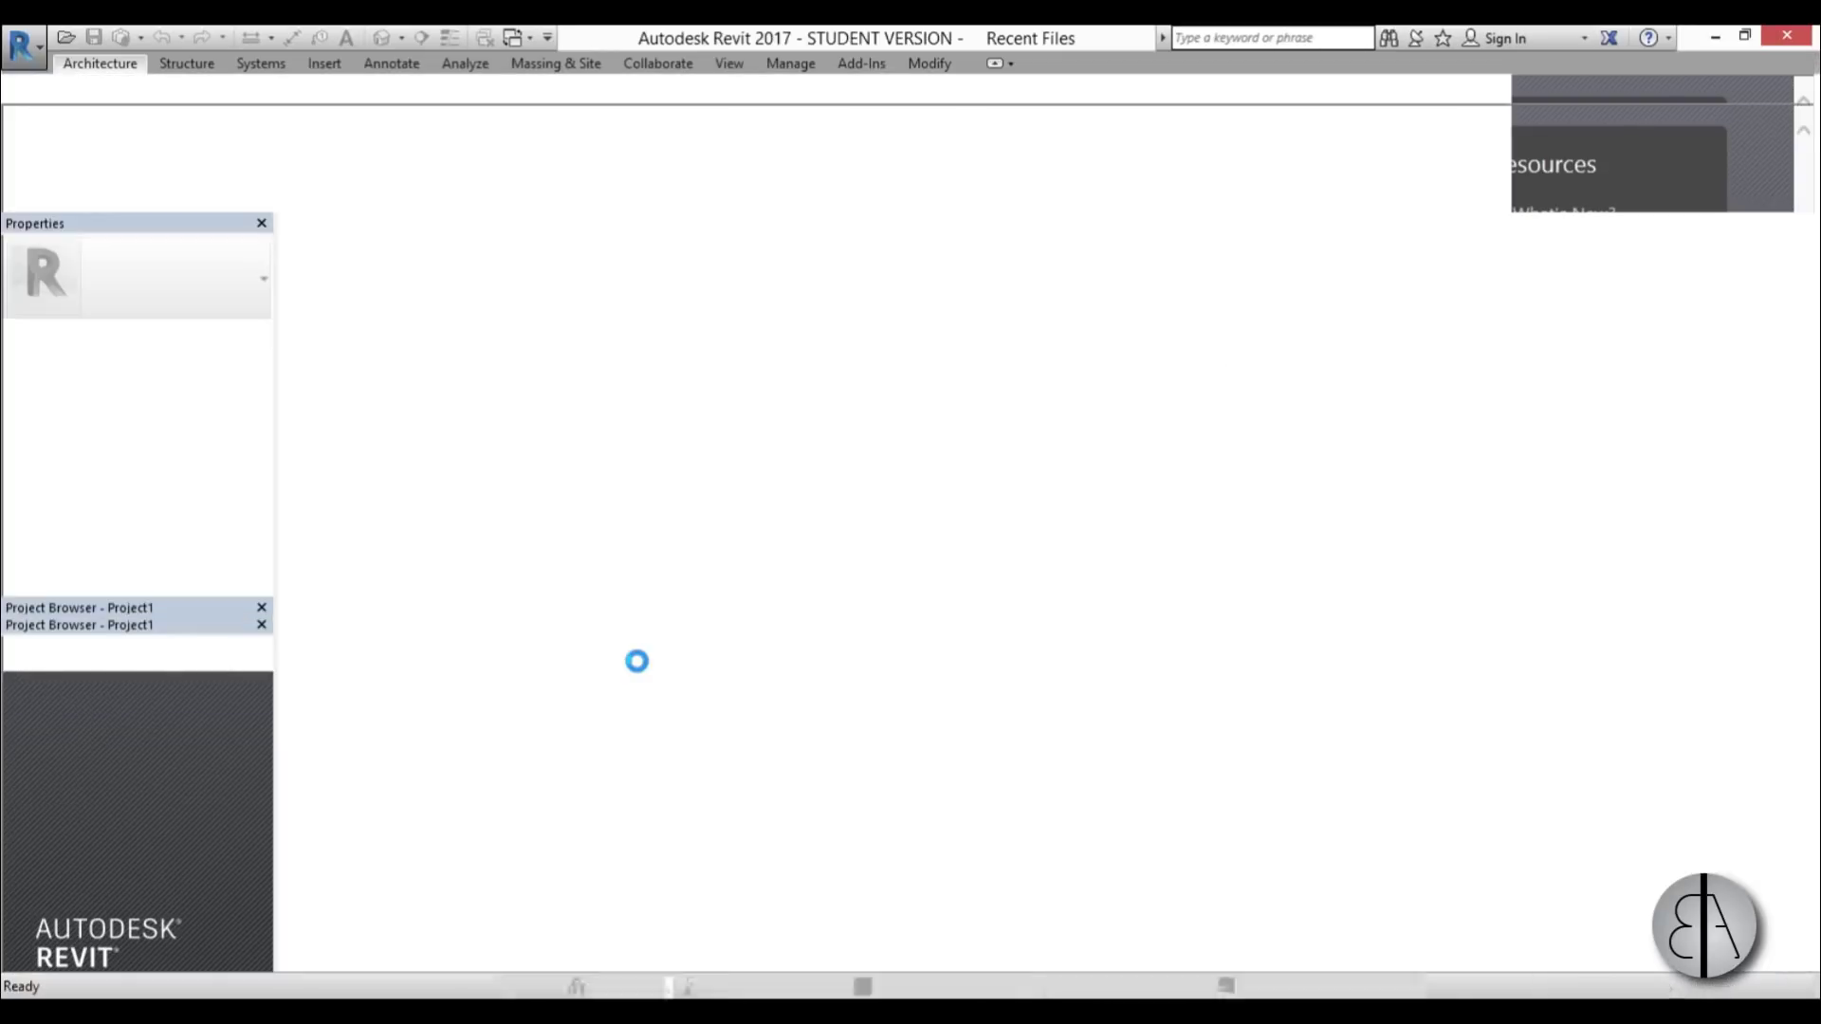
key(u)
key(n)
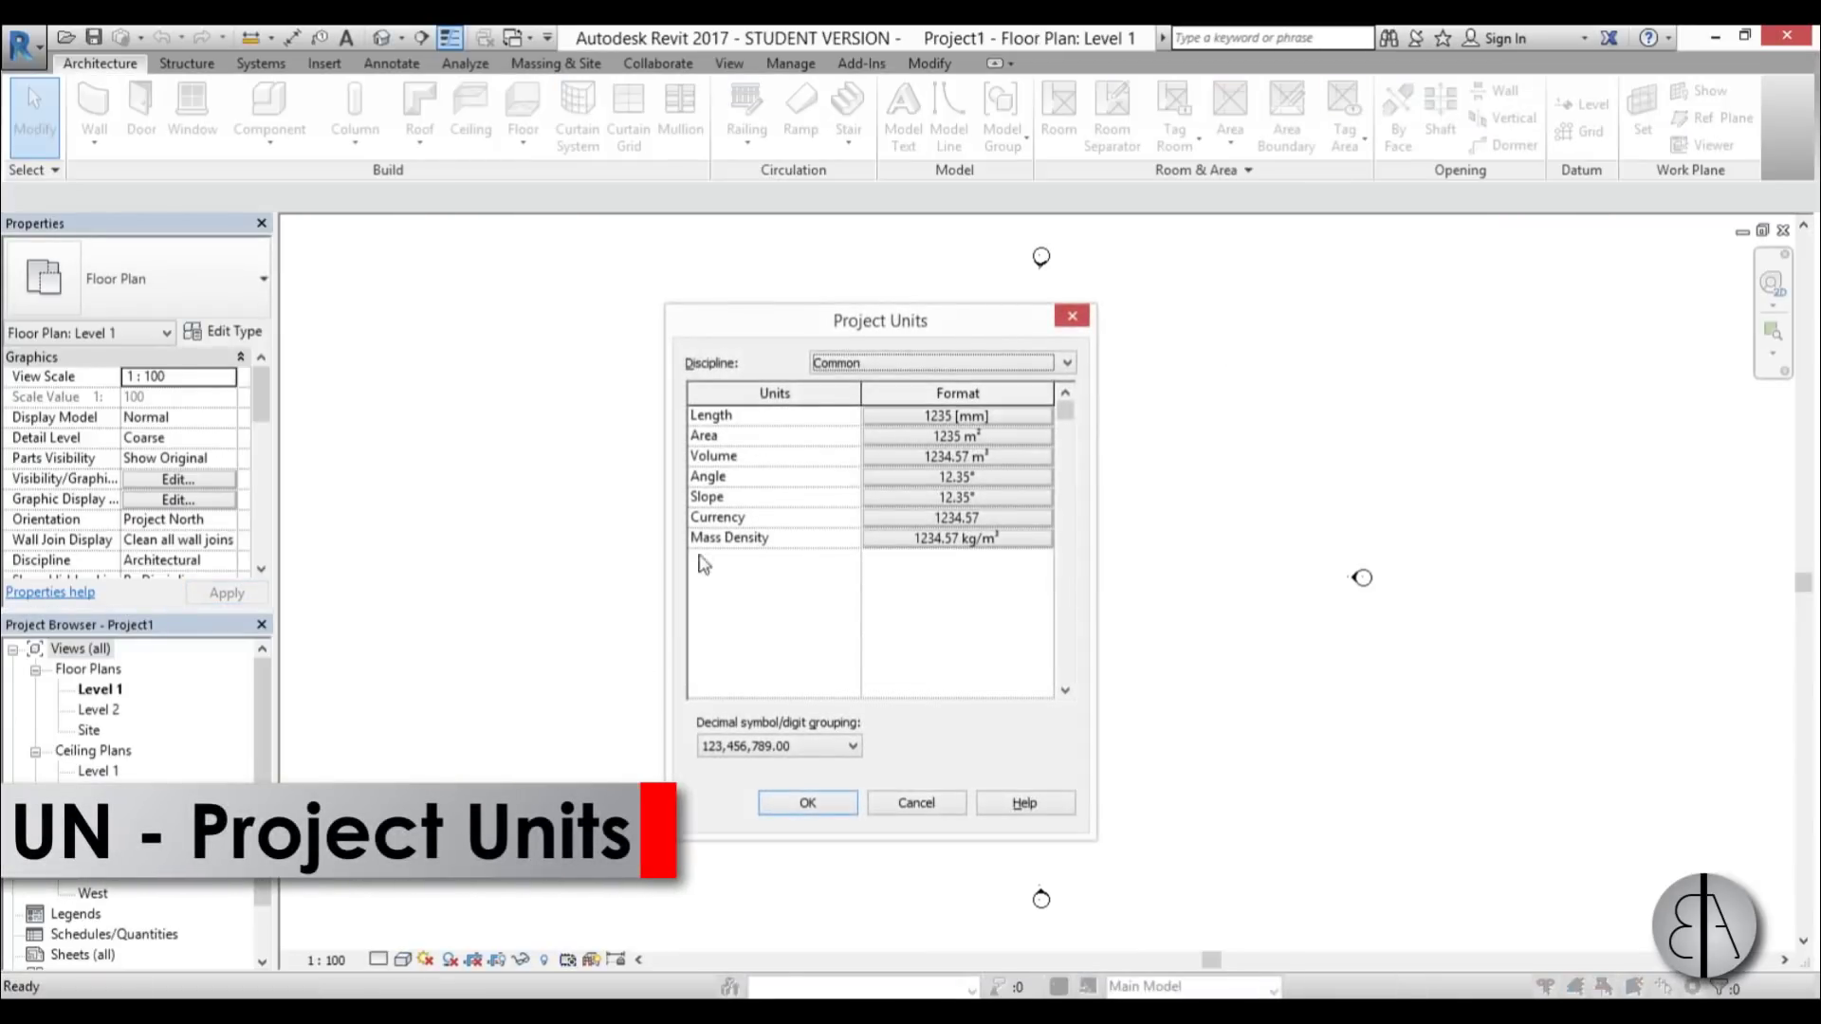
click(937, 417)
click(785, 464)
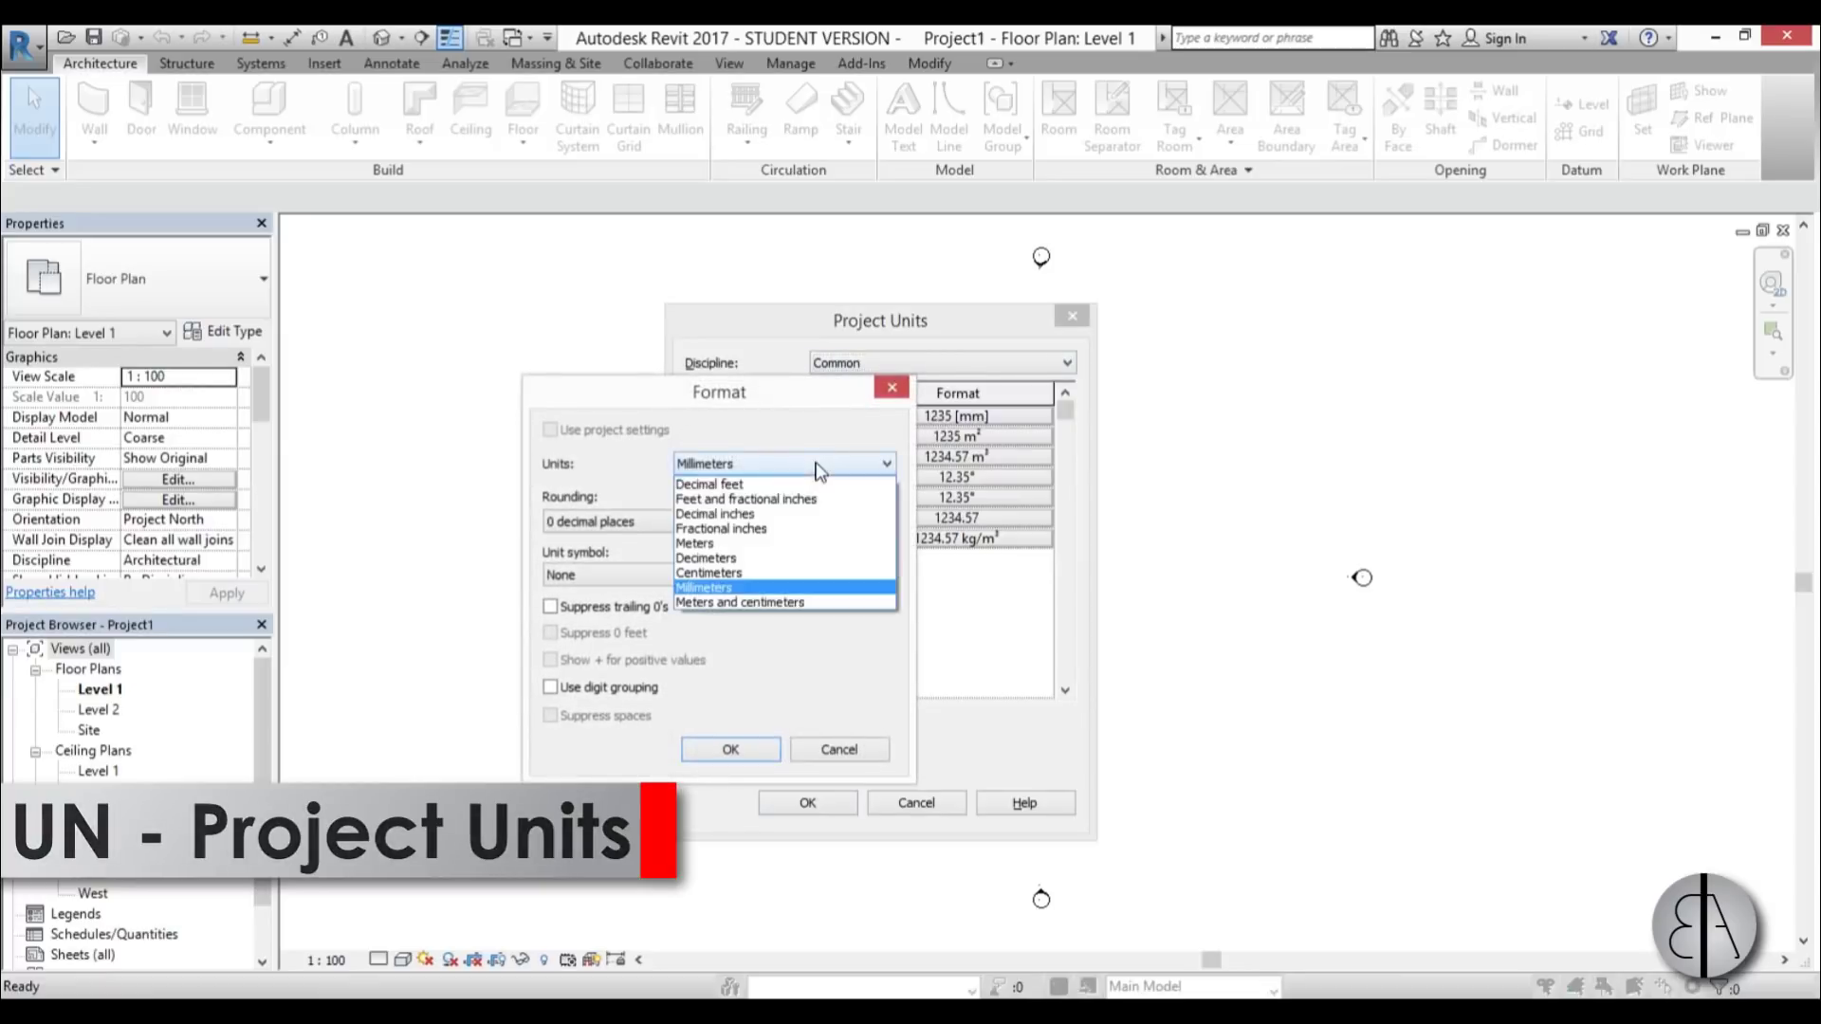
click(740, 544)
click(617, 522)
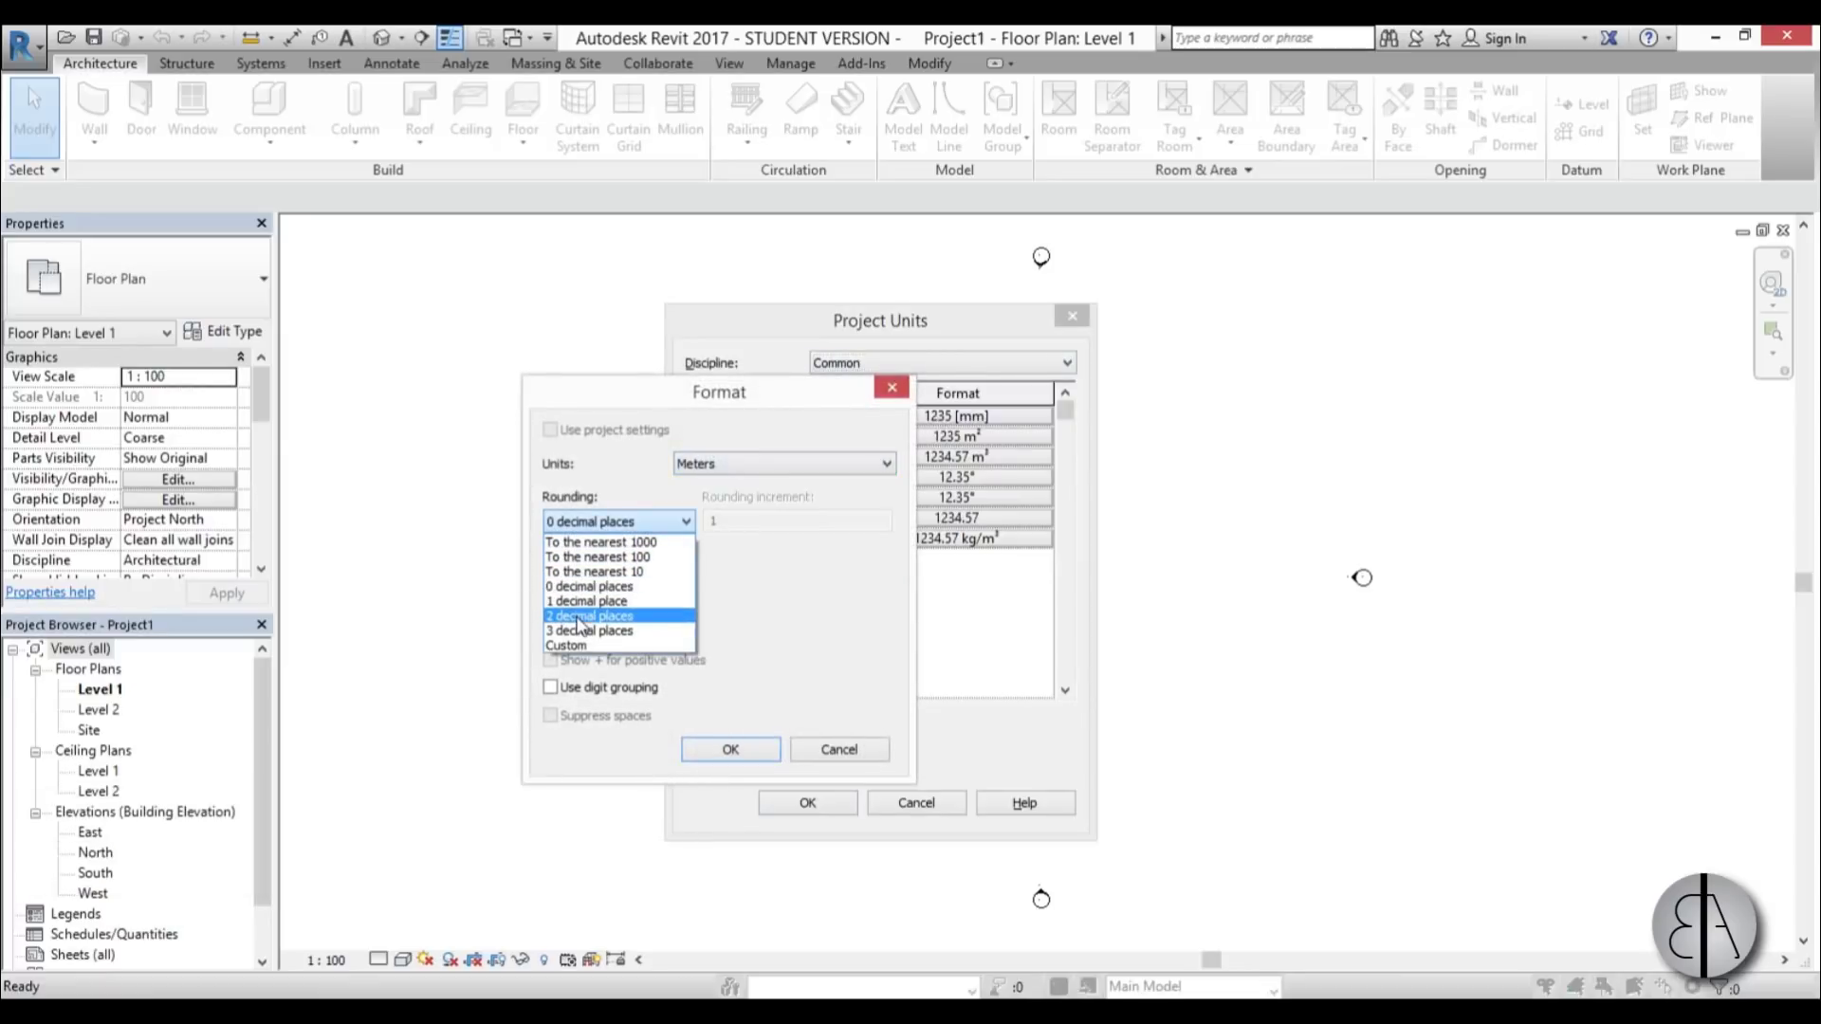
click(607, 611)
click(730, 751)
click(807, 802)
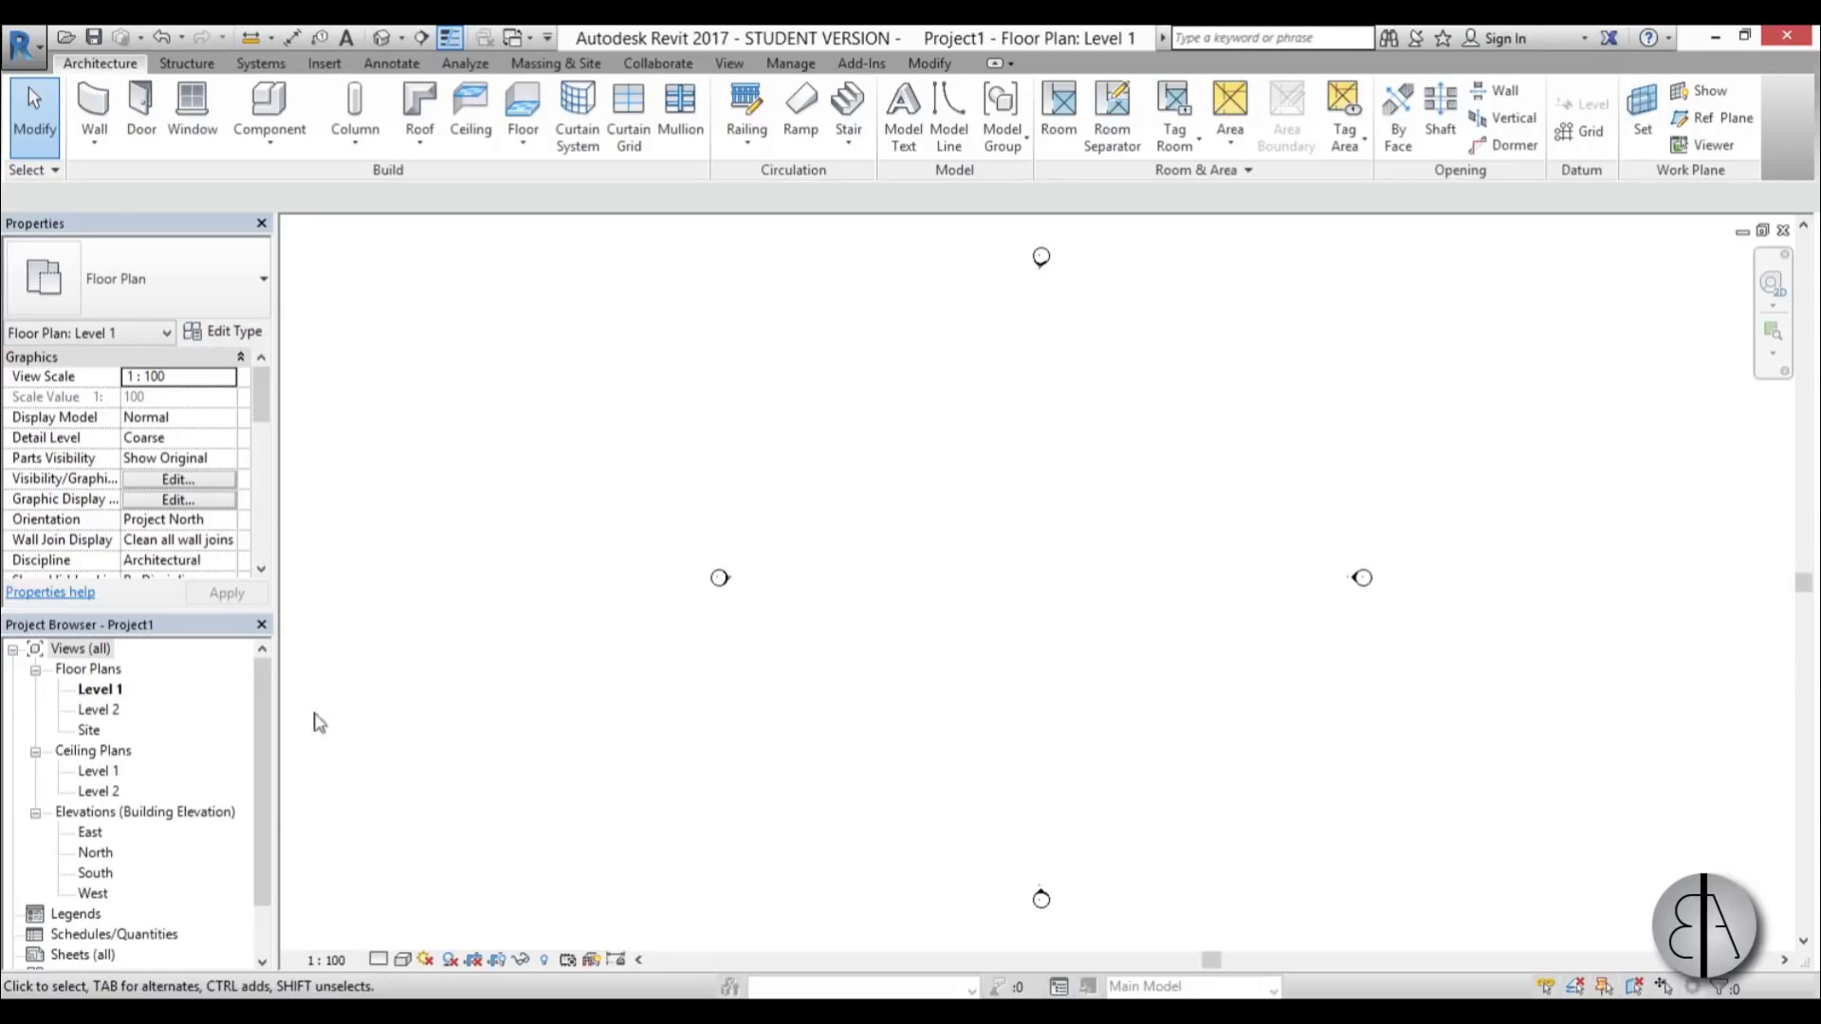
- Open the Level 2 floor plan
double_click(97, 711)
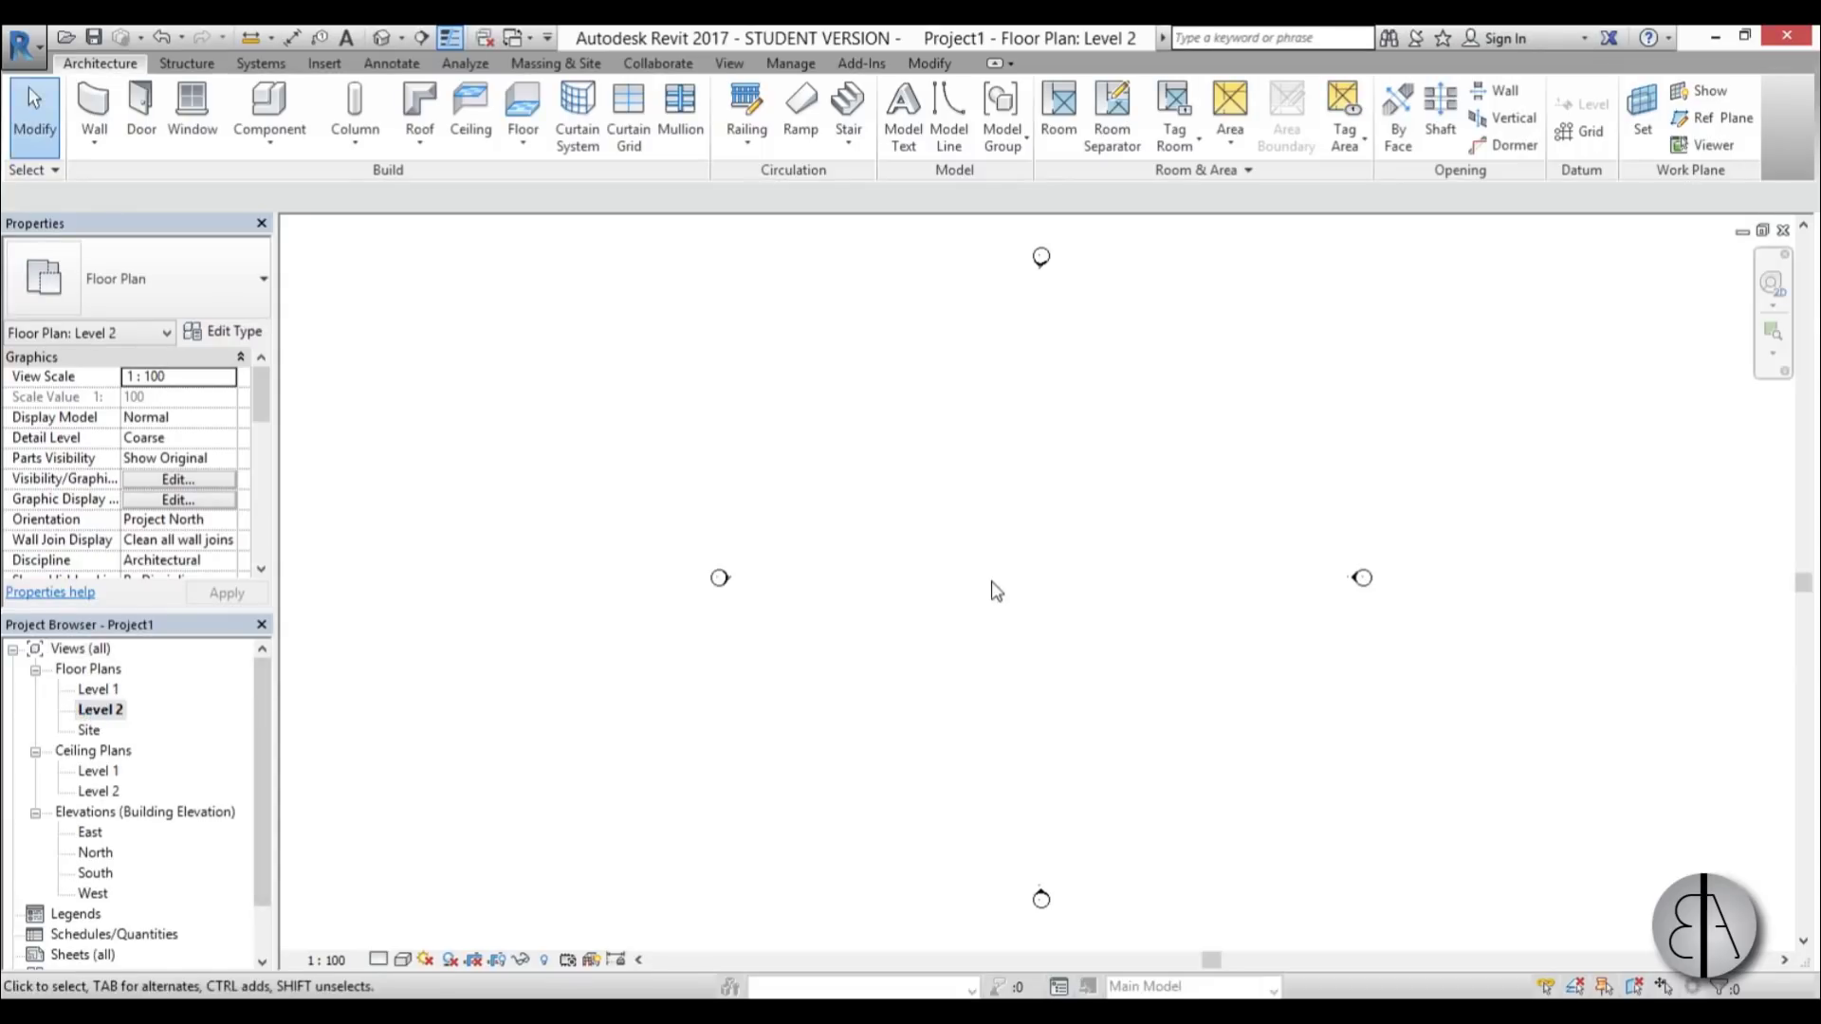
middle_drag(996, 590, 944, 595)
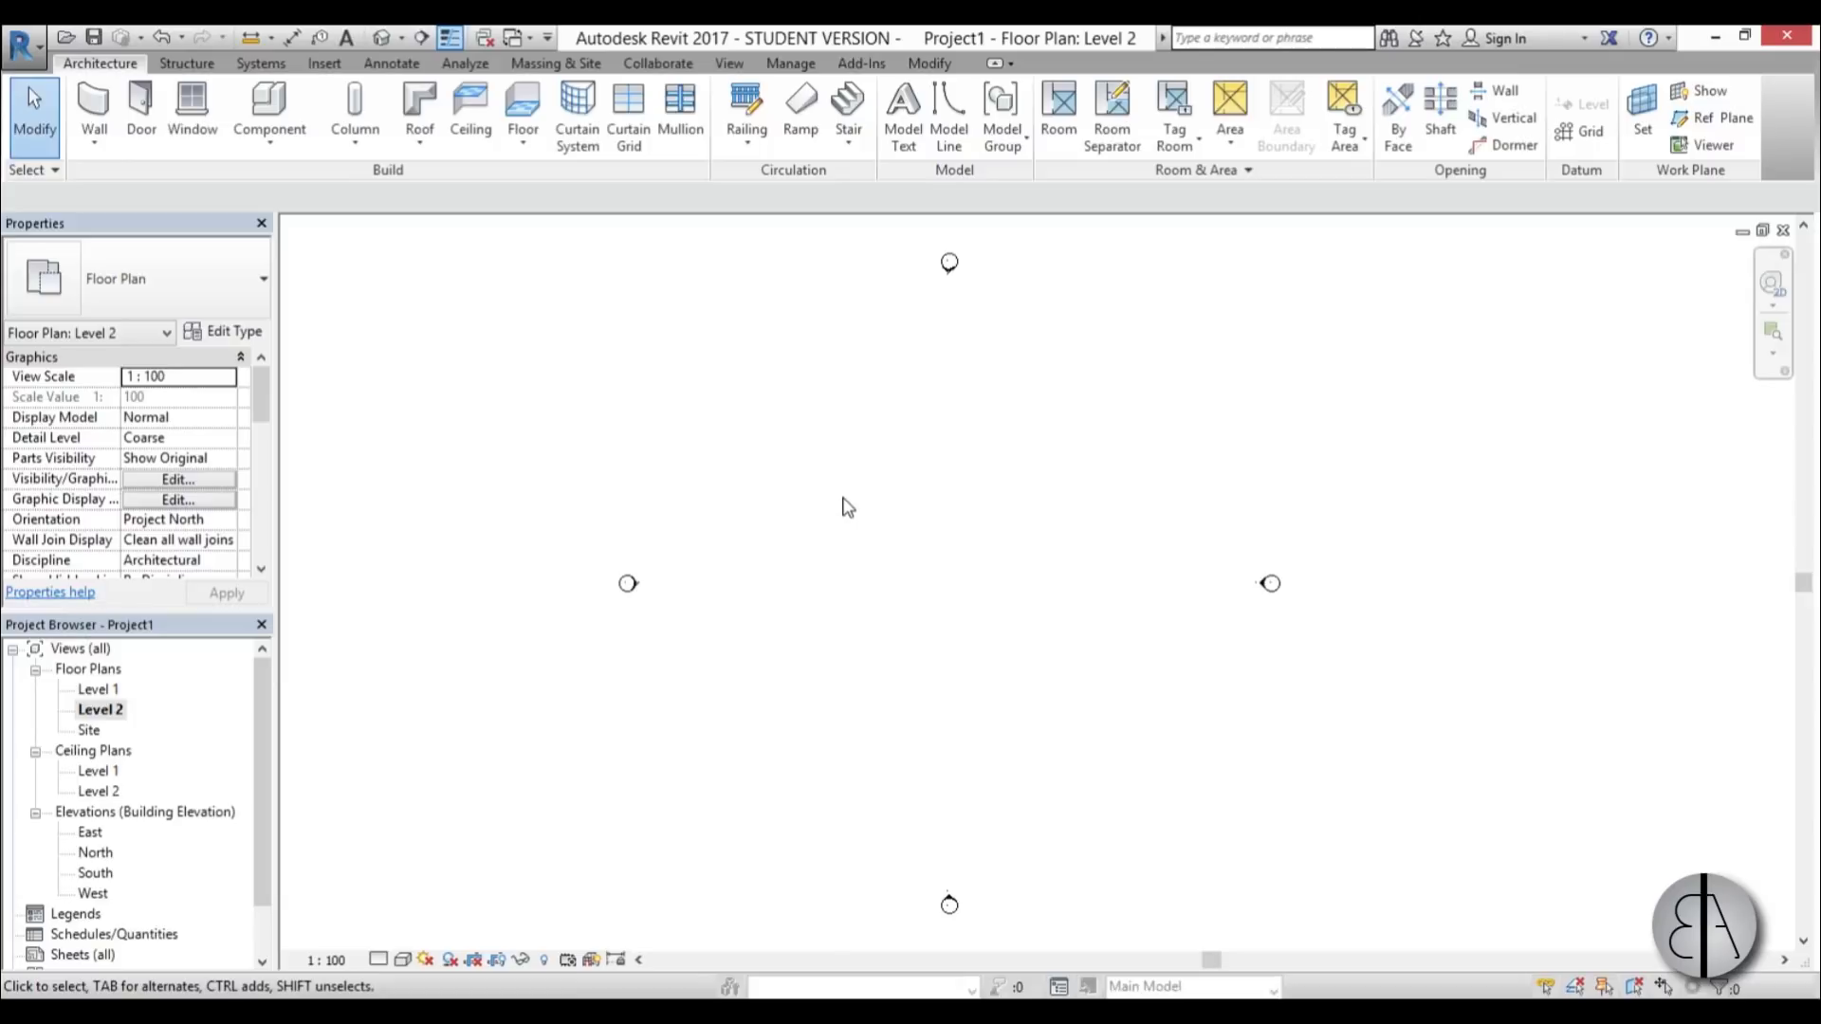
click(548, 65)
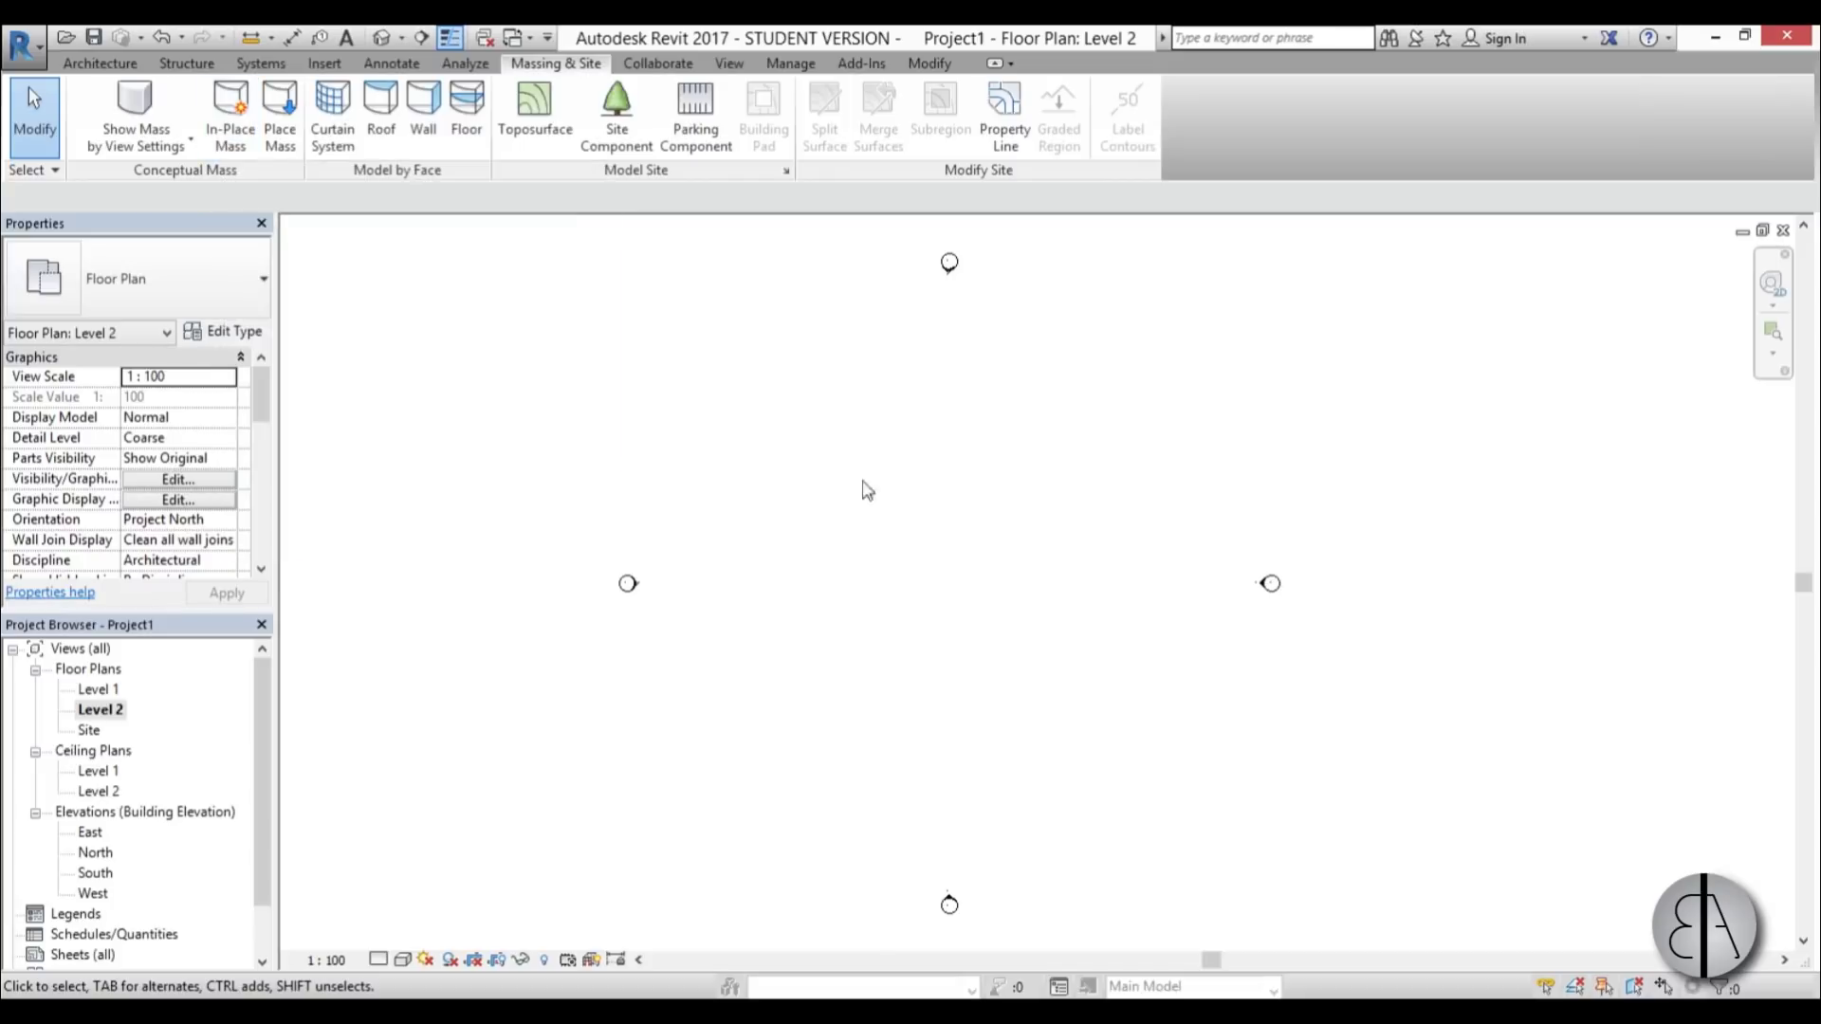
click(95, 65)
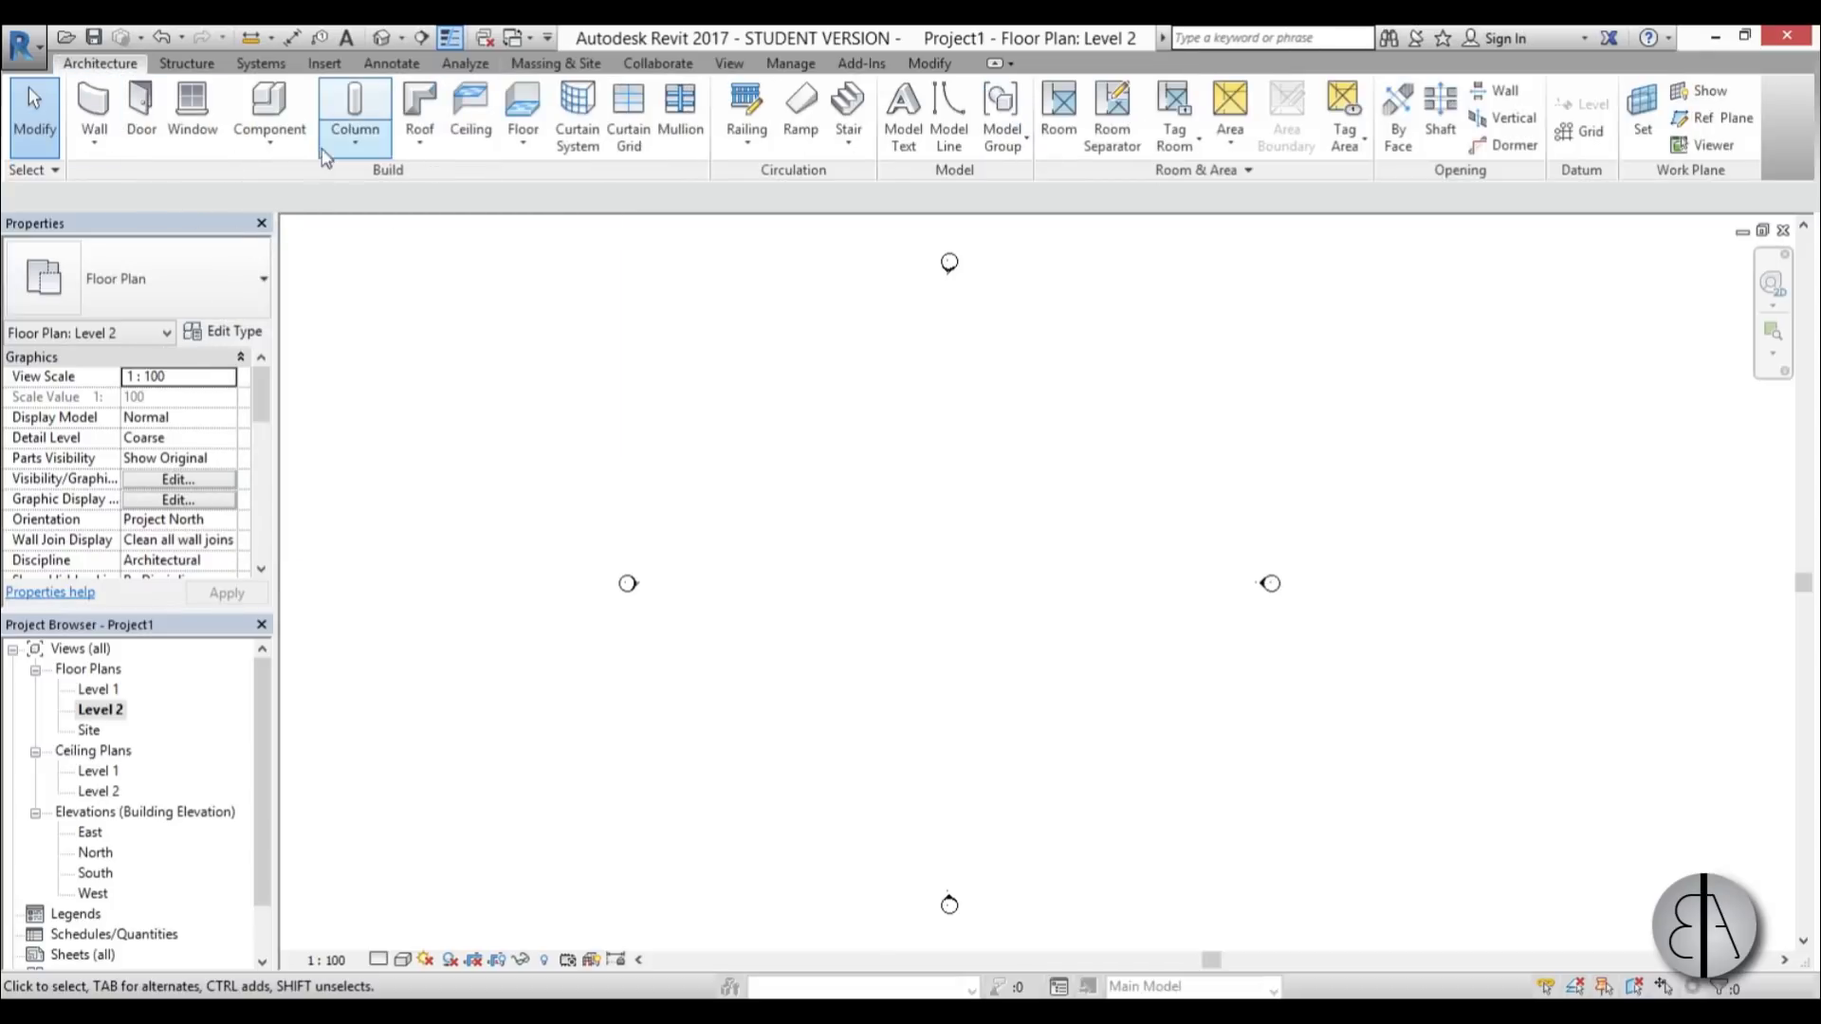
- Load the M_Dome family from the Mass folder of the US Metric library
click(323, 63)
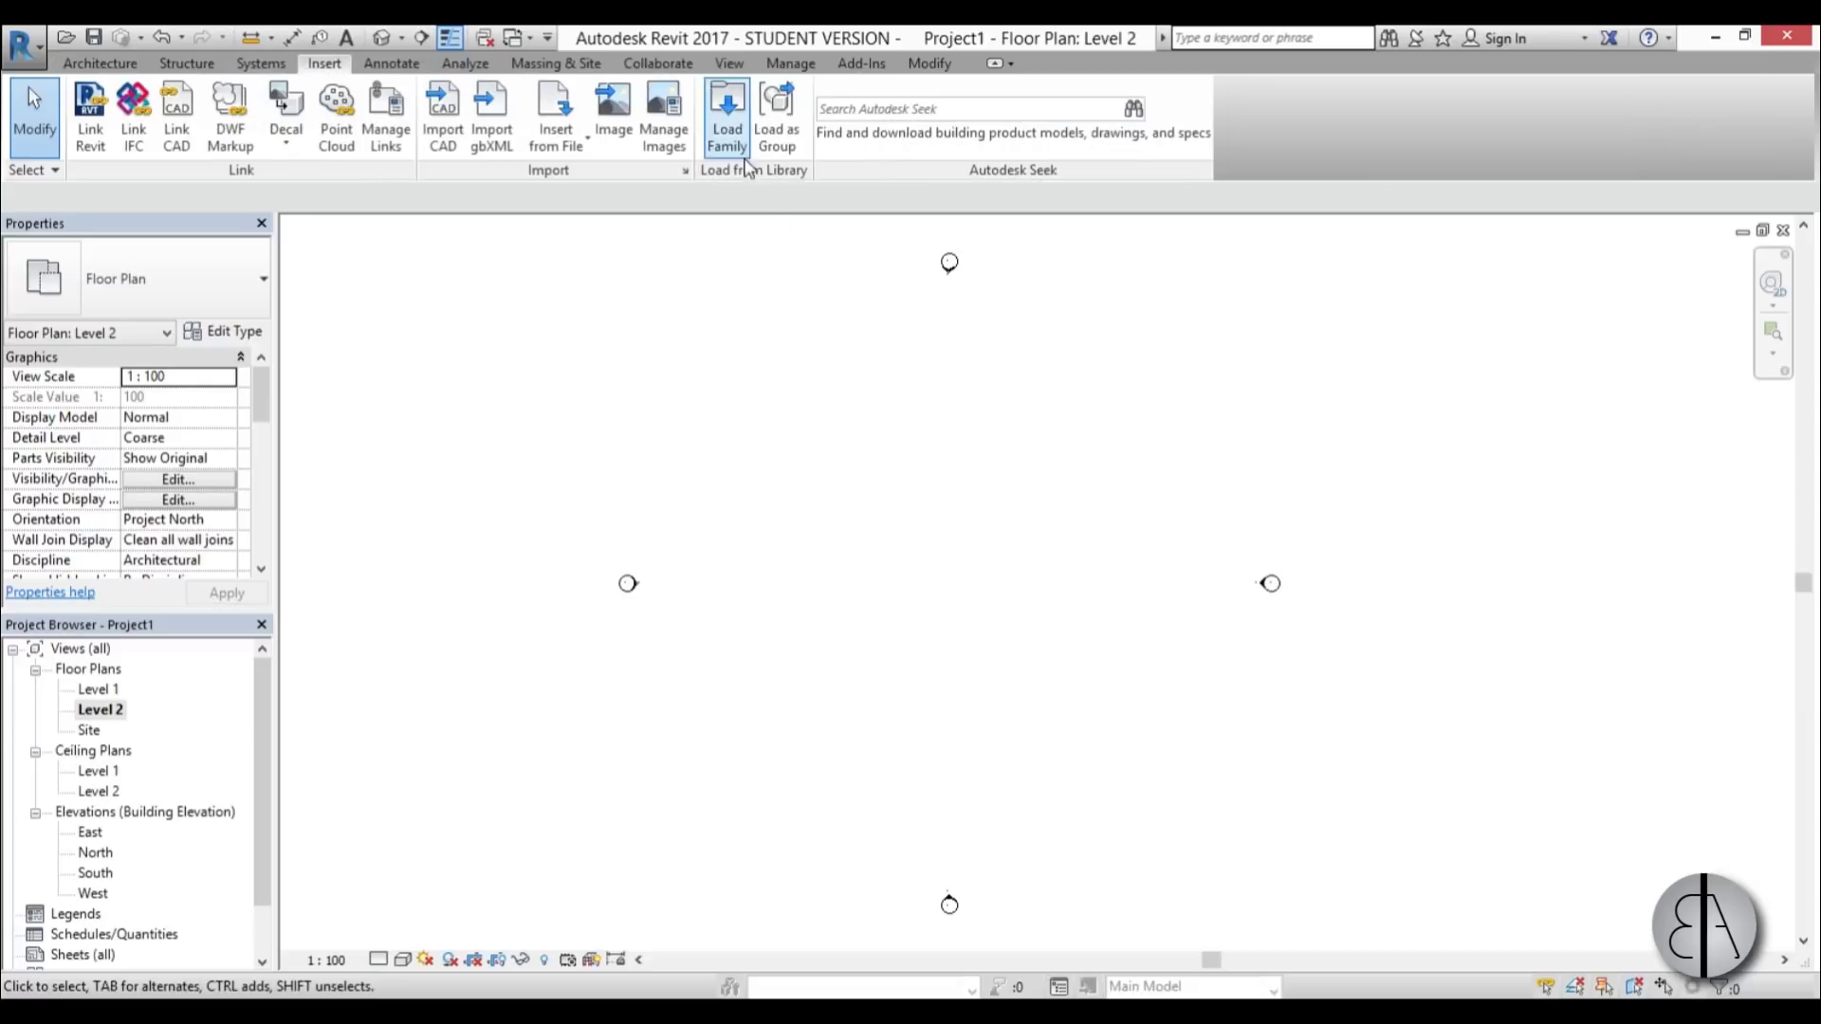
click(728, 128)
click(1128, 252)
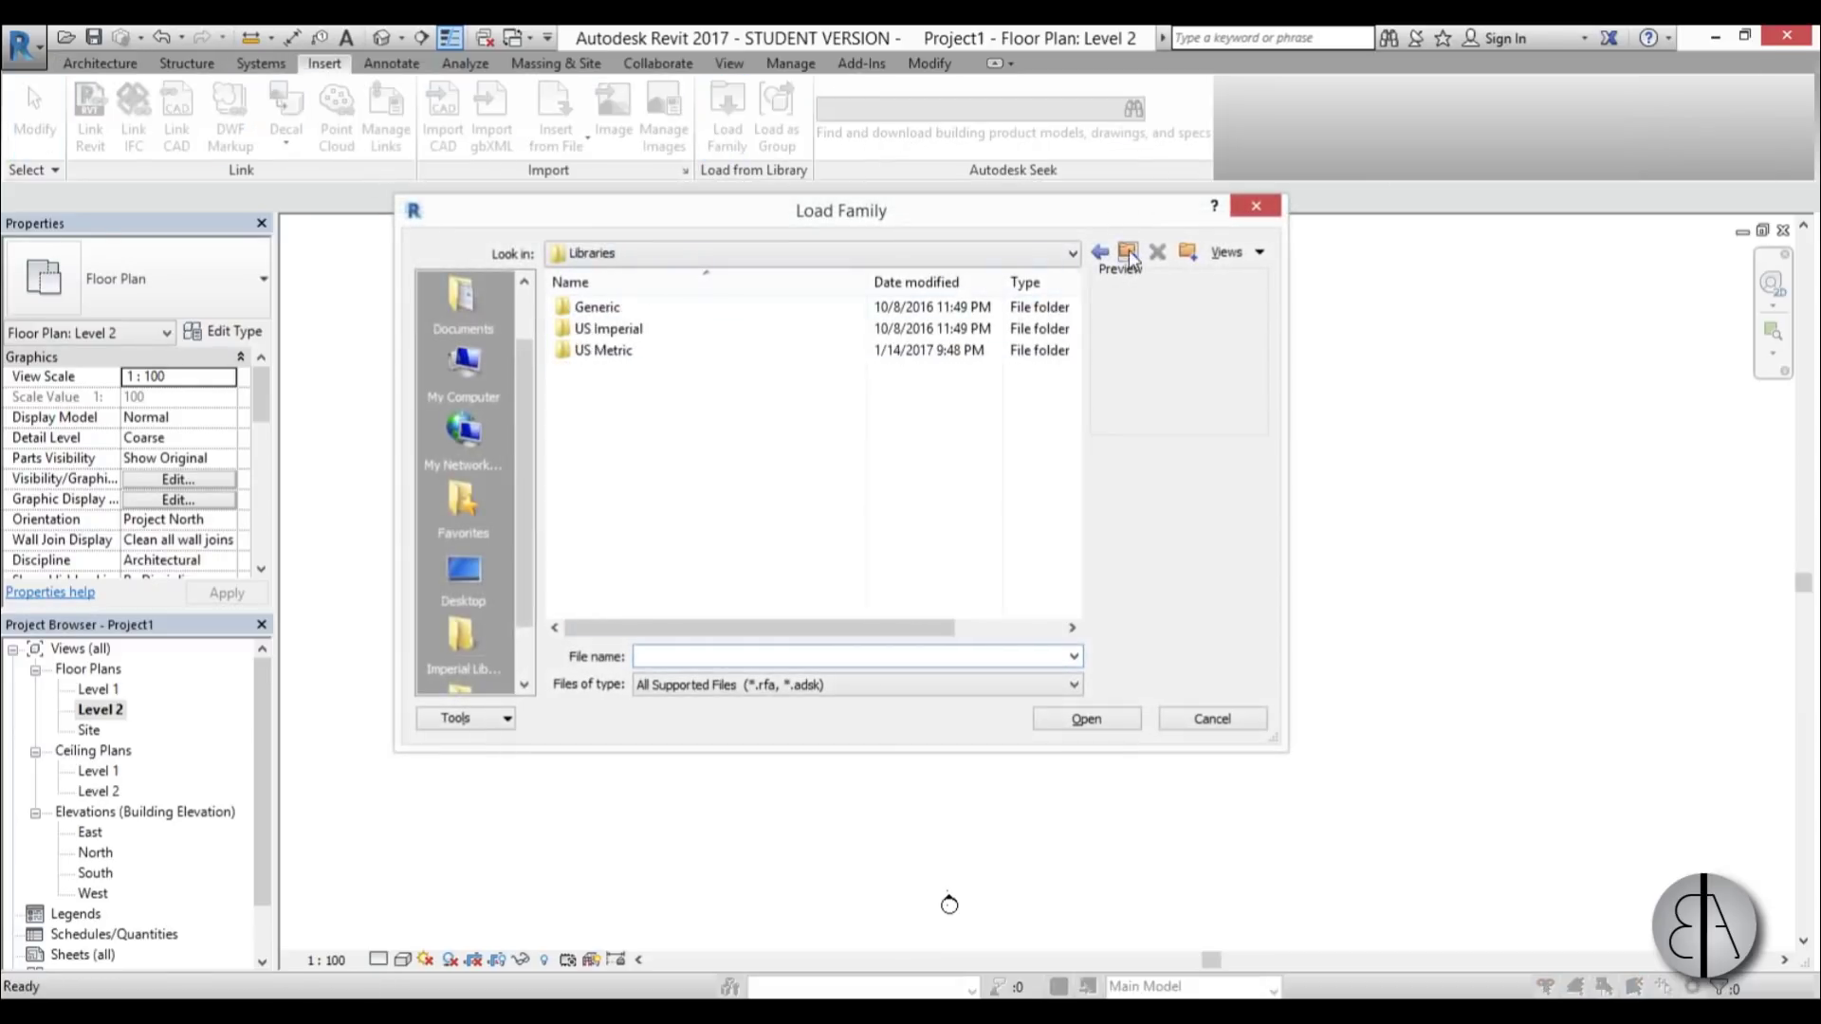
double_click(603, 350)
scroll(642, 414, down, 1)
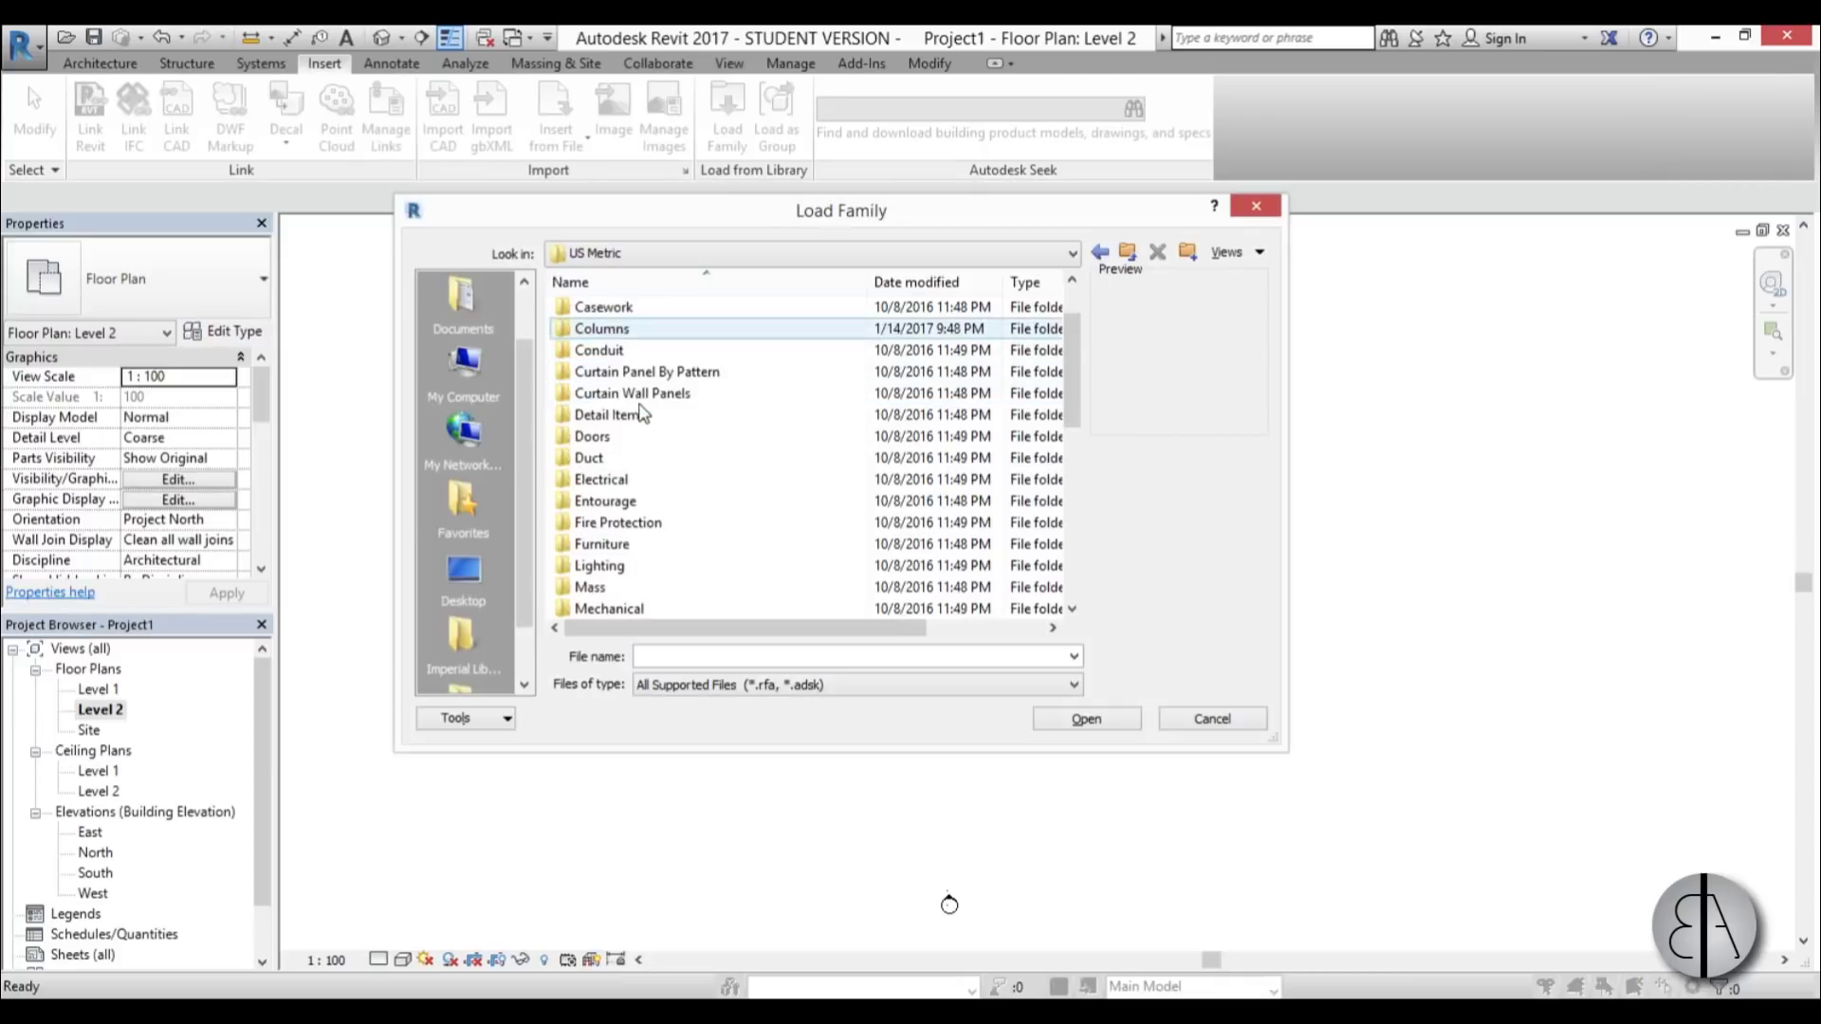
scroll(642, 414, down, 1)
double_click(598, 522)
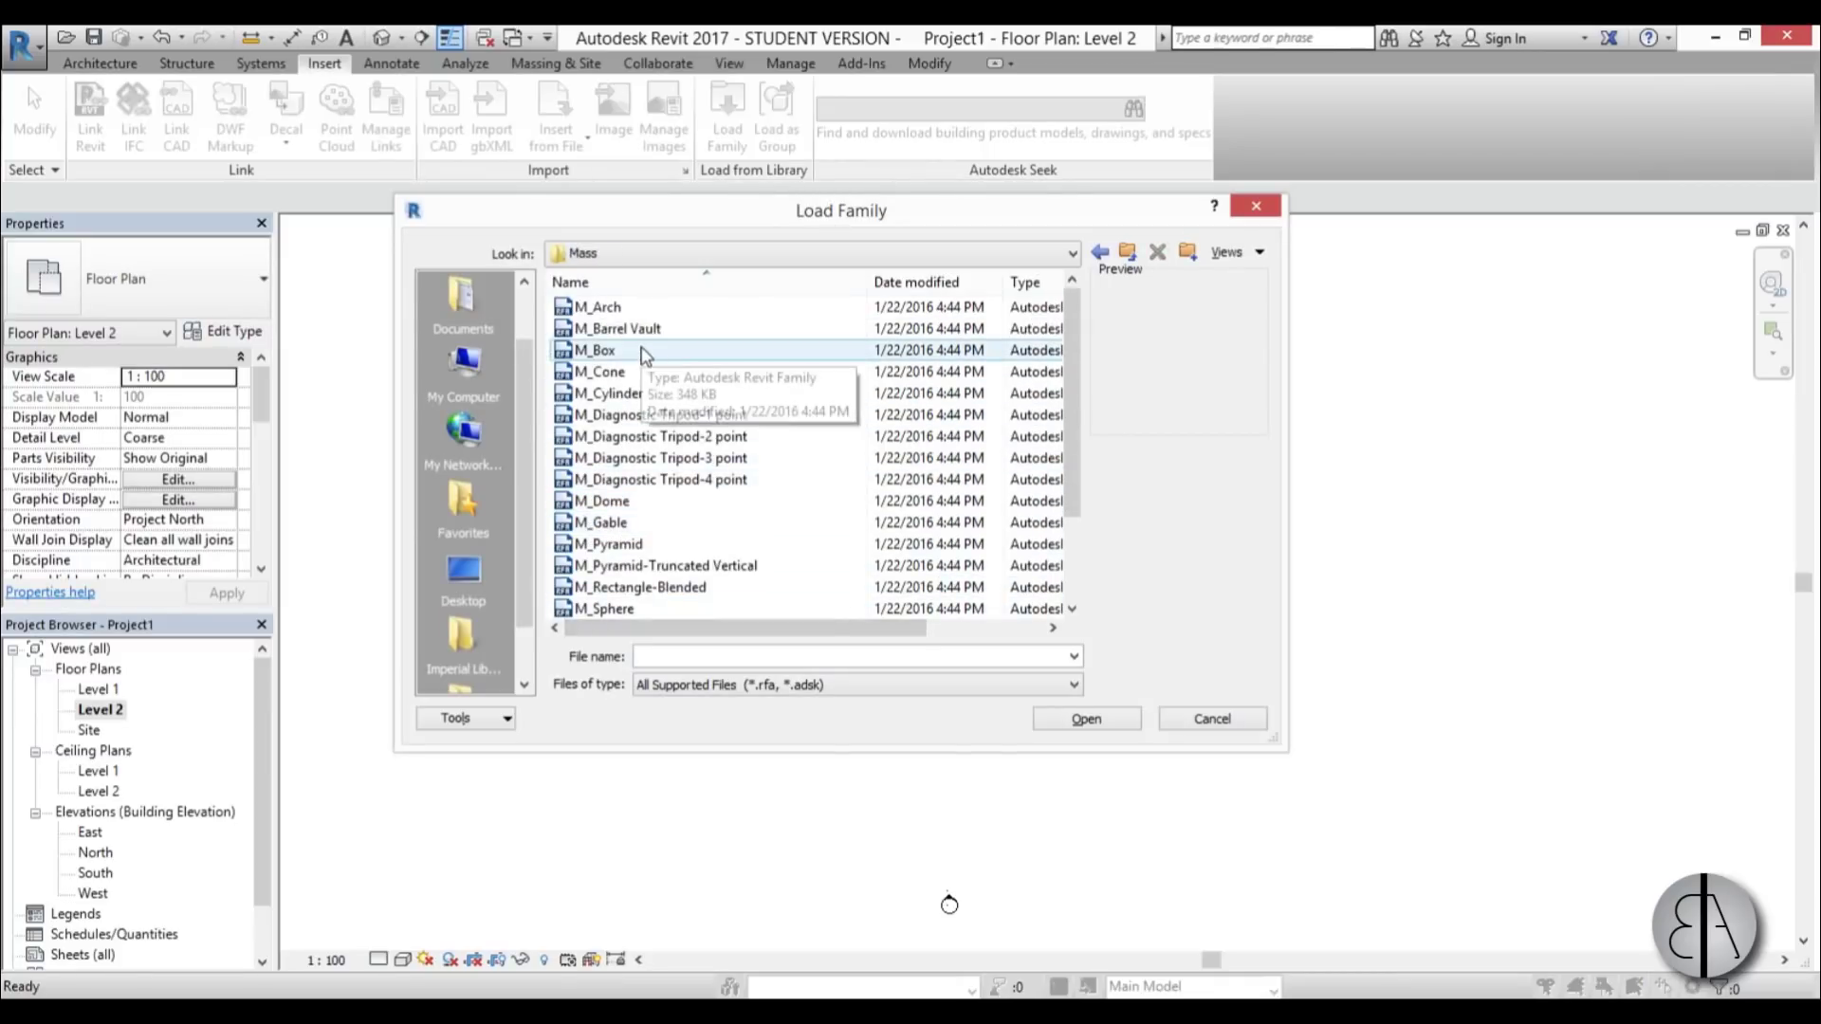
drag(1067, 388, 1067, 438)
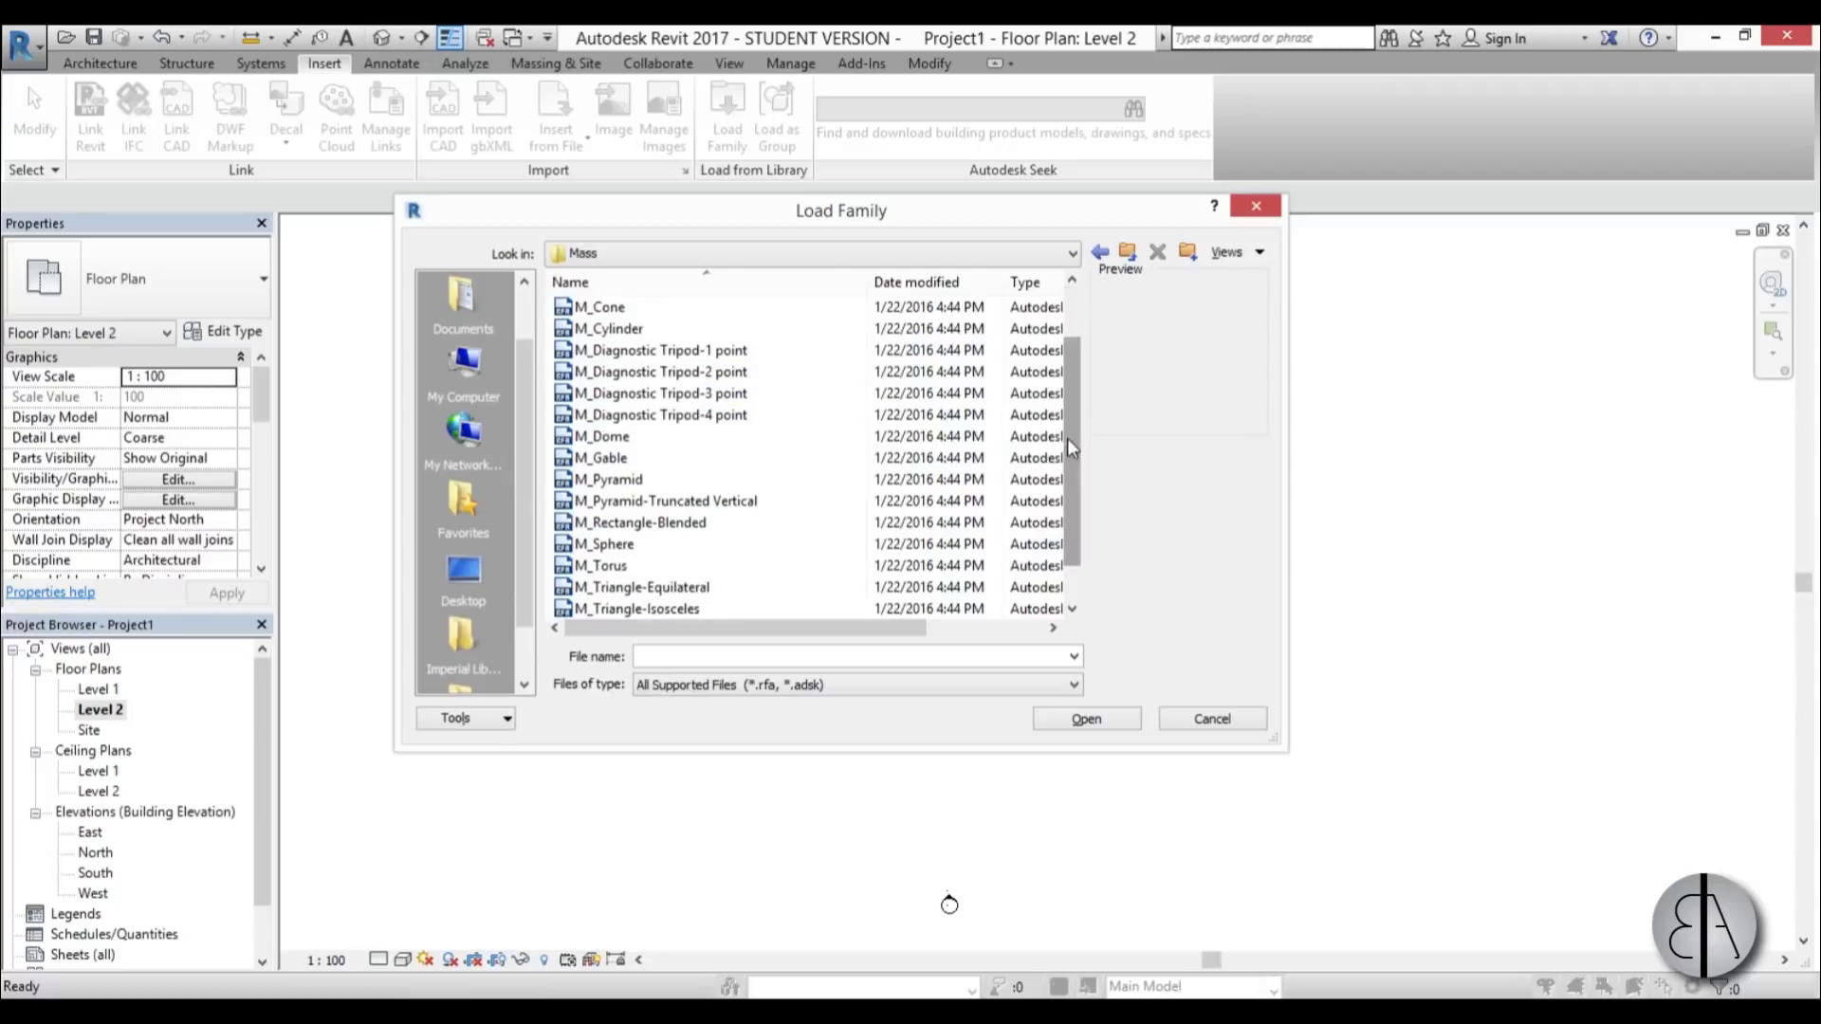
click(630, 444)
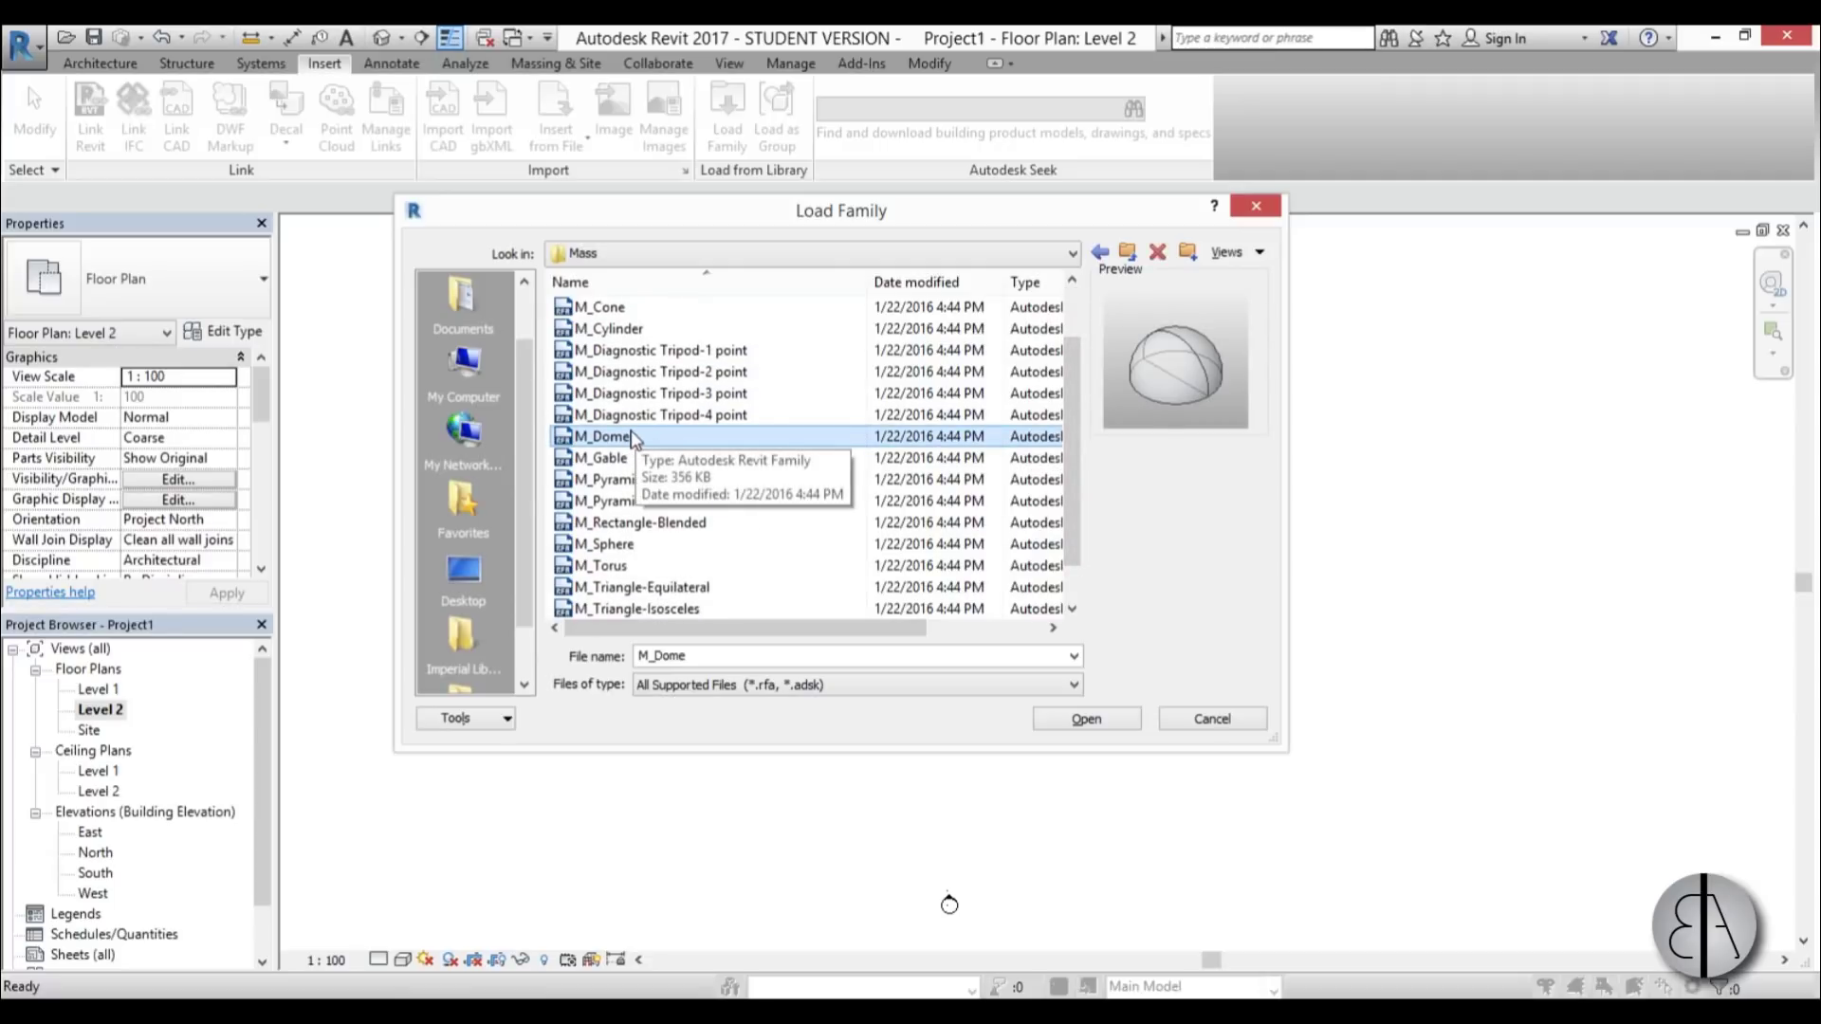
click(1085, 718)
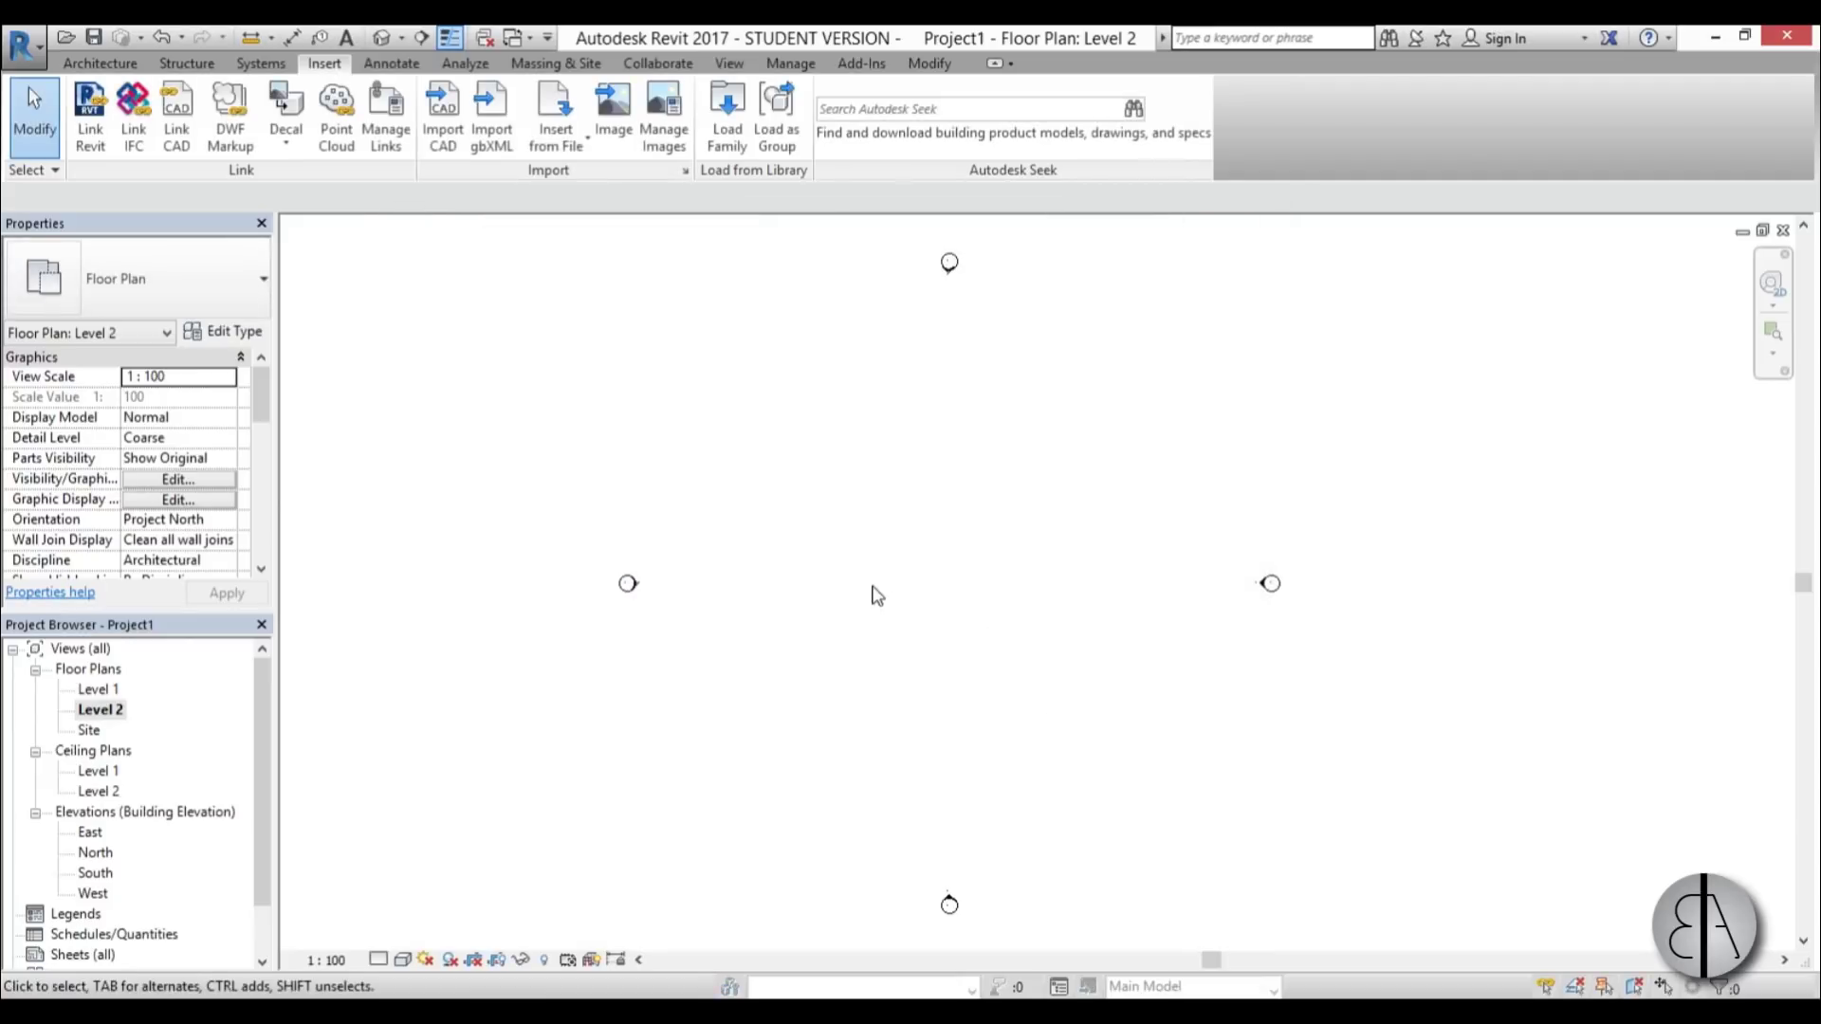
- Place one M_Dome component on the Level 2 work plane, near the middle of the four elevation markers
click(105, 64)
click(262, 112)
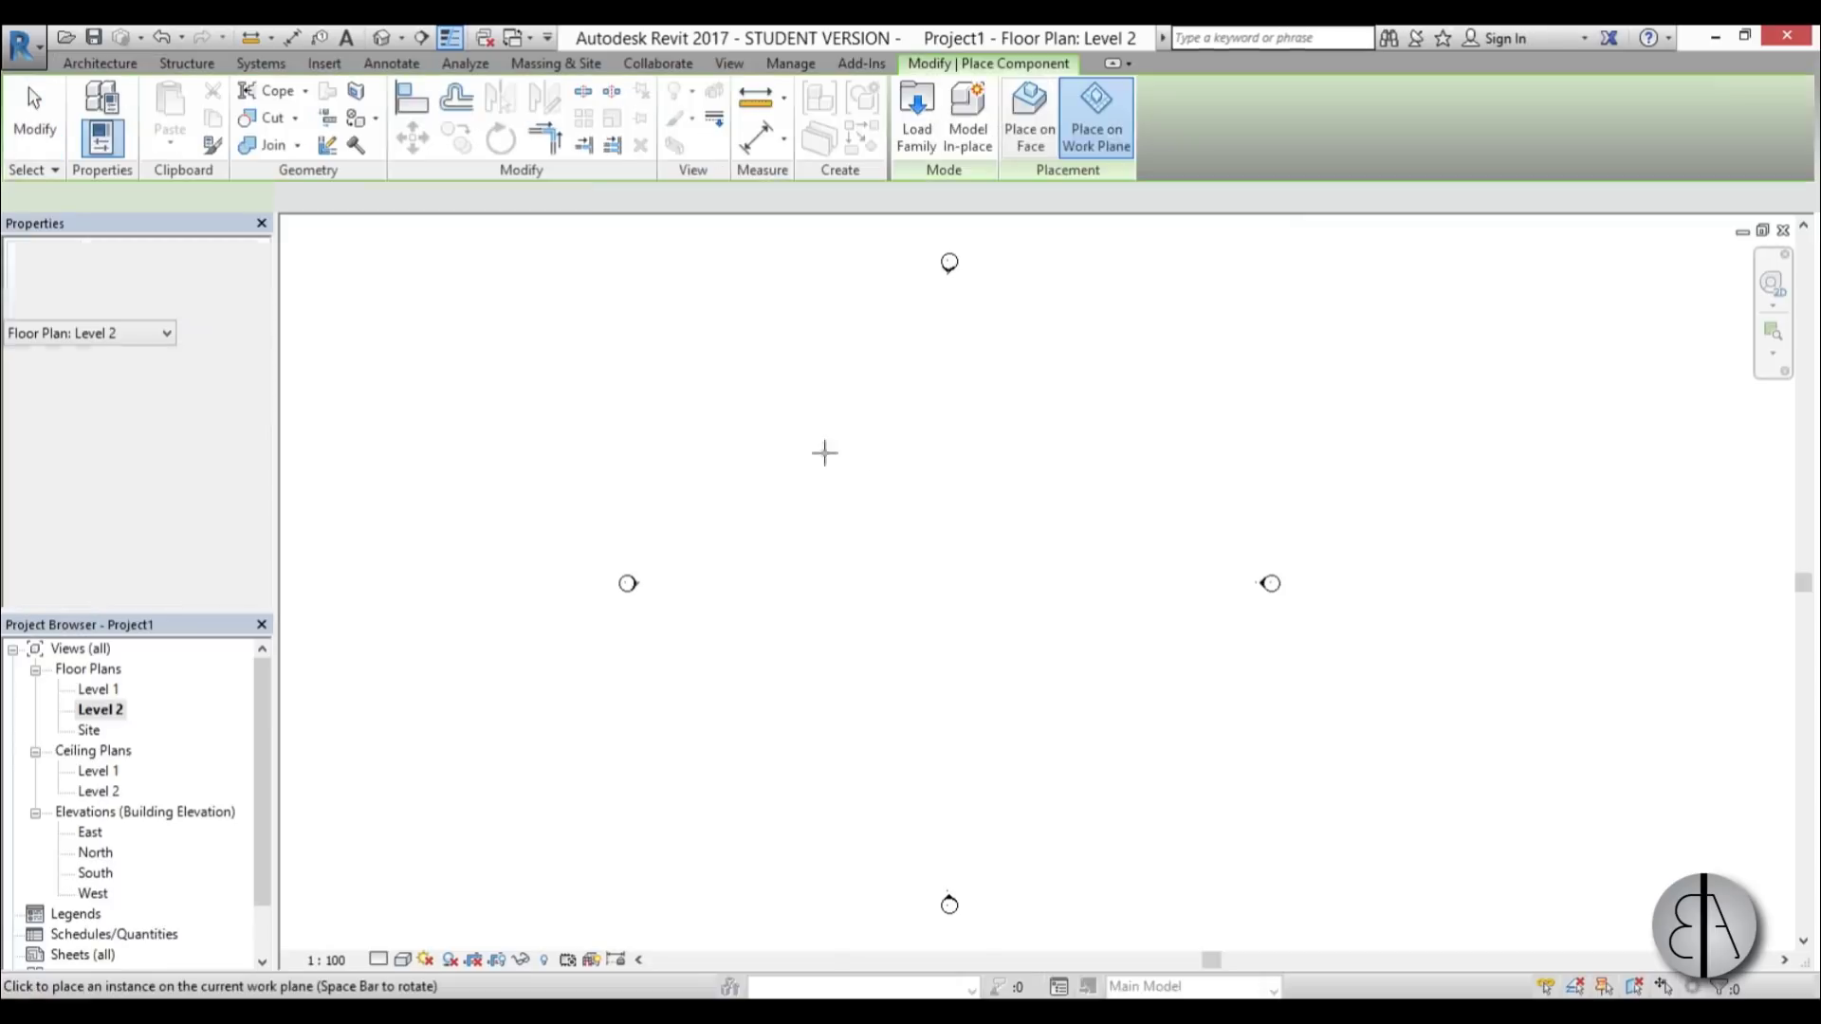
click(929, 573)
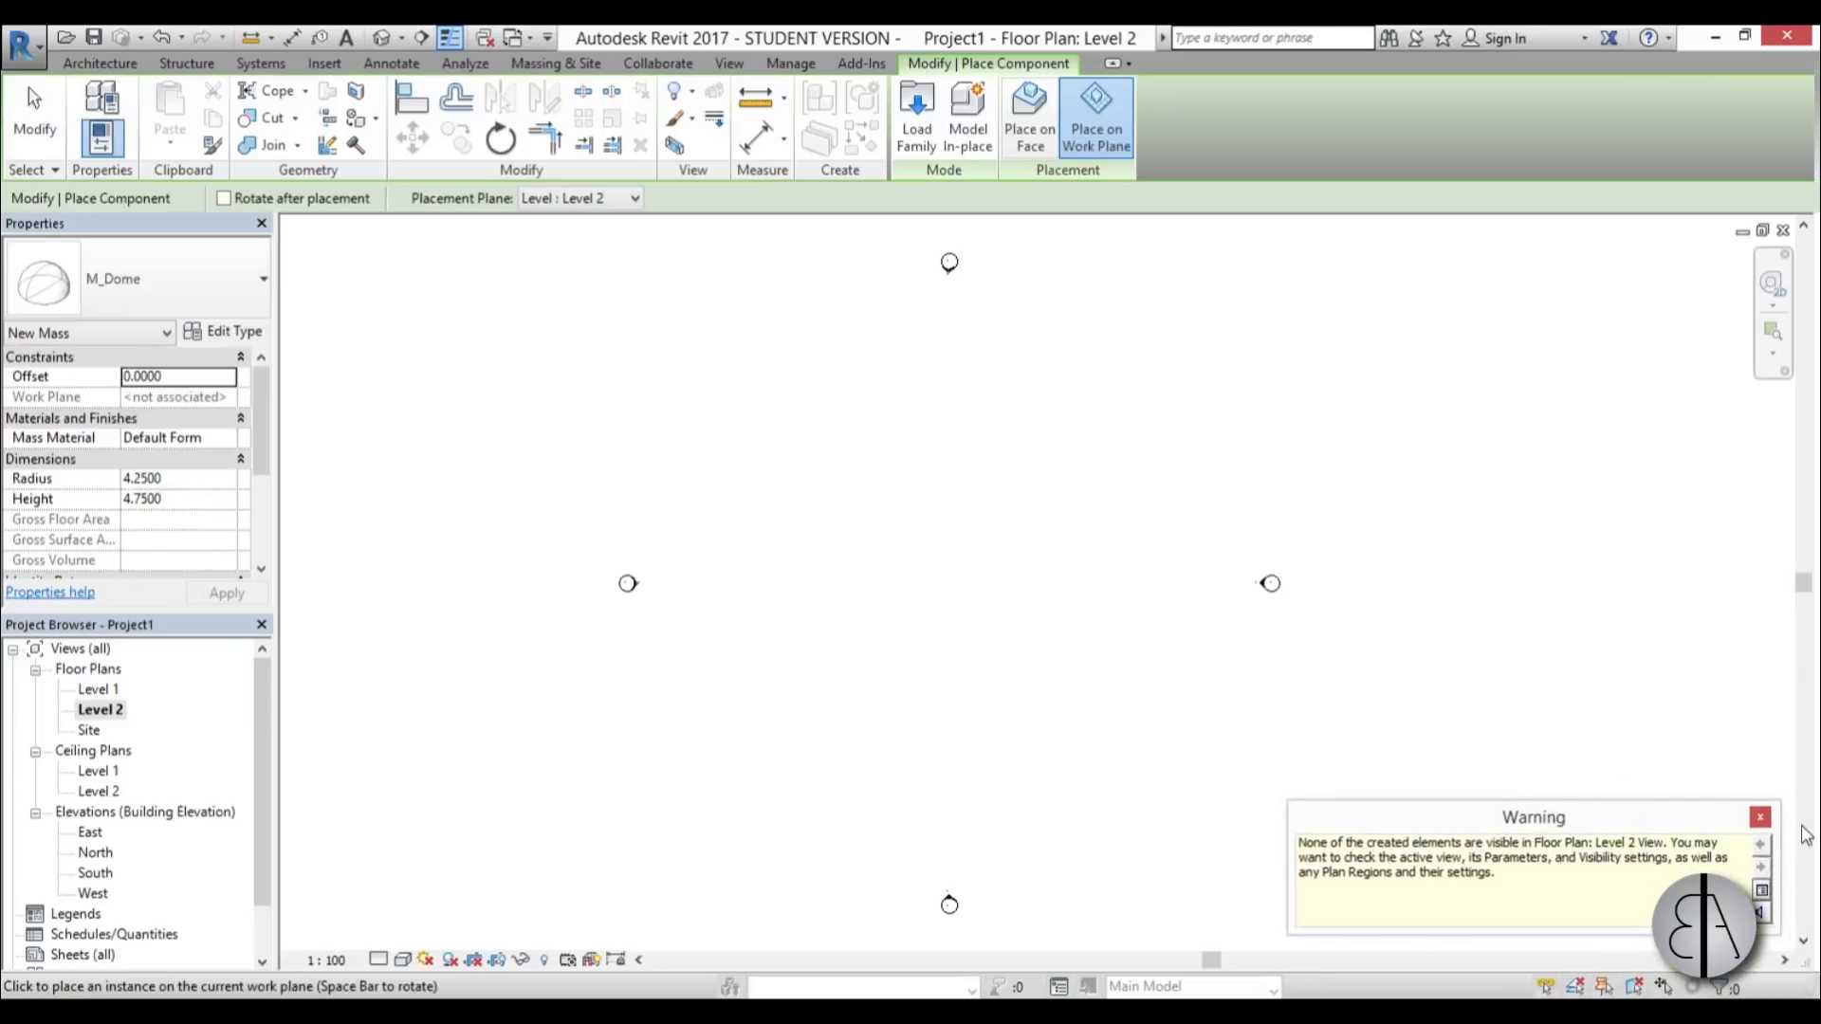
click(1760, 818)
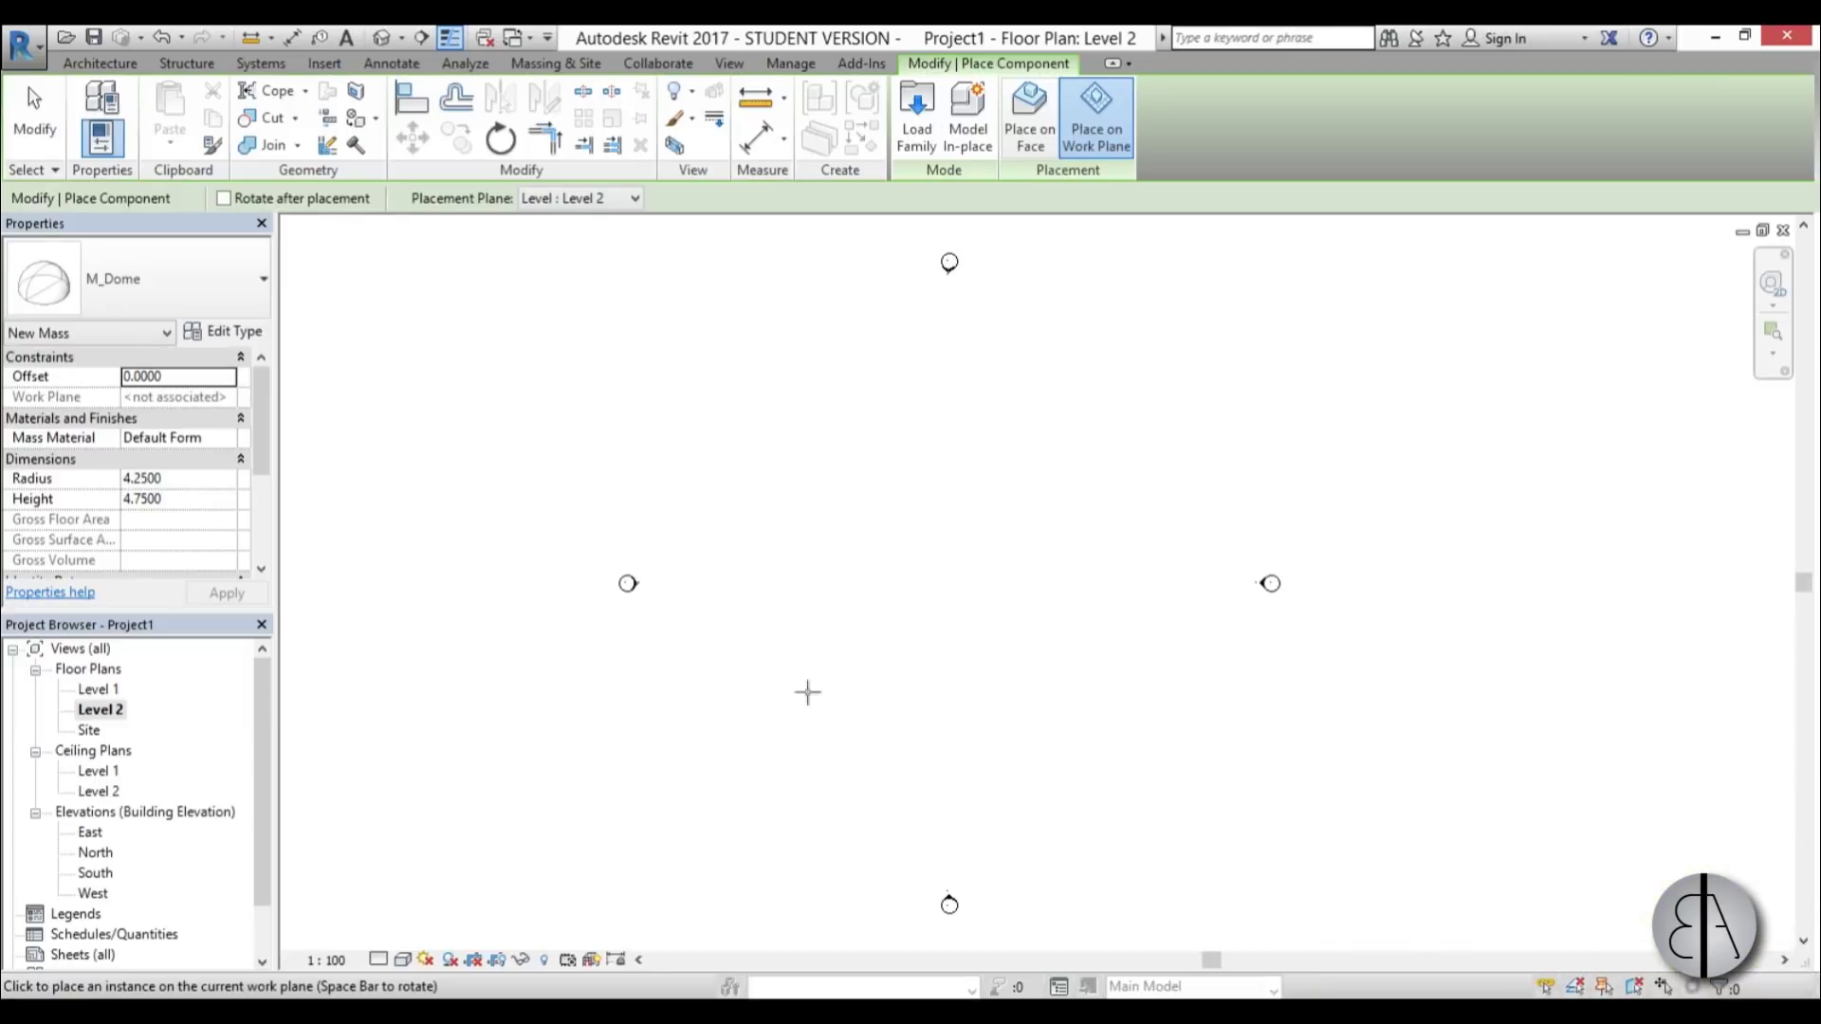
key(Escape)
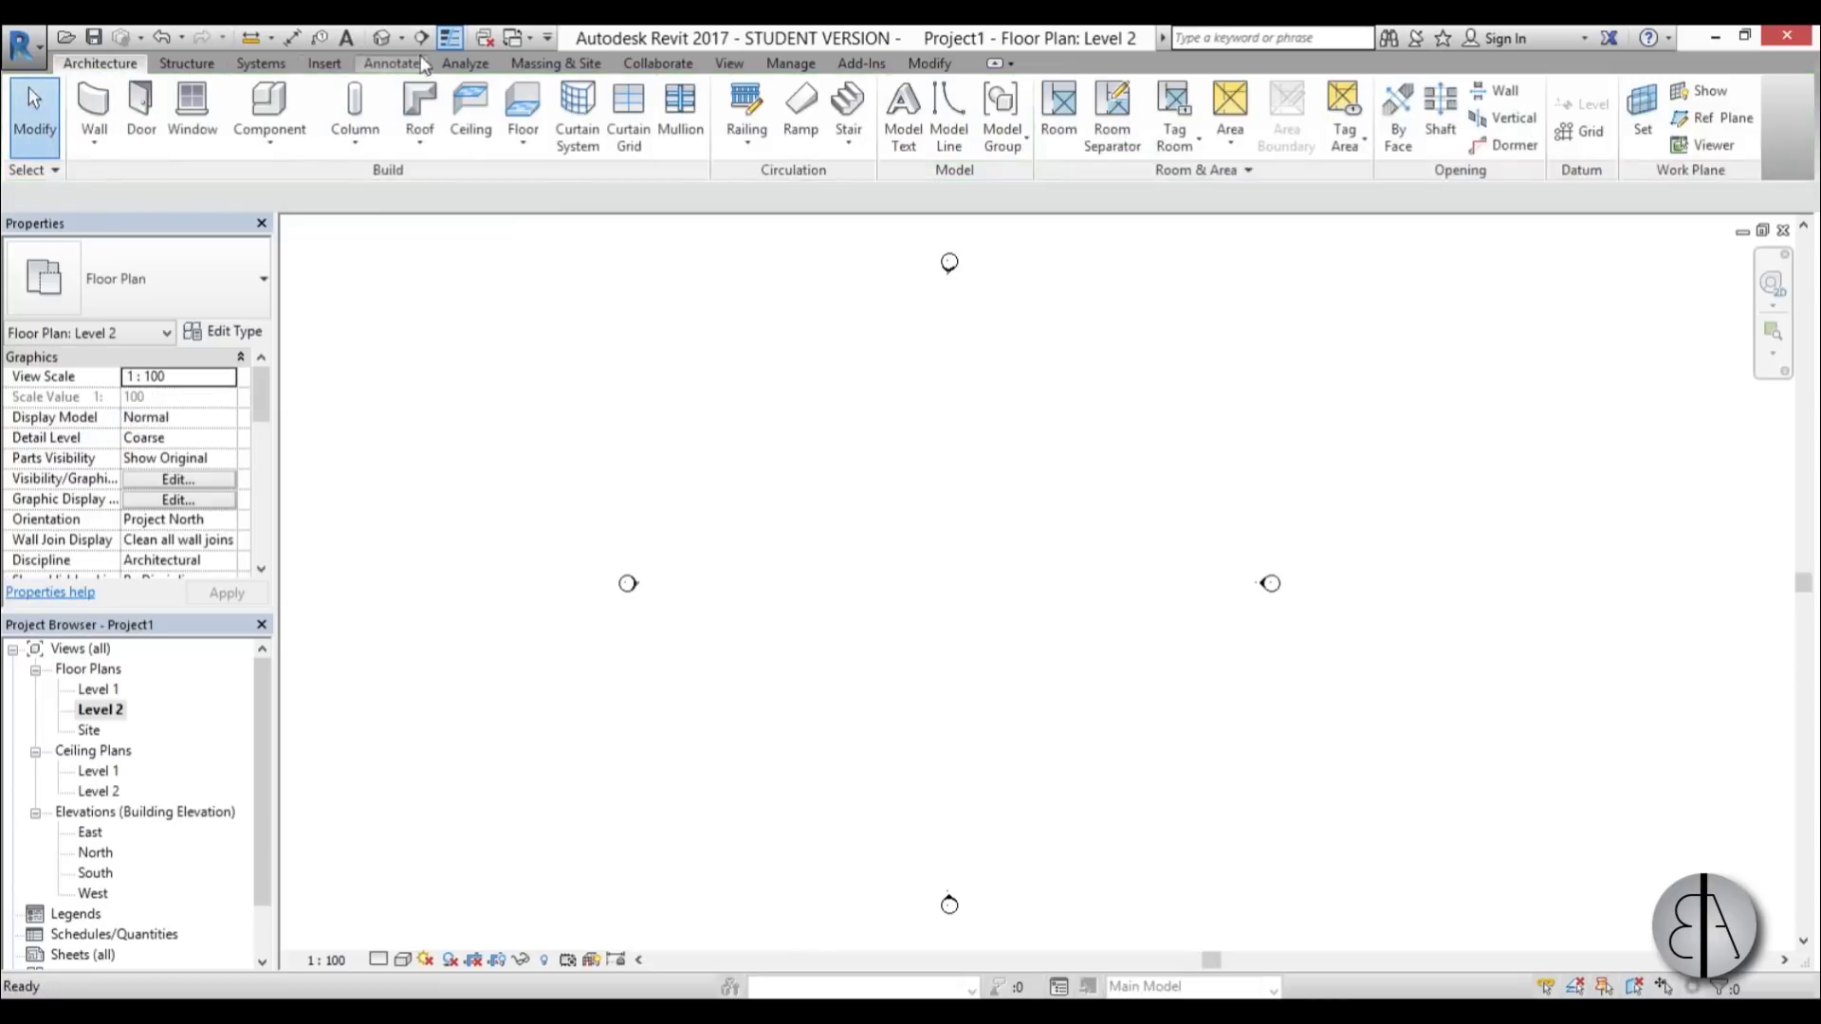
- Locate the hidden dome in the 3D view and display it with Show Mass Form and Floors
click(381, 40)
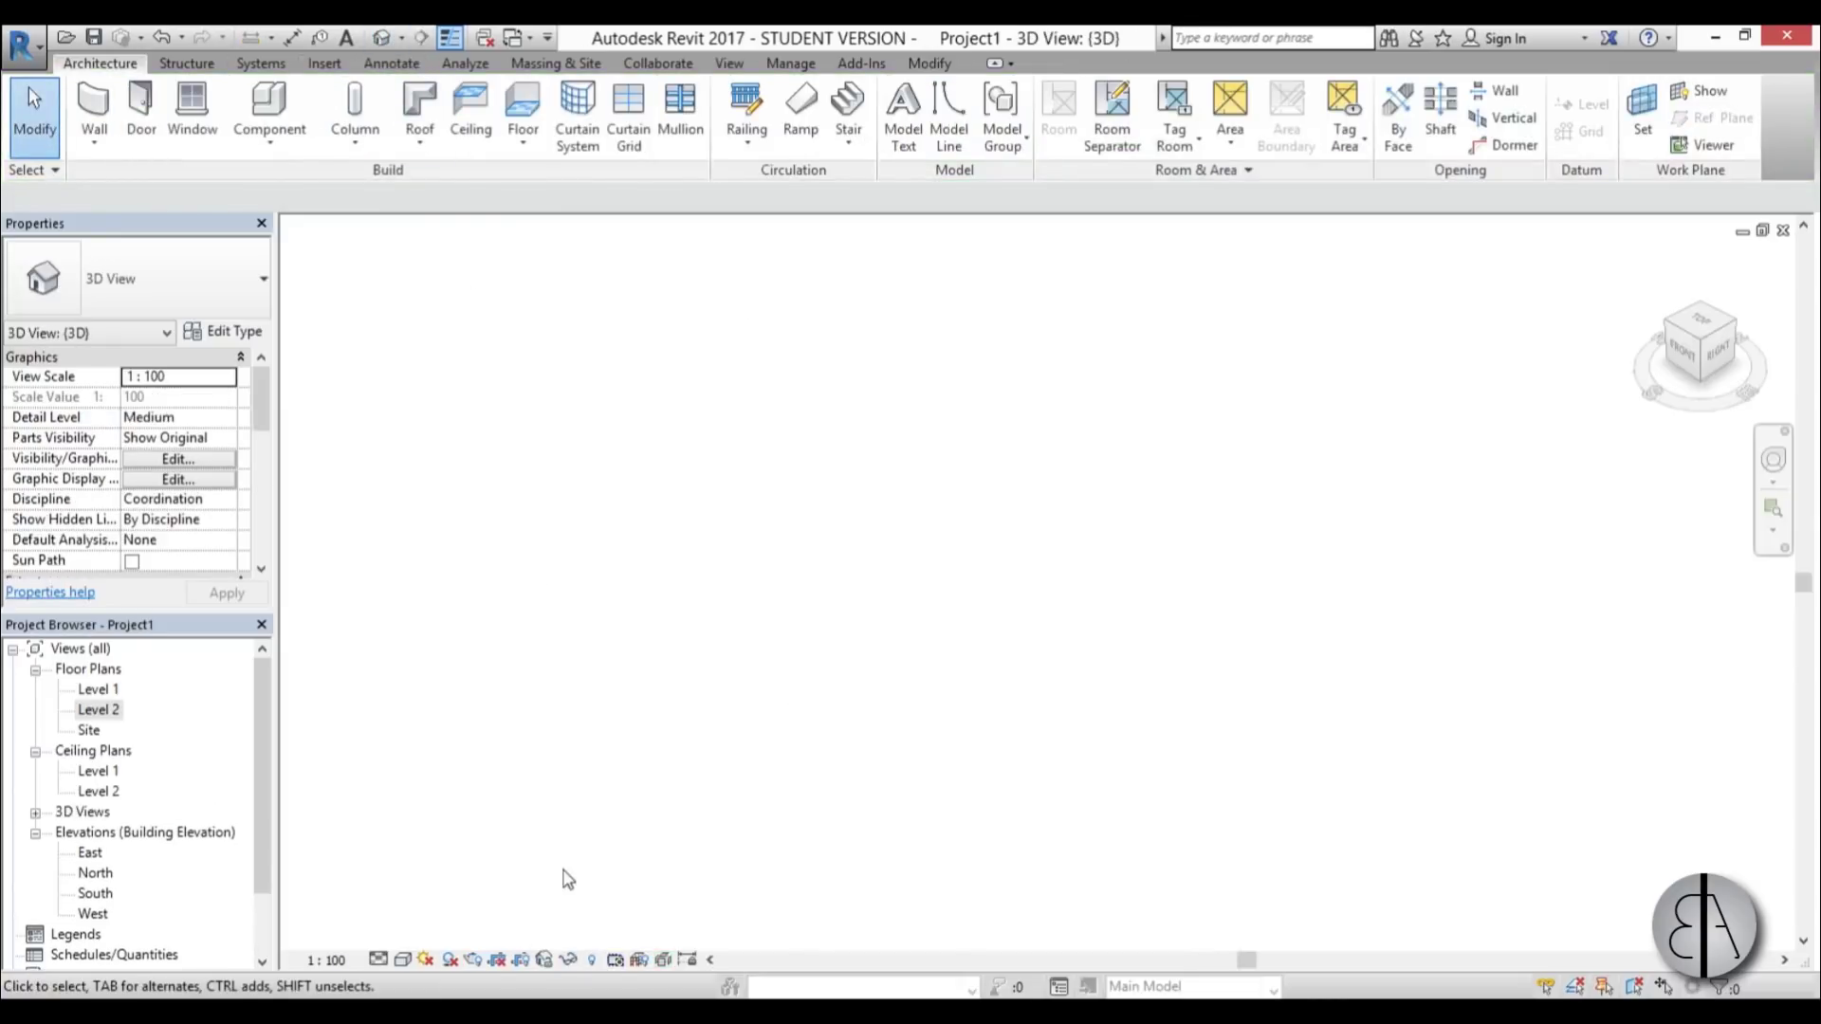
click(590, 959)
middle_drag(851, 698, 933, 759)
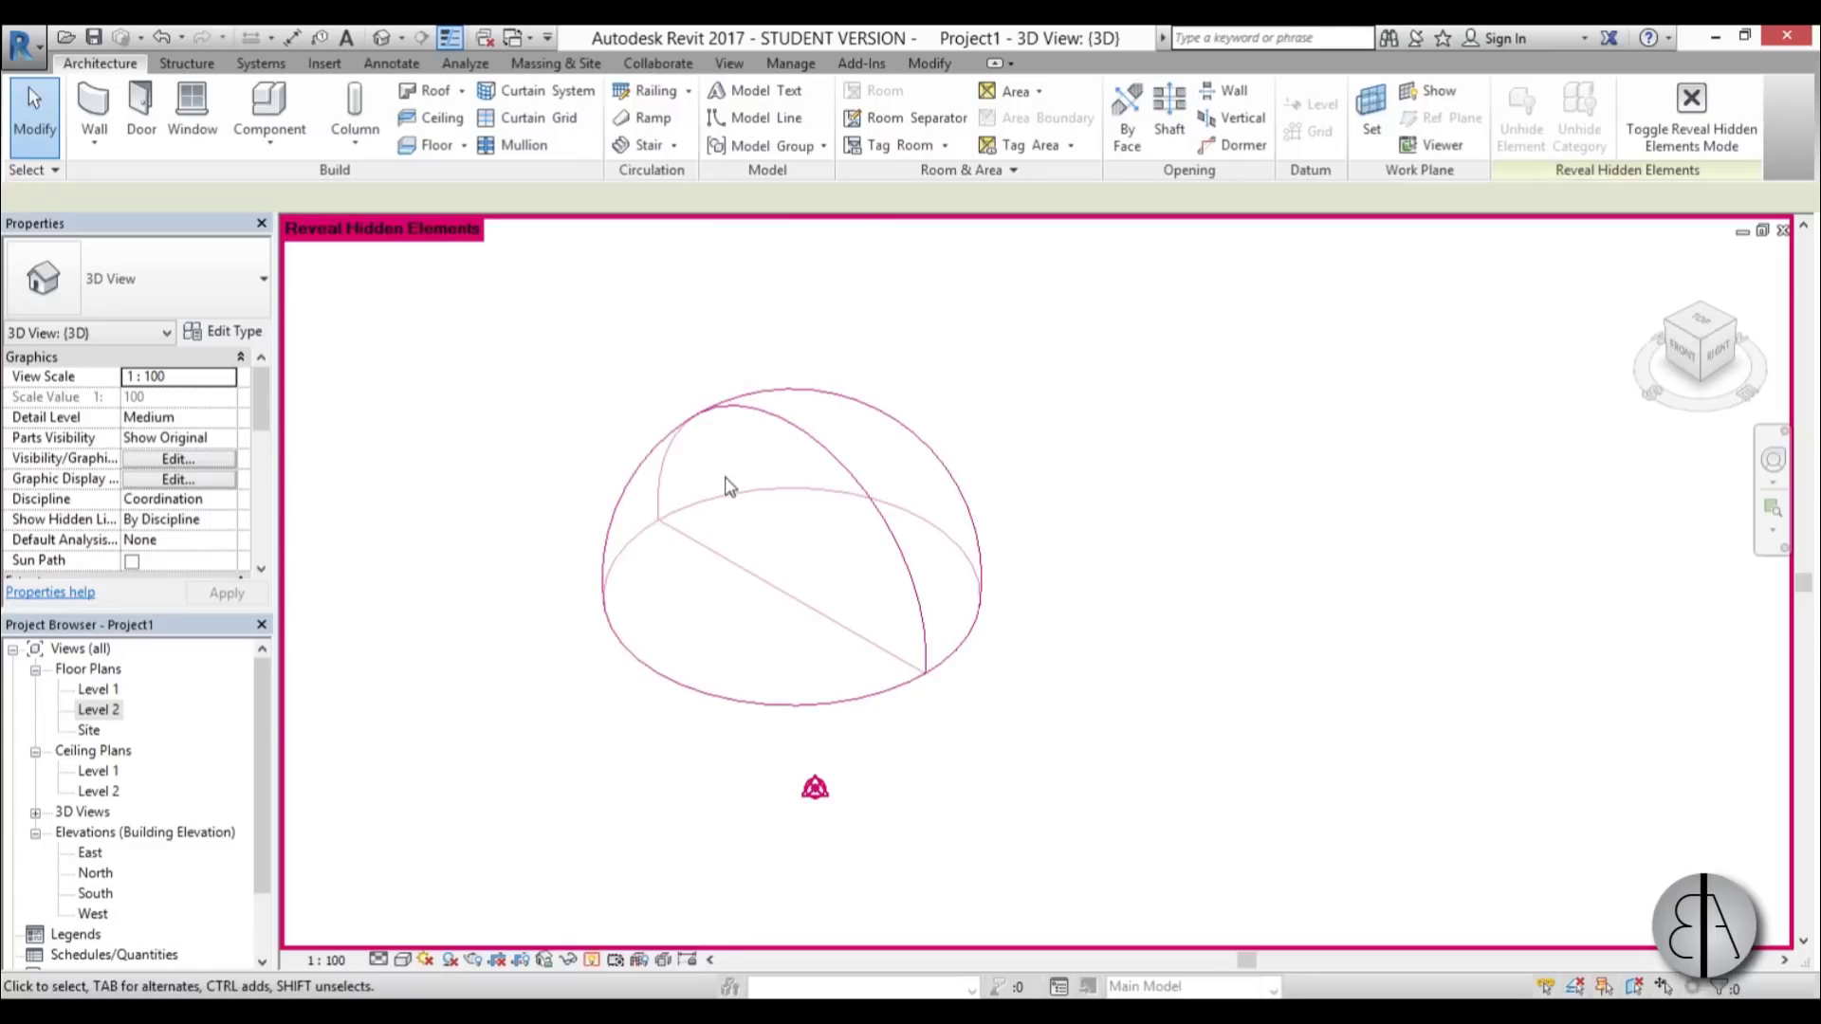
click(591, 960)
click(556, 62)
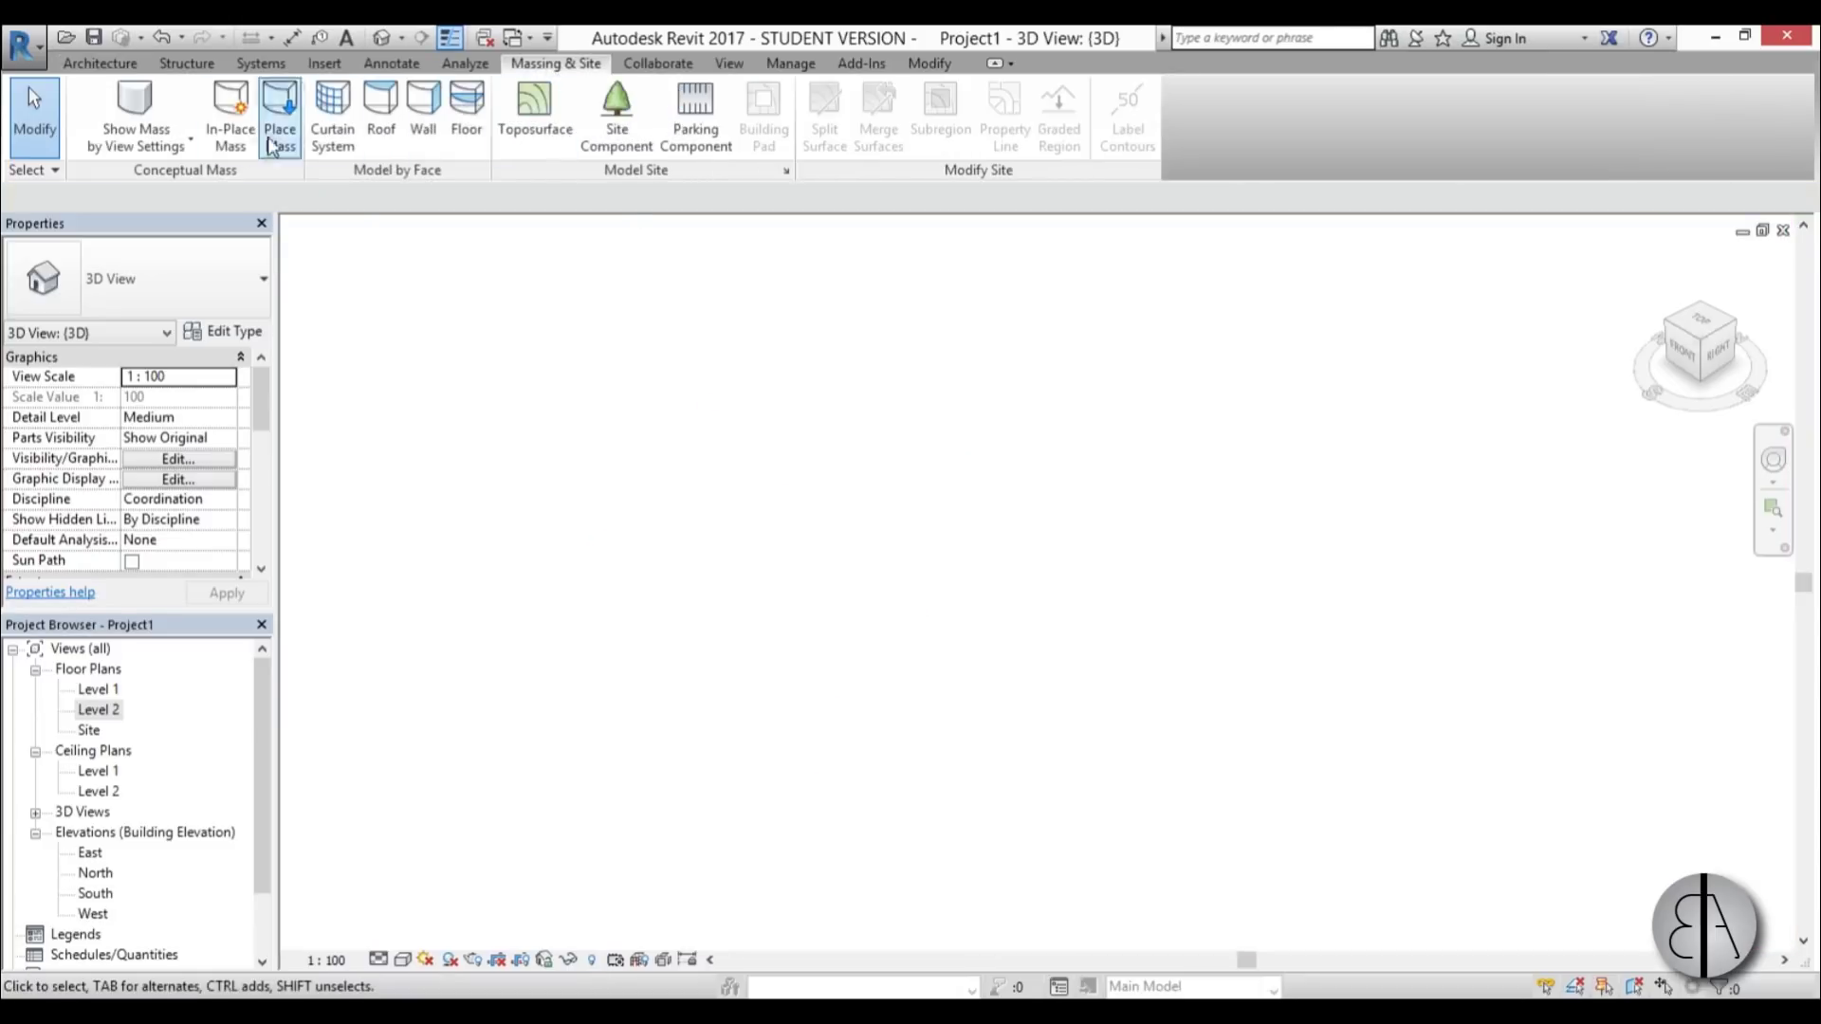
click(131, 111)
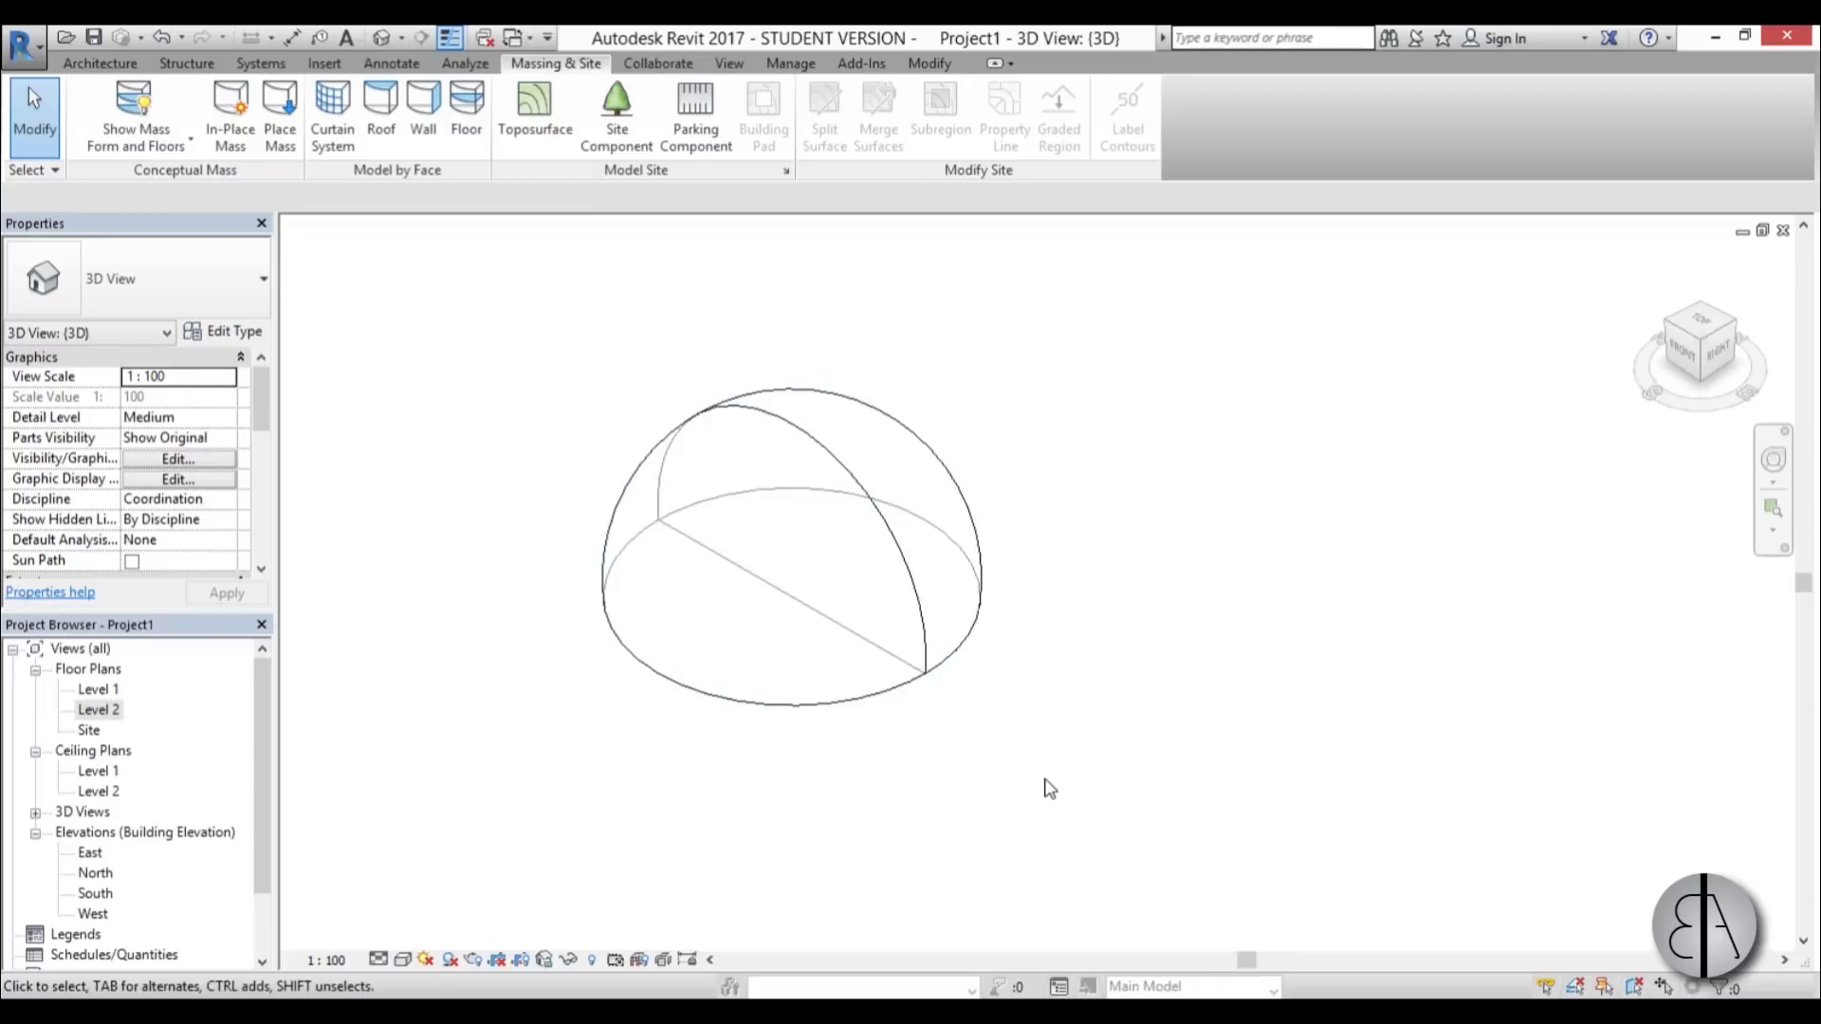
- In the South elevation, stretch the top of the dome mass to a height of about 5.29 m
click(891, 697)
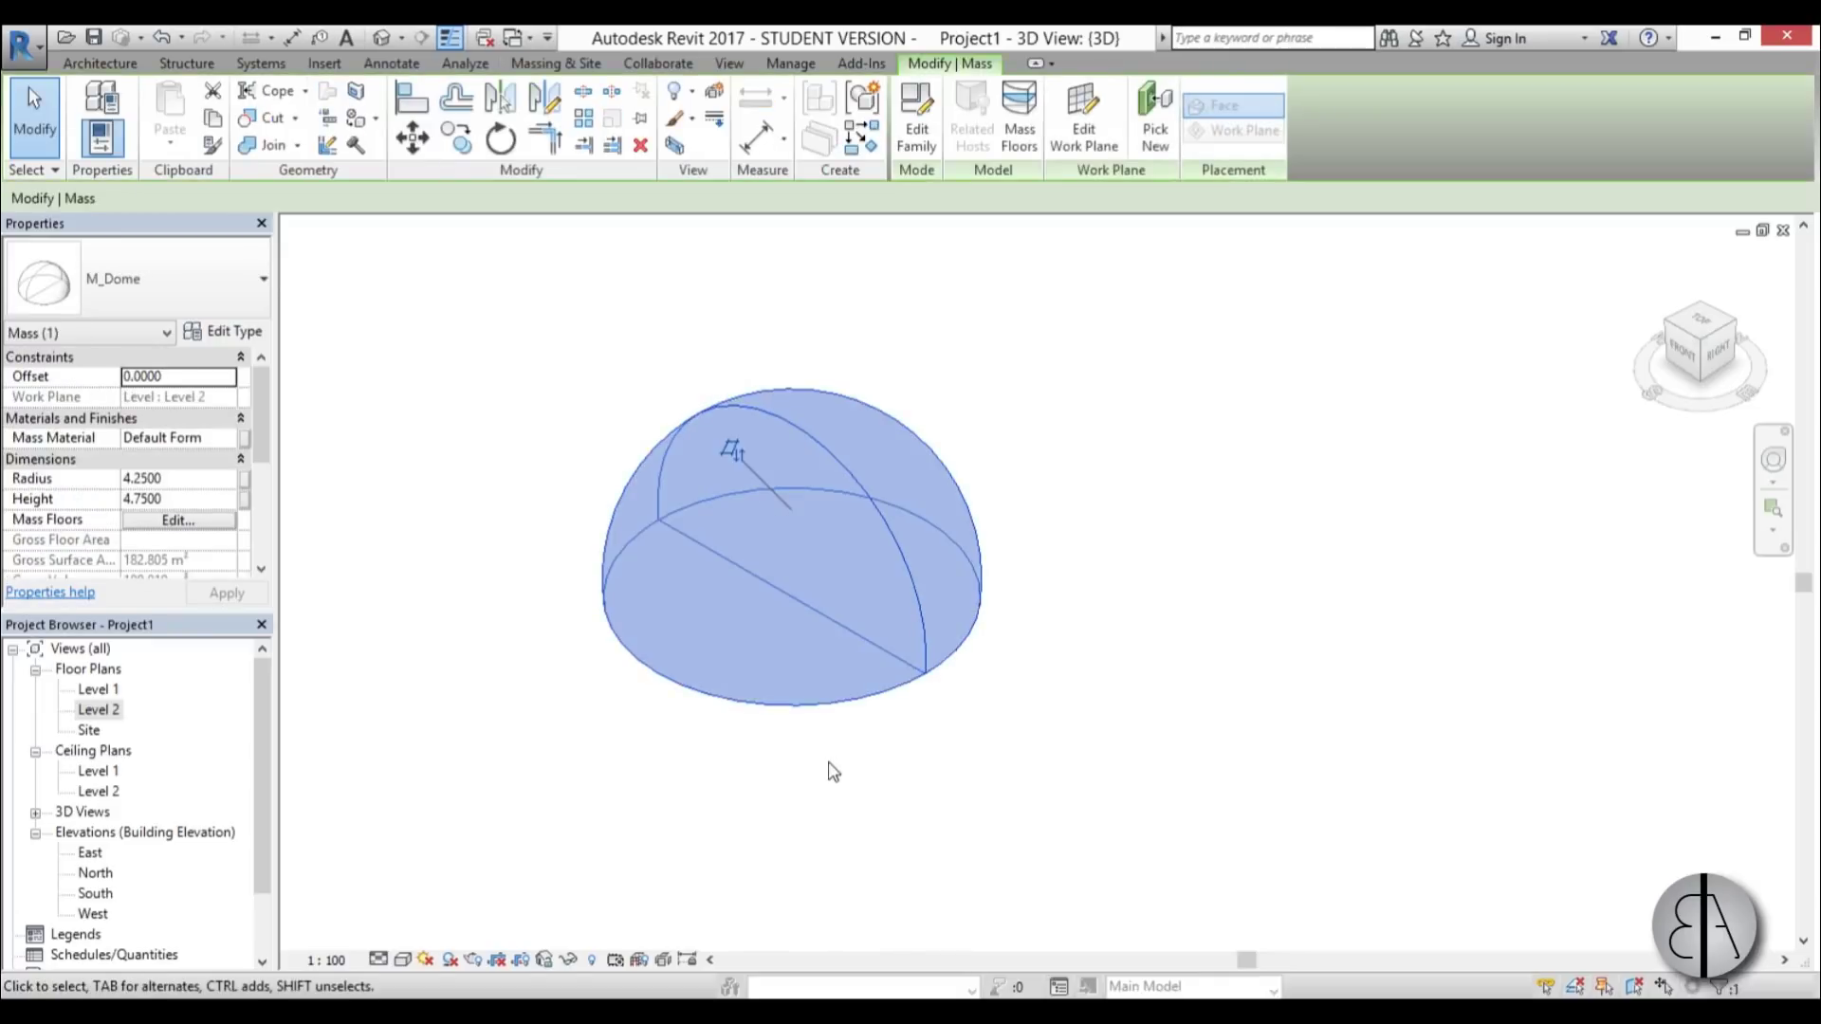
double_click(96, 893)
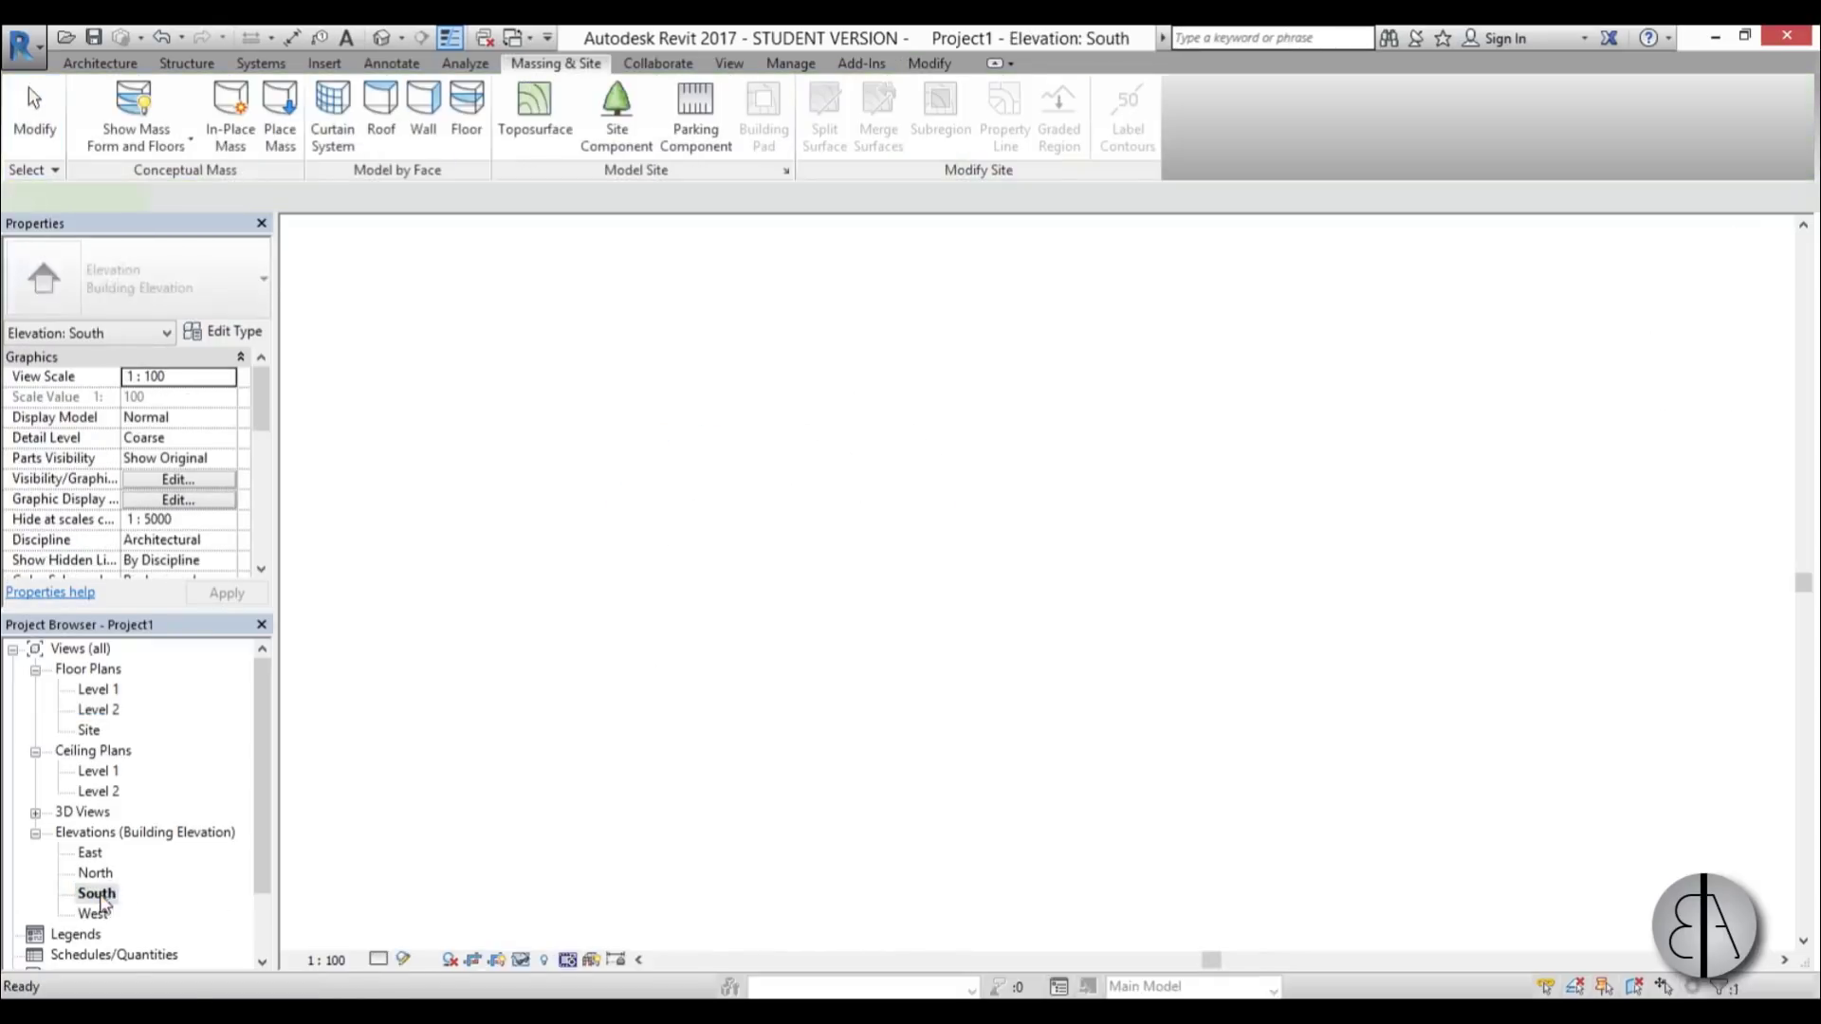
scroll(861, 486, up, 2)
scroll(861, 485, down, 1)
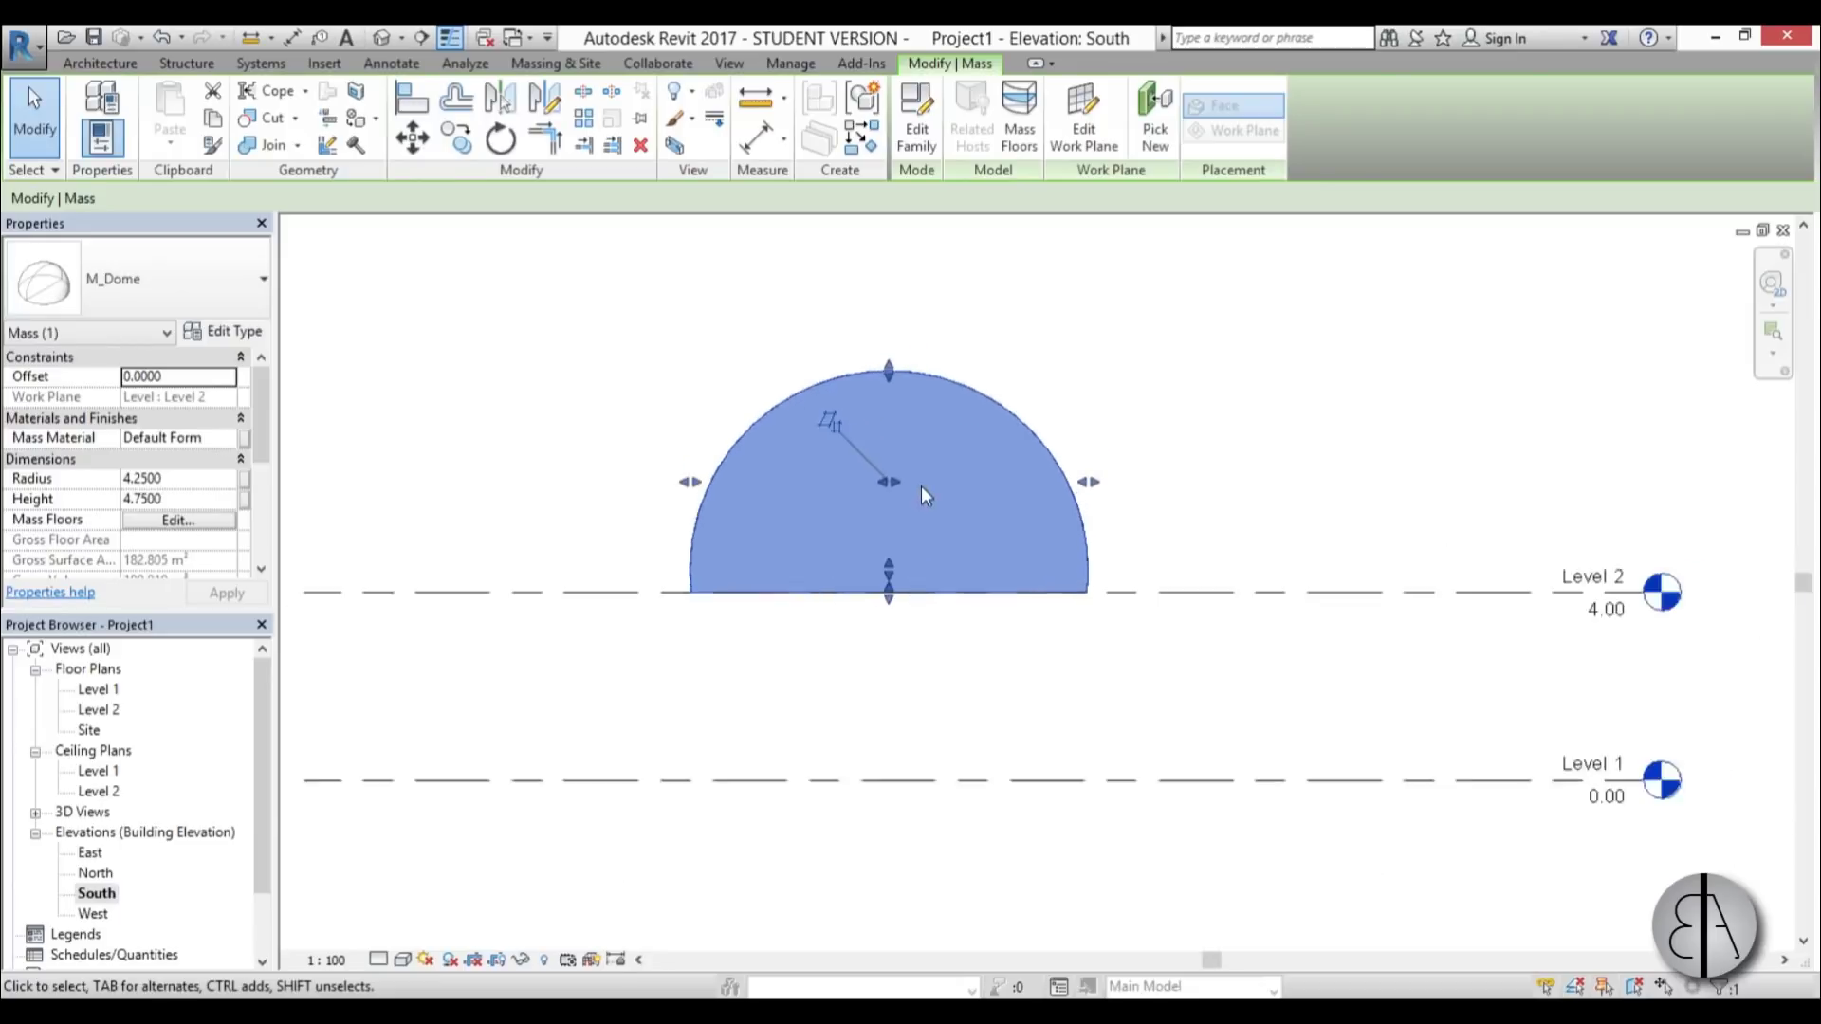
mouse_move(883, 354)
mouse_down()
mouse_move(883, 268)
mouse_move(882, 373)
mouse_move(882, 327)
mouse_up()
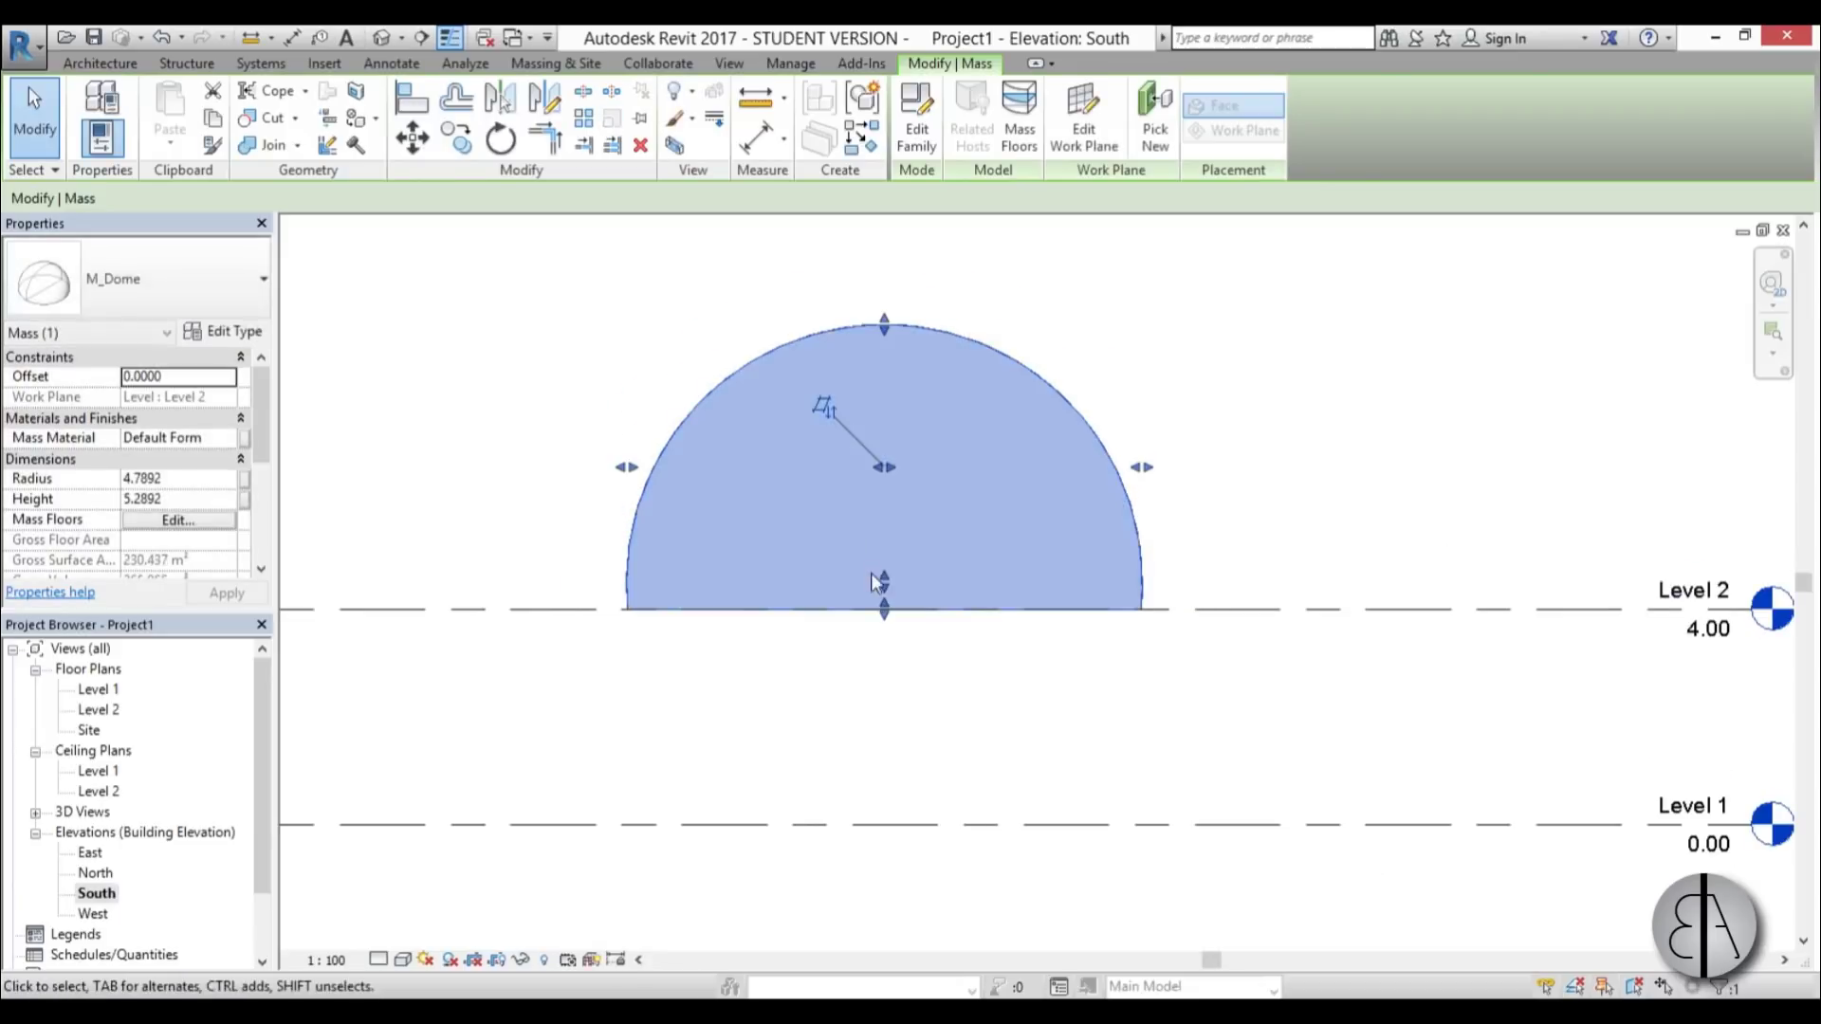
- Flatten the dome's profile by enlarging its radius to about 6.73 m, keeping its base on Level 2
mouse_move(885, 610)
mouse_down()
mouse_move(865, 845)
mouse_move(882, 609)
mouse_up()
mouse_move(627, 467)
mouse_down()
mouse_move(423, 472)
mouse_move(631, 466)
mouse_move(592, 470)
mouse_up()
mouse_move(882, 468)
mouse_down()
mouse_move(937, 475)
mouse_move(662, 476)
mouse_move(937, 480)
mouse_move(886, 474)
mouse_up()
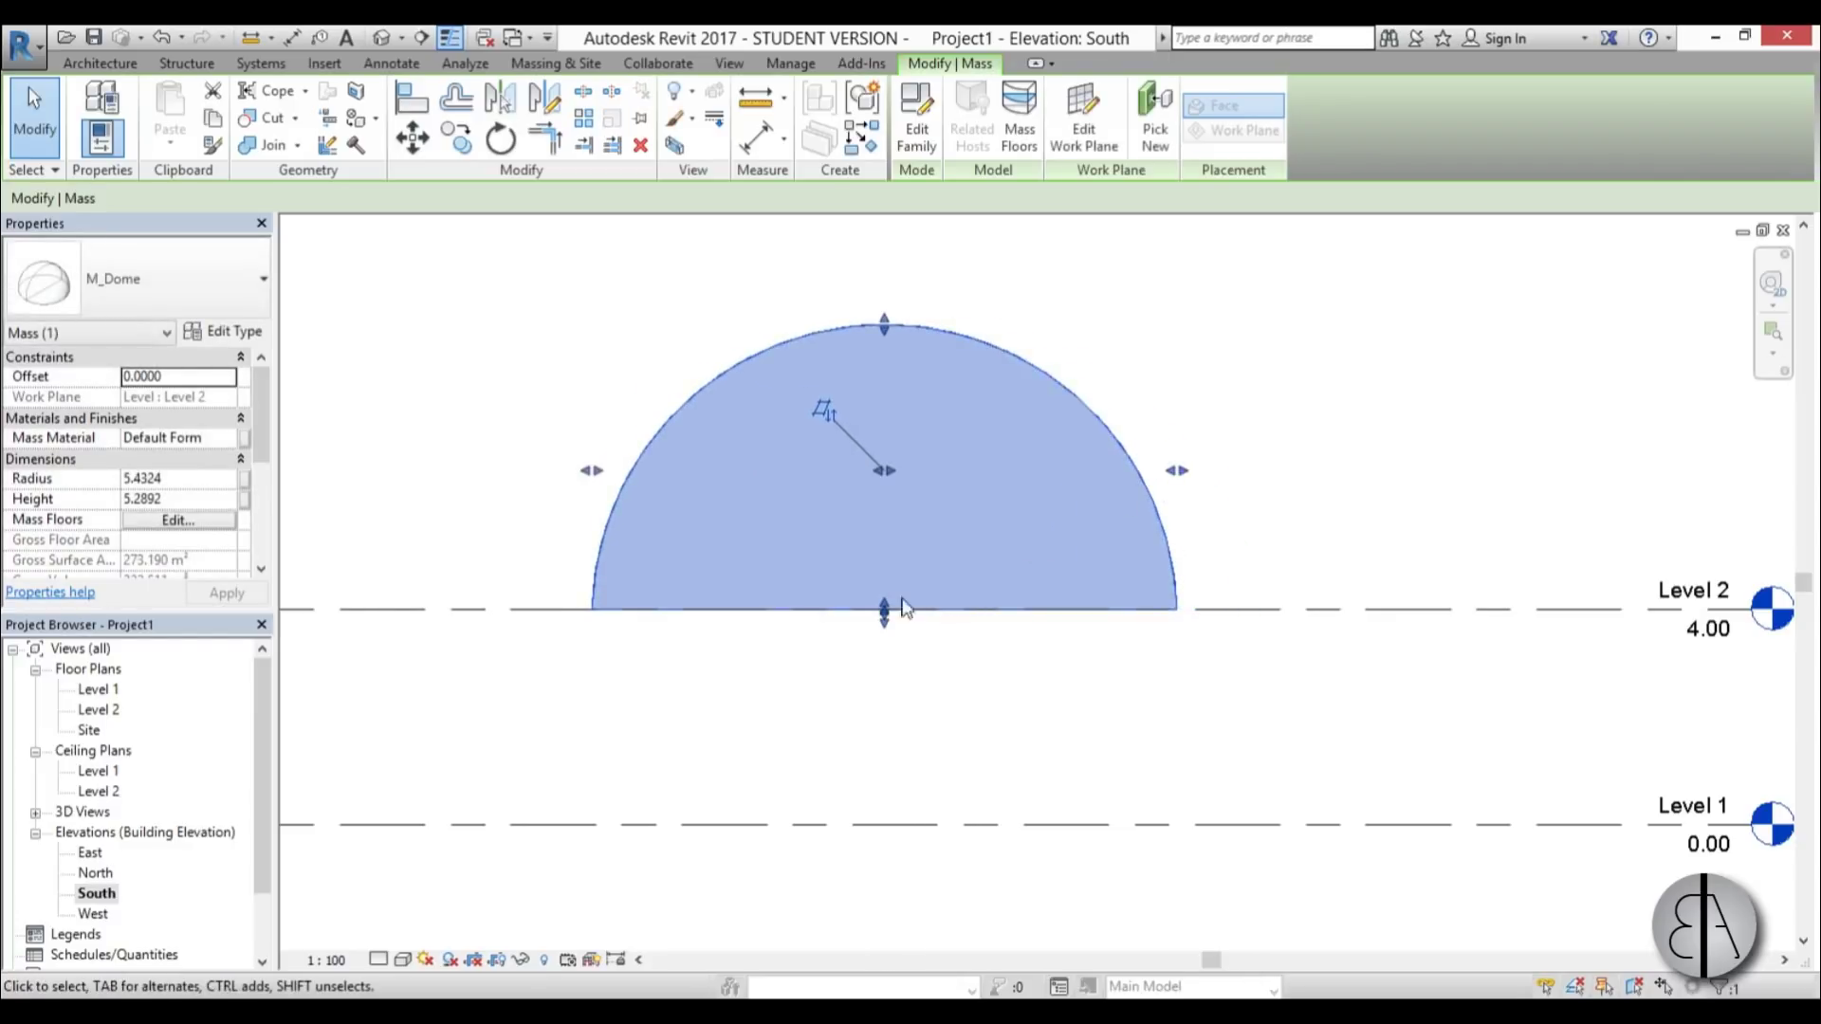
mouse_move(886, 601)
mouse_down()
mouse_move(882, 554)
mouse_move(862, 788)
mouse_move(889, 508)
mouse_move(877, 782)
mouse_move(874, 593)
mouse_up()
scroll(891, 626, up, 3)
scroll(875, 594, down, 4)
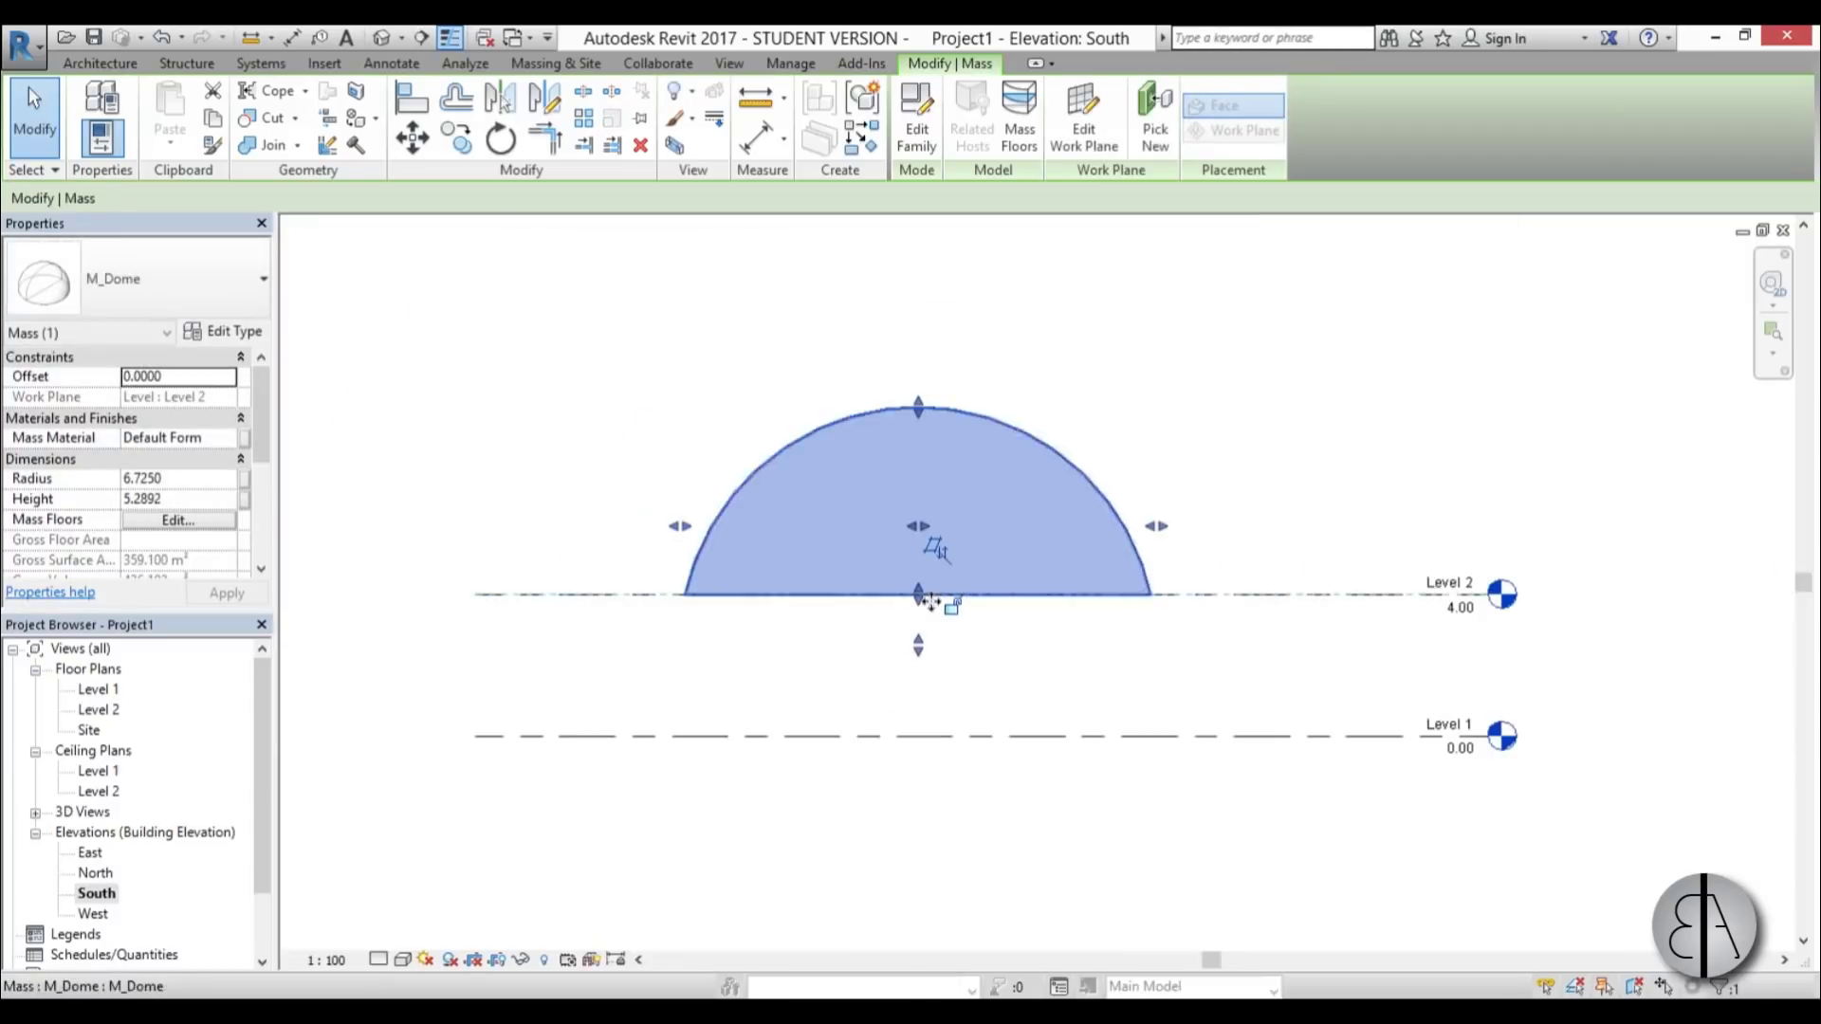
scroll(926, 664, up, 2)
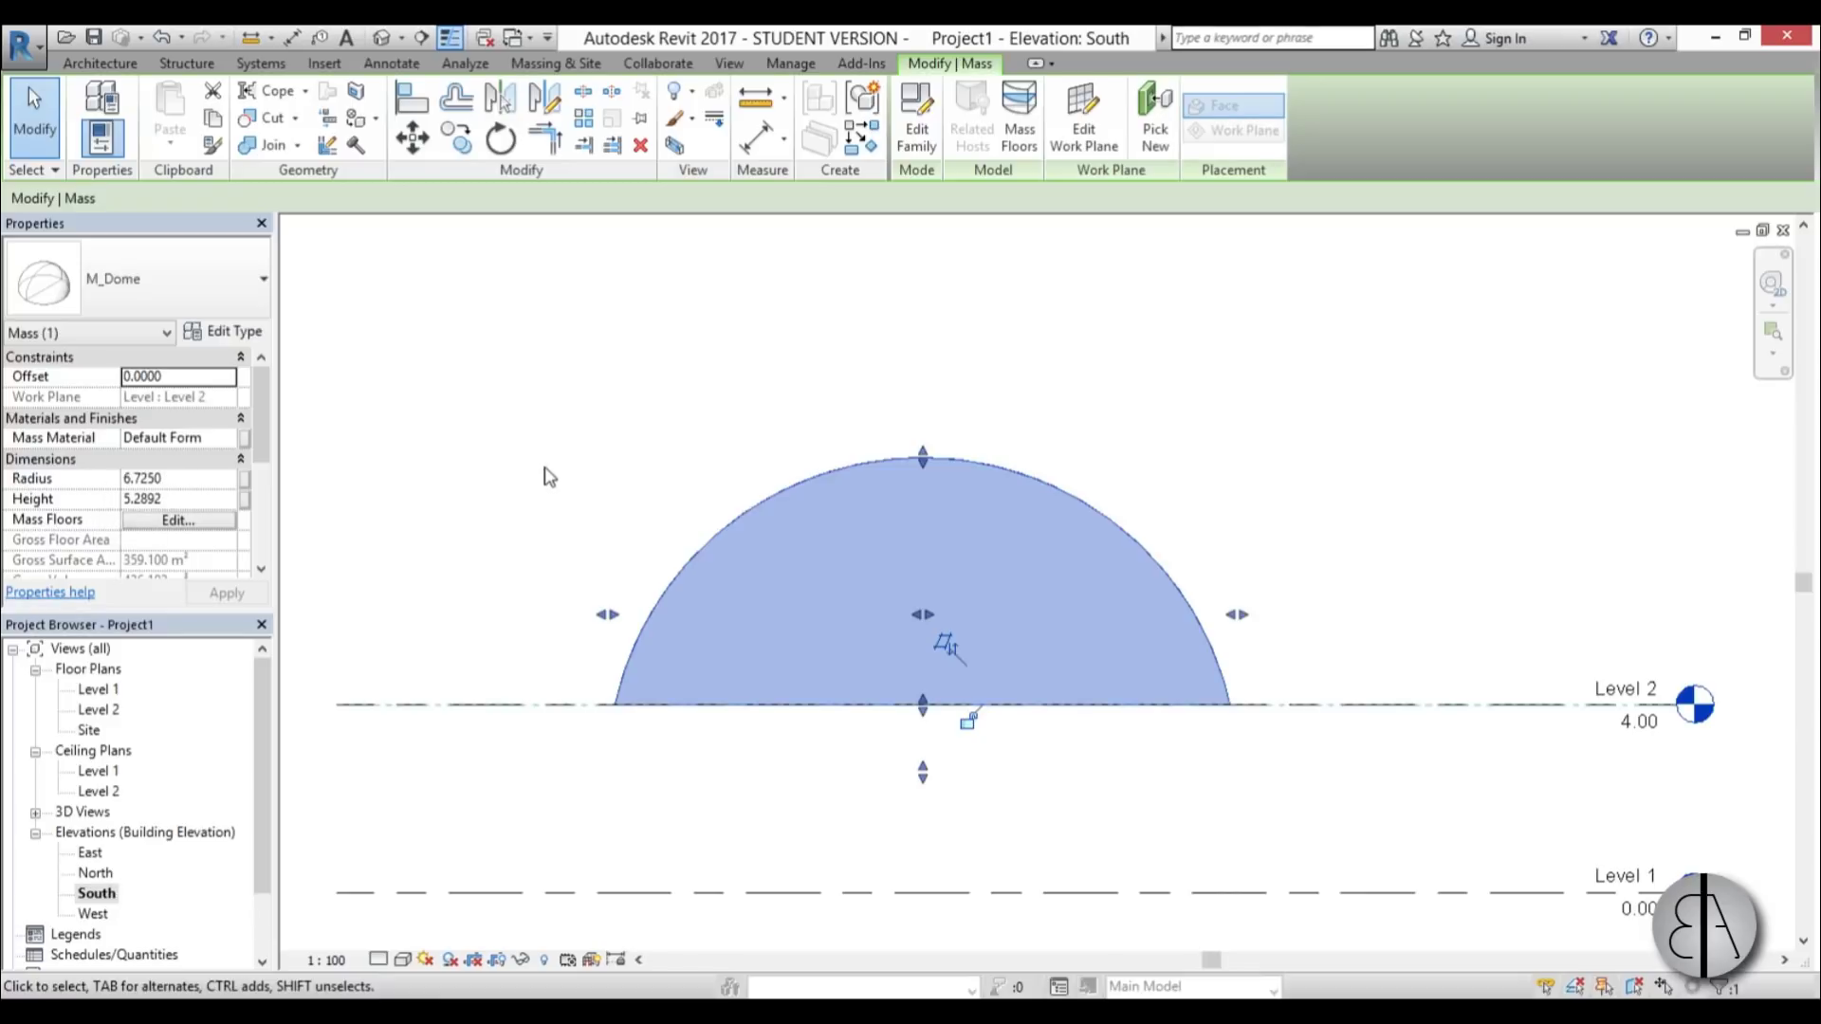
click(706, 459)
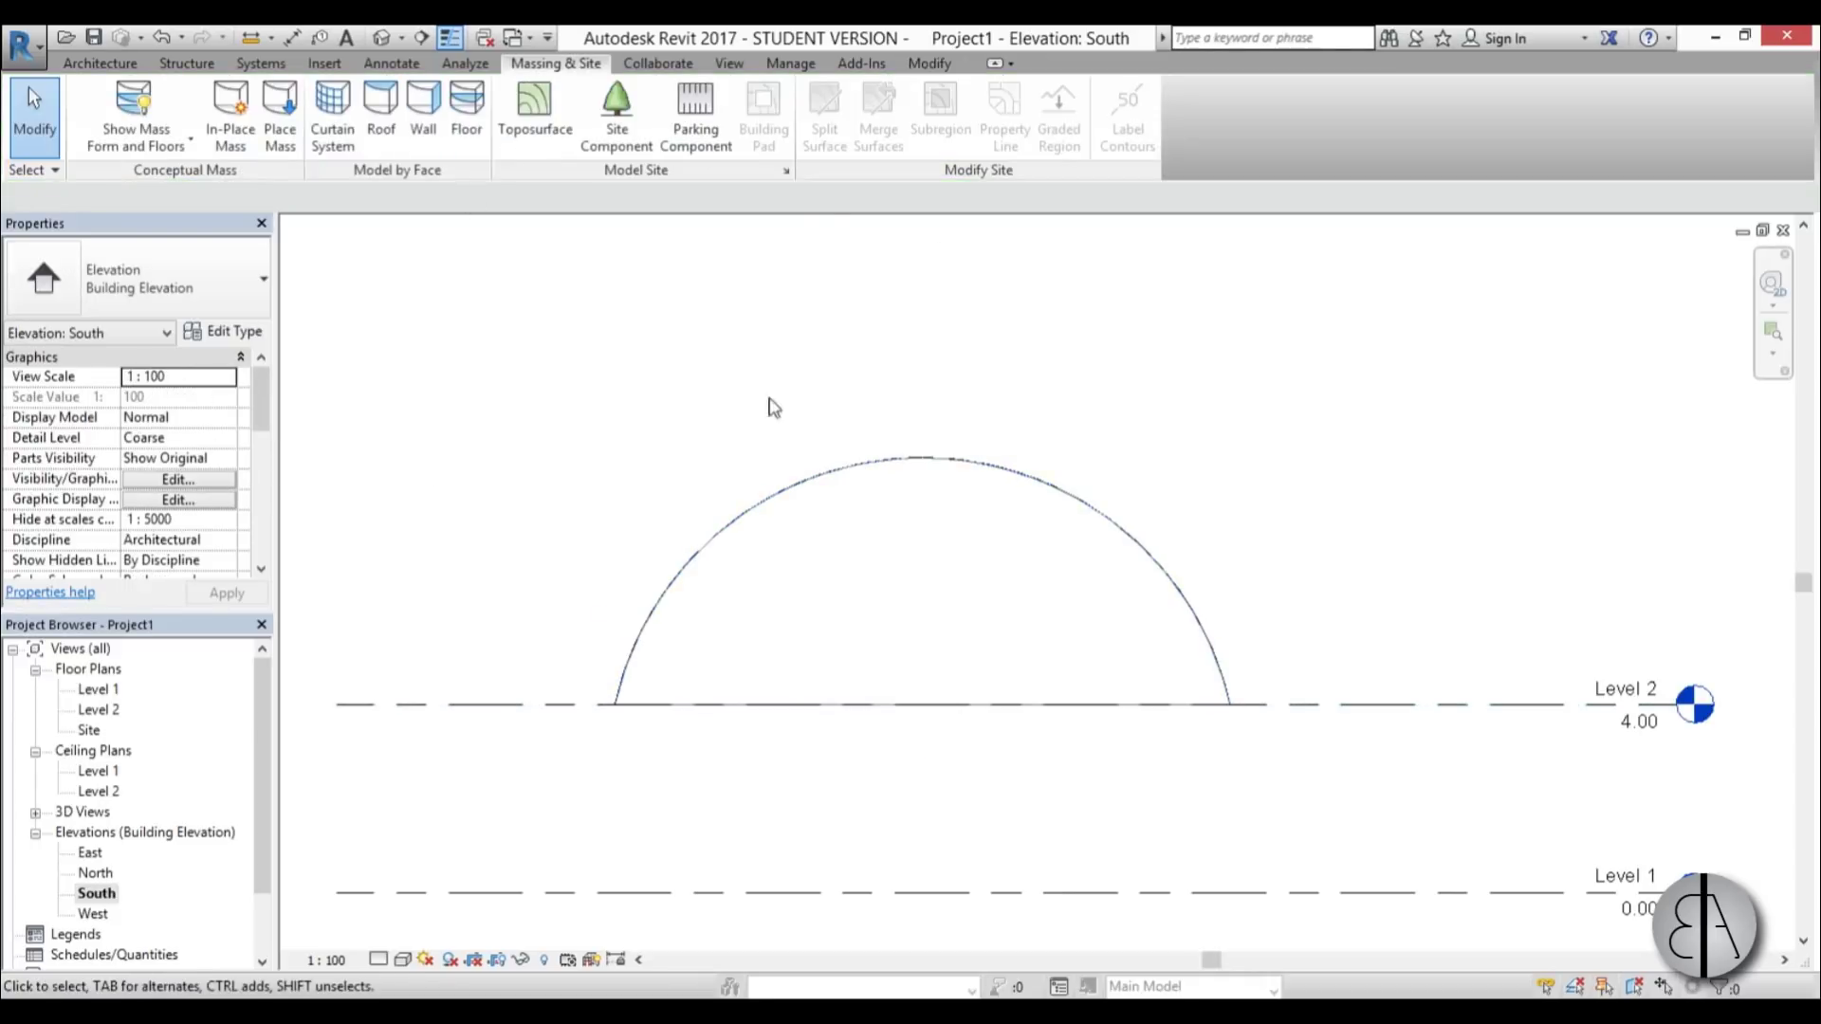
- In the 3D view, cover both curved faces of the dome mass with a 1500 x 3000mm curtain system
click(381, 38)
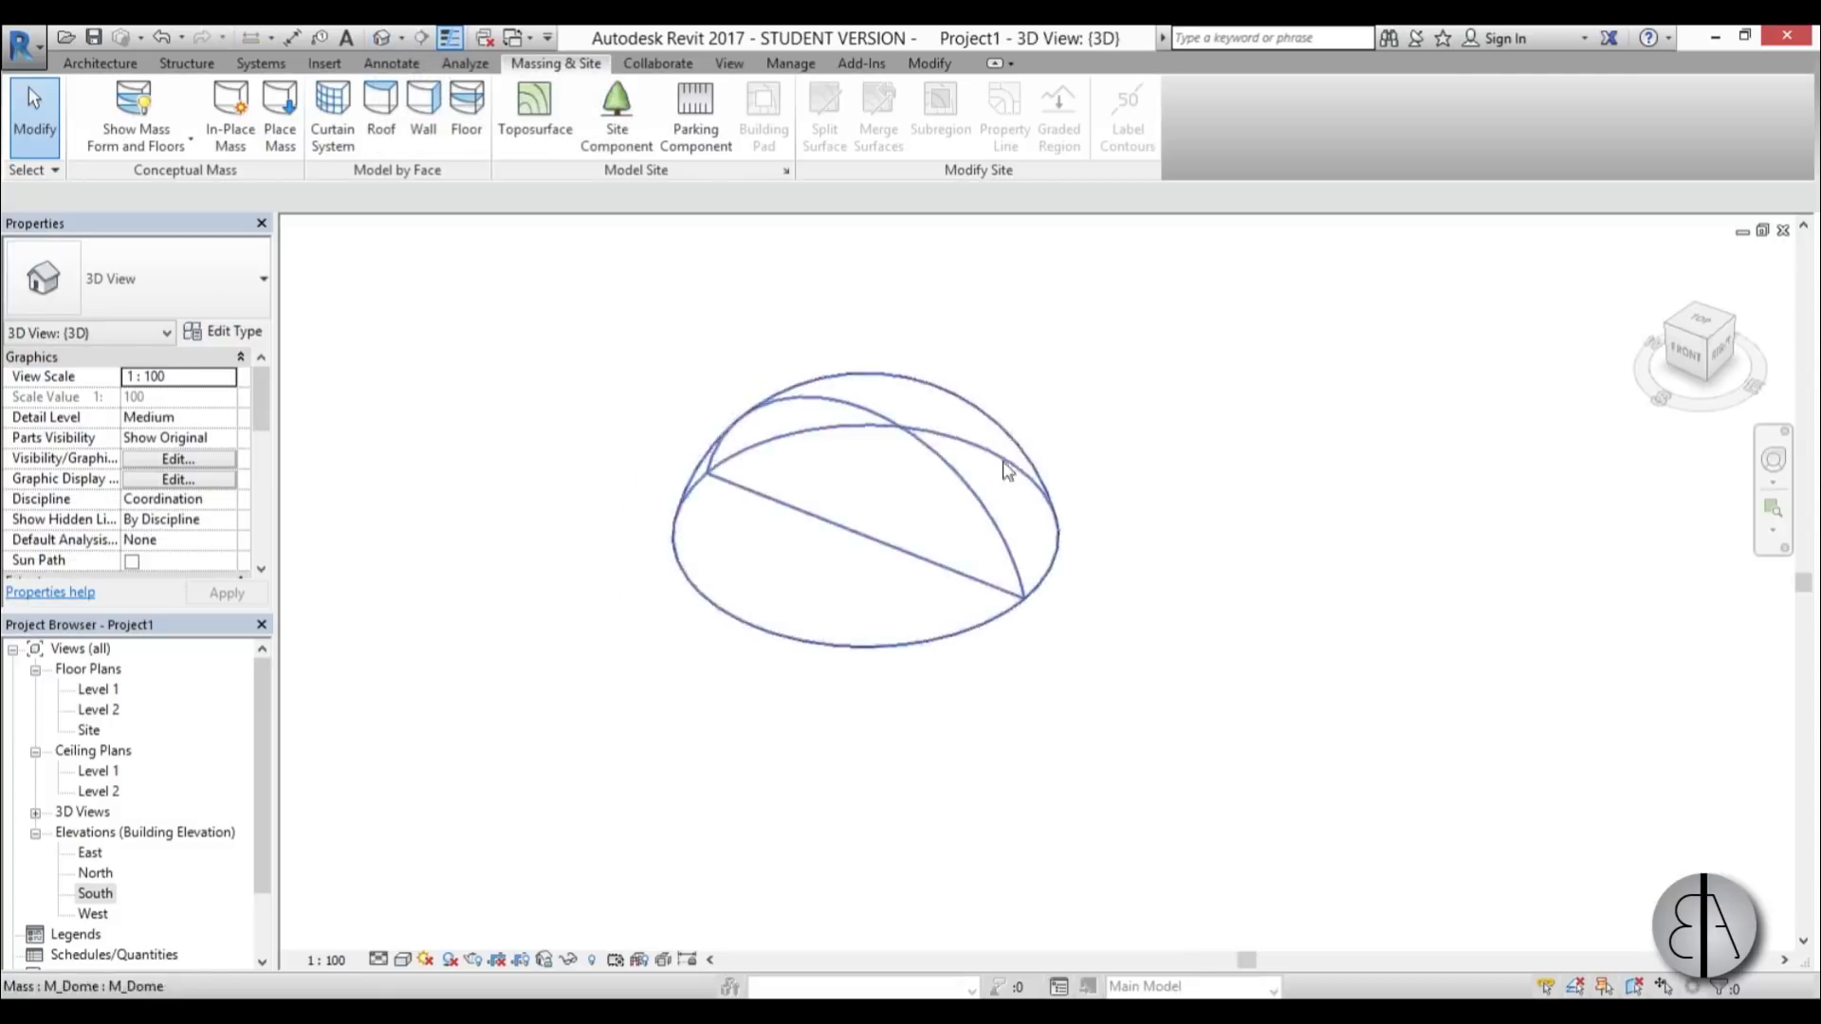
scroll(1009, 479, up, 1)
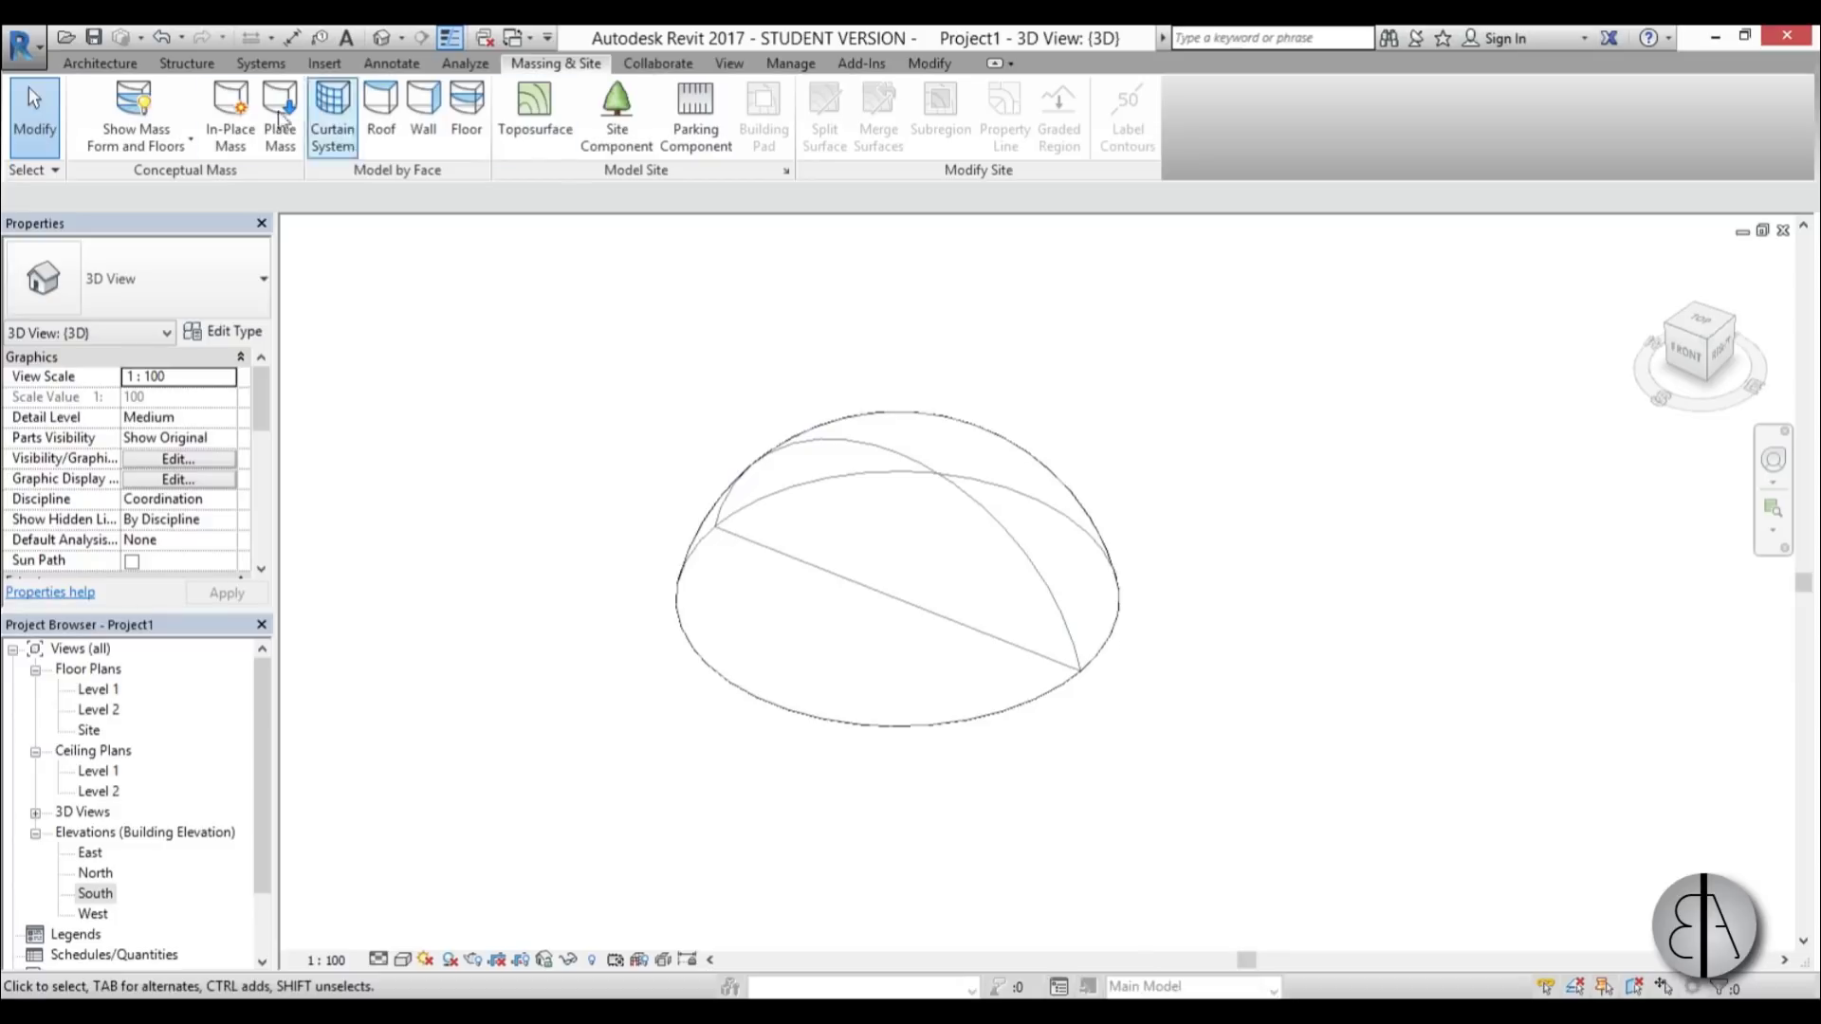
click(332, 133)
click(1007, 722)
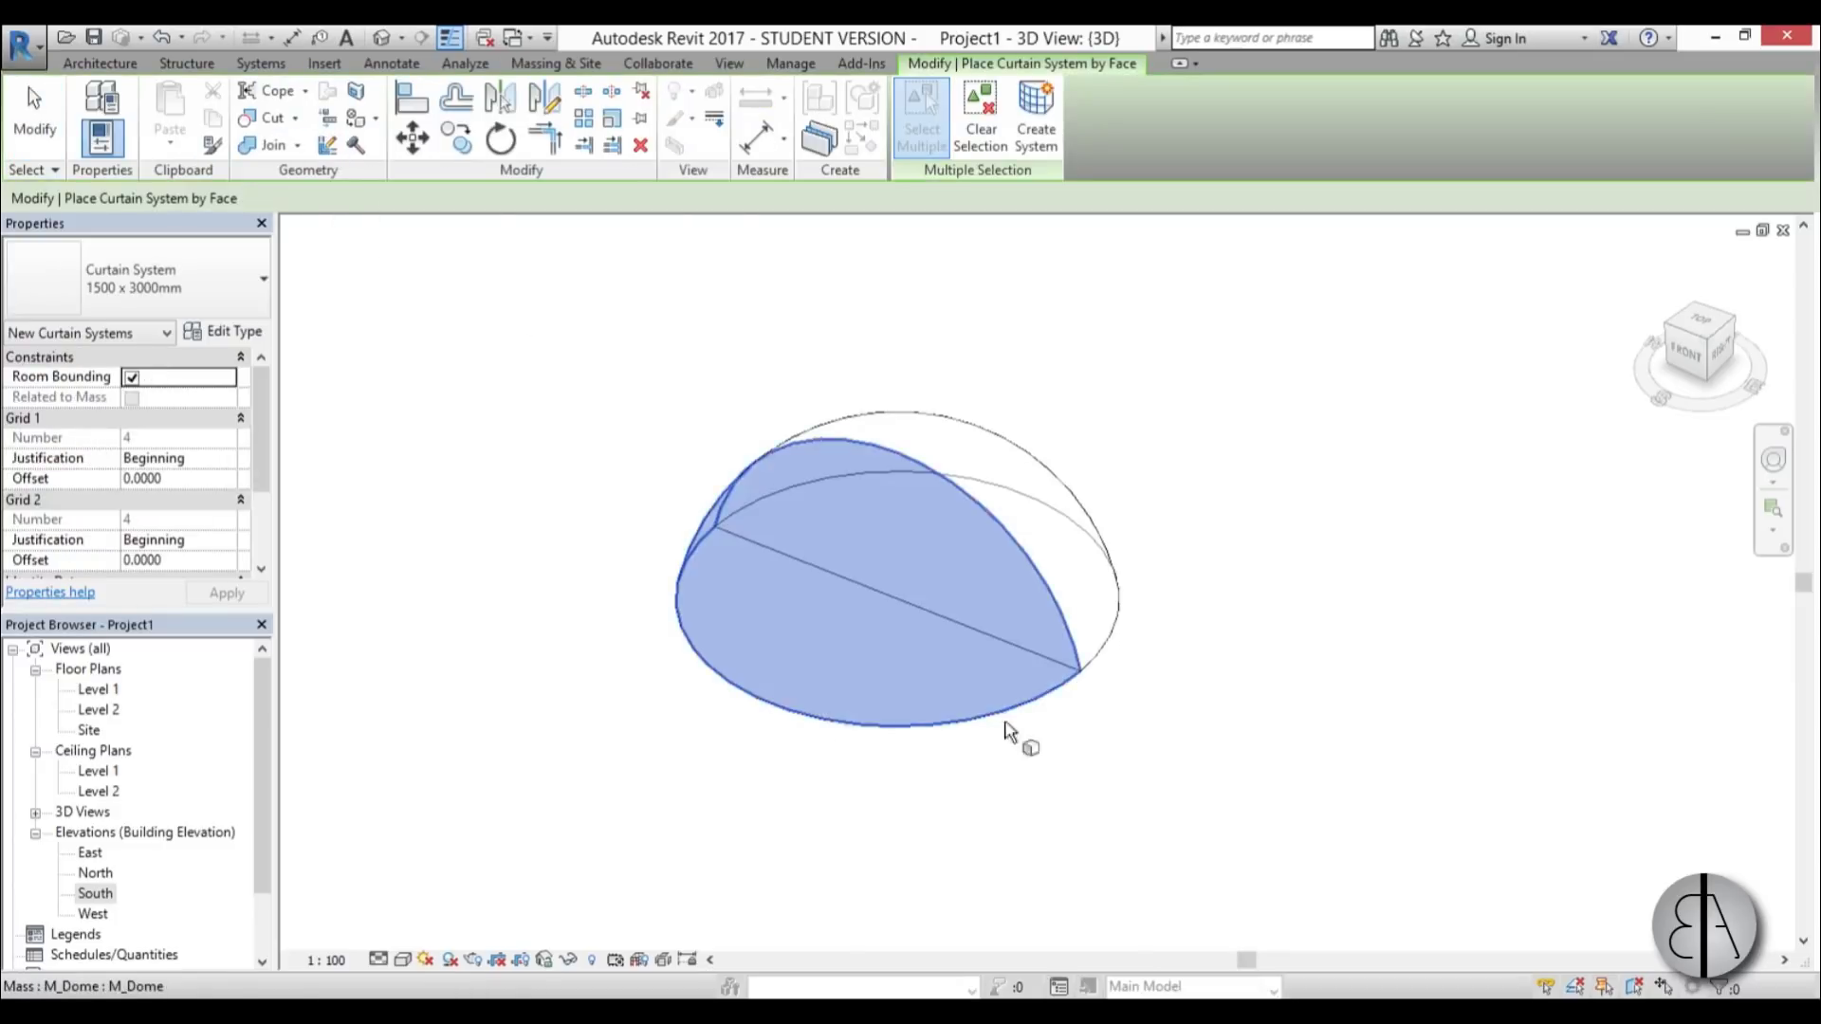
click(1098, 628)
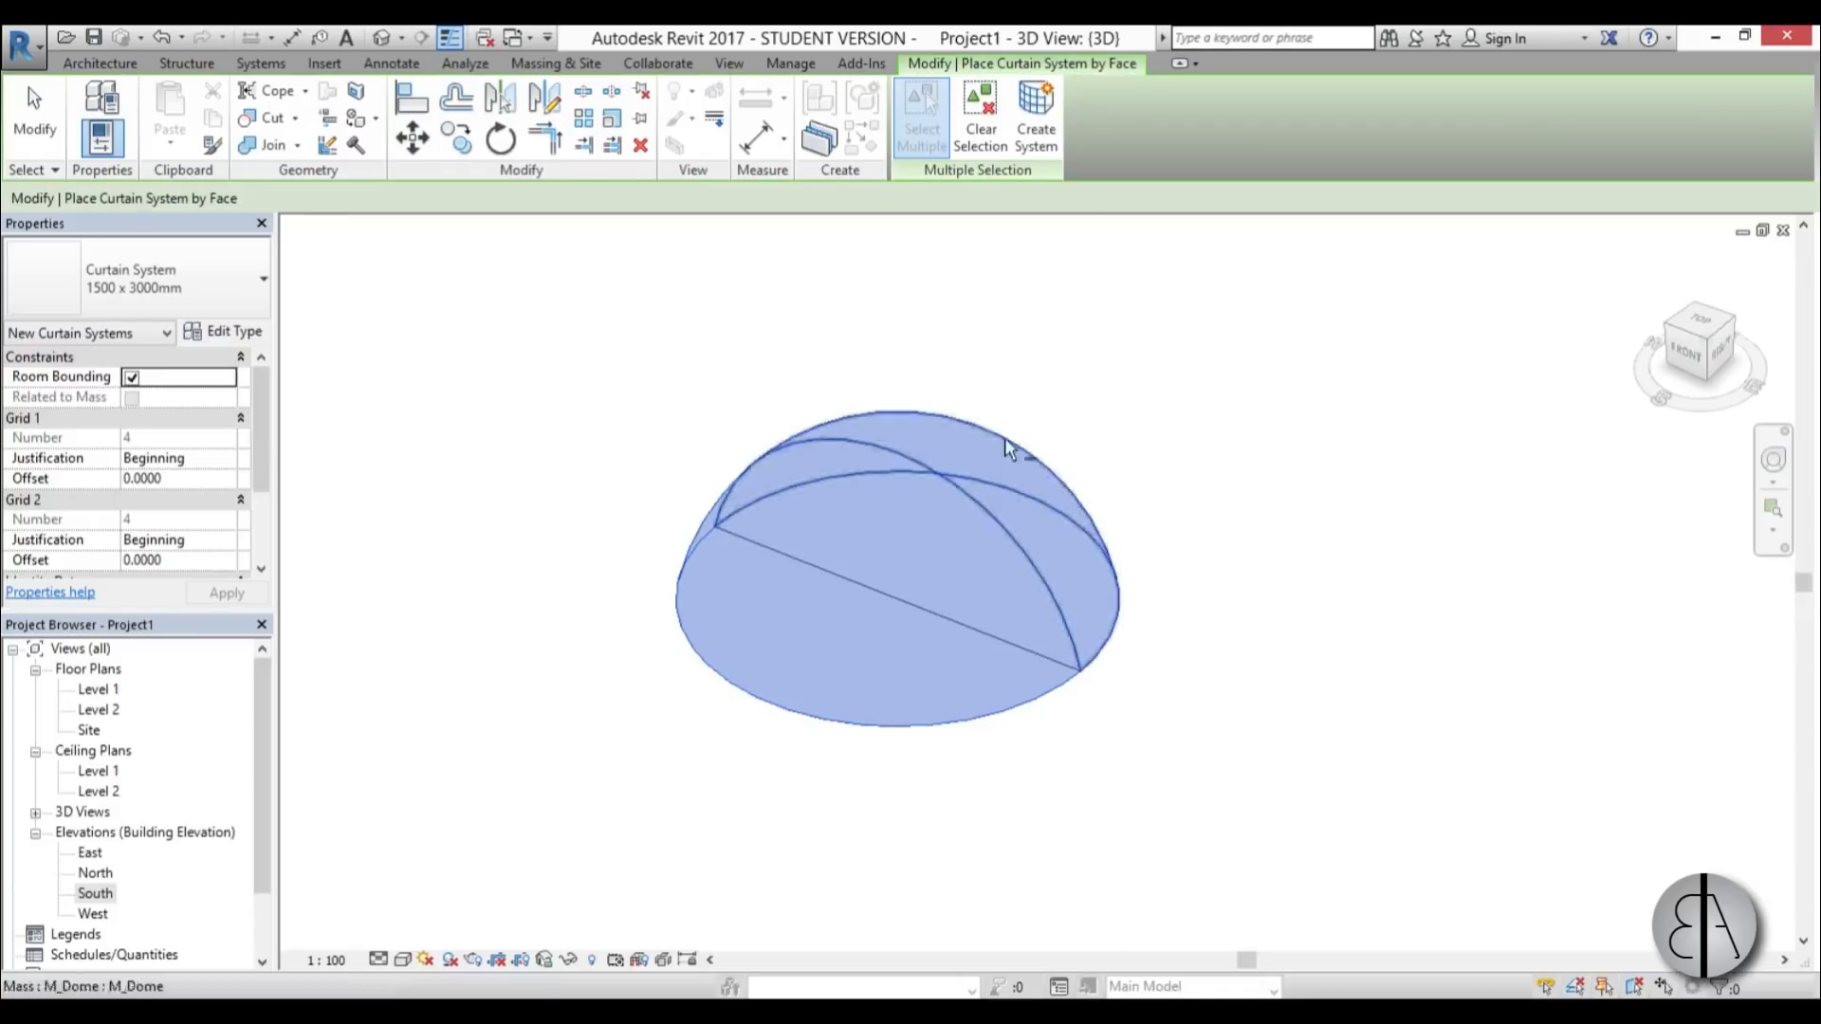
click(1035, 143)
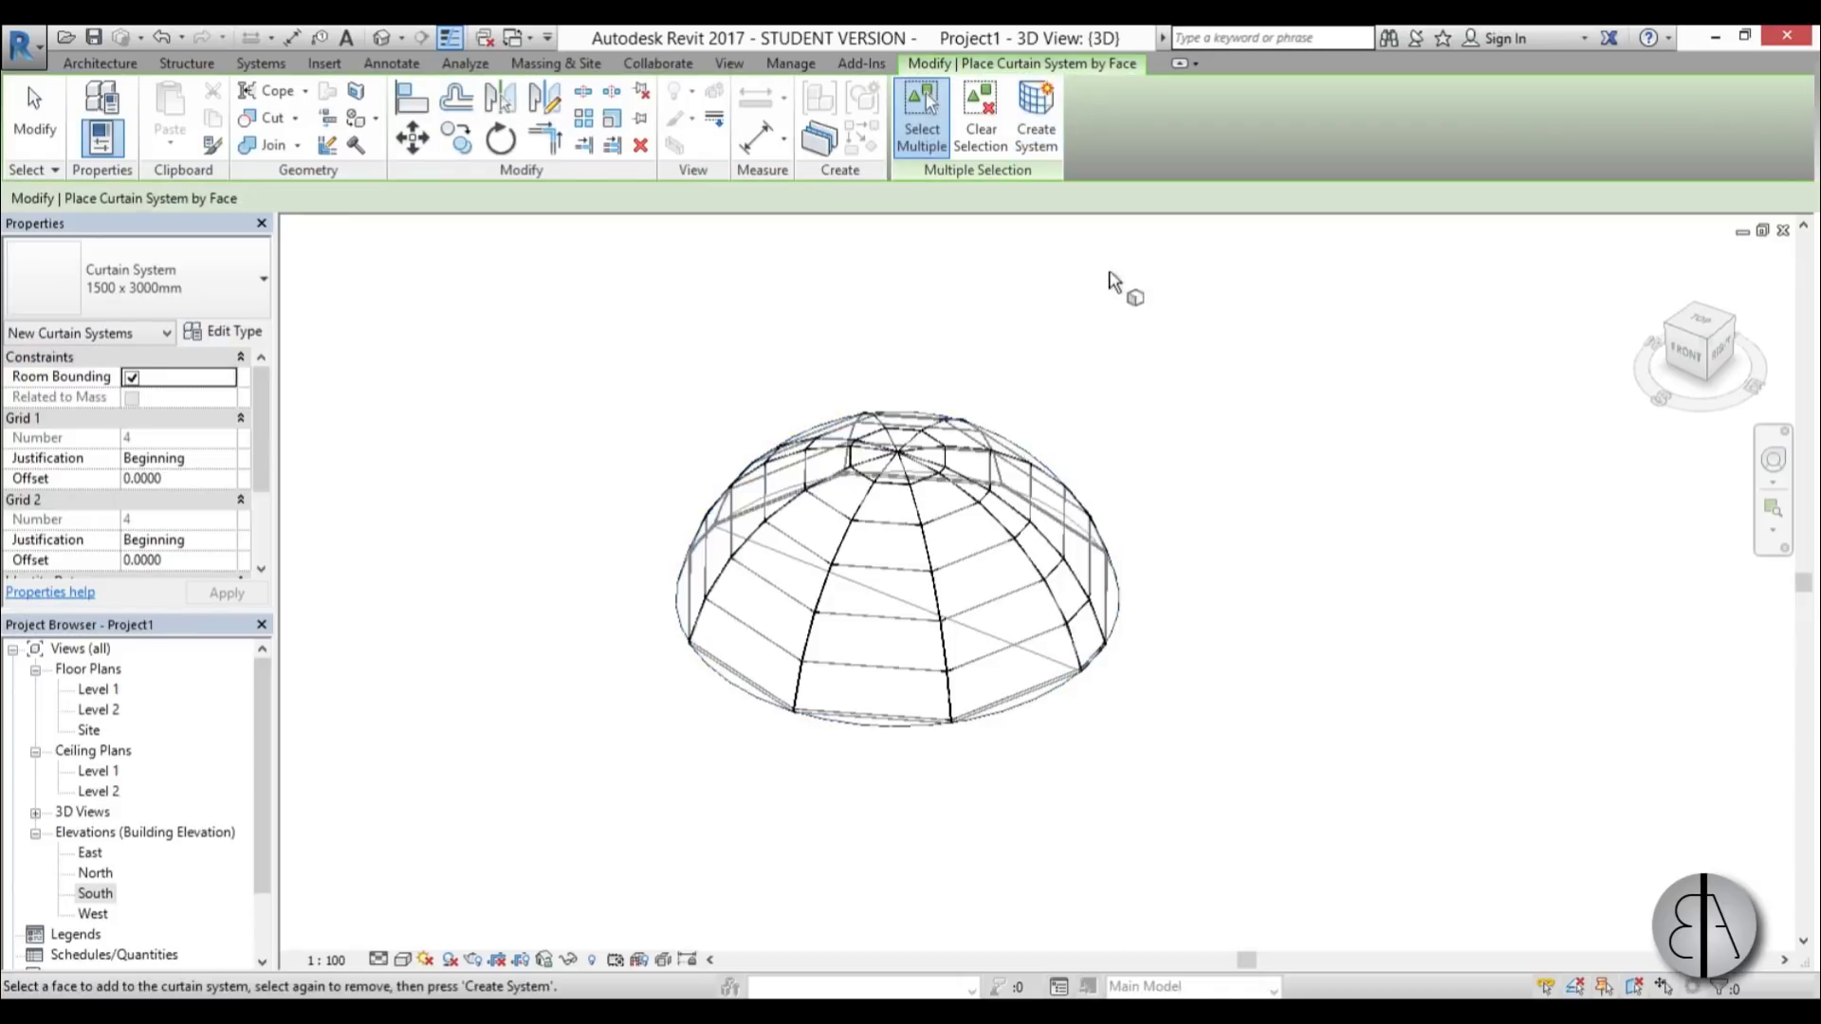
shift+middle_drag(1122, 284, 1268, 749)
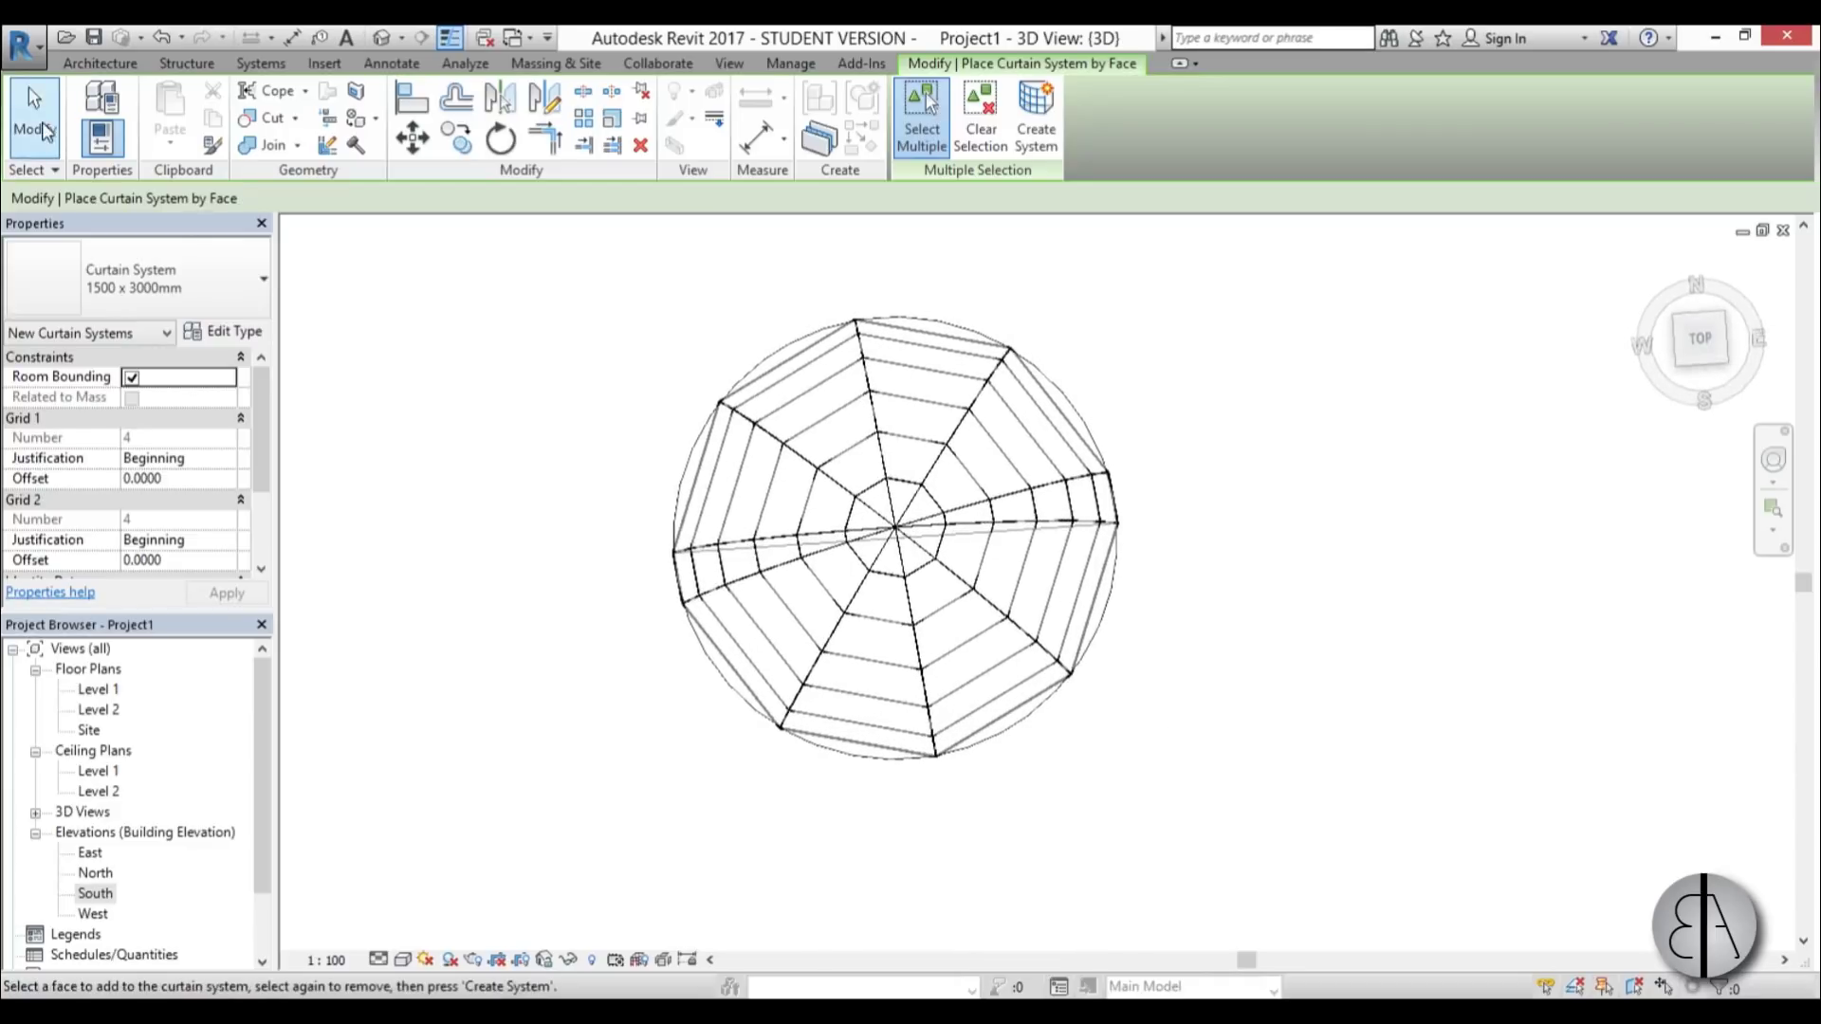
key(Escape)
- Switch the 3D view of the dome to a shaded visual style and inspect the curtain panels
shift+middle_drag(896, 237, 910, 305)
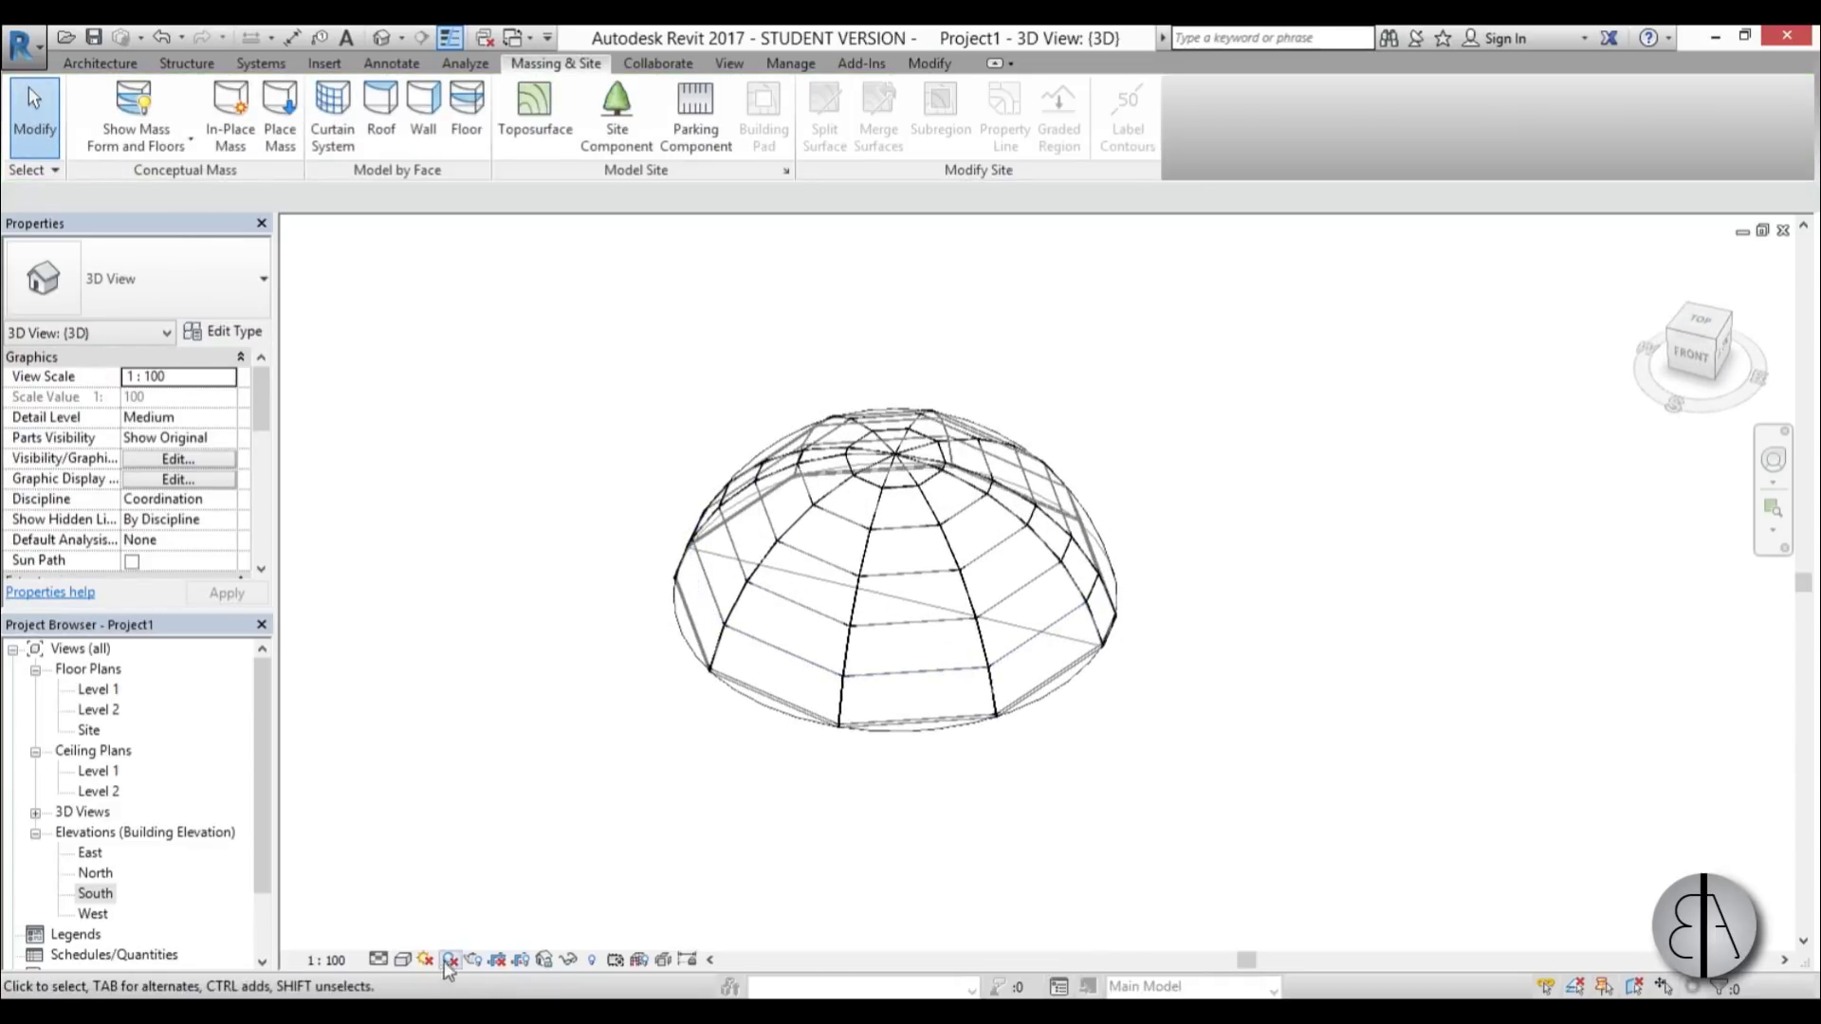
click(402, 959)
click(439, 916)
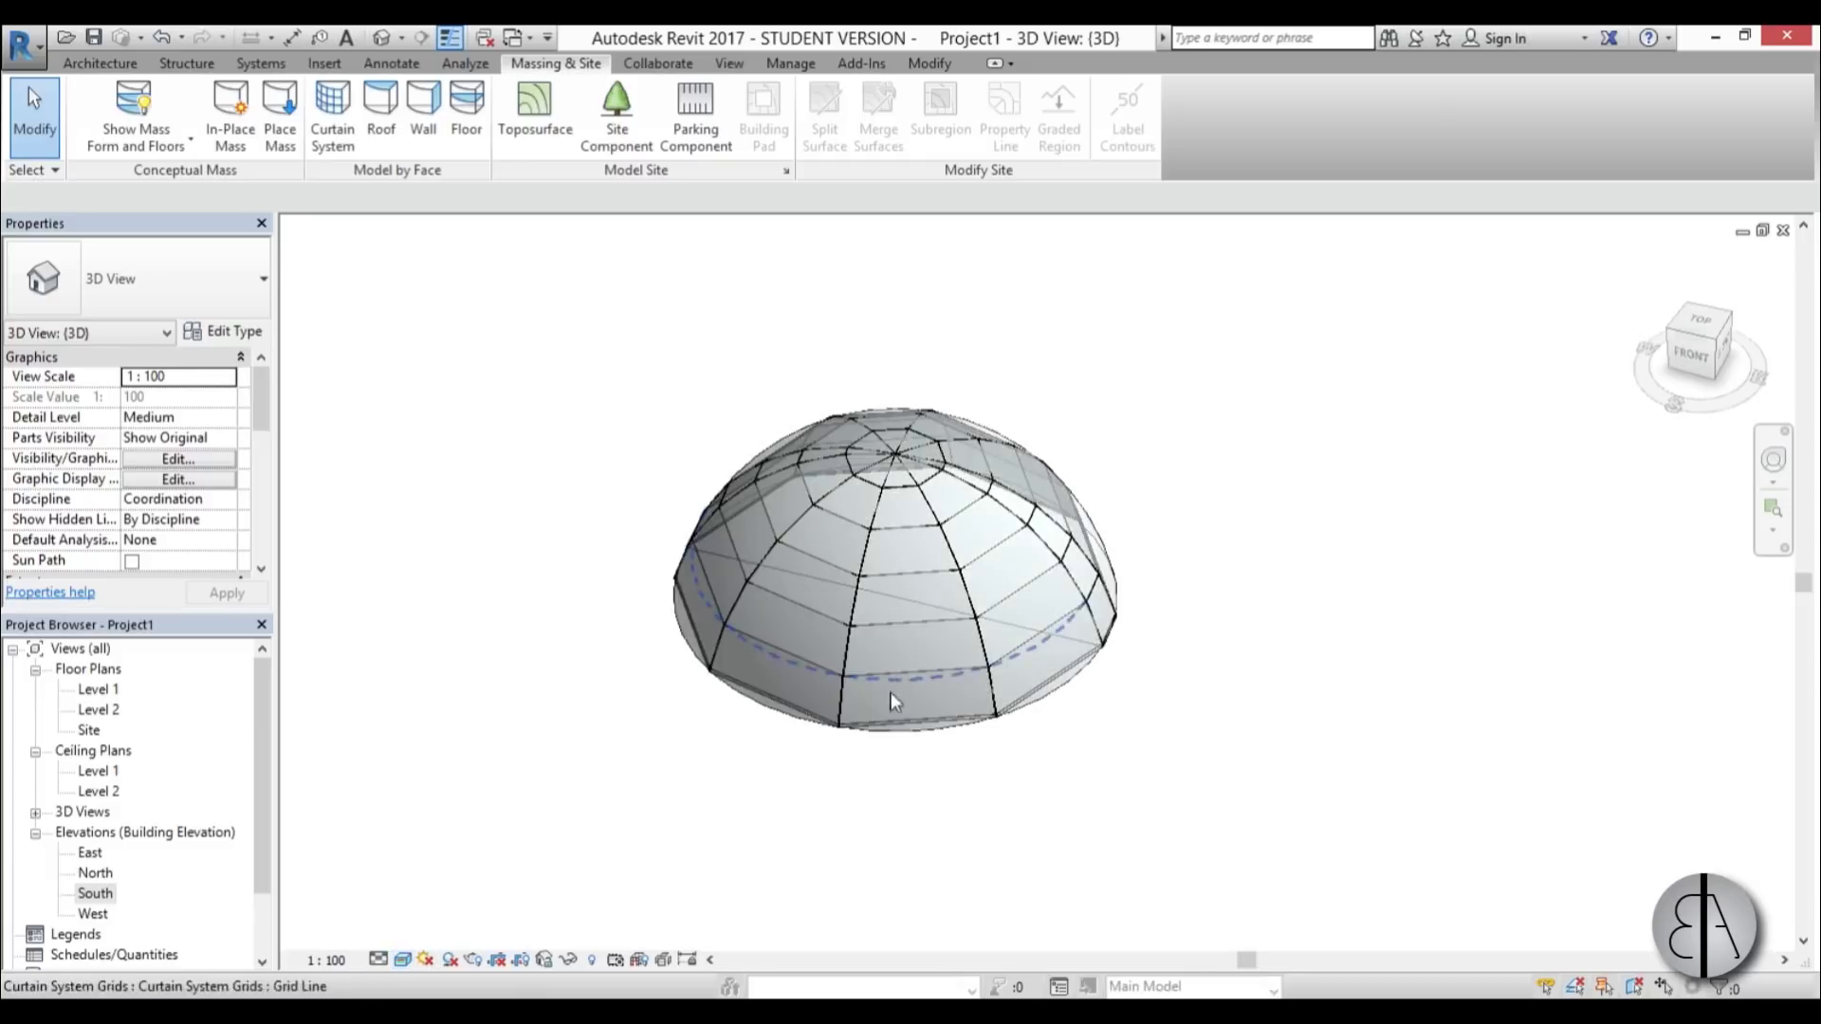
mouse_move(890, 693)
shift+middle_down()
mouse_move(828, 715)
mouse_move(939, 361)
mouse_move(795, 353)
mouse_move(784, 784)
mouse_move(984, 834)
mouse_move(845, 825)
shift+middle_up()
scroll(1087, 754, up, 4)
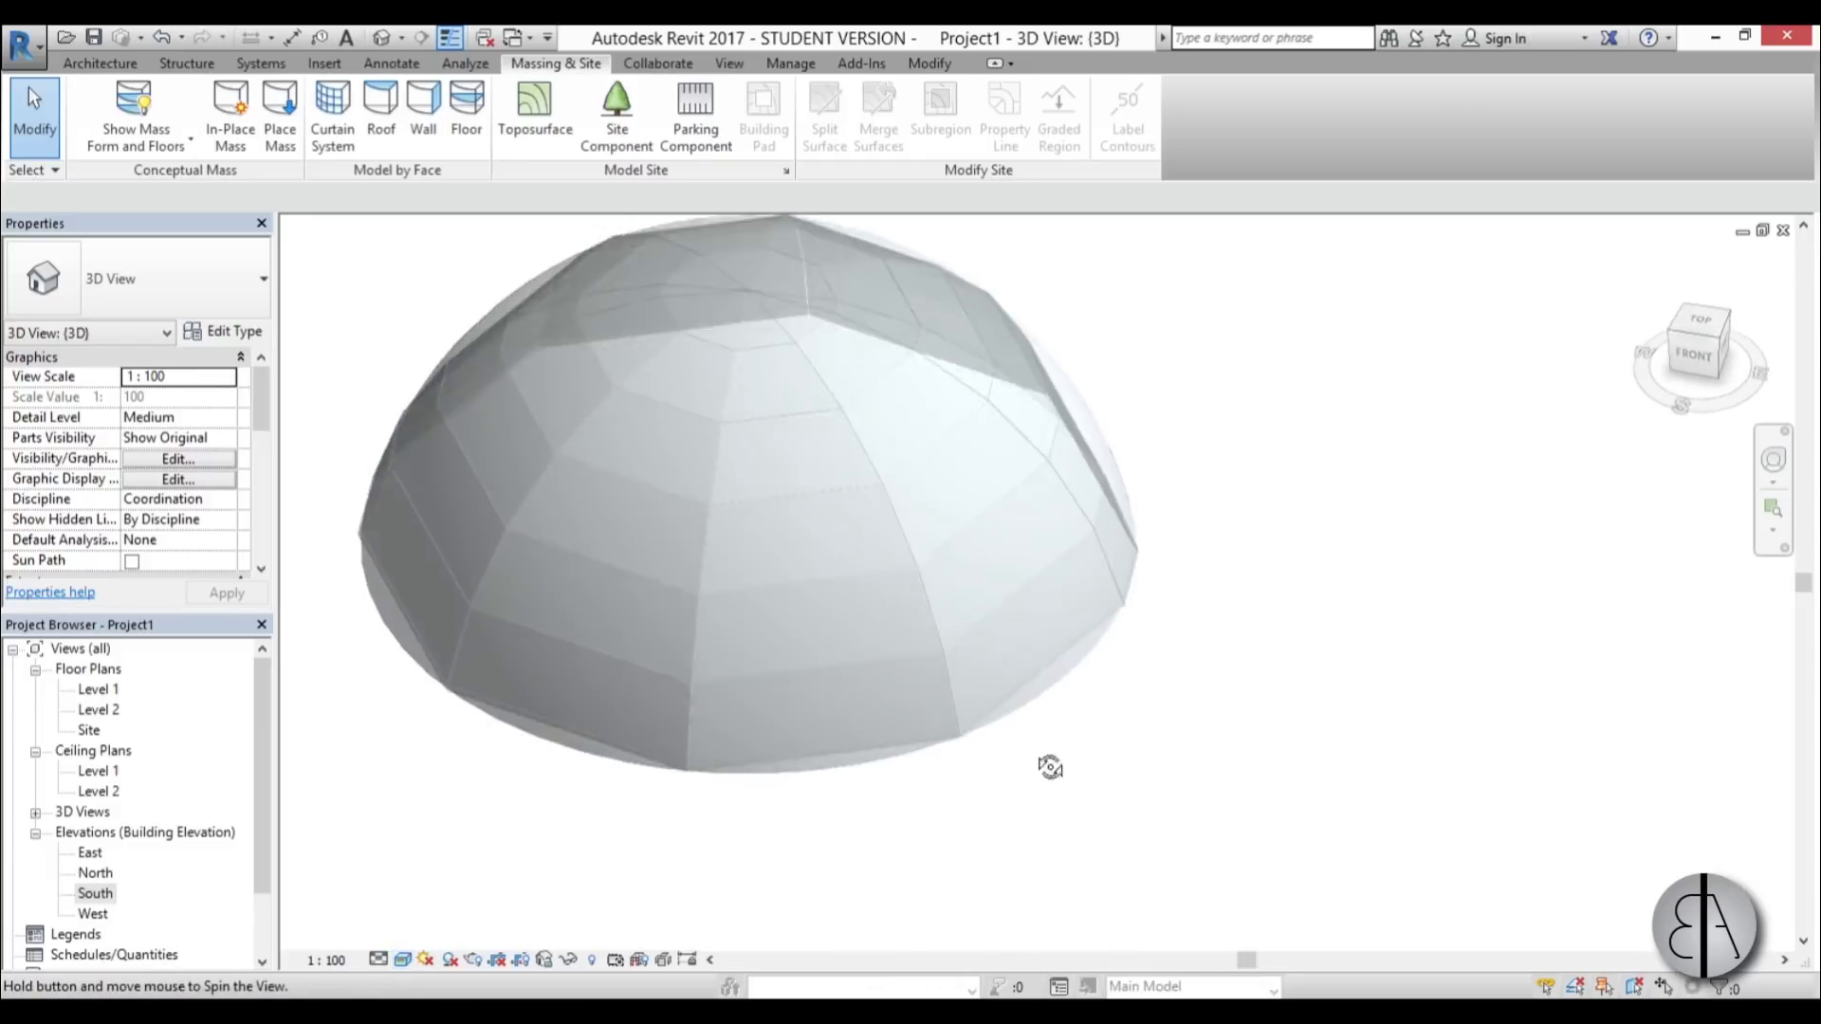
shift+middle_drag(958, 610, 1193, 835)
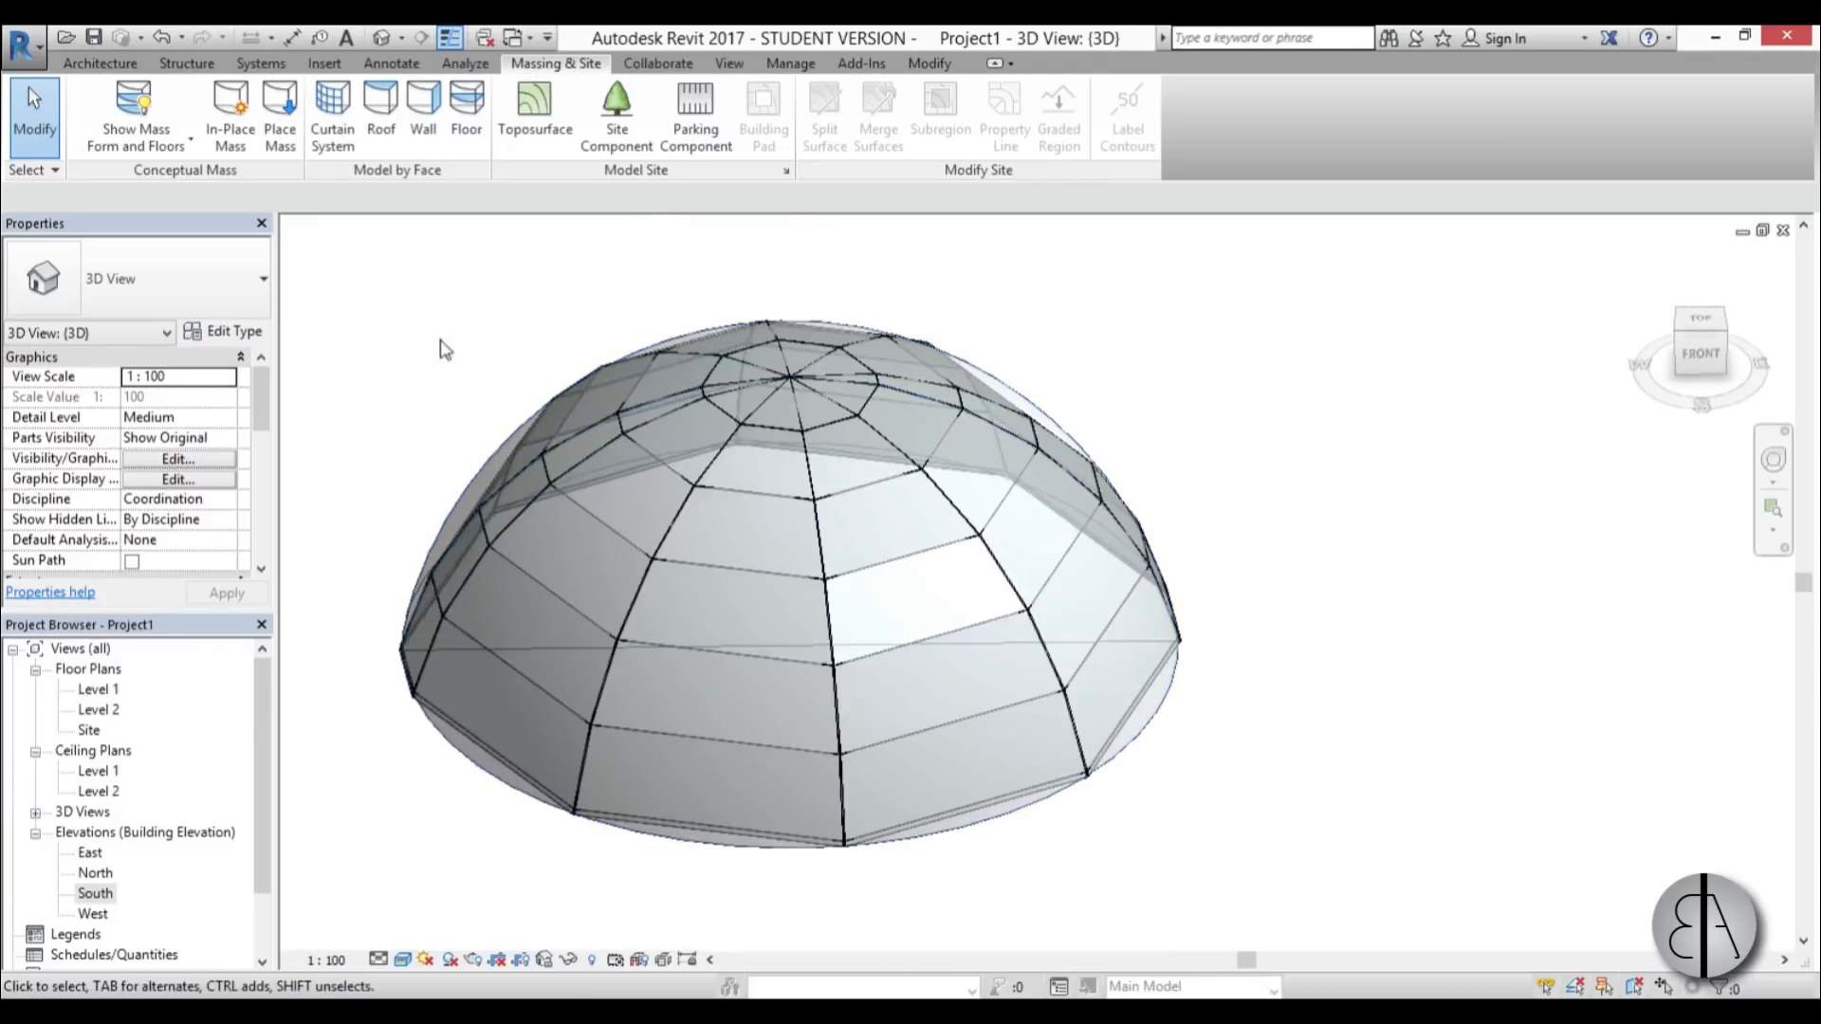
- Place 50 x 150mm rectangular mullions on all grid lines of one half of the dome's curtain system
click(102, 63)
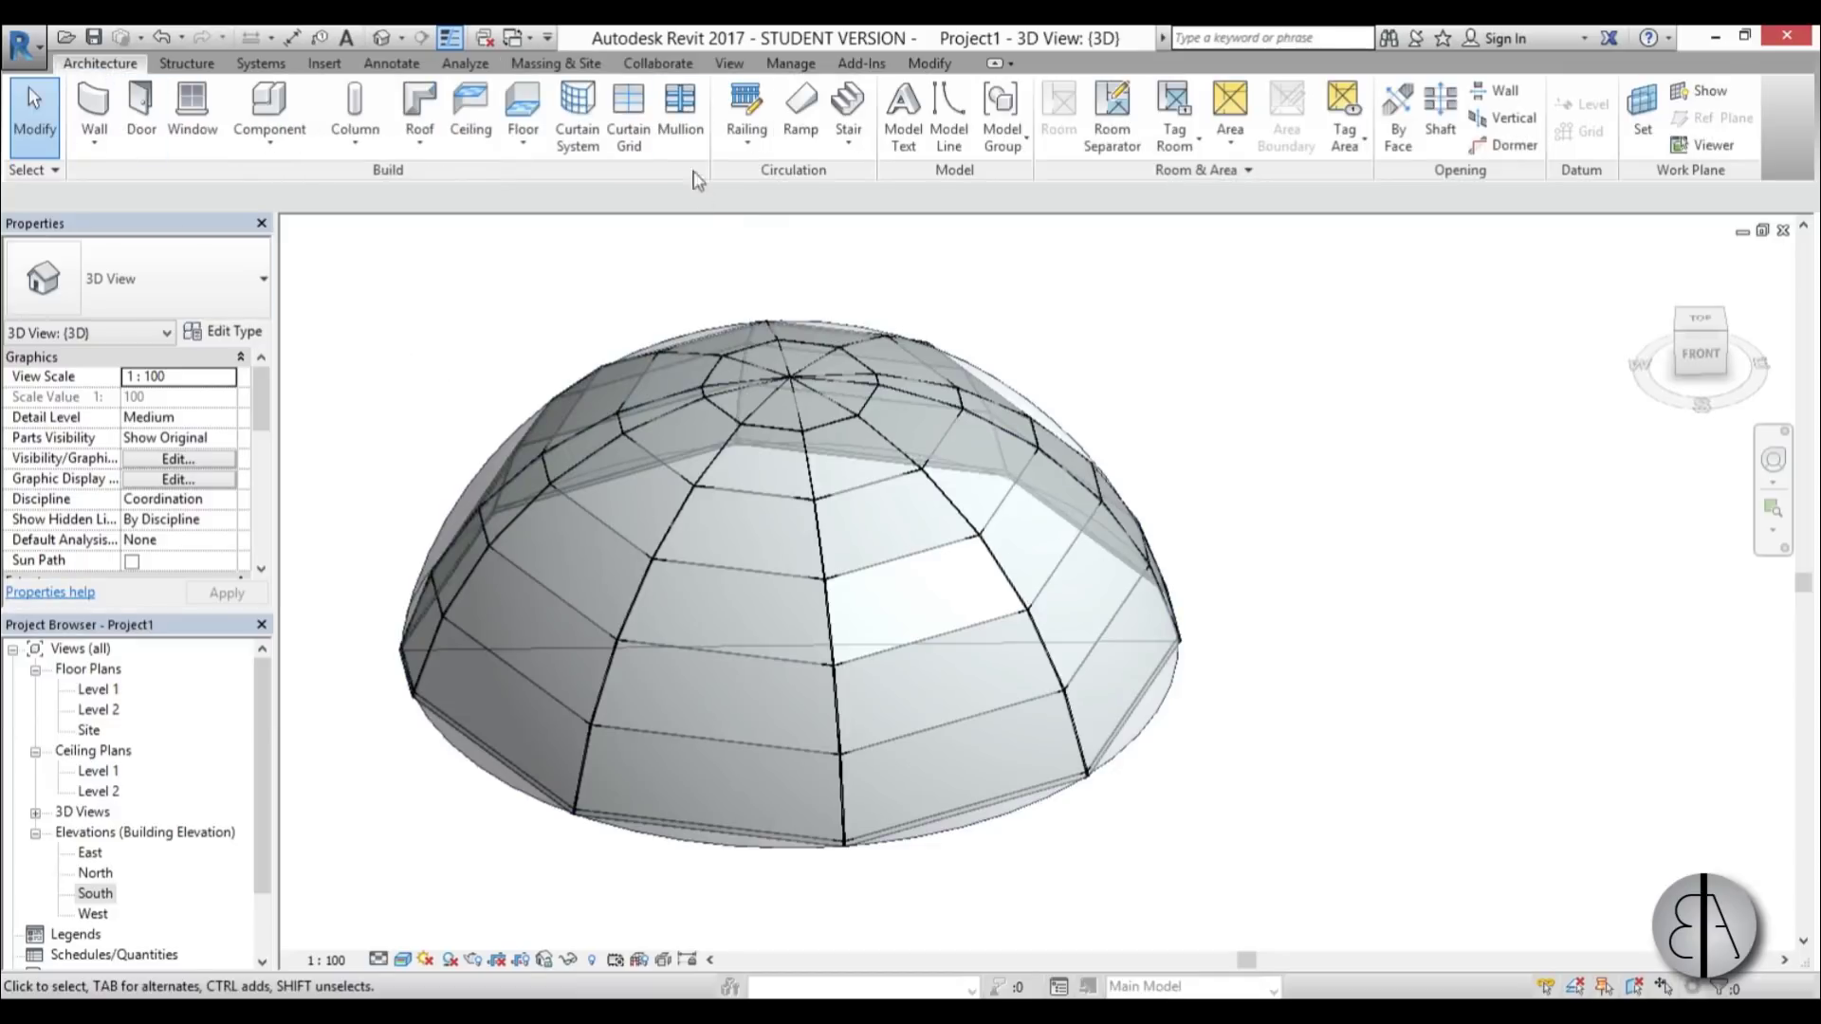
click(690, 122)
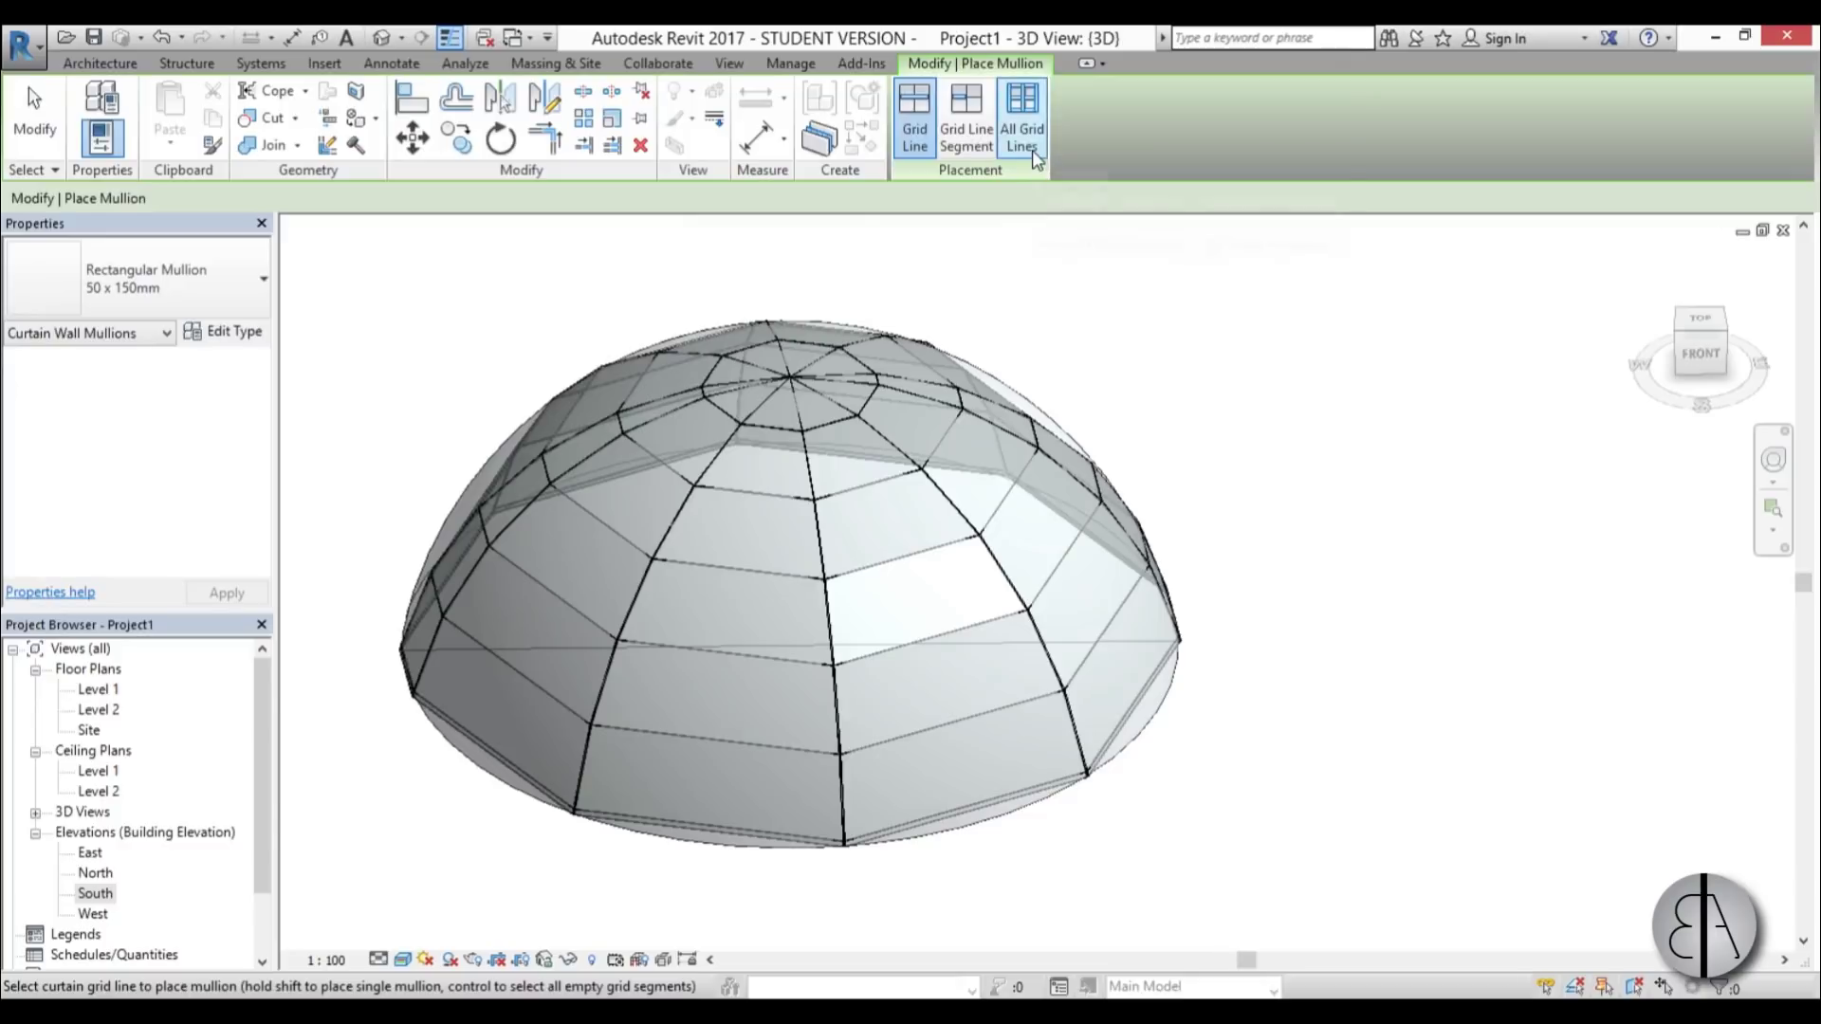
click(1032, 150)
click(1158, 736)
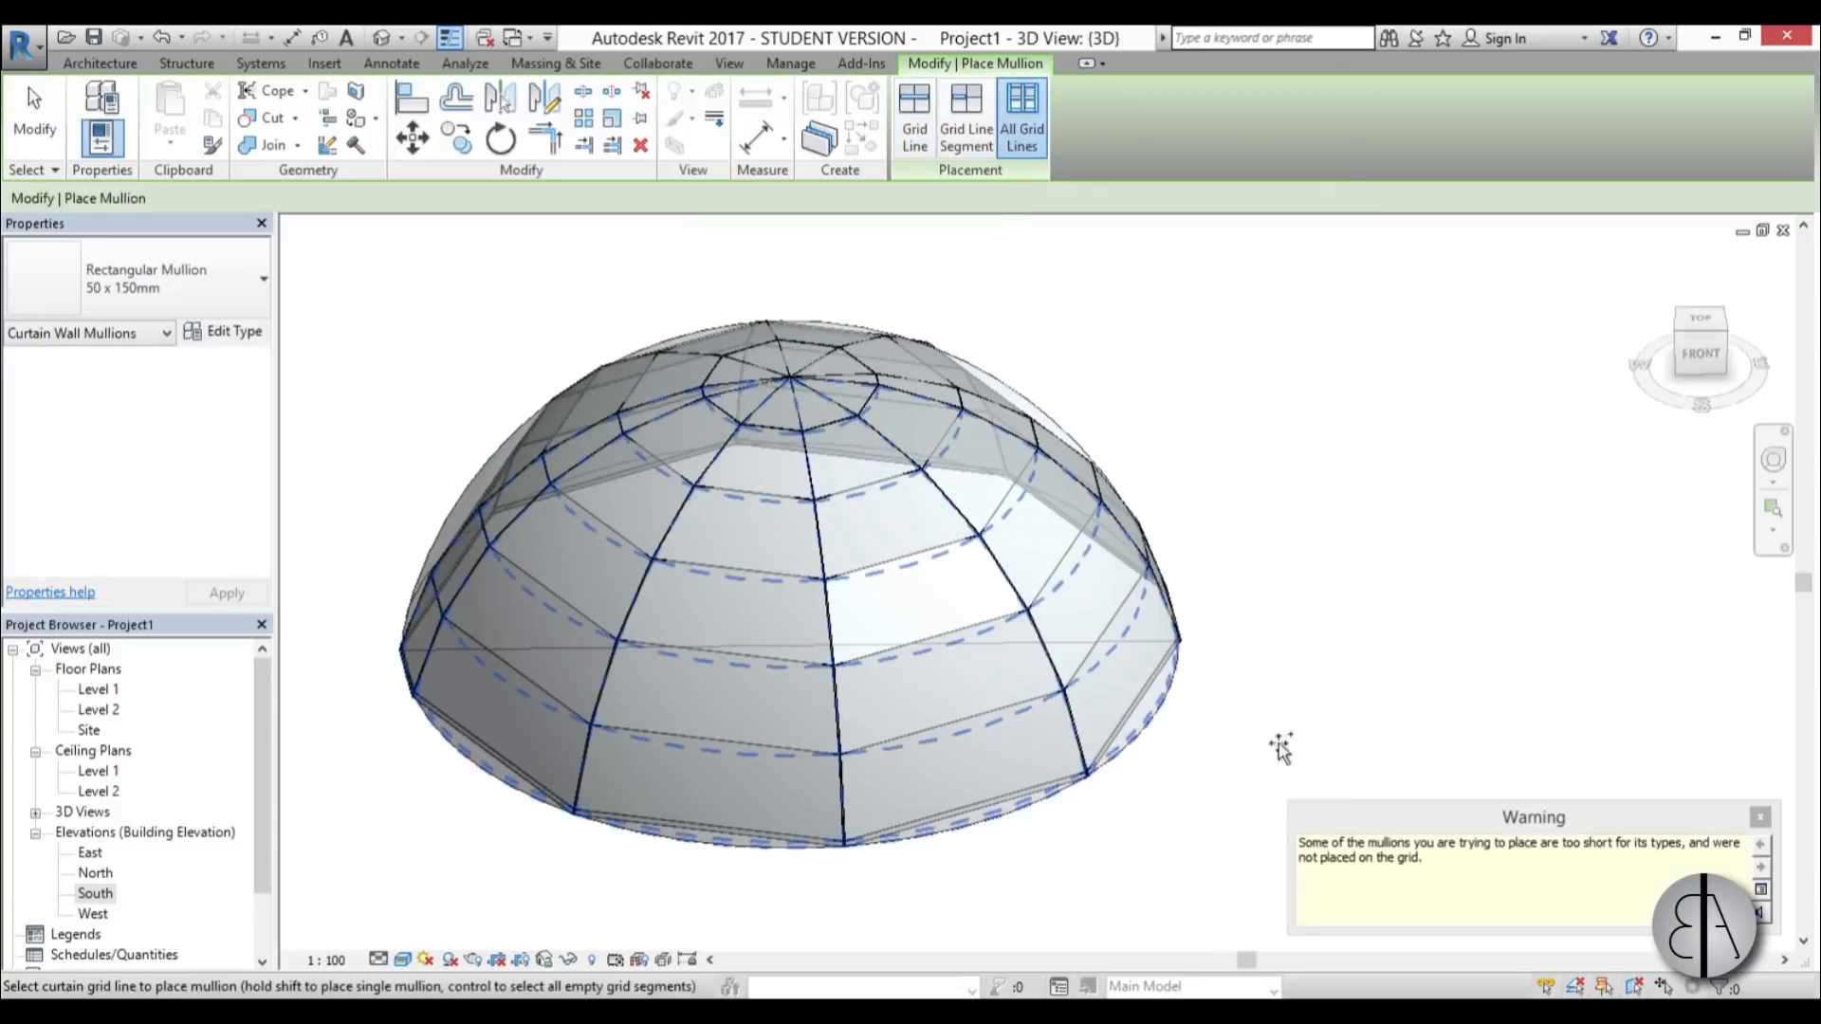
shift+middle_drag(1414, 674, 1052, 813)
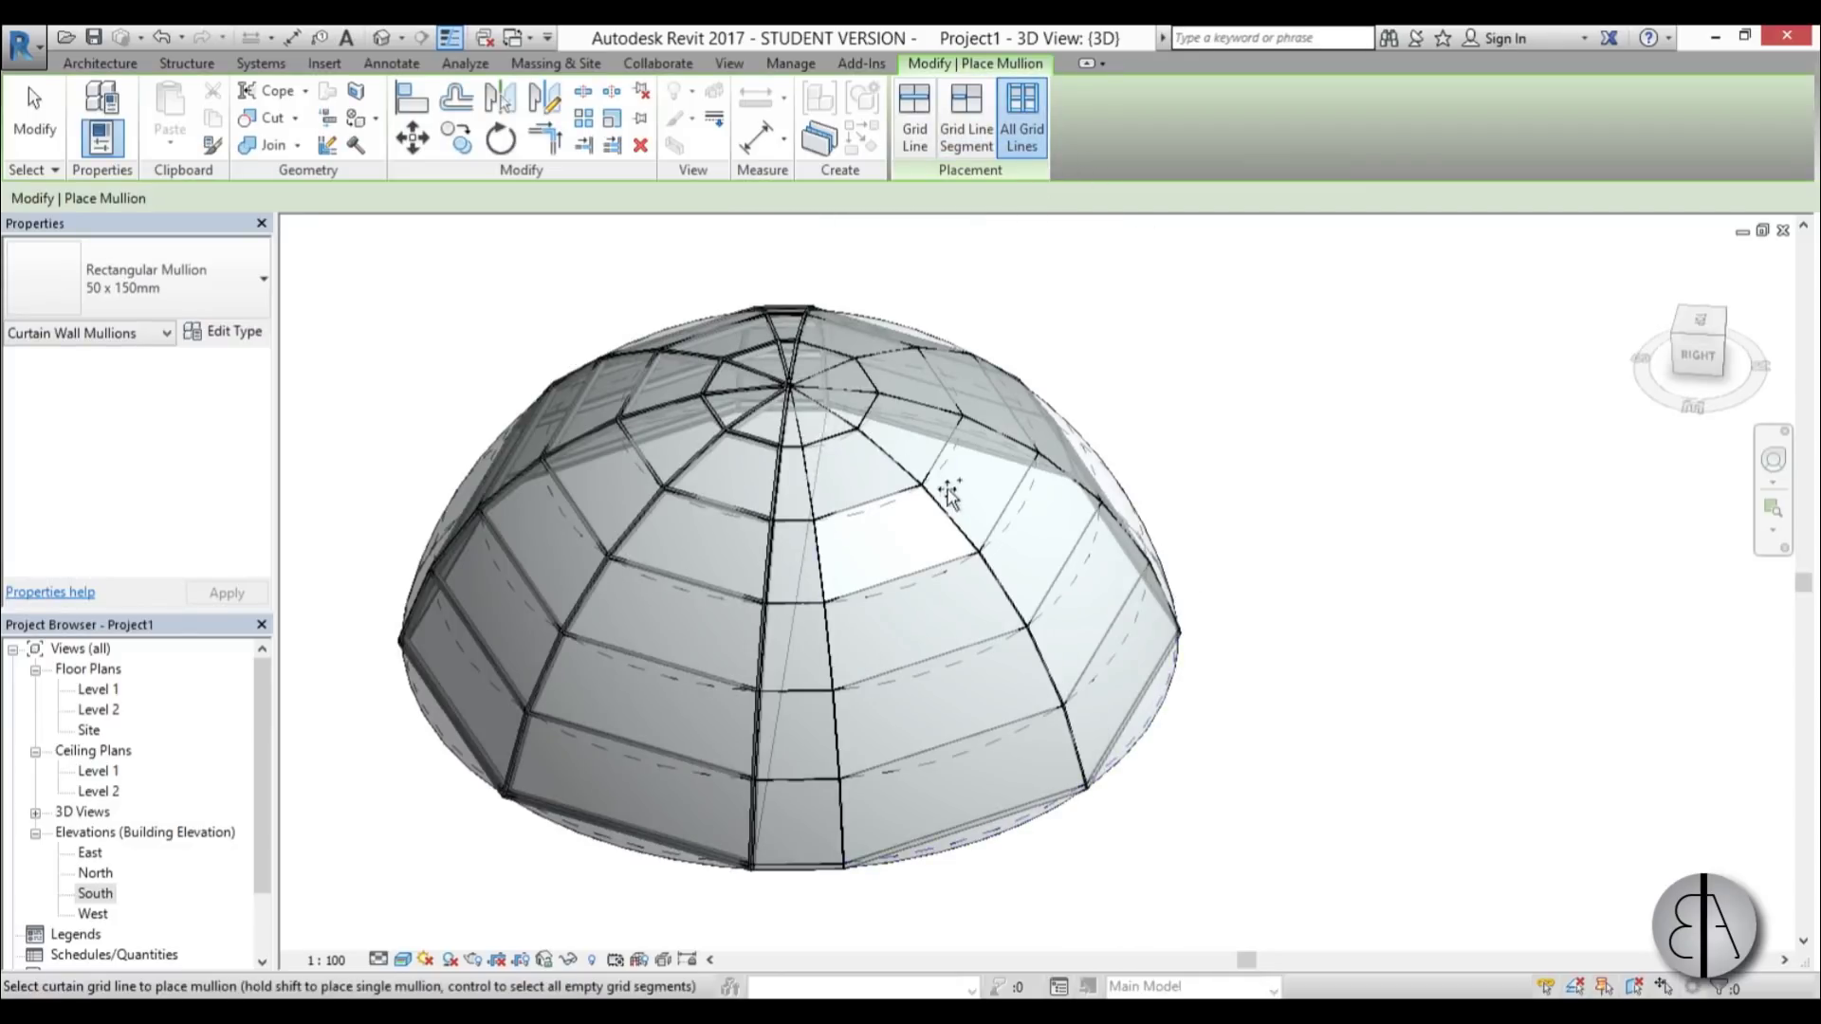
- Add 50 x 150mm rectangular mullions to all grid lines on the dome's remaining half and end the Mullion command
scroll(987, 650, down, 5)
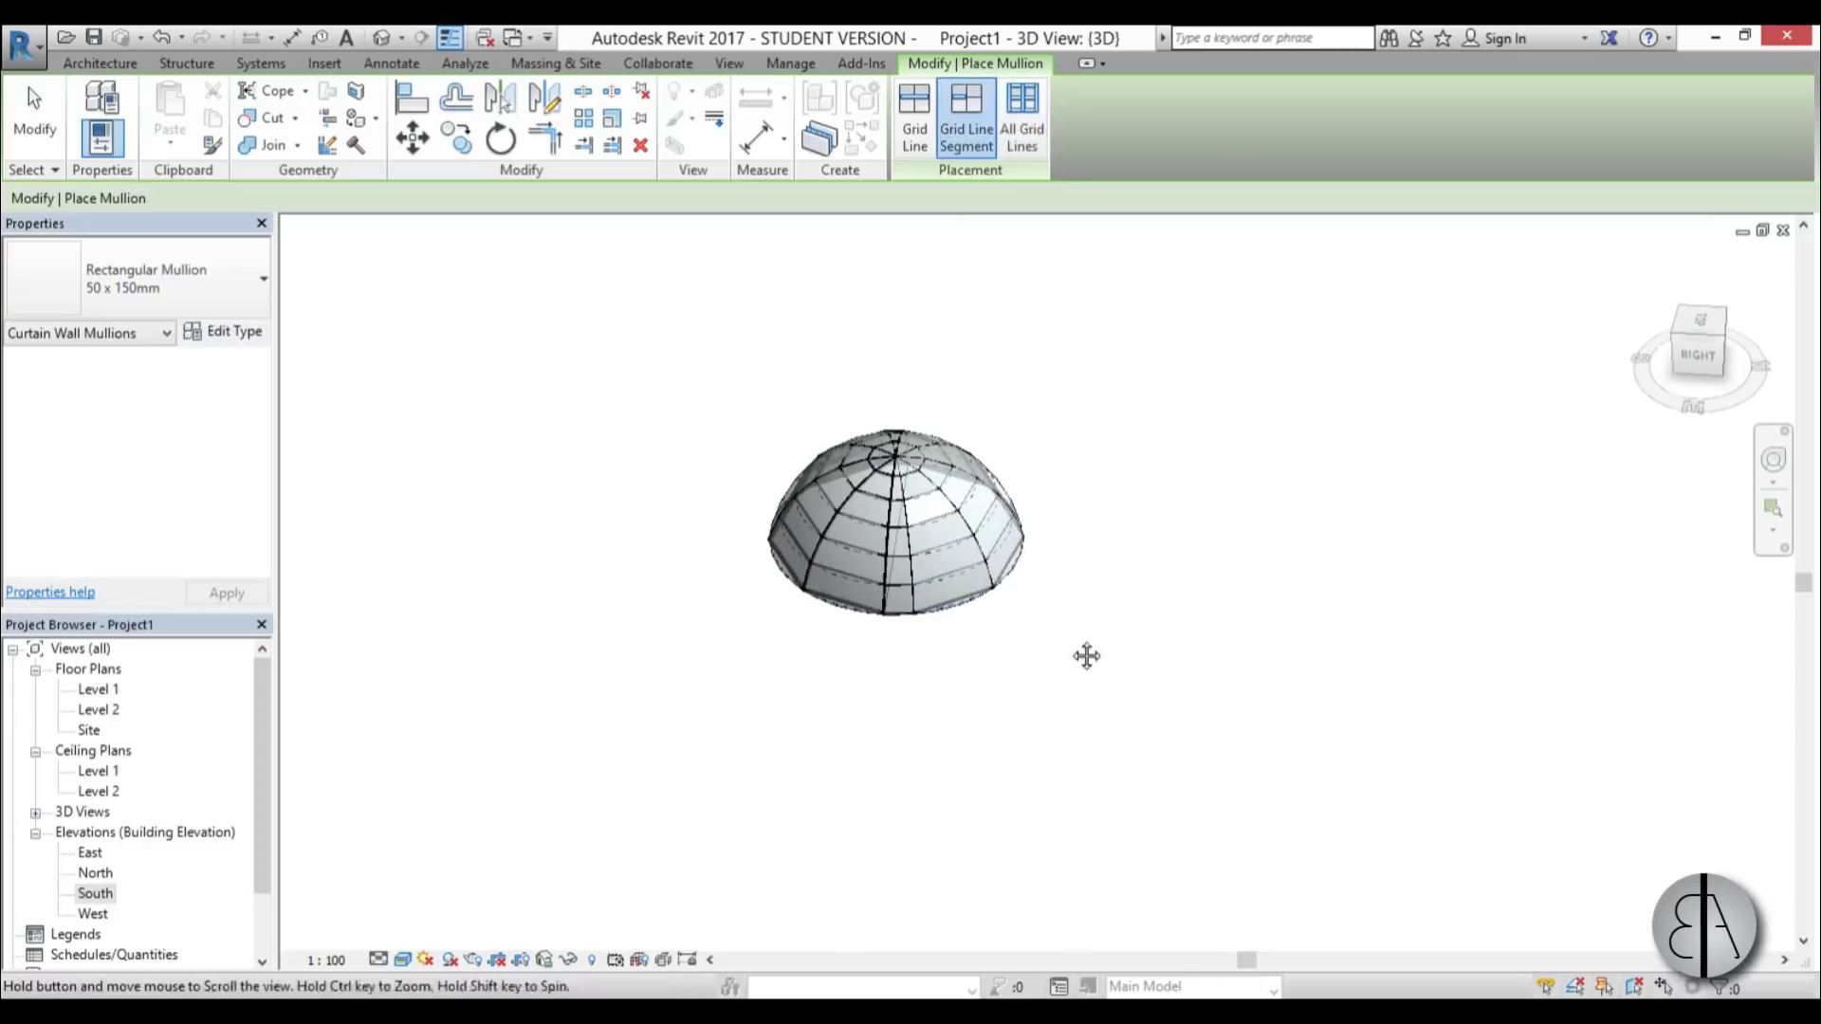
shift+middle_drag(1085, 654, 925, 630)
click(942, 623)
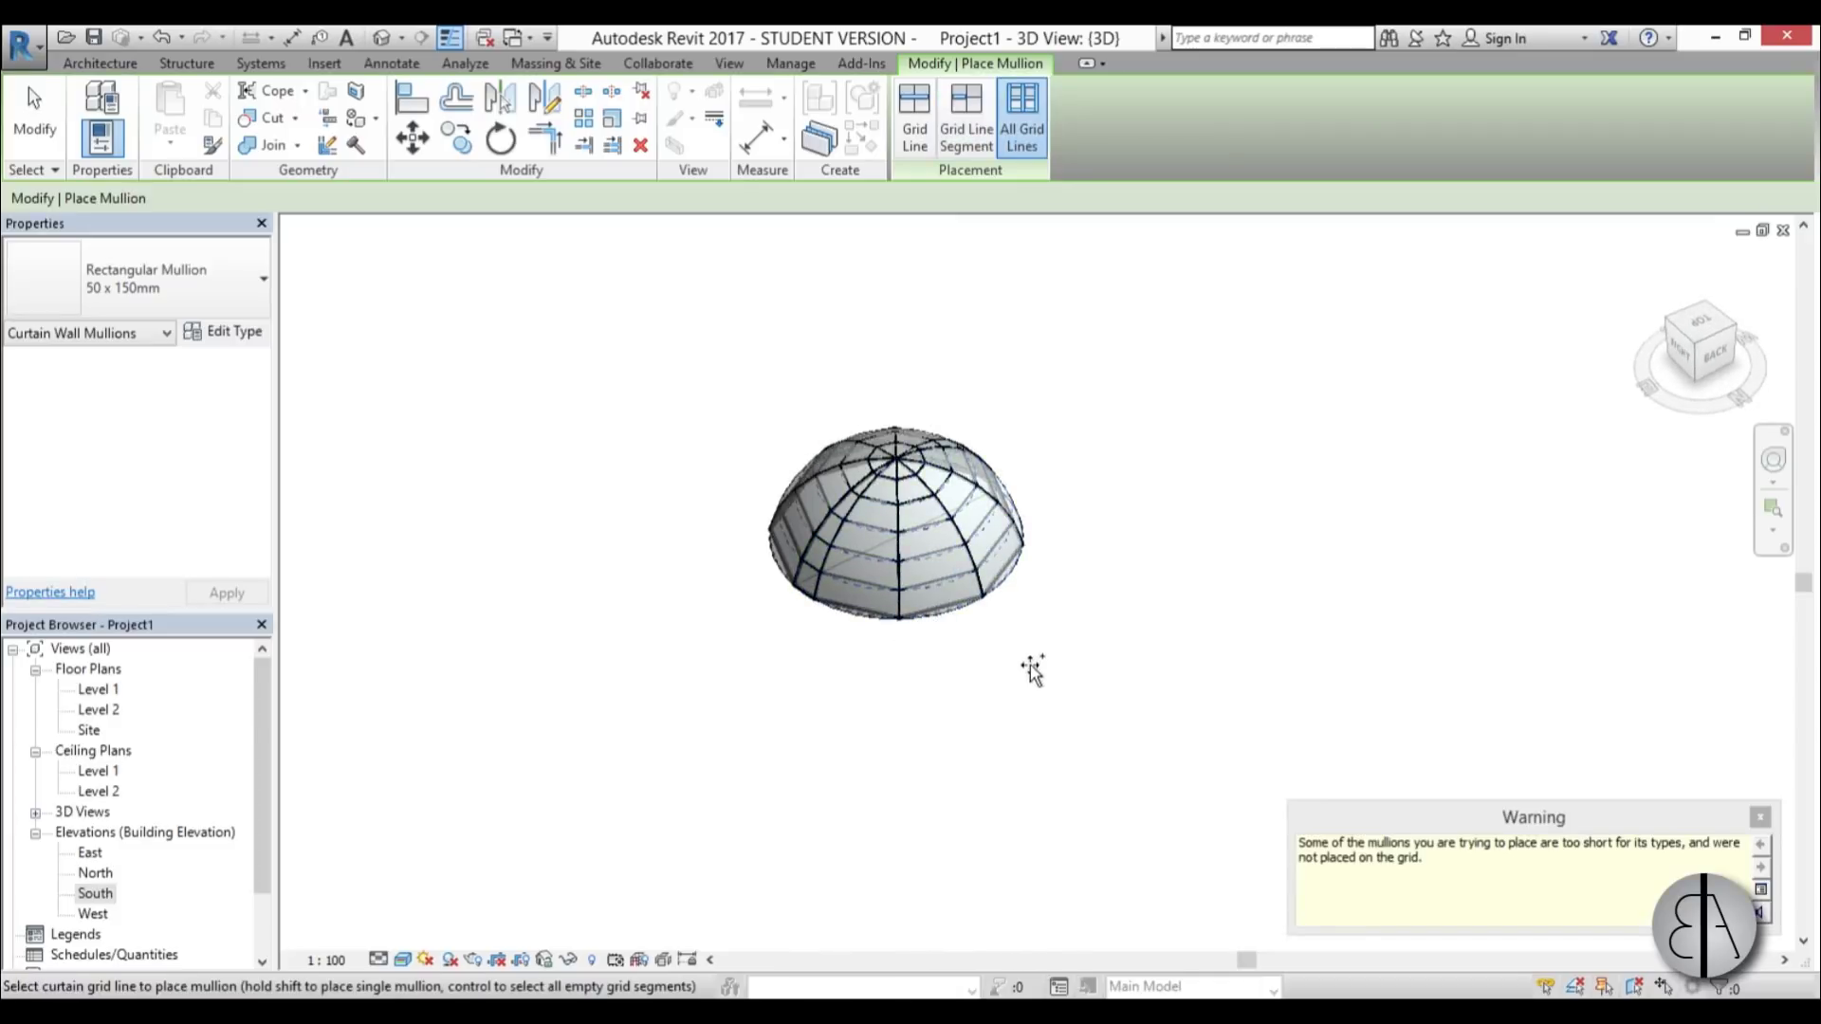
shift+middle_drag(1032, 667, 793, 612)
scroll(884, 559, up, 5)
click(34, 112)
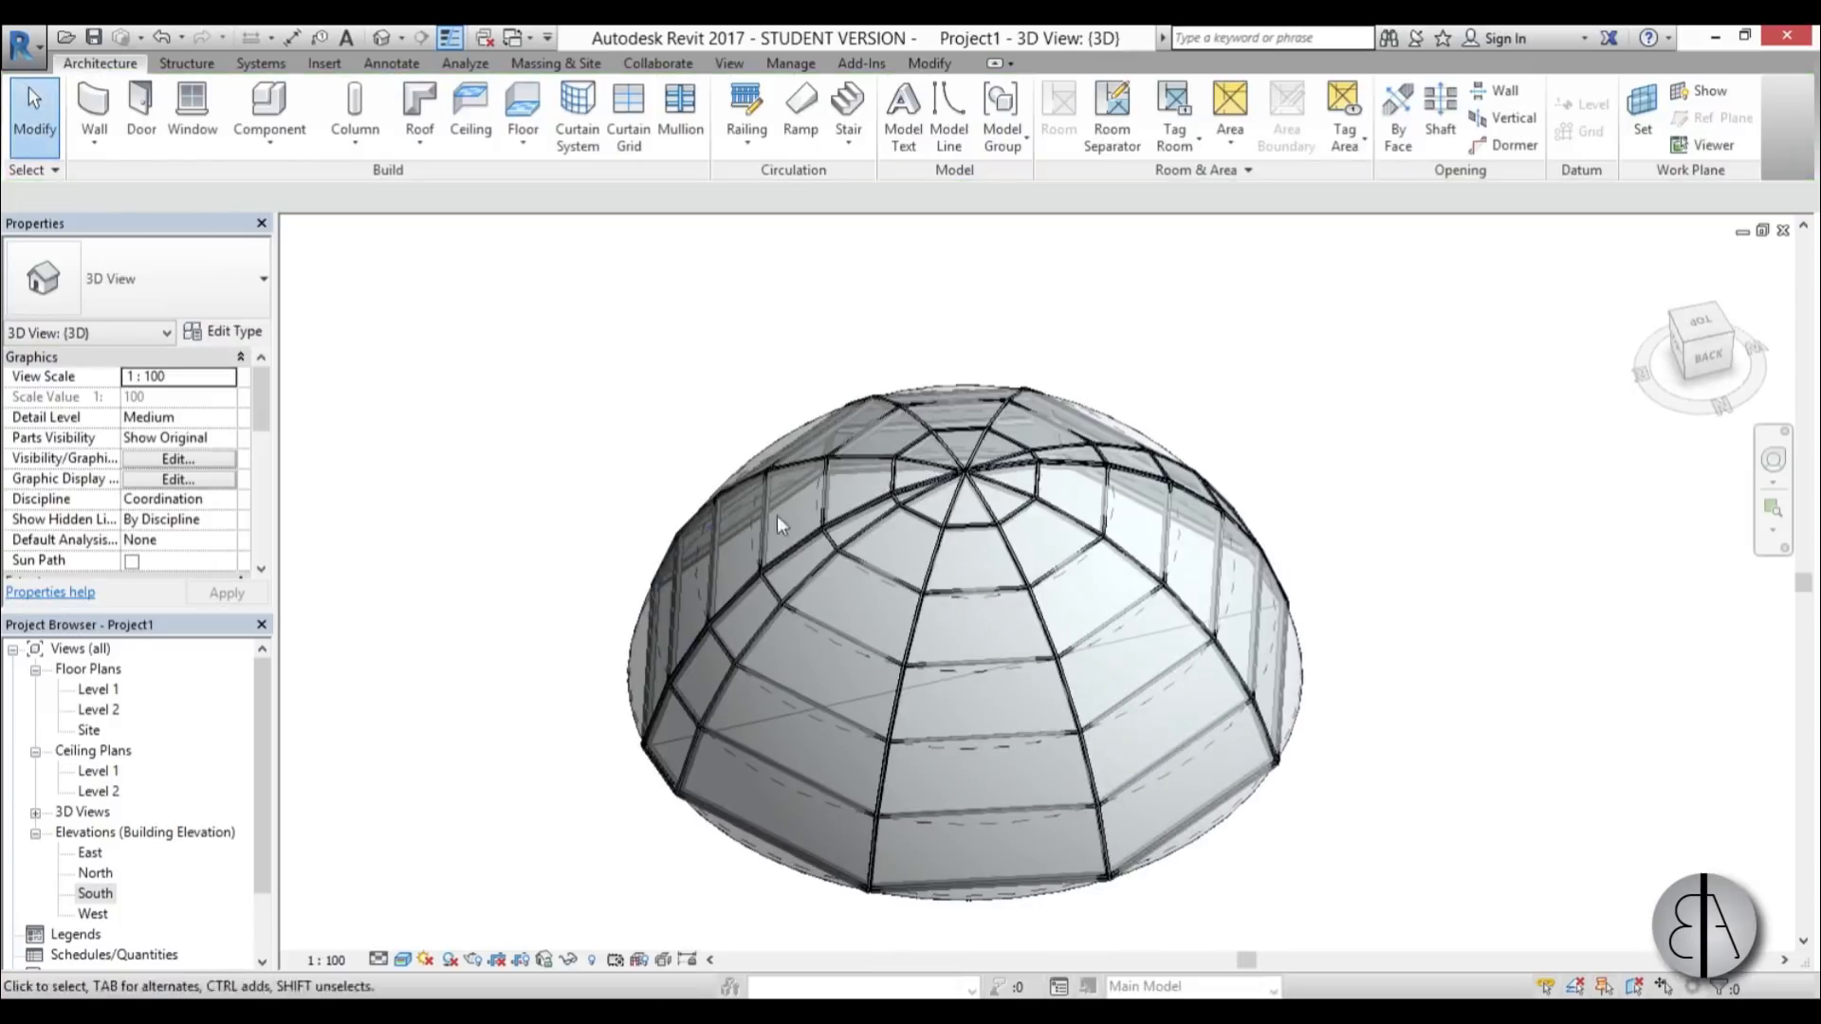
- Hide the dome mass by switching to Show Mass by View Settings, leaving only the curtain system displayed
shift+middle_drag(1124, 778, 1266, 754)
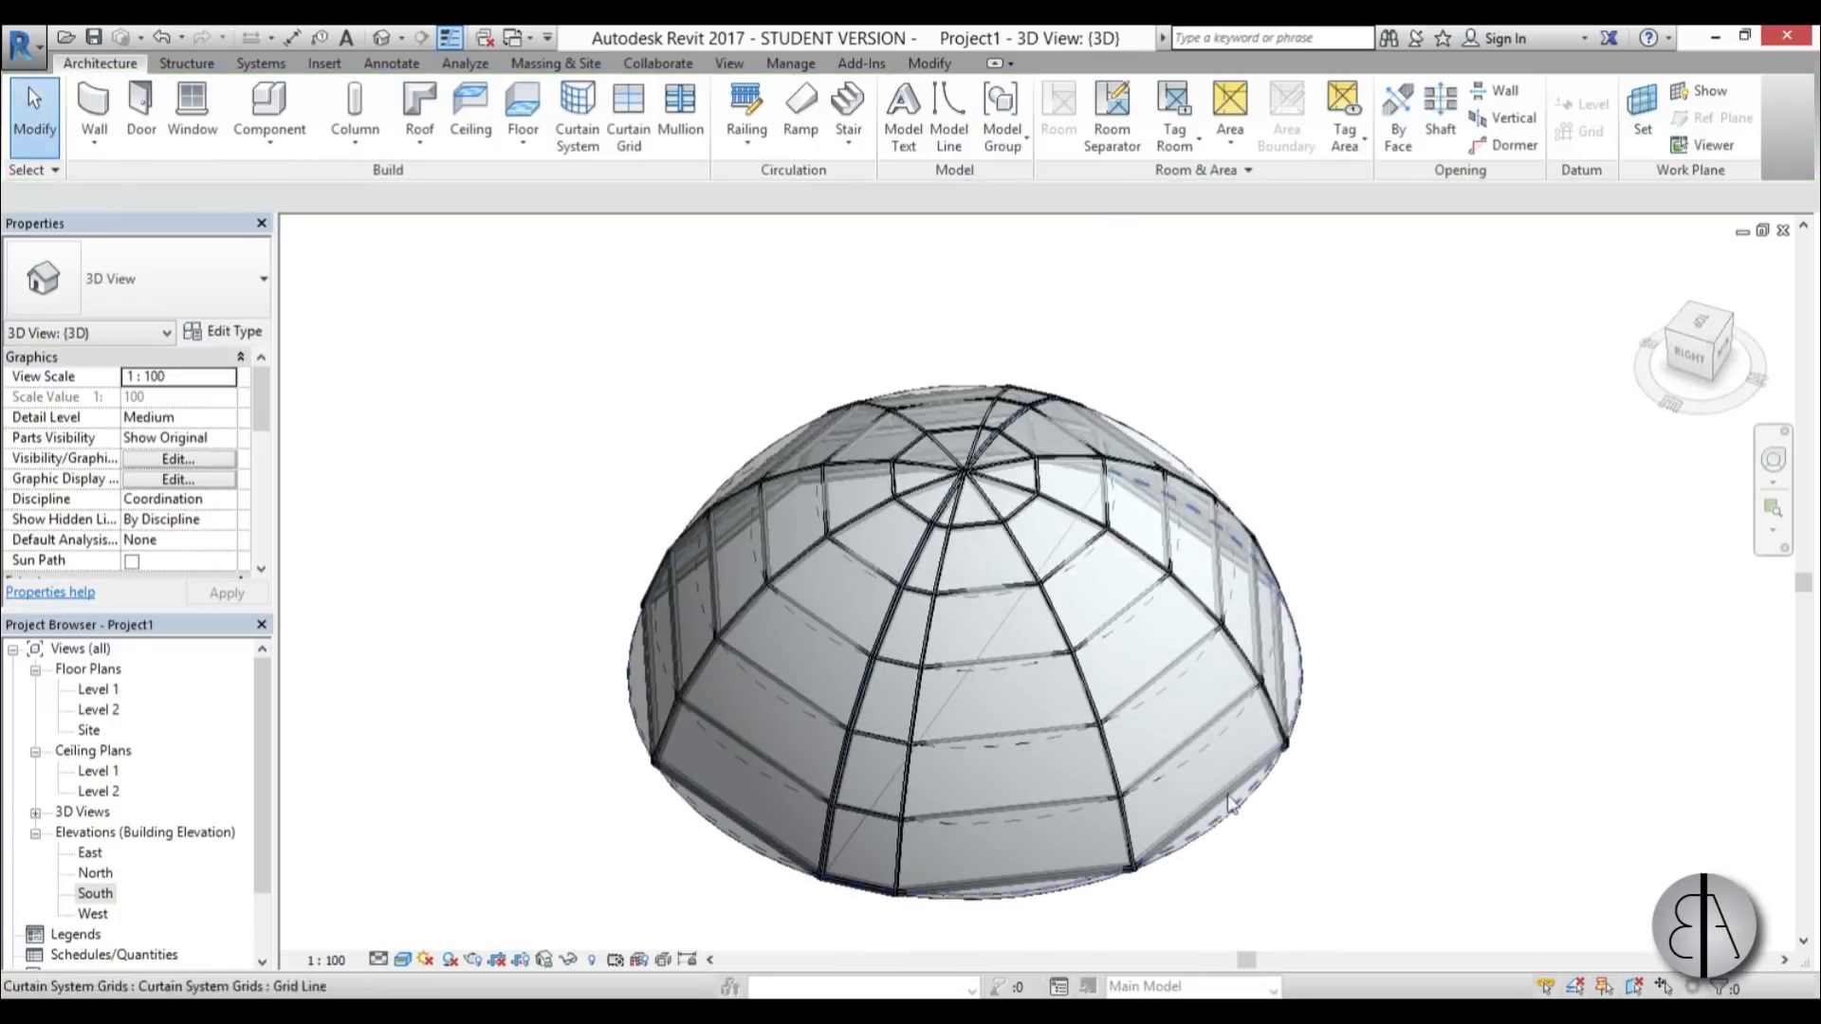
click(555, 62)
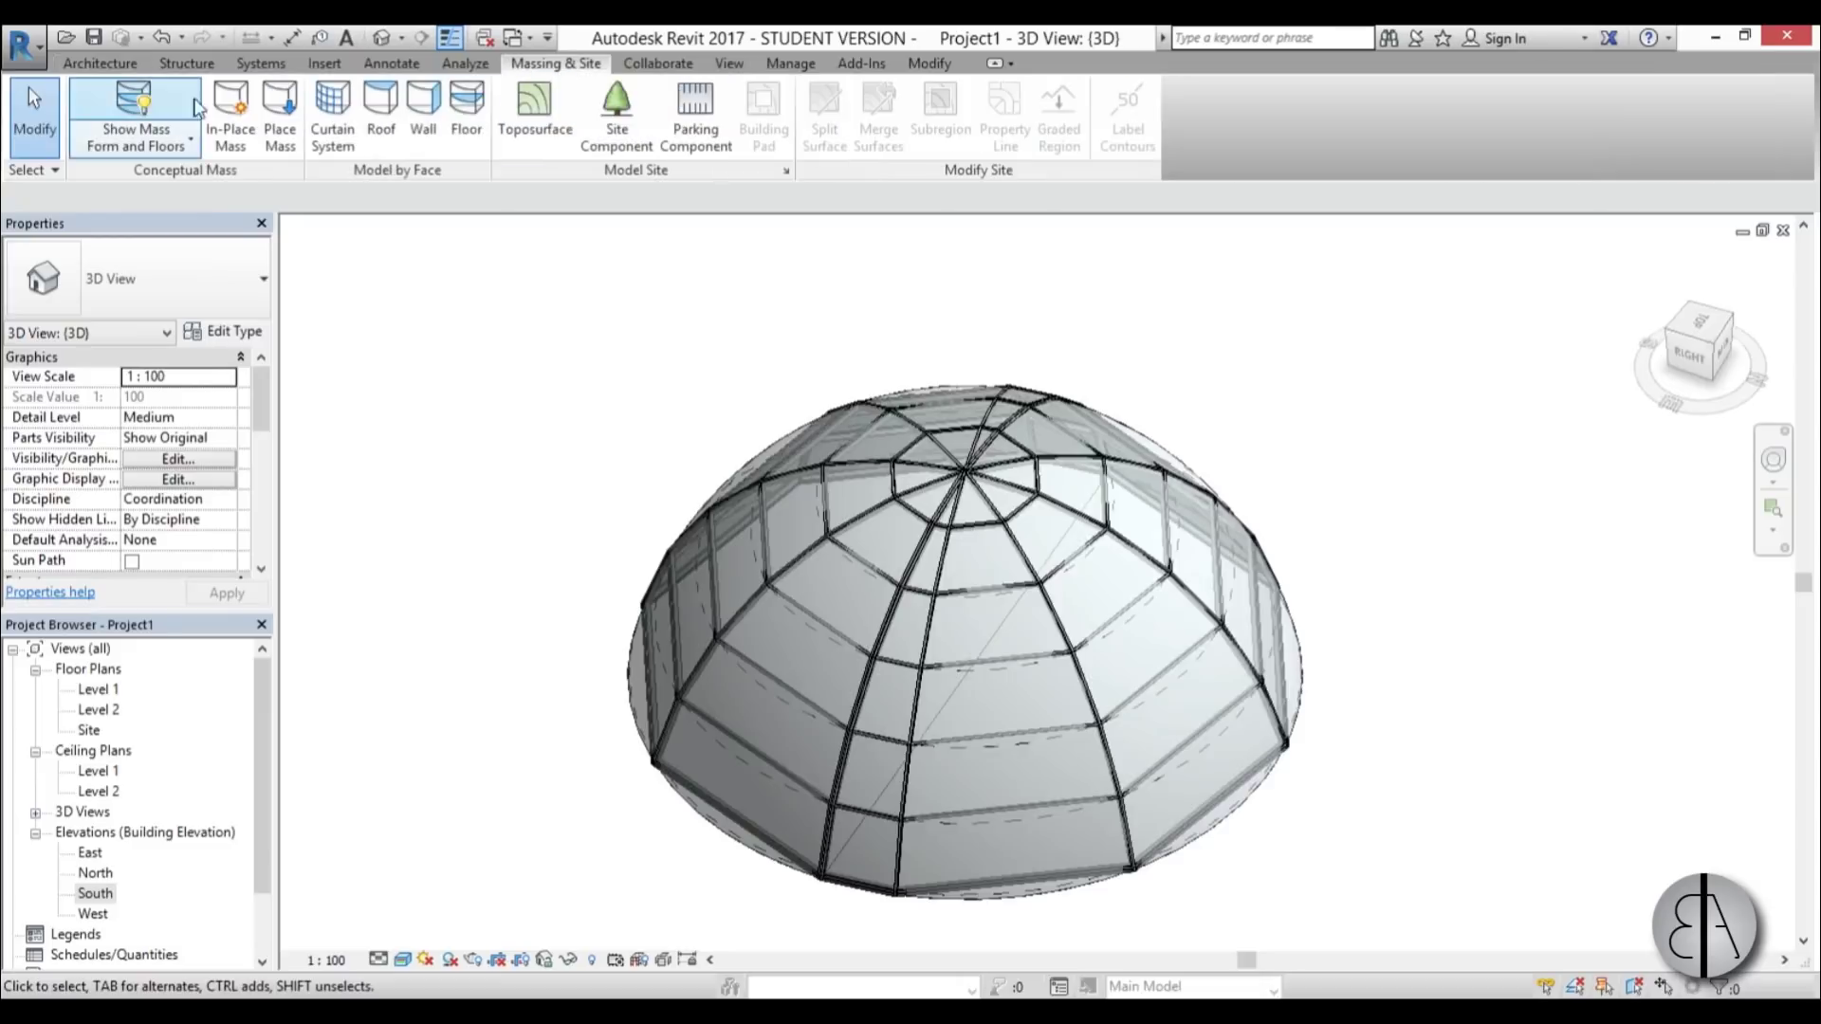
click(114, 112)
shift+middle_drag(925, 249, 840, 829)
click(809, 901)
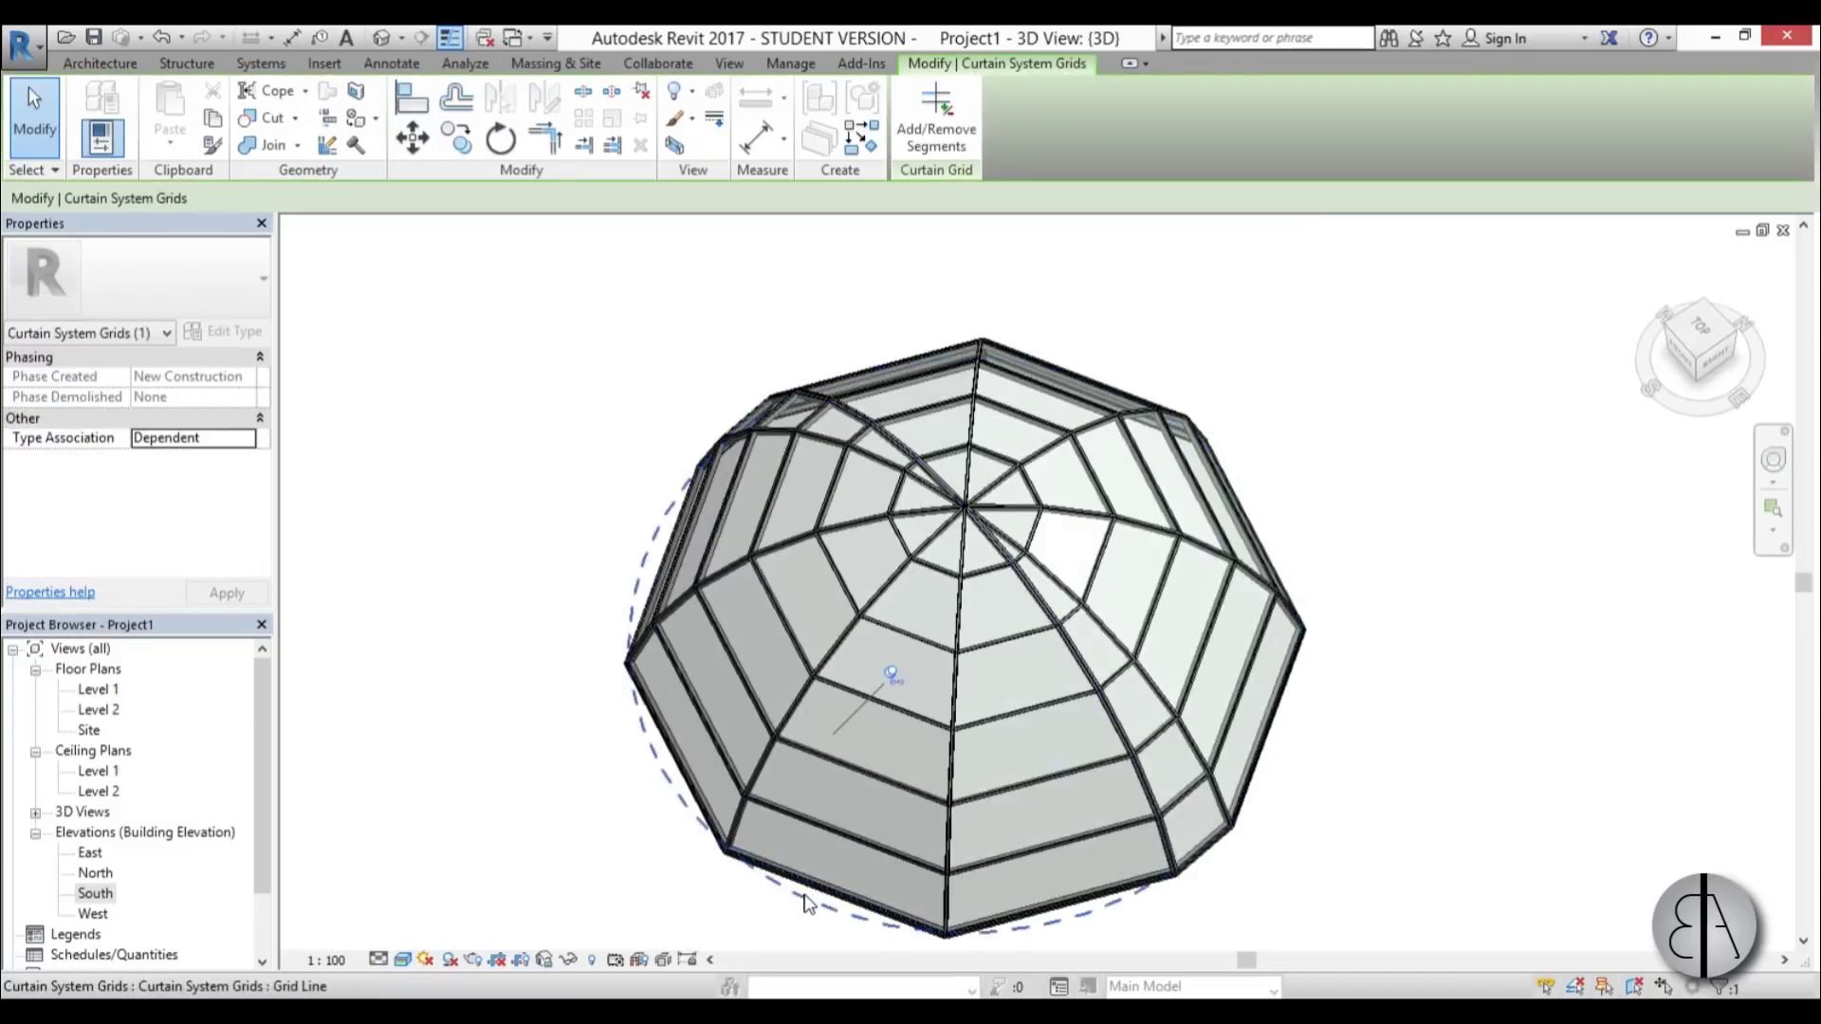
scroll(1036, 682, down, 4)
key(Escape)
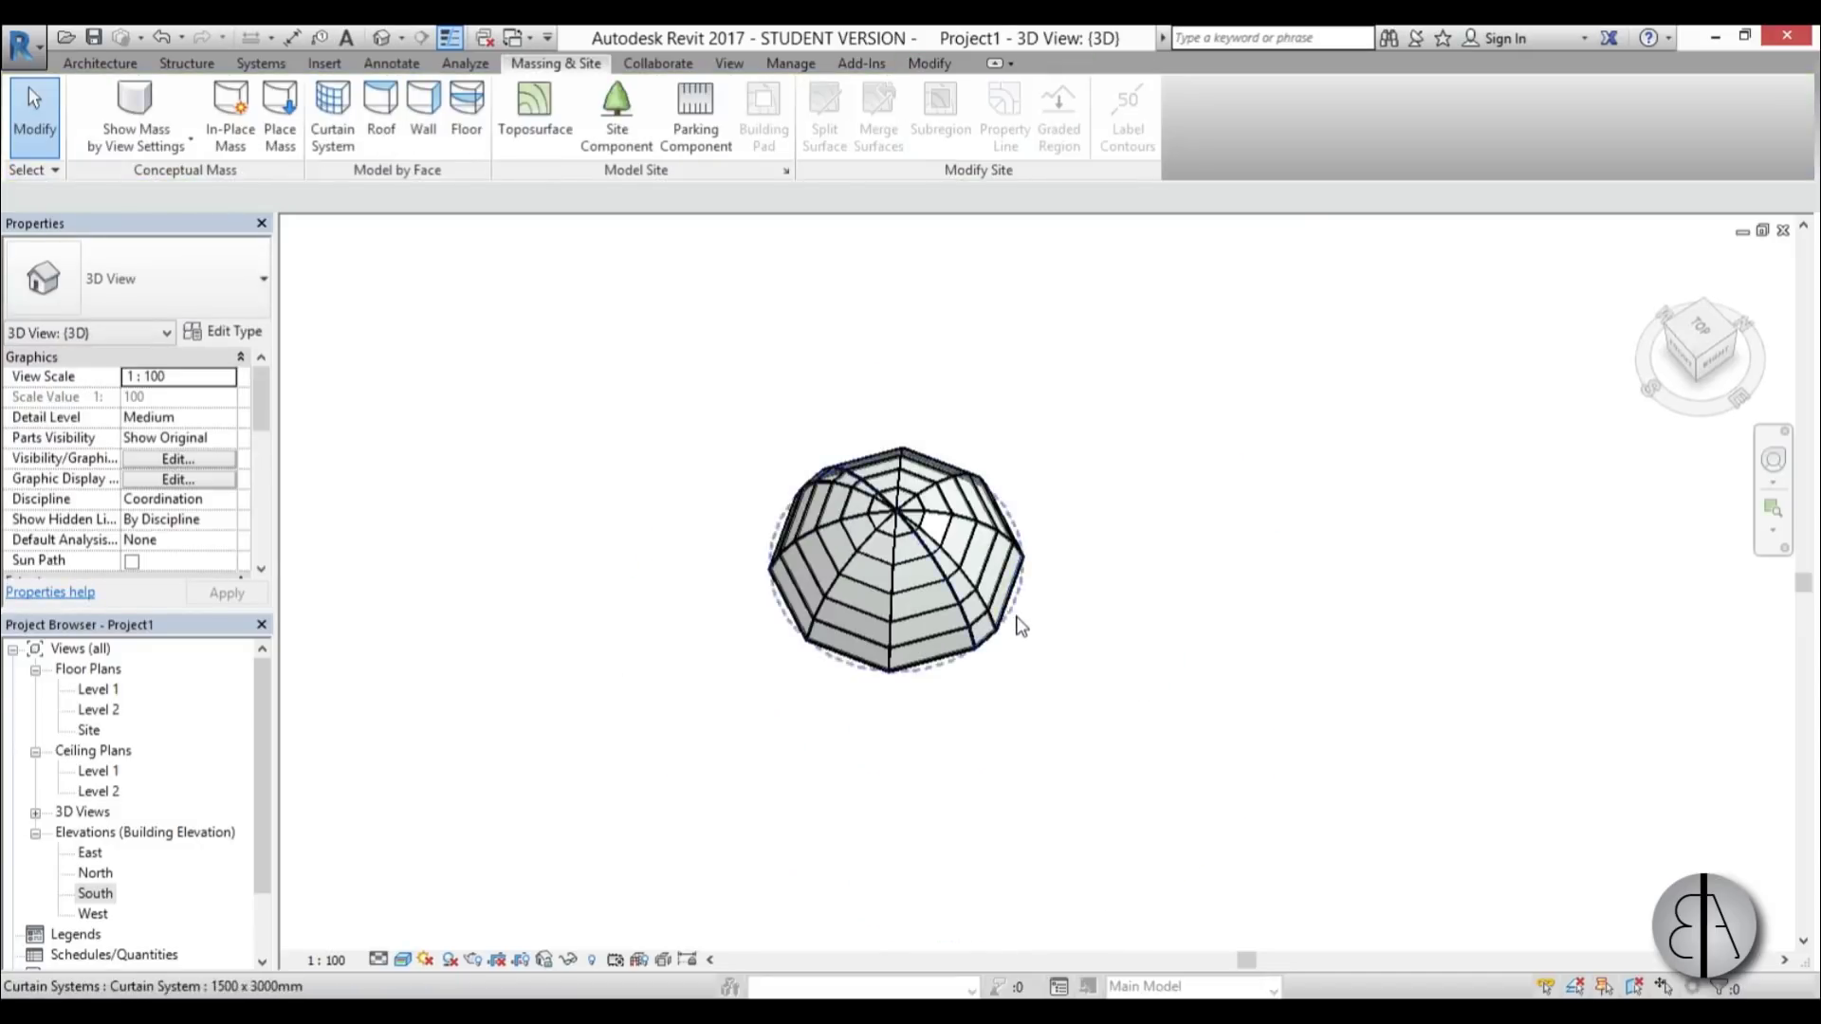
- Examine the grid layout, spacing and mullion settings in the dome curtain system's type properties
click(1021, 628)
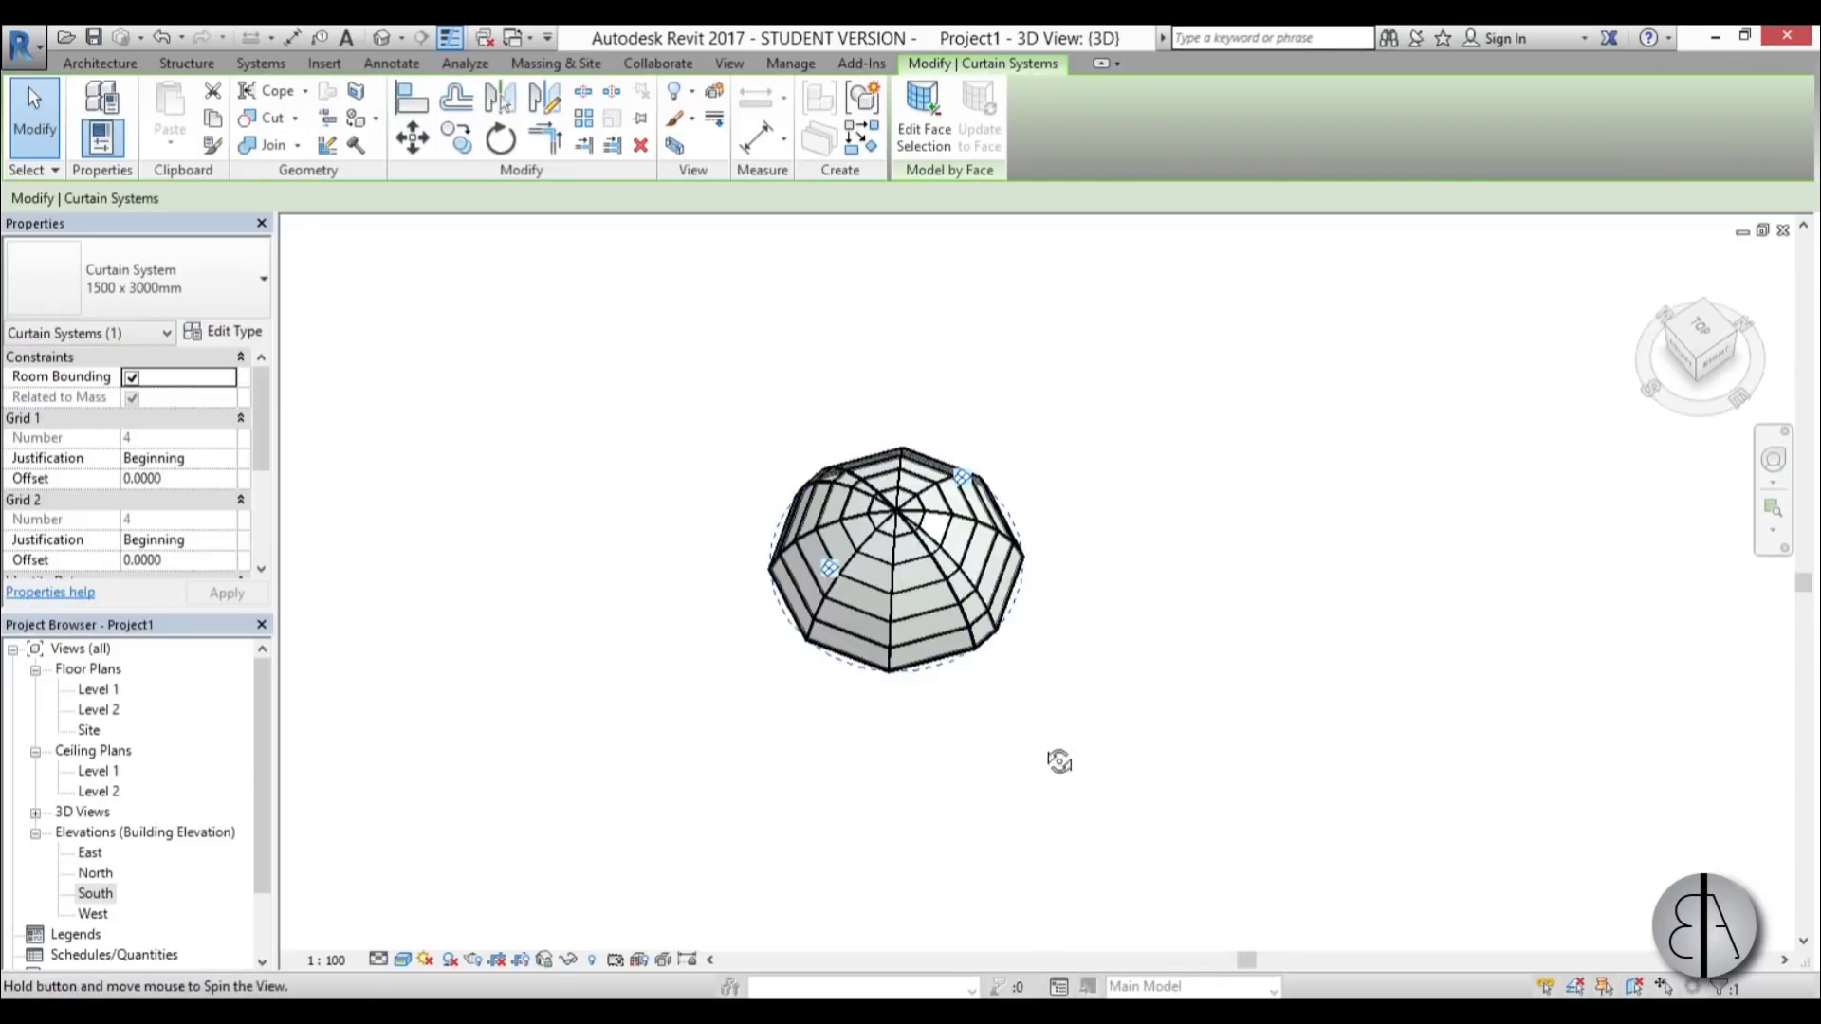
shift+middle_drag(1056, 760, 283, 272)
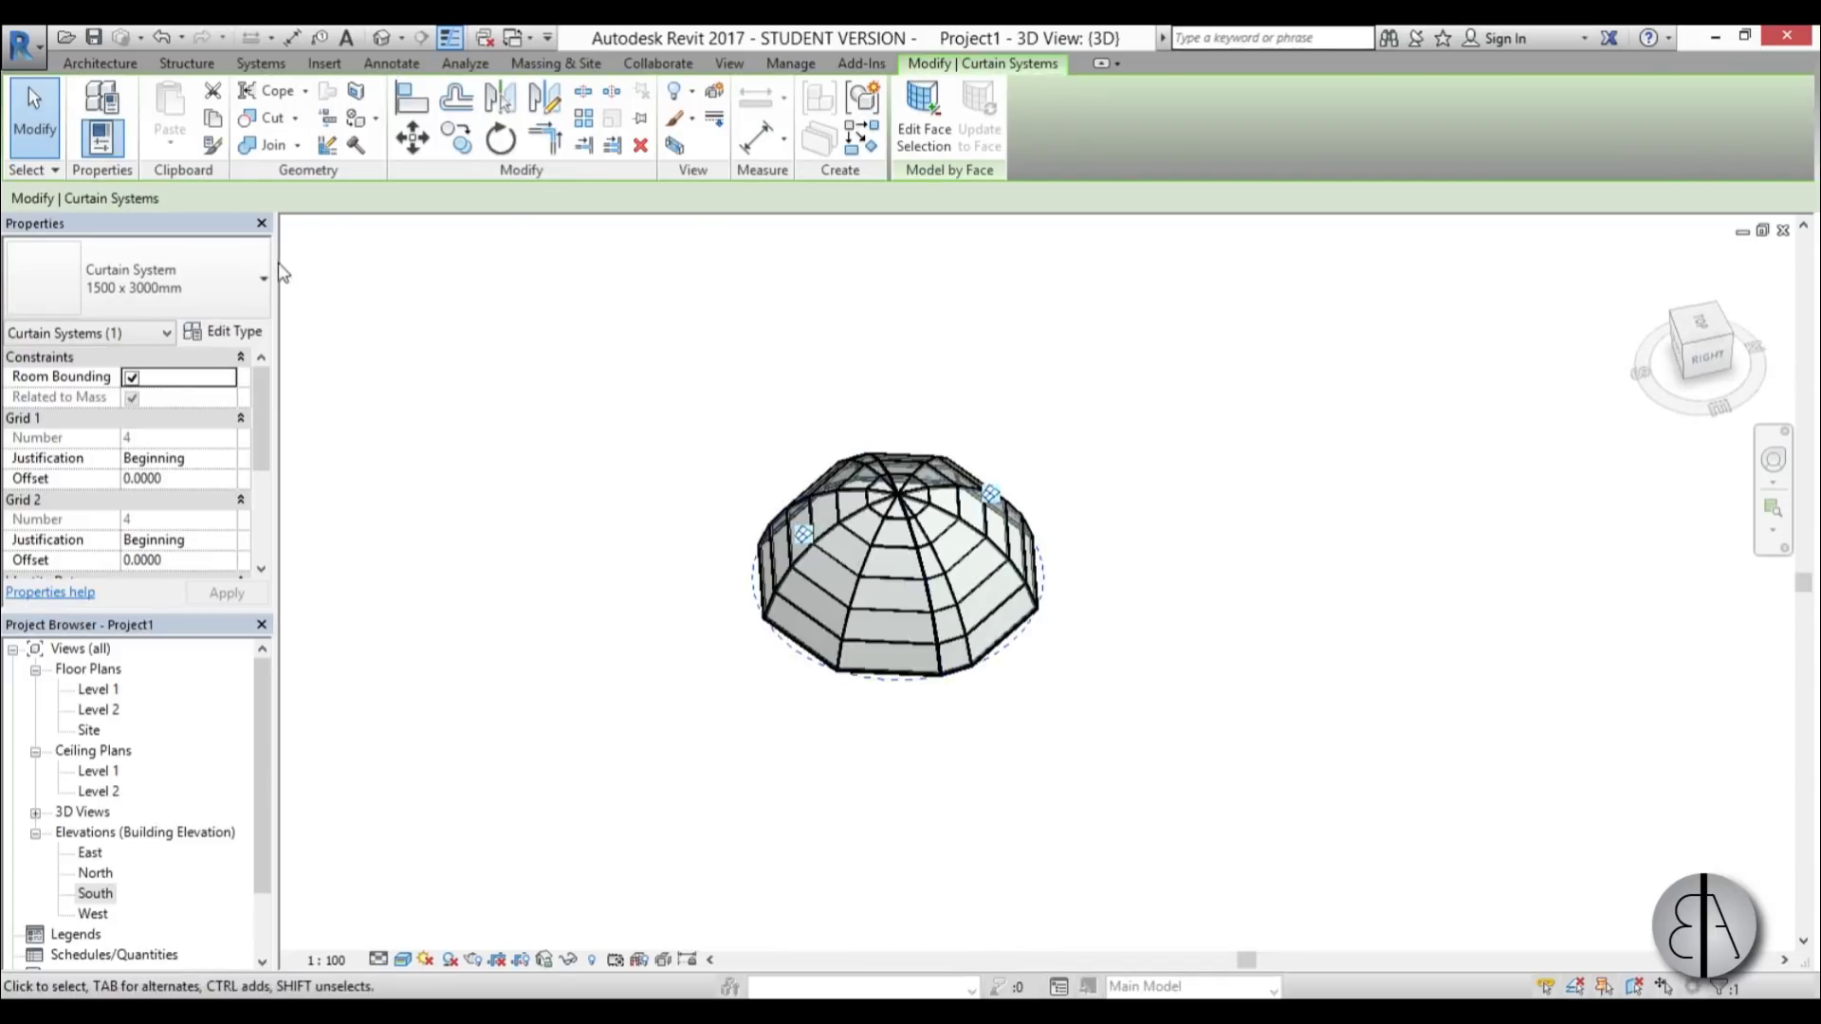
click(227, 334)
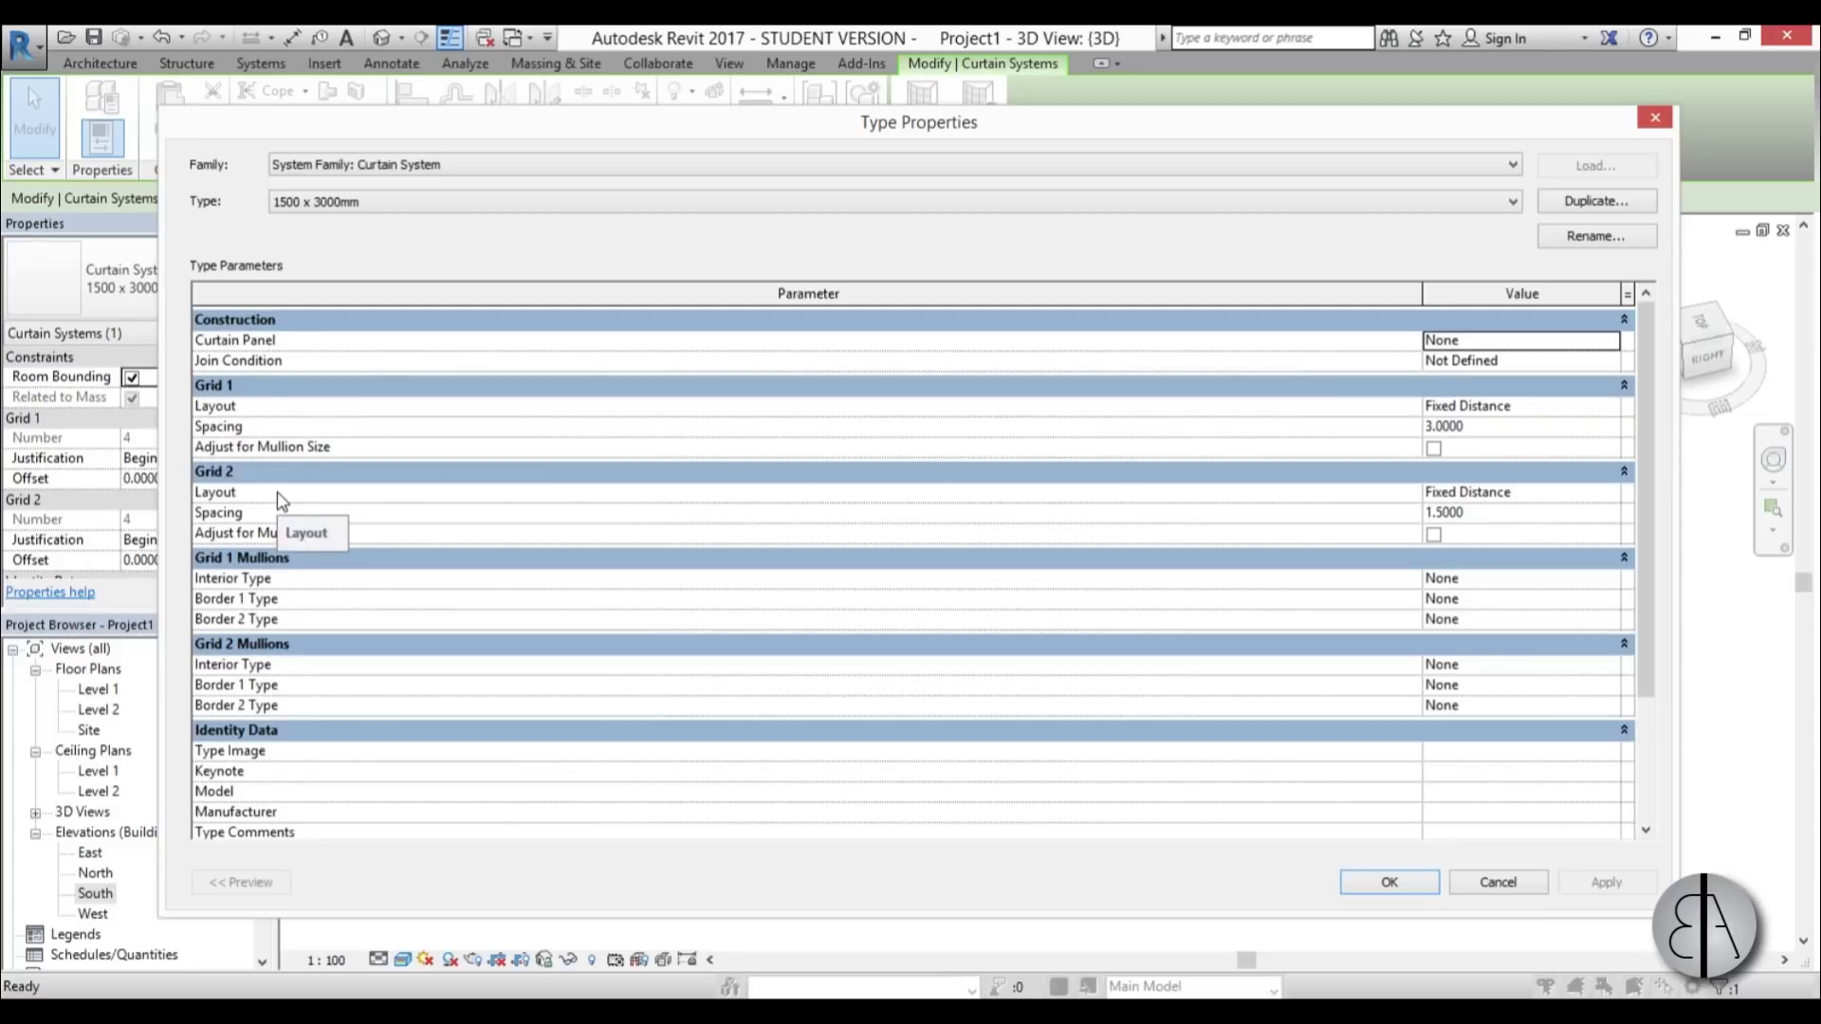
click(1389, 884)
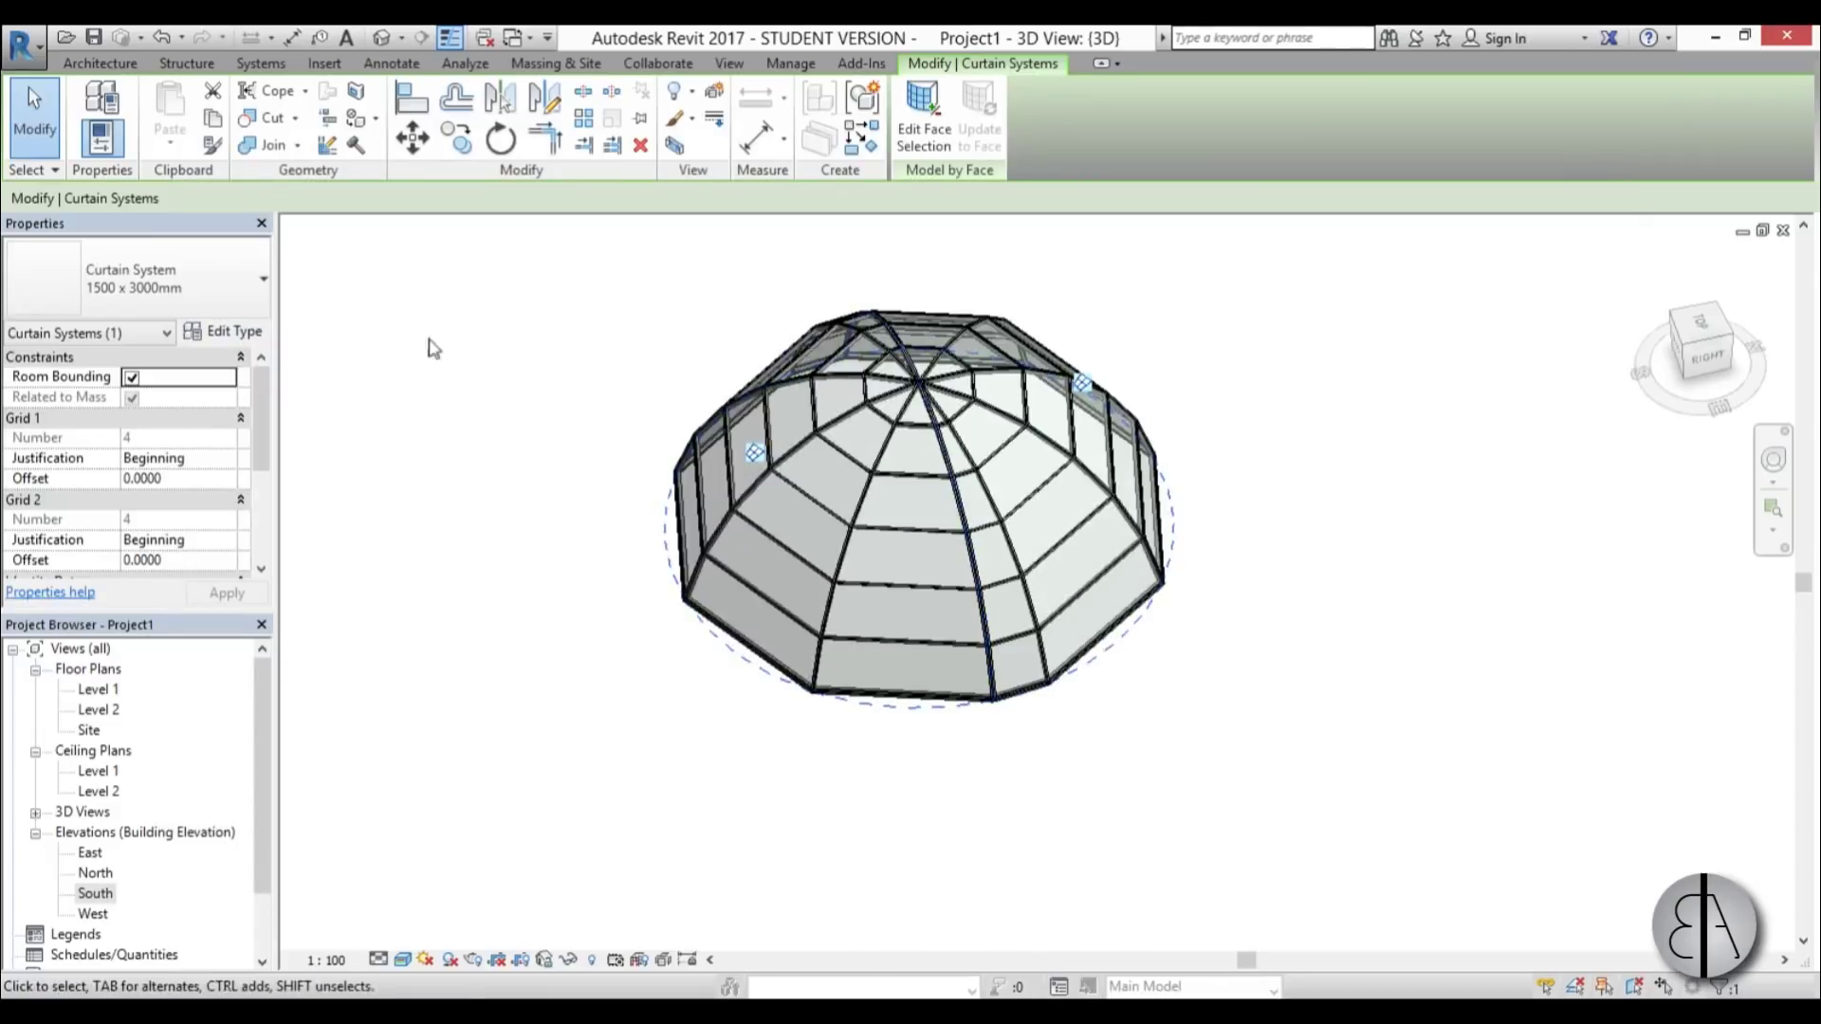
click(34, 119)
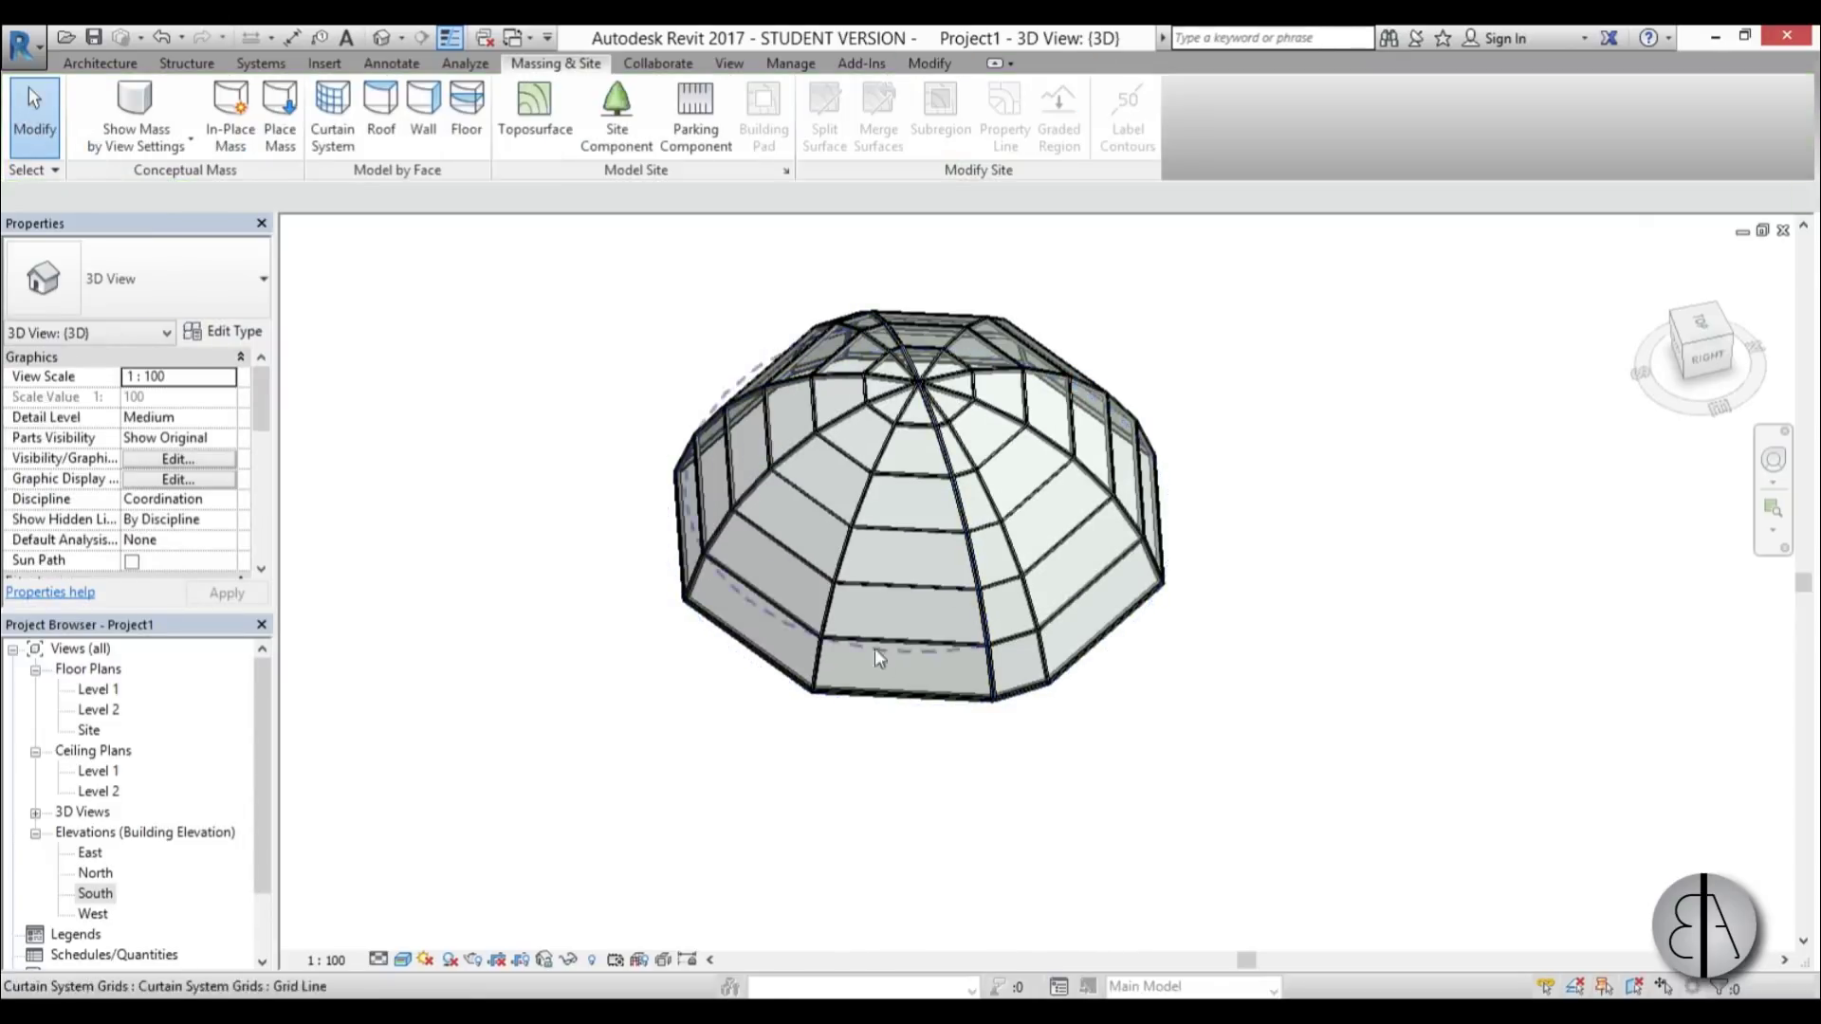
shift+middle_drag(941, 732, 957, 643)
scroll(962, 614, down, 2)
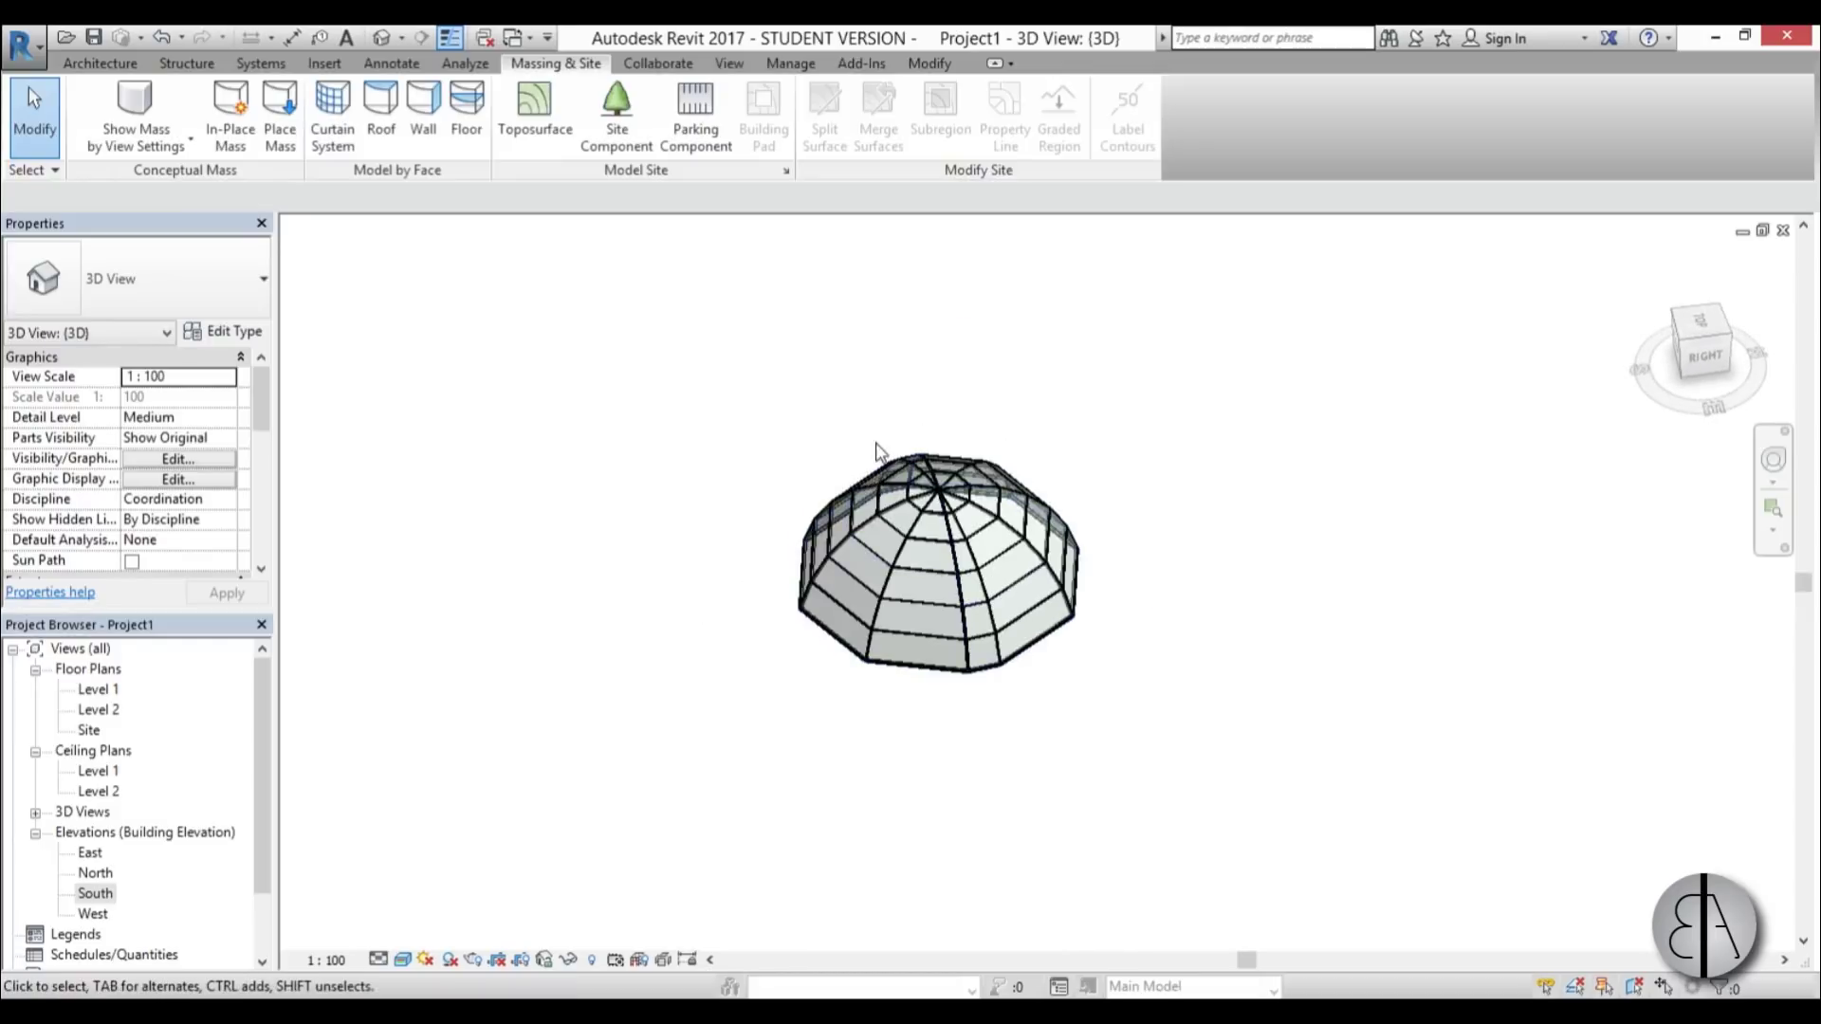
shift+middle_drag(883, 423, 895, 436)
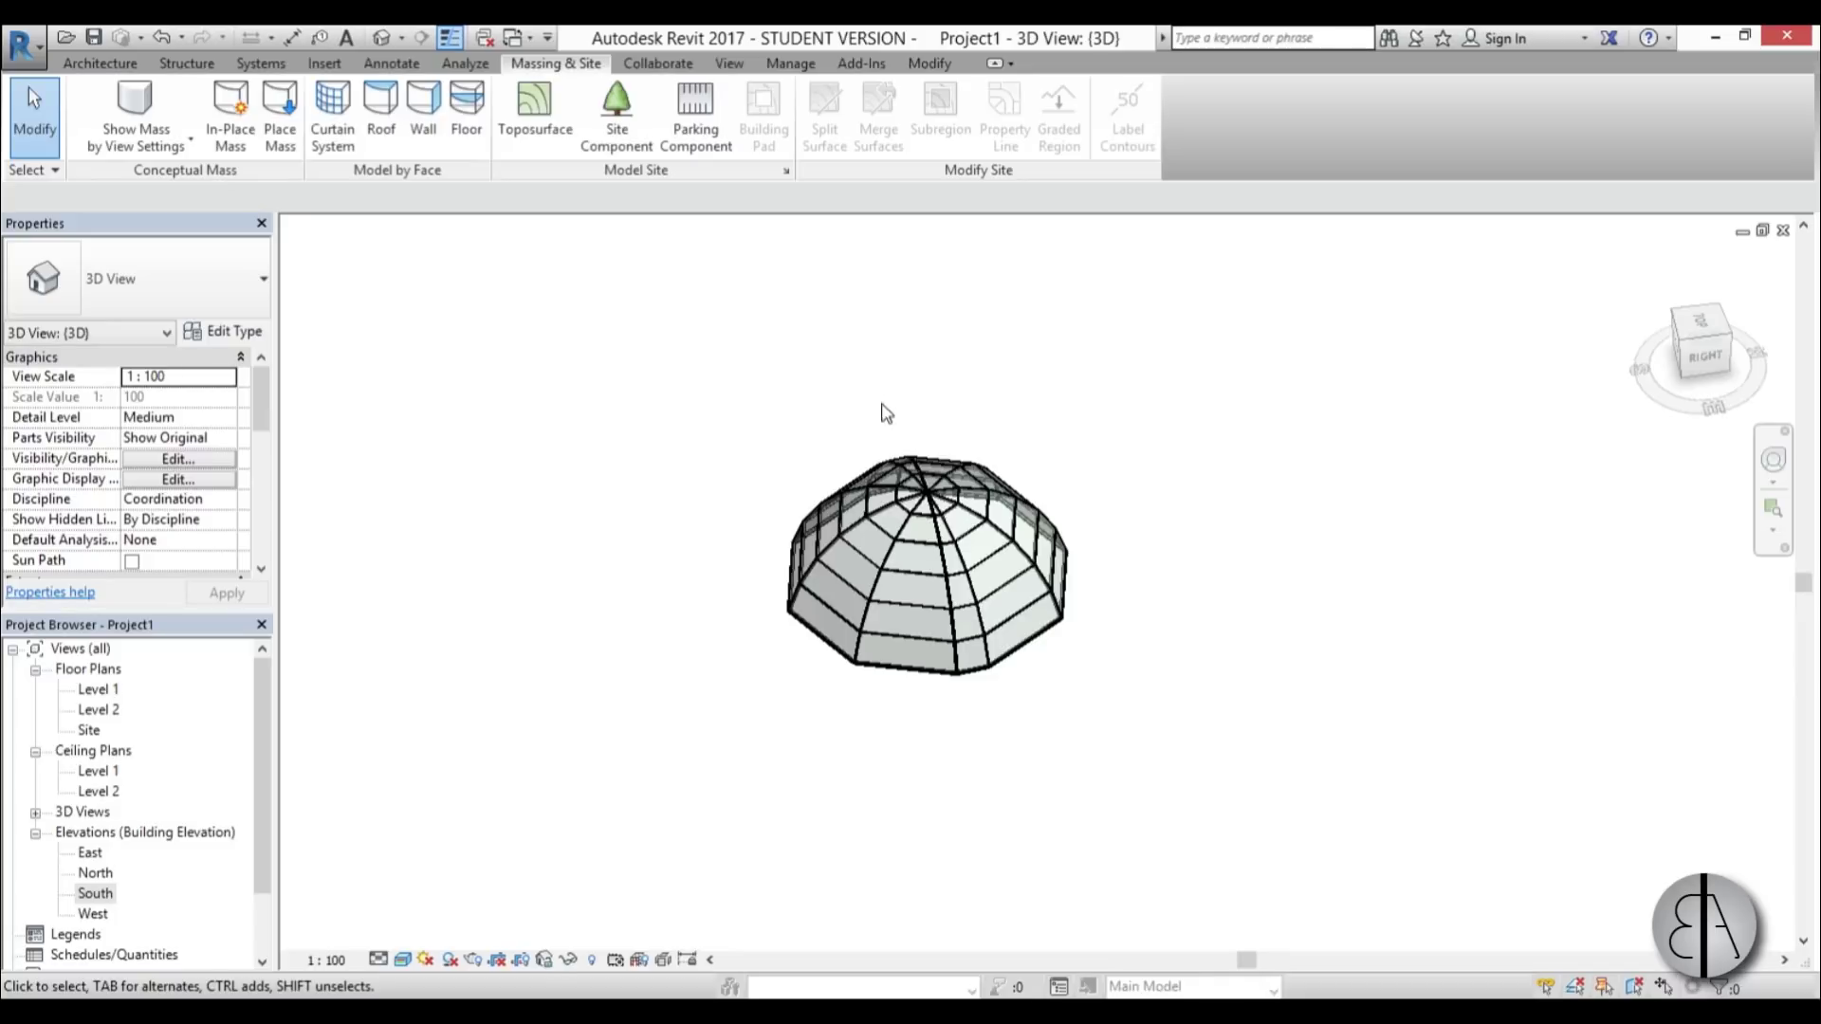
middle_drag(885, 412, 877, 419)
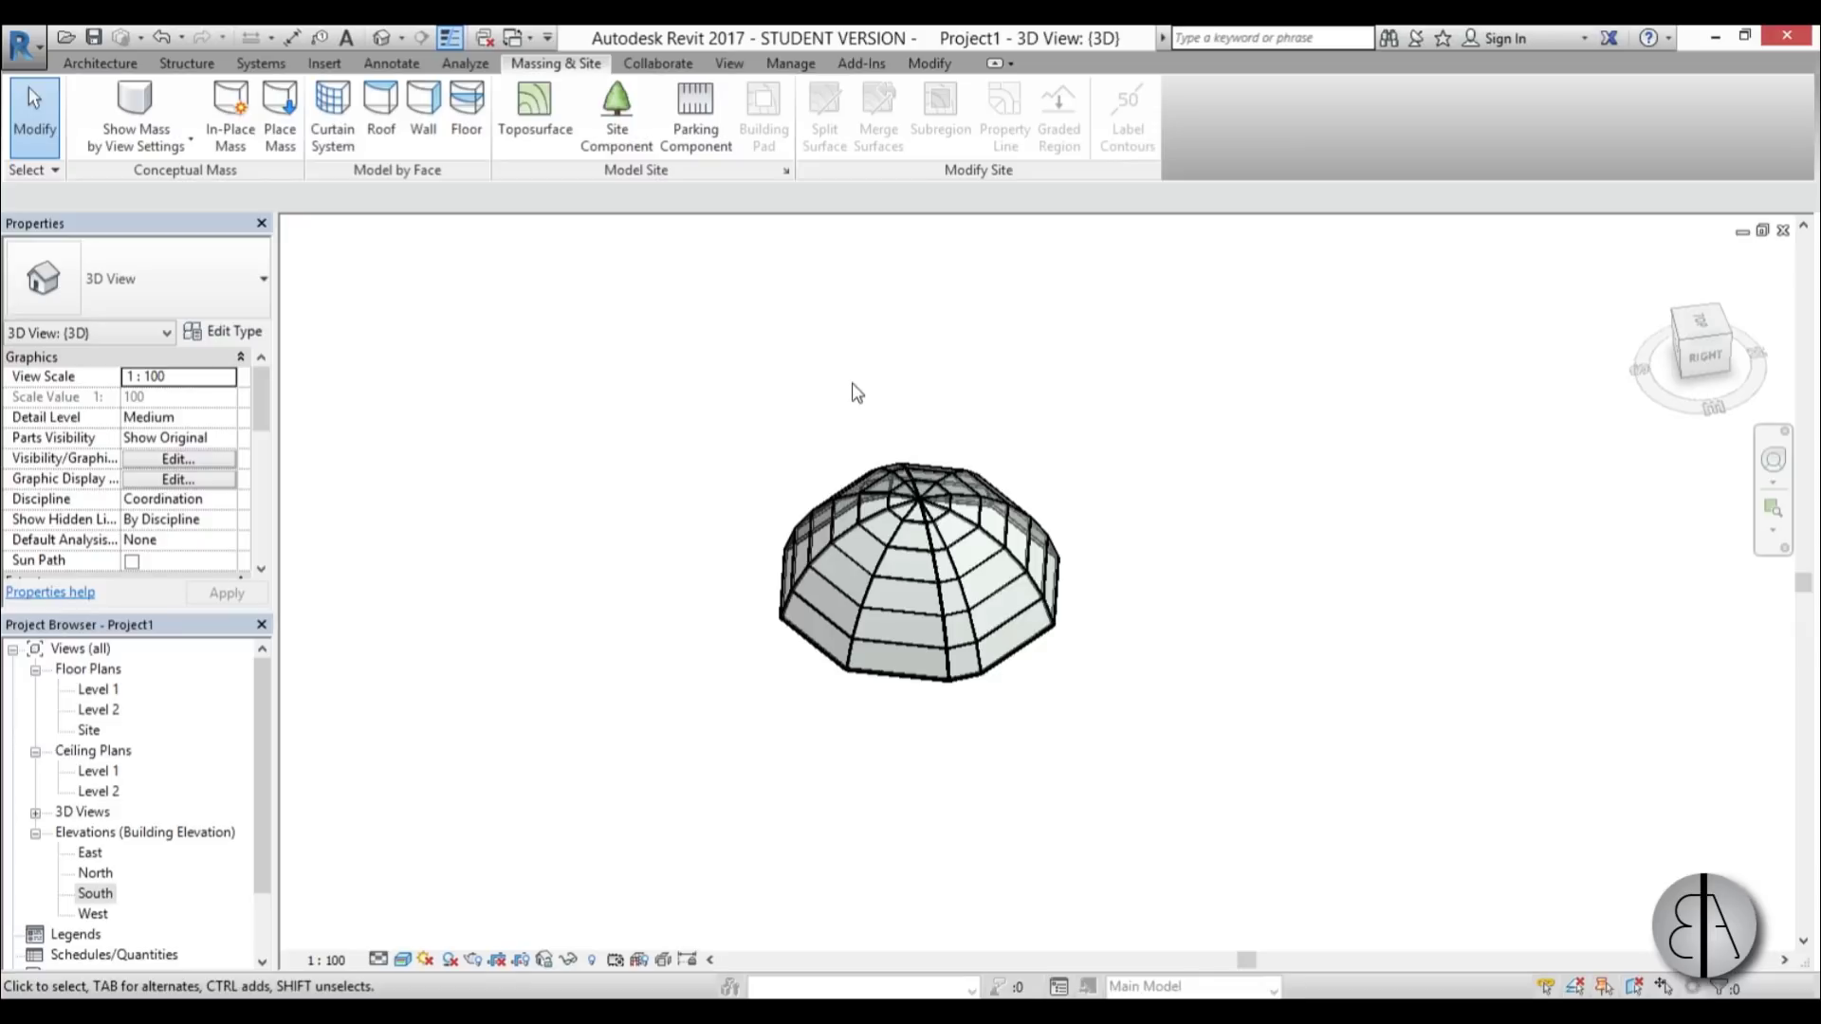
middle_drag(783, 386, 784, 398)
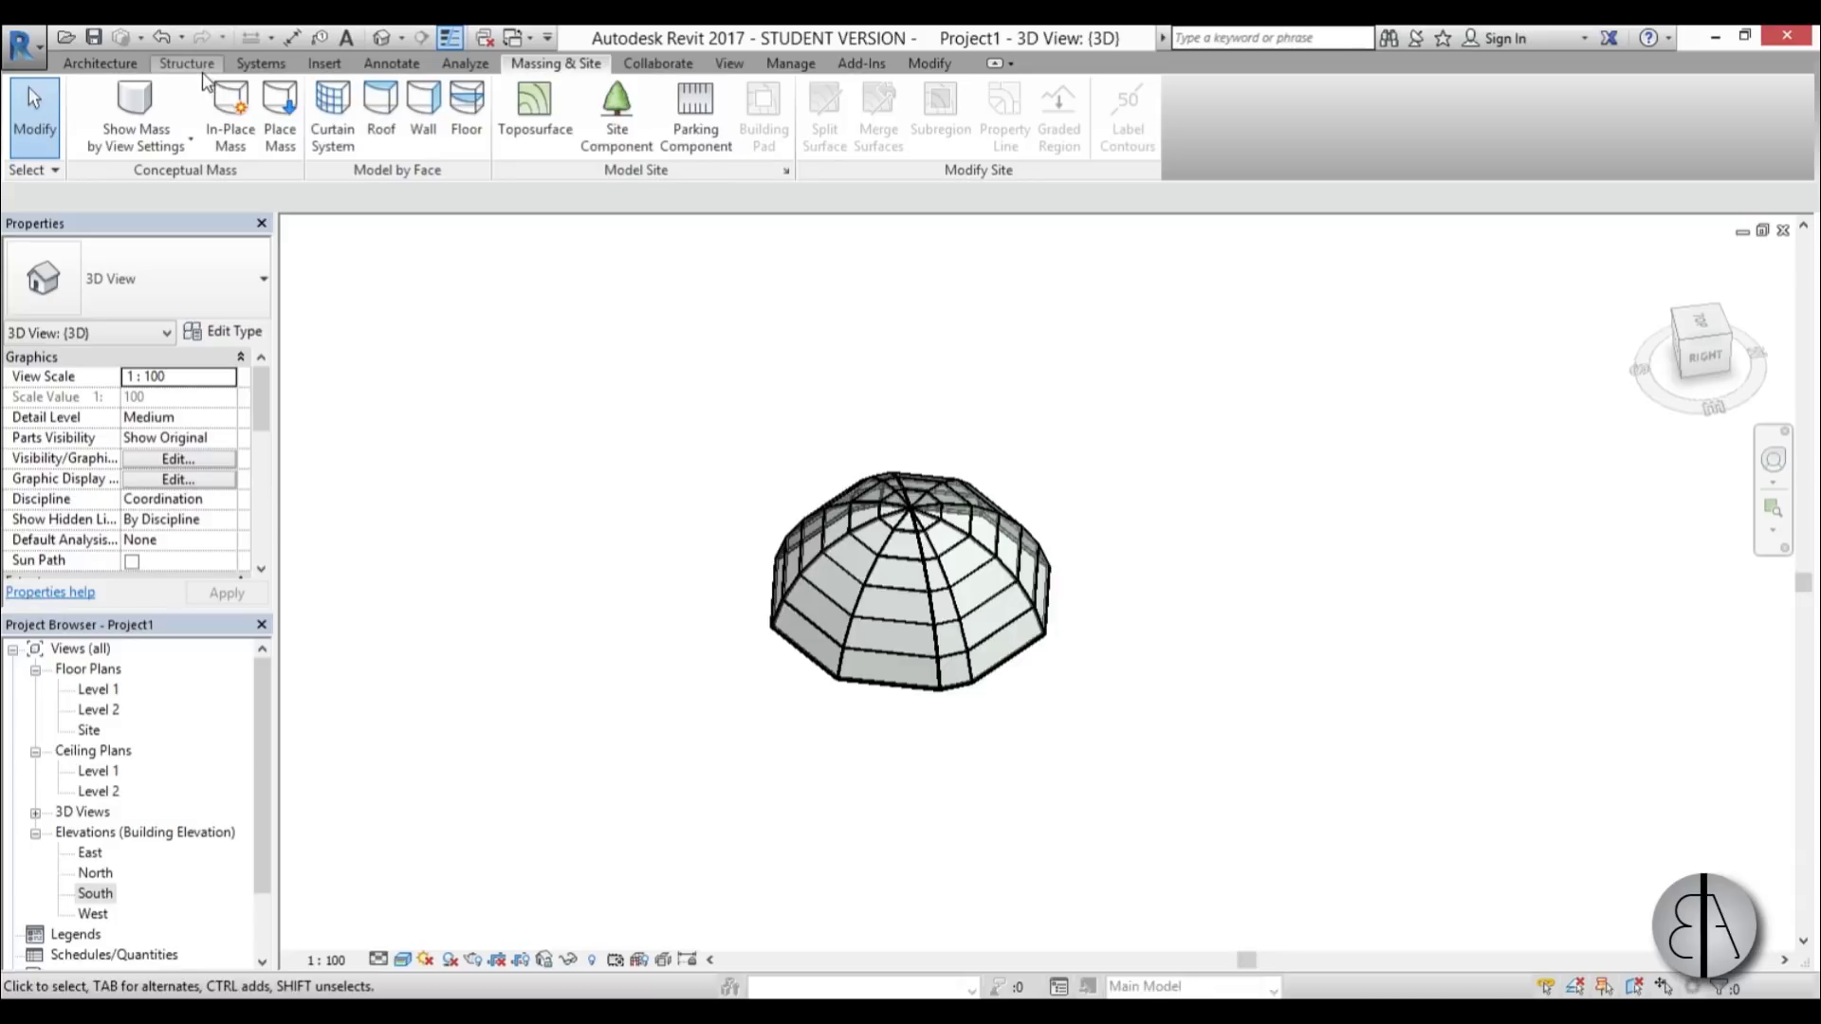
- Start an in-place model component in the Generic Models category with the name Generic Models 1
scroll(204, 83, up, 6)
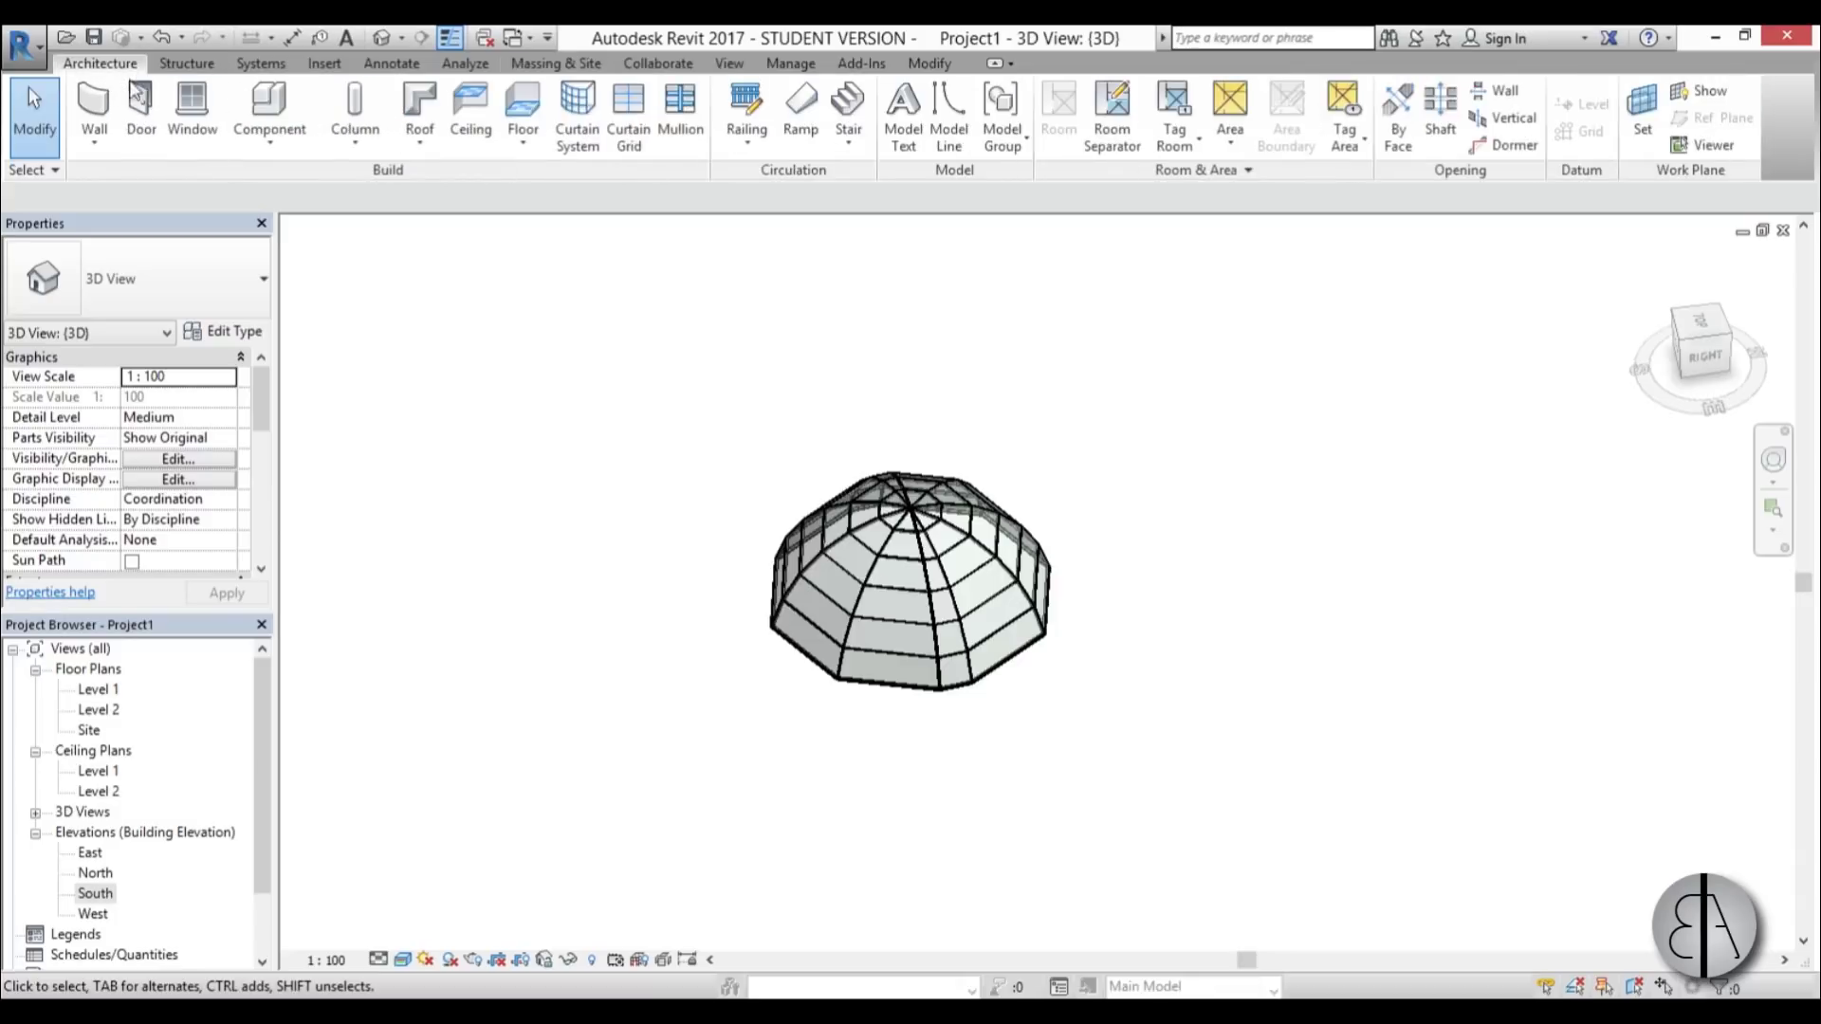
click(280, 142)
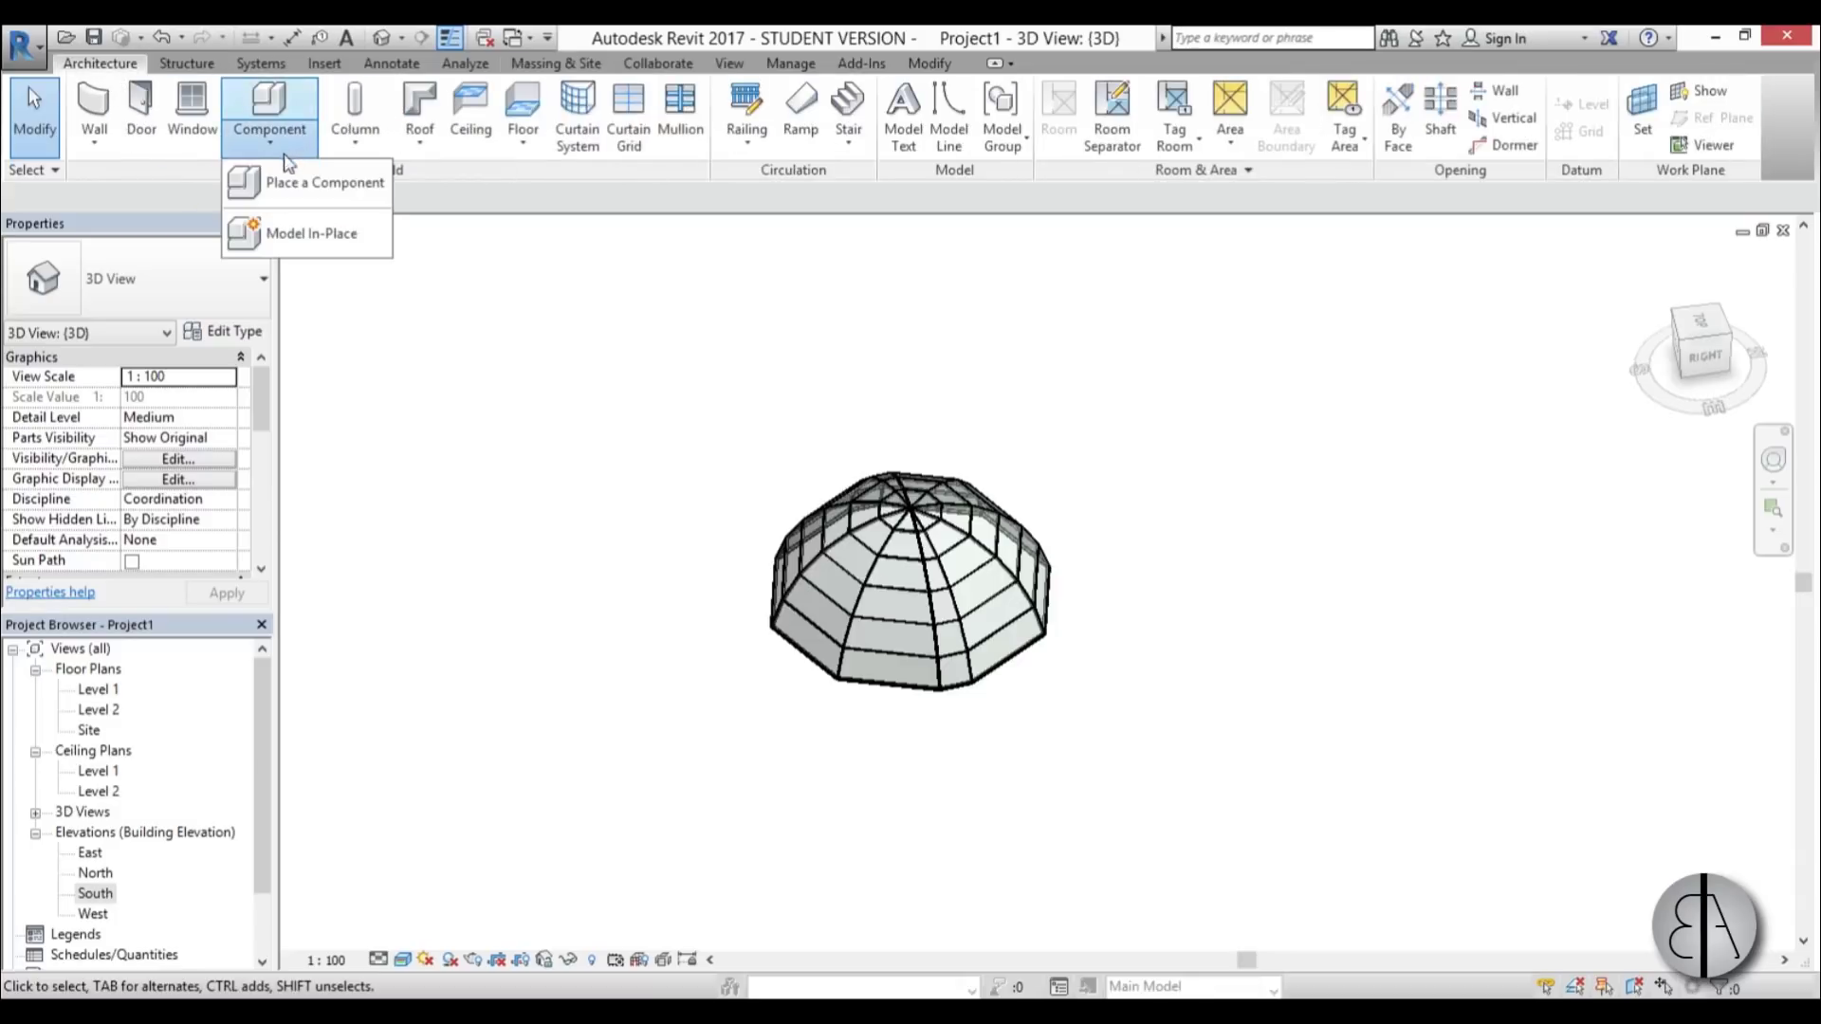
click(306, 244)
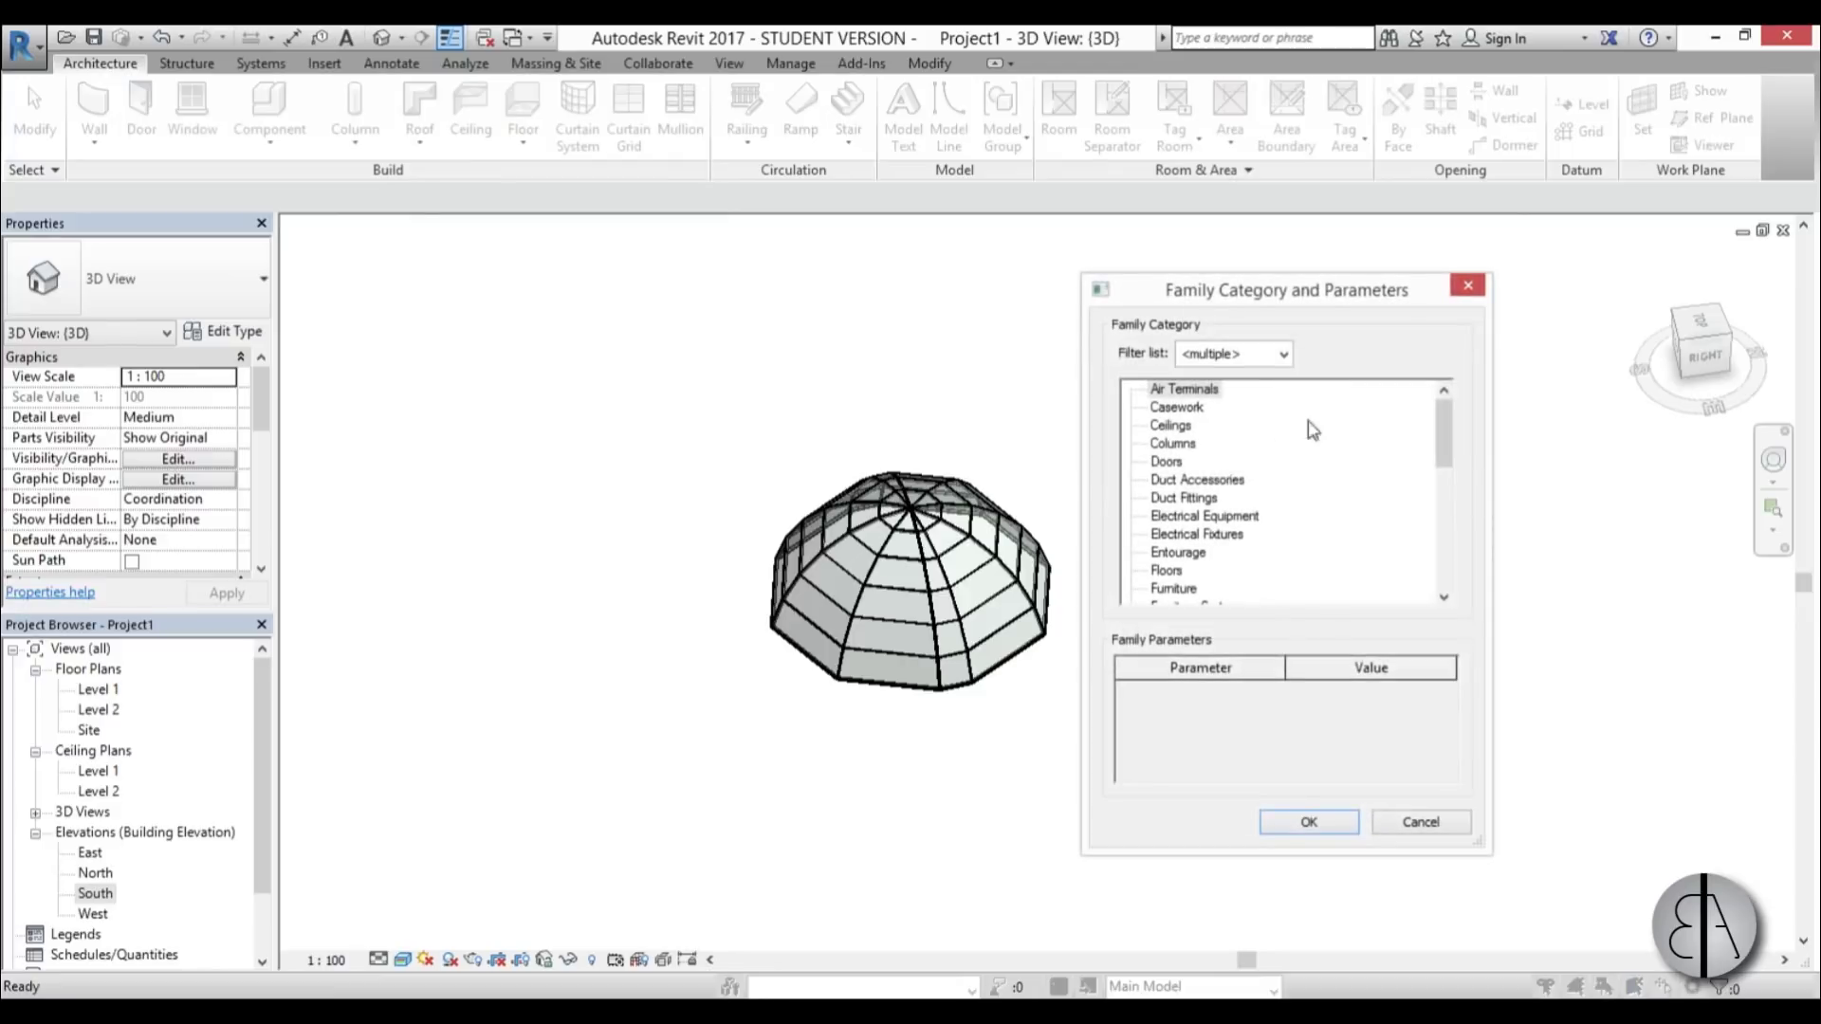
drag(1443, 432, 1242, 474)
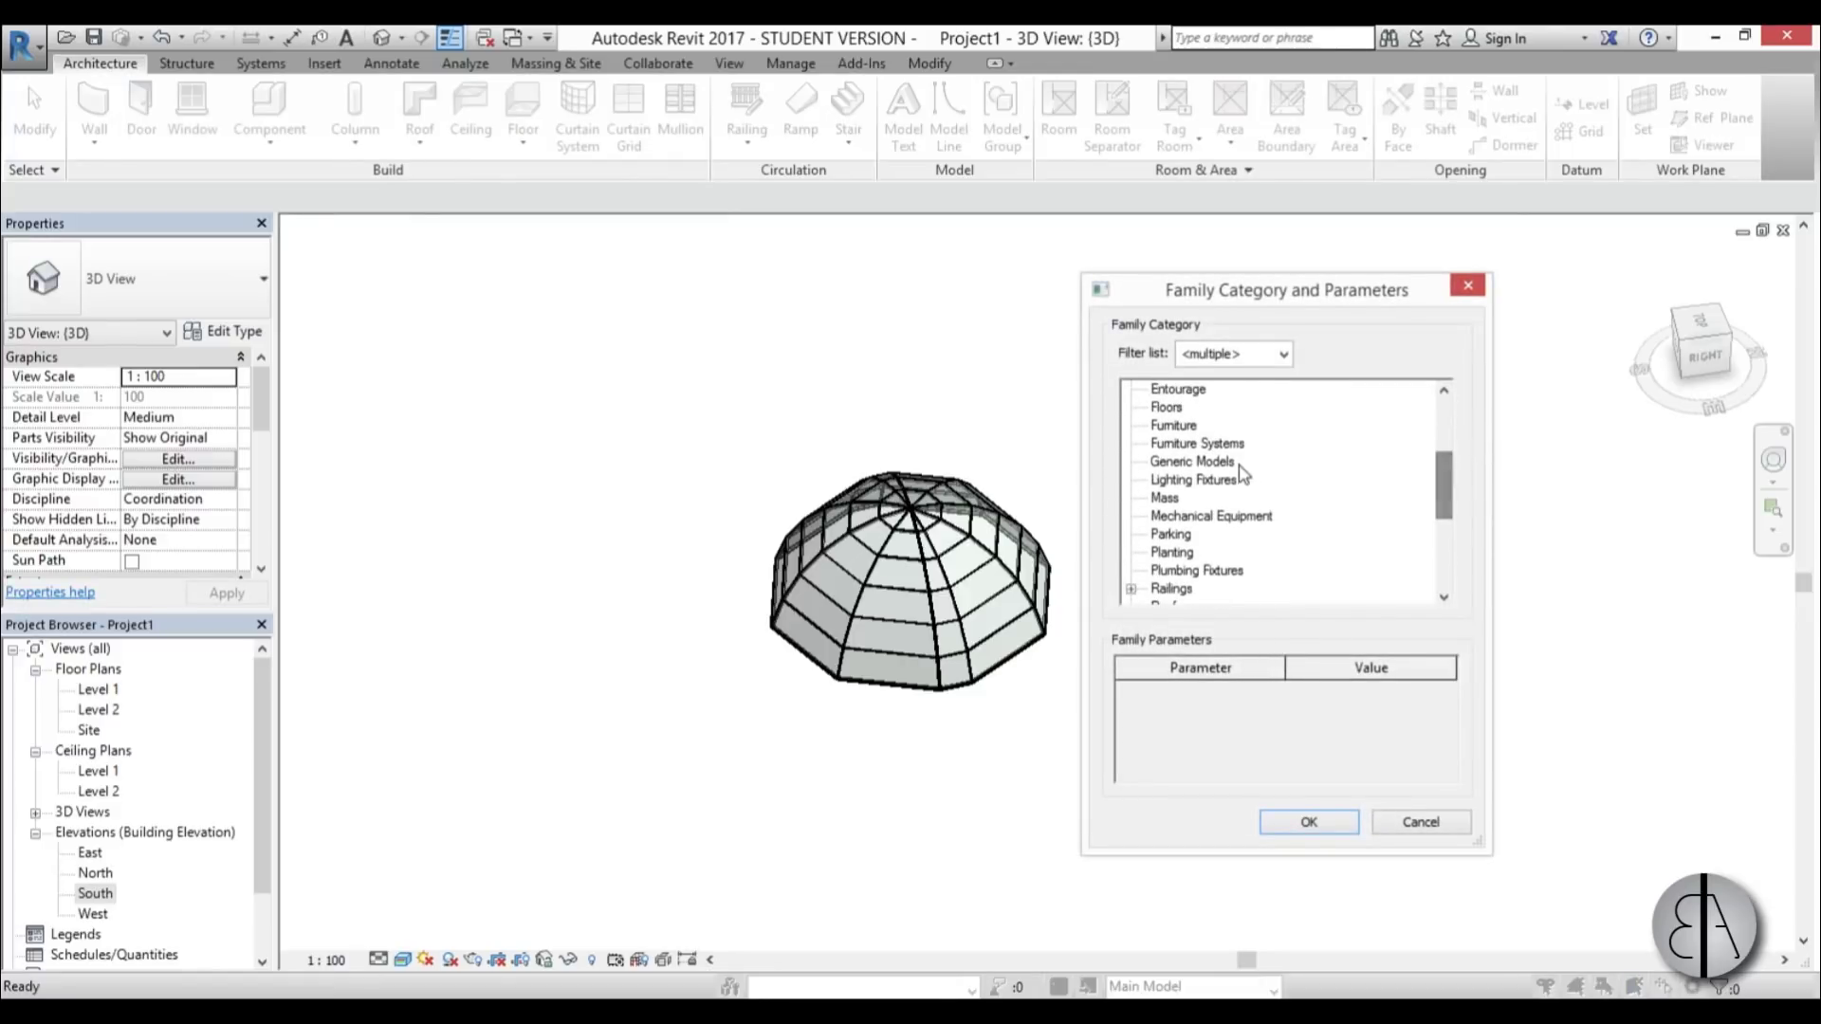
double_click(1181, 462)
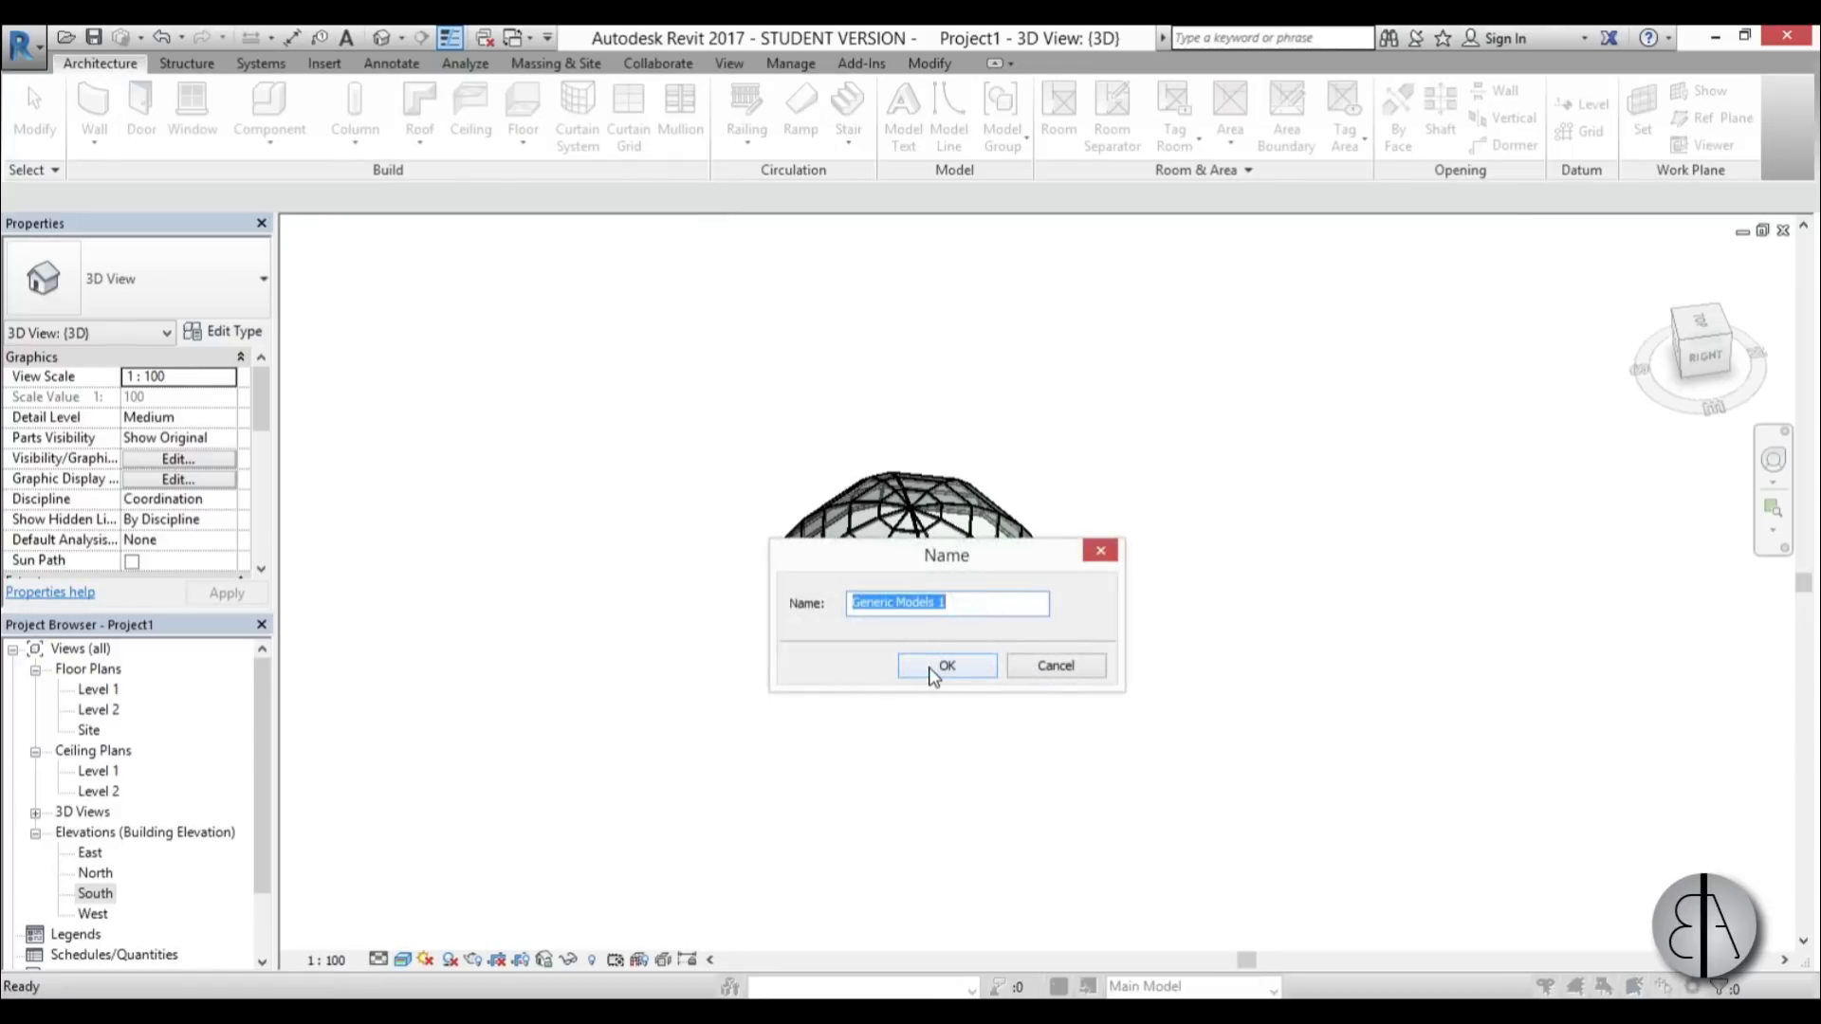
click(946, 666)
scroll(882, 589, down, 2)
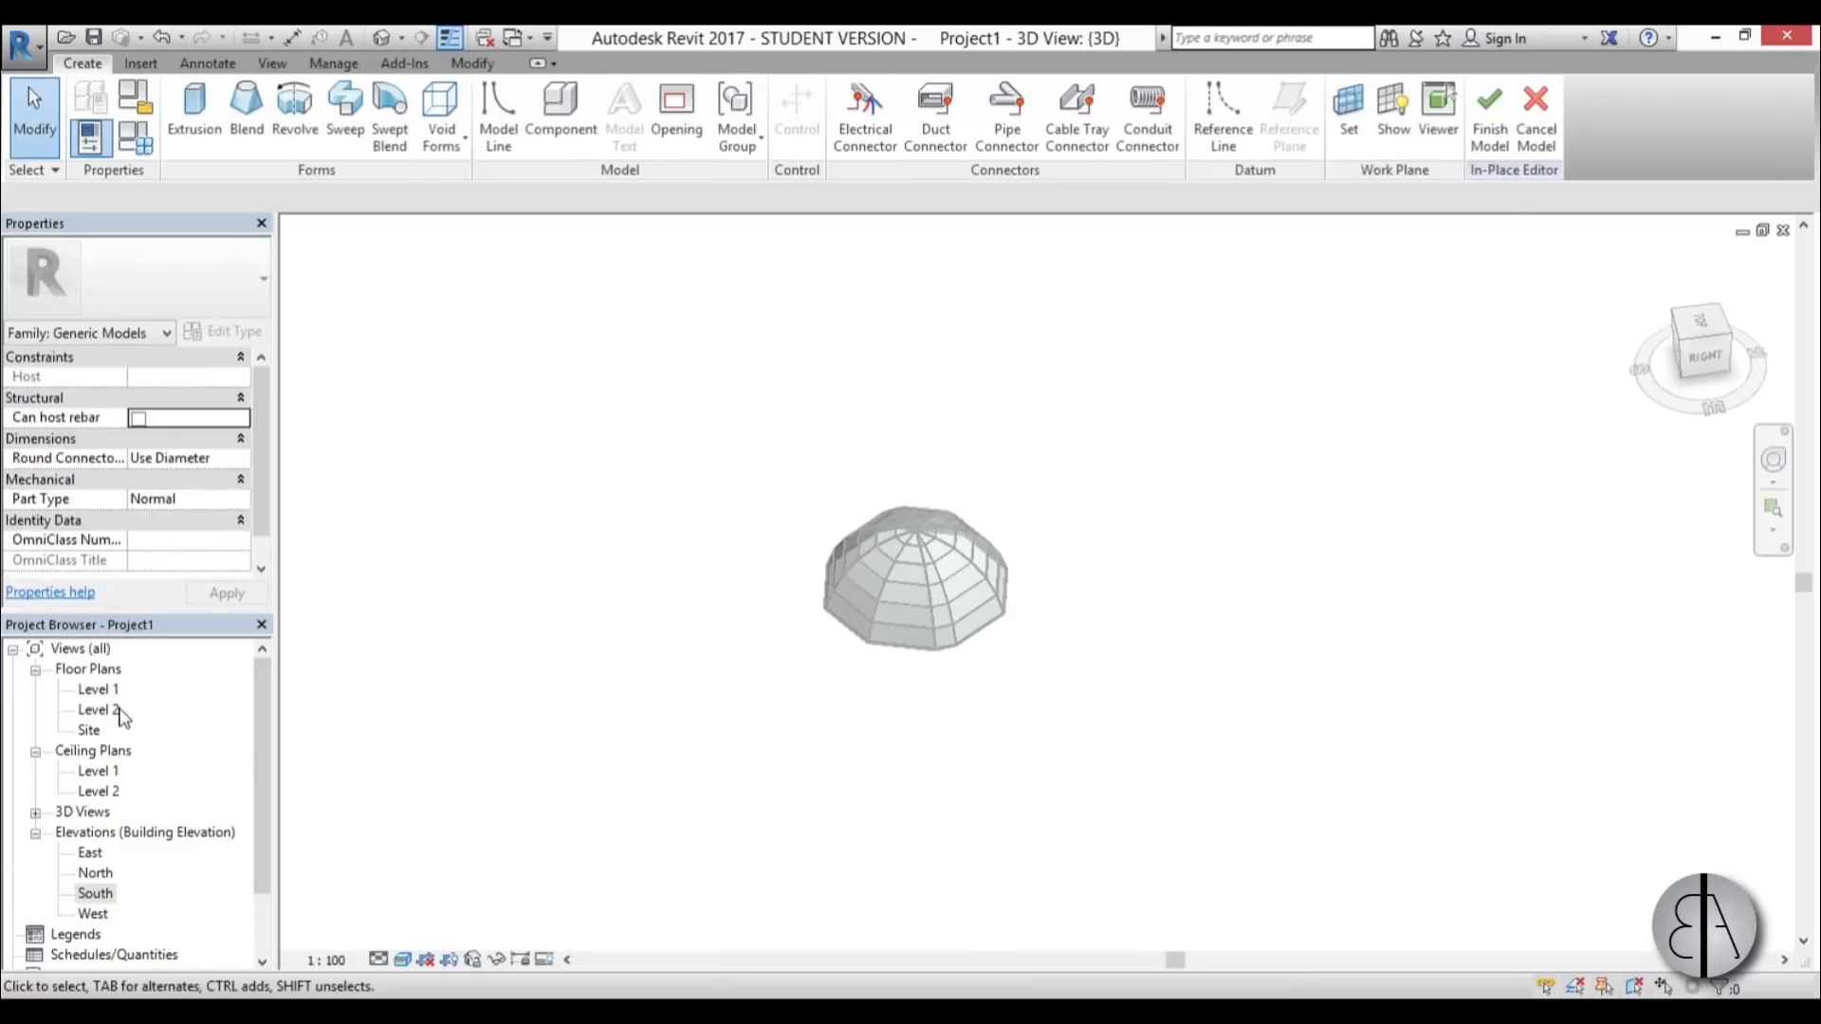
- Open the Level 2 floor plan for sketching in the empty area beside the existing dome
double_click(96, 691)
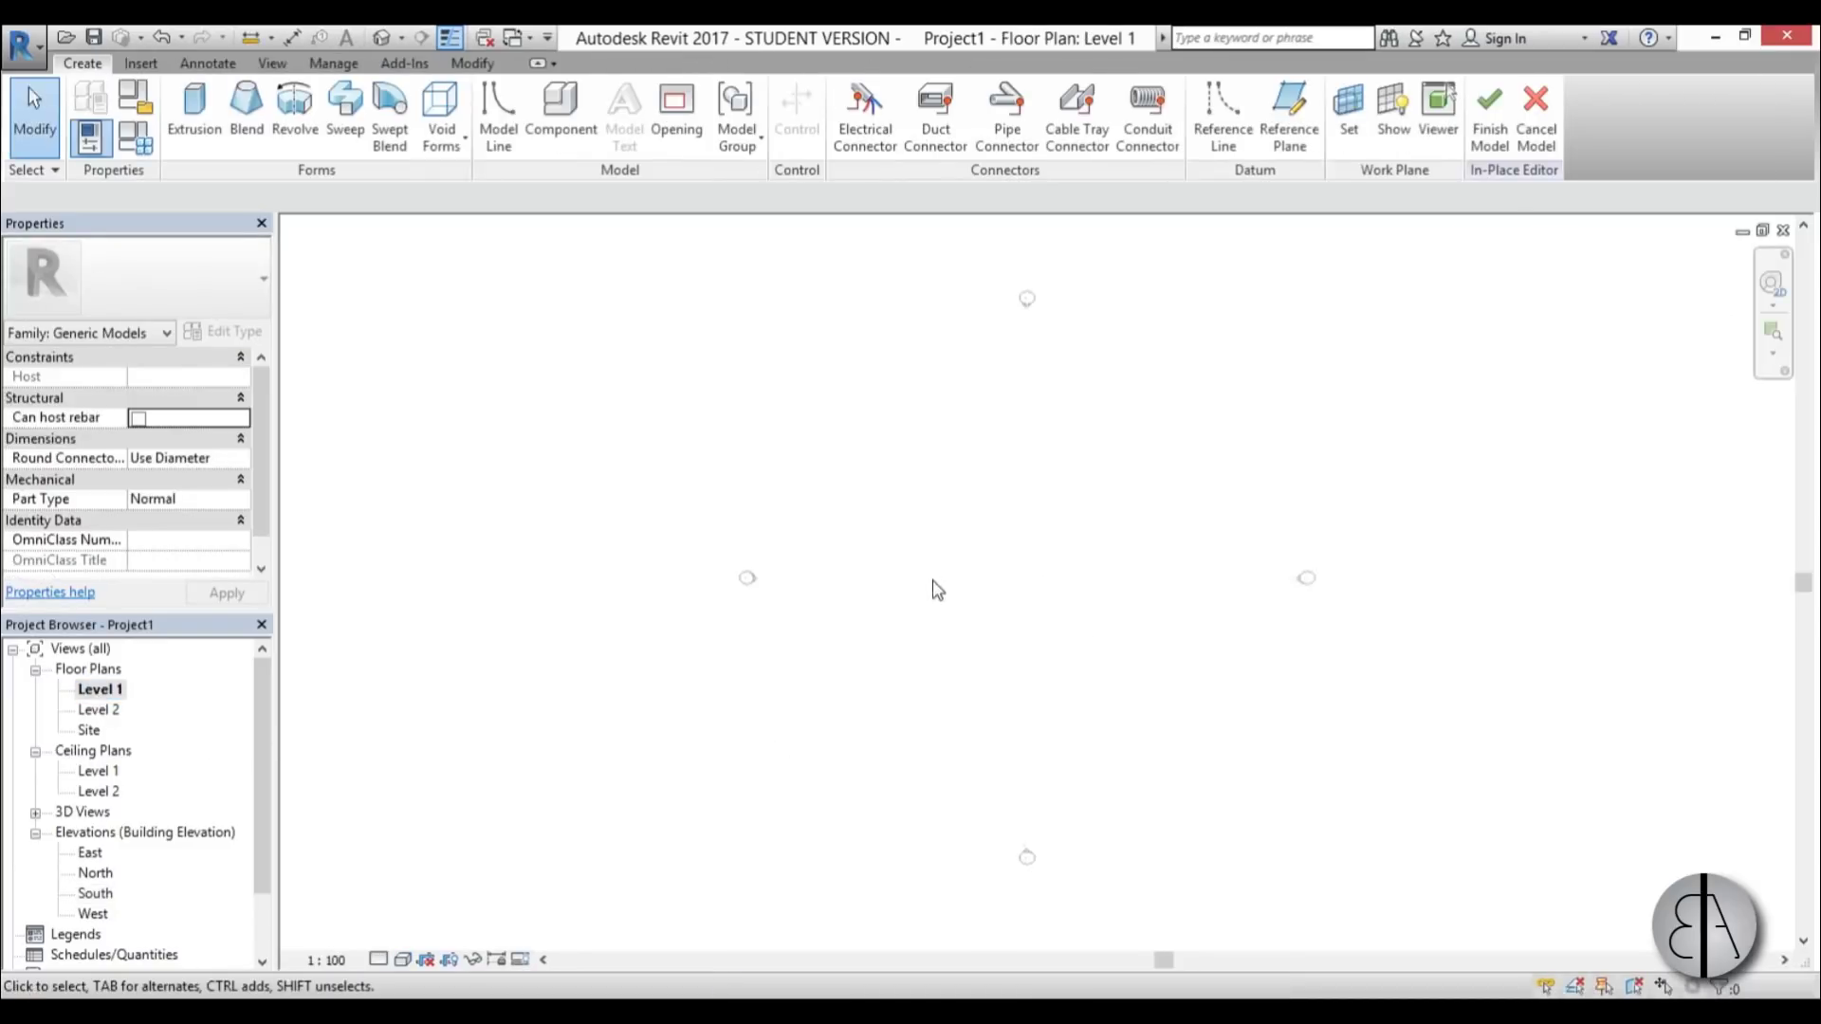
middle_drag(939, 589, 1110, 614)
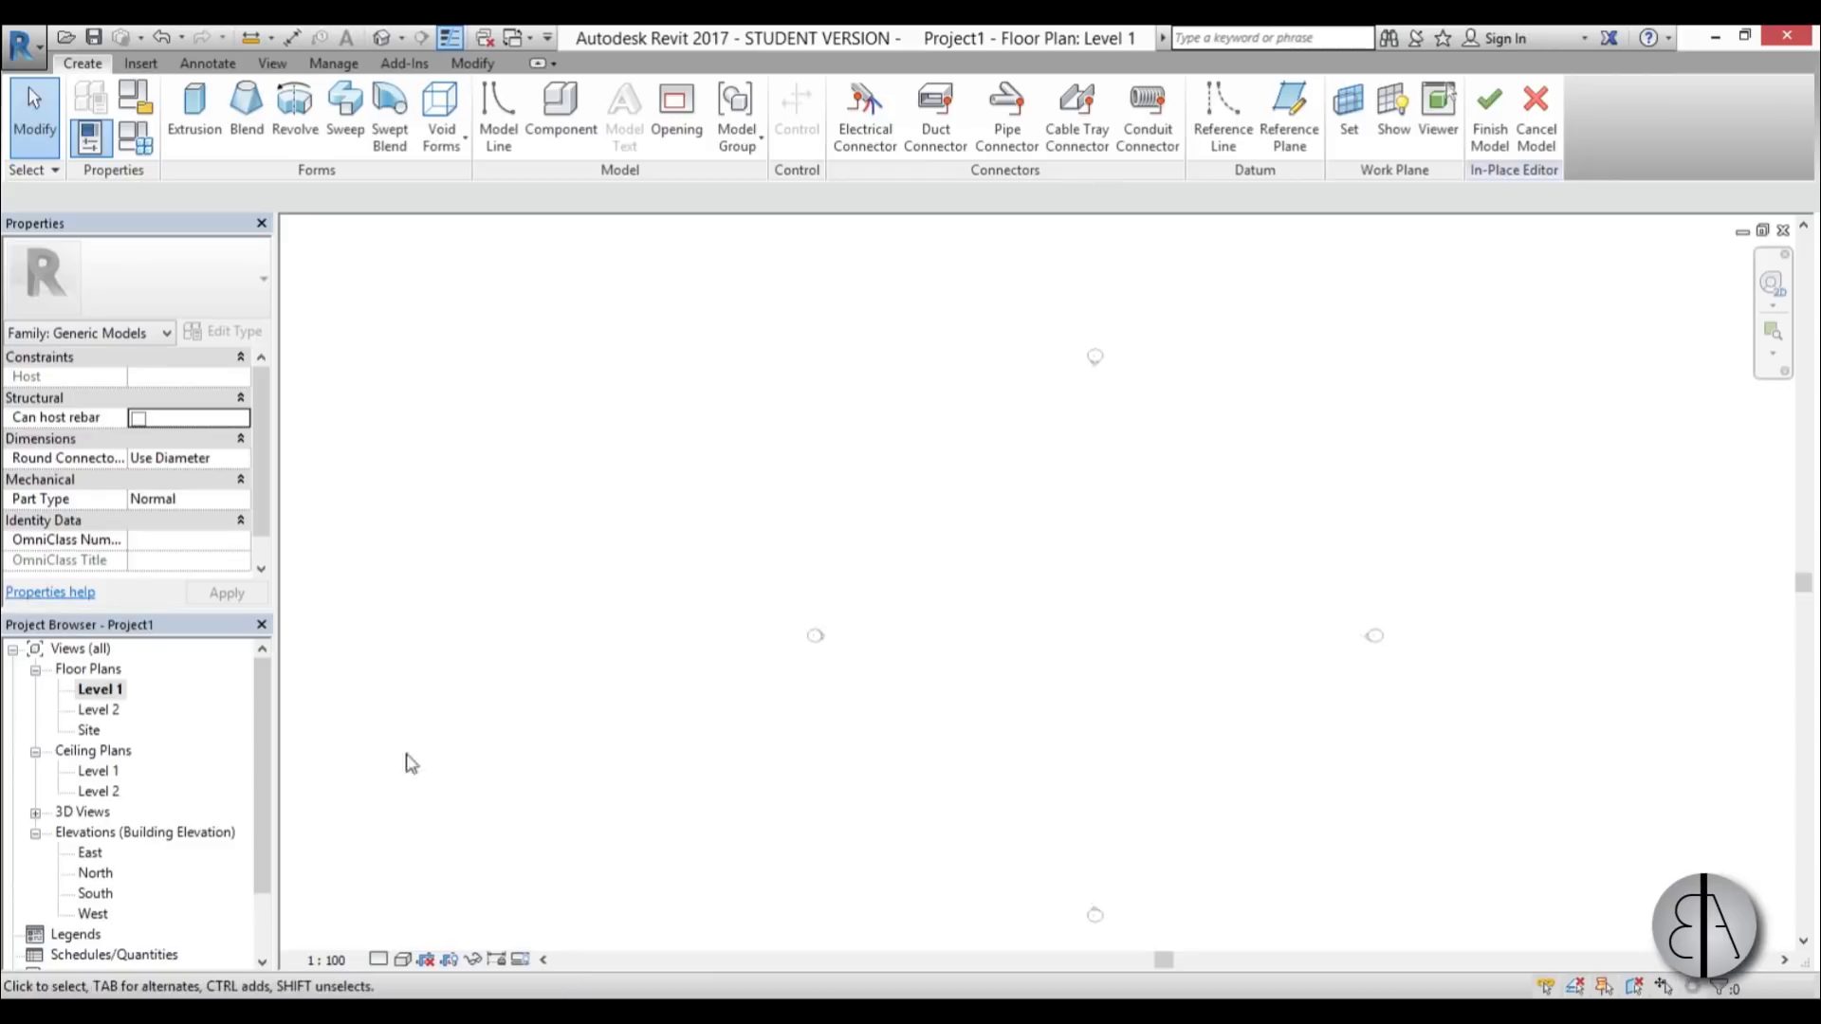
double_click(99, 710)
middle_drag(971, 640, 1110, 730)
middle_drag(987, 610, 1236, 699)
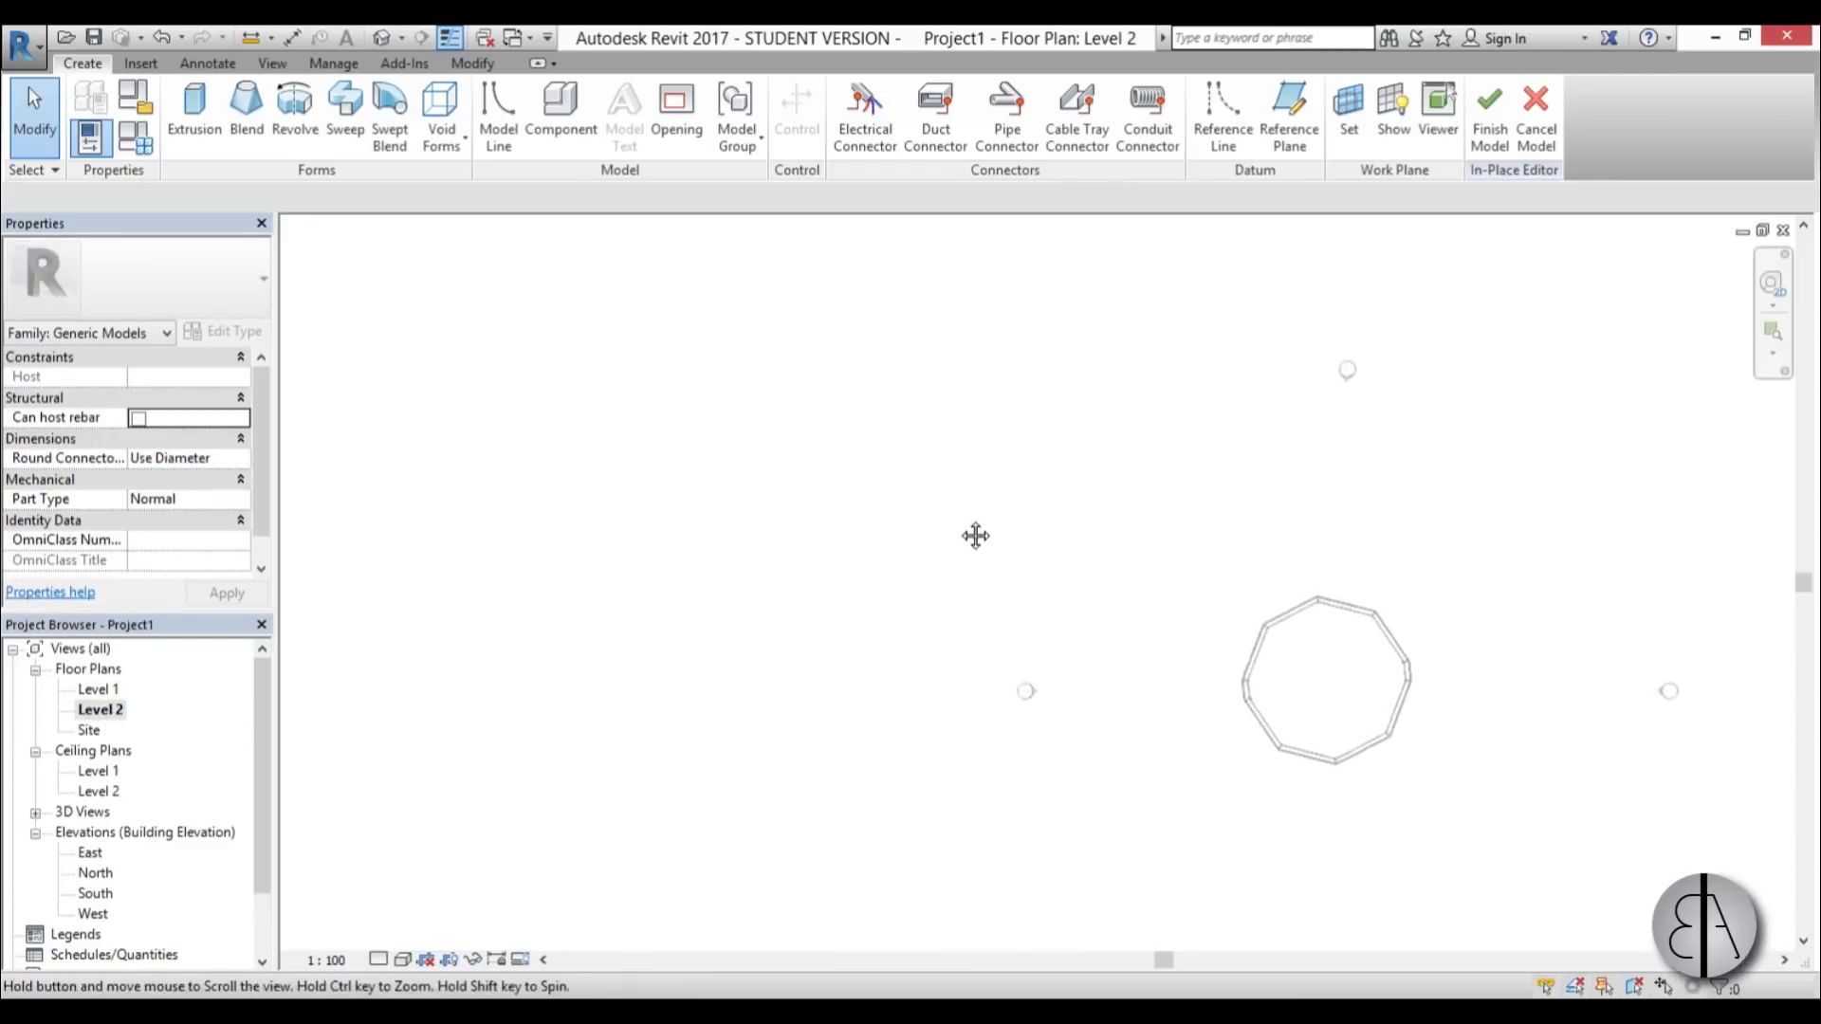
middle_drag(874, 662, 950, 477)
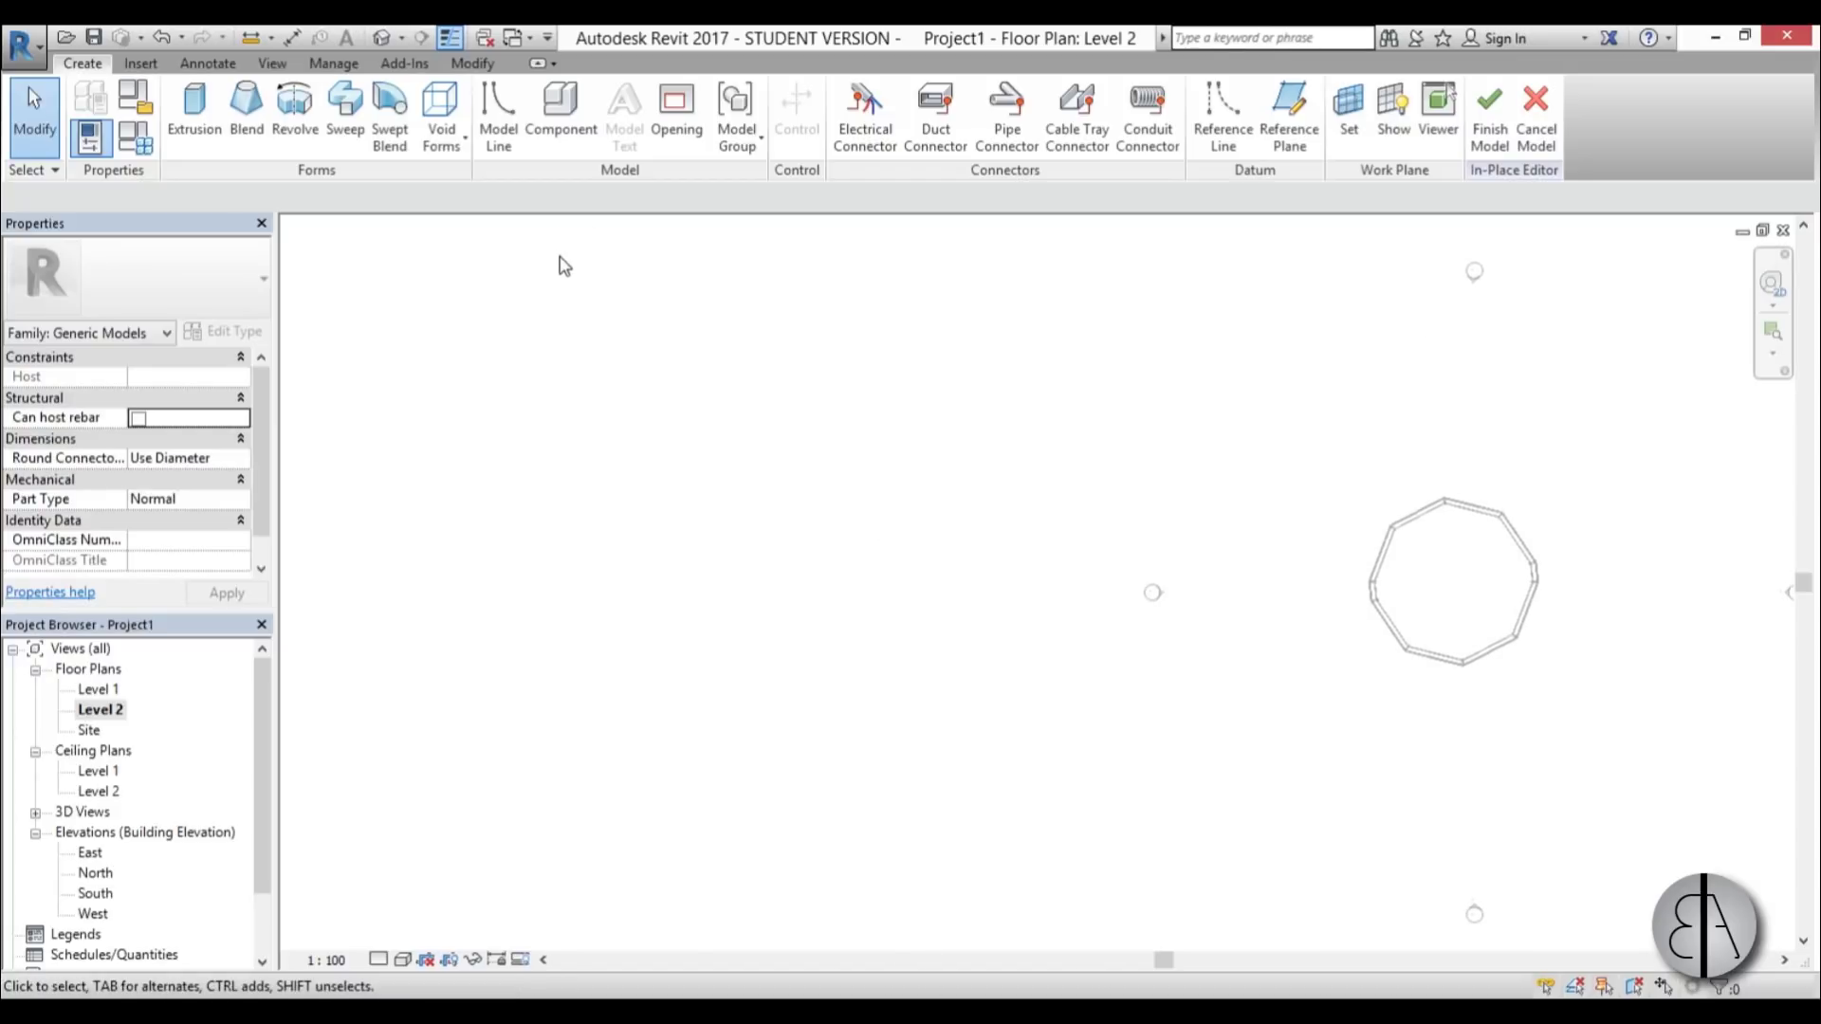
- Draw a six-sided inscribed polygon of symbolic lines with a radius of 11 beside the existing dome, with one vertex pointing straight up
click(201, 64)
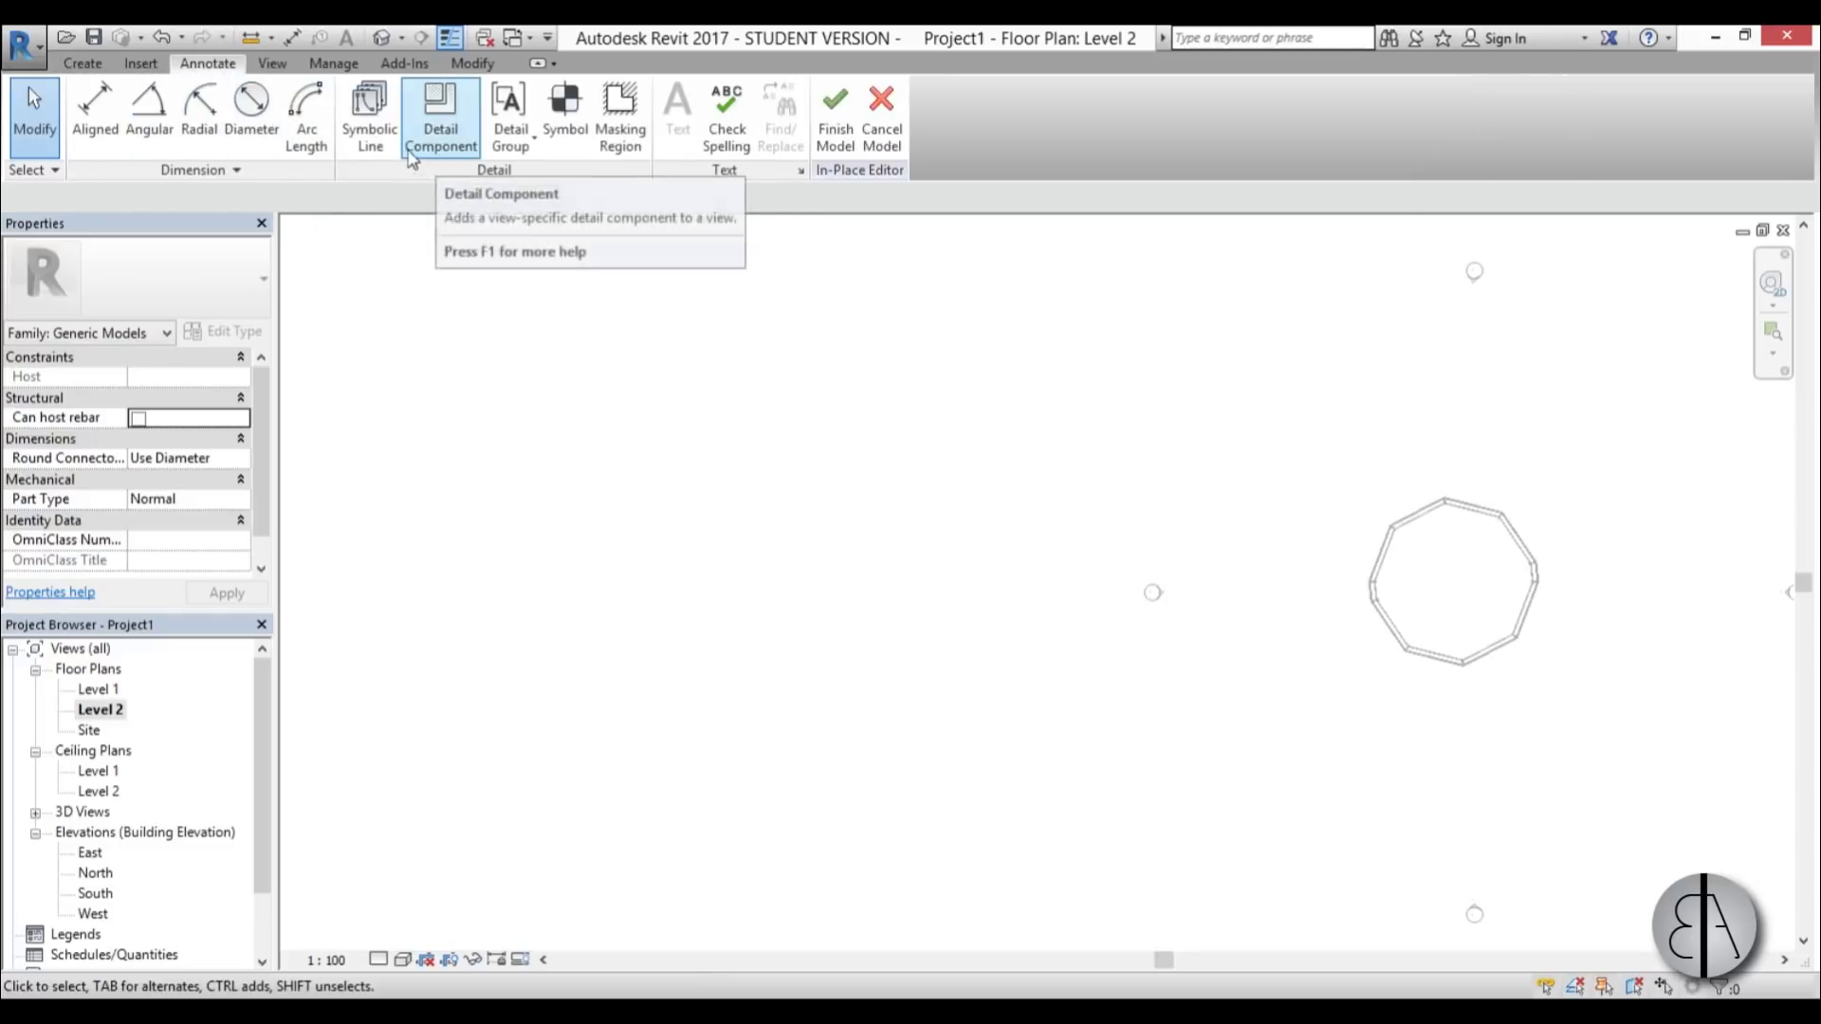
click(370, 133)
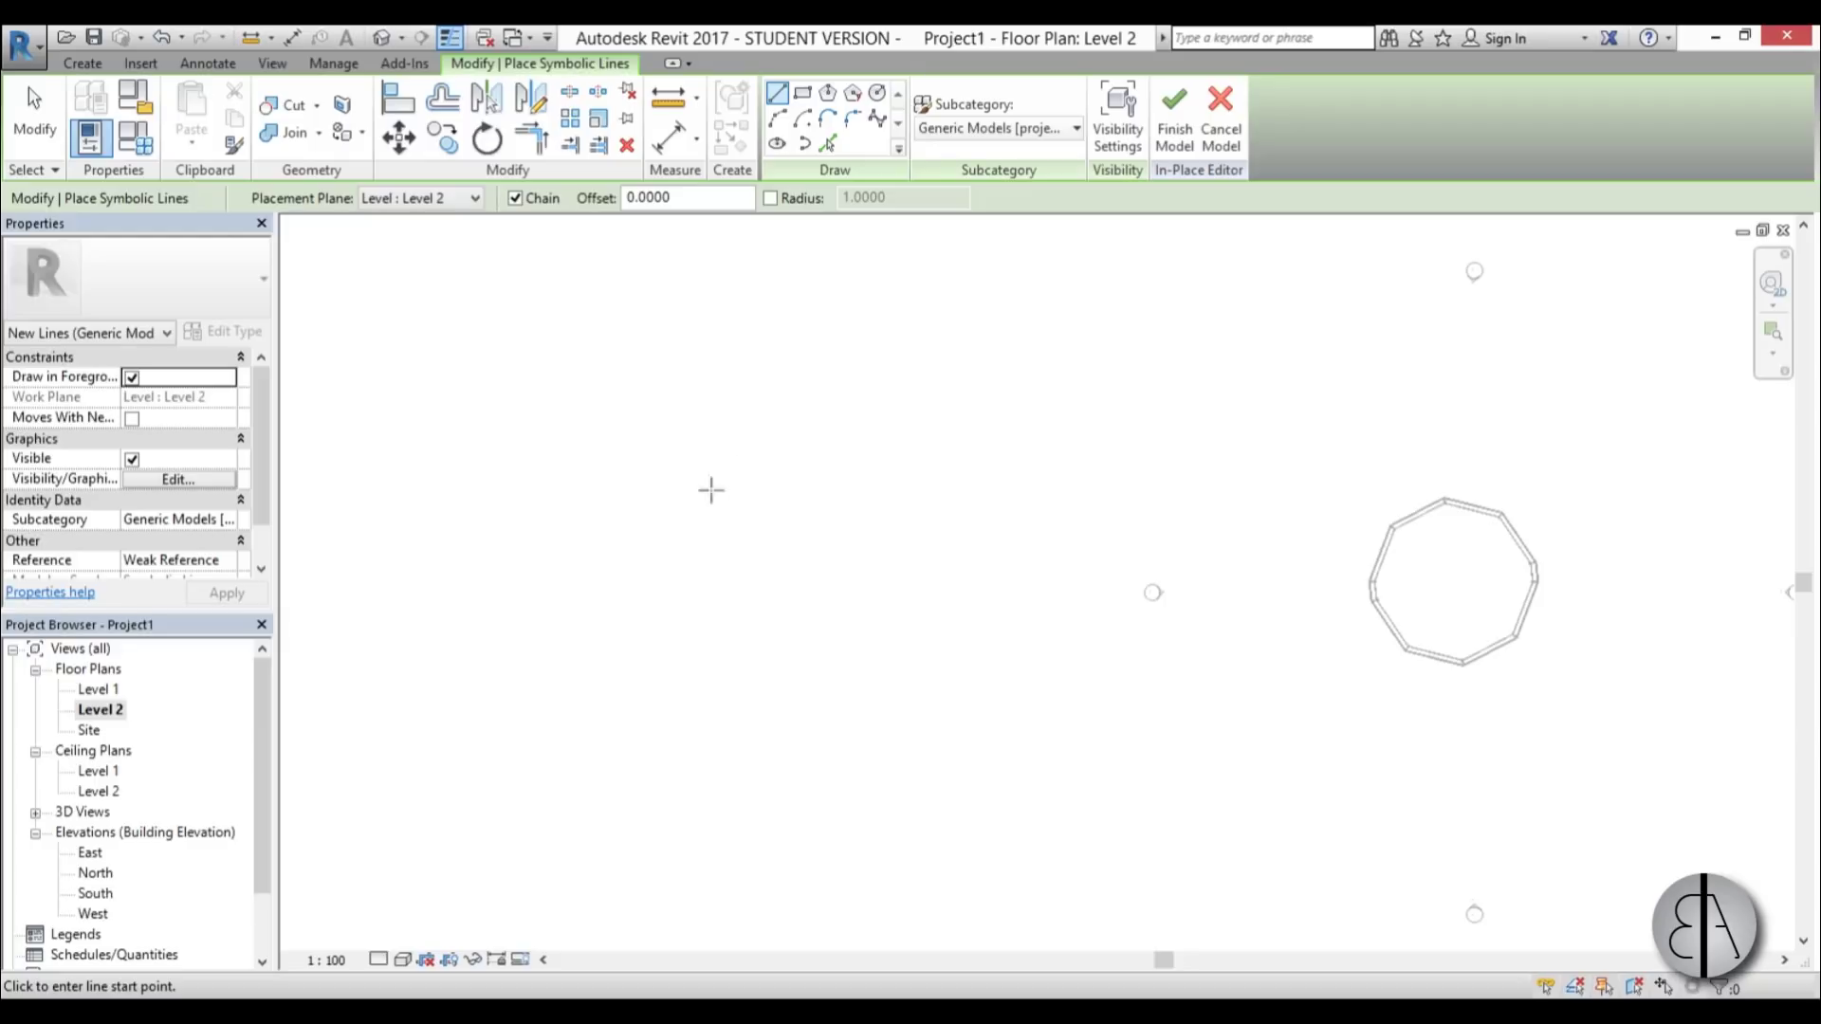
click(828, 94)
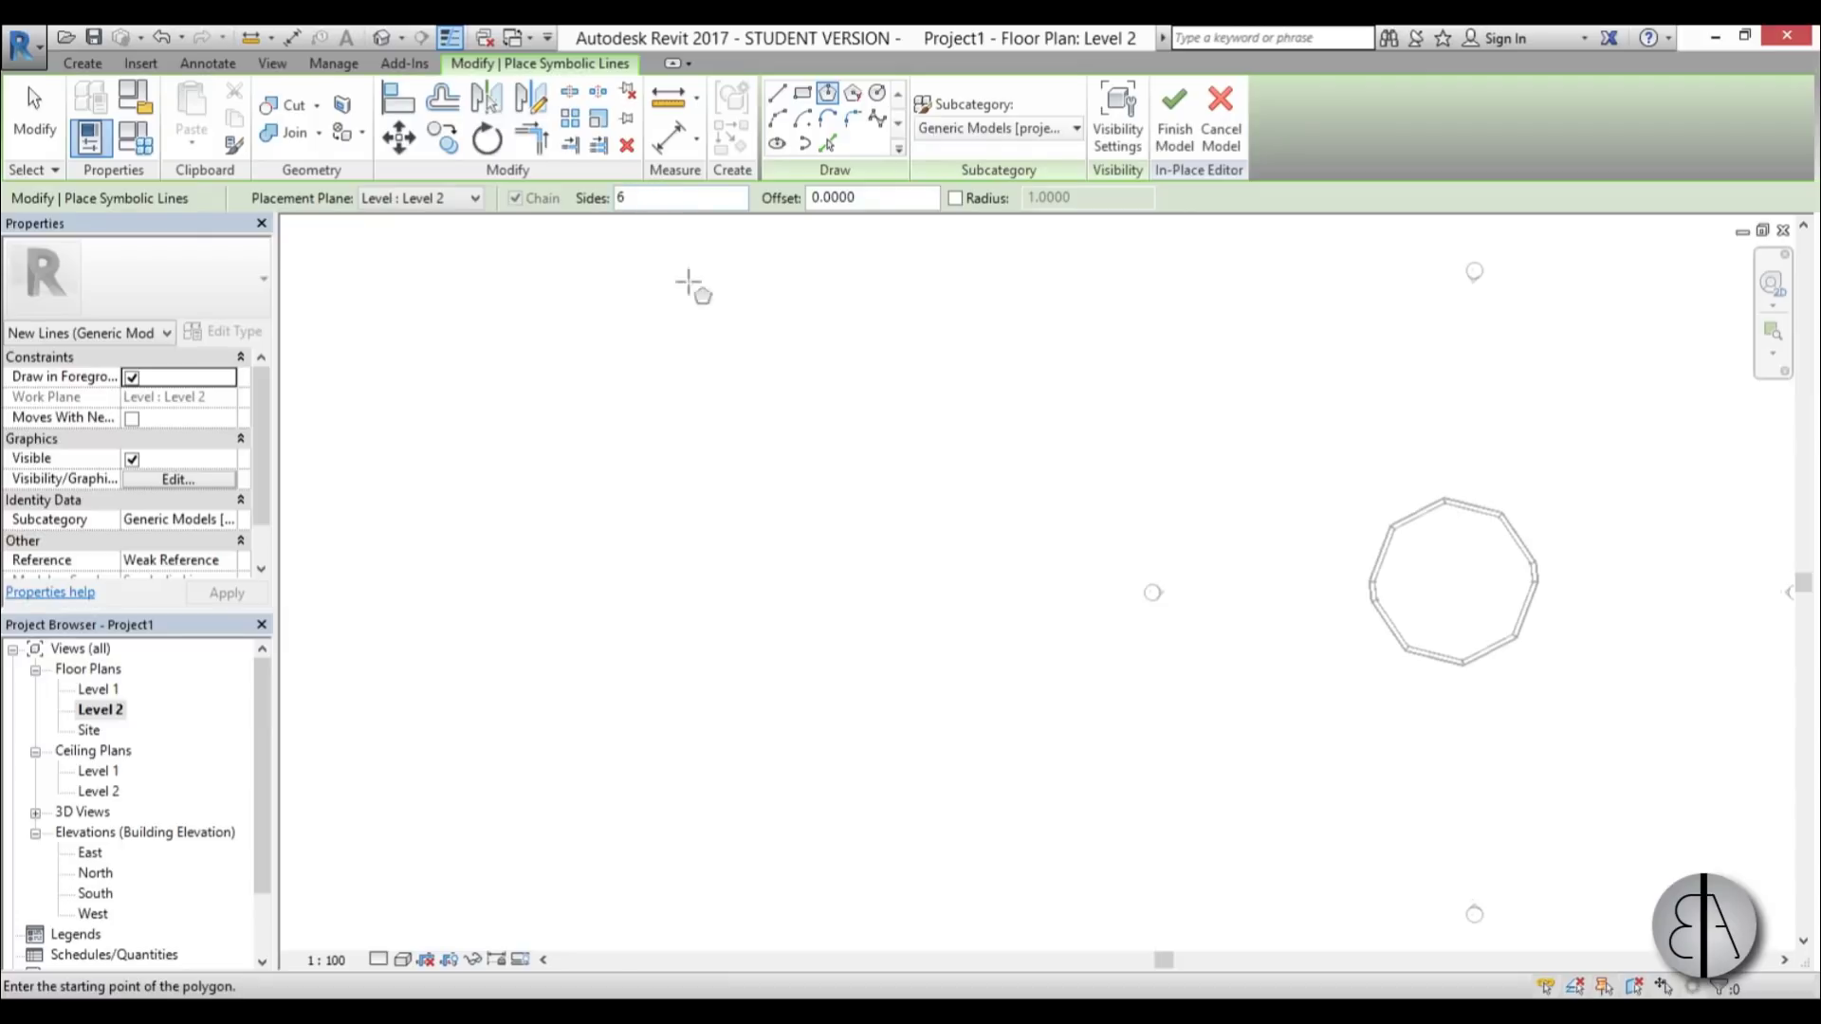
click(681, 587)
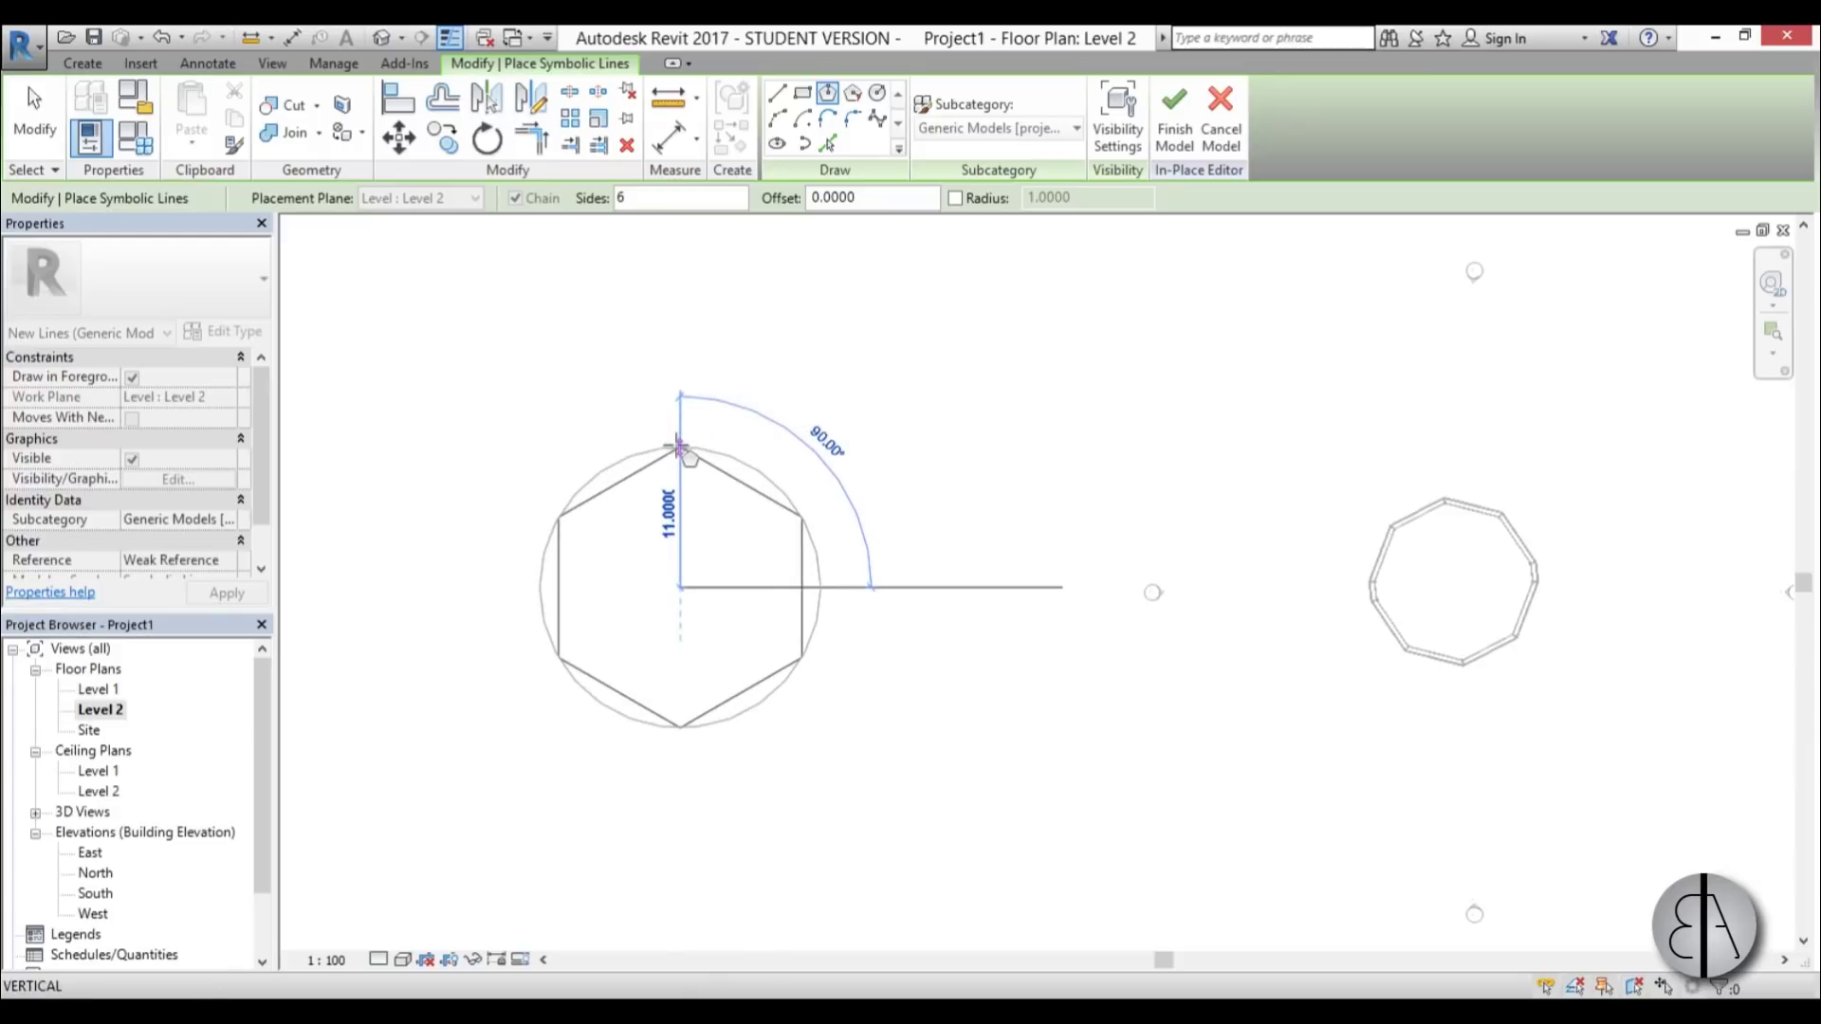
click(679, 444)
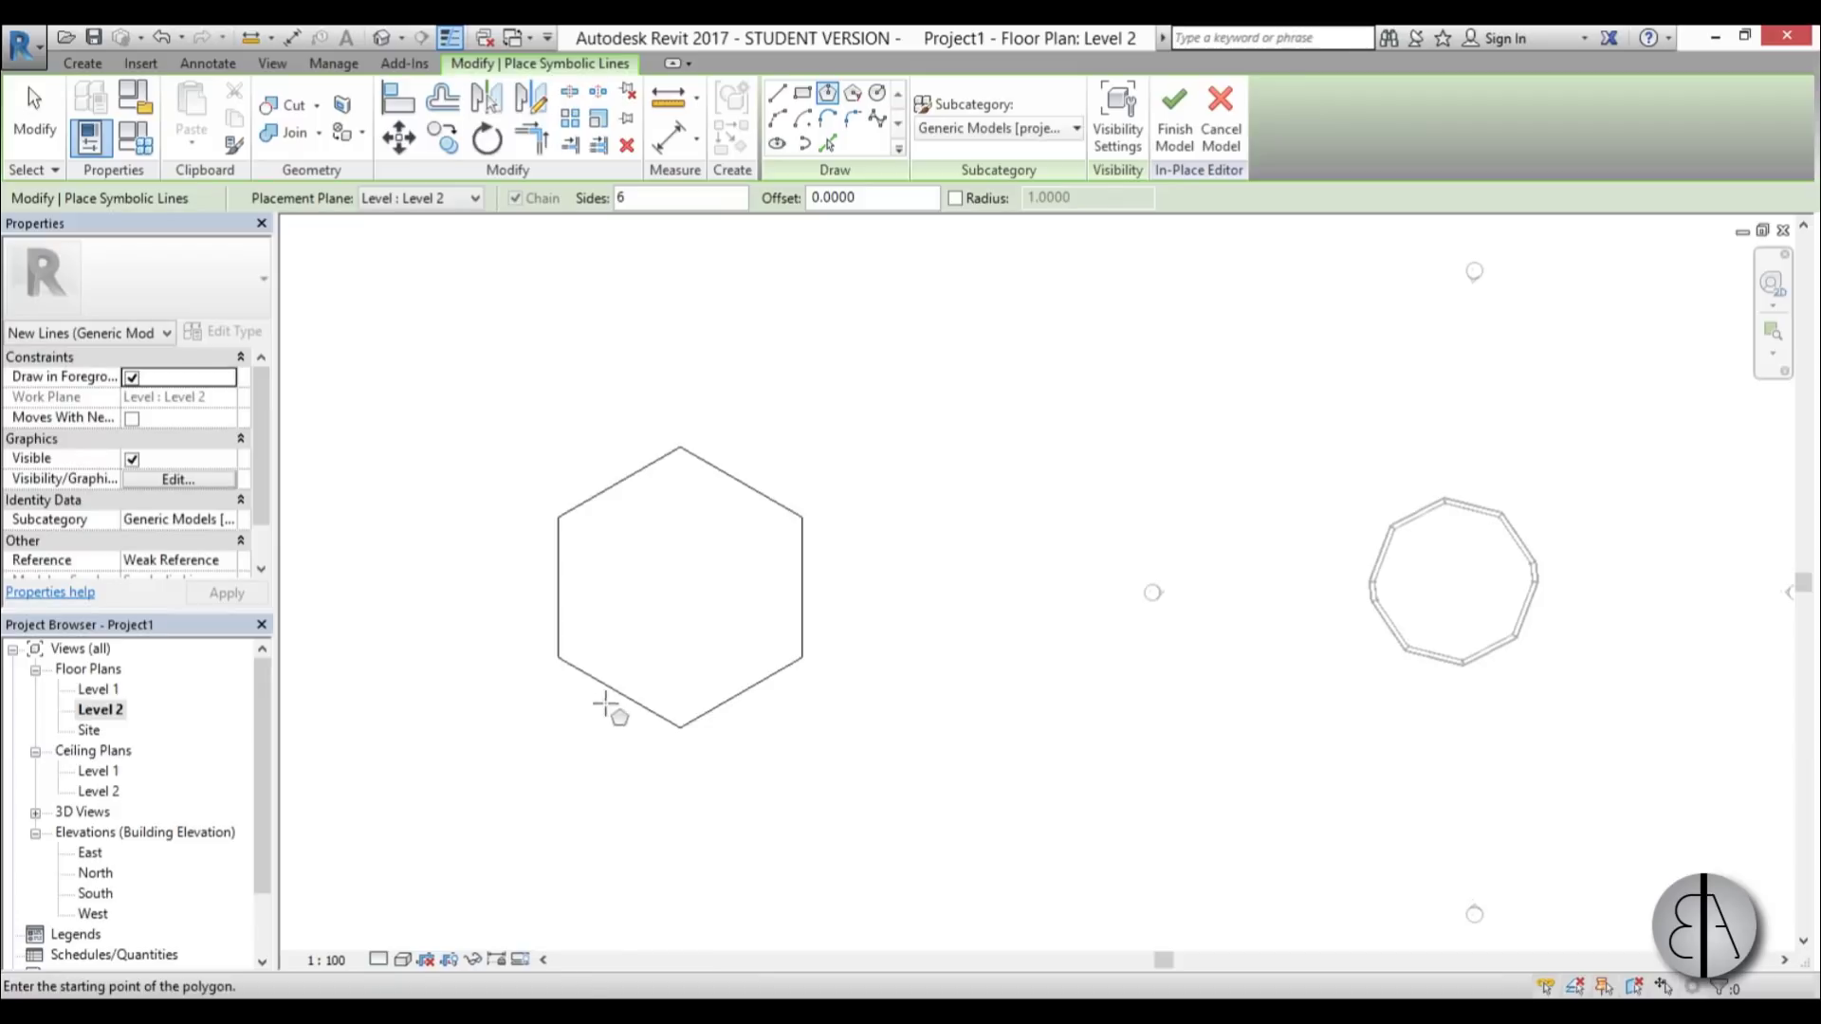
- Draw a vertical symbolic line joining the hexagon's lowest and highest vertices
scroll(777, 517, up, 2)
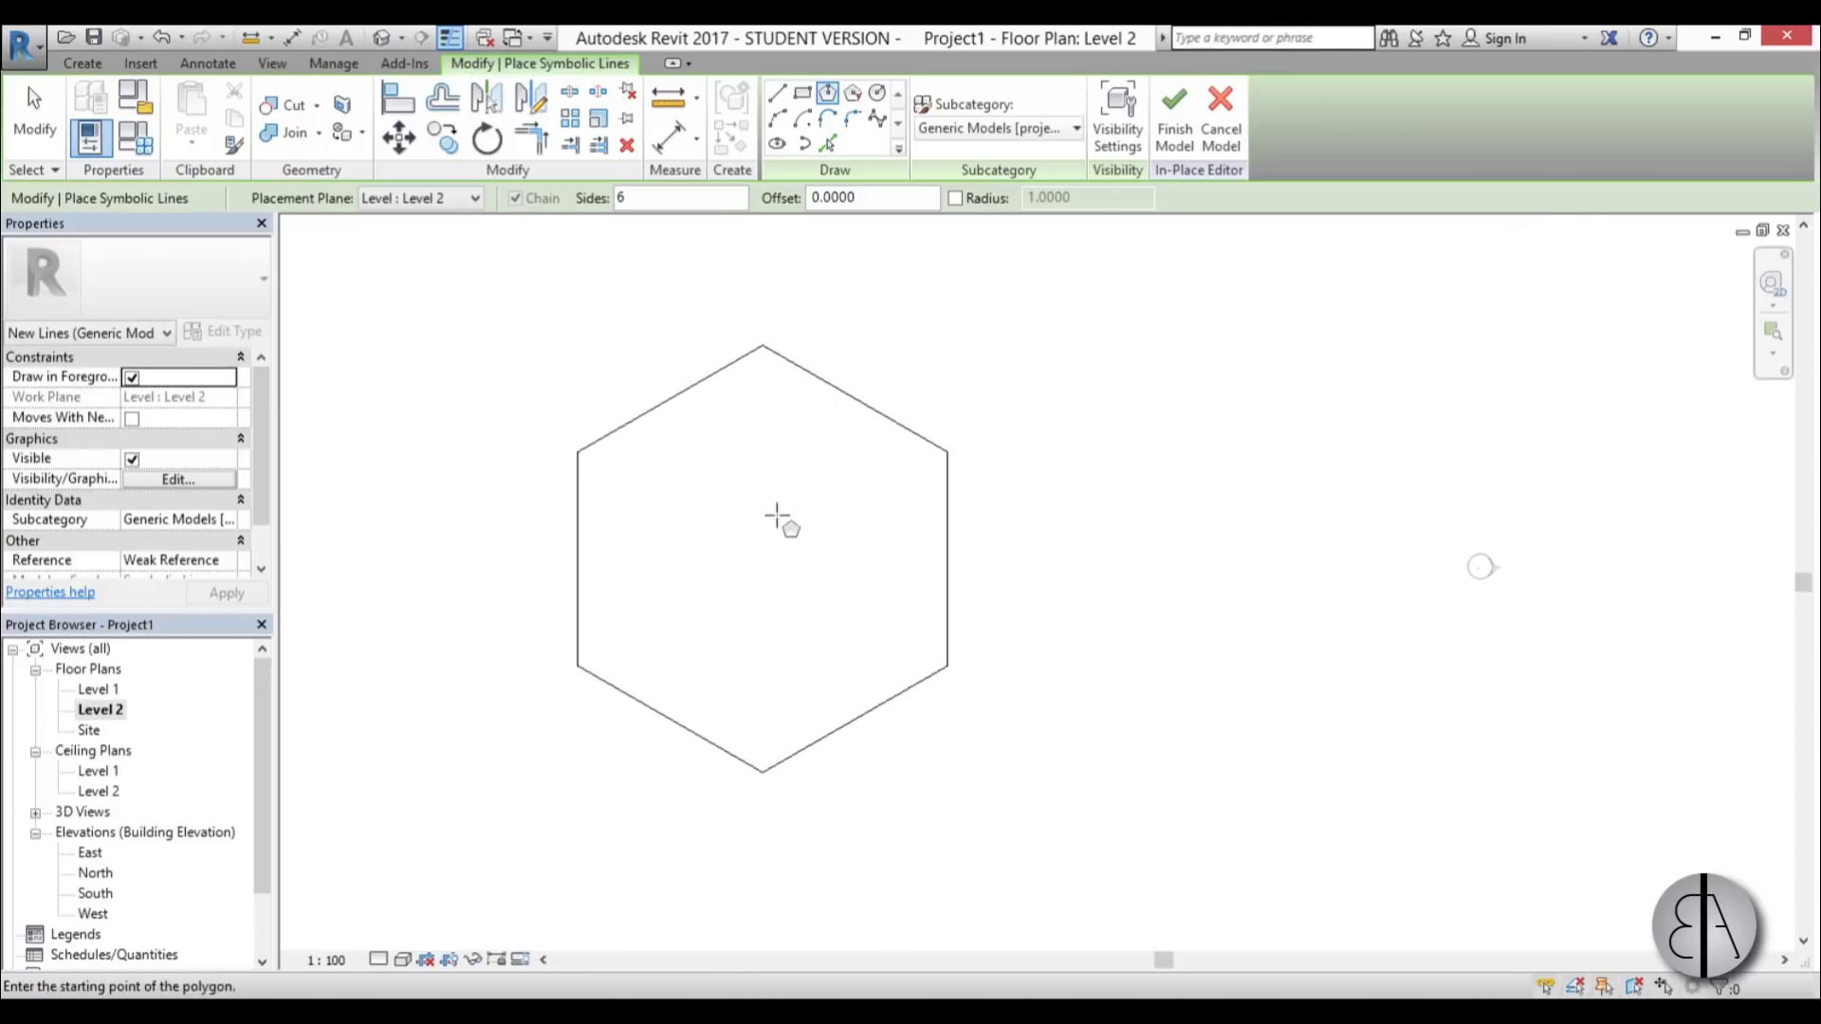
click(876, 95)
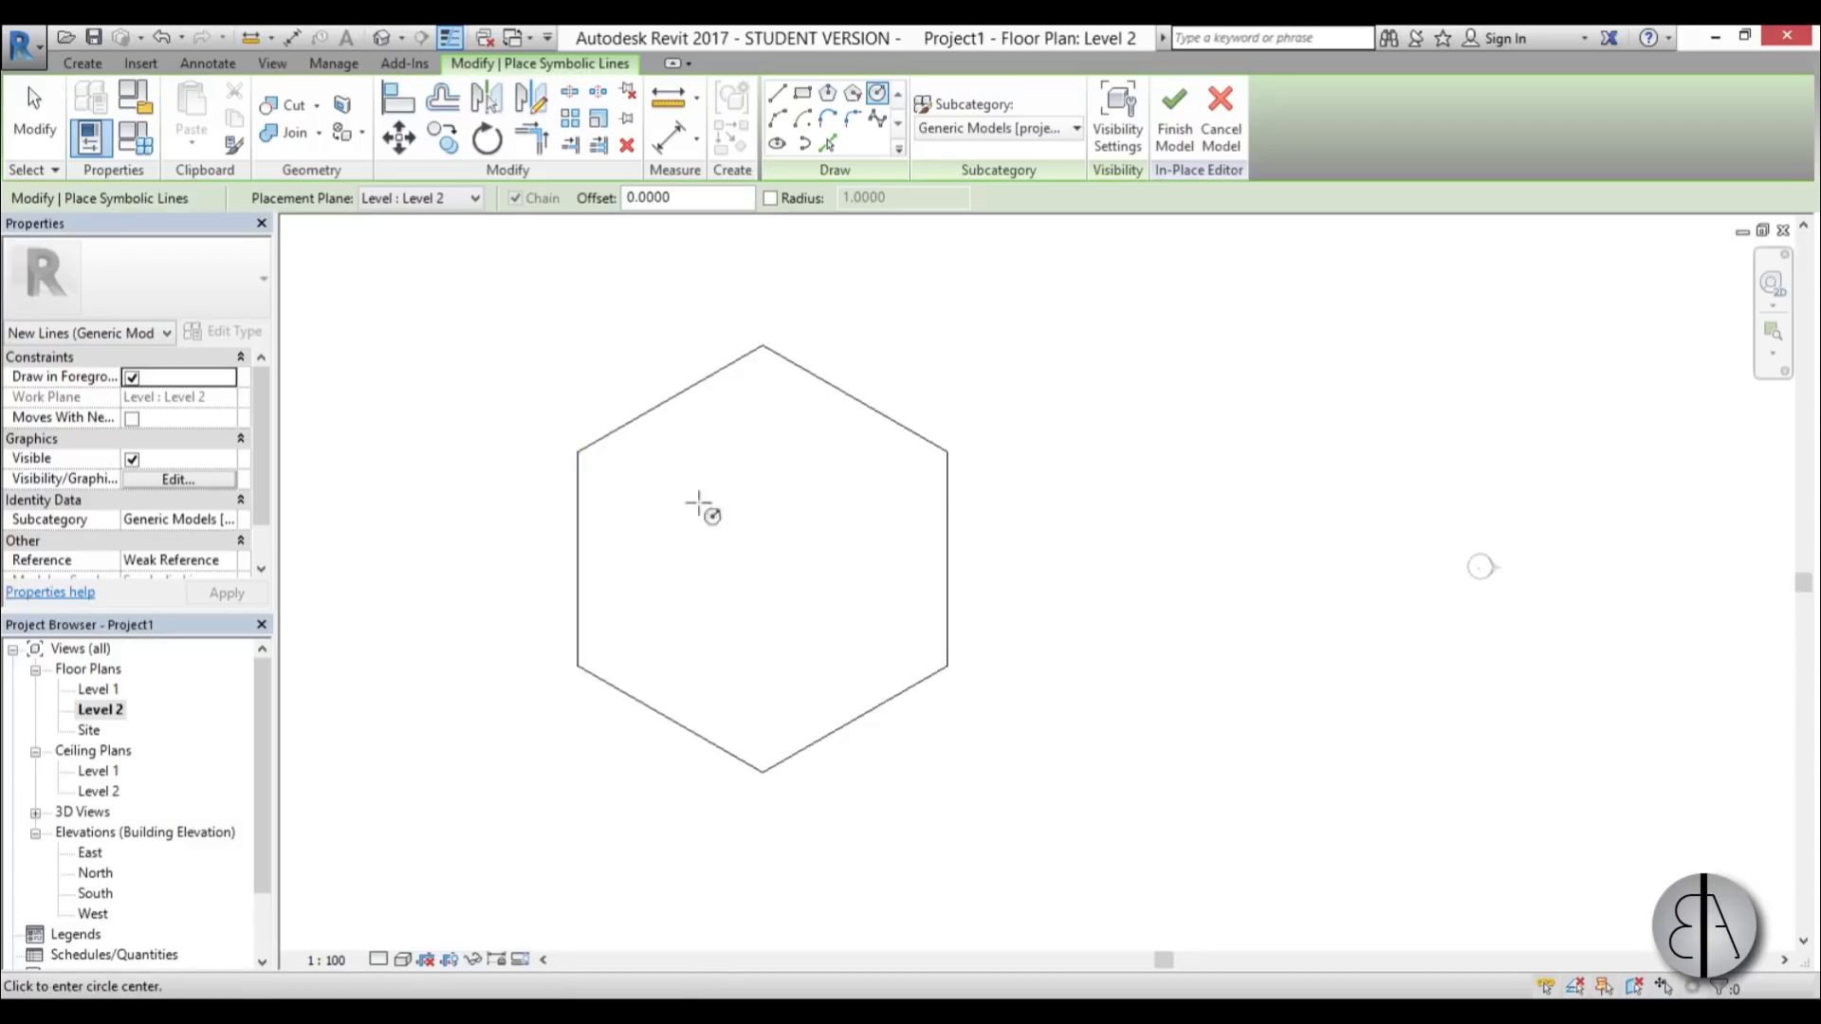
key(l)
key(i)
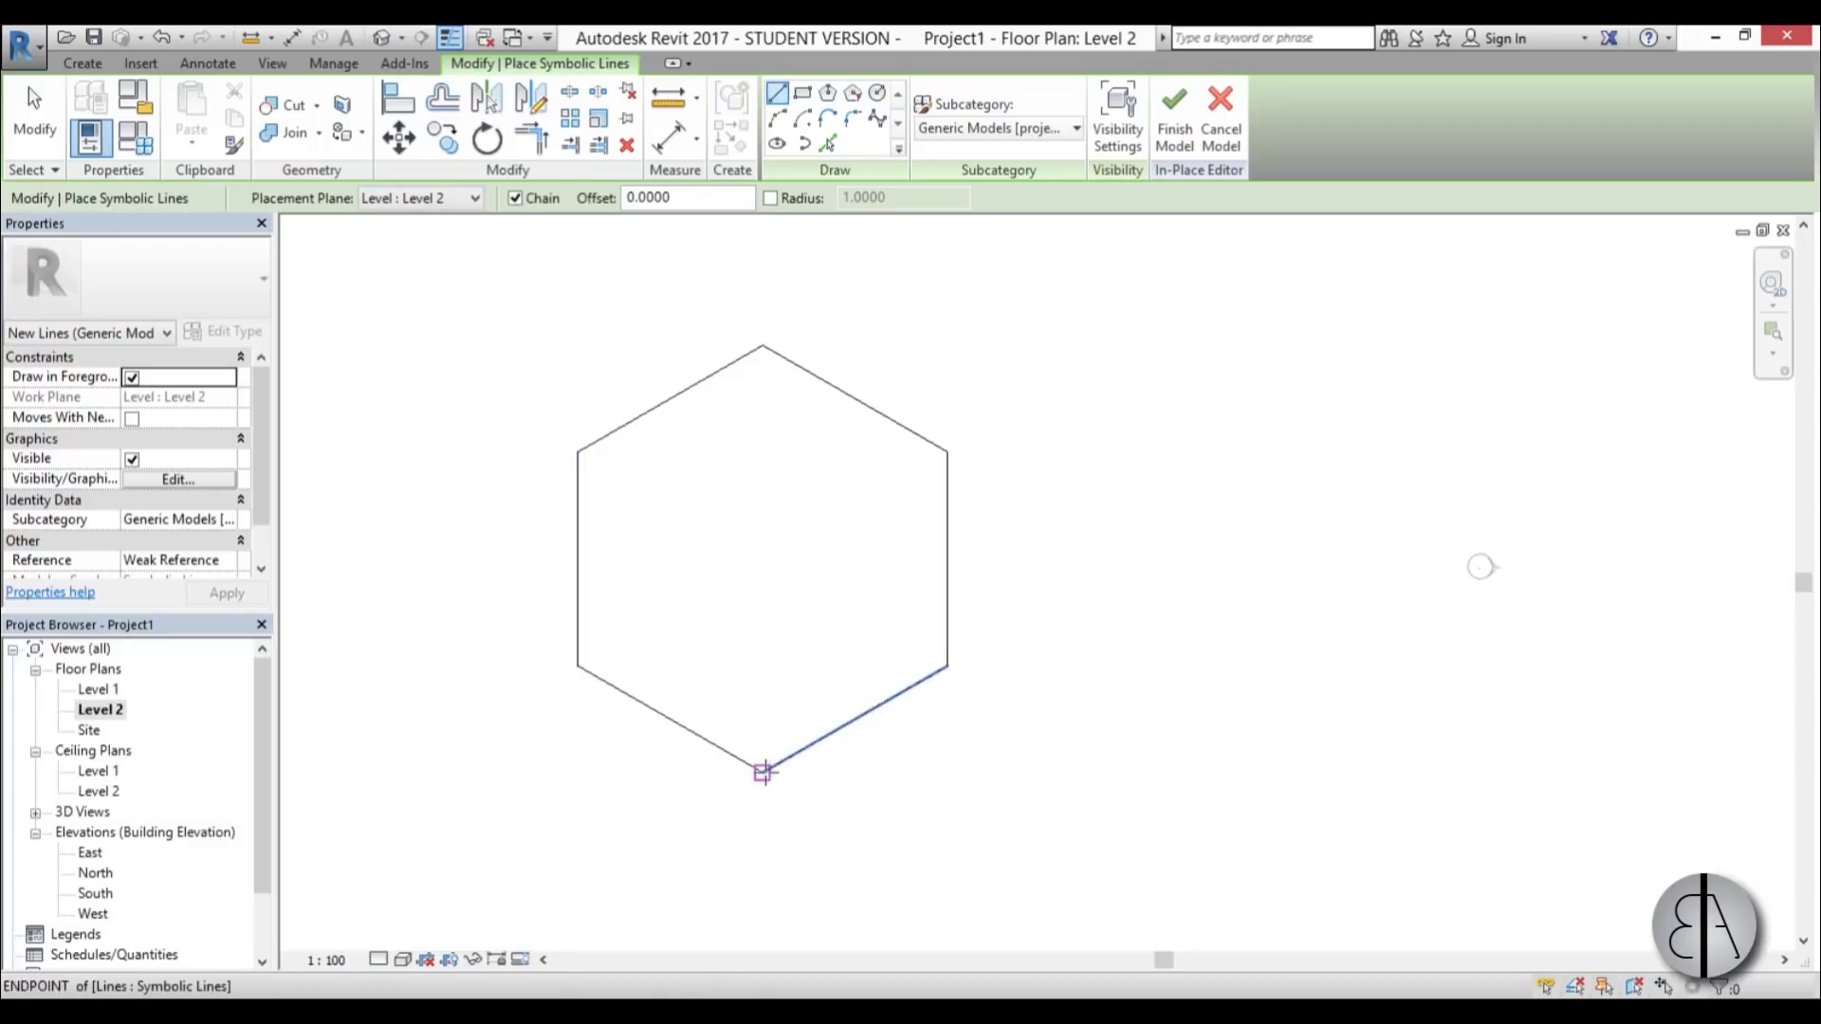
click(763, 771)
click(763, 346)
key(Escape)
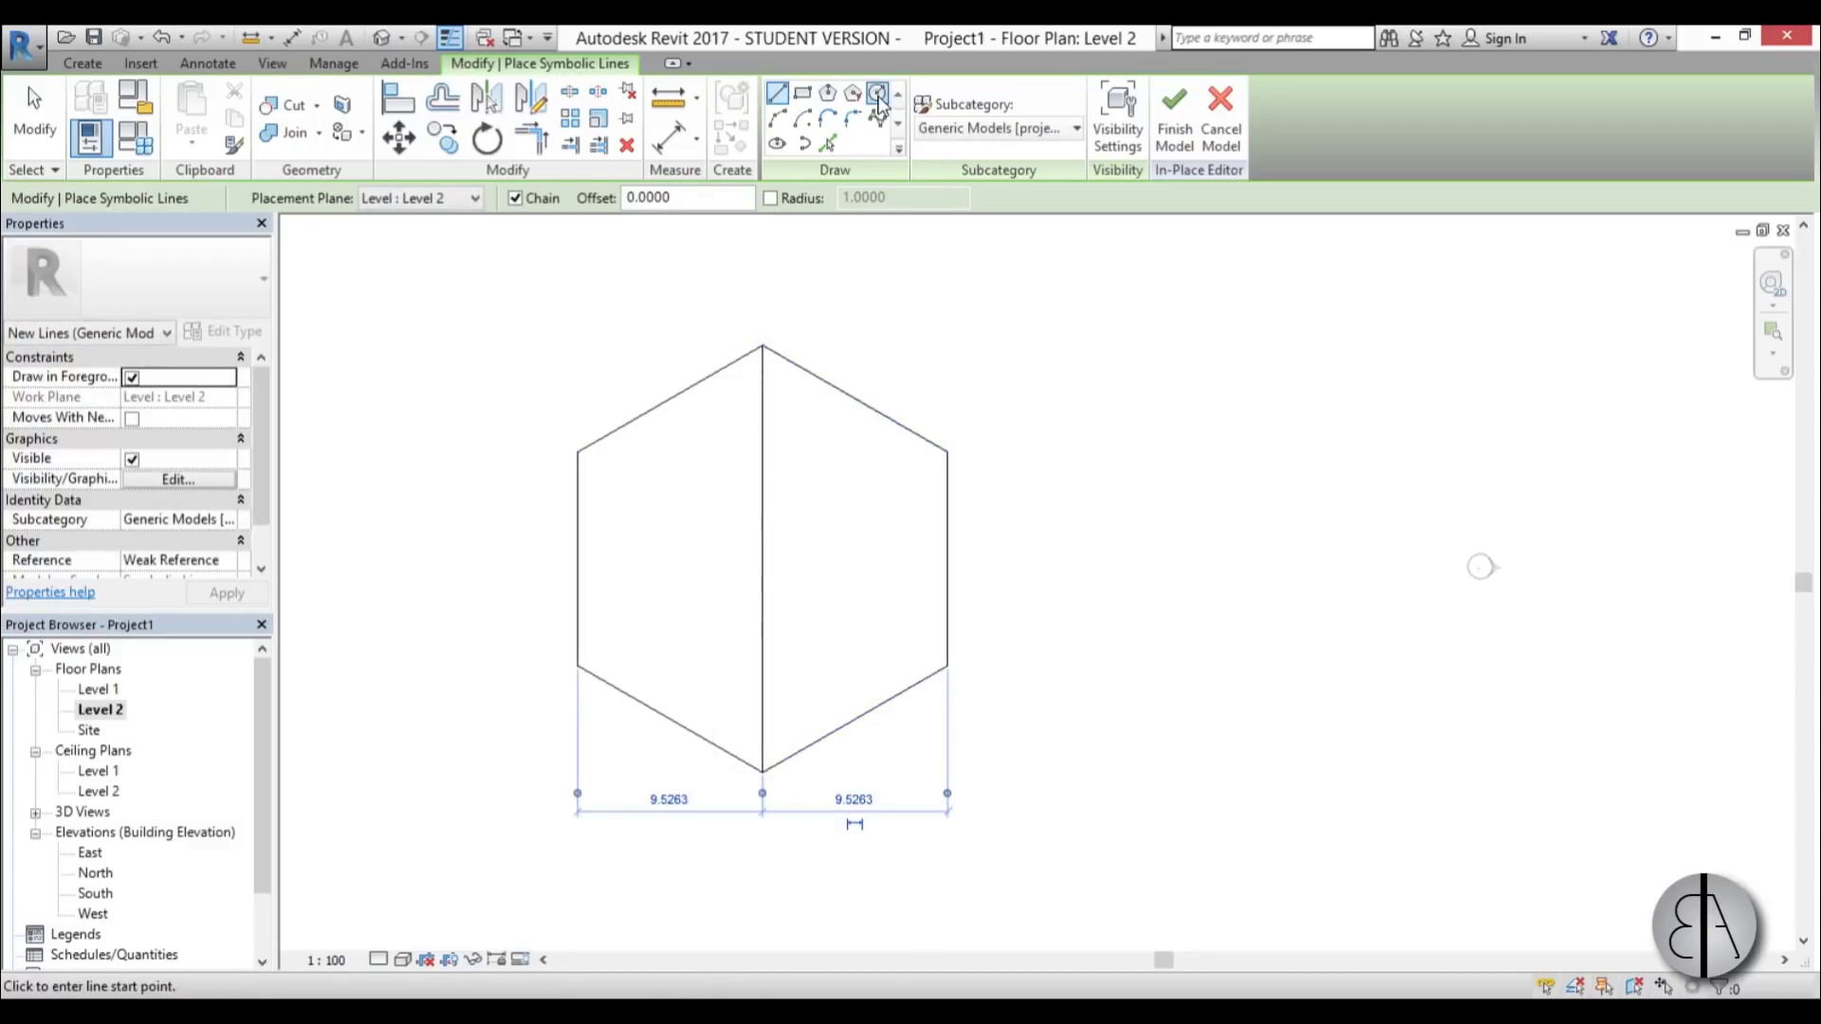
- Draw a symbolic-line circle centred on the vertical line's midpoint and passing through the hexagon's vertices, and end the command
click(877, 95)
click(763, 558)
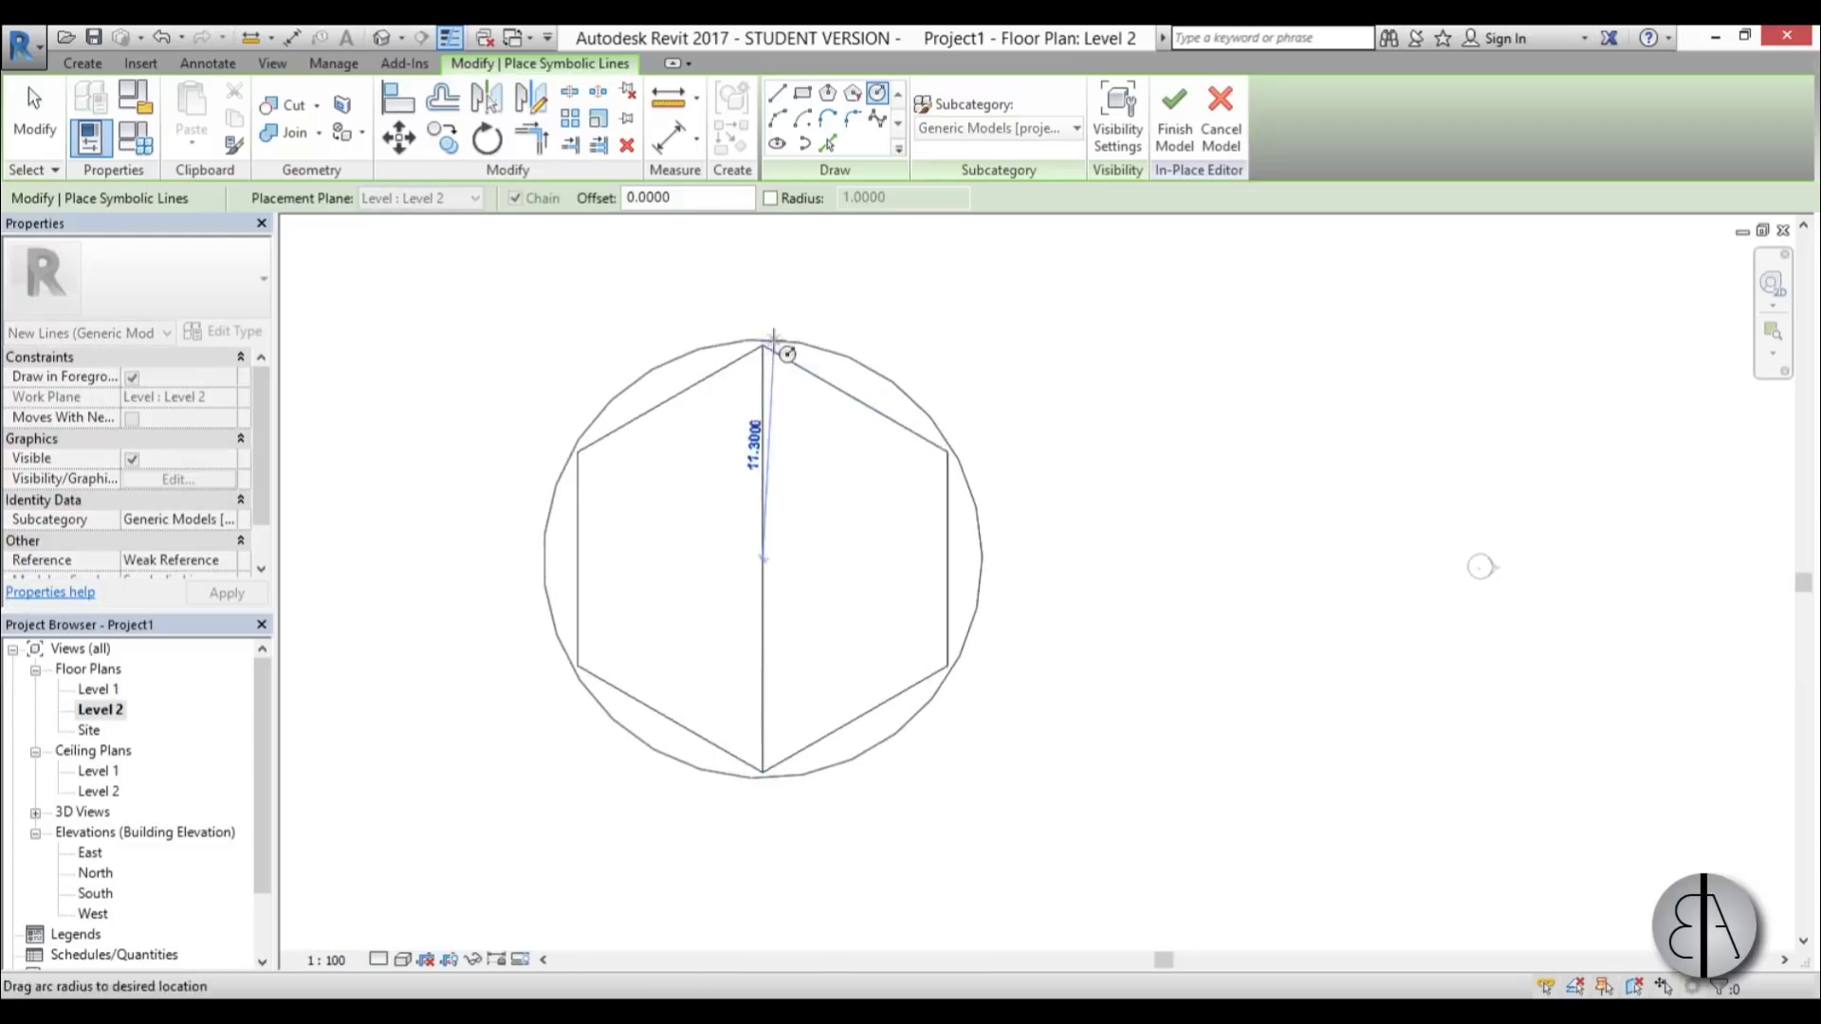
click(773, 339)
key(Escape)
key(Escape)
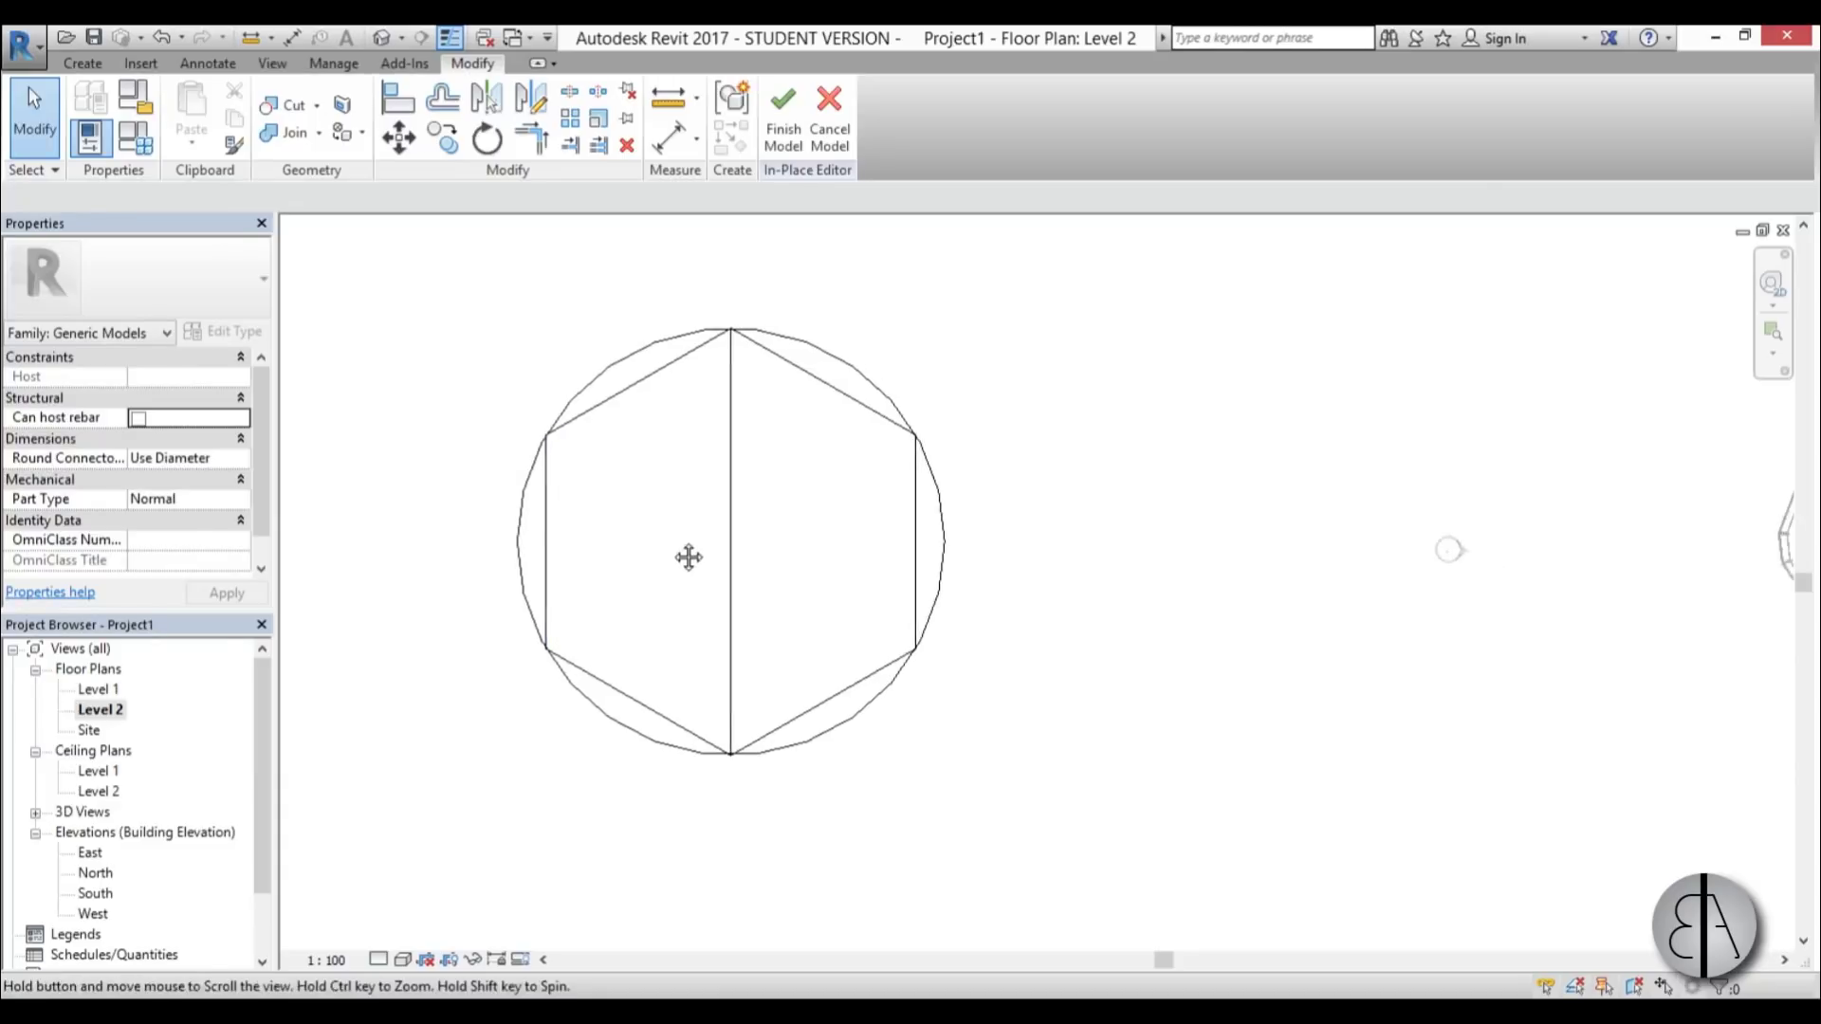
- Draw a horizontal symbolic line about 82 long from the circle's leftmost point through its centre to beyond the existing dome
scroll(670, 564, down, 2)
scroll(699, 503, up, 1)
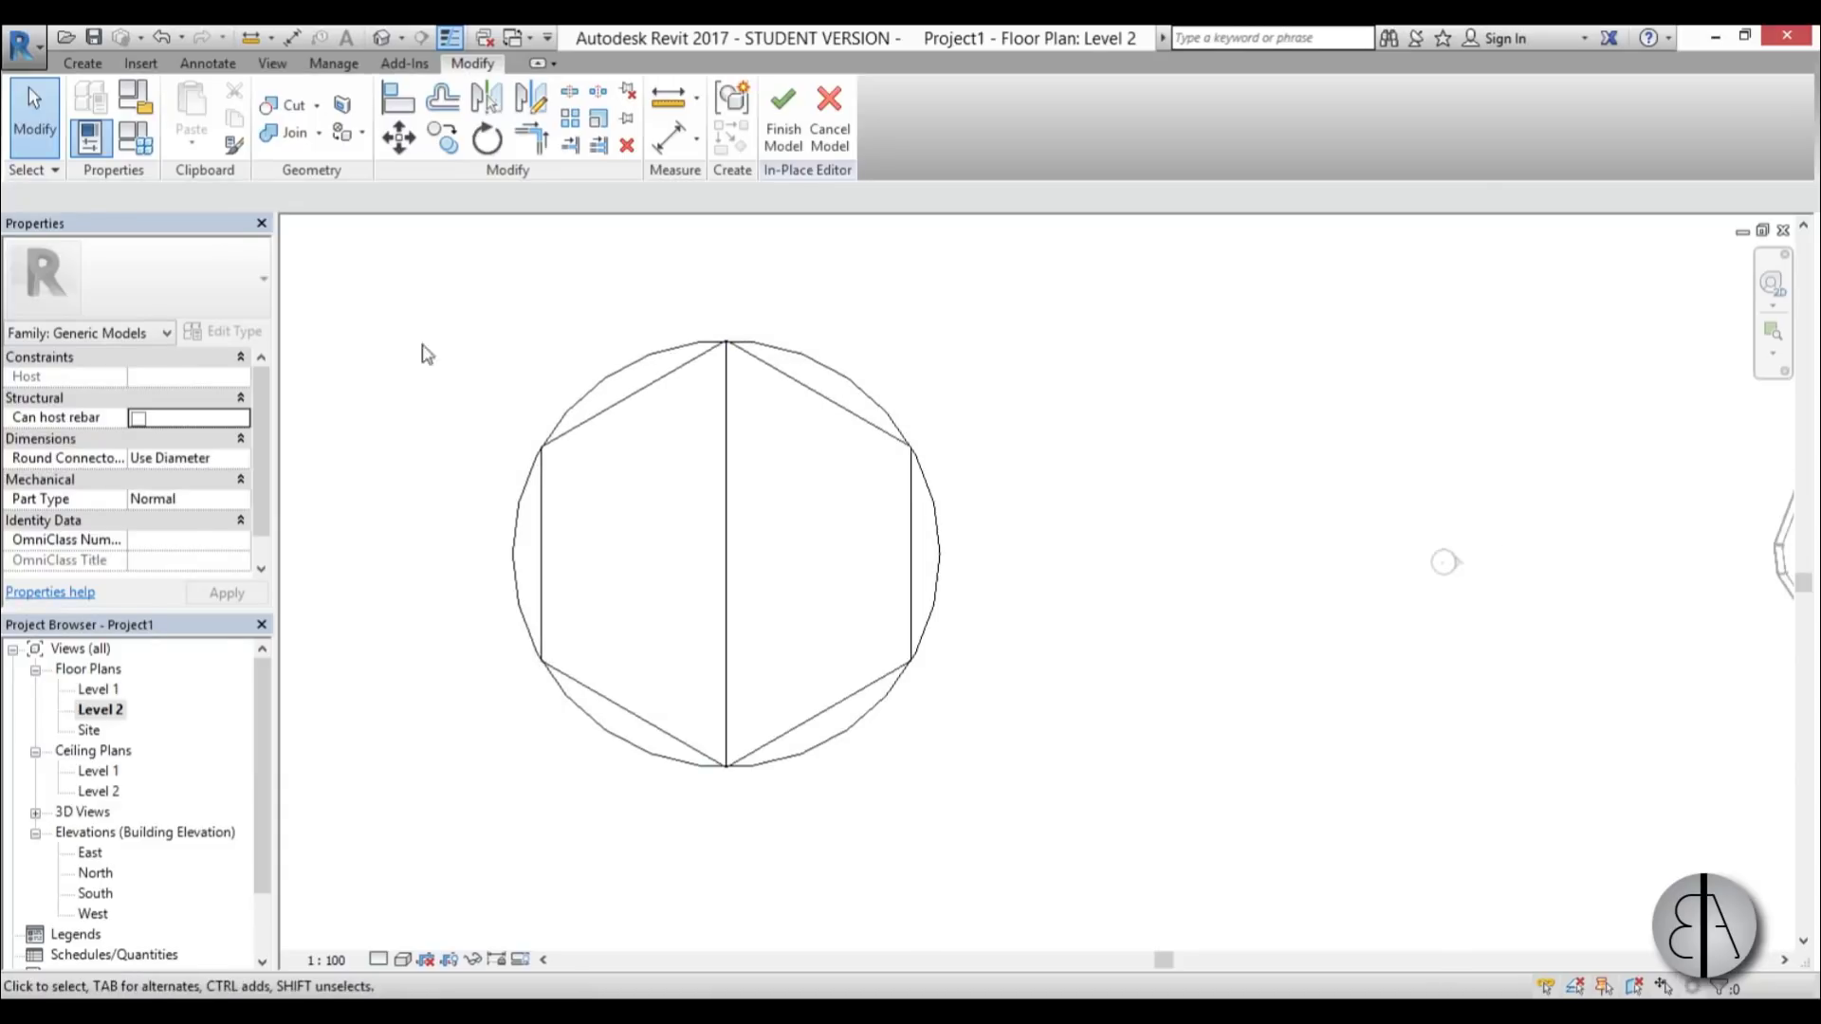
scroll(626, 572, up, 1)
scroll(626, 572, up, 1)
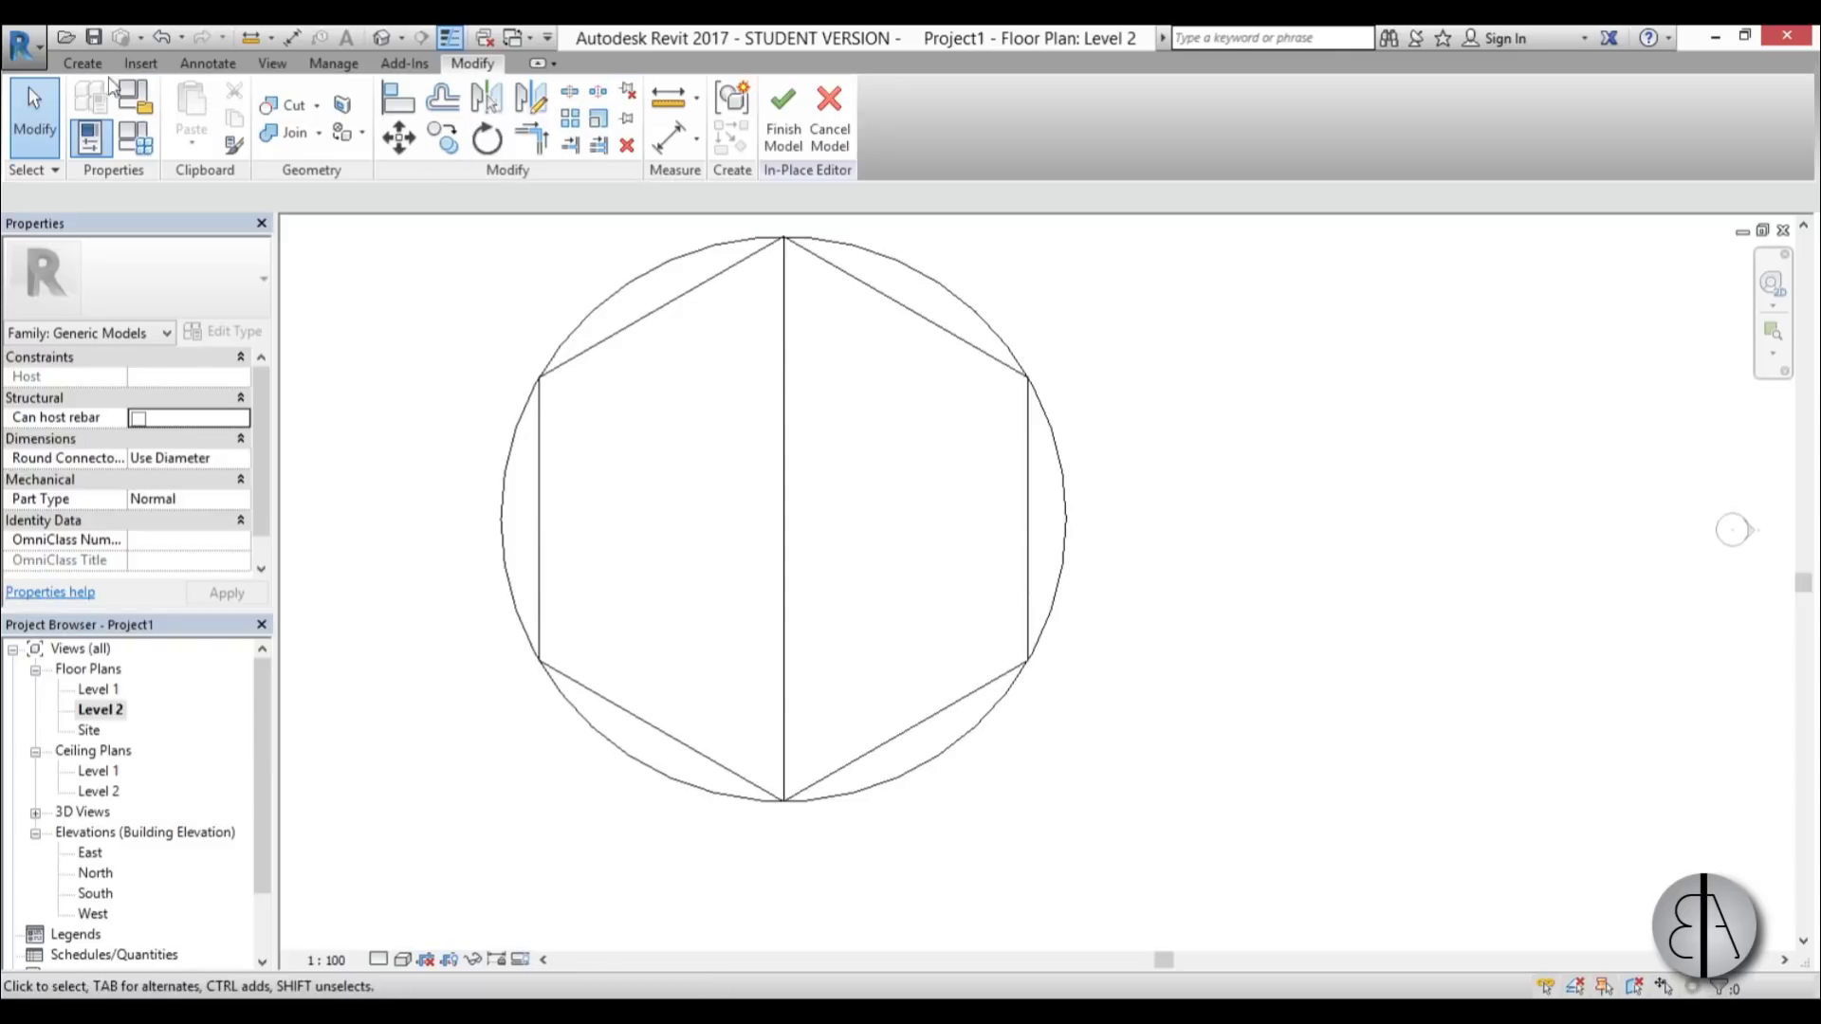
click(83, 64)
click(211, 64)
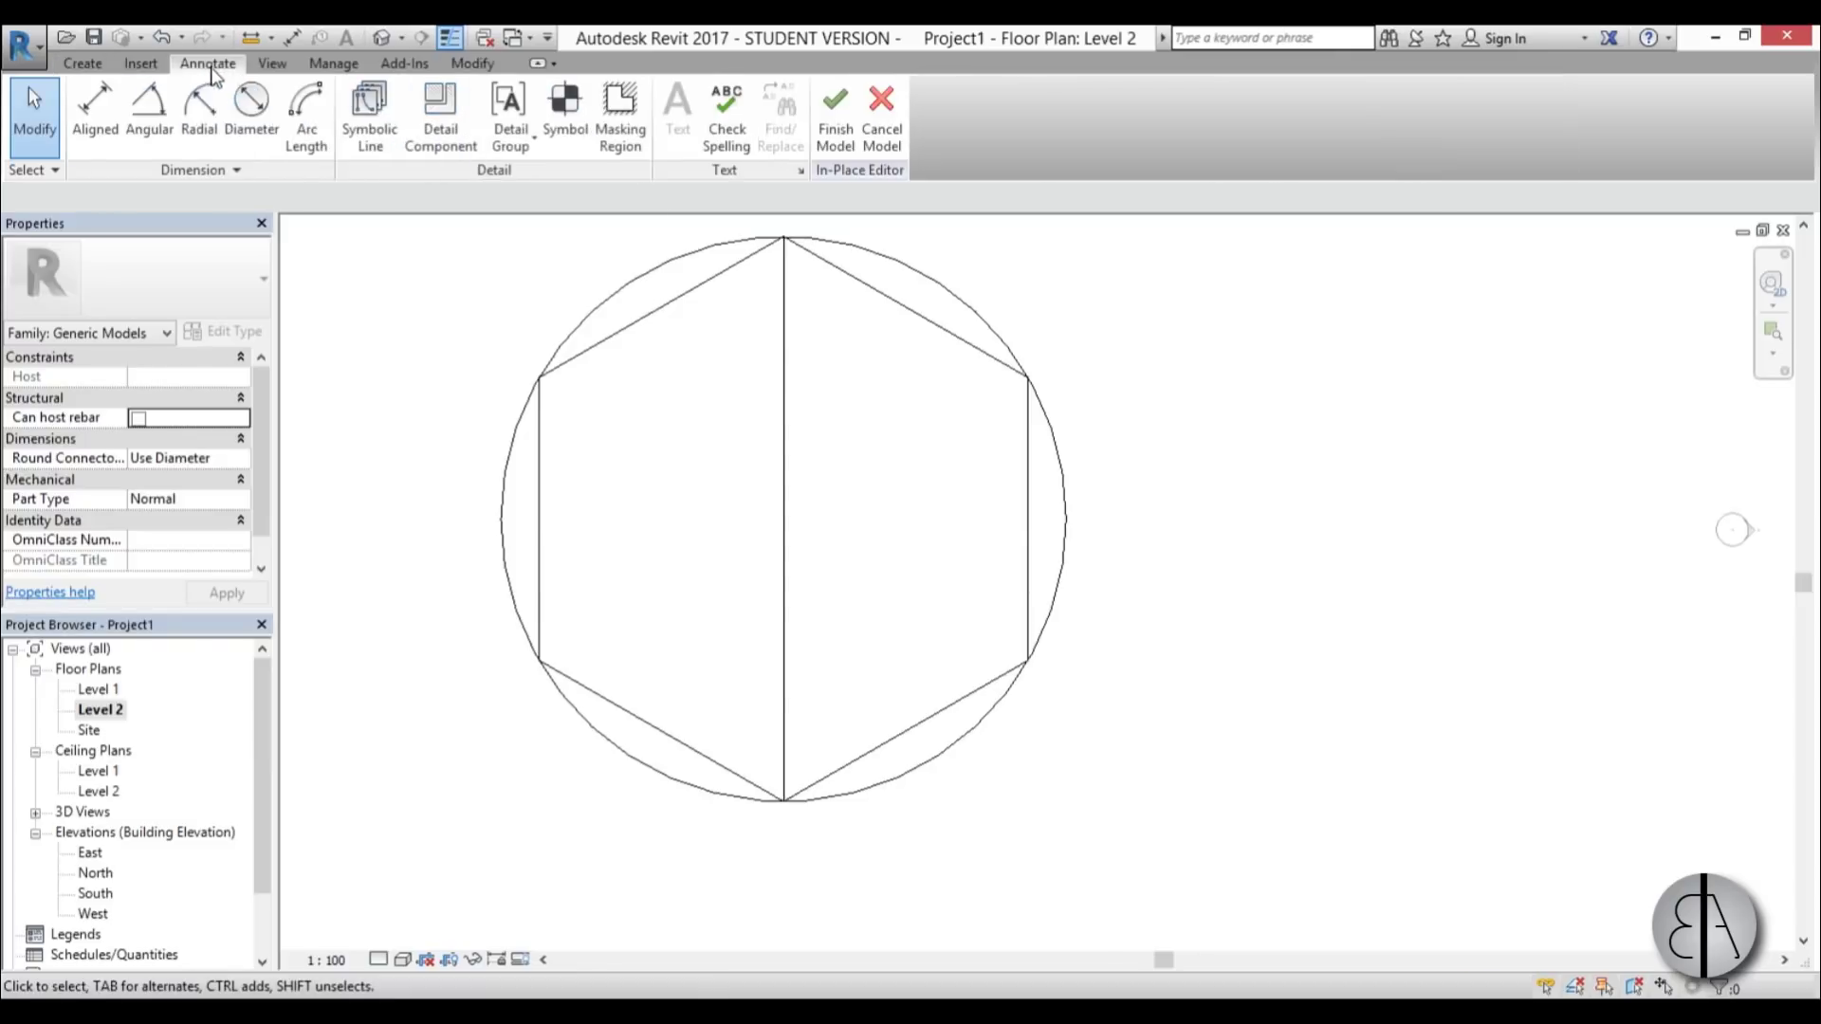
click(366, 109)
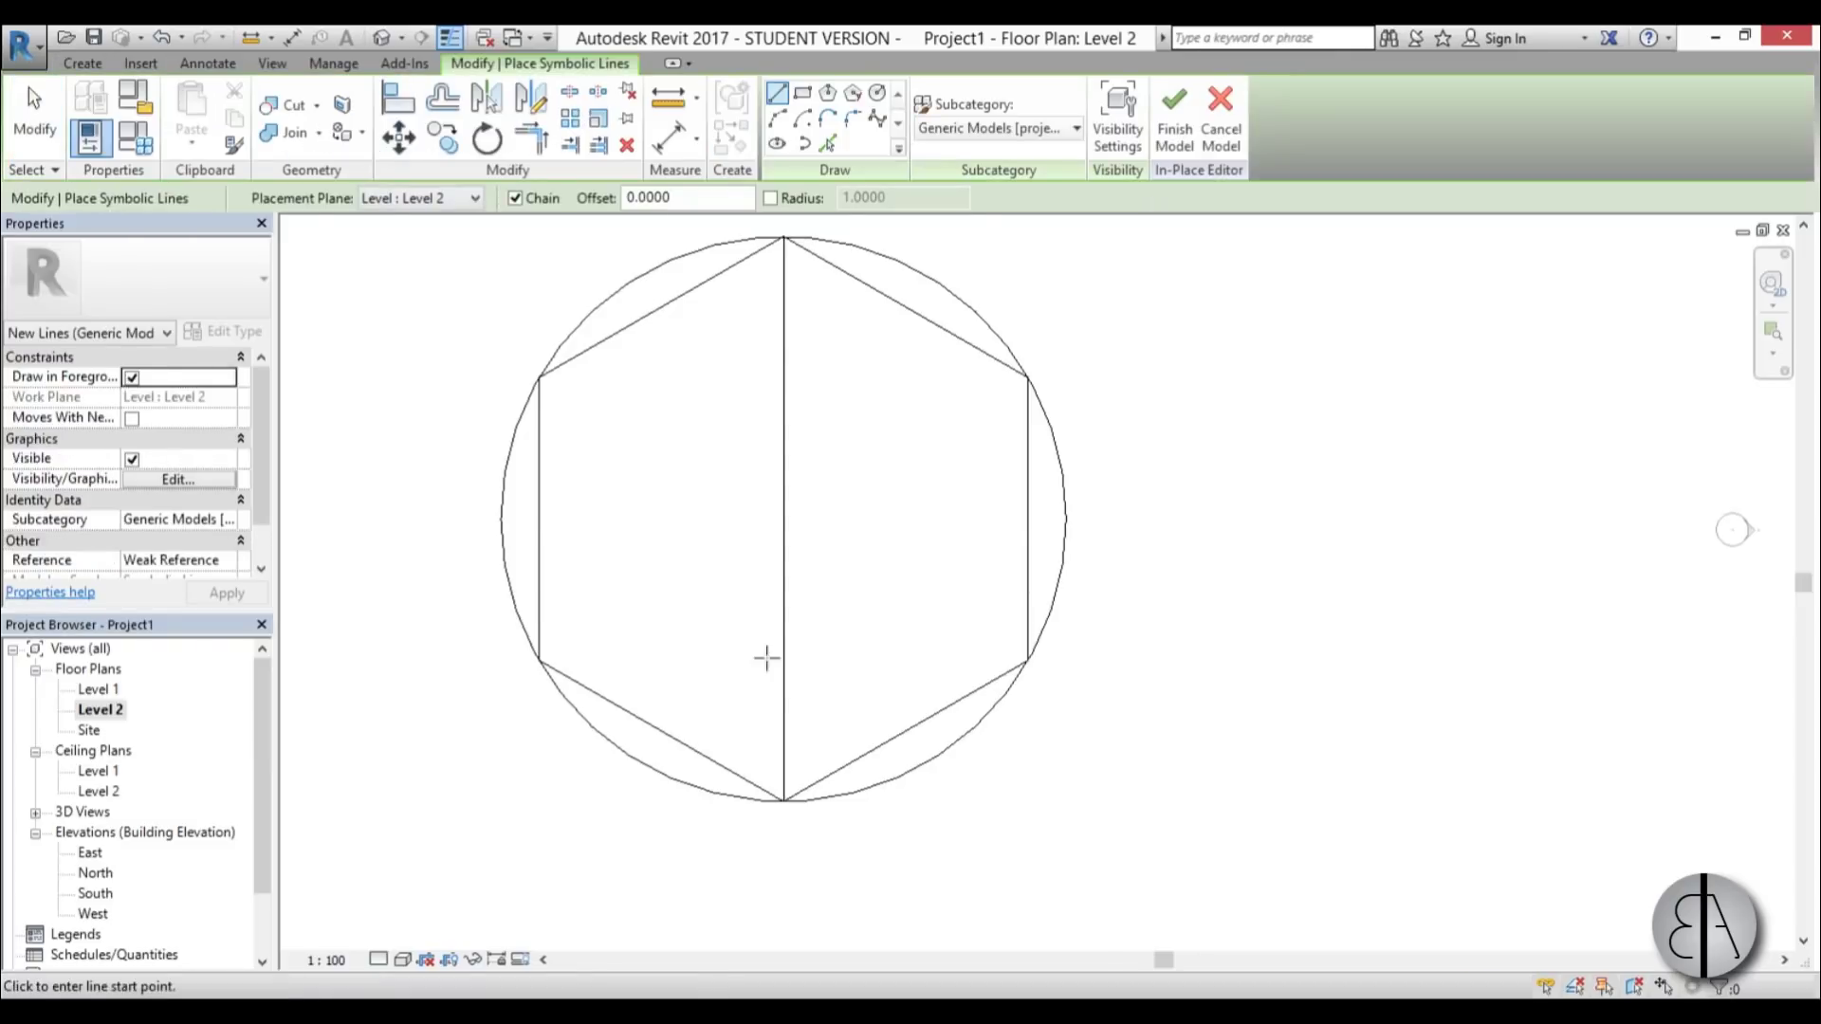
click(502, 519)
scroll(504, 519, down, 3)
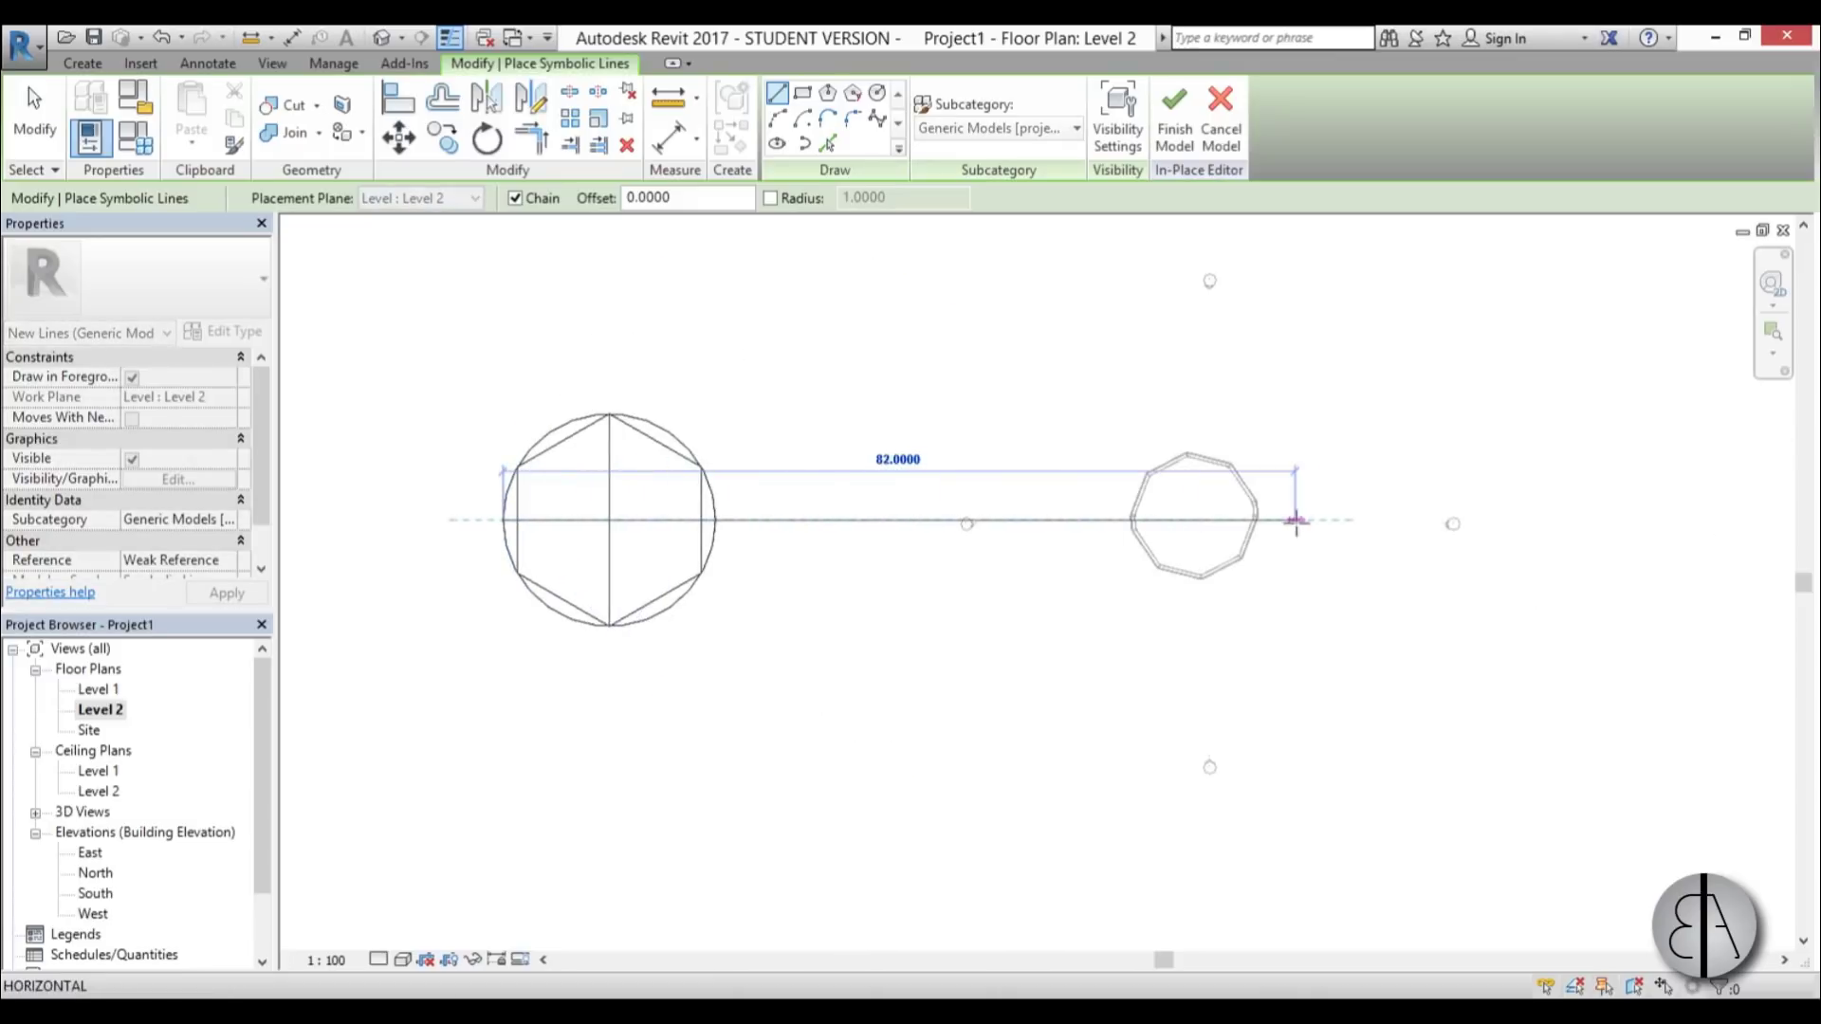
click(1299, 519)
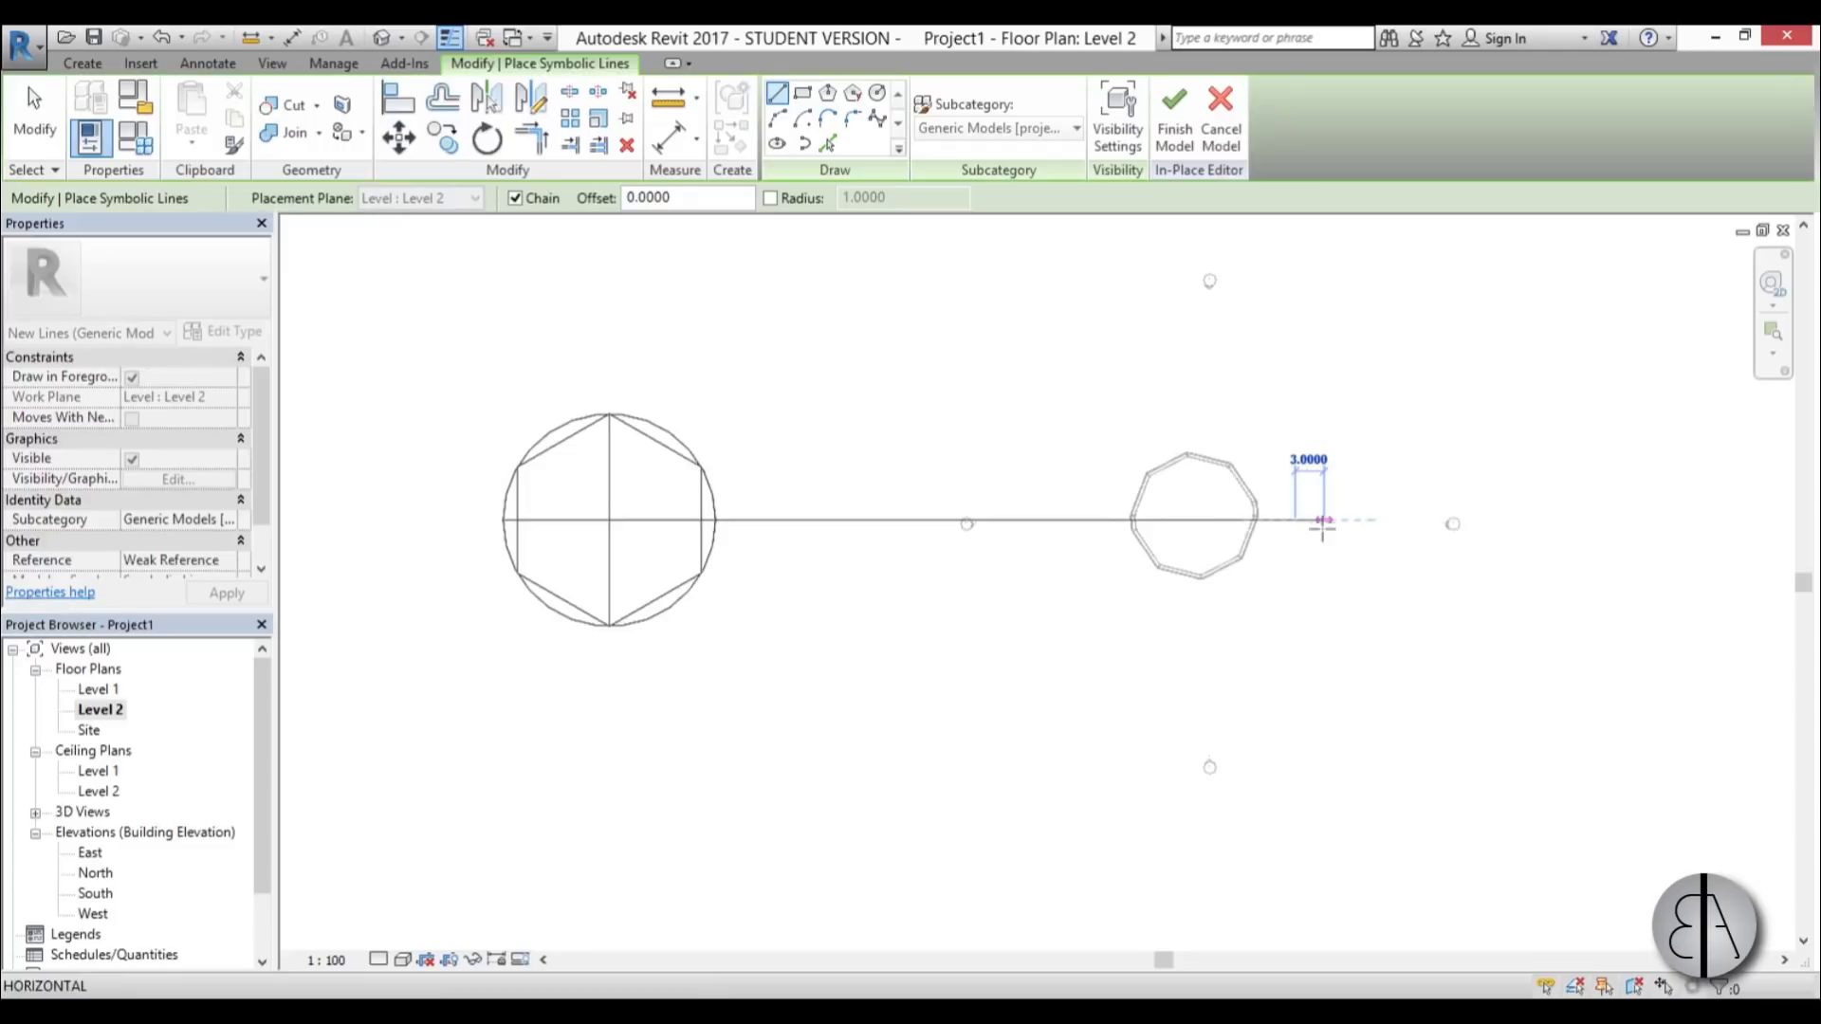
key(Escape)
key(Escape)
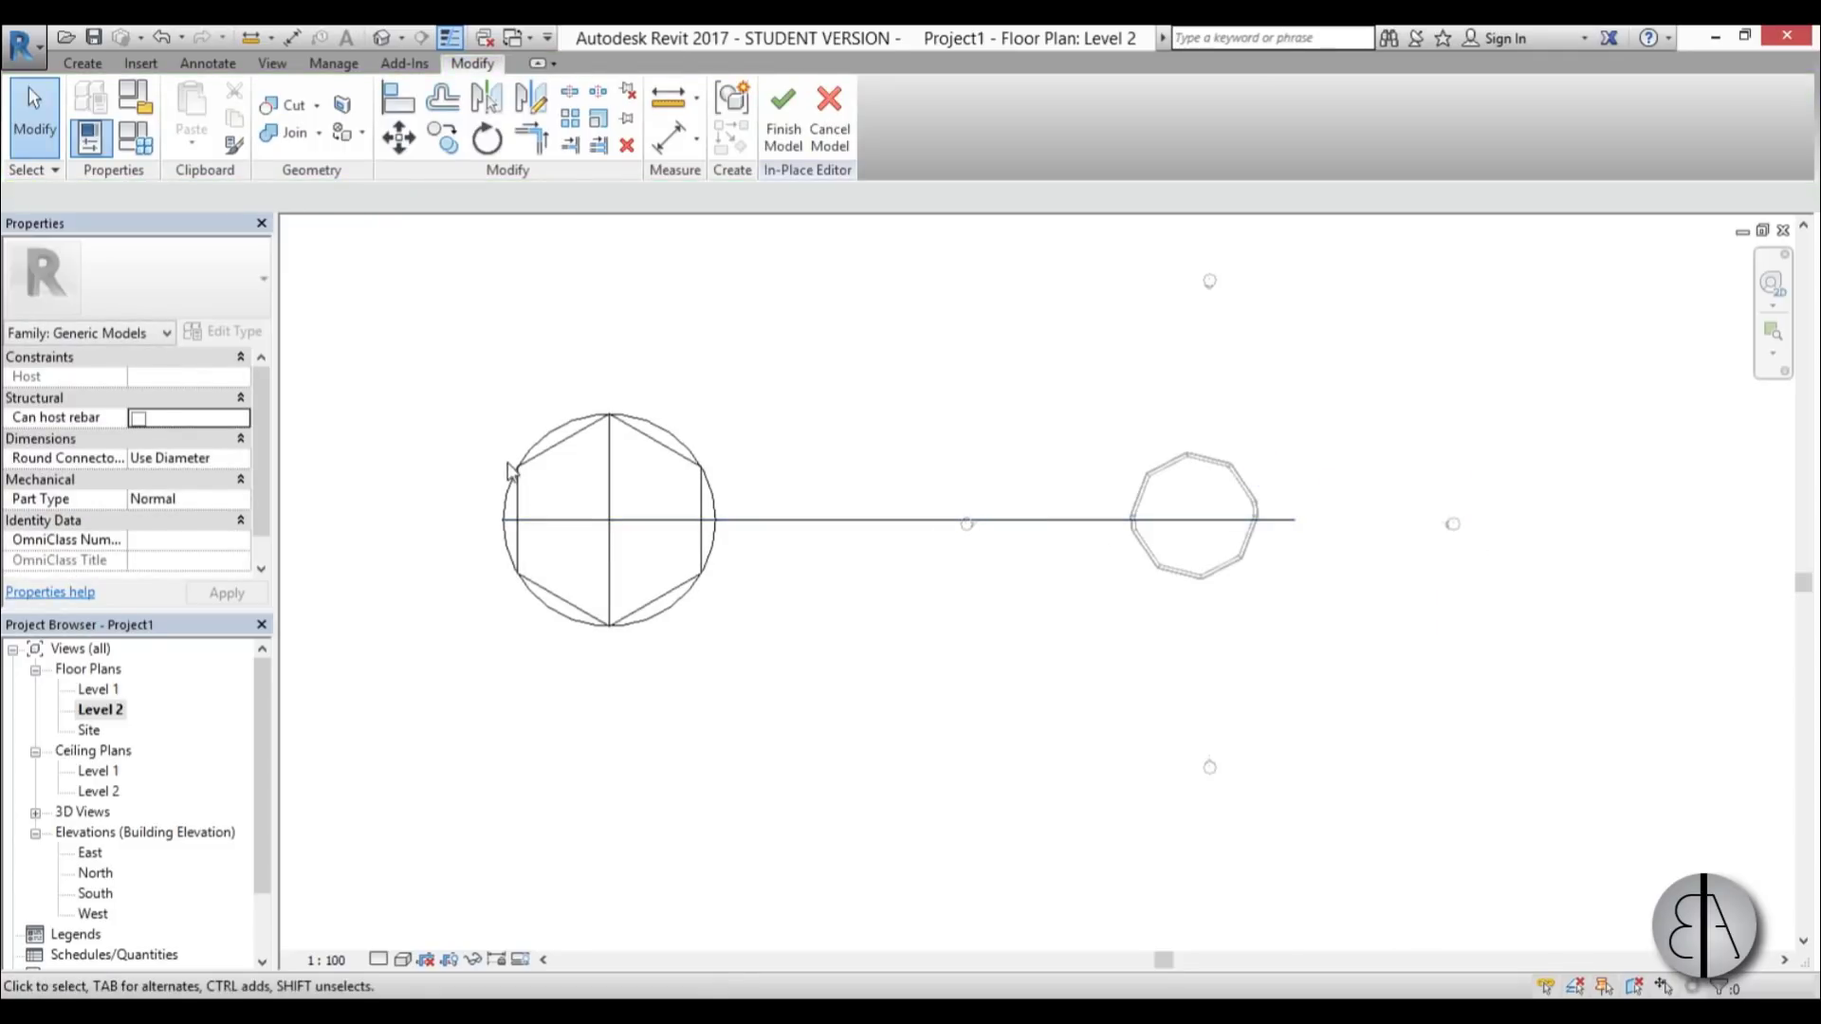
- Draw a large symbolic-line circle centred on the horizontal line's far end through the hexagon's upper-left vertex, with a radius of about 80.7
scroll(566, 574, up, 1)
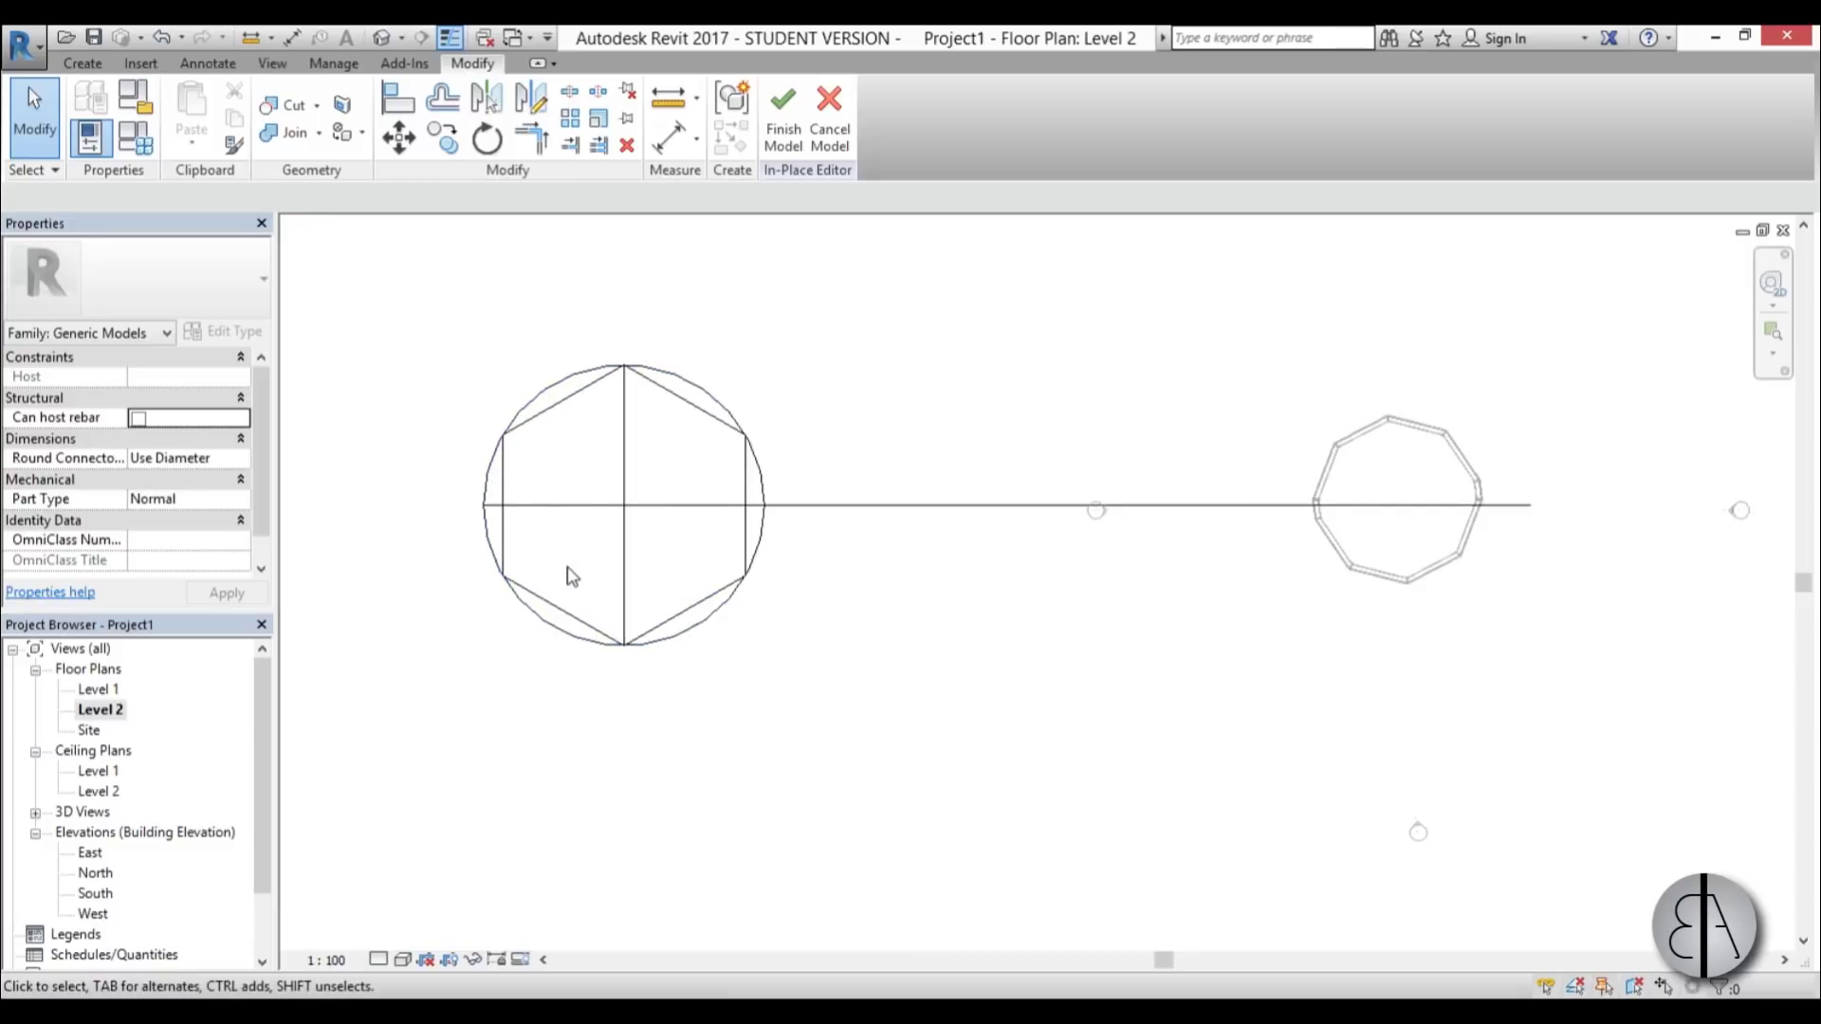
scroll(529, 500, up, 1)
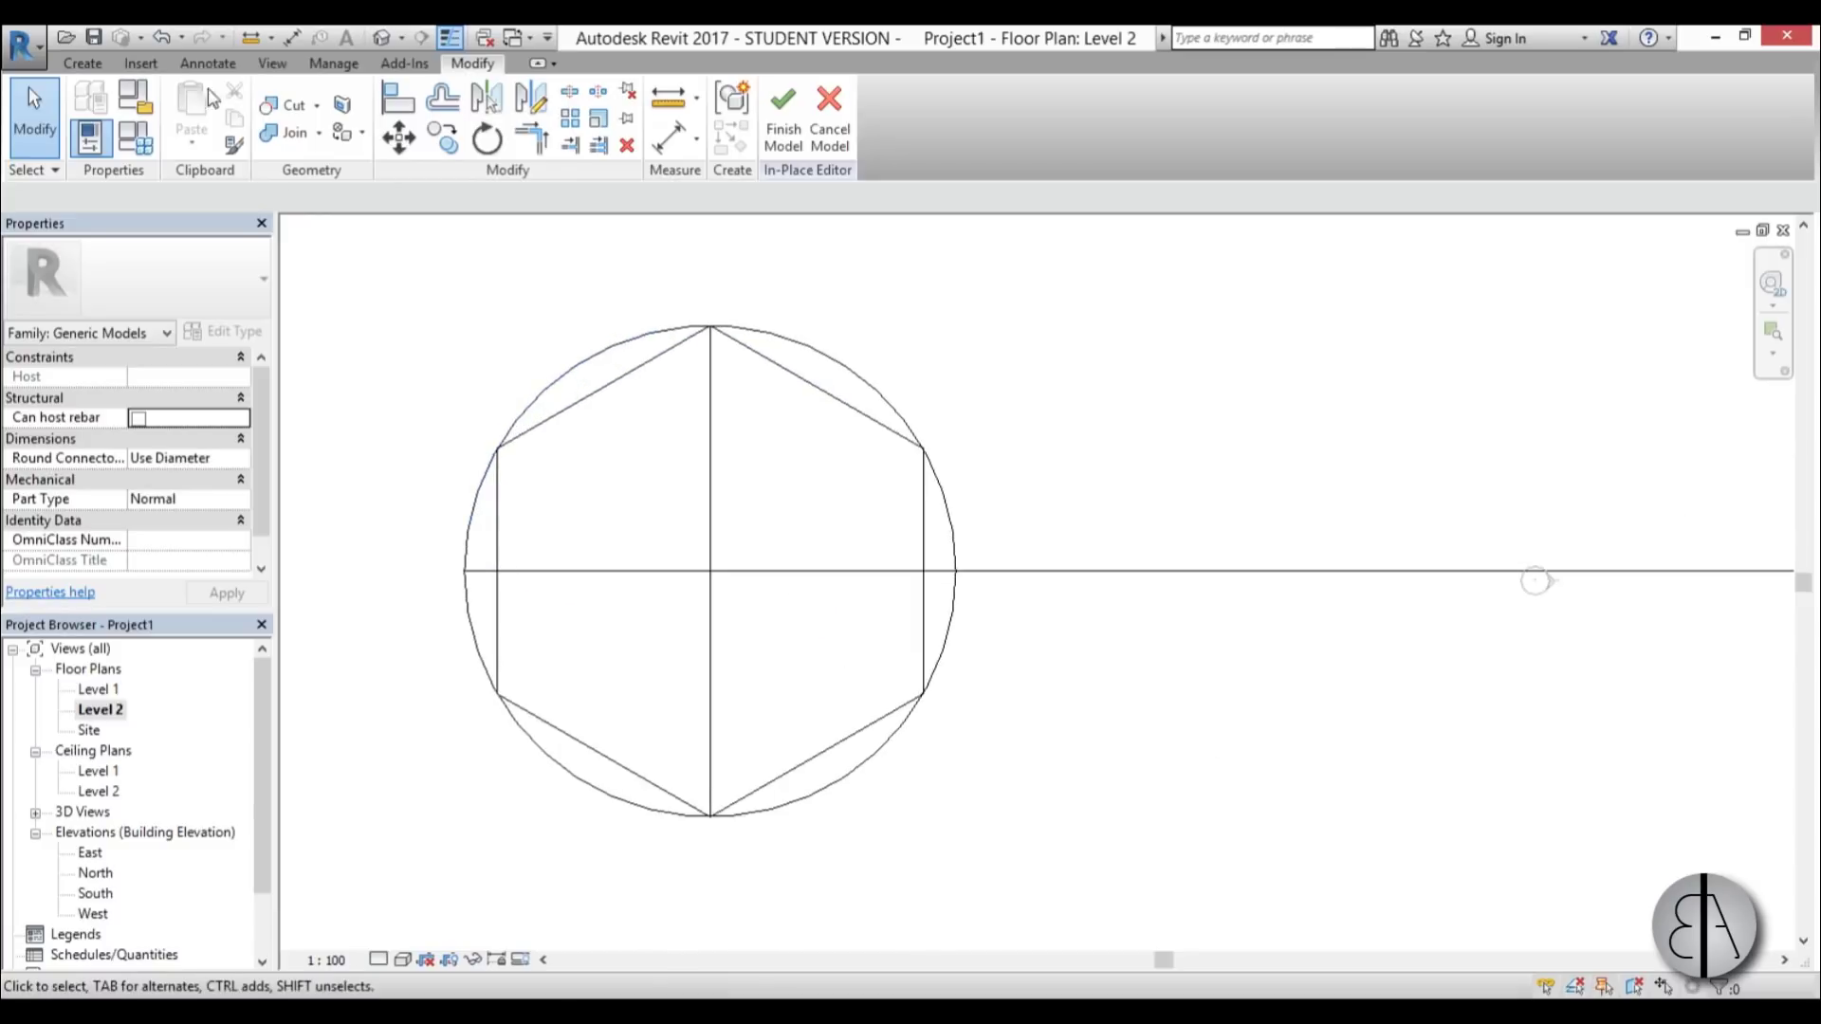
click(208, 64)
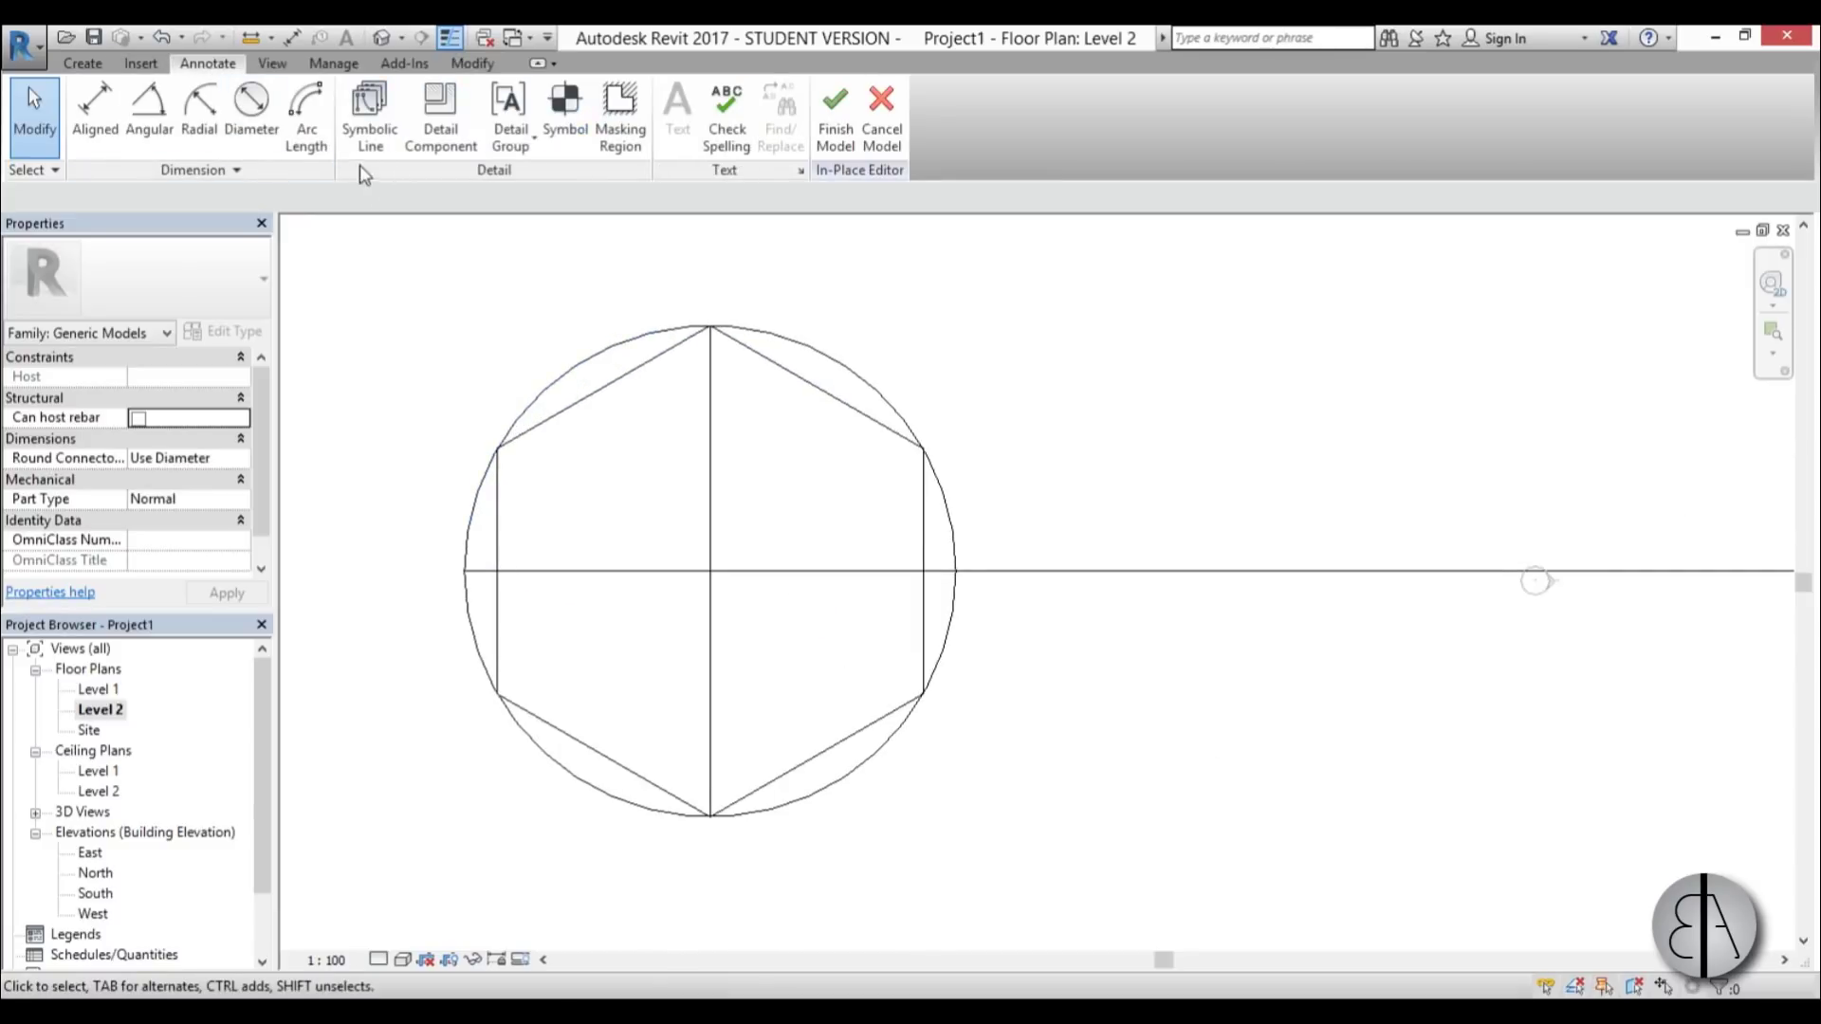
click(373, 137)
scroll(393, 282, down, 2)
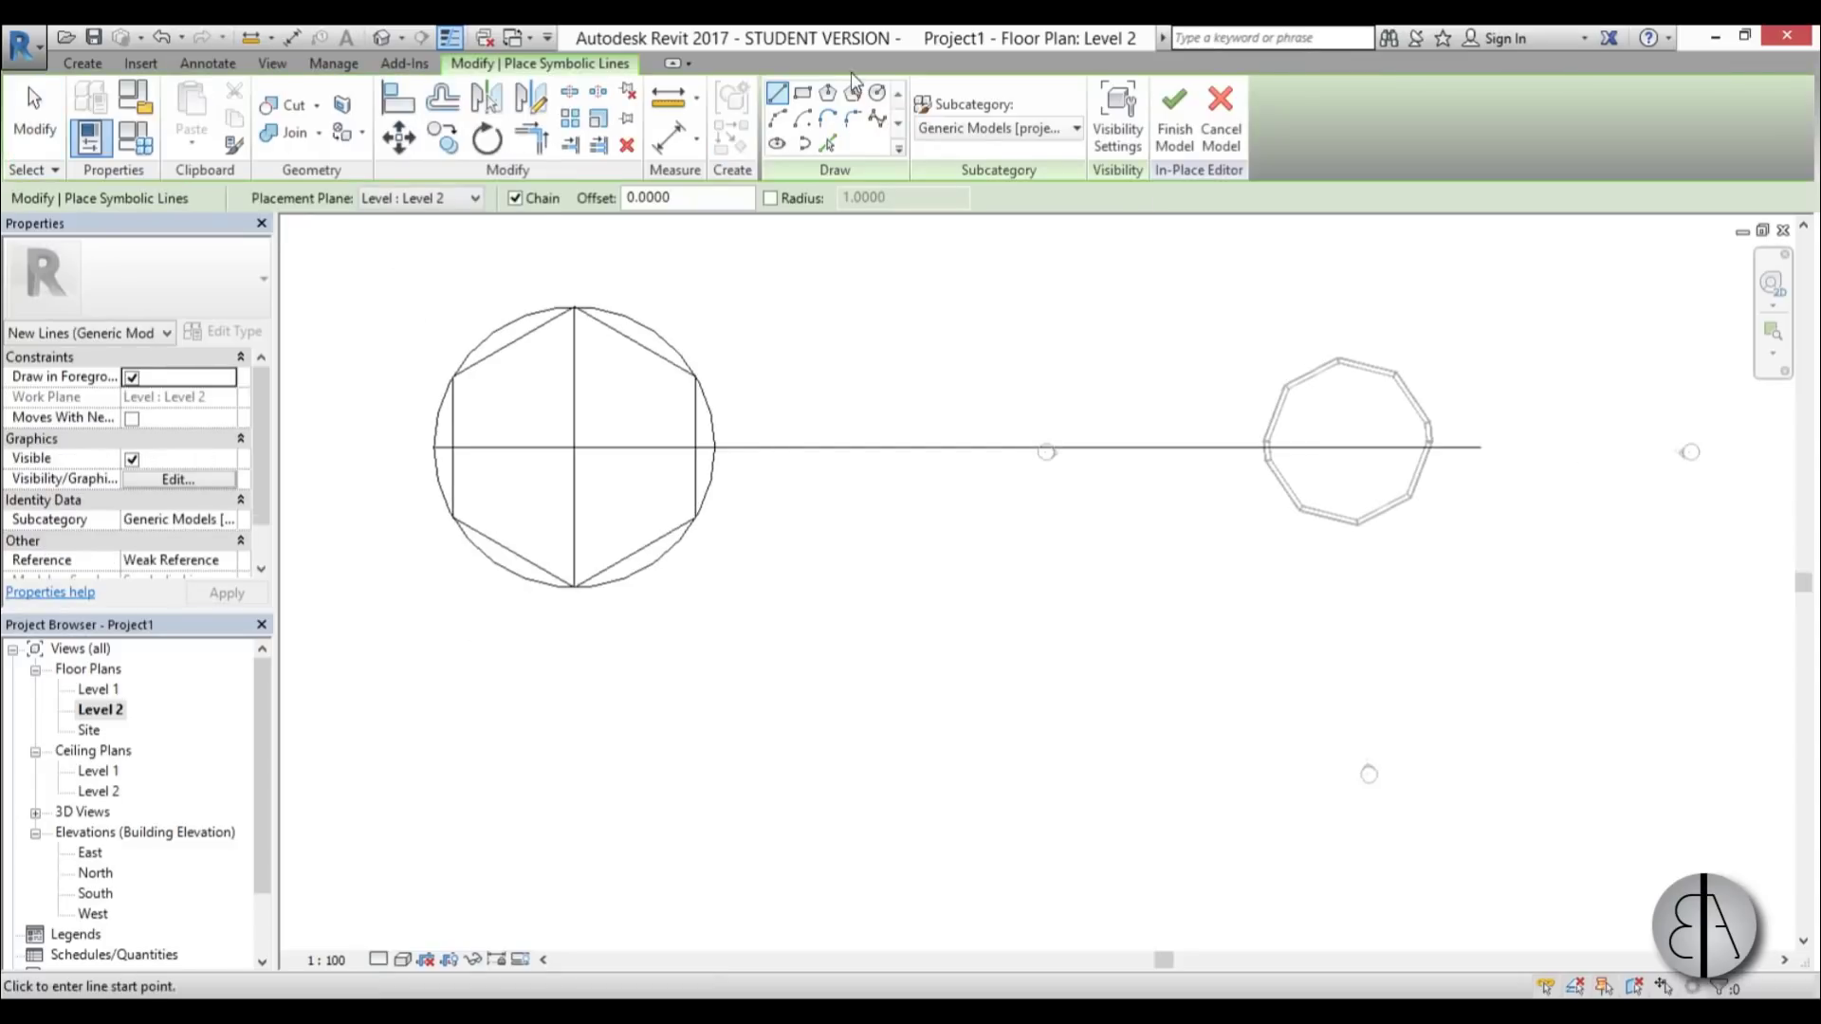
click(877, 93)
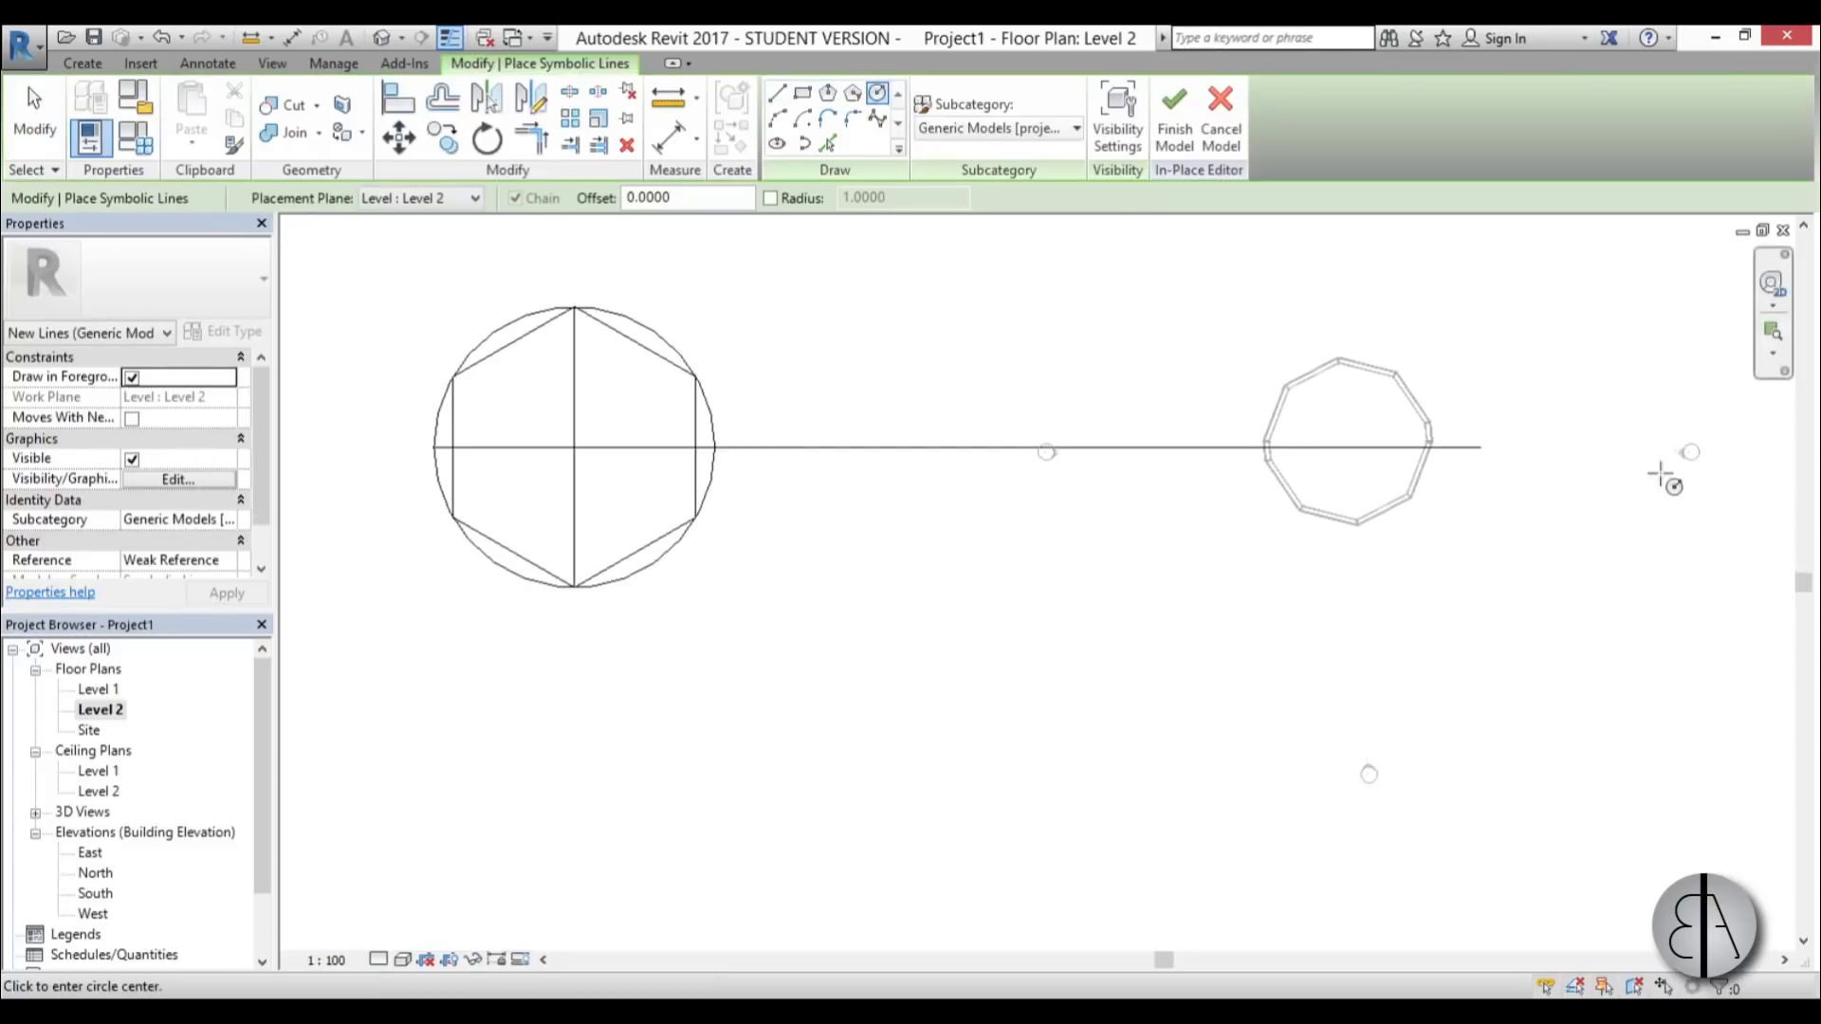
click(1480, 447)
scroll(521, 394, up, 4)
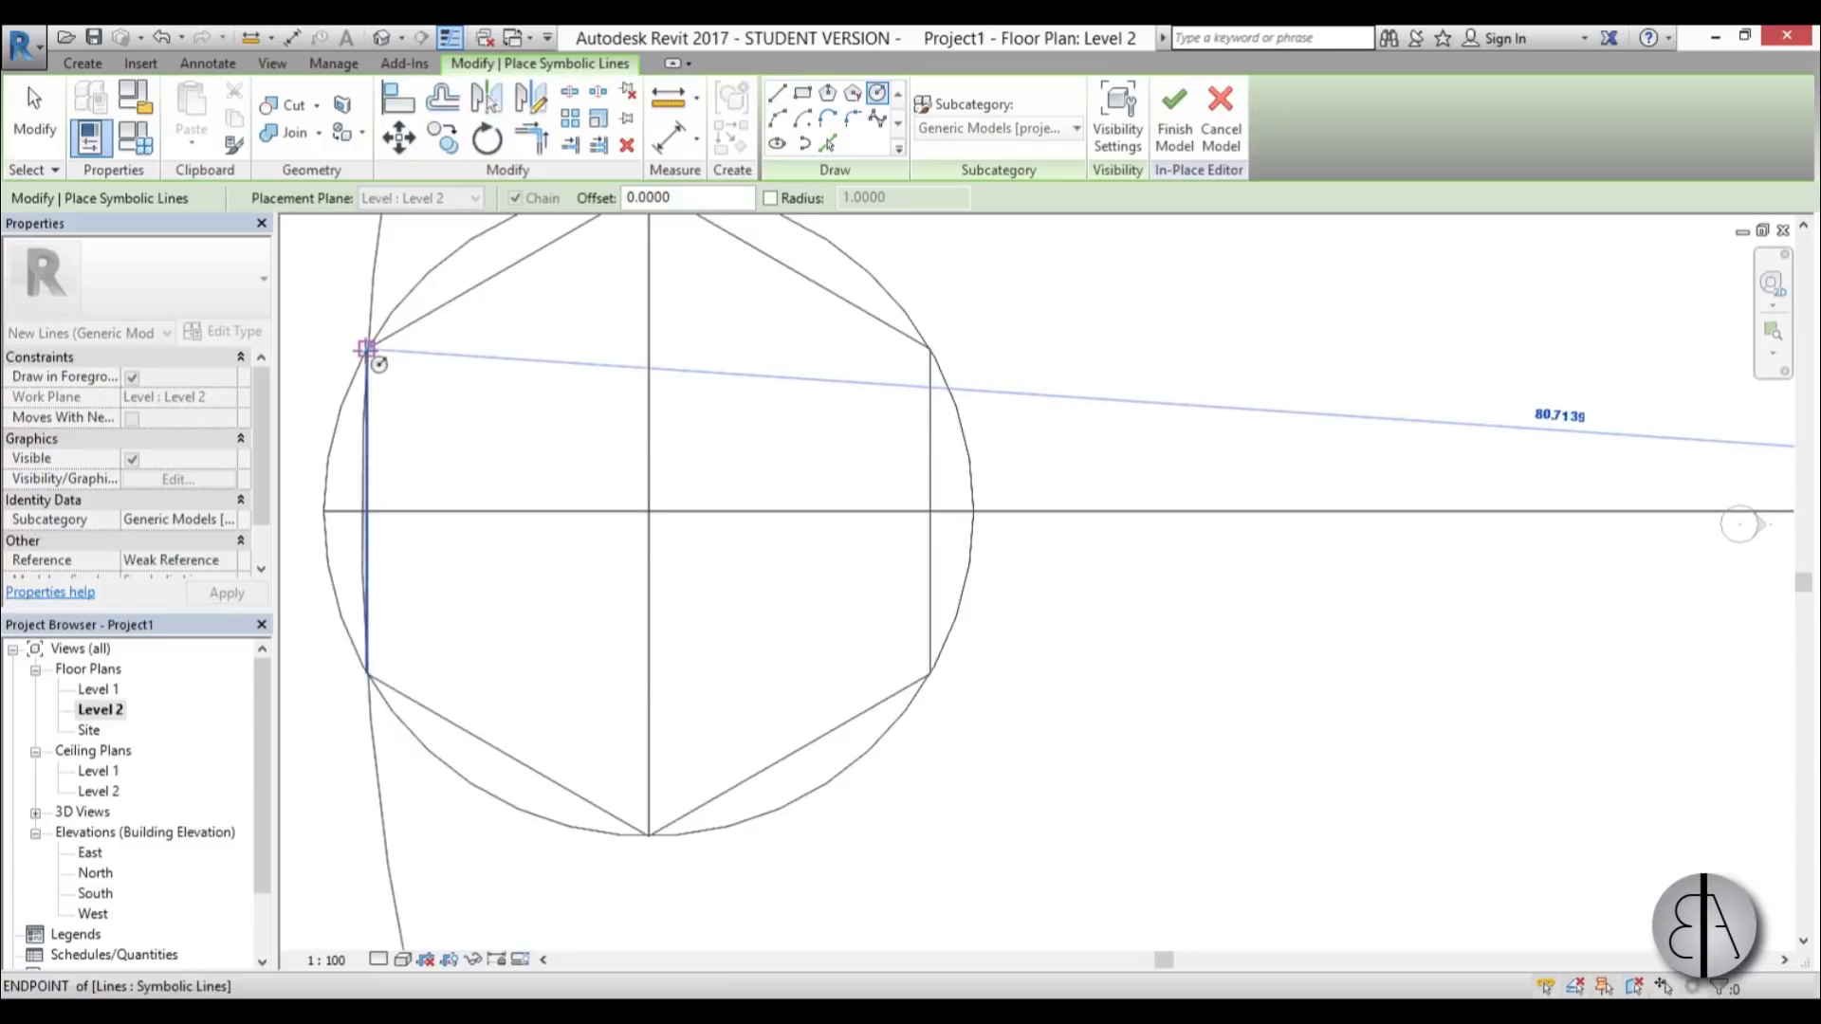
click(367, 349)
scroll(411, 471, up, 4)
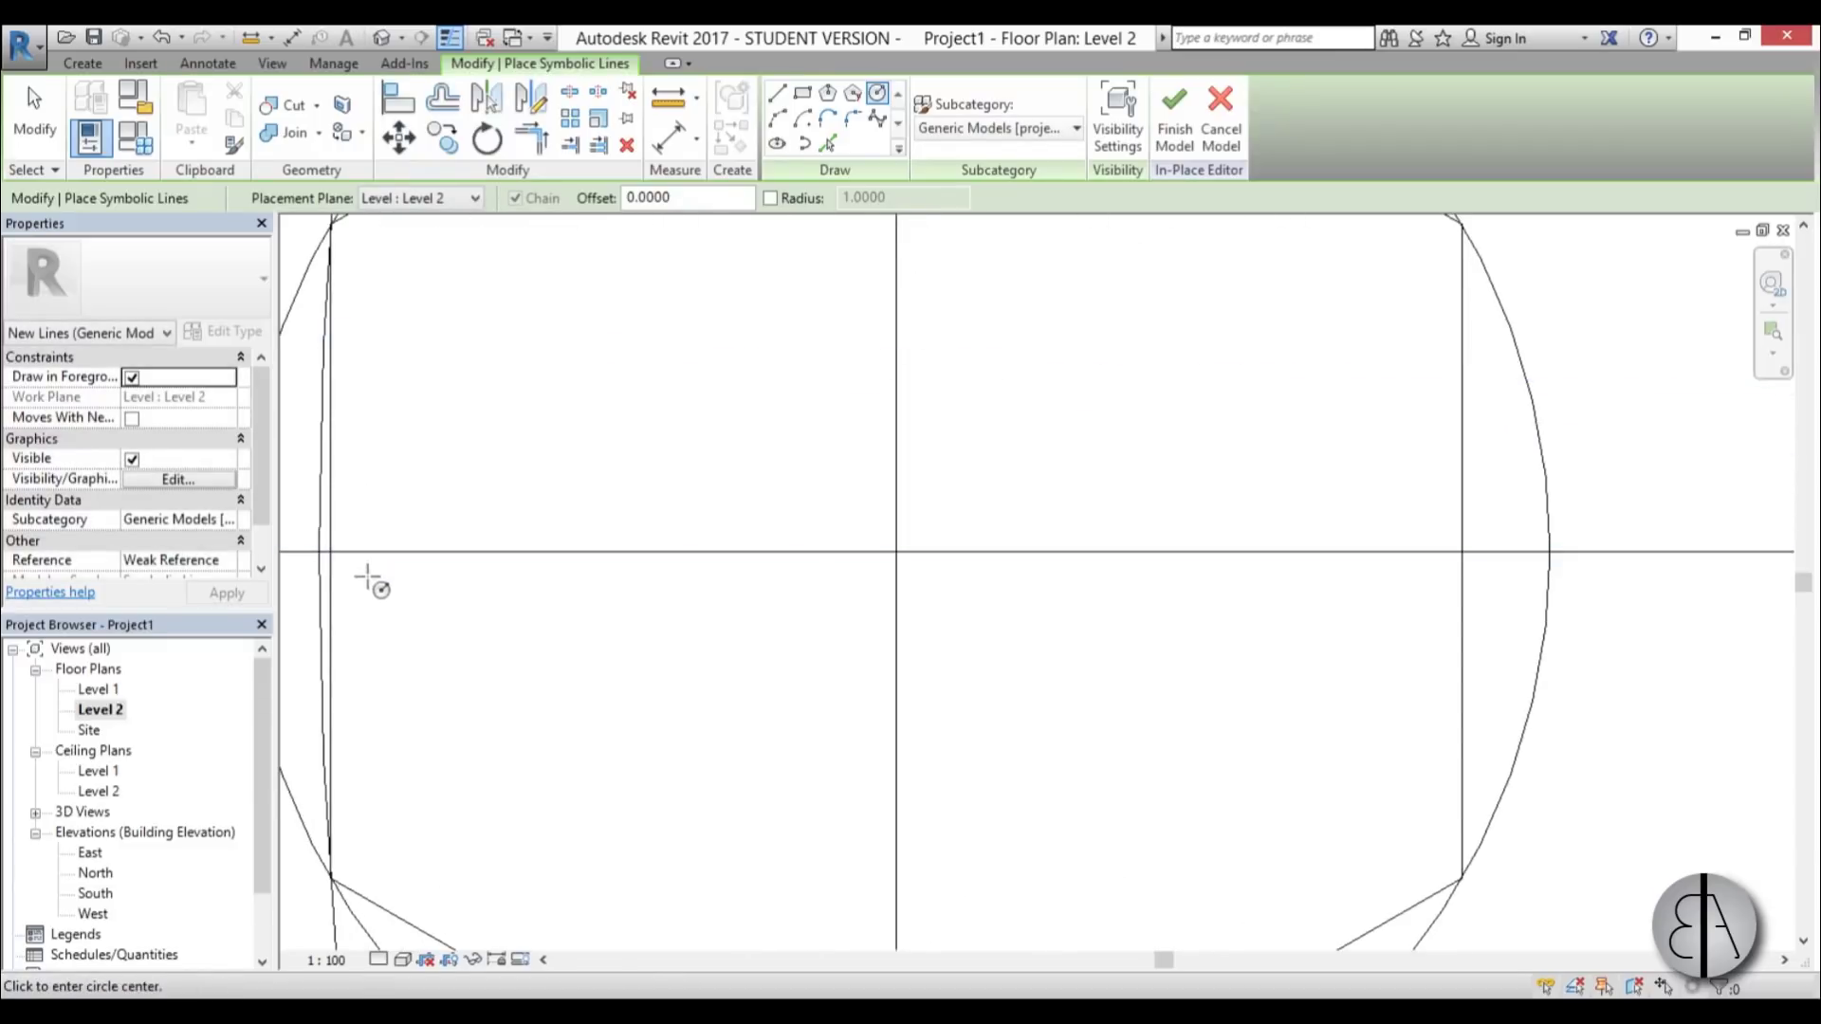
- Shorten the horizontal symbolic line by moving its far end back to a point between the hexagon and the existing dome
key(Escape)
key(Escape)
middle_drag(428, 607, 713, 554)
scroll(612, 517, down, 4)
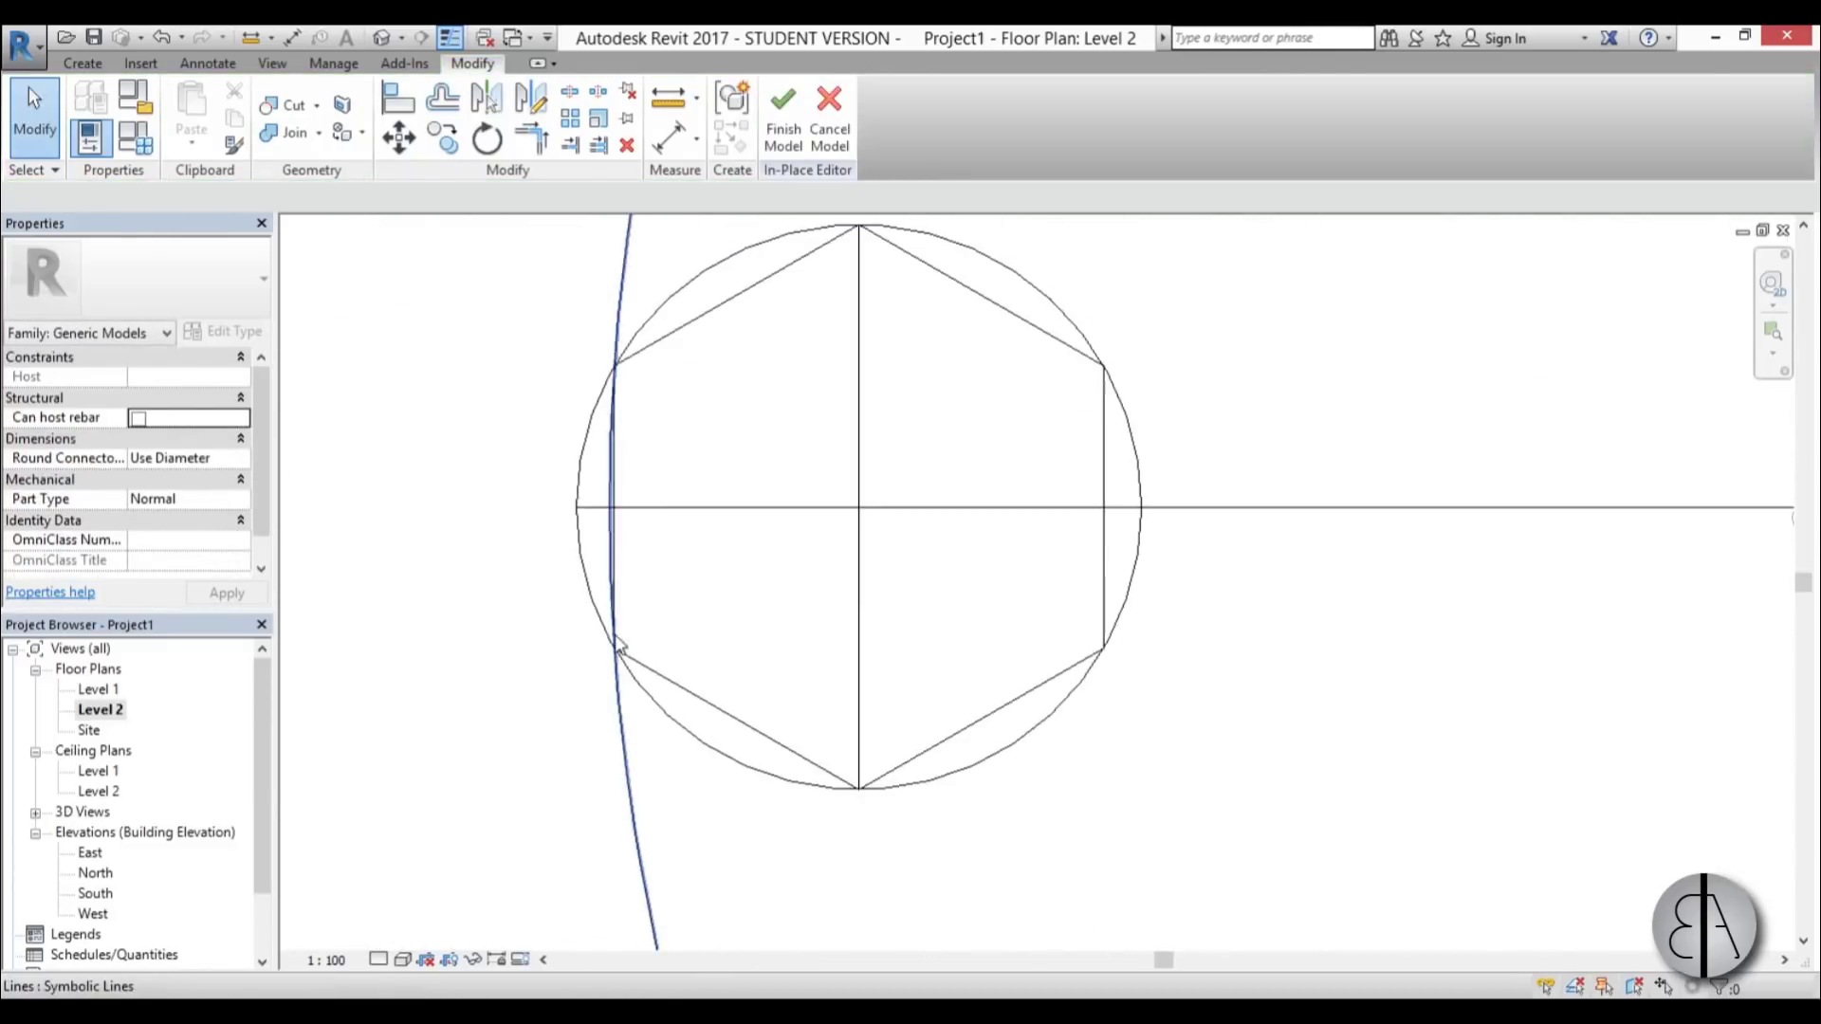
scroll(610, 517, down, 3)
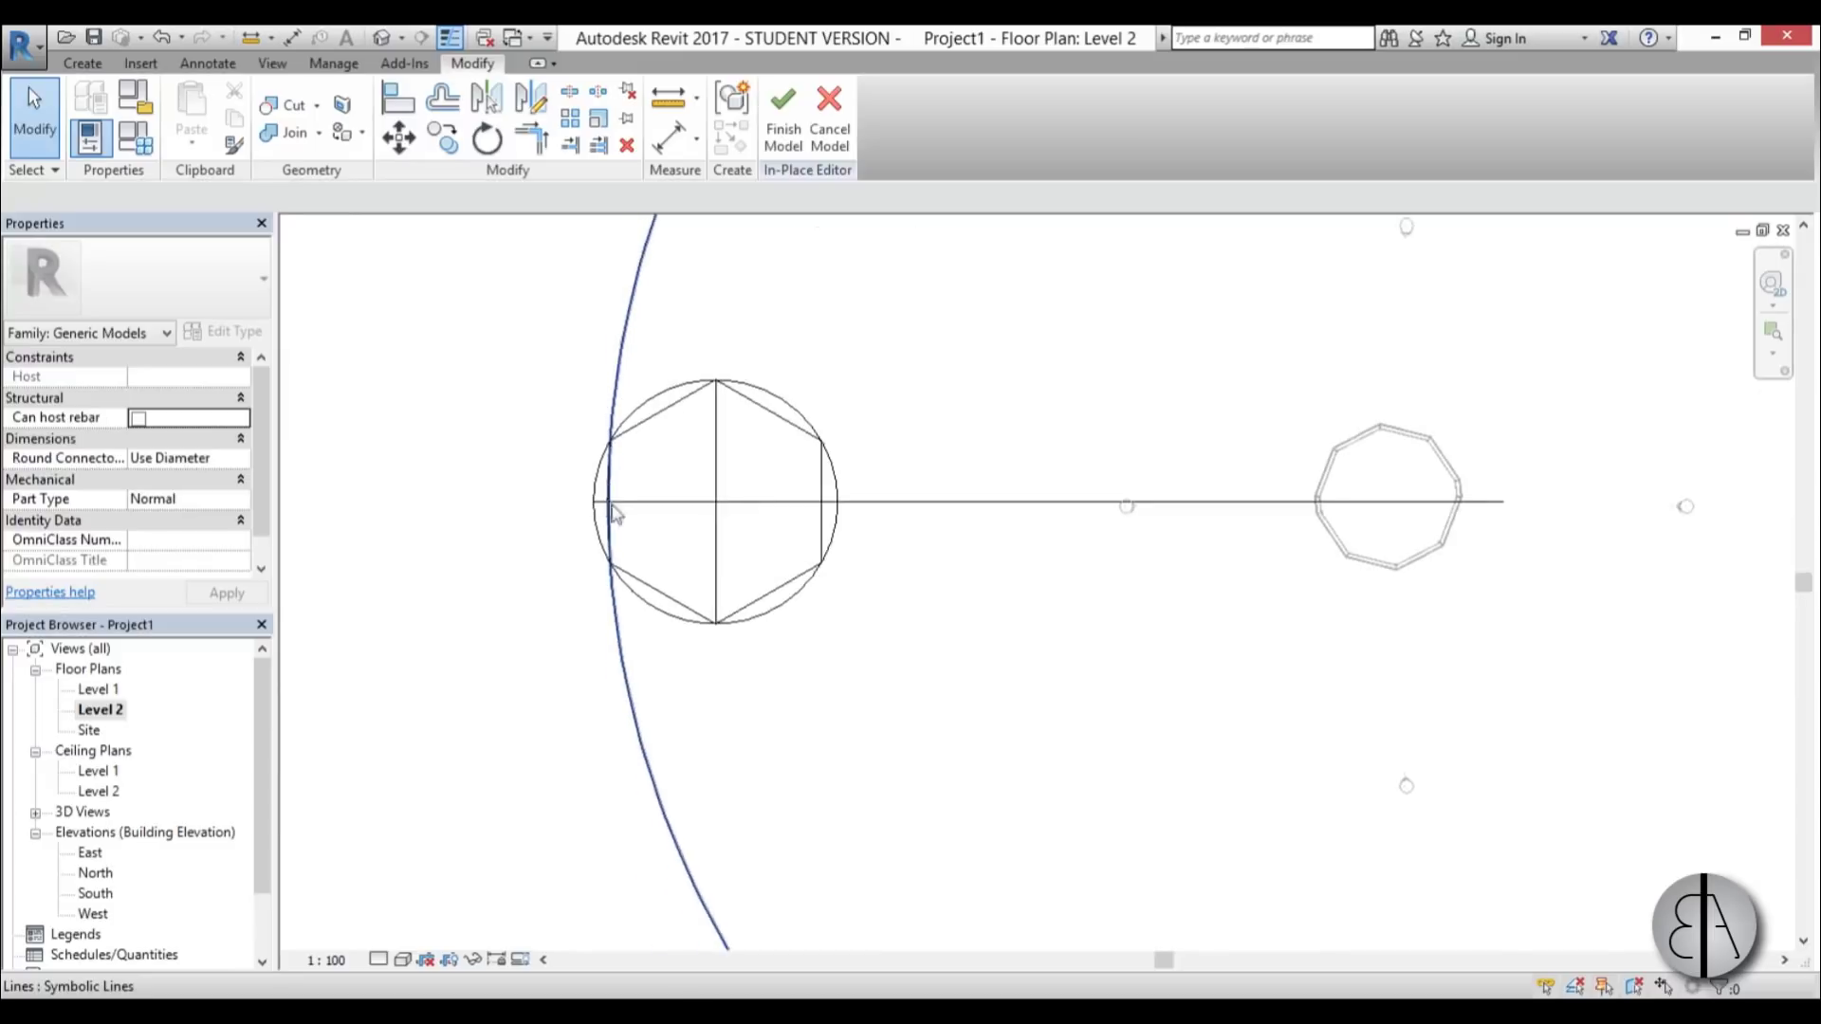
scroll(610, 512, up, 4)
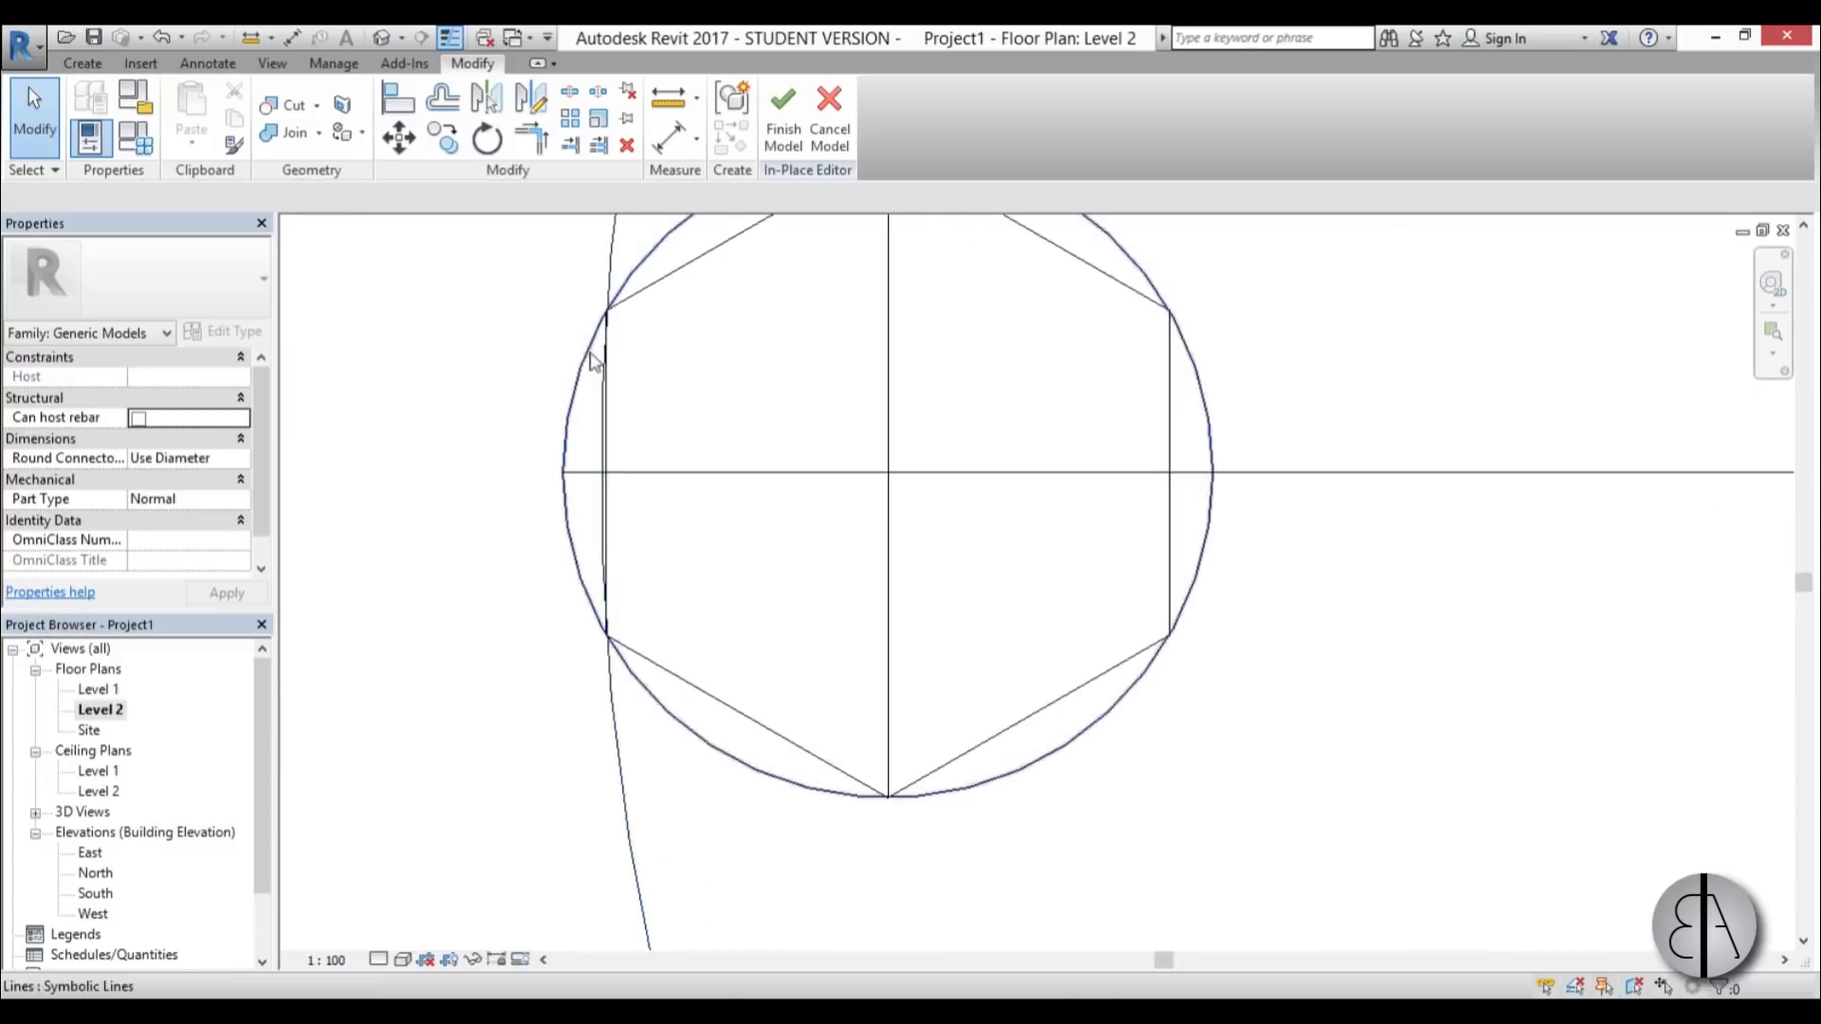
scroll(602, 356, down, 5)
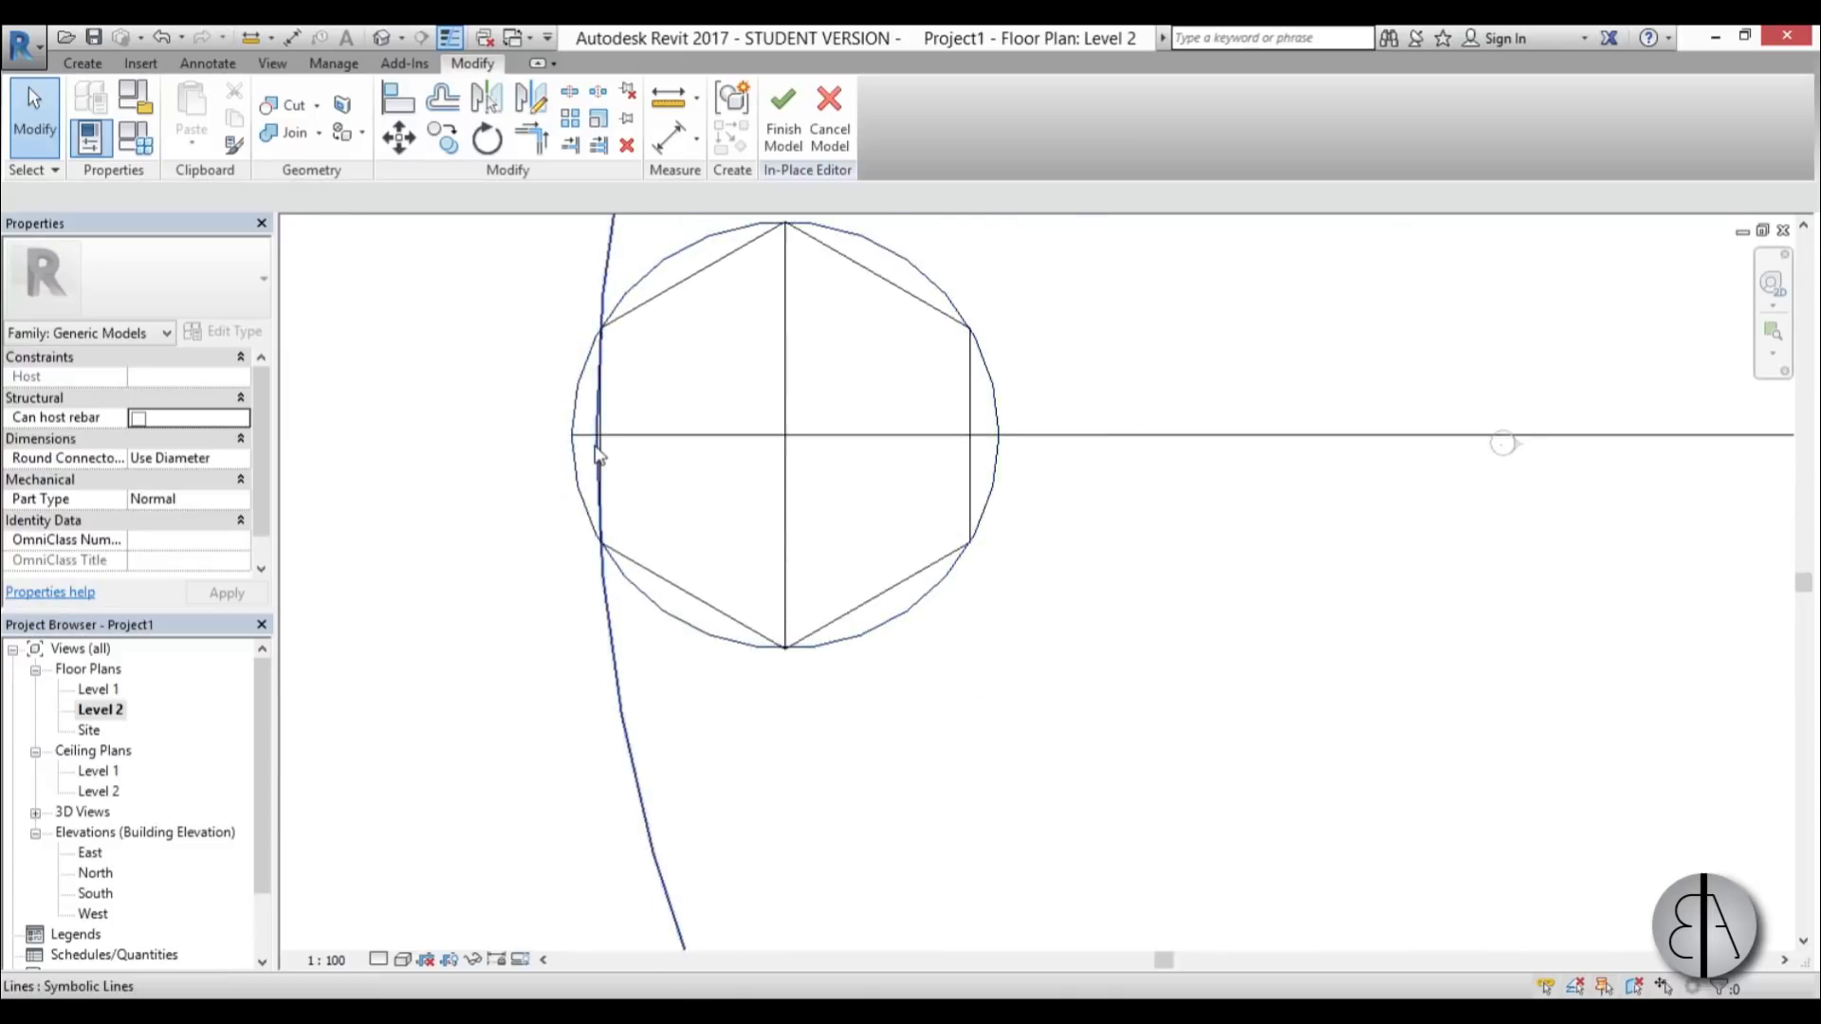
click(1150, 442)
drag(1375, 442, 1093, 442)
- Delete the large symbolic-line circle that passes through the hexagon's left vertices
click(759, 700)
click(662, 740)
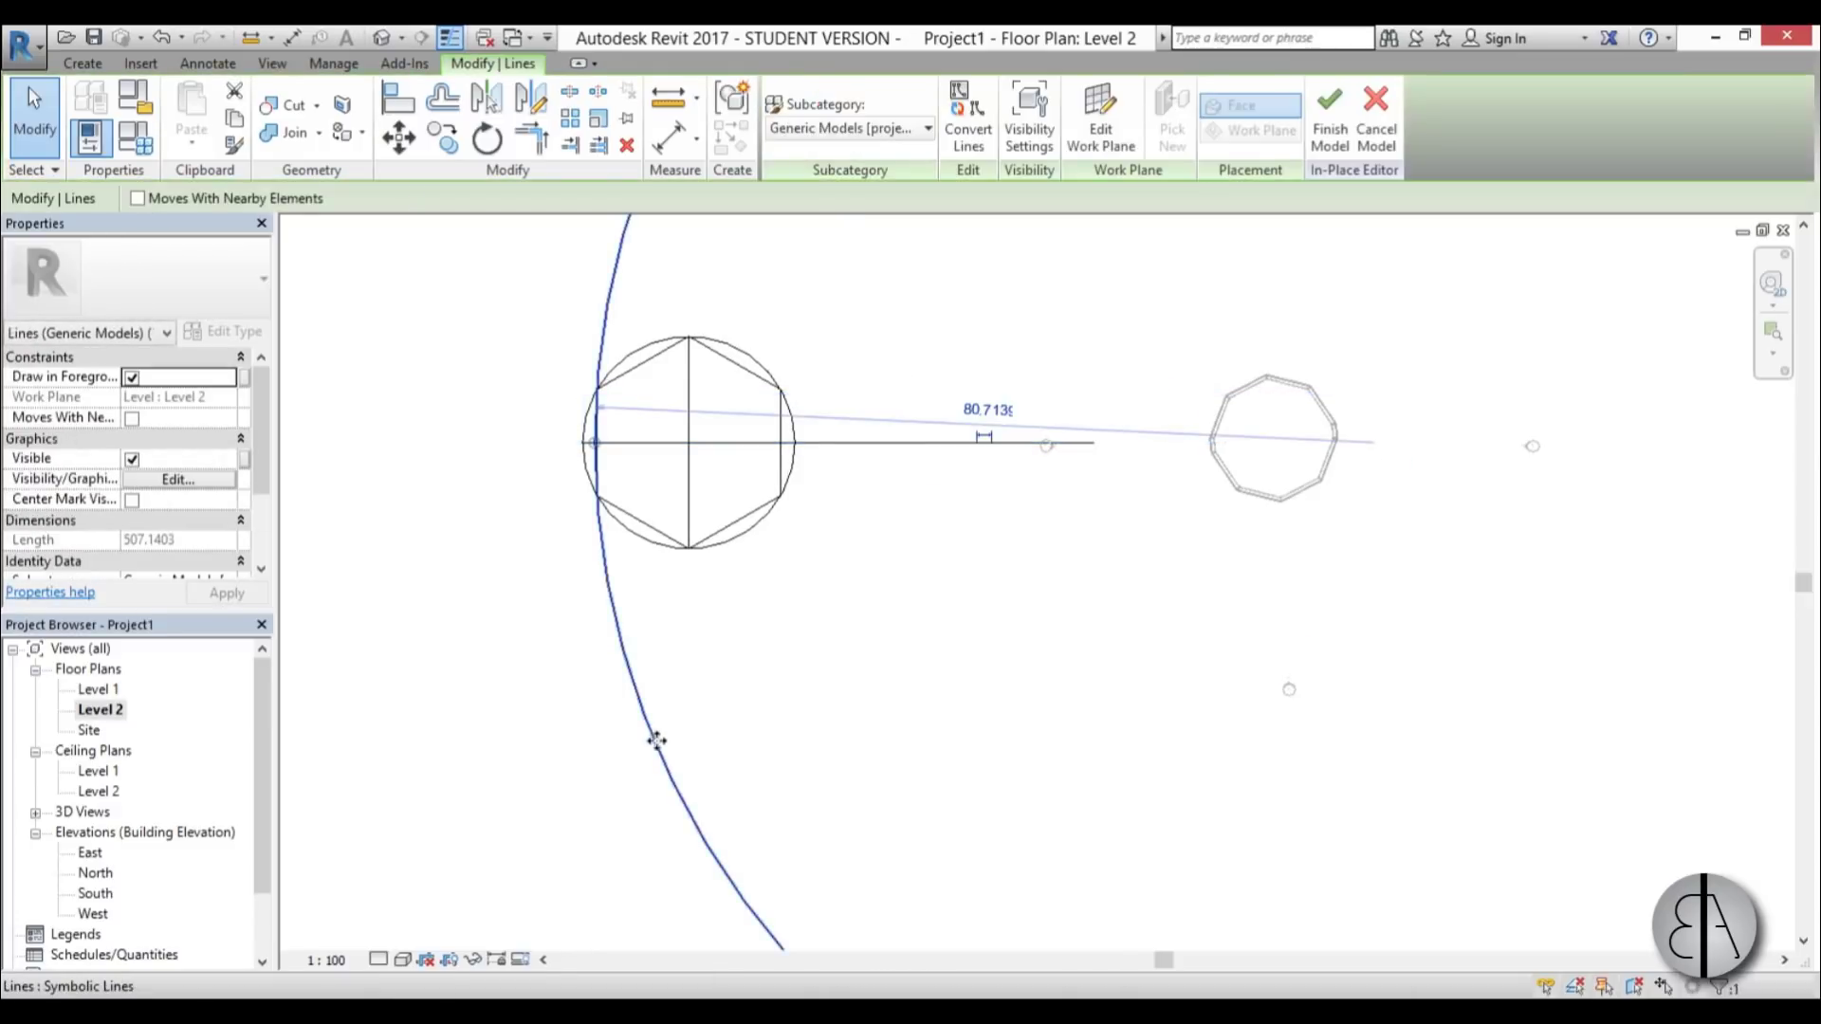
click(366, 325)
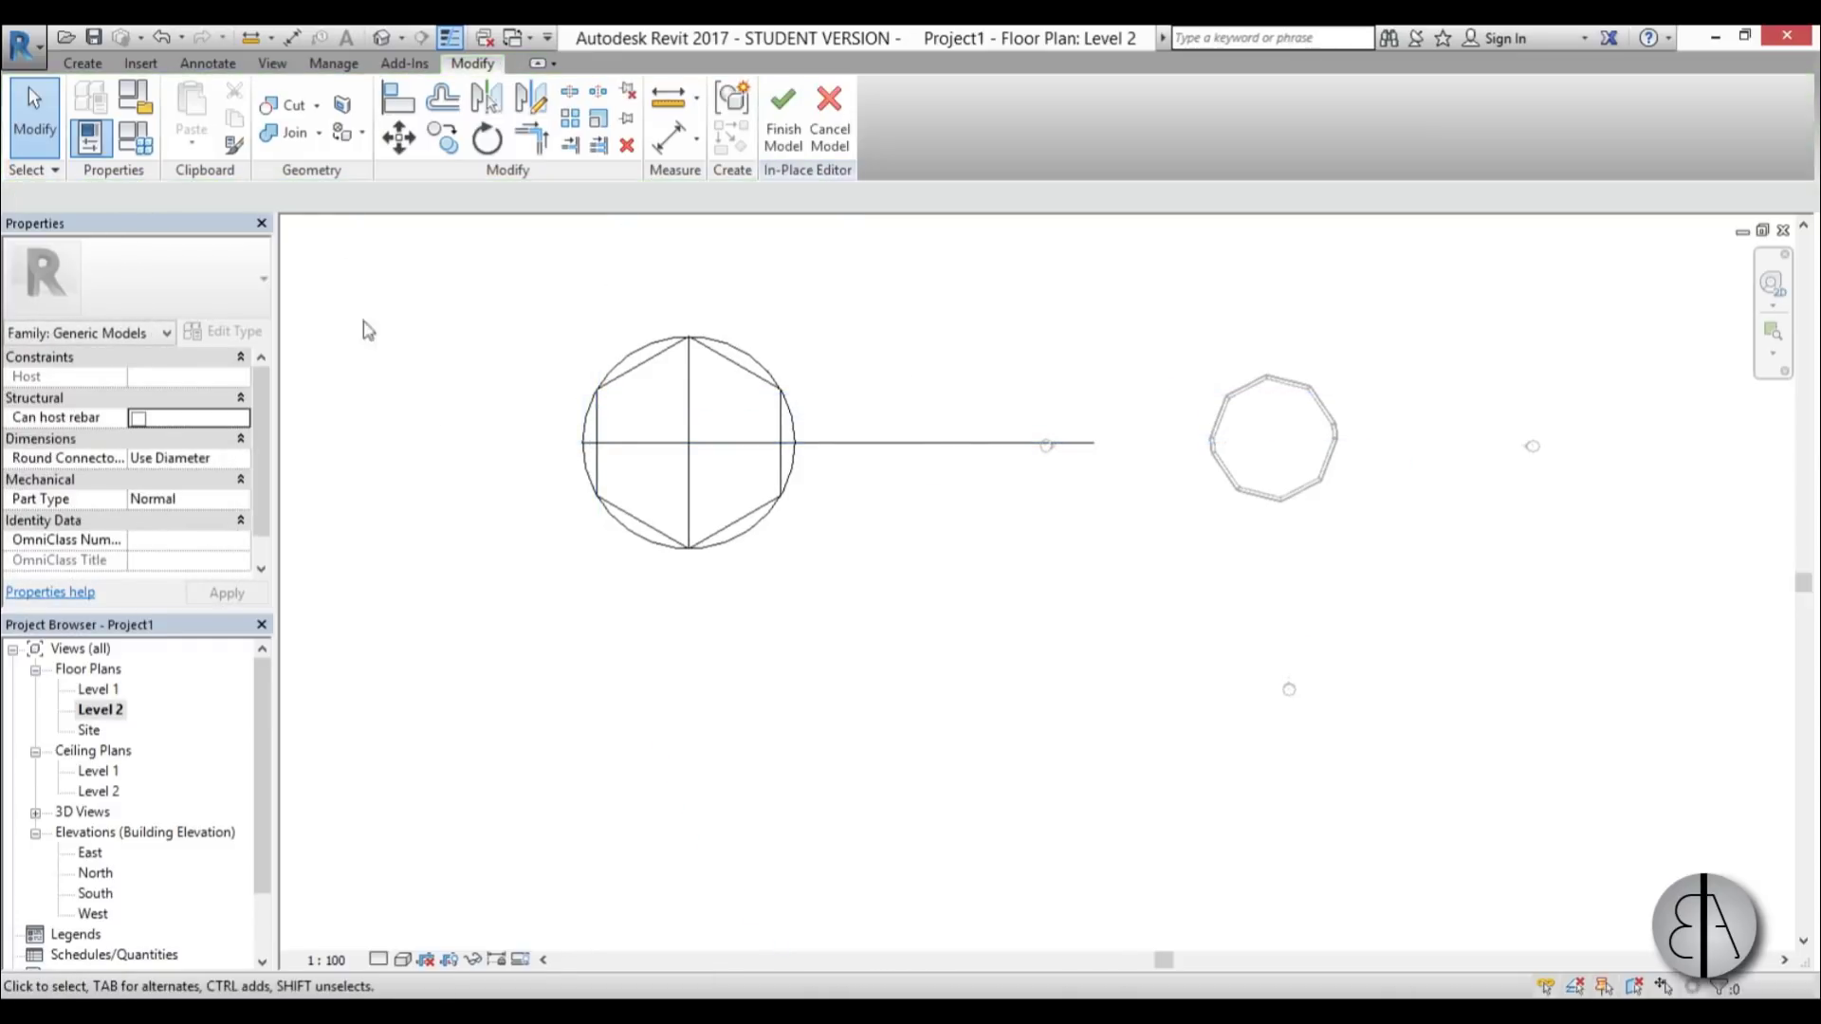
- Draw a symbolic-line circle centred on the shortened line's far end through the hexagon's upper-left vertex, with a radius of about 51.8
click(207, 63)
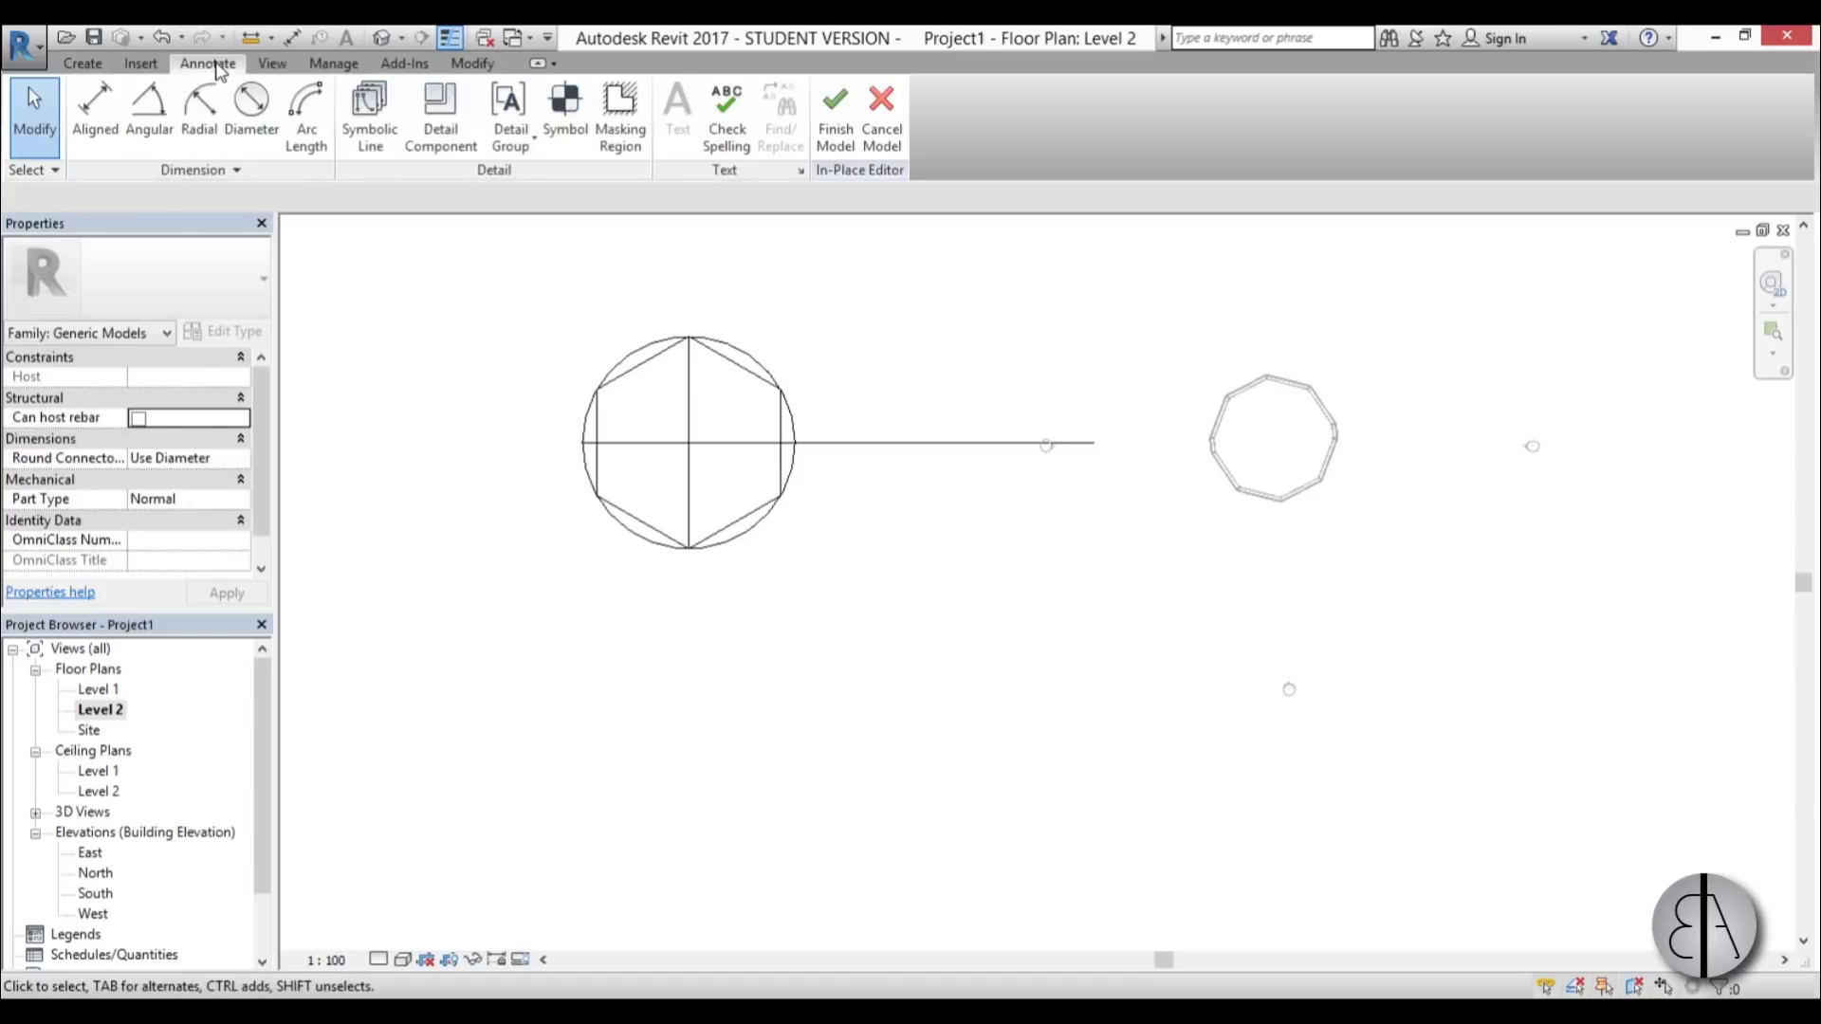
click(378, 141)
click(875, 94)
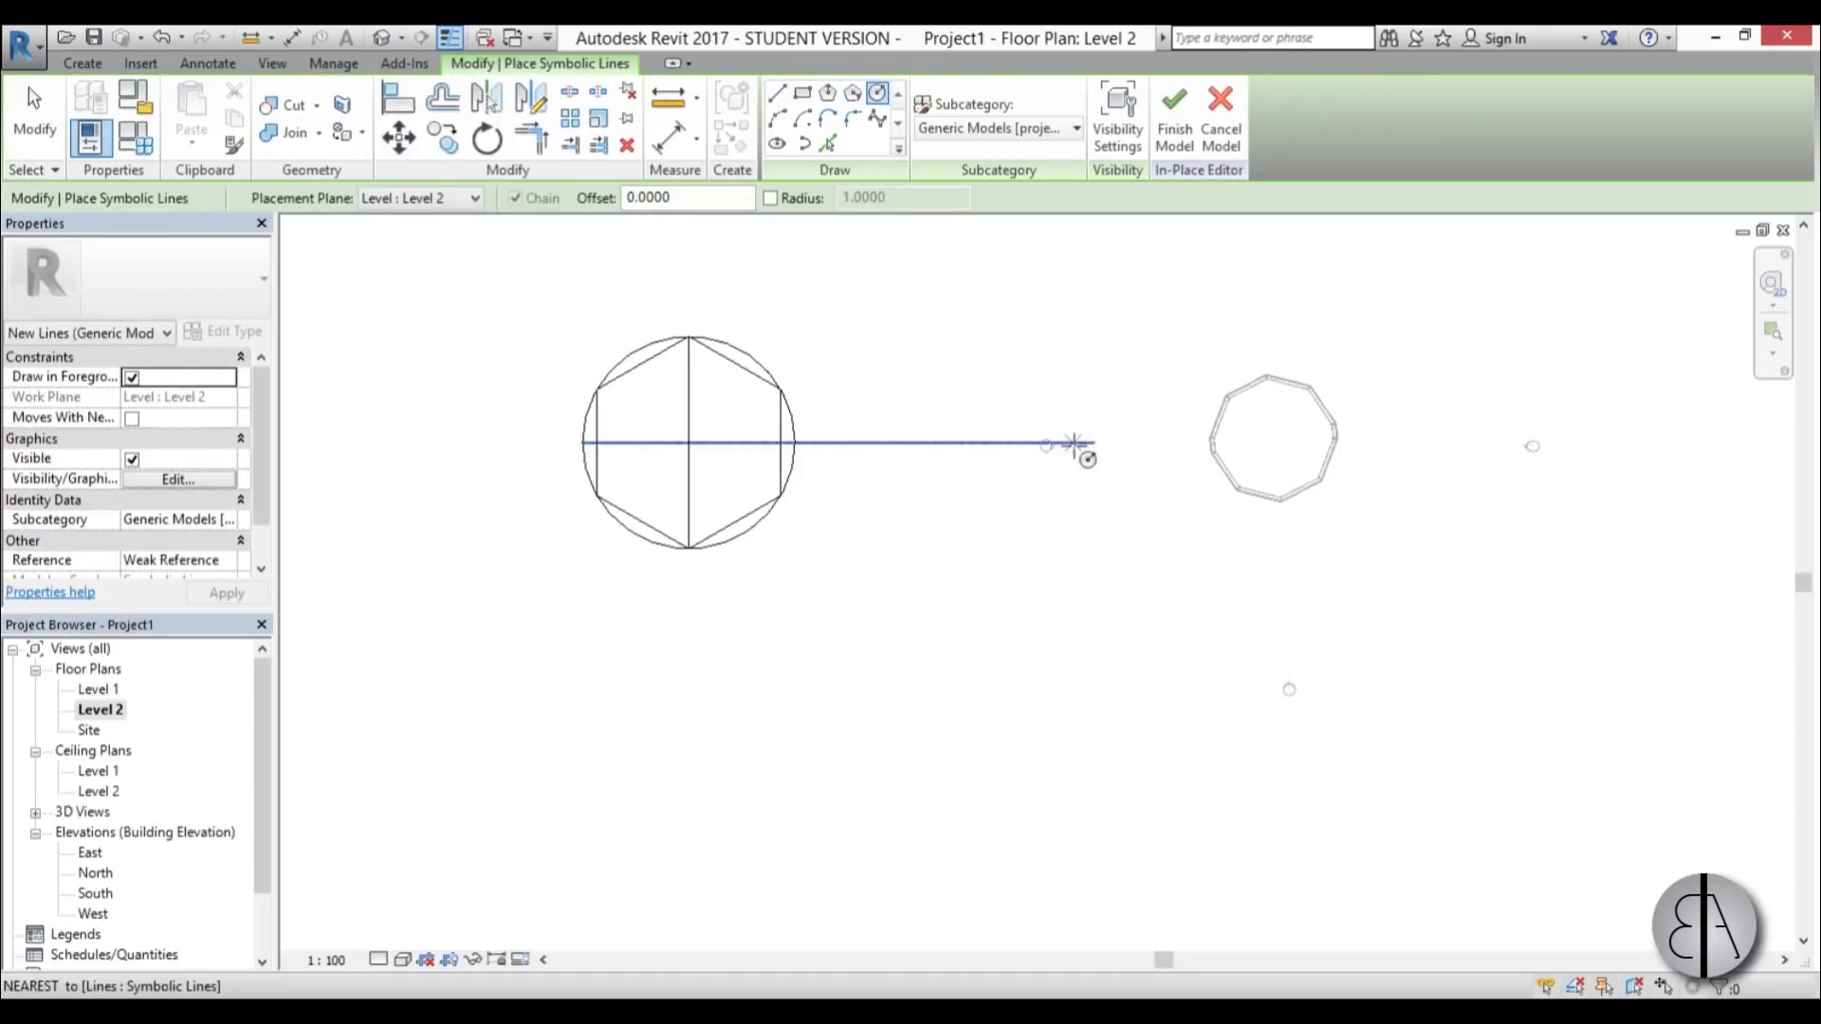
click(1093, 442)
scroll(641, 422, up, 4)
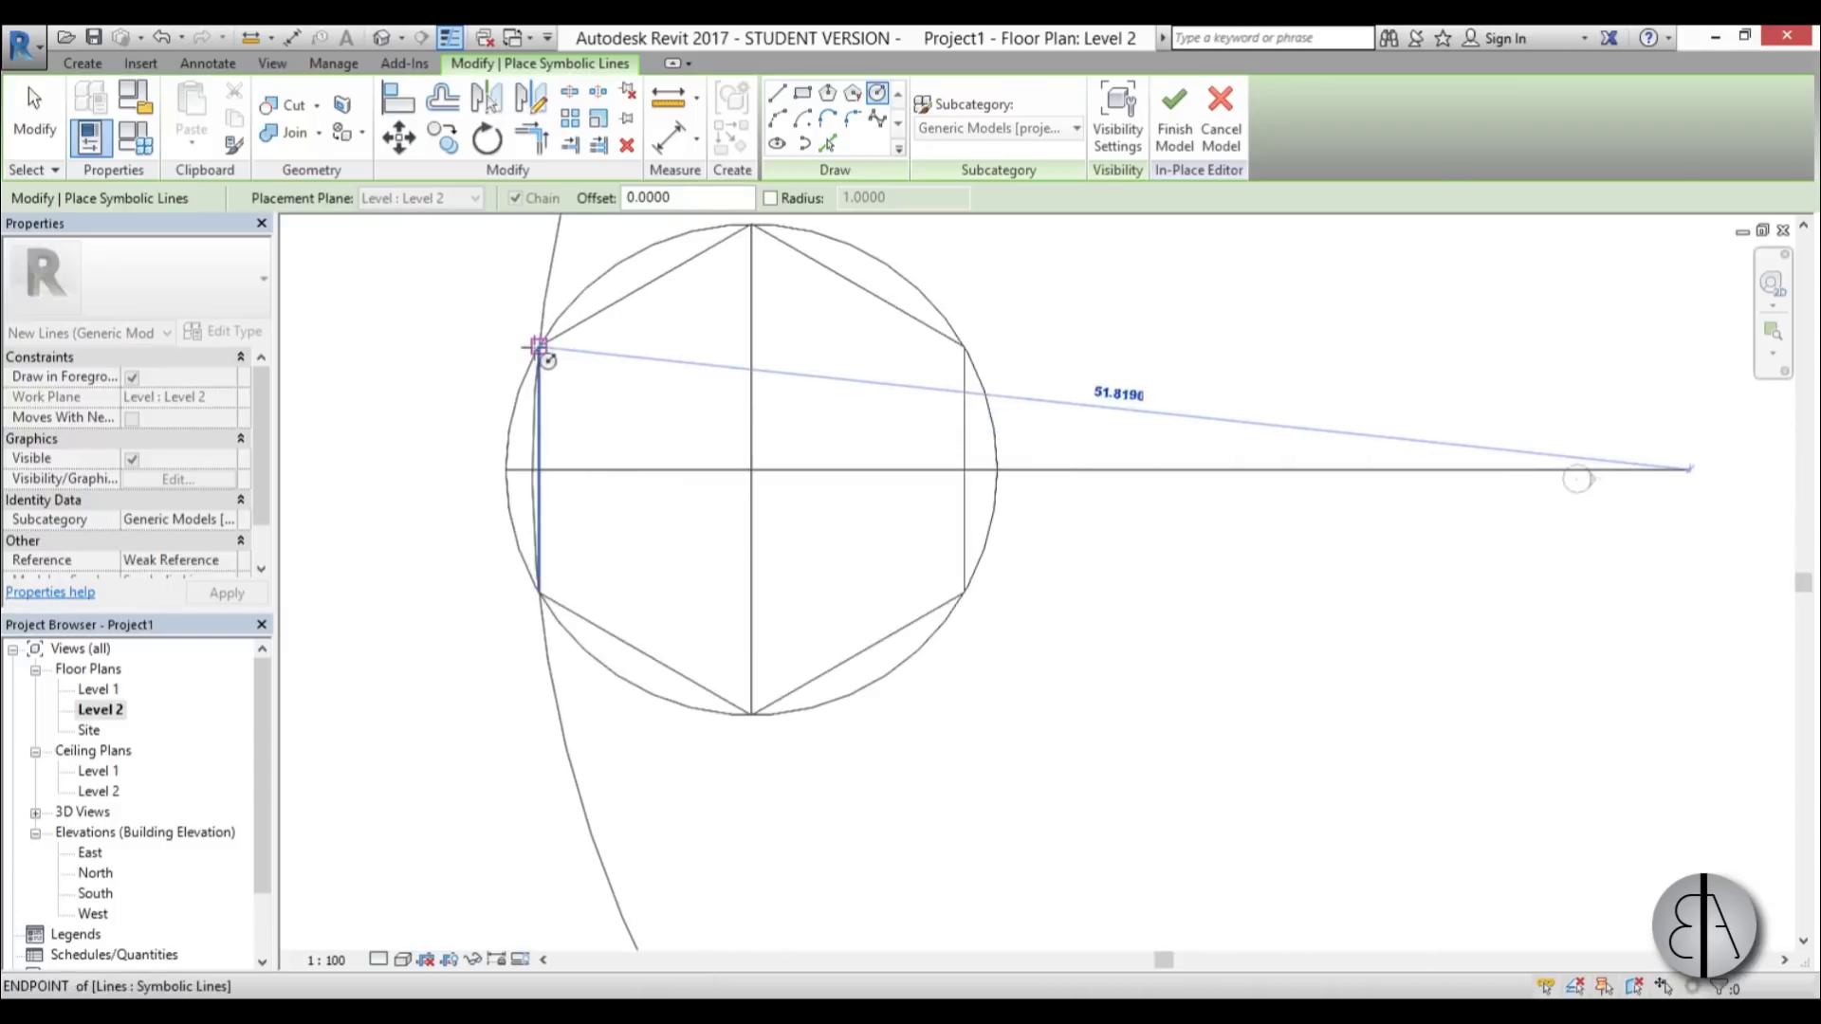
click(539, 347)
key(Escape)
key(Escape)
- Draw a vertical reference plane from the large circle's intersection with the horizontal line near the hexagon's left side down to the circle's lowest level
scroll(531, 484, up, 4)
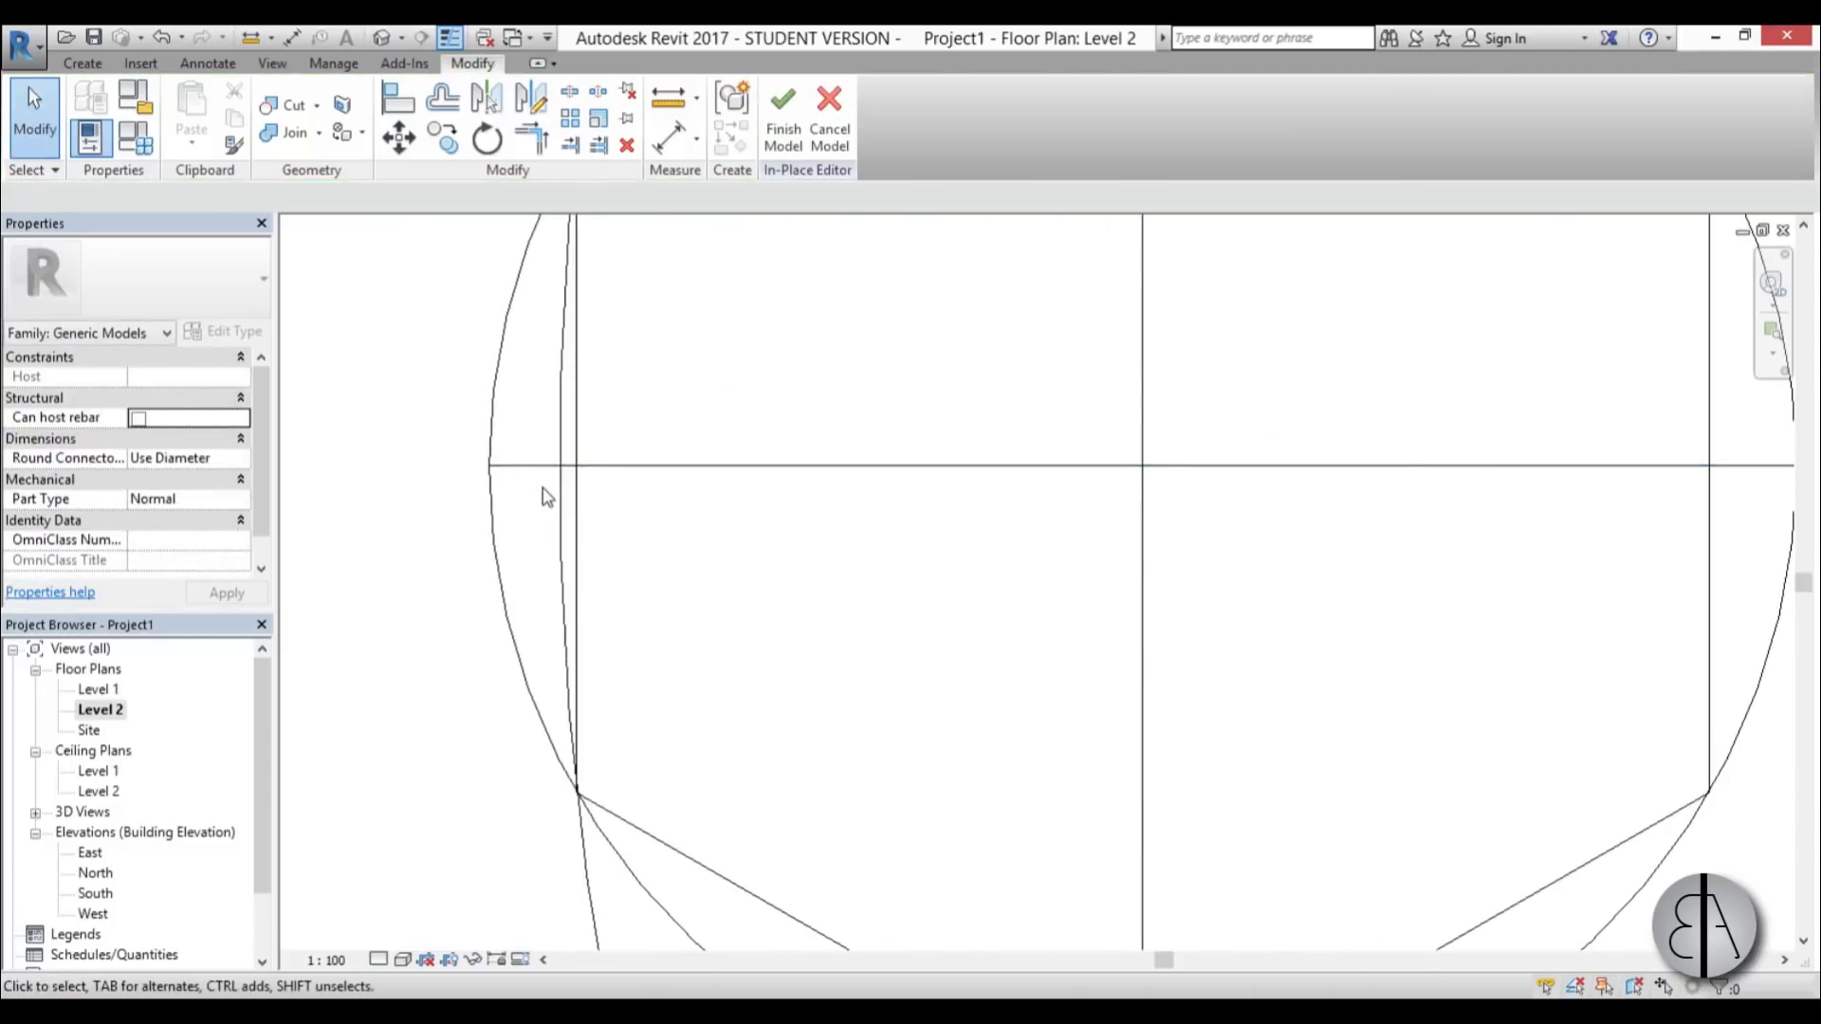
scroll(574, 482, down, 5)
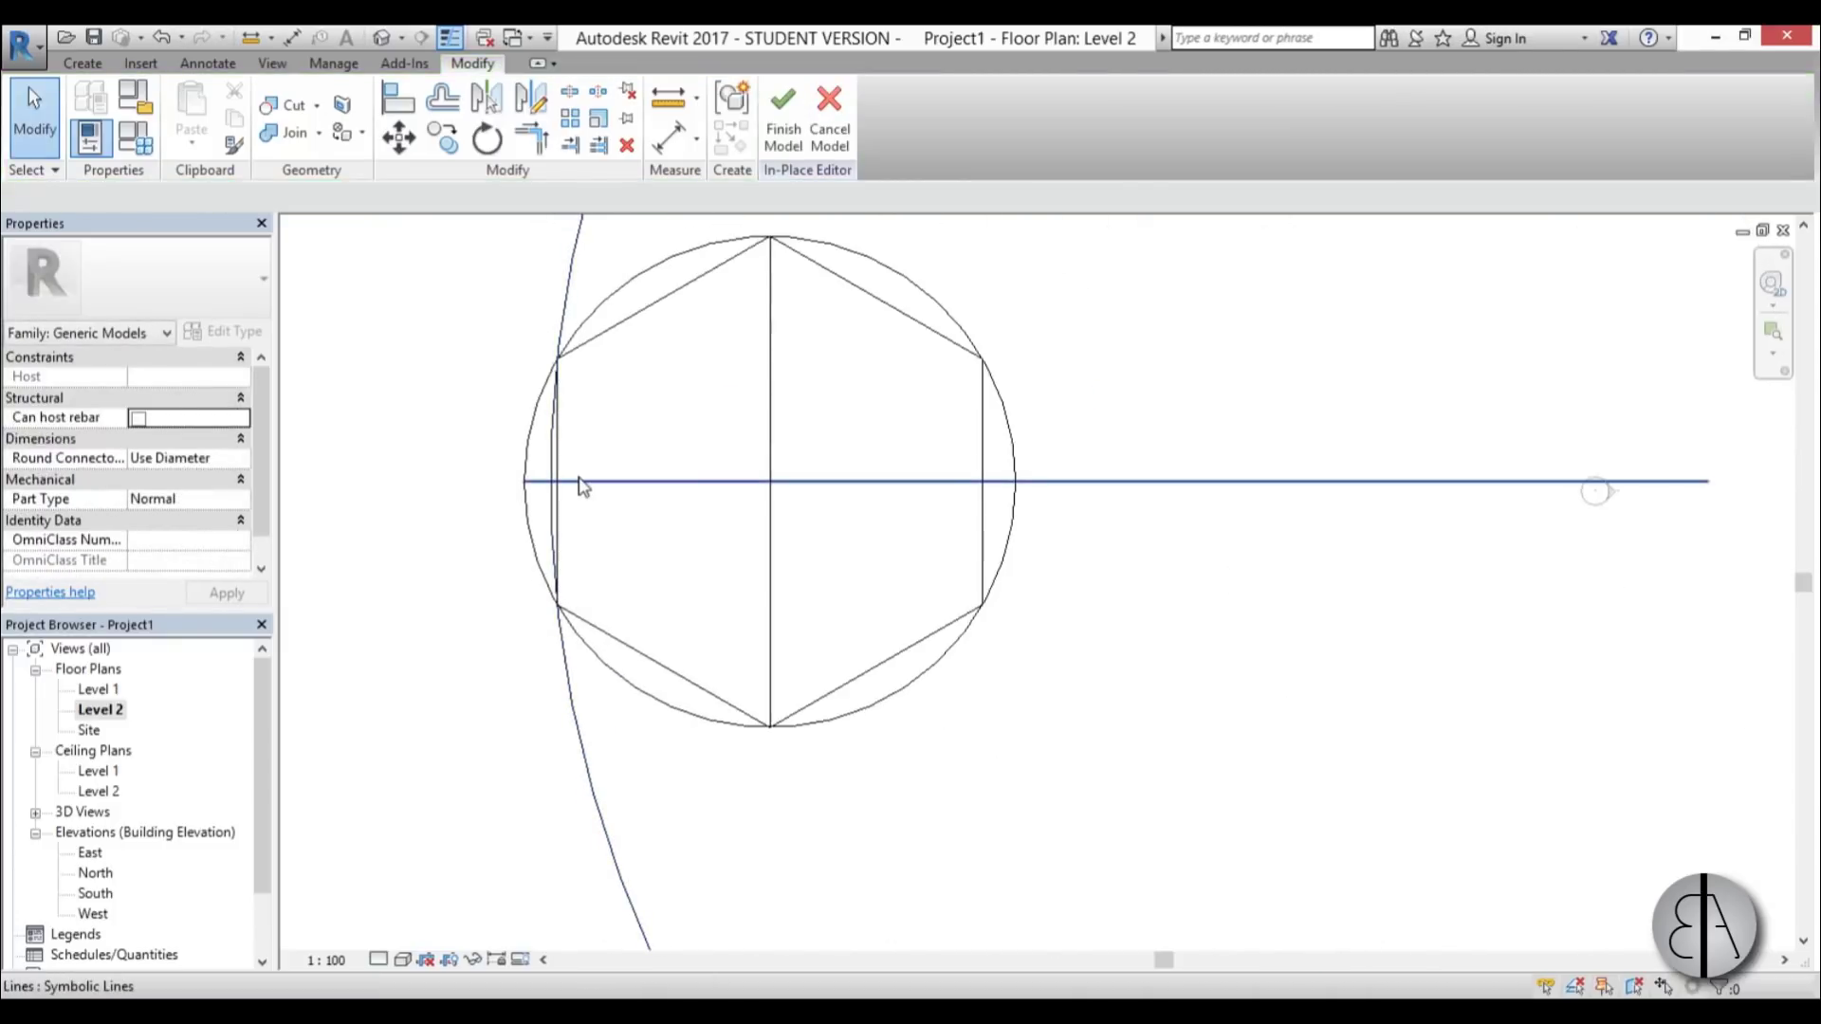
mouse_move(691, 471)
middle_down()
mouse_move(664, 437)
mouse_move(652, 456)
middle_up()
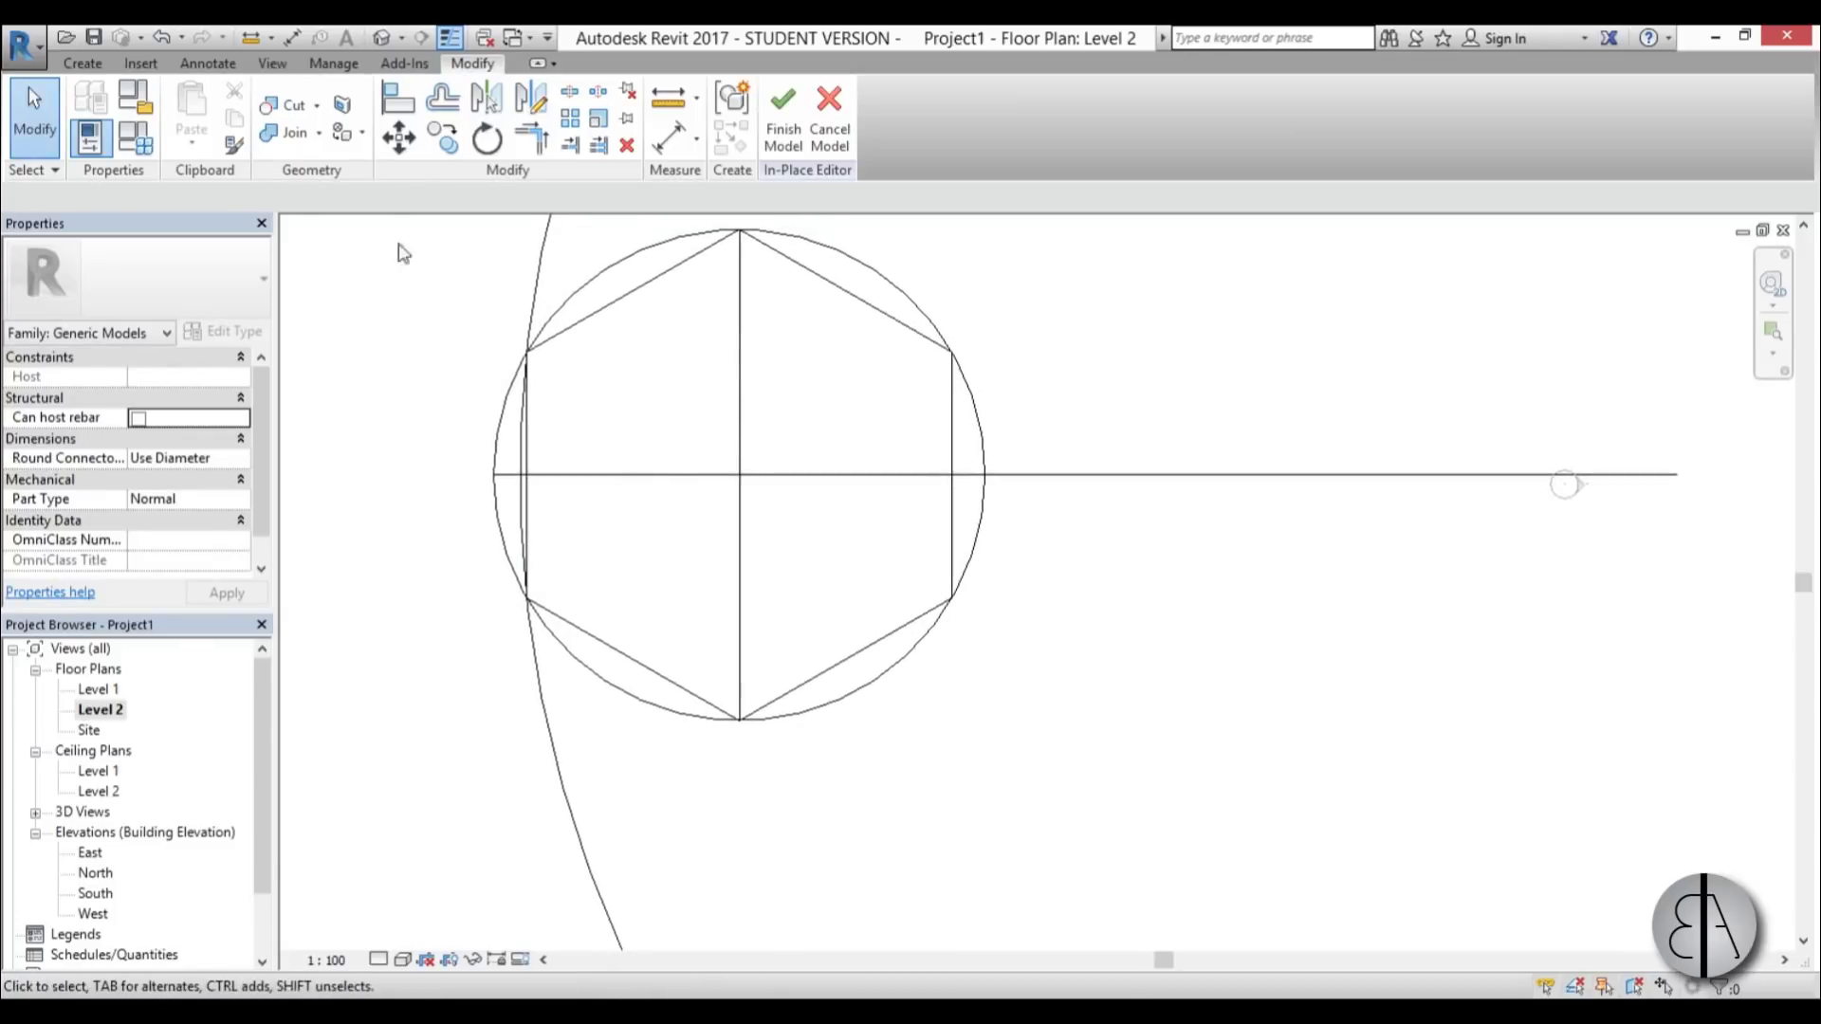
click(81, 62)
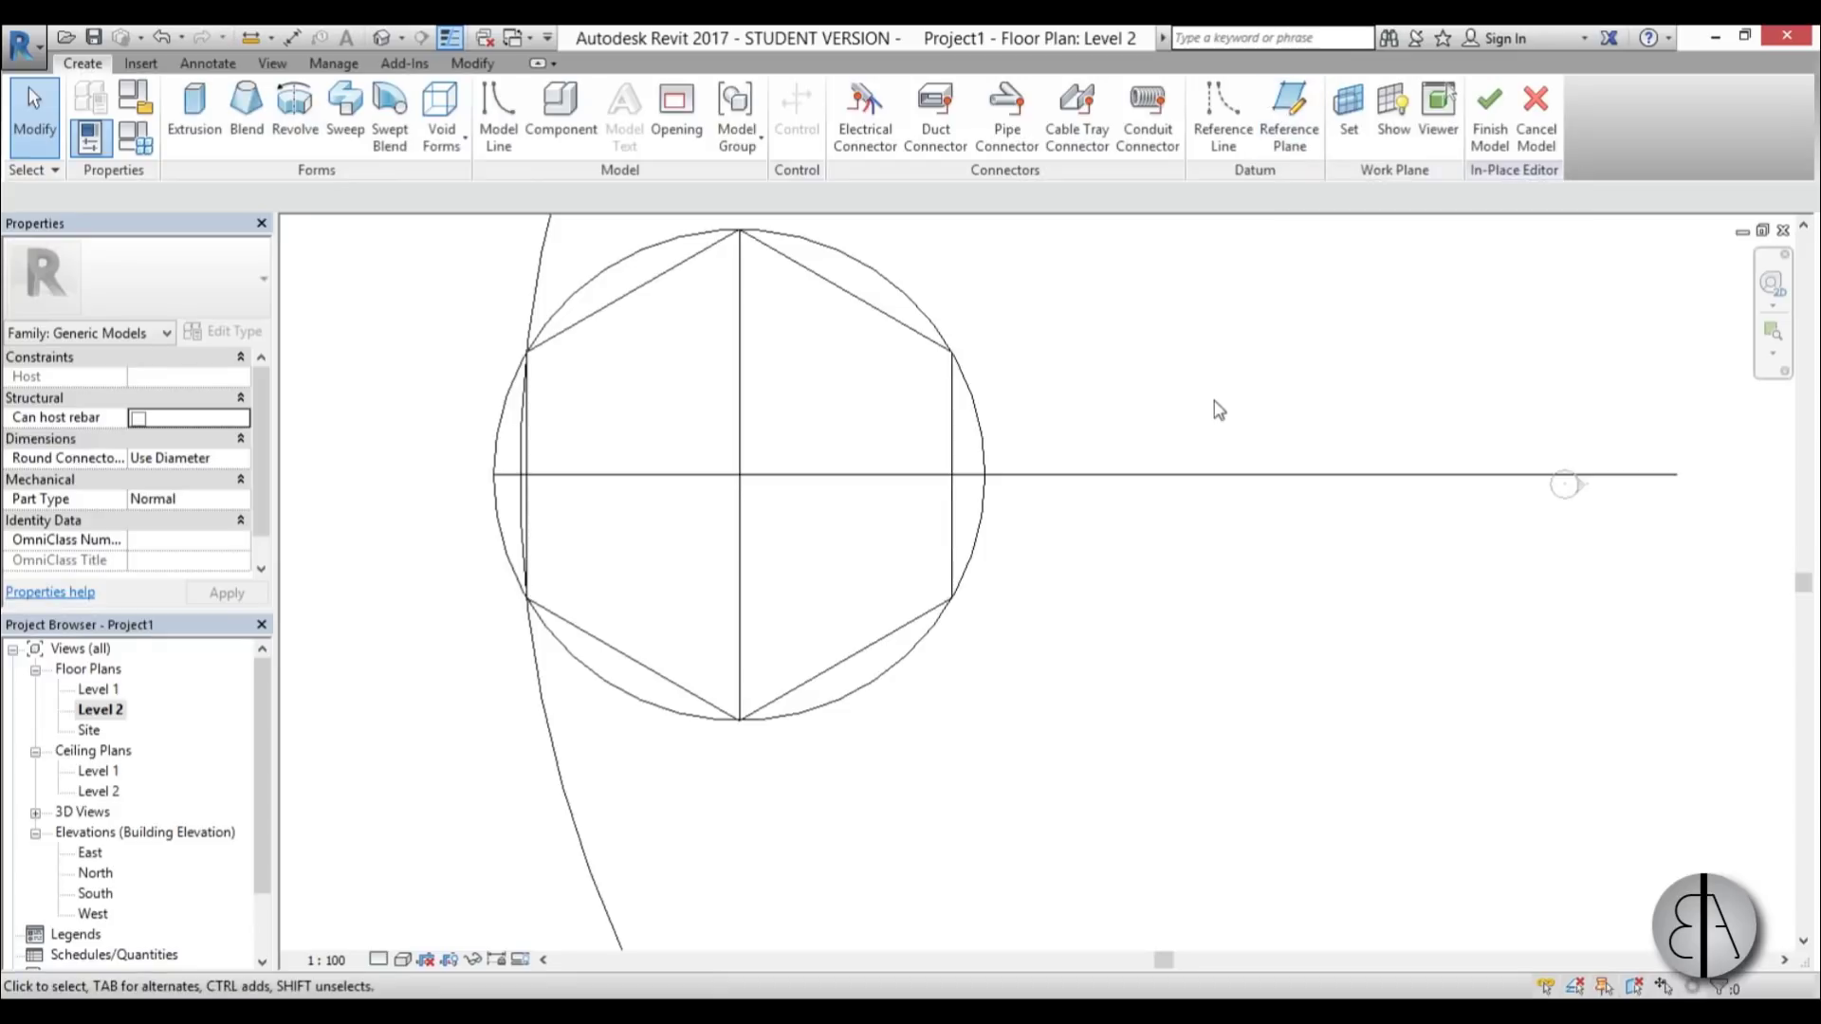
key(r)
key(p)
scroll(546, 474, up, 3)
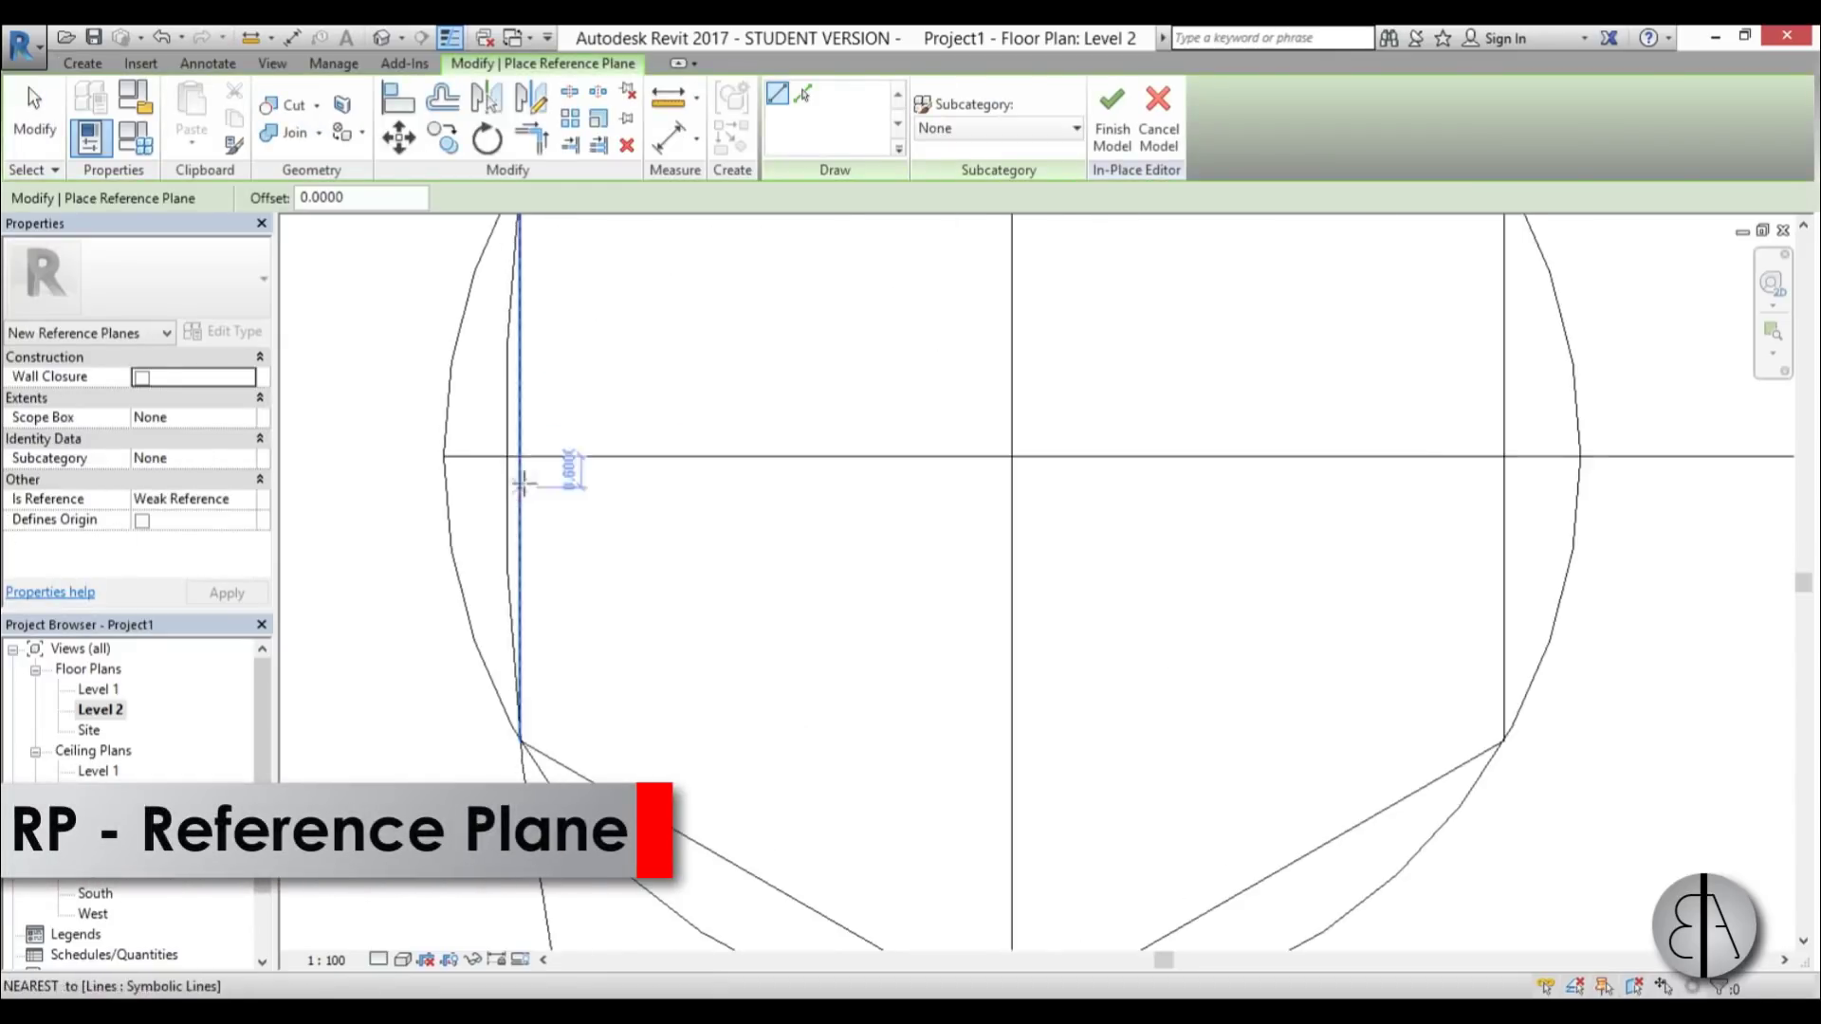
click(505, 456)
scroll(504, 475, down, 3)
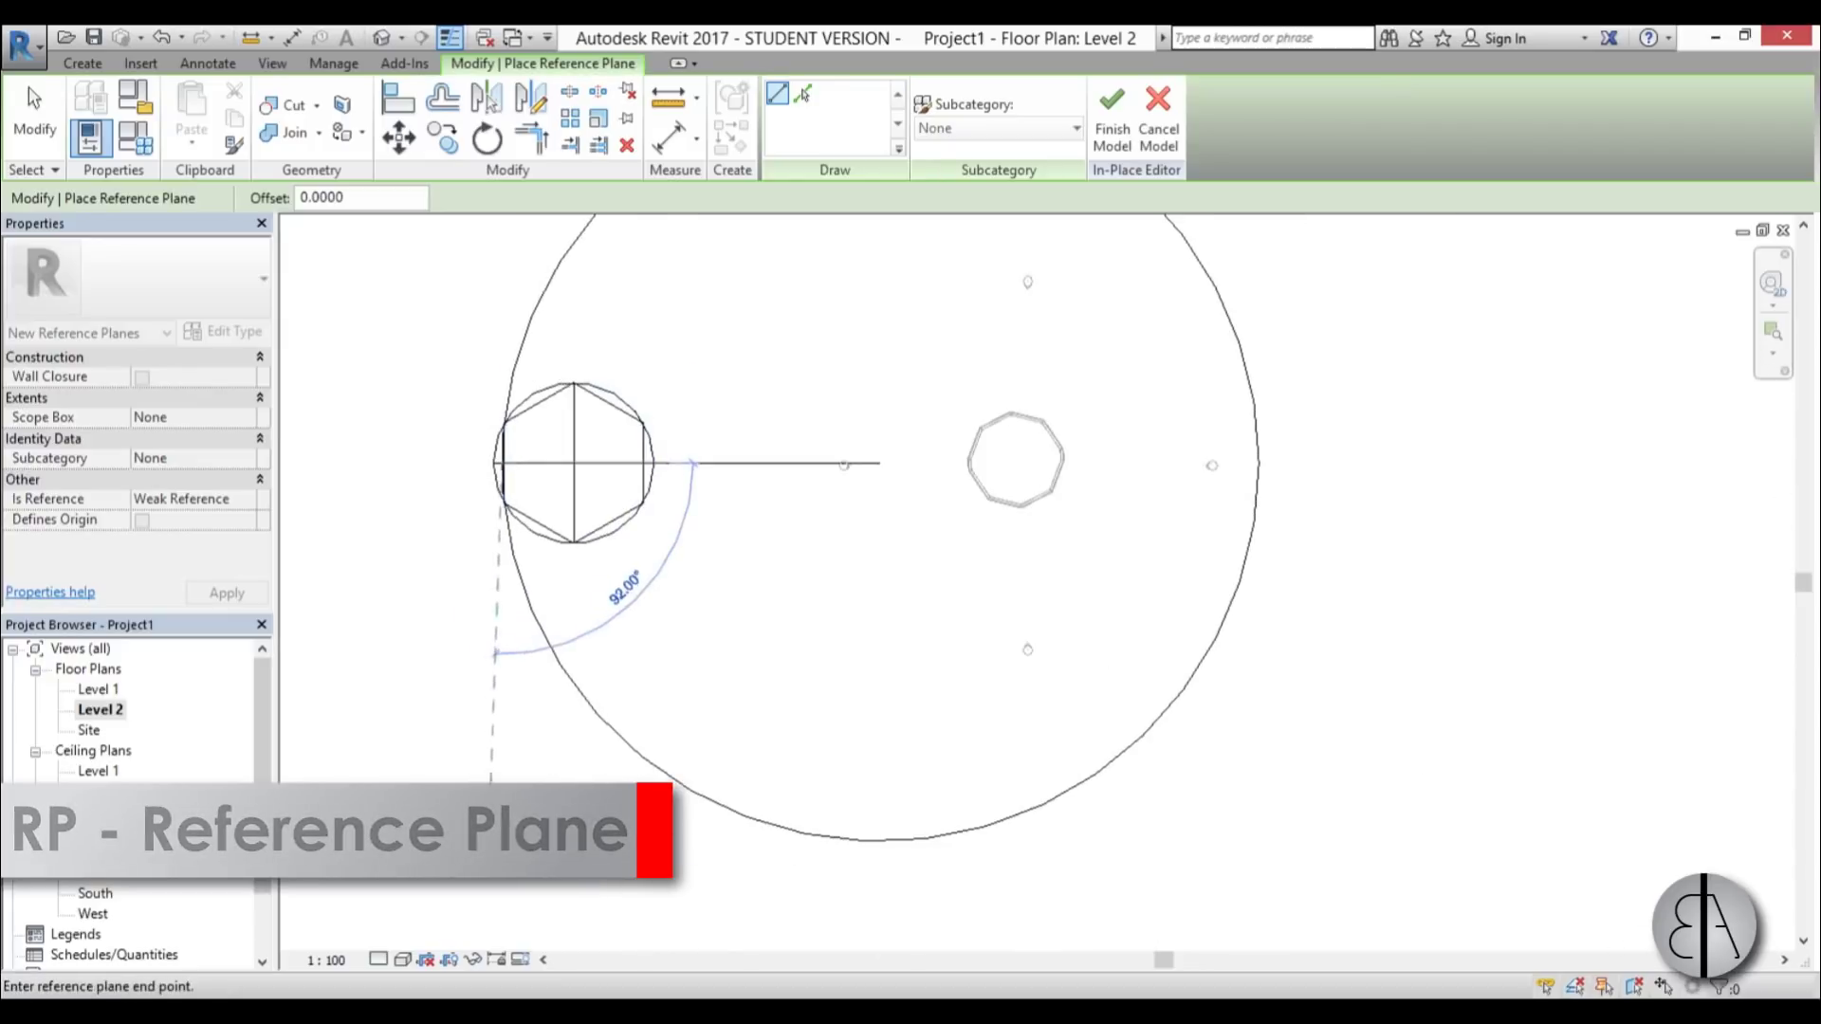
click(507, 858)
key(Escape)
key(Escape)
- Try to draw a vertical reference plane from the hexagon's centre down to the level of the first plane's lower end
scroll(565, 476, up, 2)
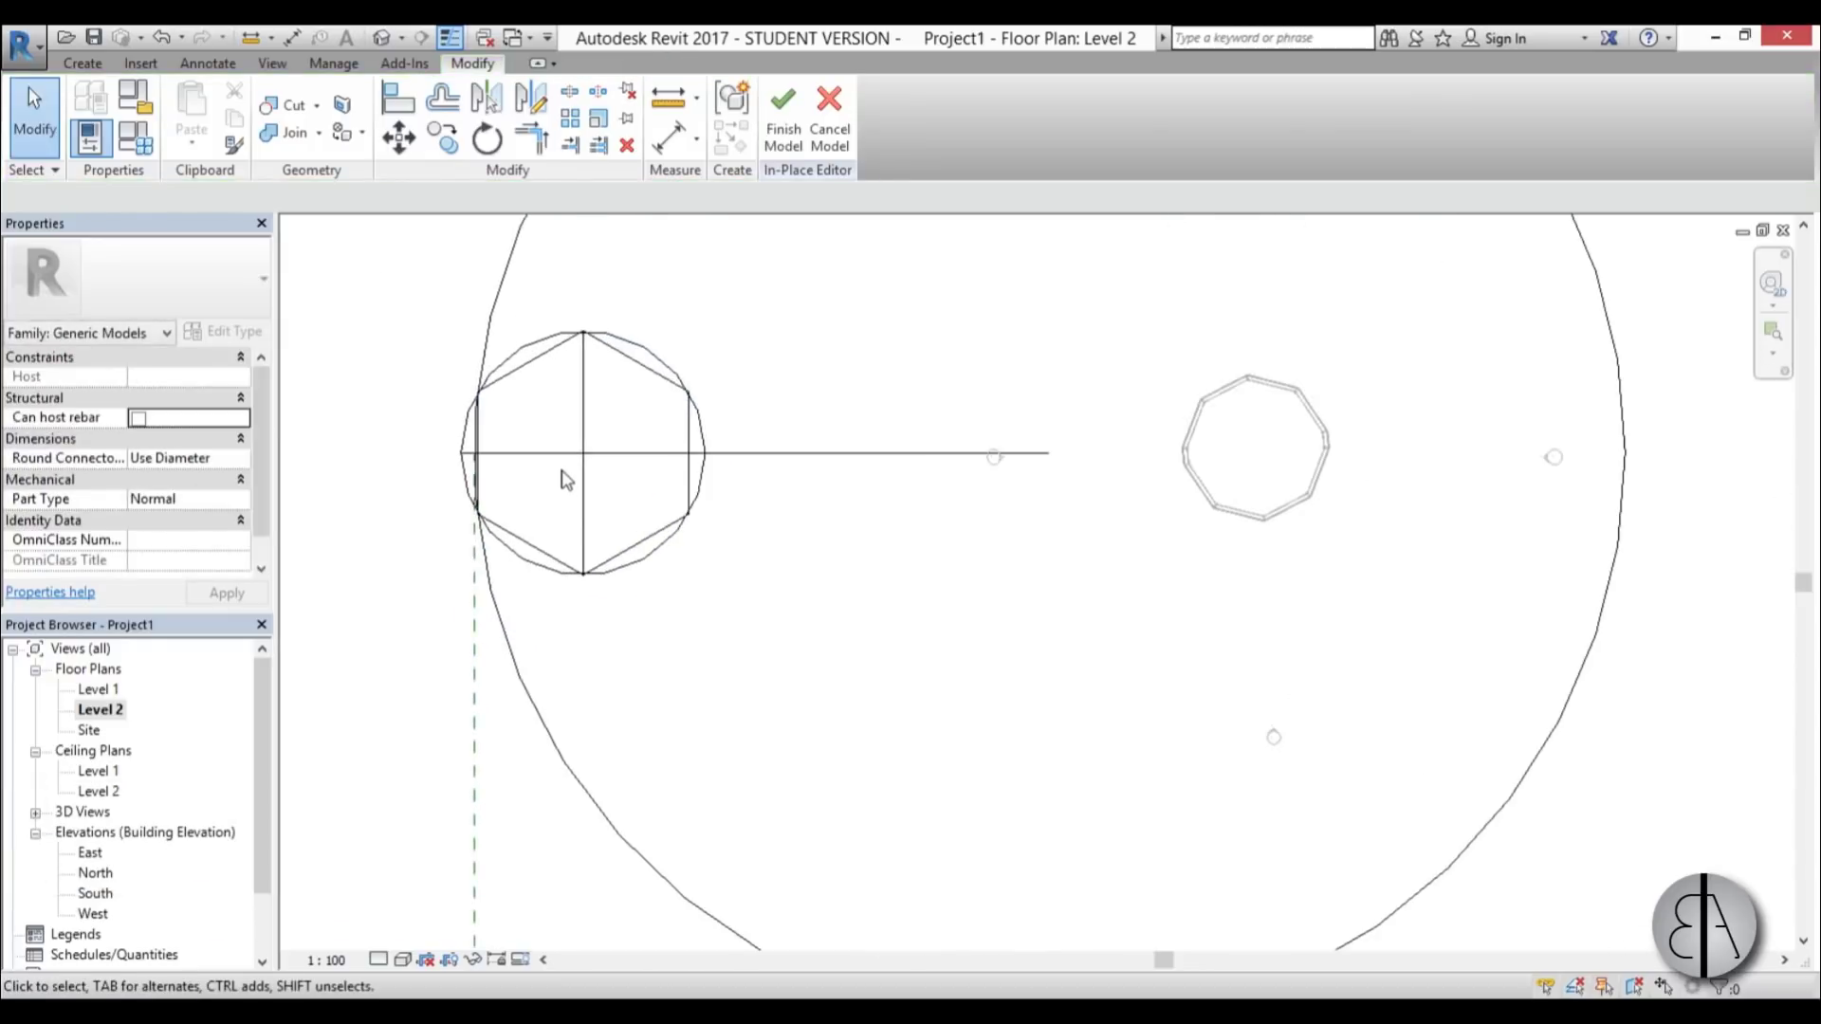
key(r)
key(p)
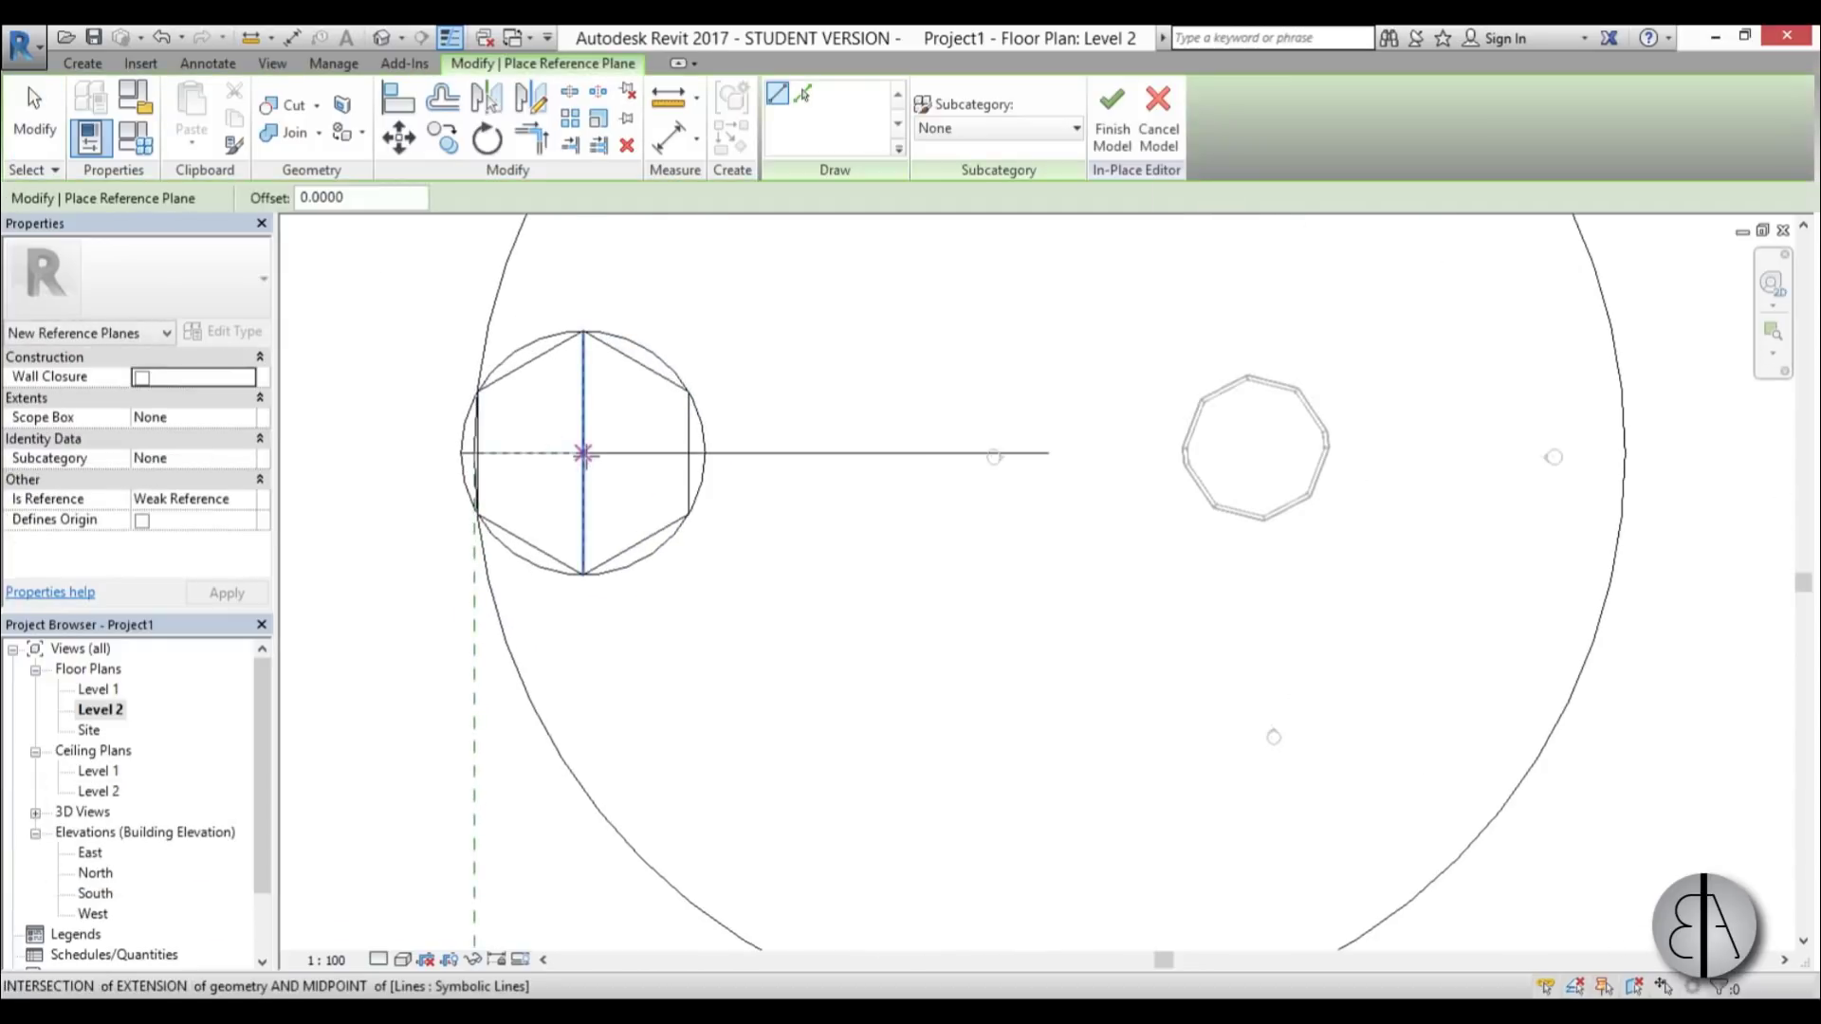
click(583, 454)
scroll(583, 453, down, 2)
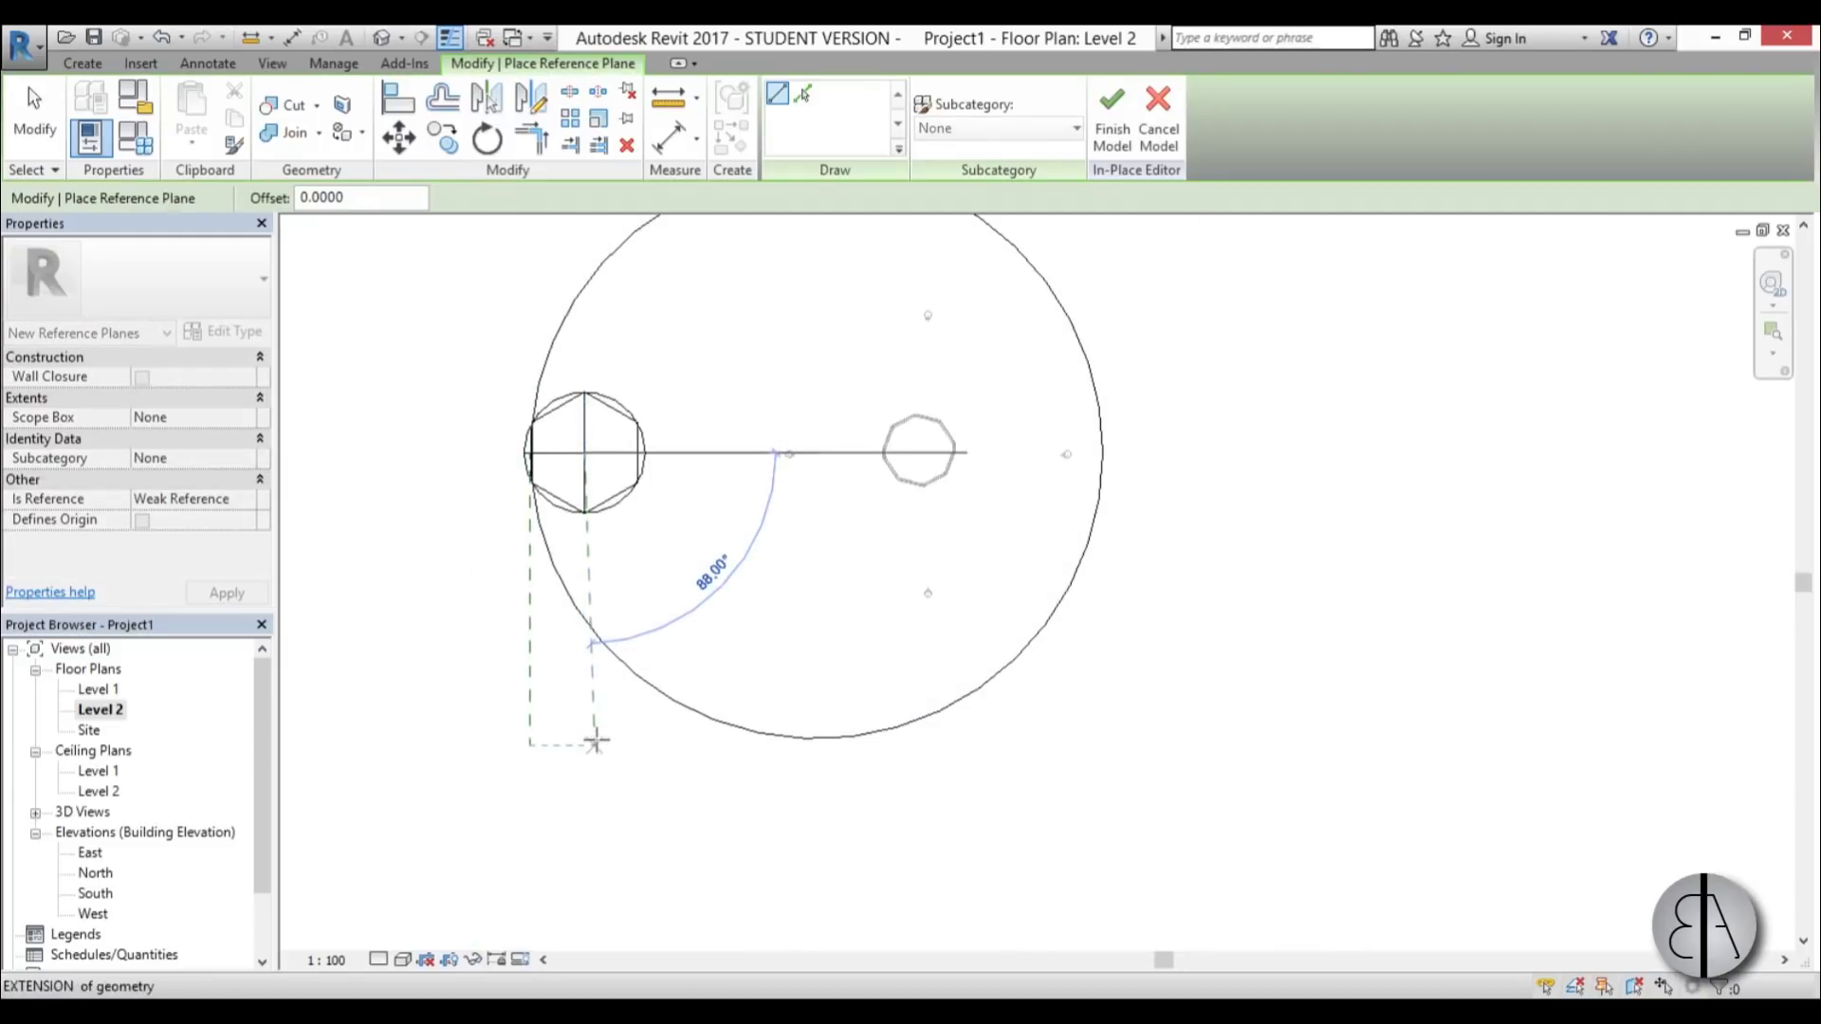
click(595, 742)
key(Escape)
key(Escape)
scroll(517, 488, up, 6)
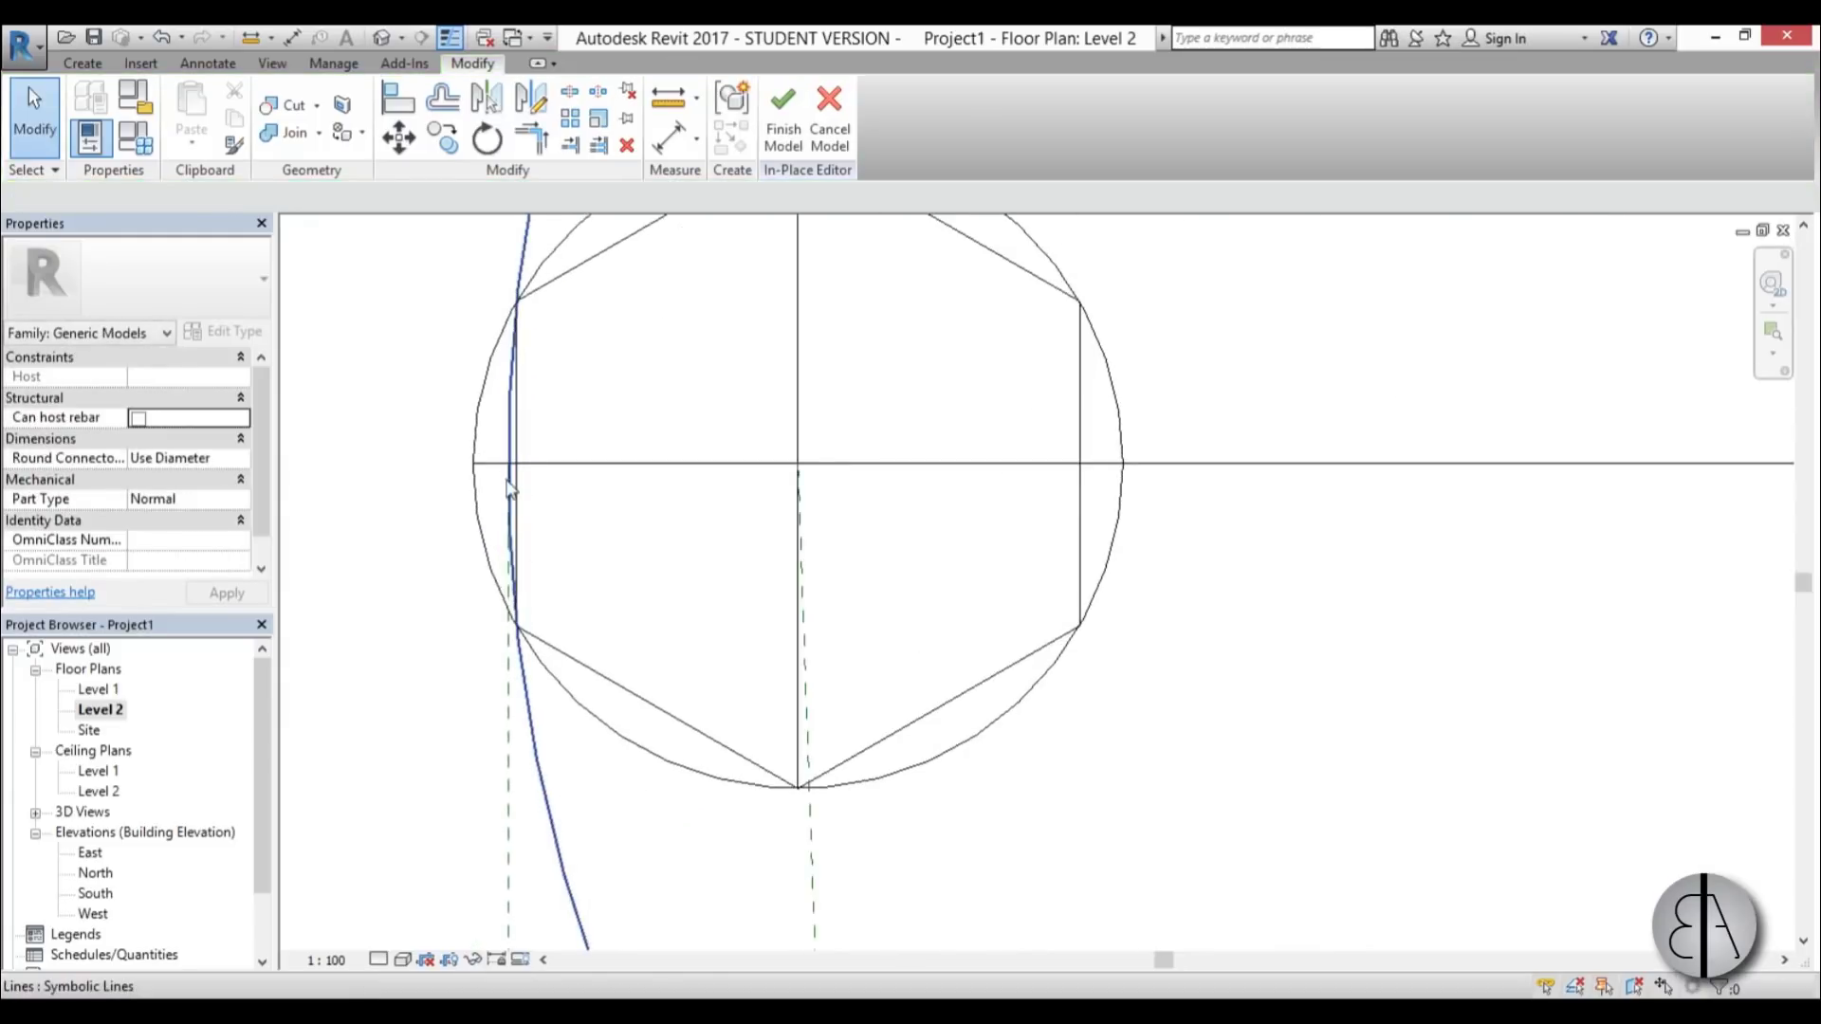
- Draw a trial reference plane from the horizontal line's far end down past the large circle, and delete it
scroll(508, 478, down, 6)
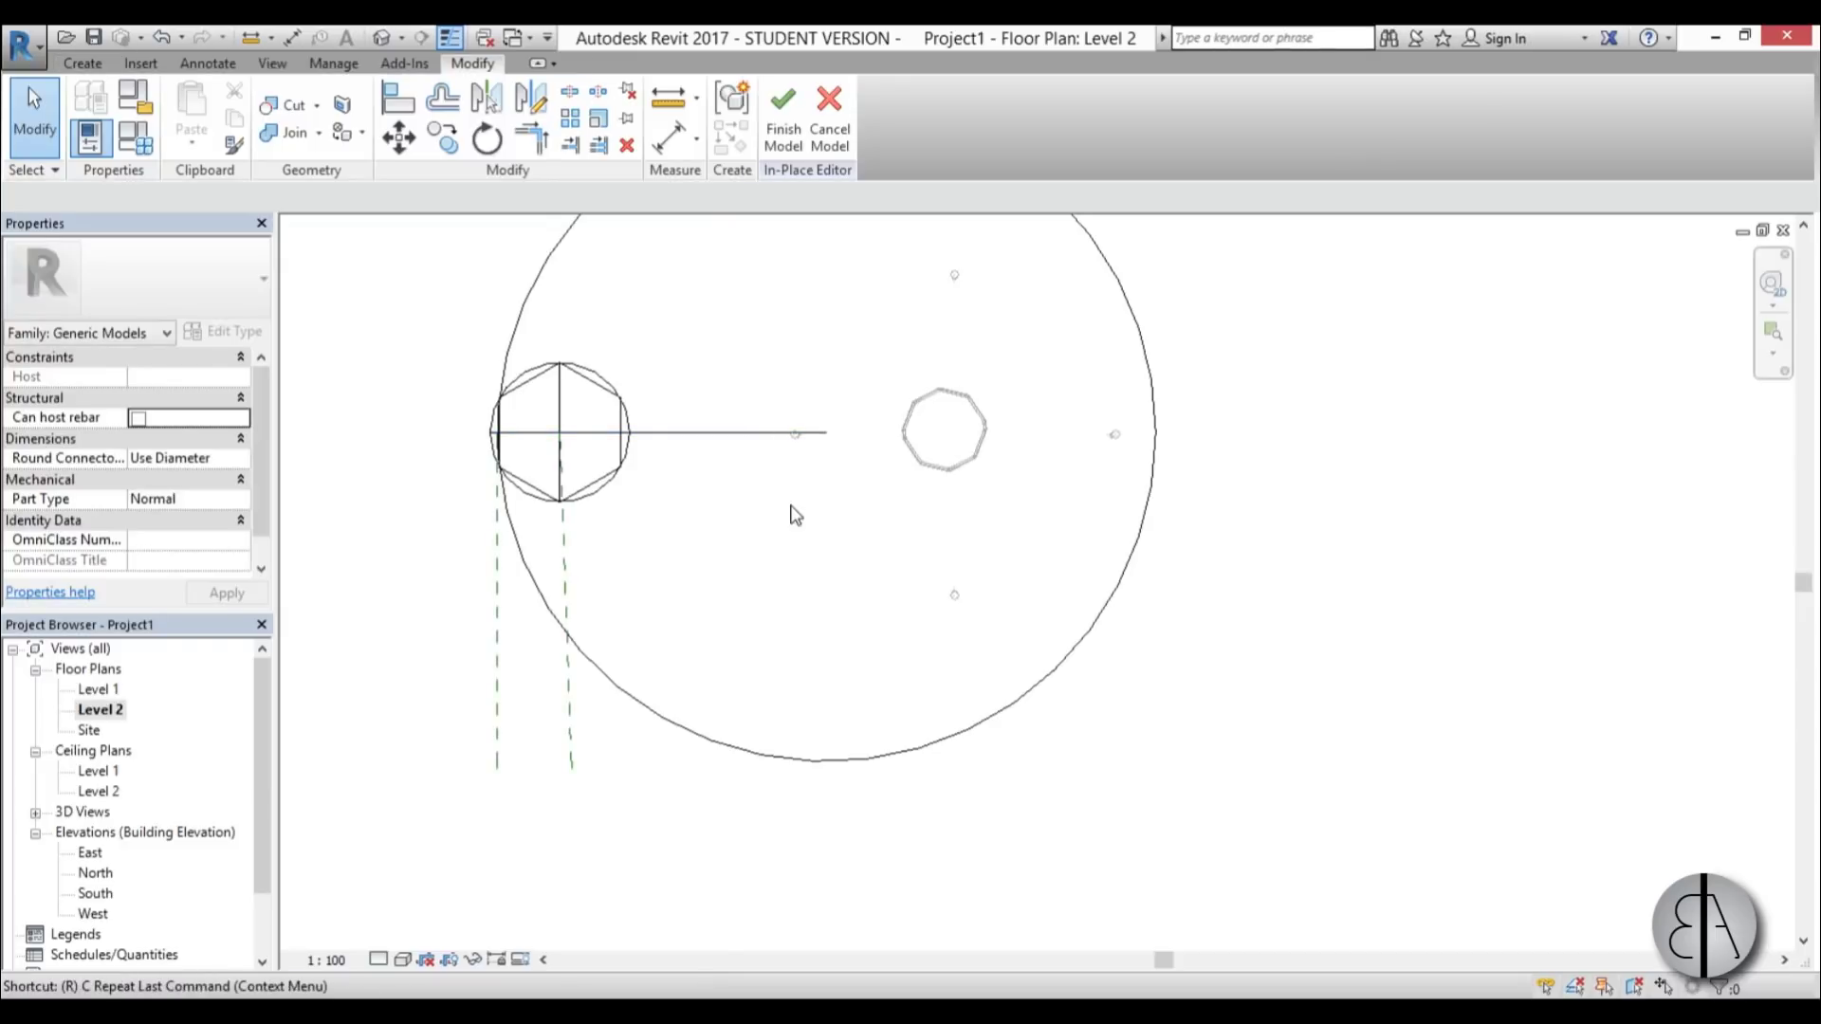
key(p)
click(826, 432)
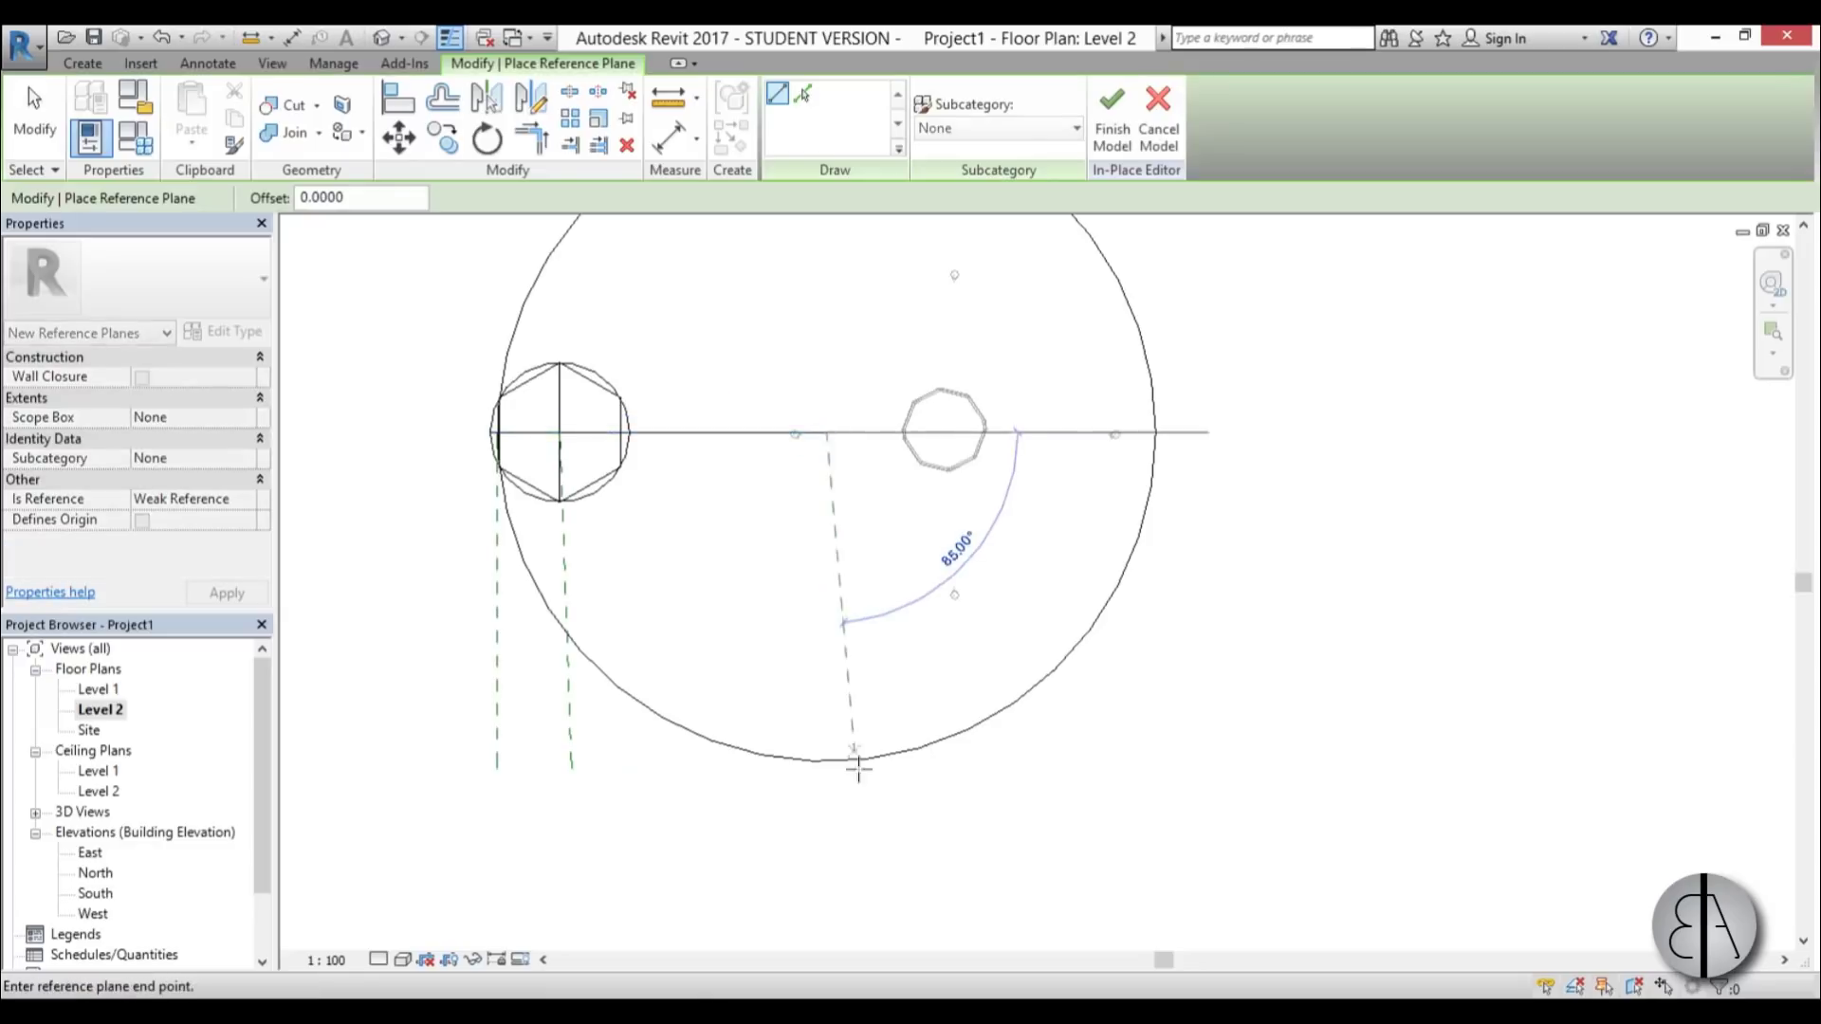
click(839, 769)
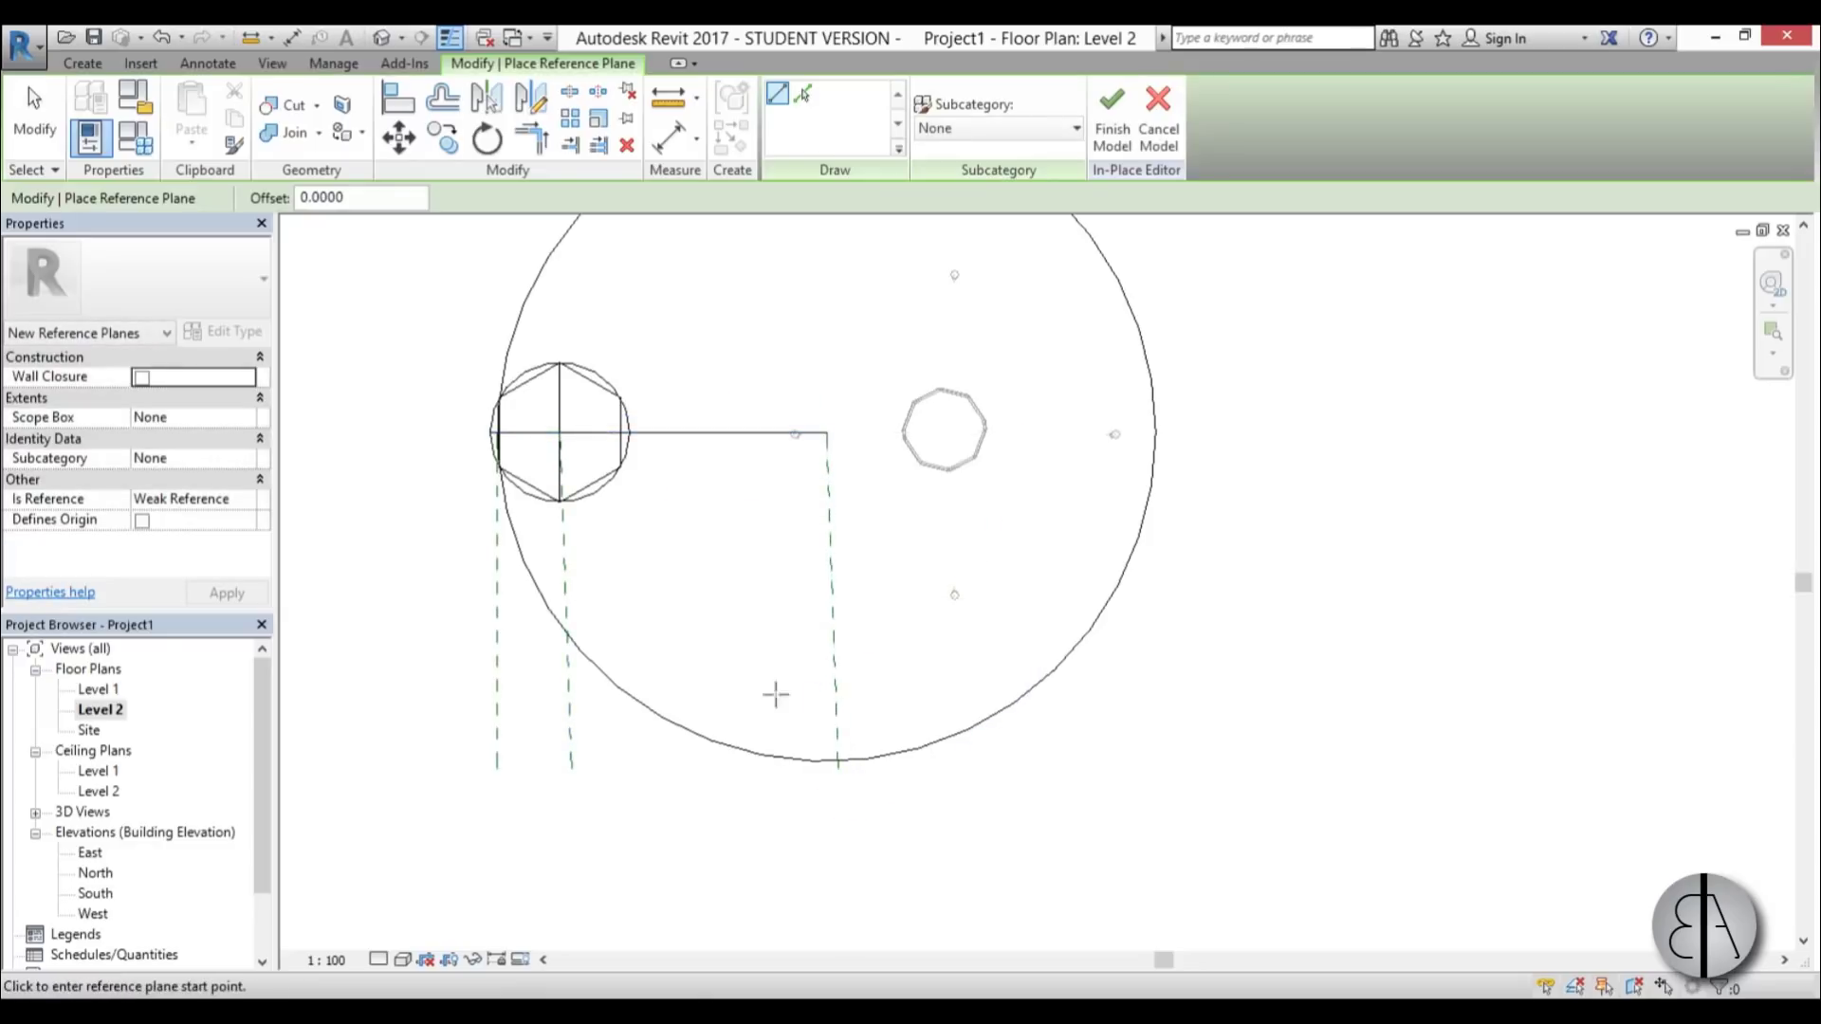
scroll(834, 730, up, 3)
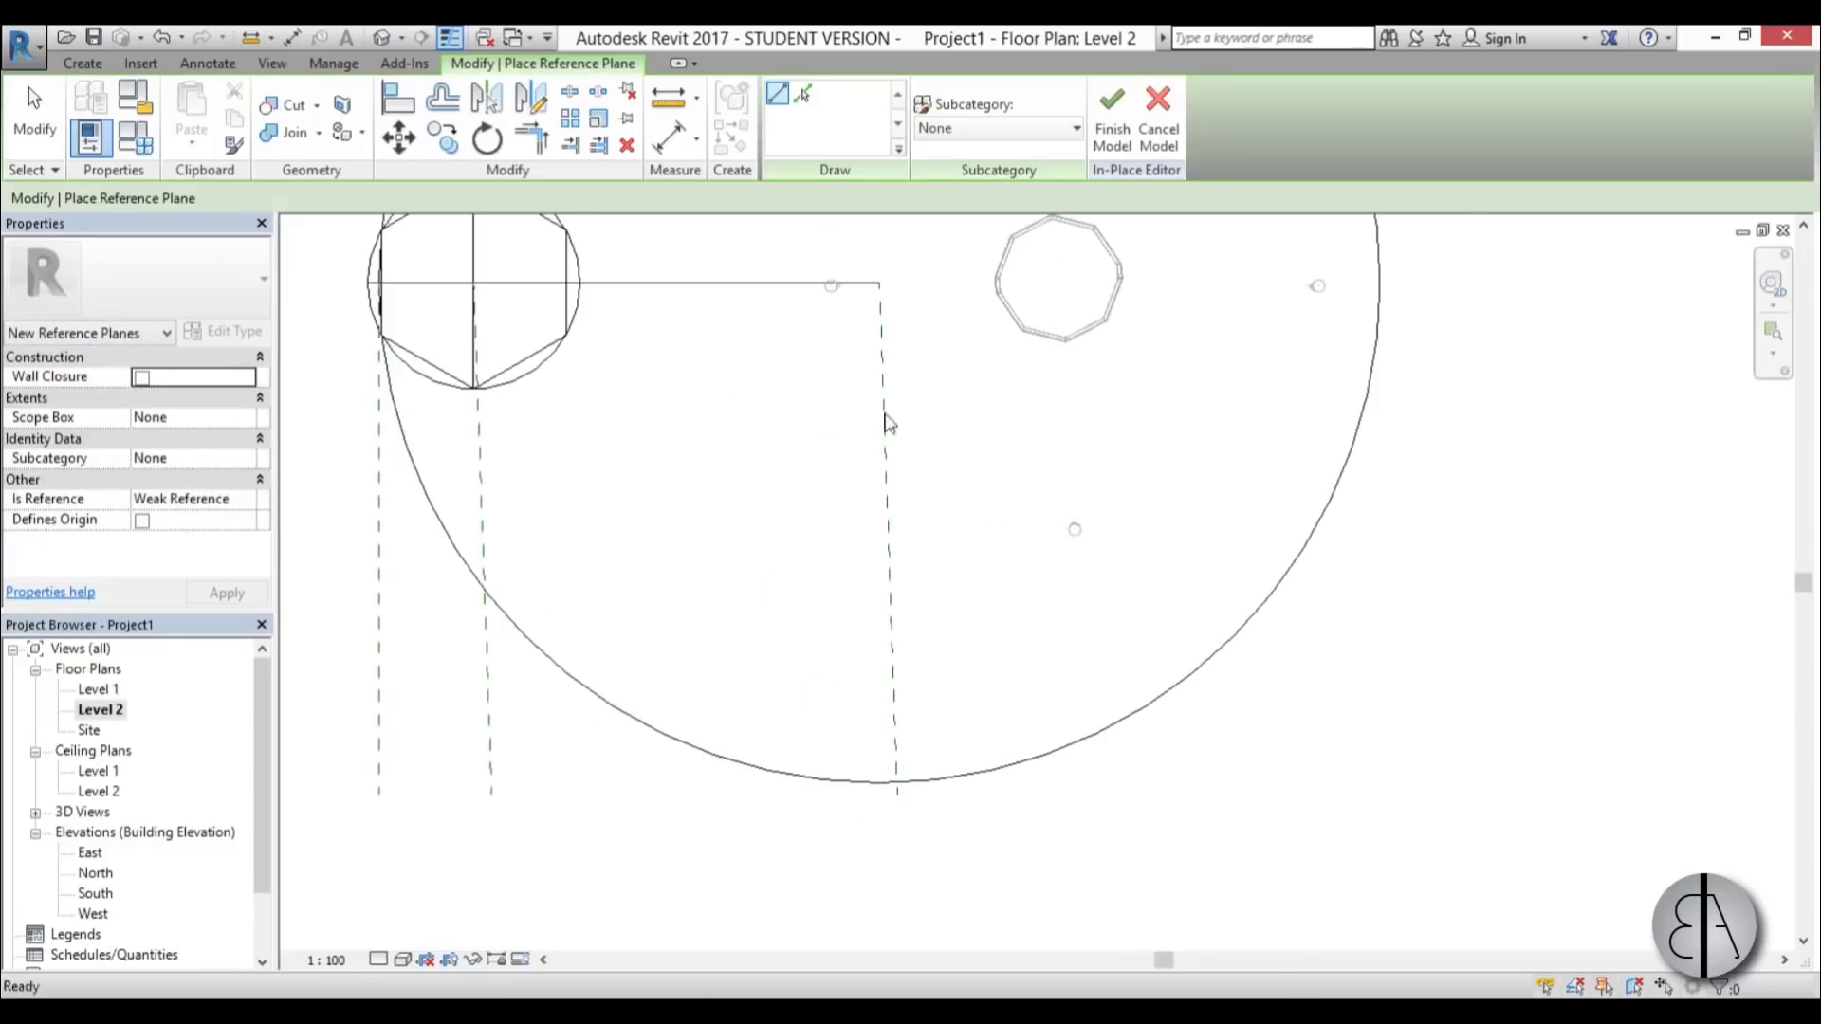
key(Escape)
key(Escape)
click(883, 341)
key(Delete)
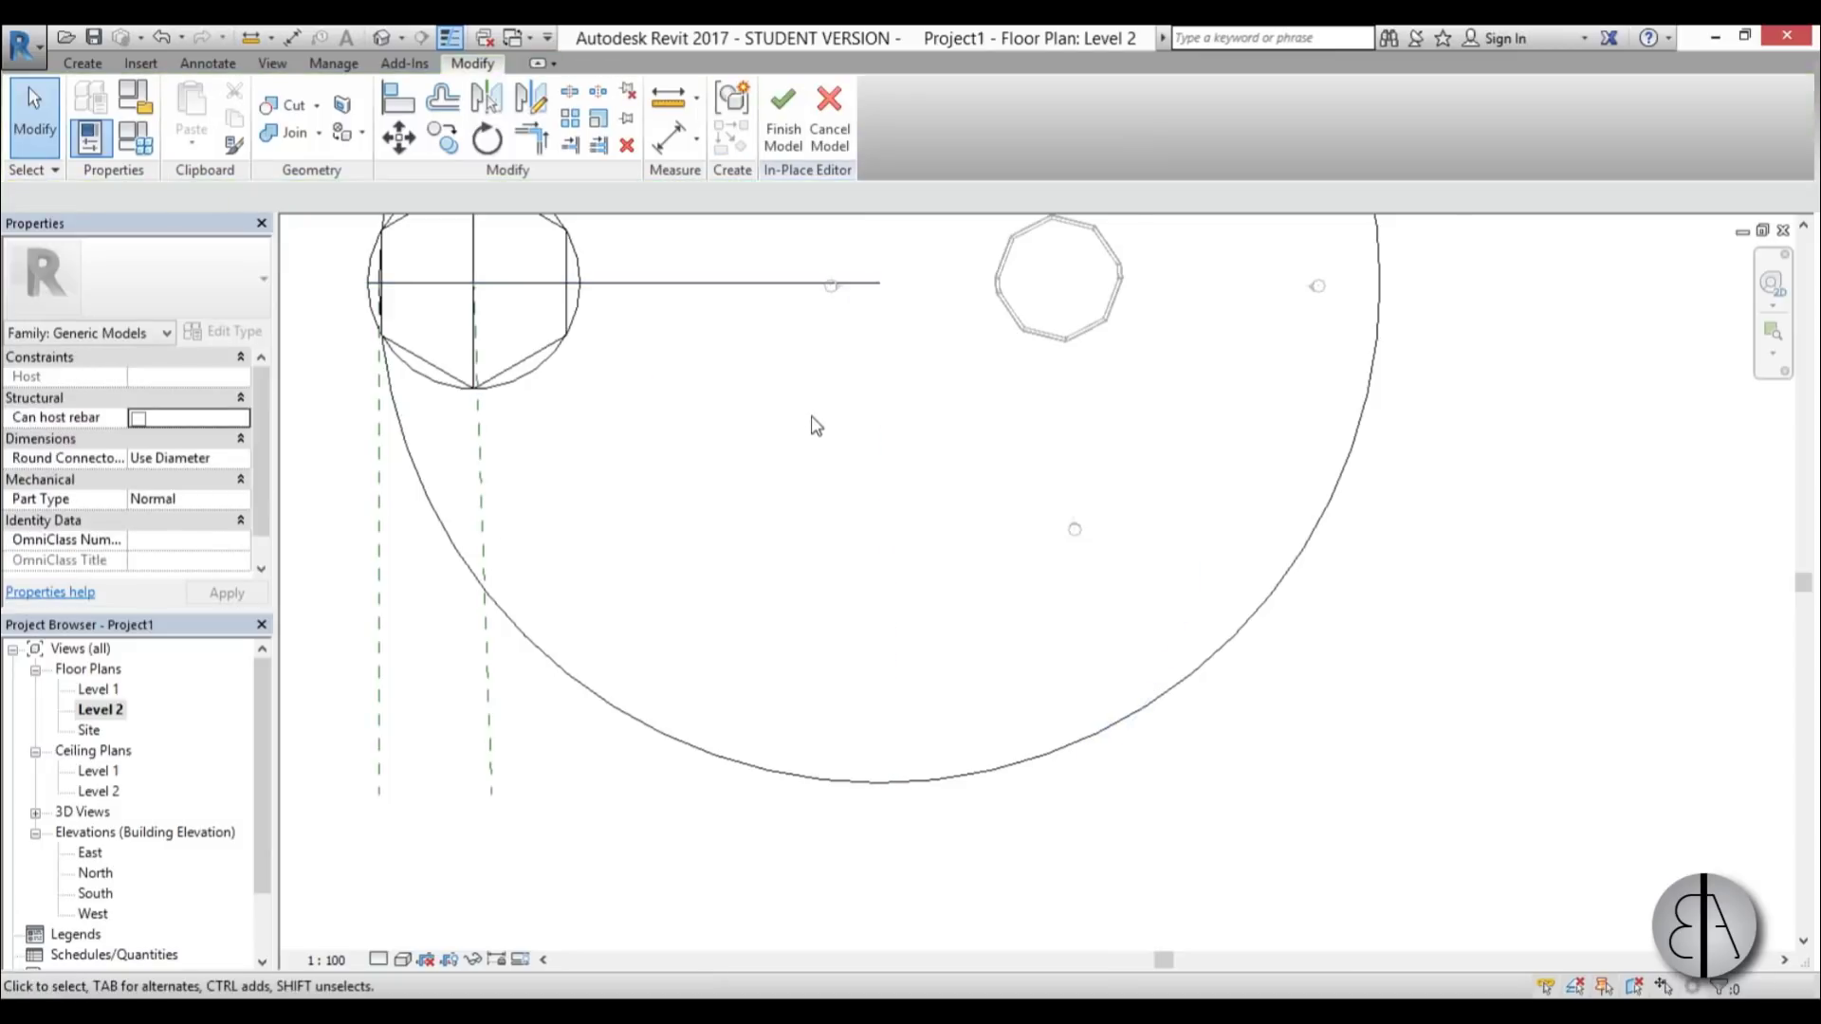
- Draw an exactly vertical reference plane from the horizontal line's far end down to just below the large circle
key(p)
click(880, 282)
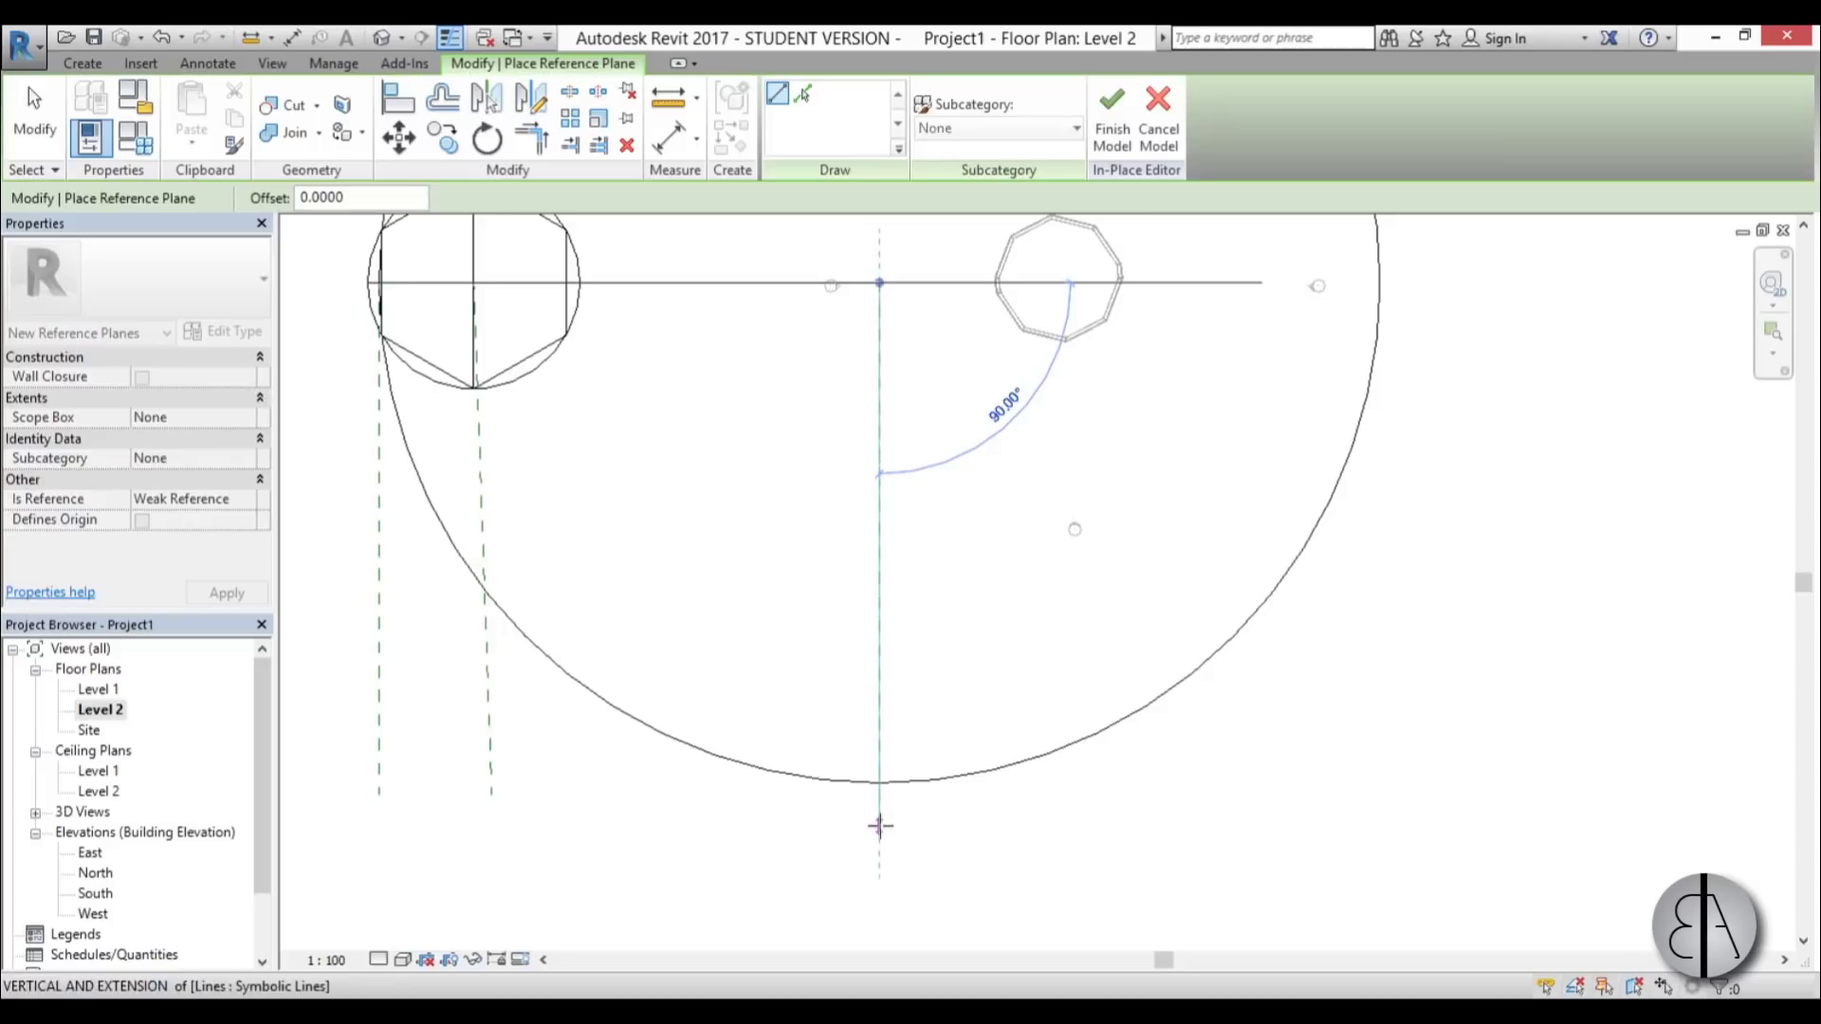
click(880, 809)
key(Escape)
key(Escape)
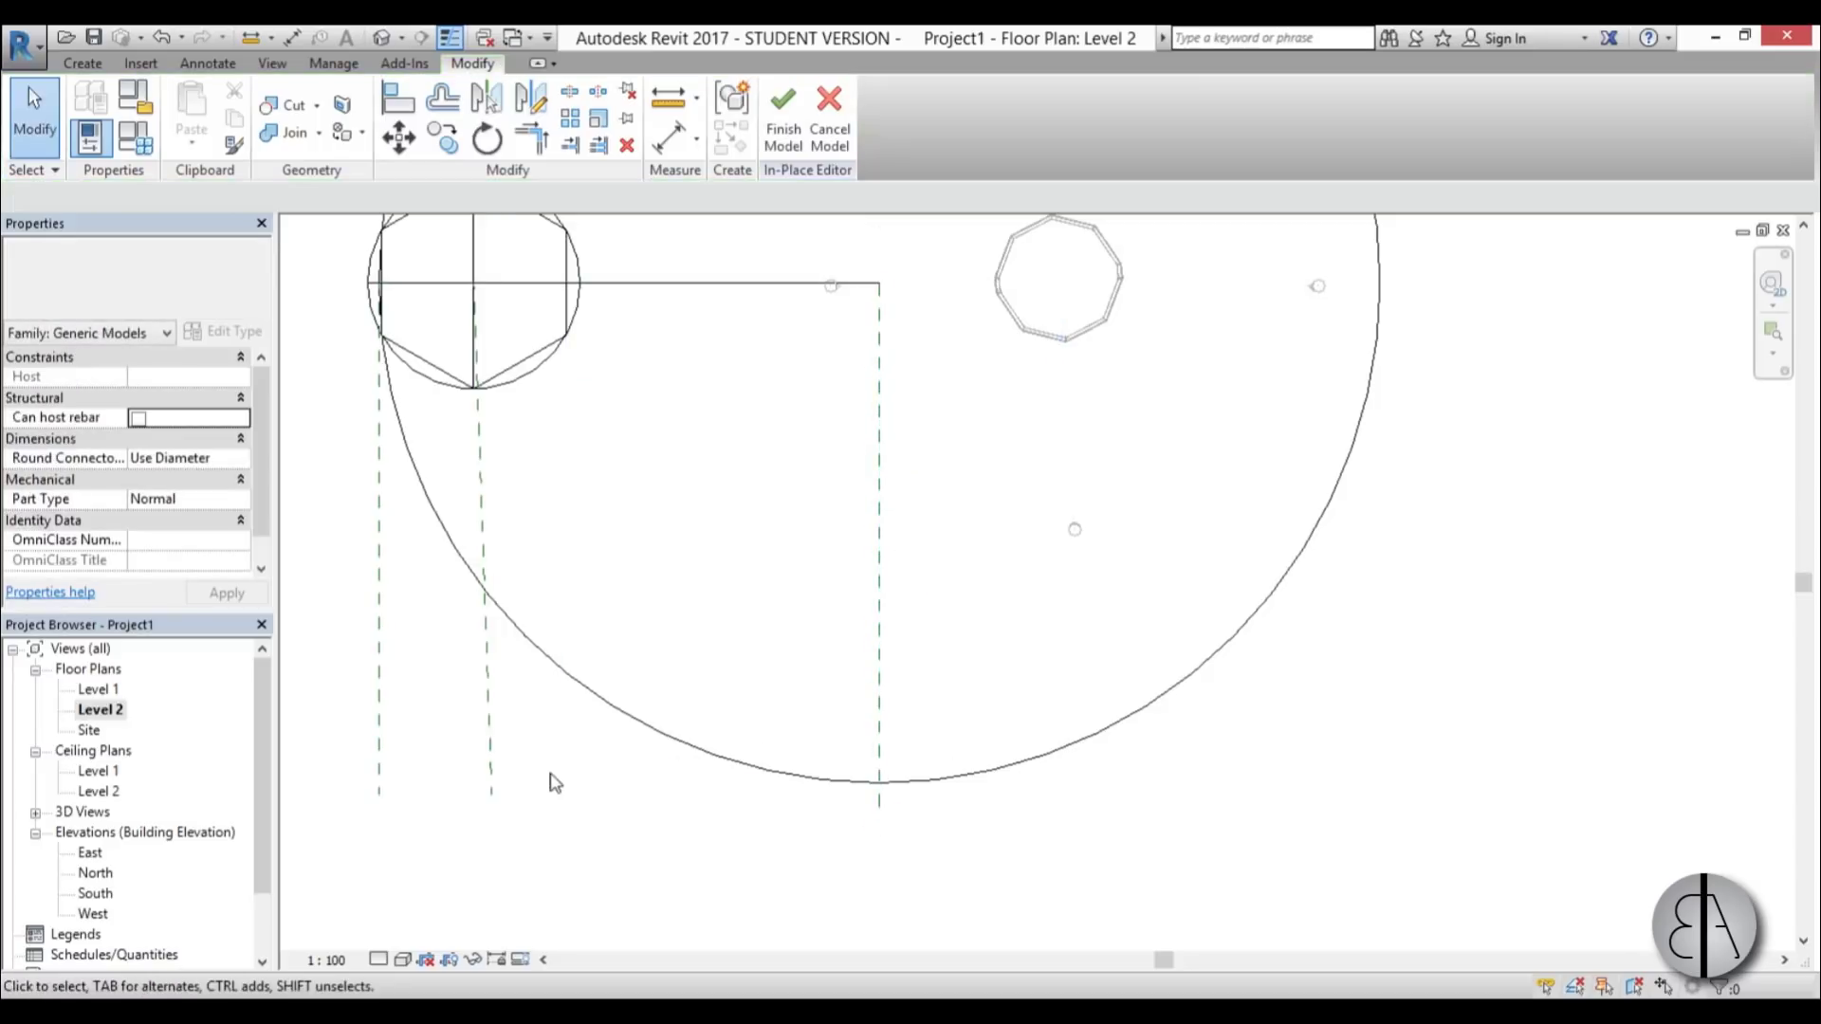
- Replace the slanted reference plane under the hexagon's centre with an exactly vertical one of matching extent
click(488, 780)
key(Delete)
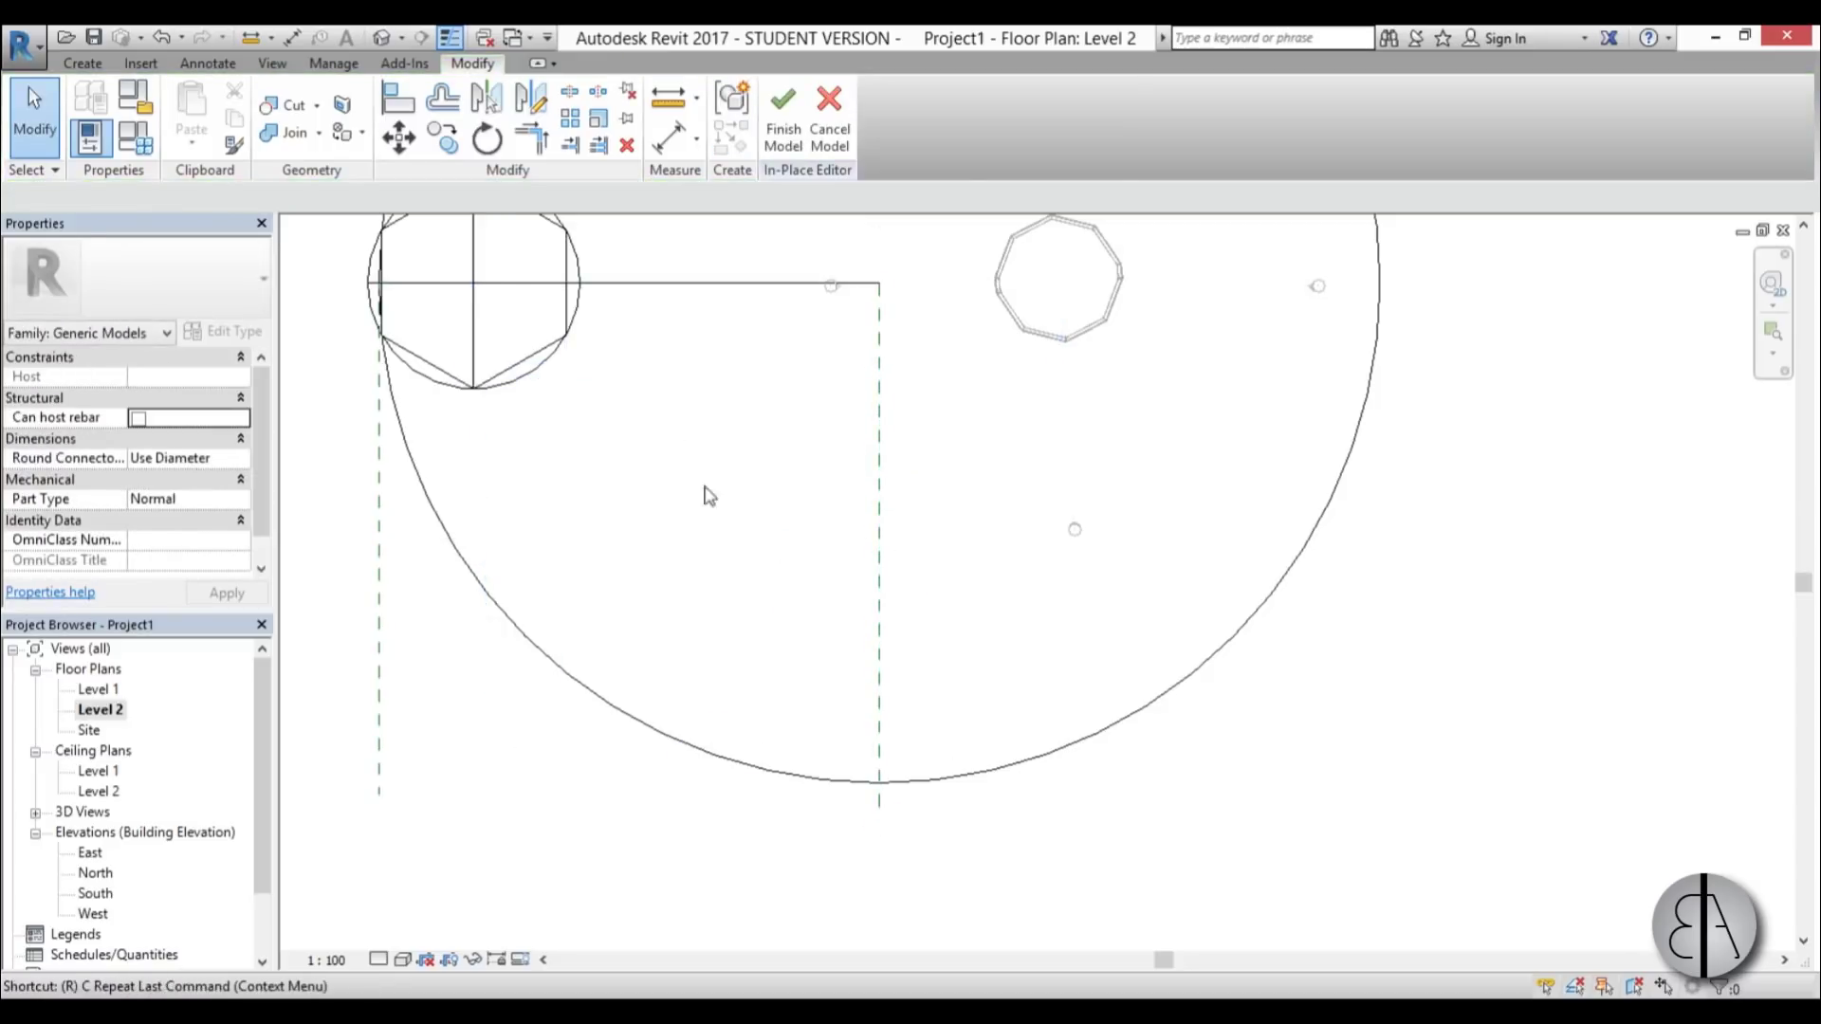
key(p)
click(474, 282)
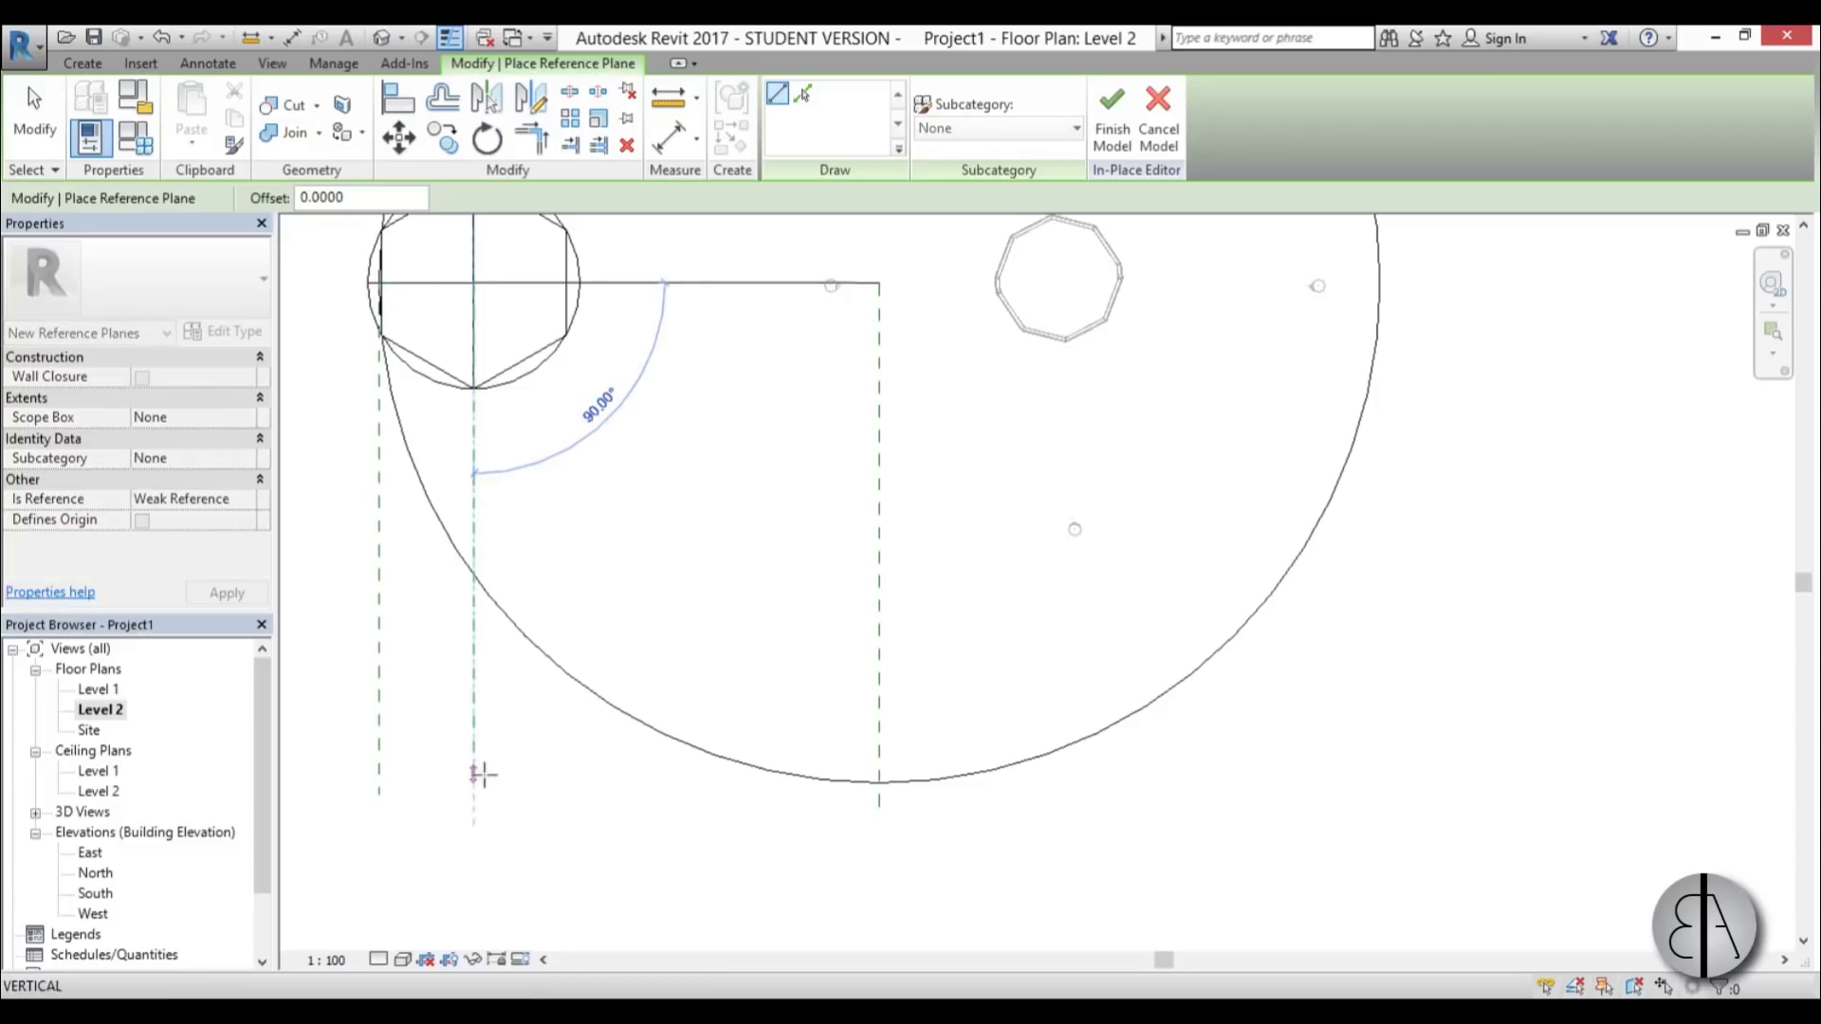
click(474, 793)
key(Escape)
key(Escape)
- Draw a horizontal reference plane along the horizontal line, from its hexagon-side end to beyond the existing dome
scroll(796, 650, down, 3)
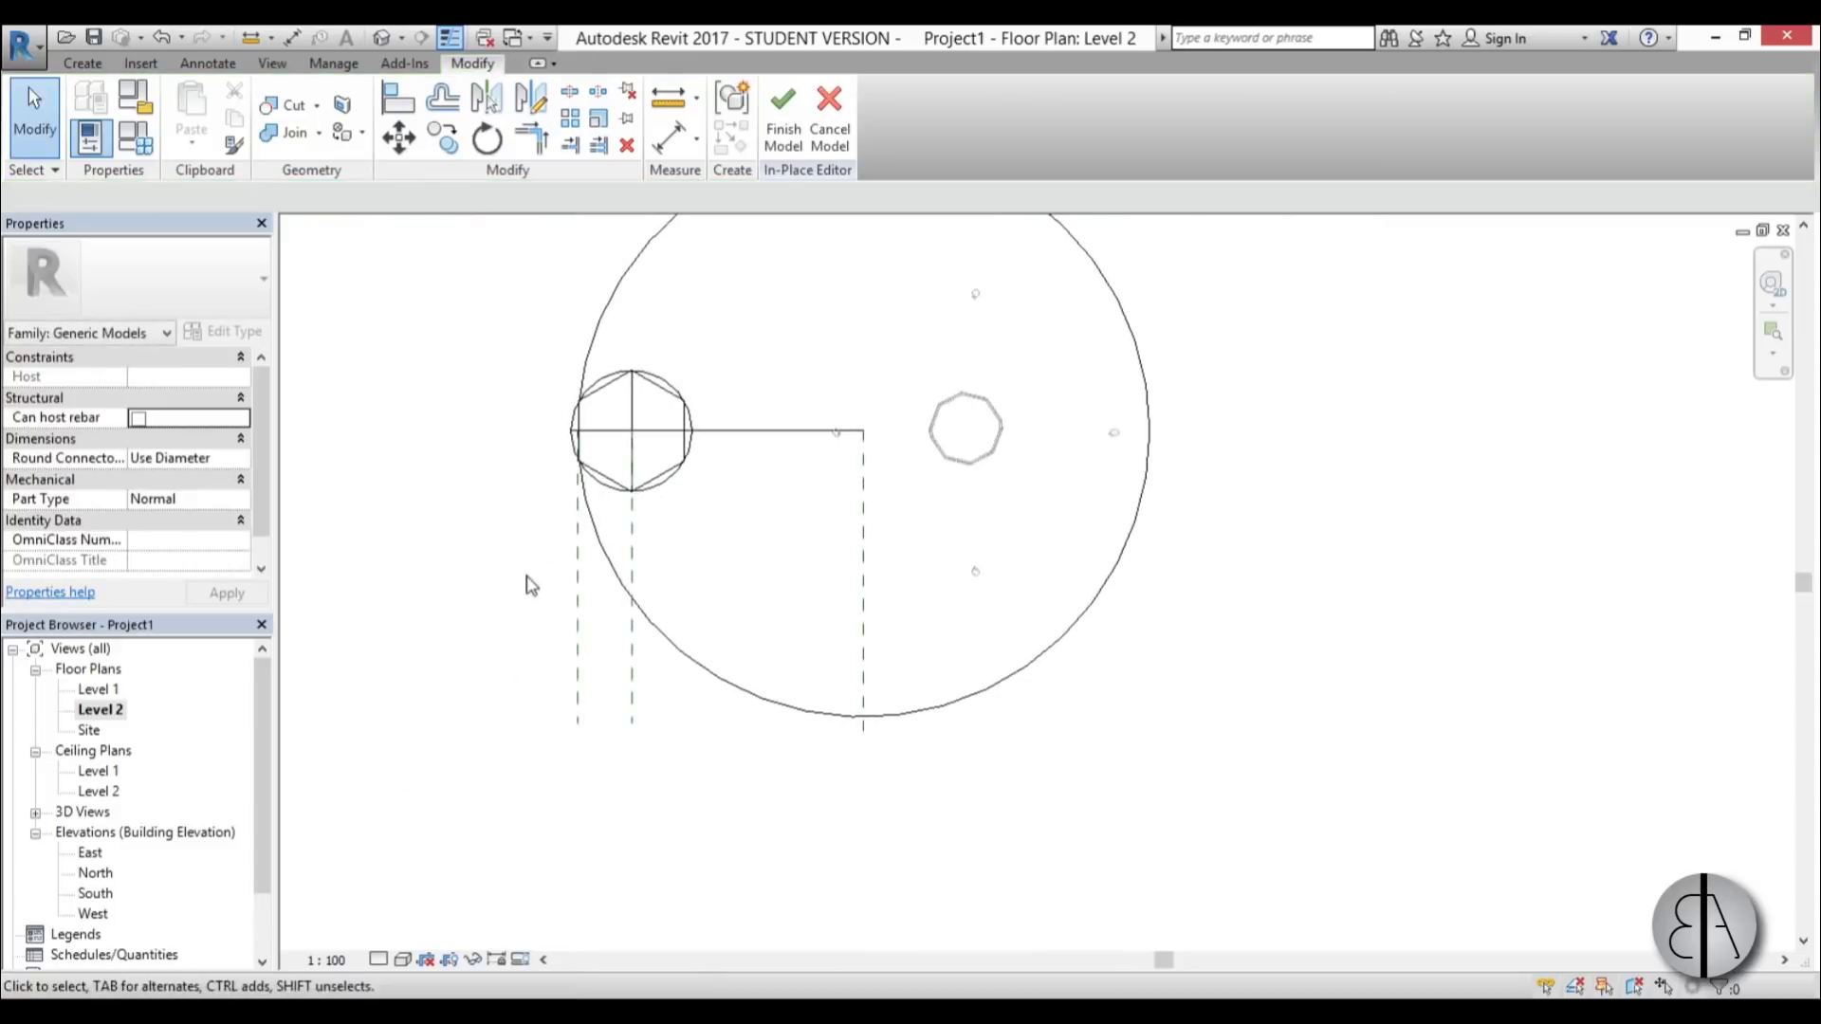
scroll(702, 453, up, 2)
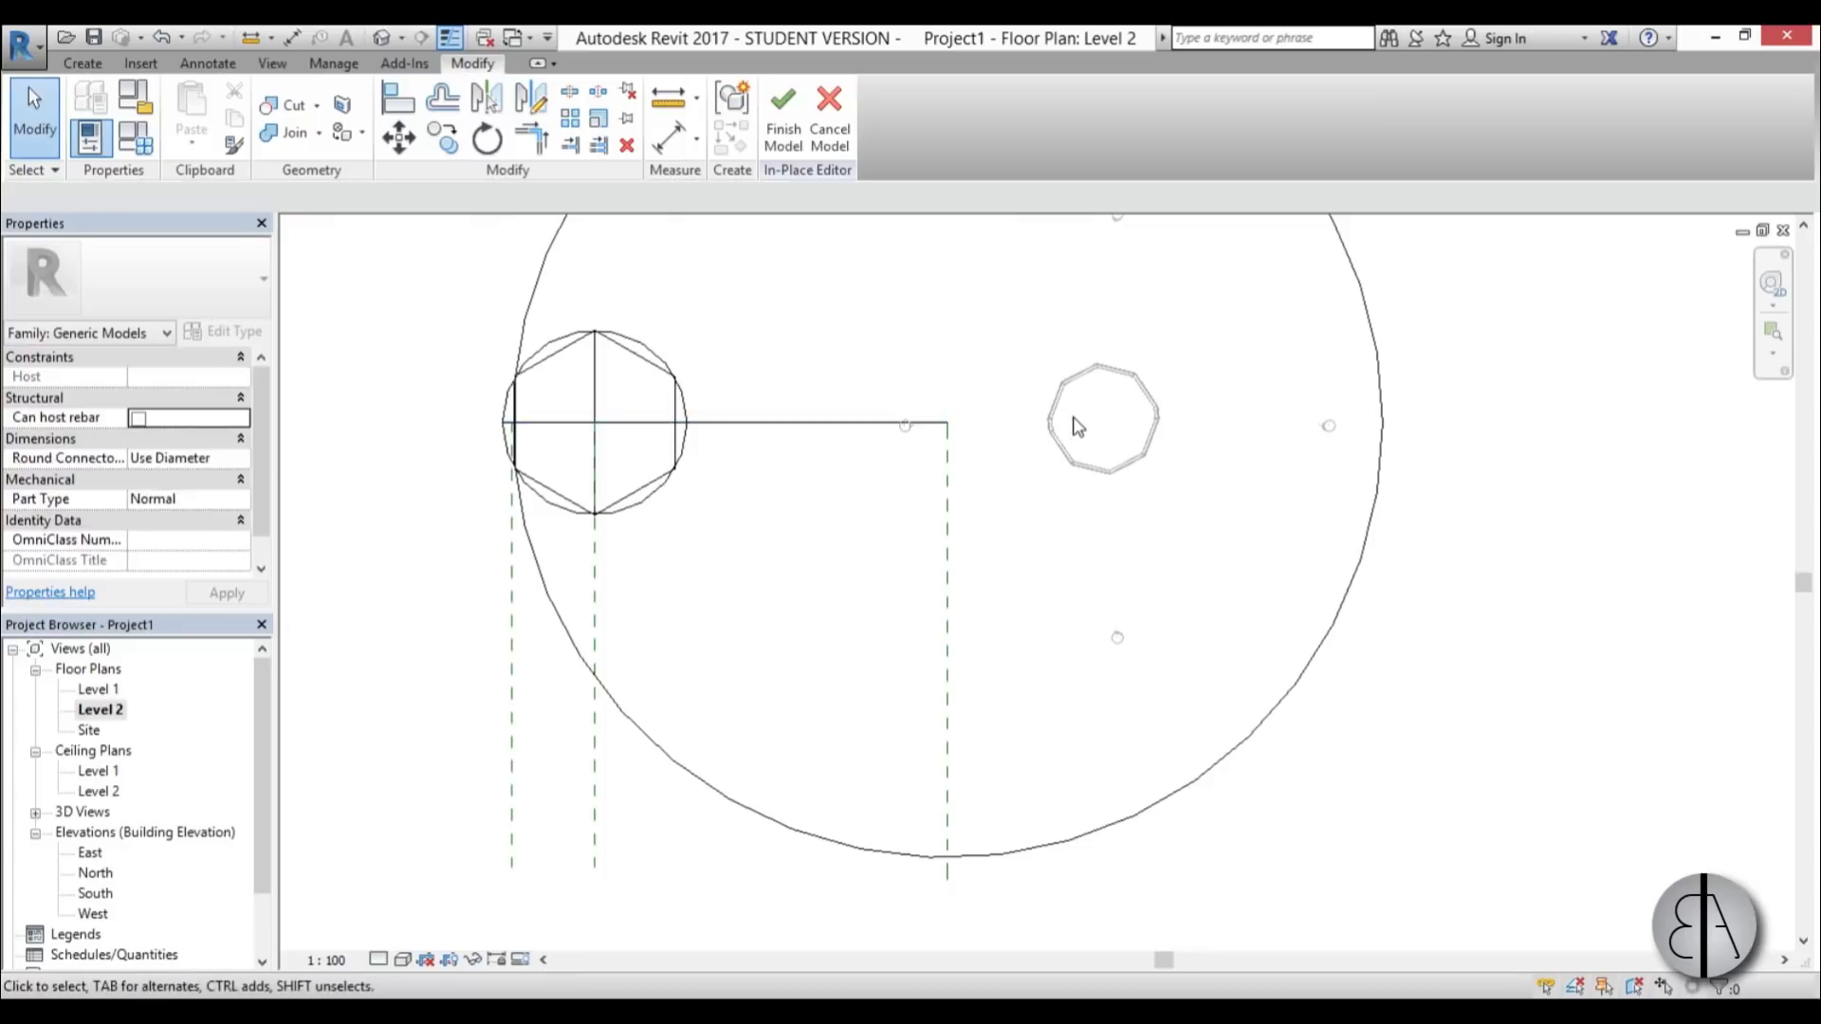
key(r)
key(p)
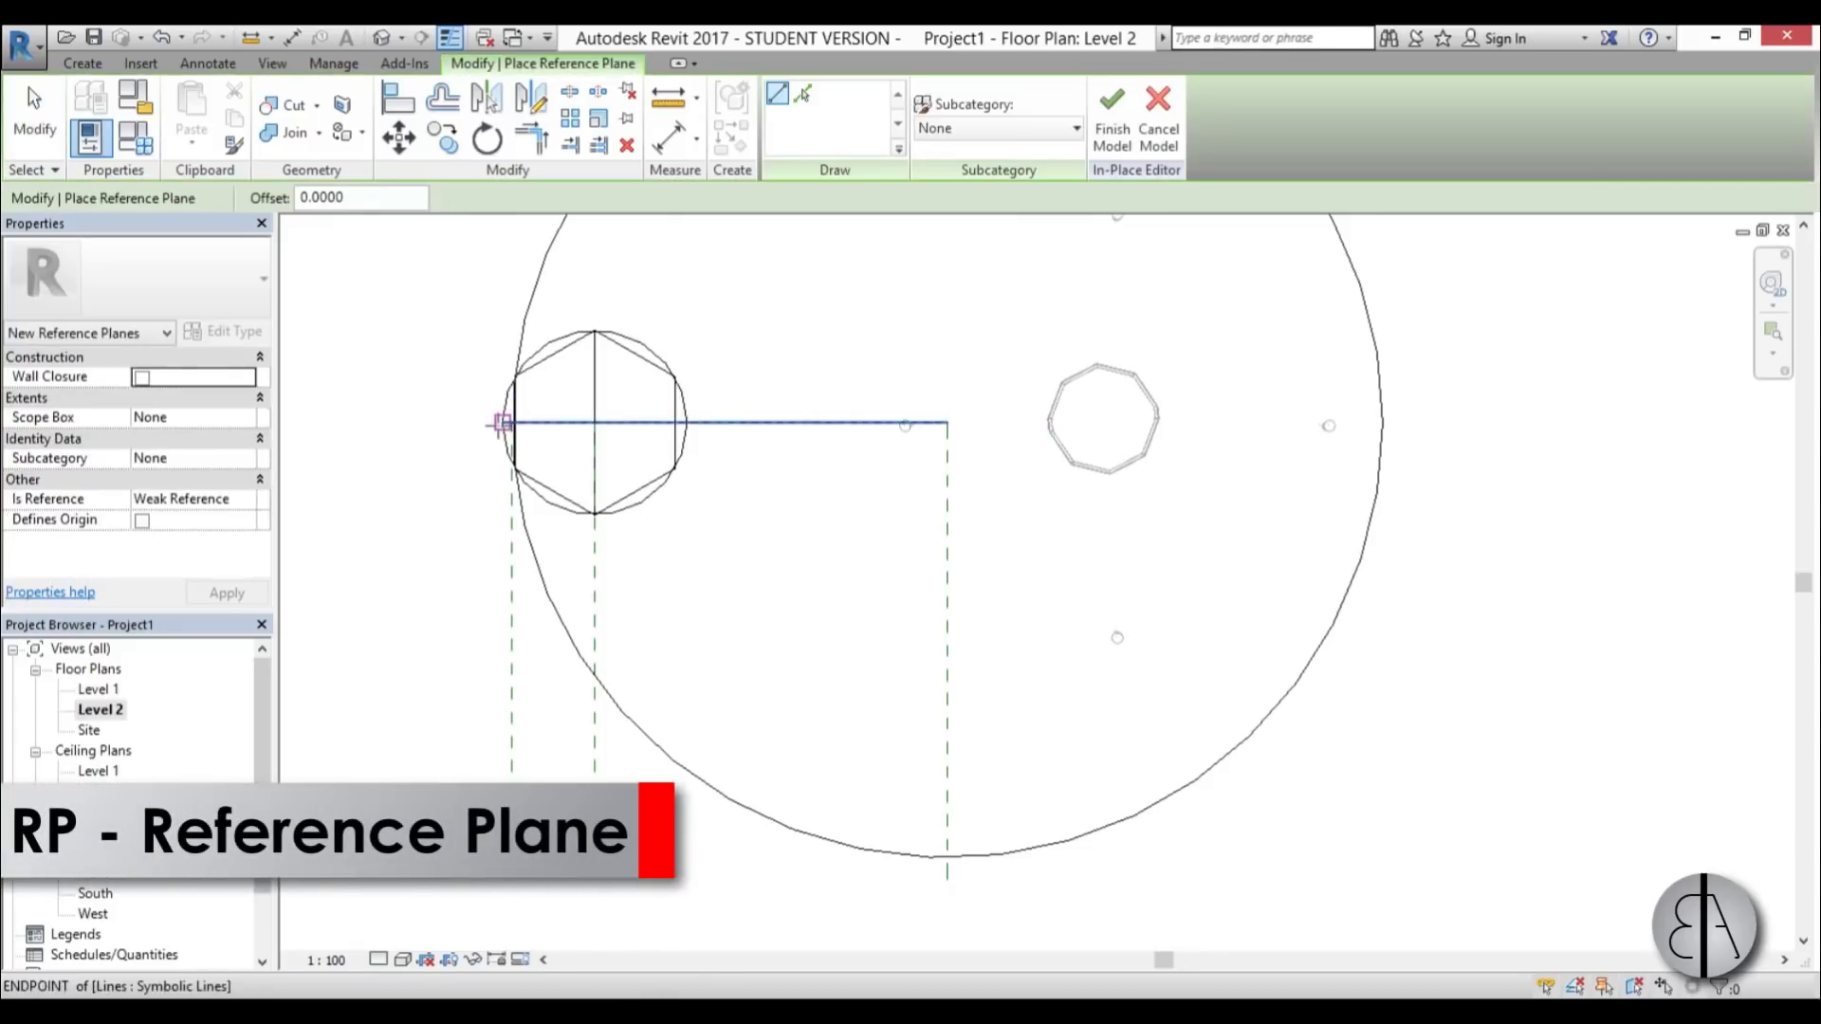
click(502, 423)
click(1253, 423)
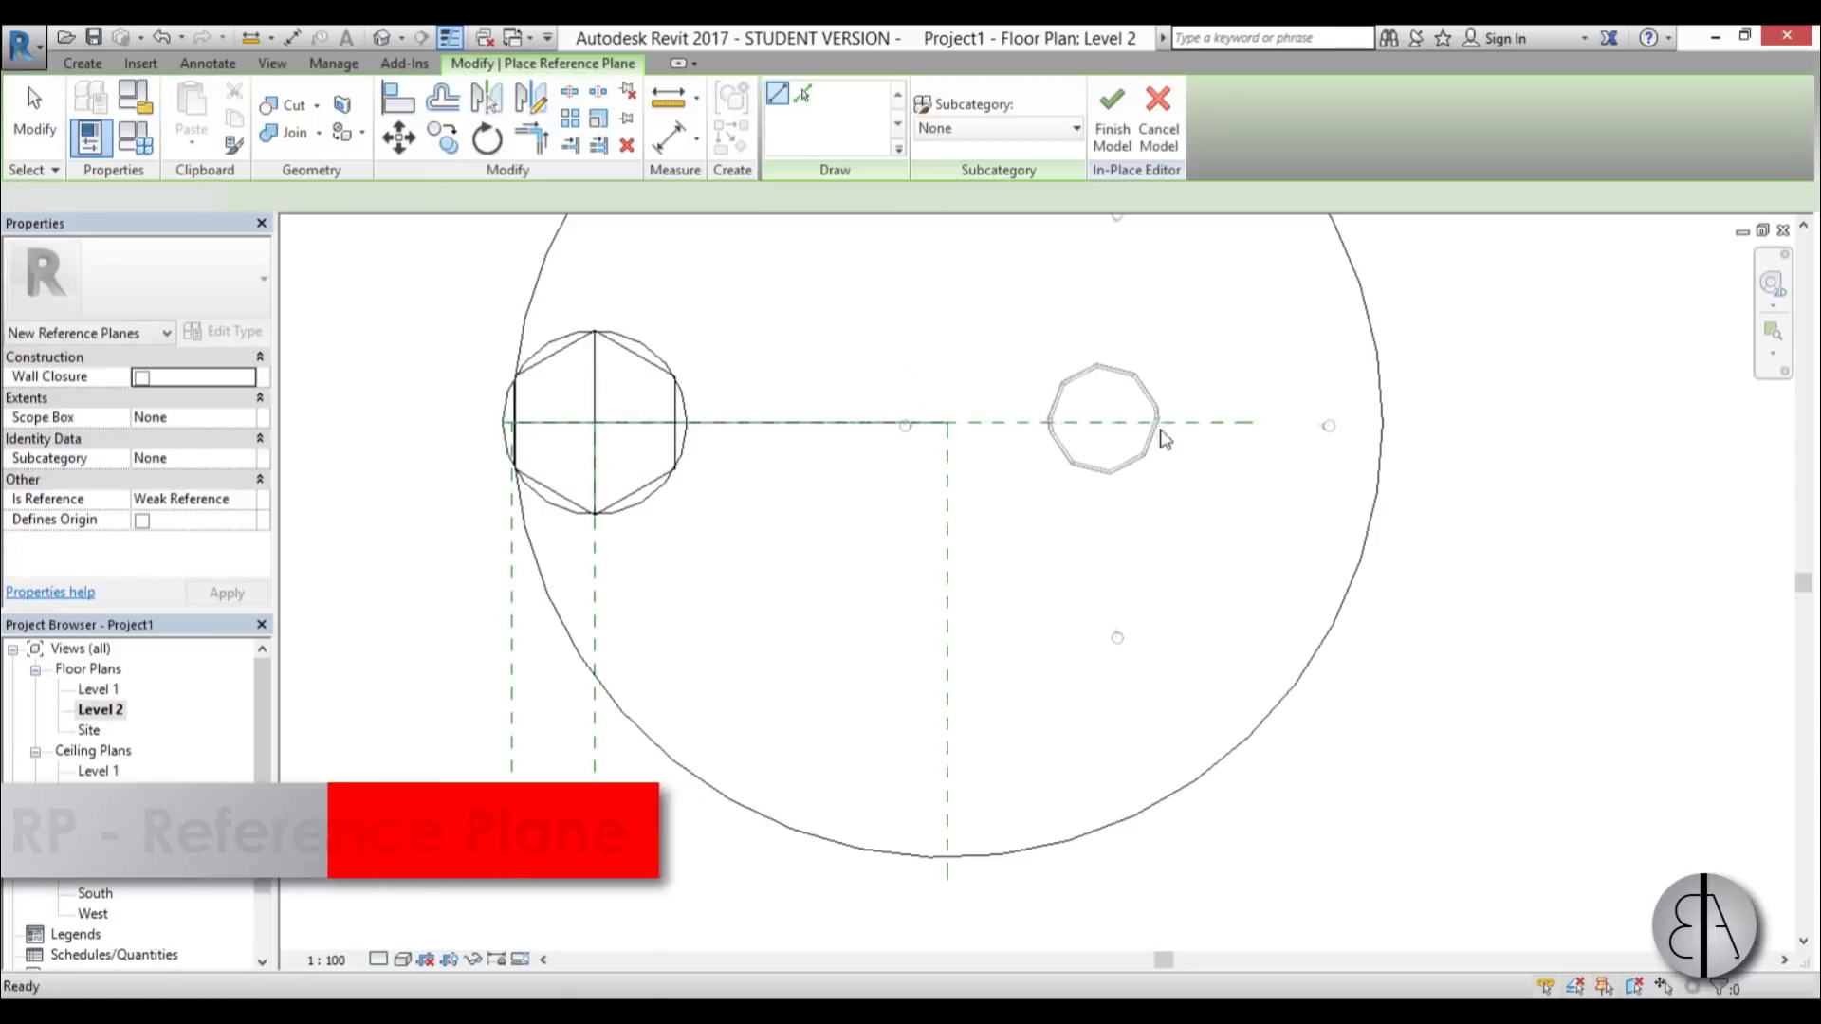
key(Escape)
- Extend the horizontal reference plane outward past the hexagon's left side and name it f/b
click(711, 423)
drag(503, 423, 362, 423)
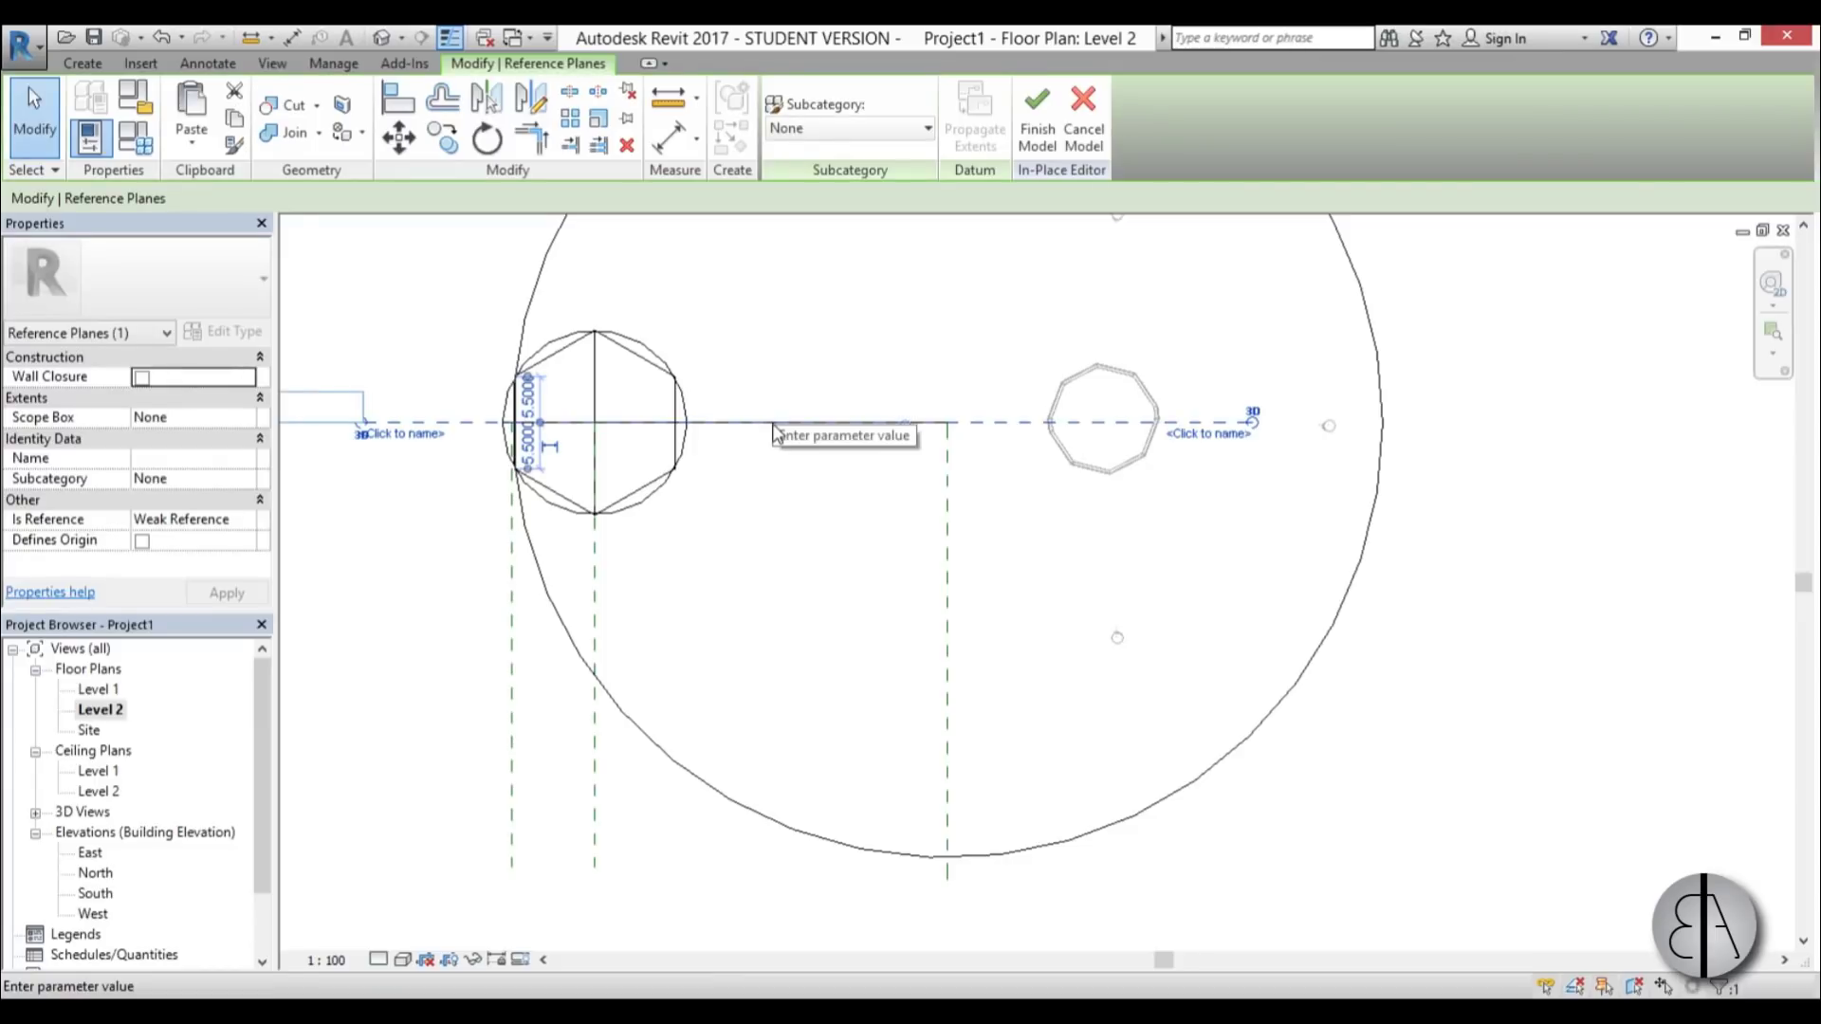
text(f/b)
key(Return)
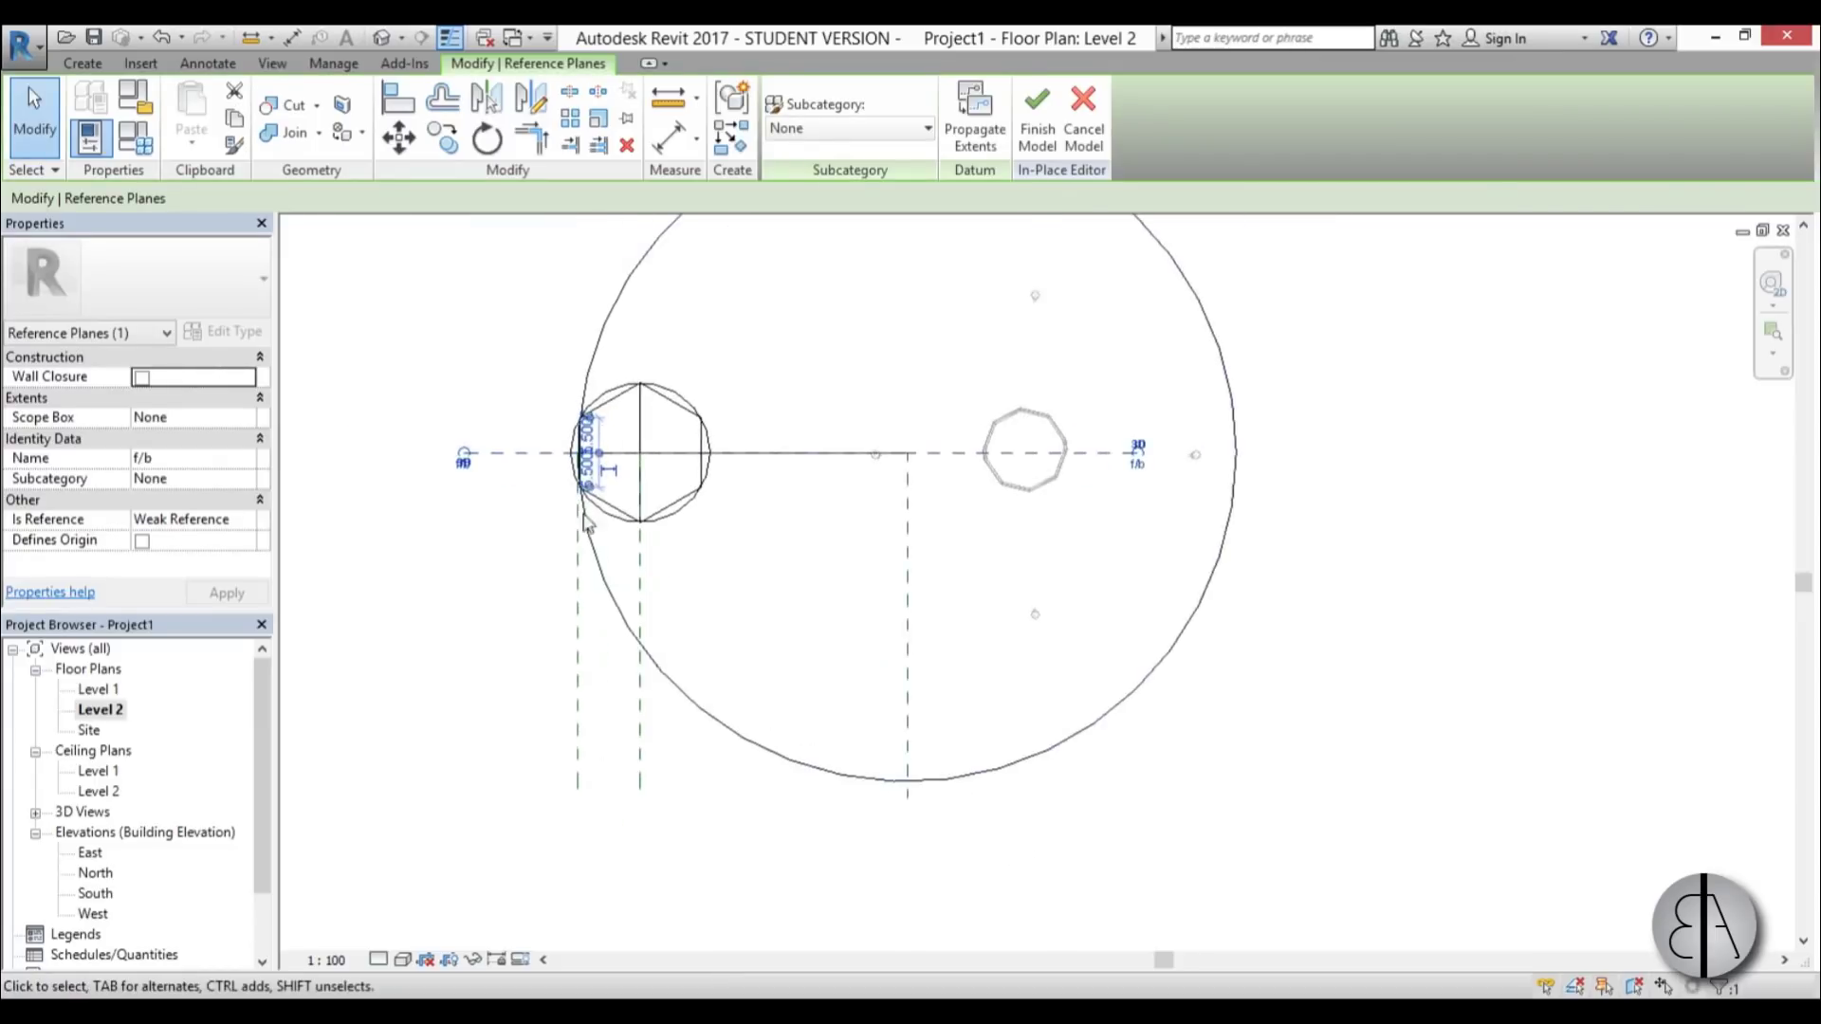
- Open the South elevation view
scroll(715, 593, down, 1)
mouse_move(617, 693)
middle_down()
mouse_move(594, 654)
mouse_move(613, 699)
mouse_move(606, 683)
middle_up()
double_click(96, 893)
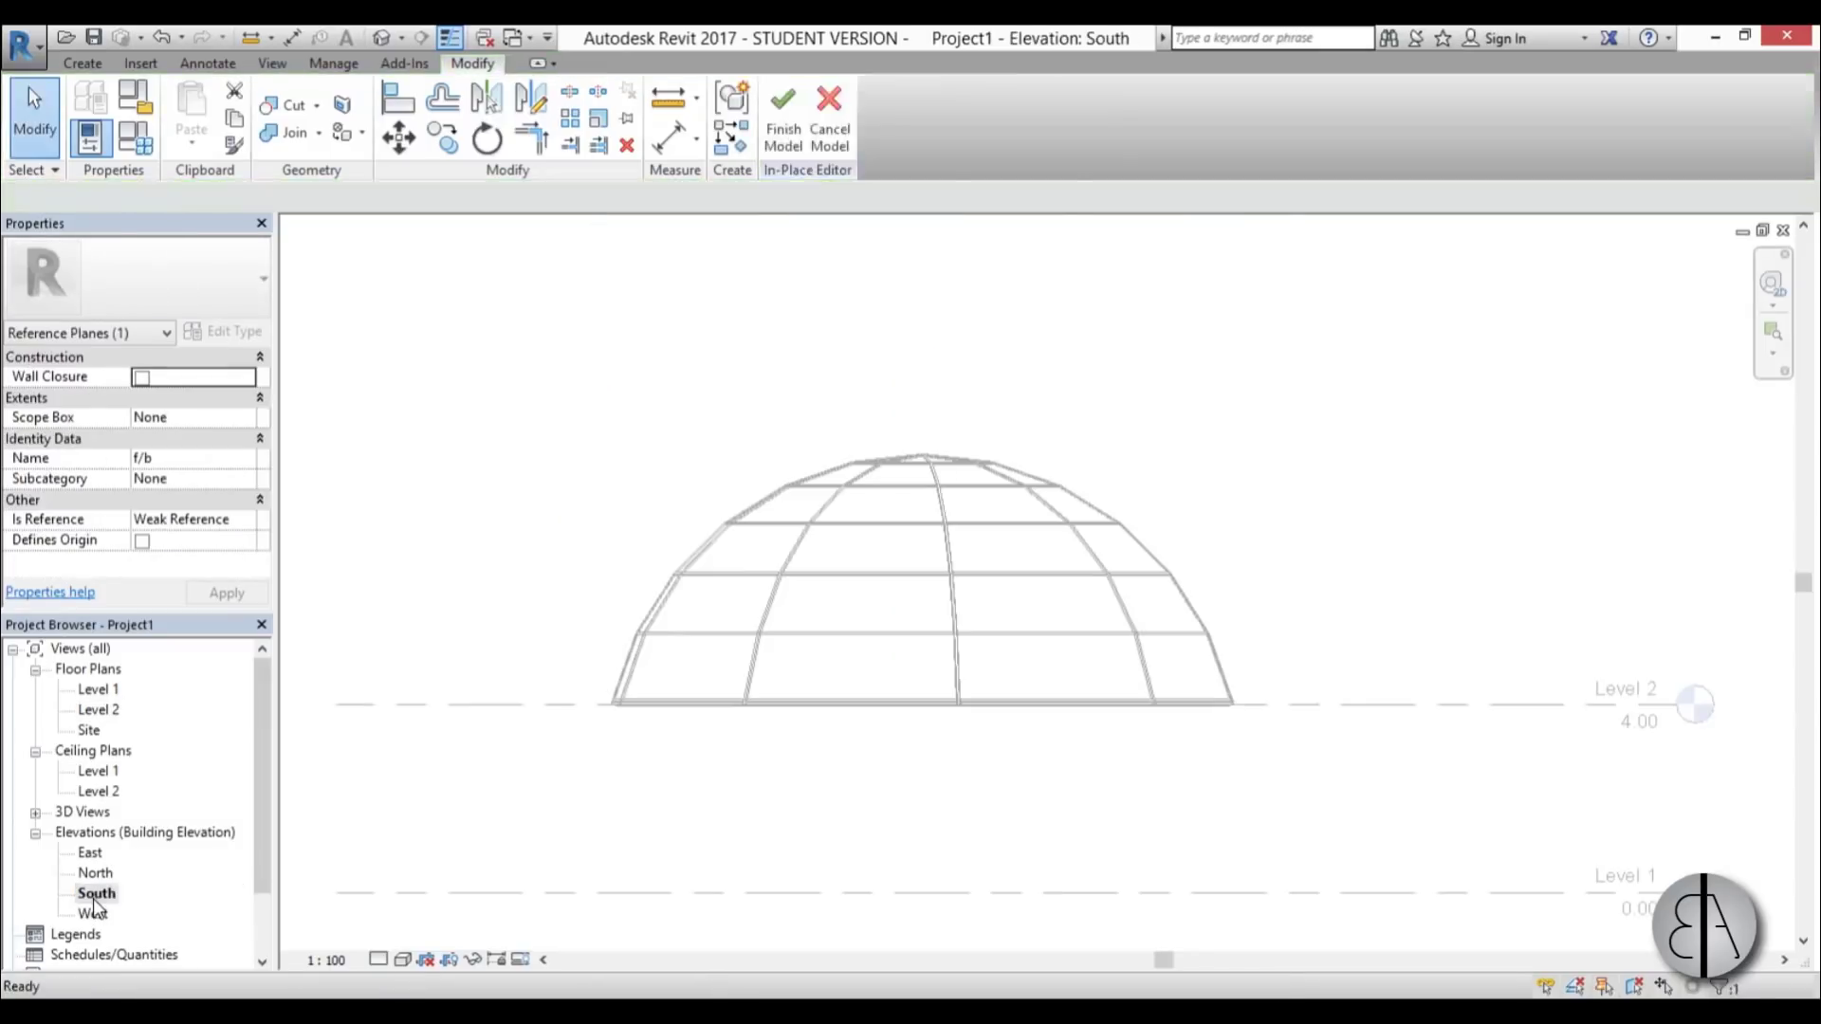
- Draw a horizontal reference plane at the Level 2 height, from the vertical plane nearest the existing dome to beyond the farthest vertical plane
scroll(1044, 581, down, 2)
middle_drag(1044, 581, 1236, 610)
scroll(801, 595, up, 1)
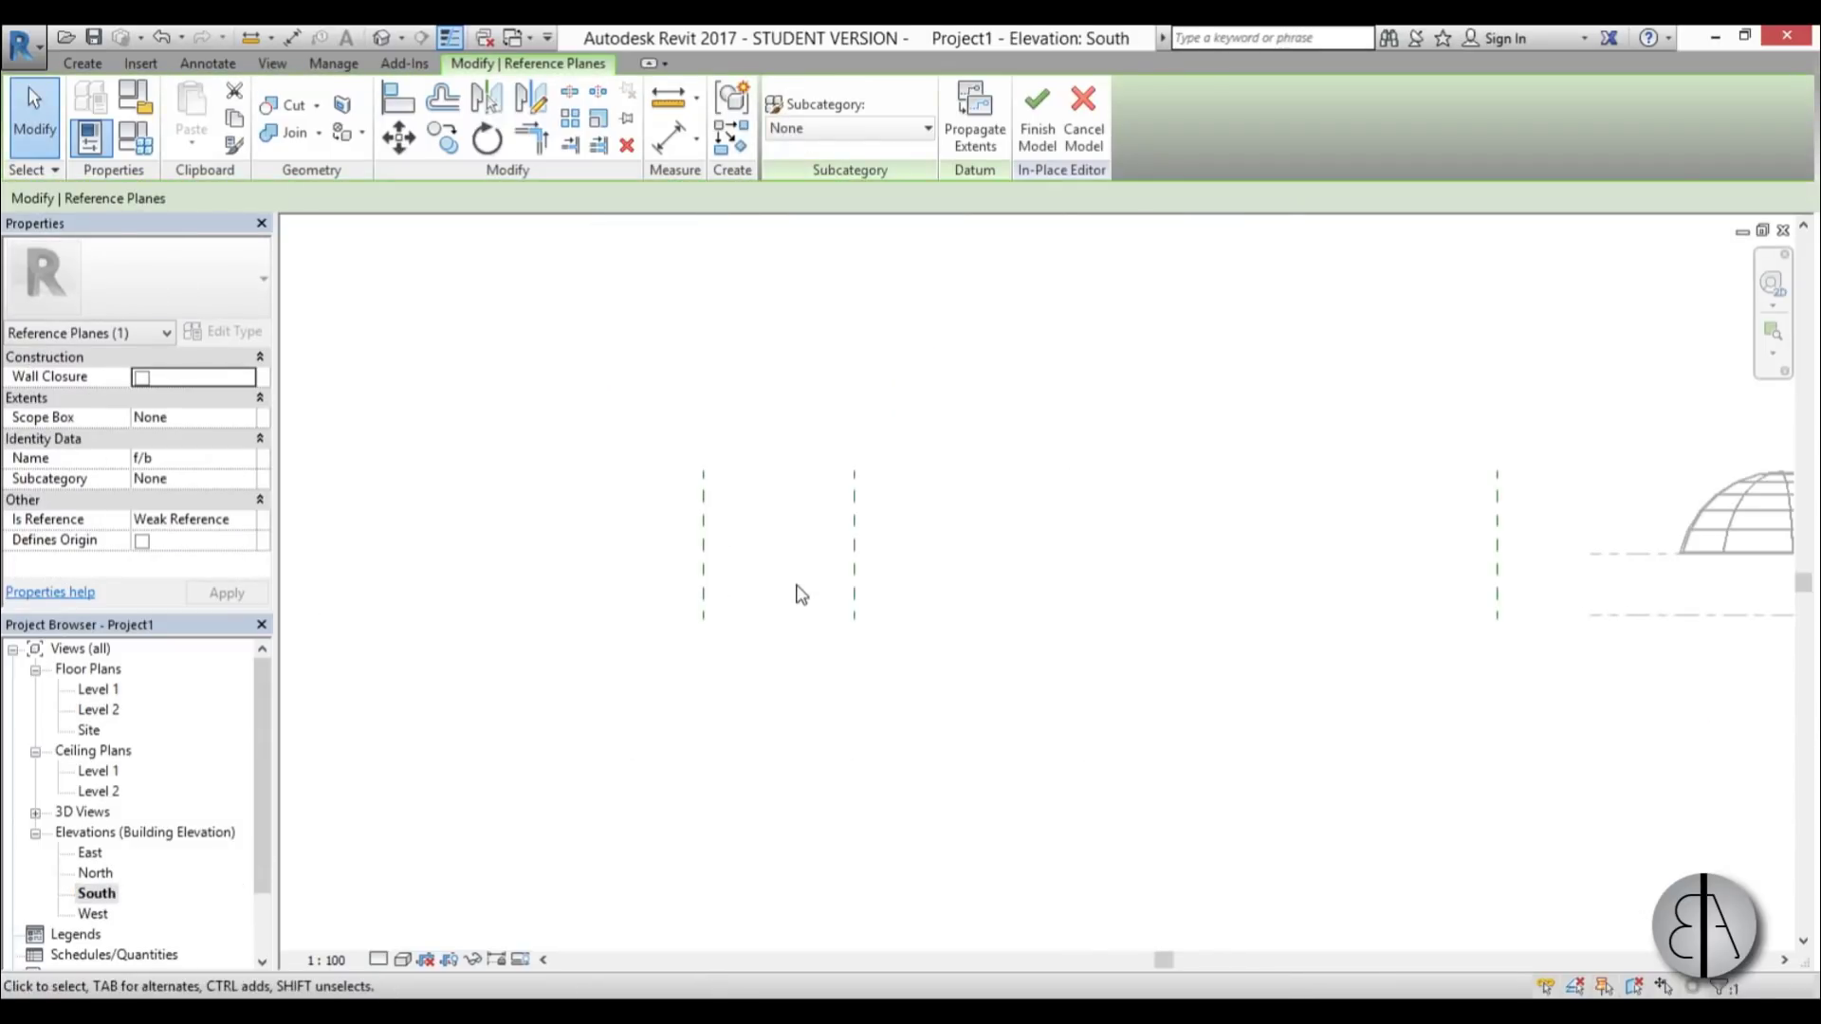
middle_drag(1363, 621, 1097, 598)
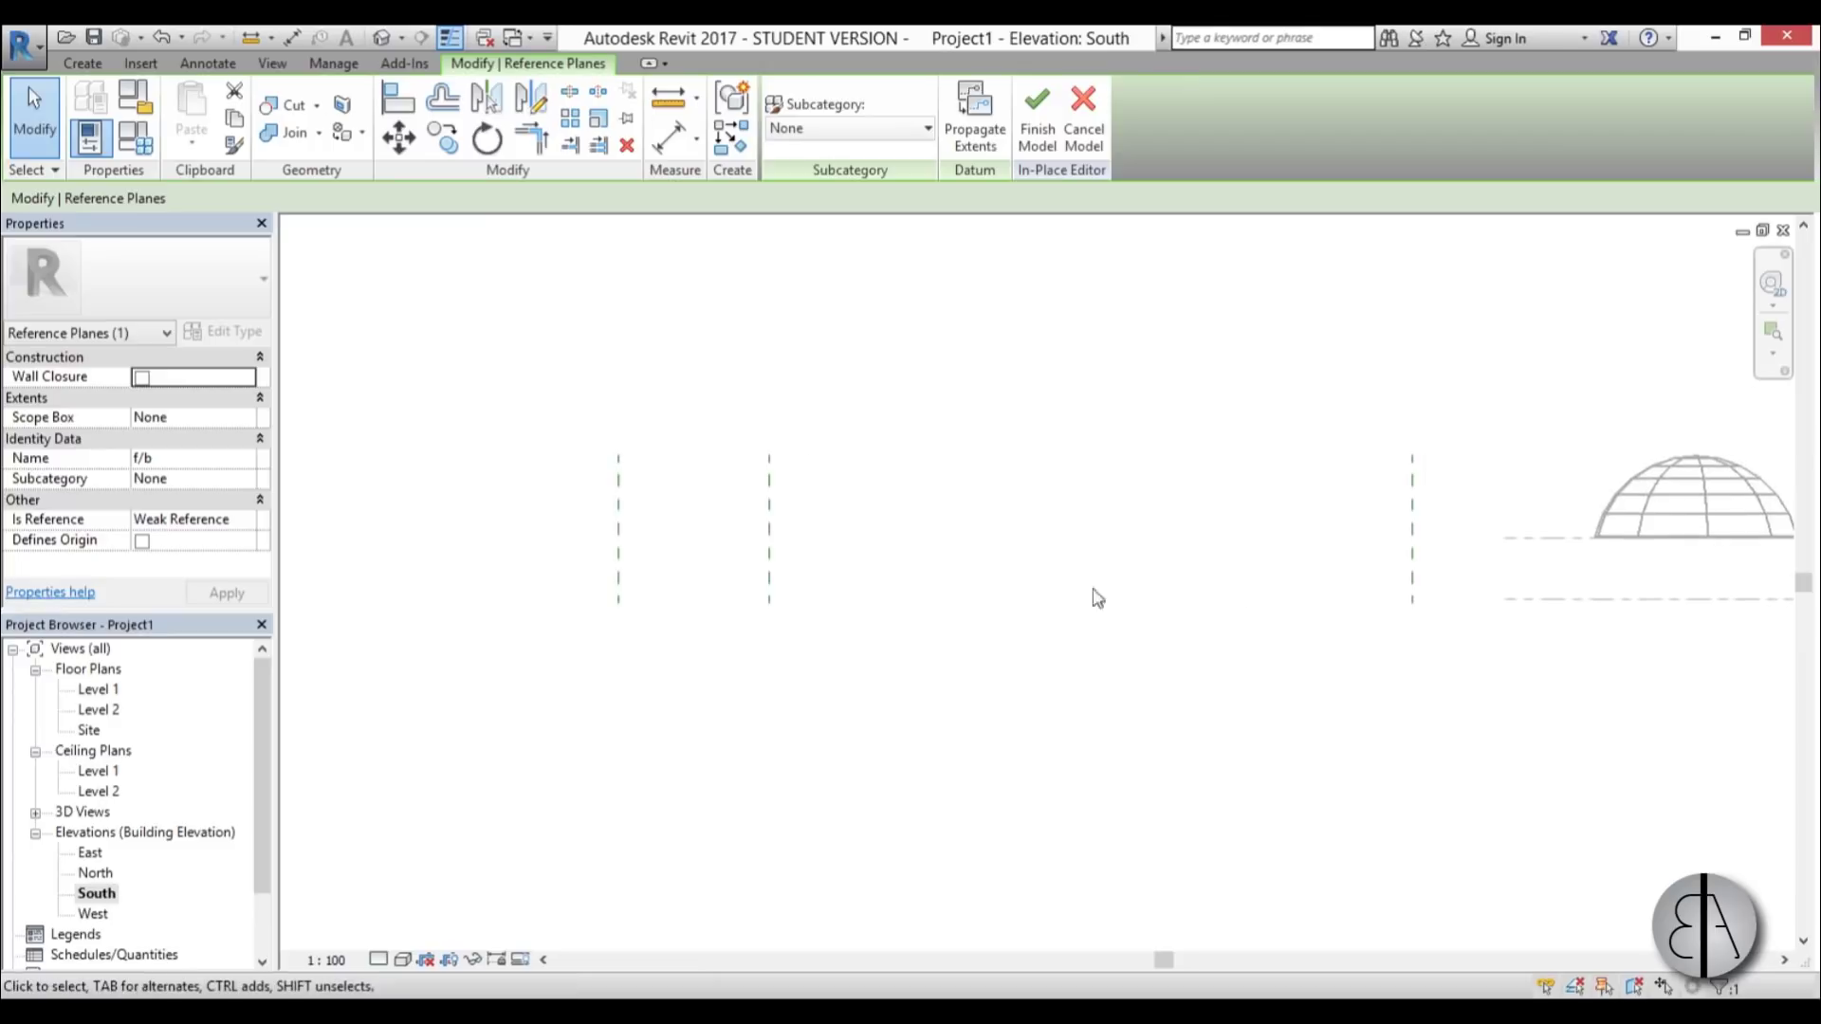
scroll(688, 558, down, 1)
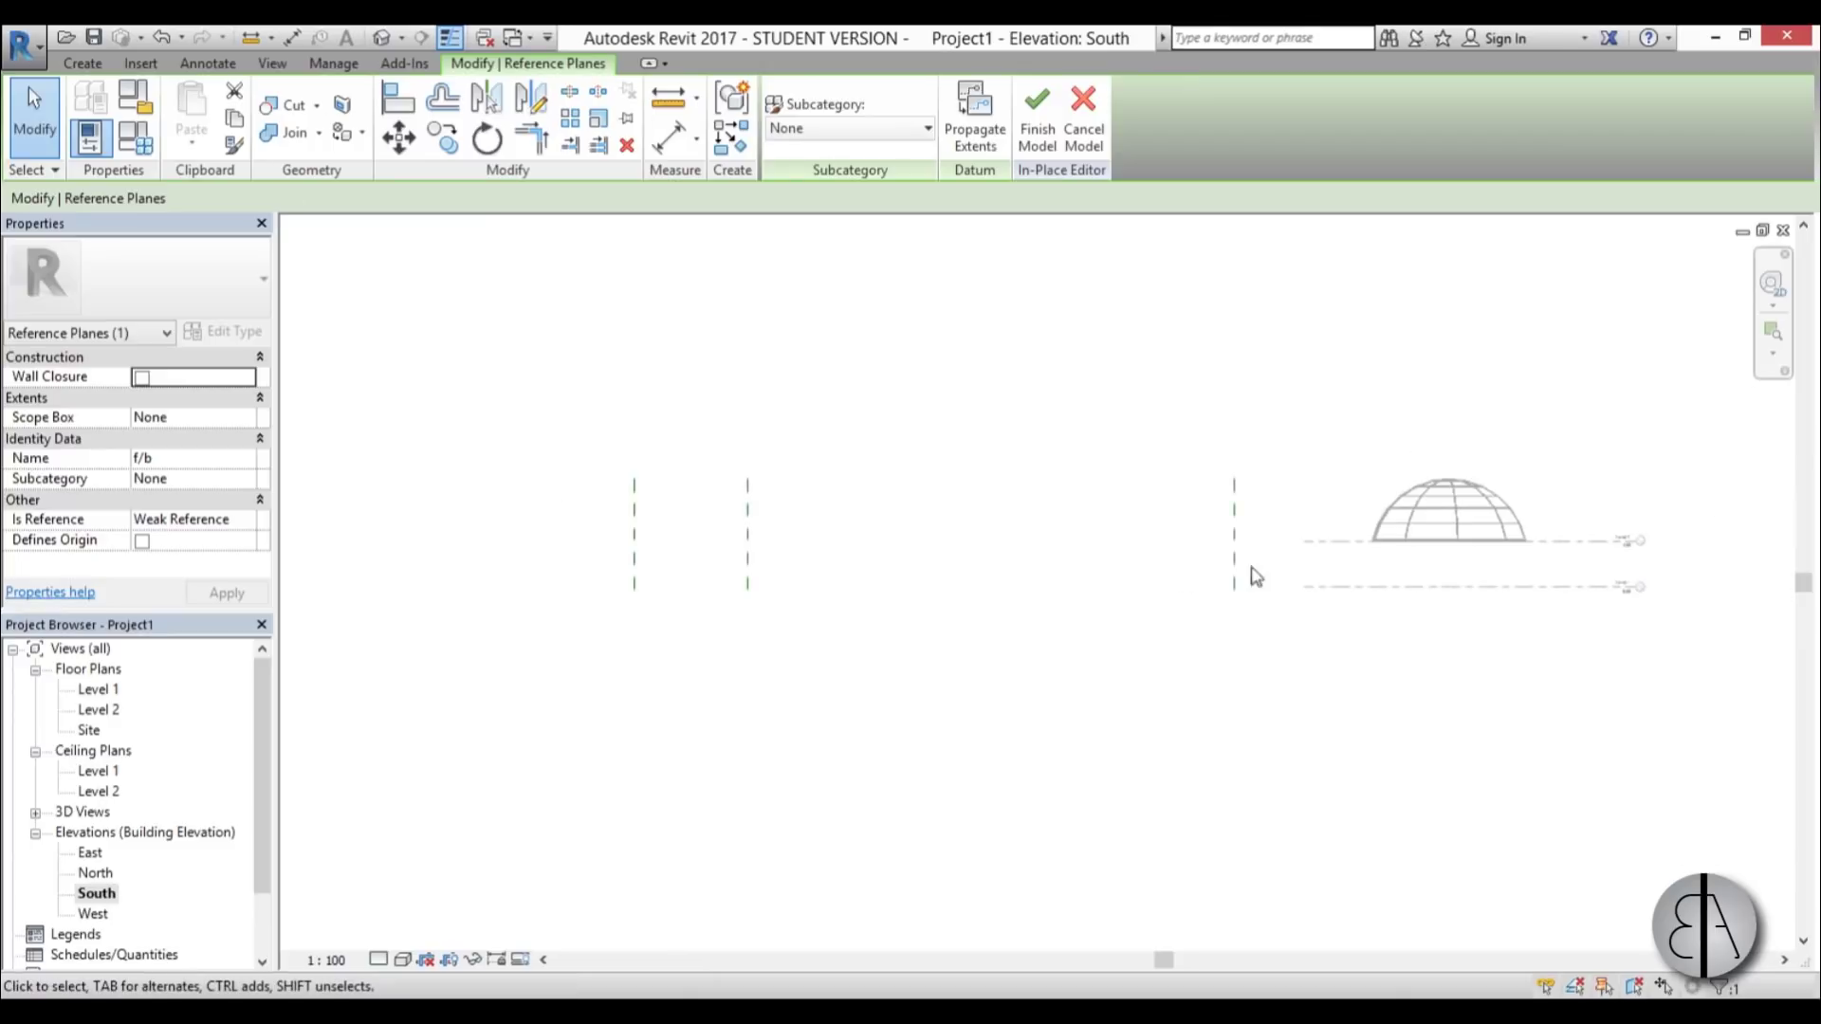
key(r)
key(p)
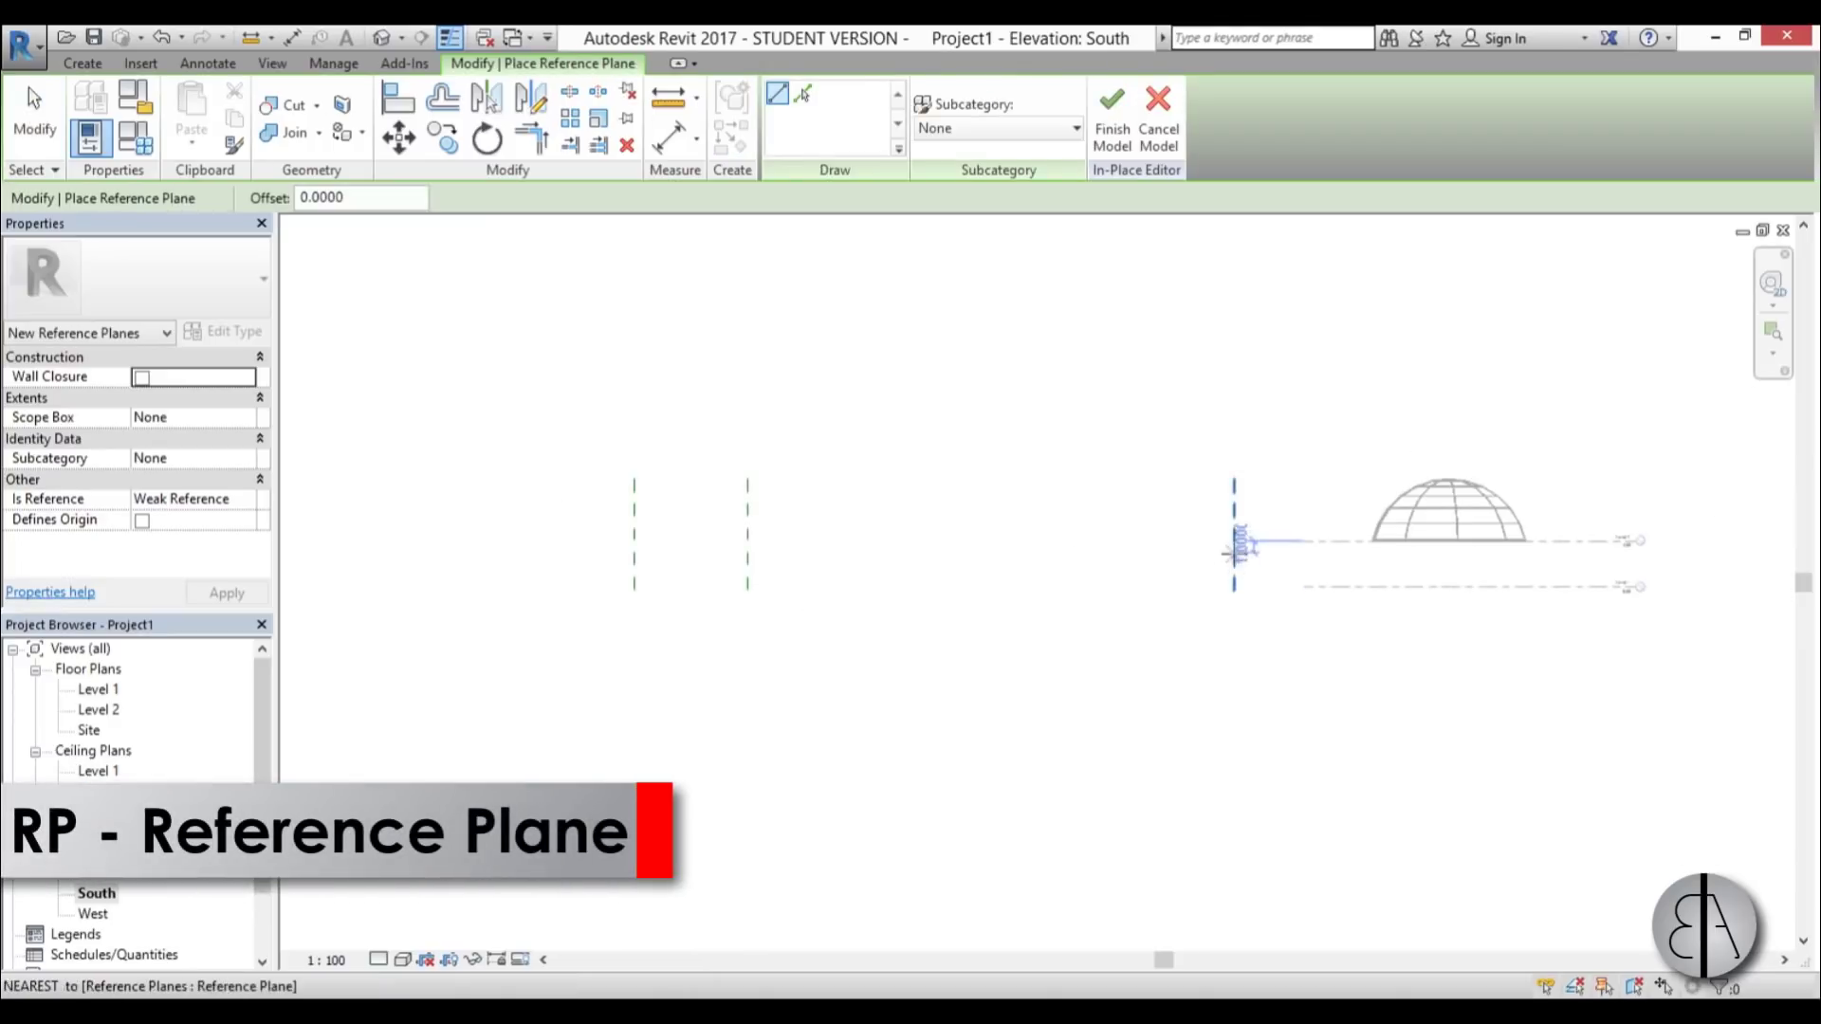
click(1233, 541)
click(472, 541)
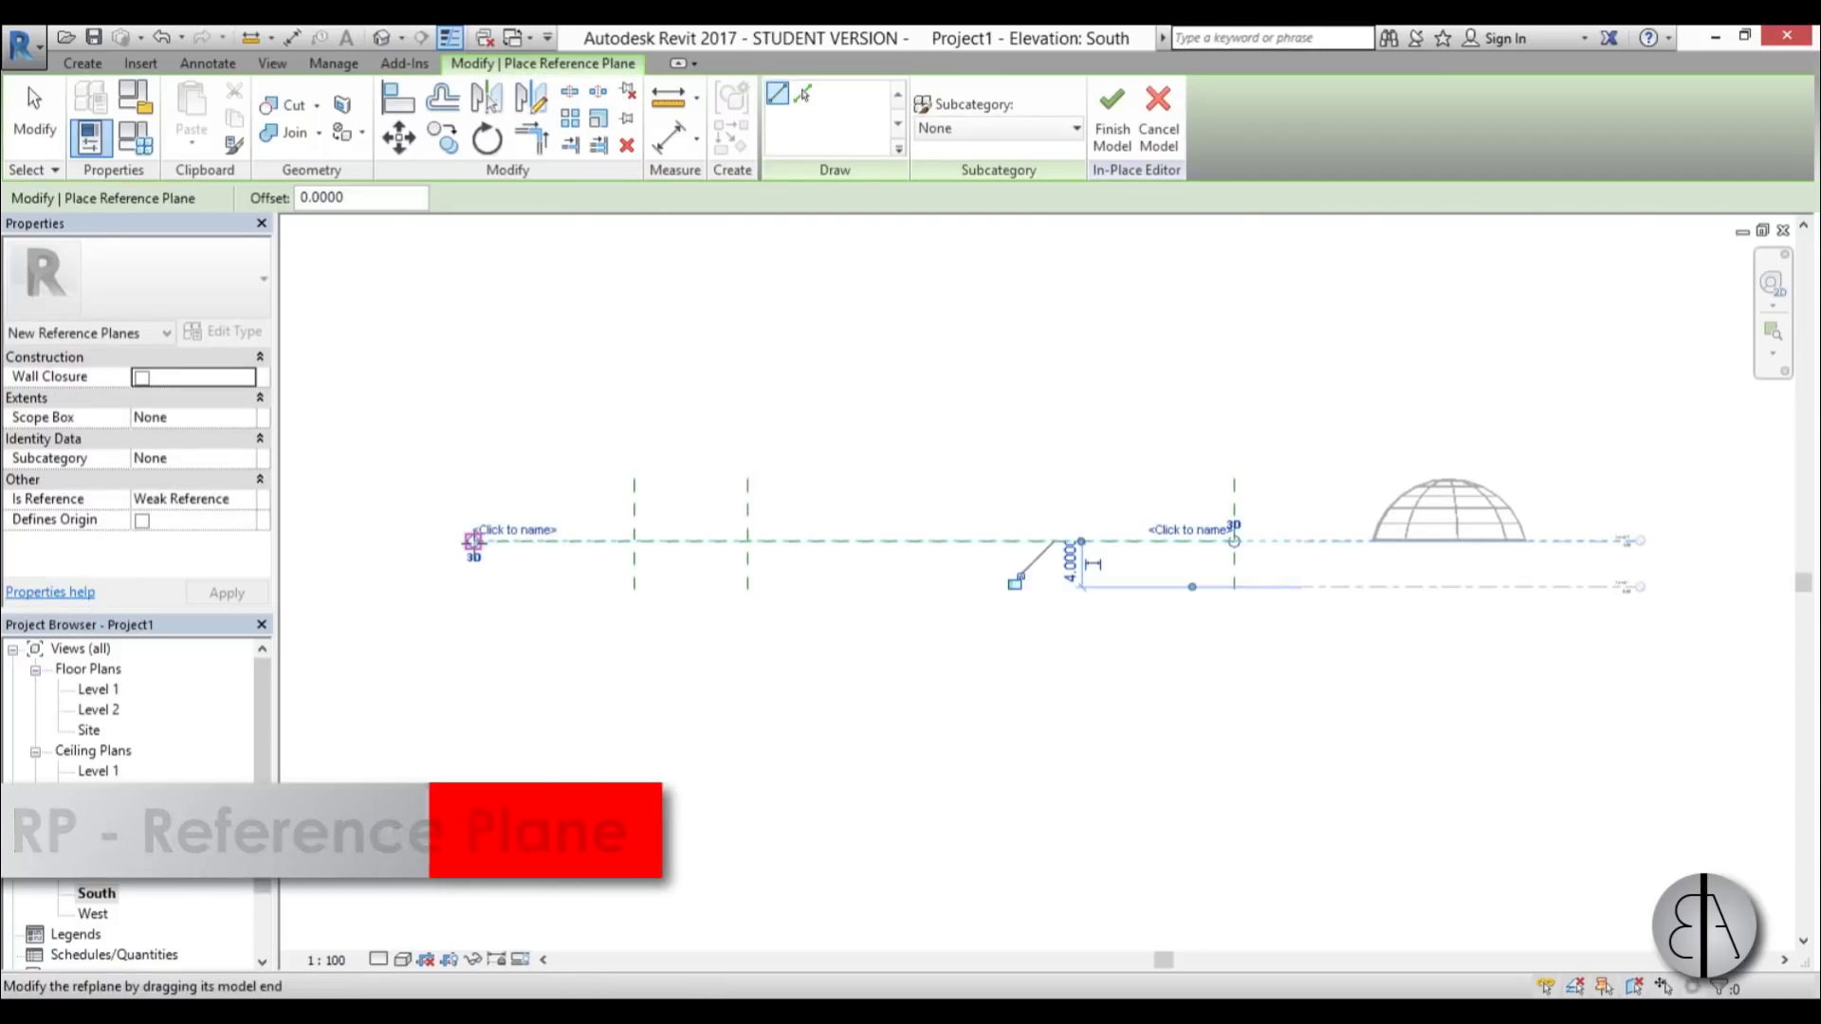
key(Escape)
key(Escape)
- Move the new horizontal reference plane down onto the Level 1 line
drag(786, 556, 776, 589)
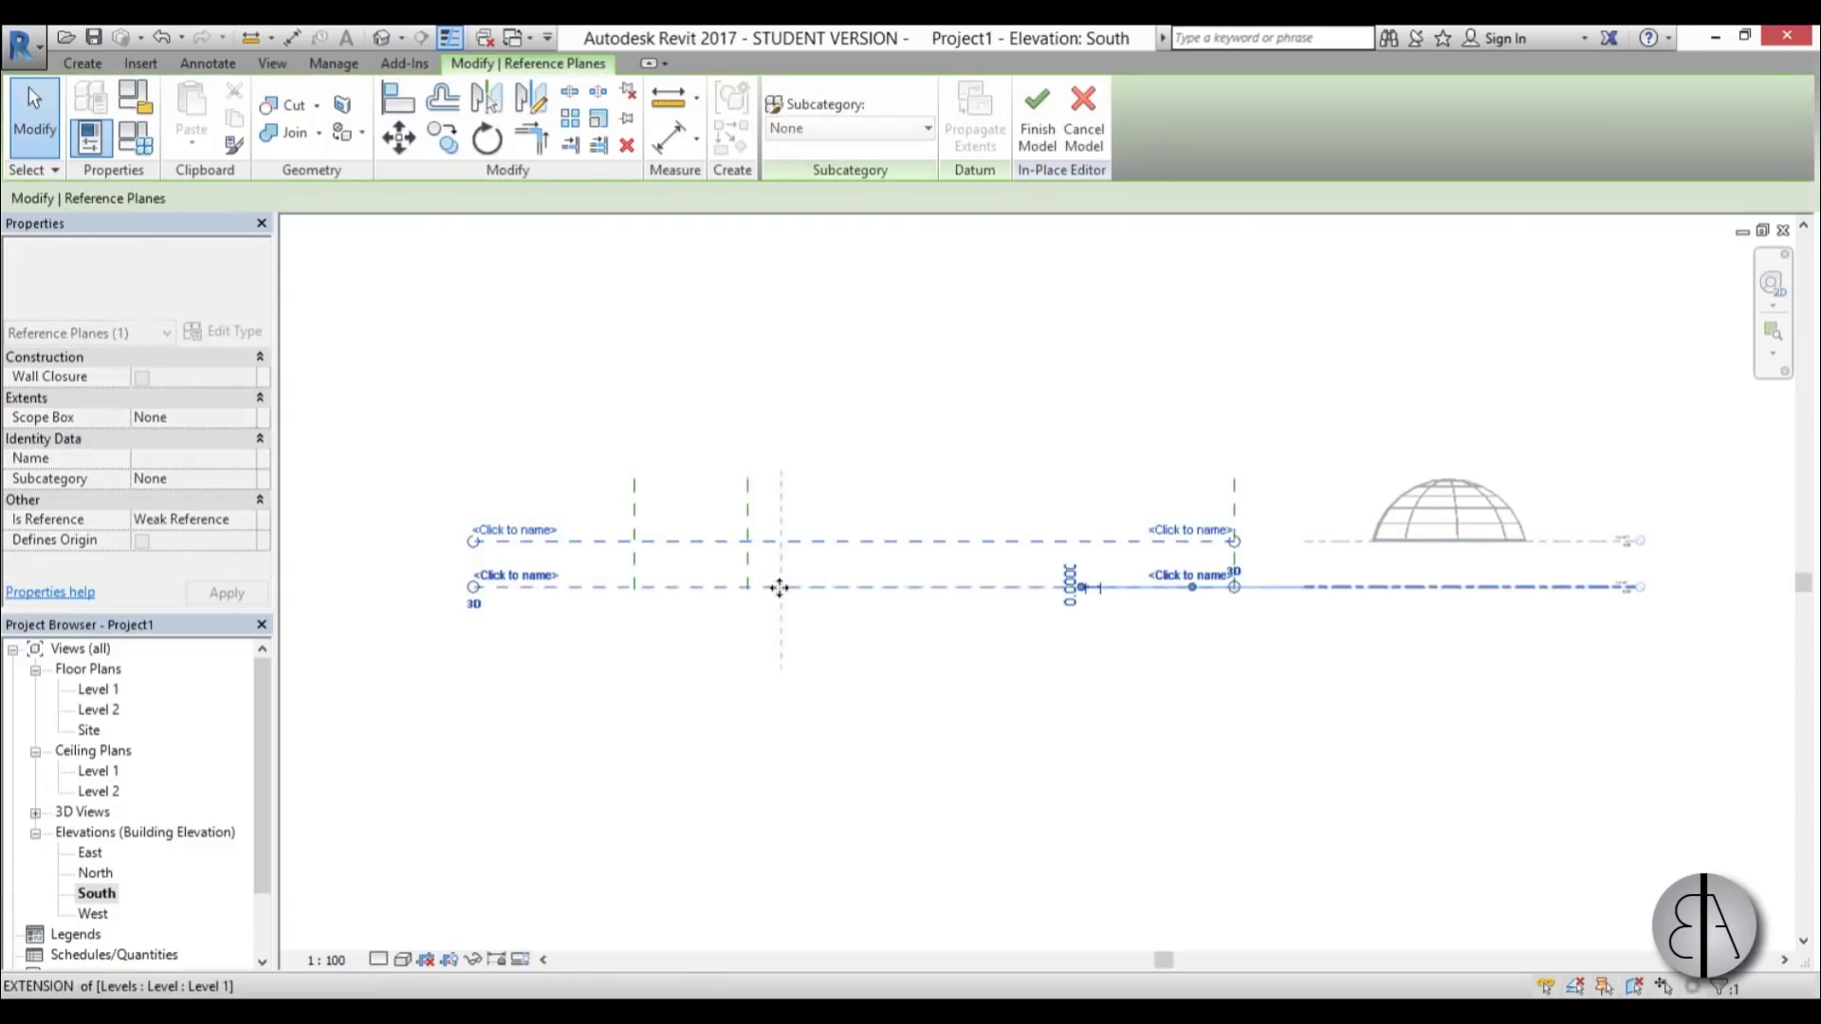
key(Escape)
scroll(744, 573, up, 2)
middle_drag(608, 532, 569, 556)
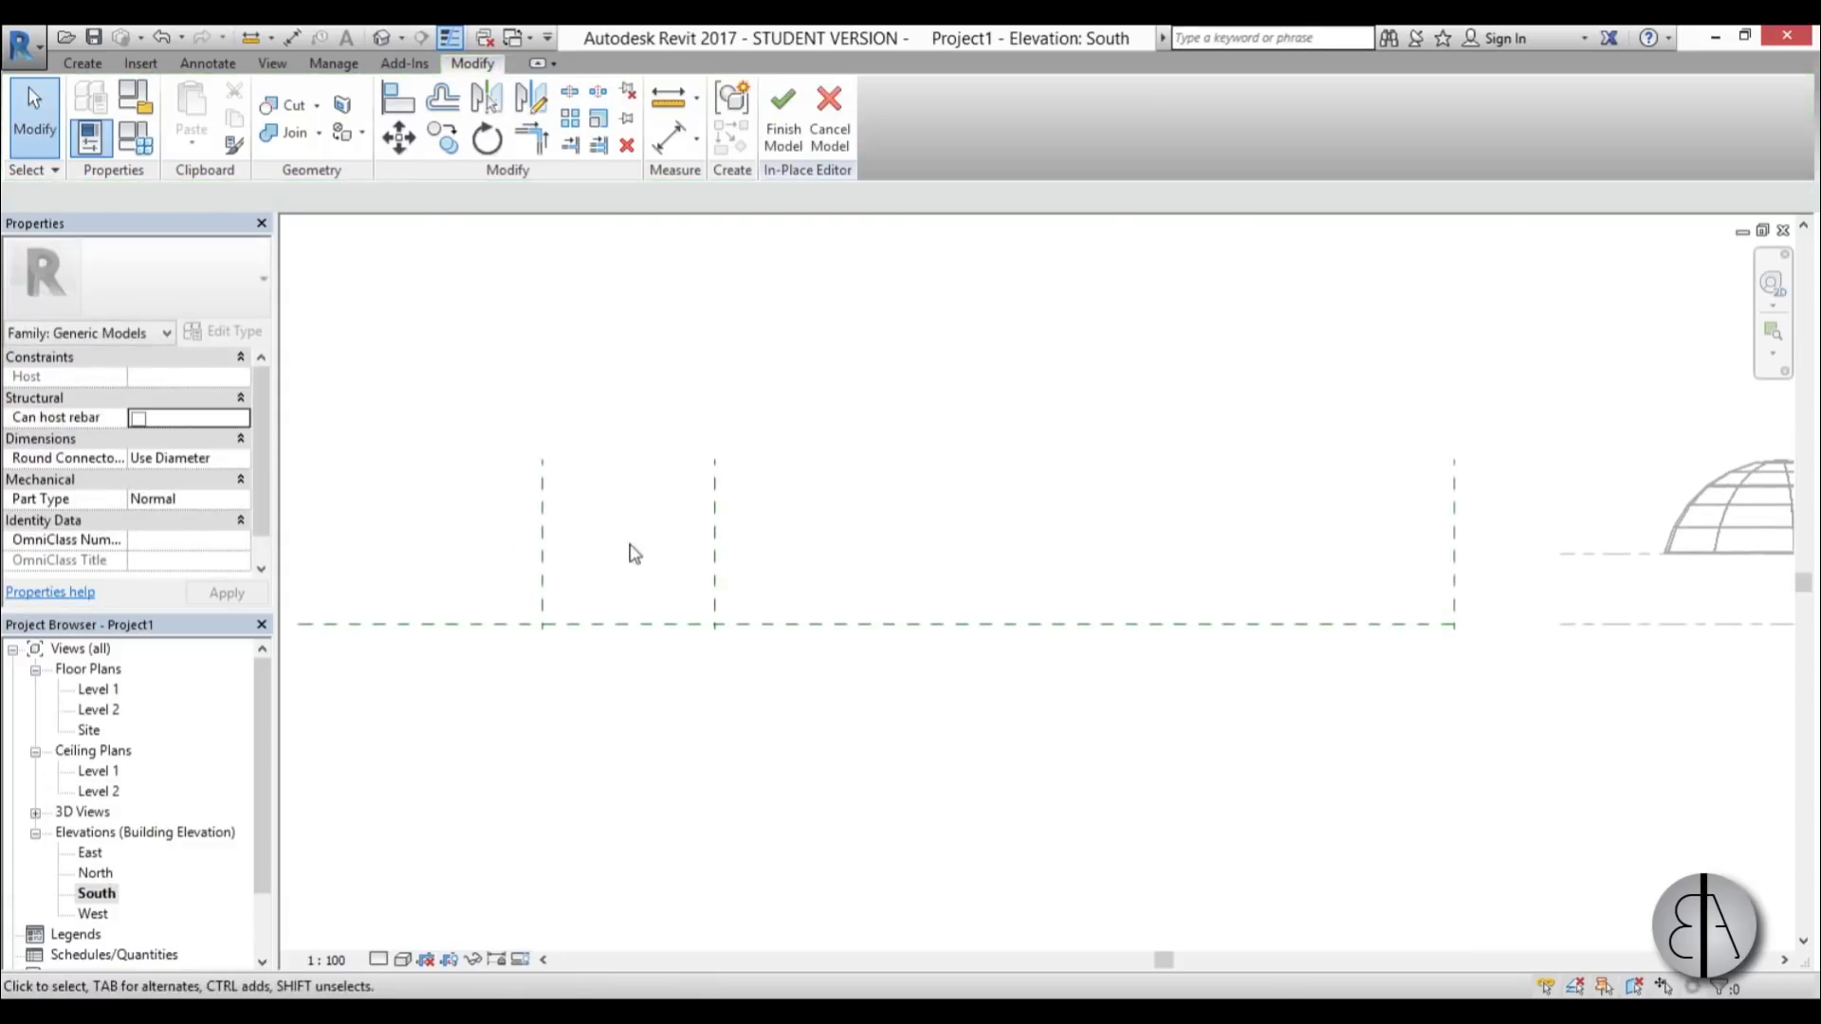
- Start a Revolve form with the named reference plane f/b as its work plane
scroll(746, 645, down, 2)
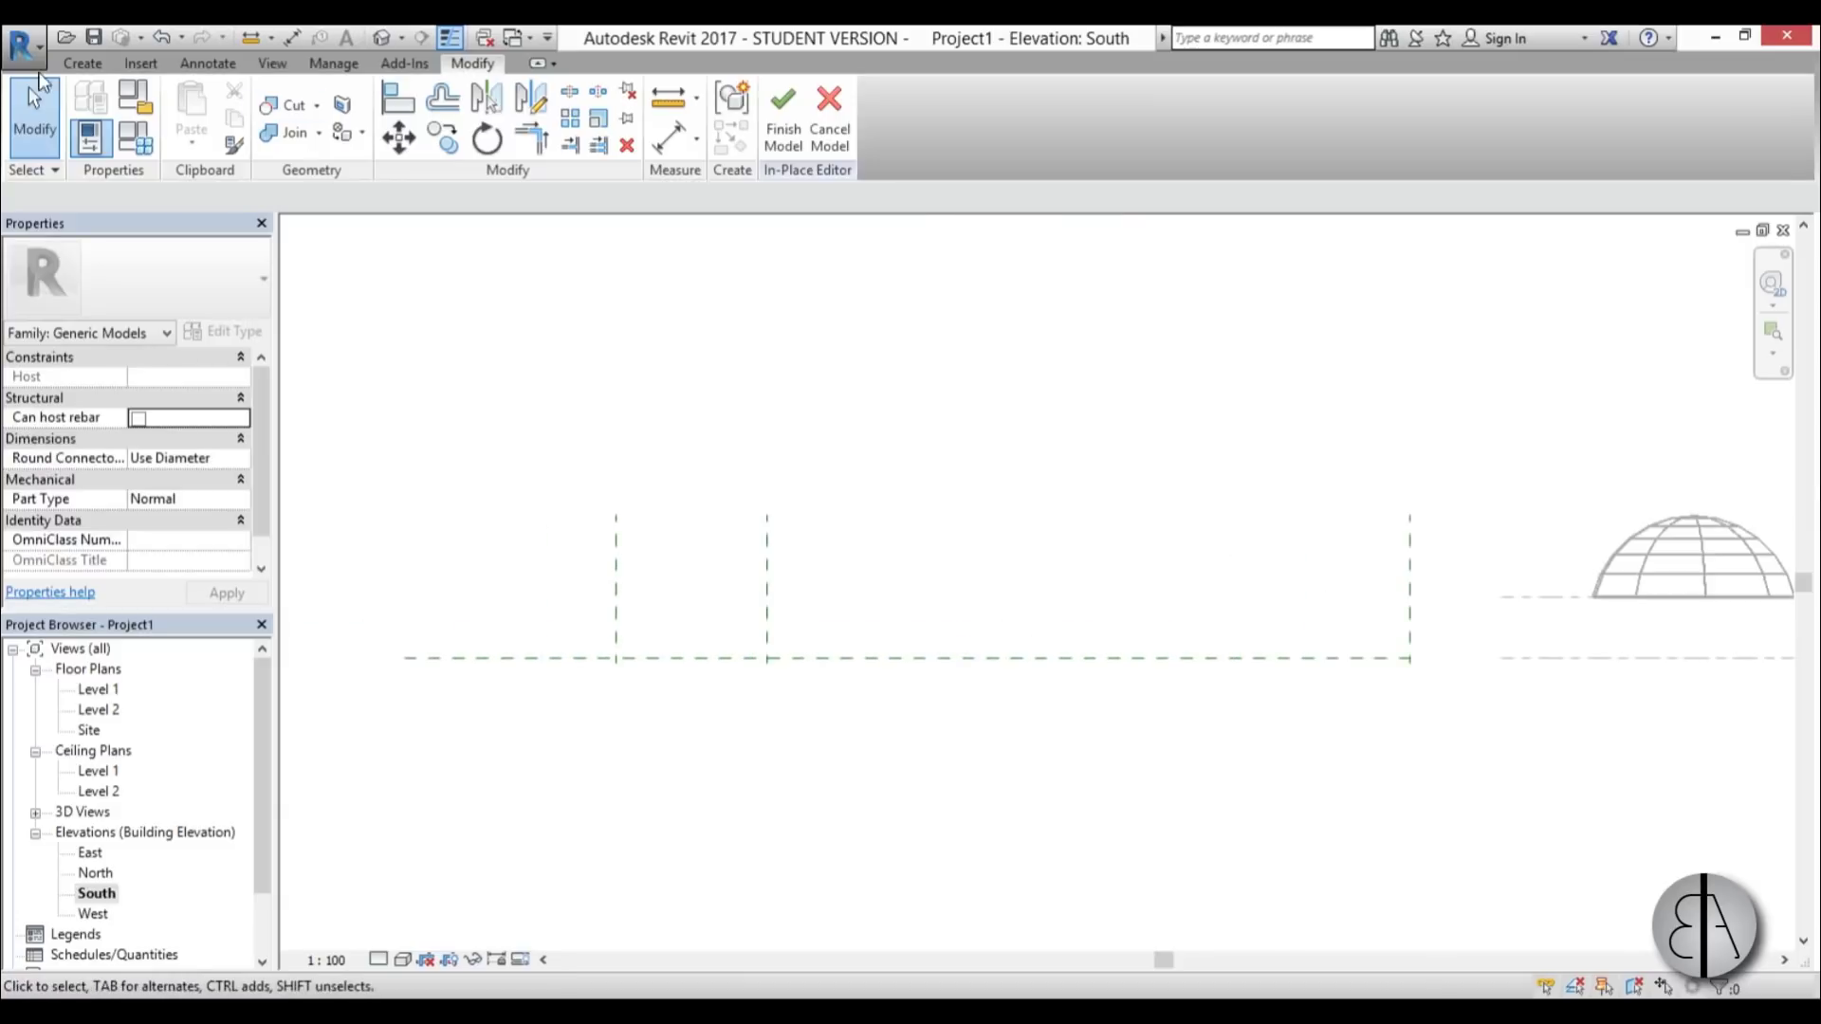
click(77, 64)
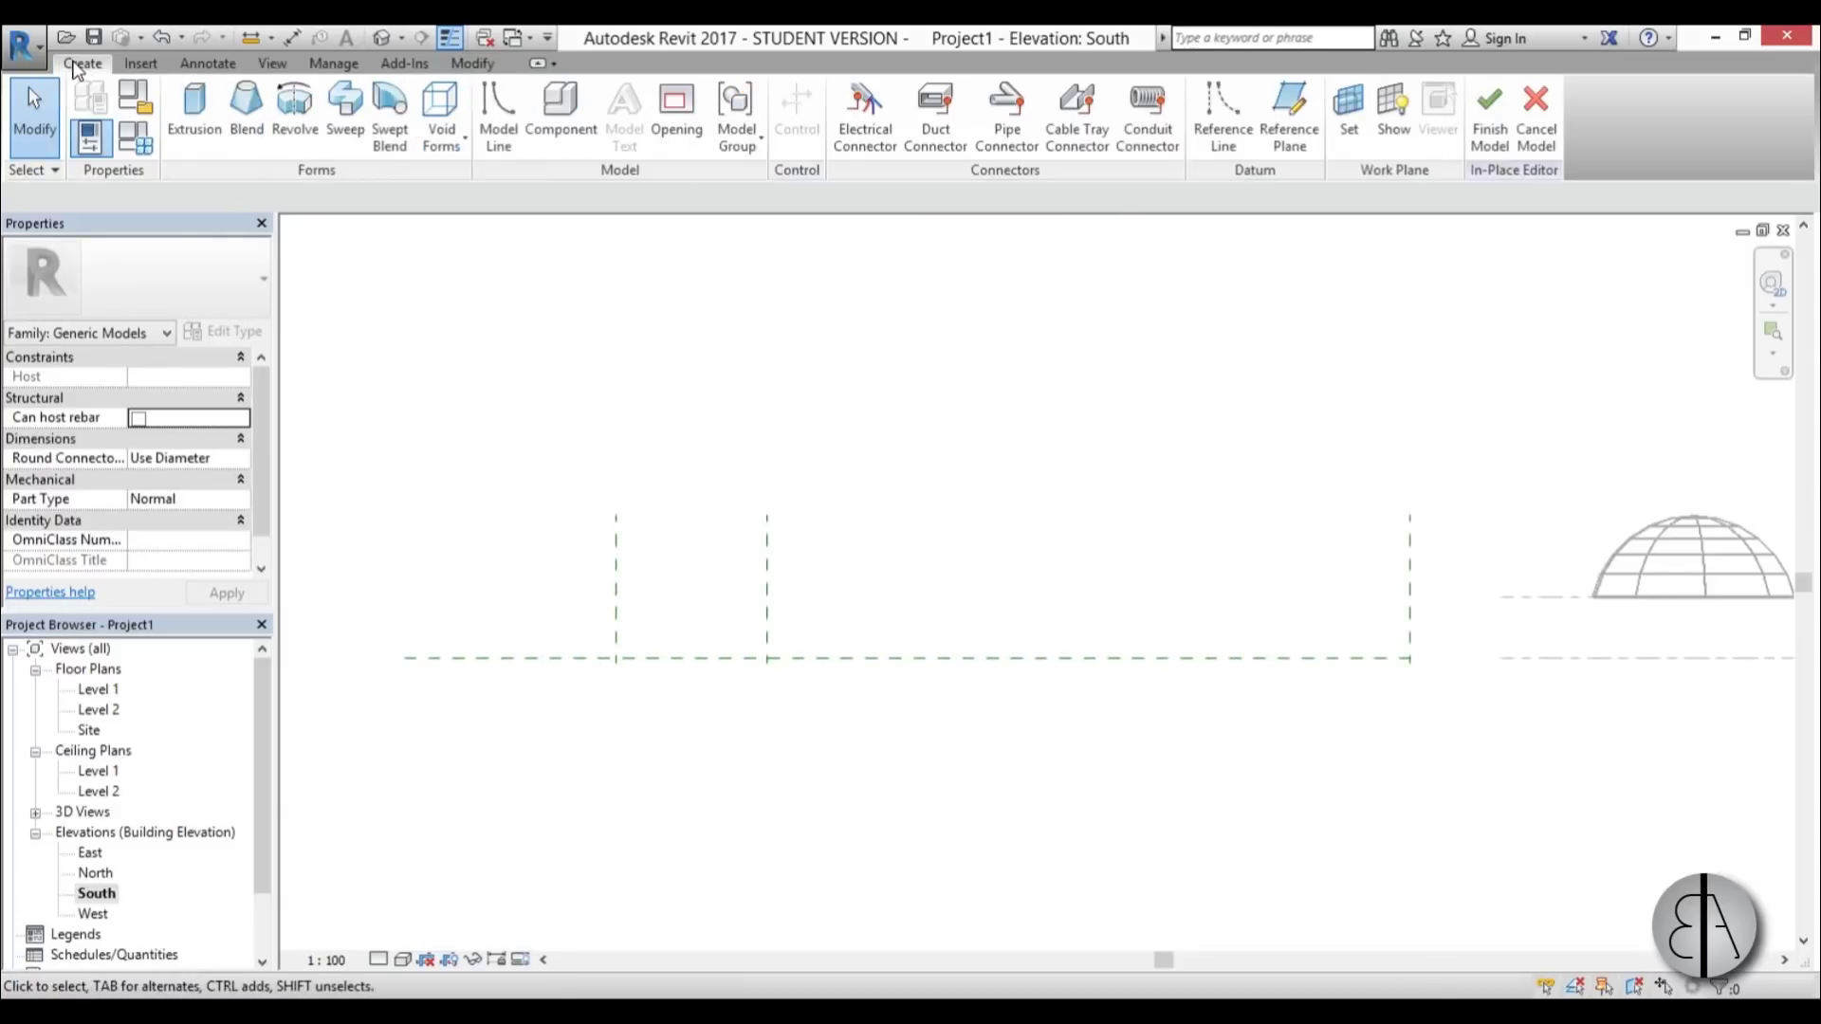
click(295, 118)
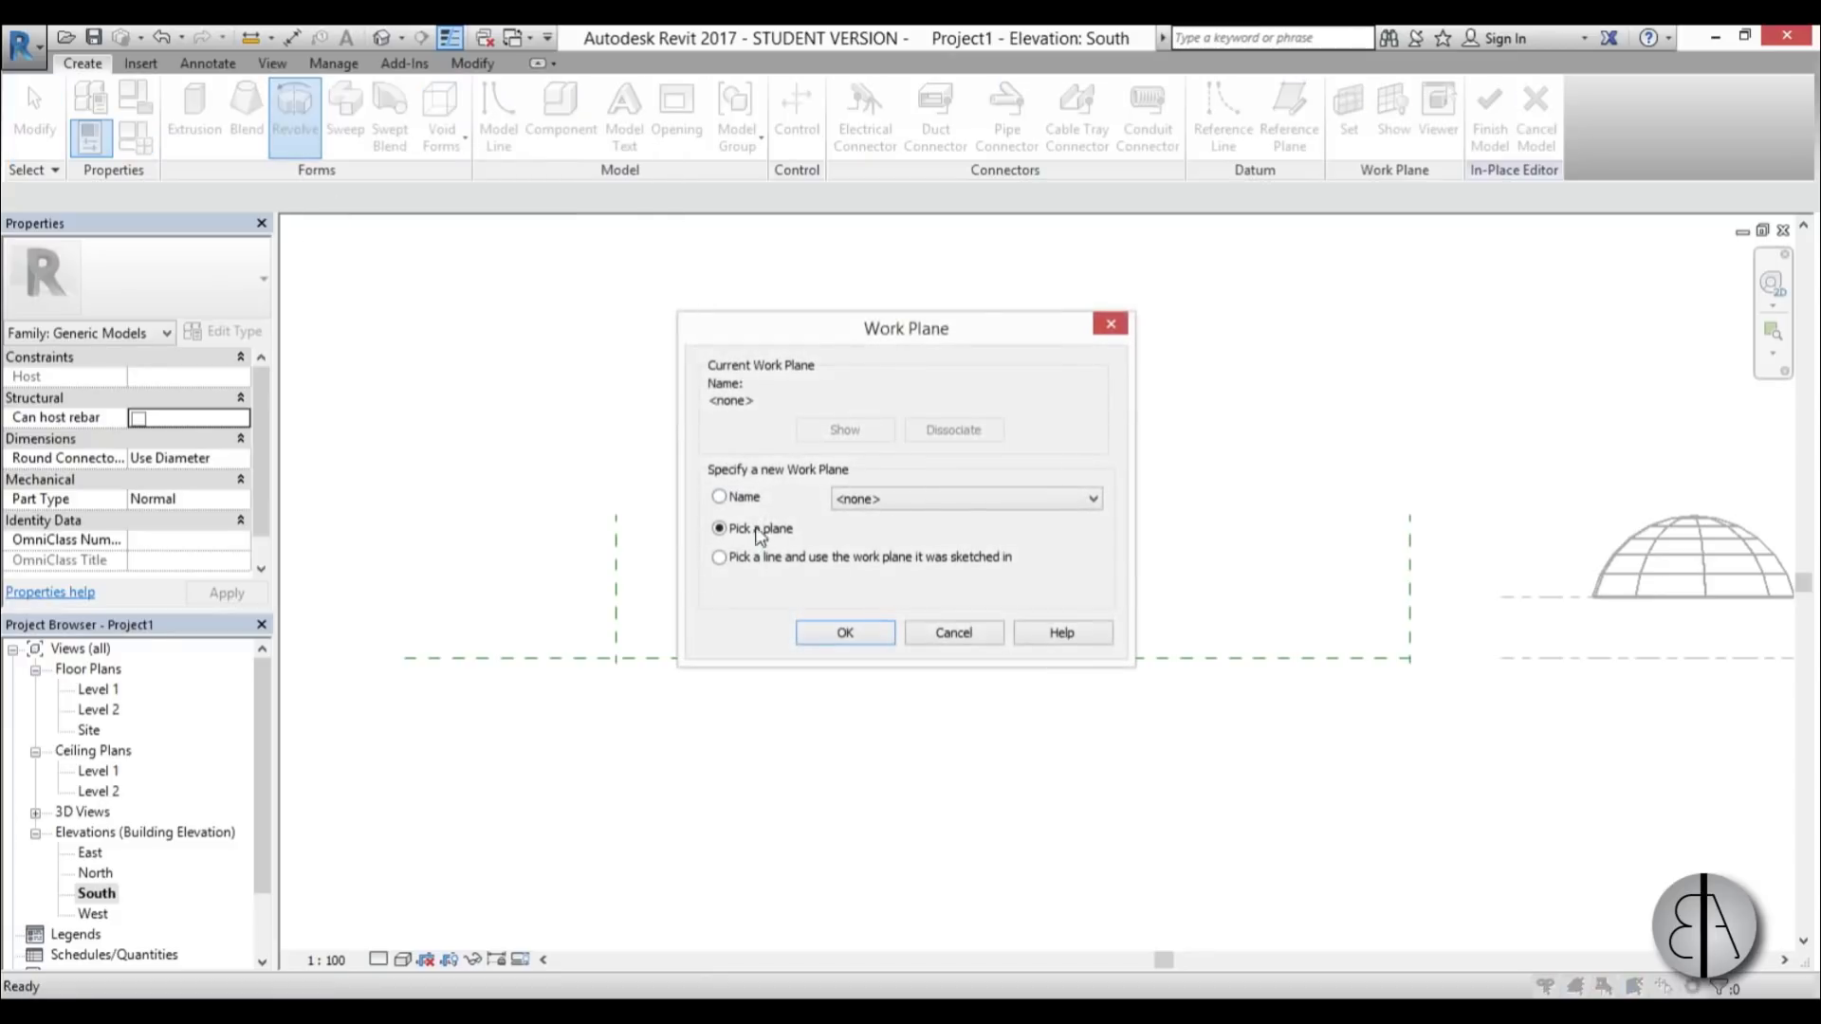
click(870, 509)
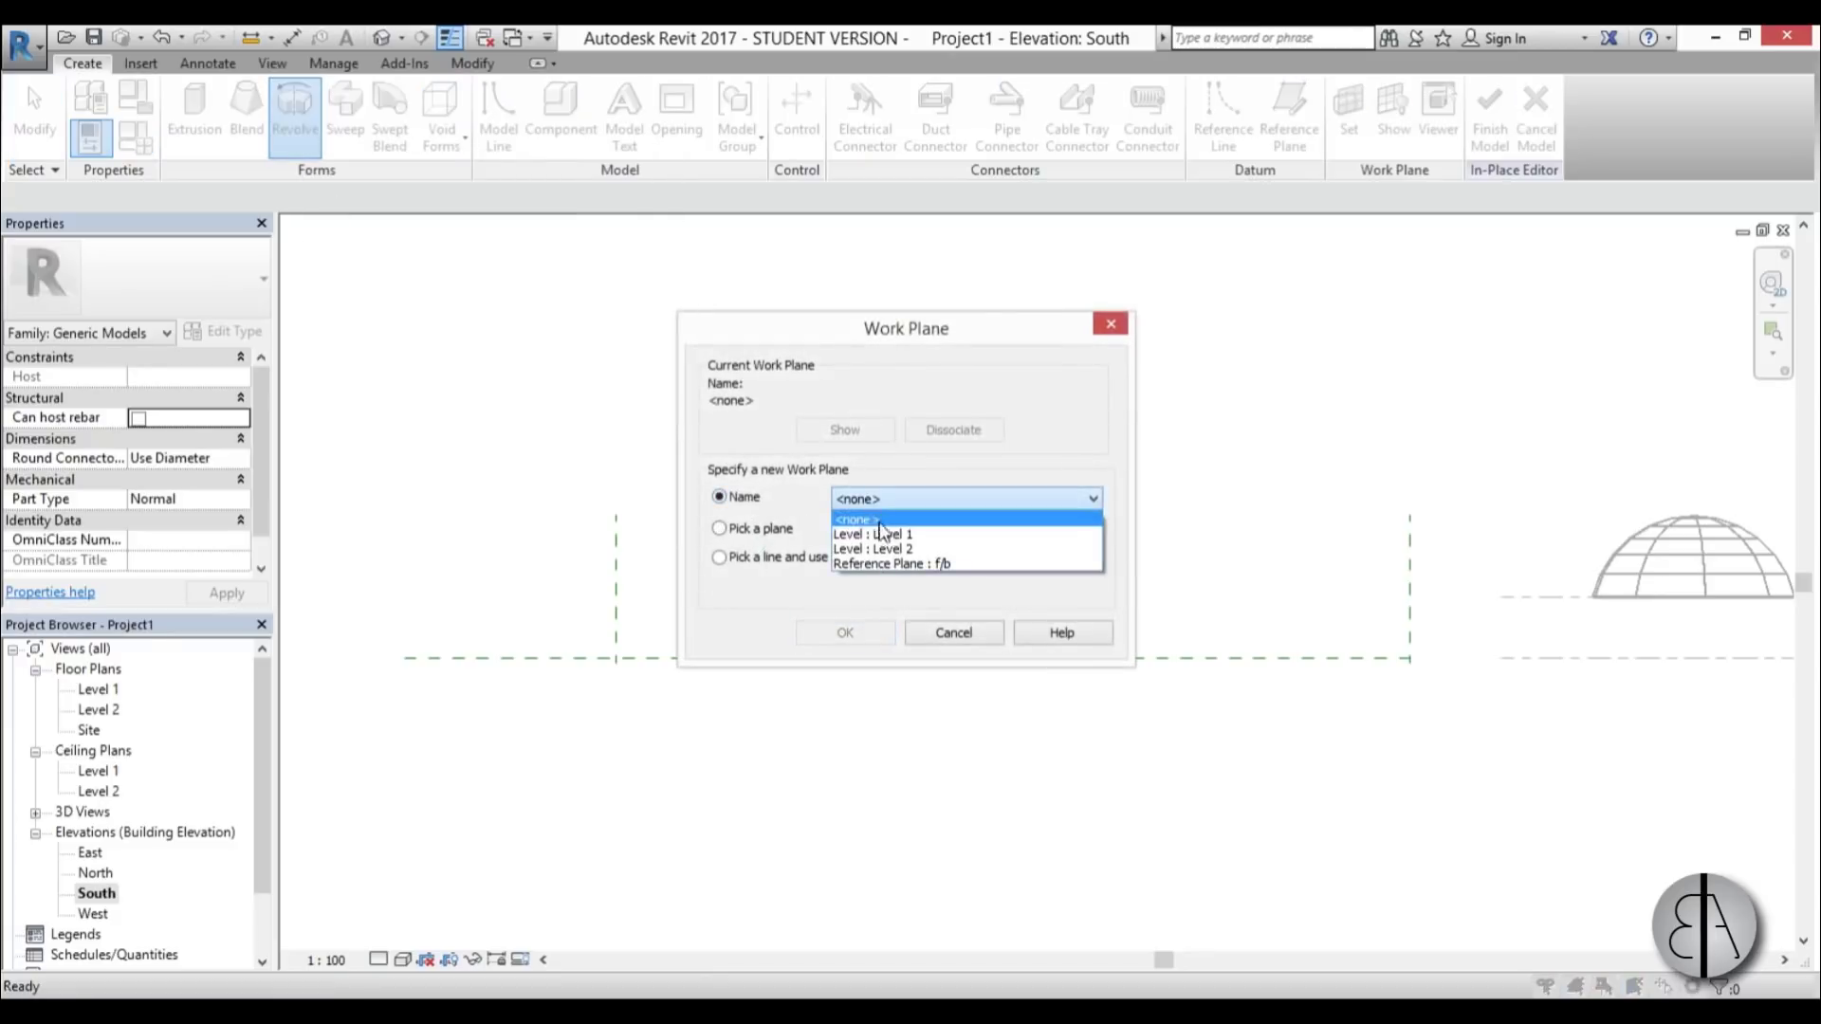
click(899, 566)
click(869, 635)
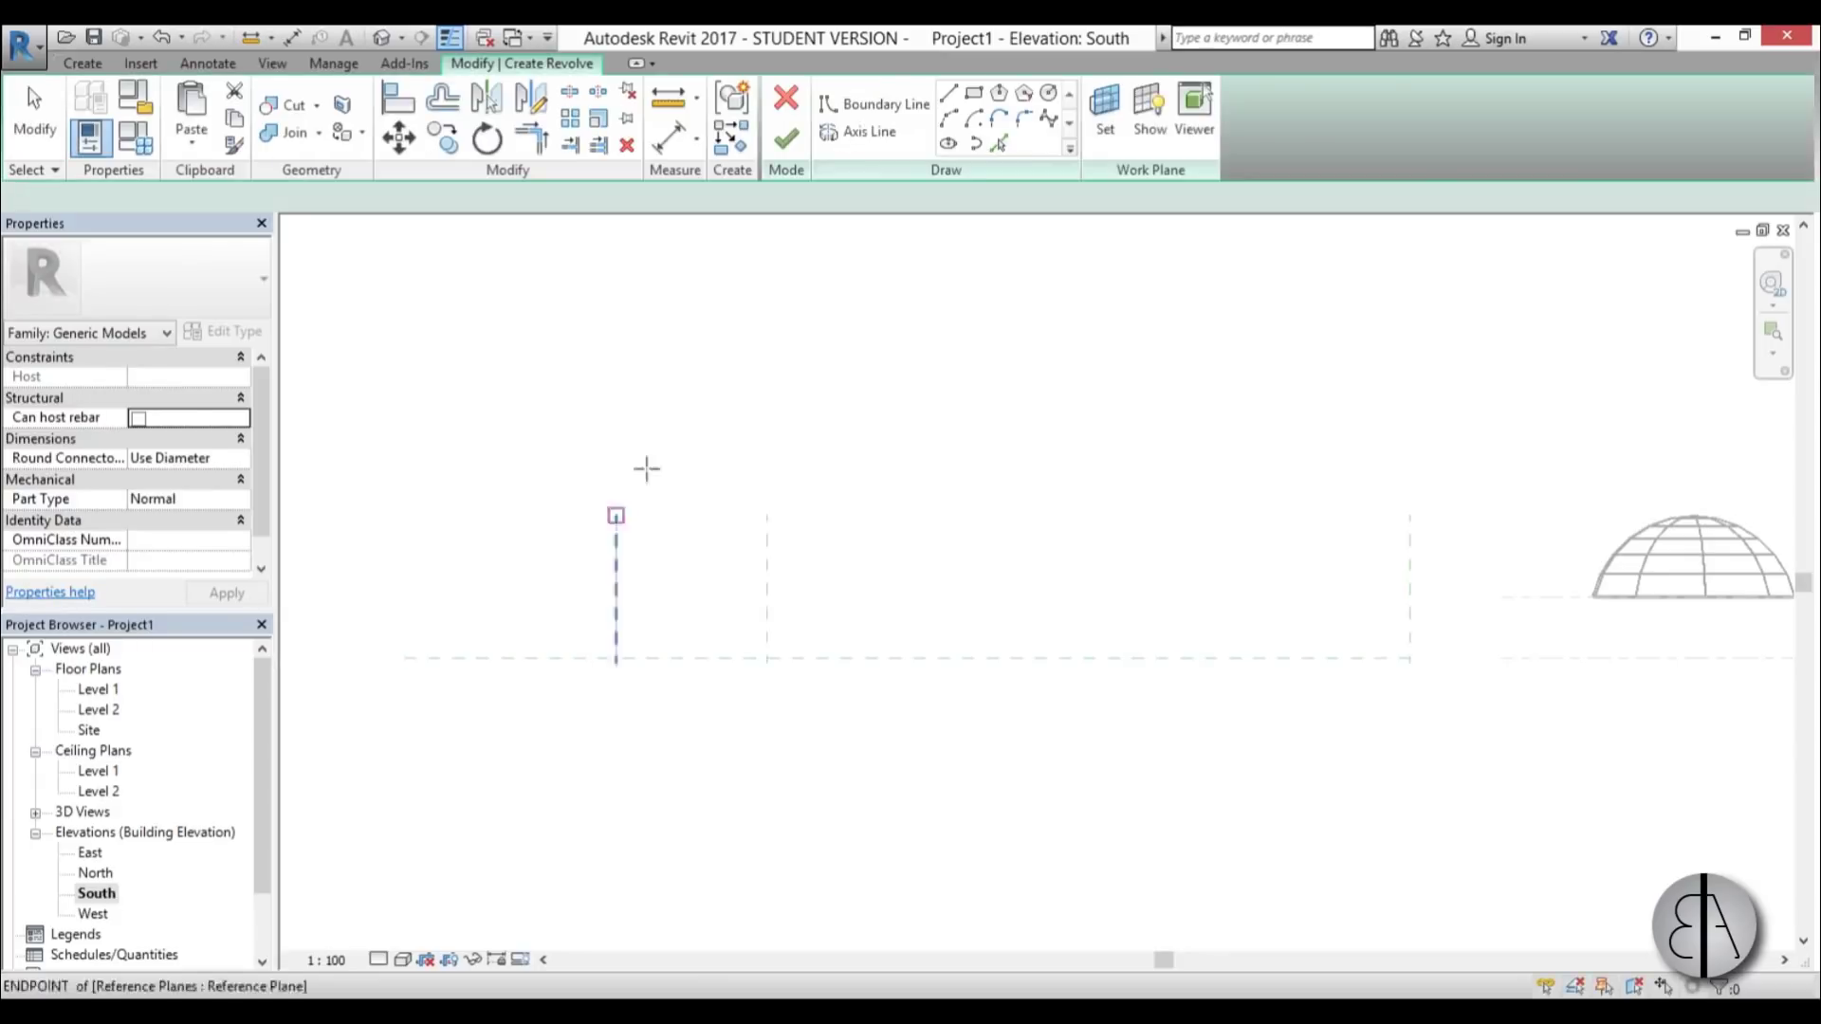
- Draw a boundary arc of about 17 radius from the first vertical plane's base intersection up to a point above the second vertical plane
click(951, 127)
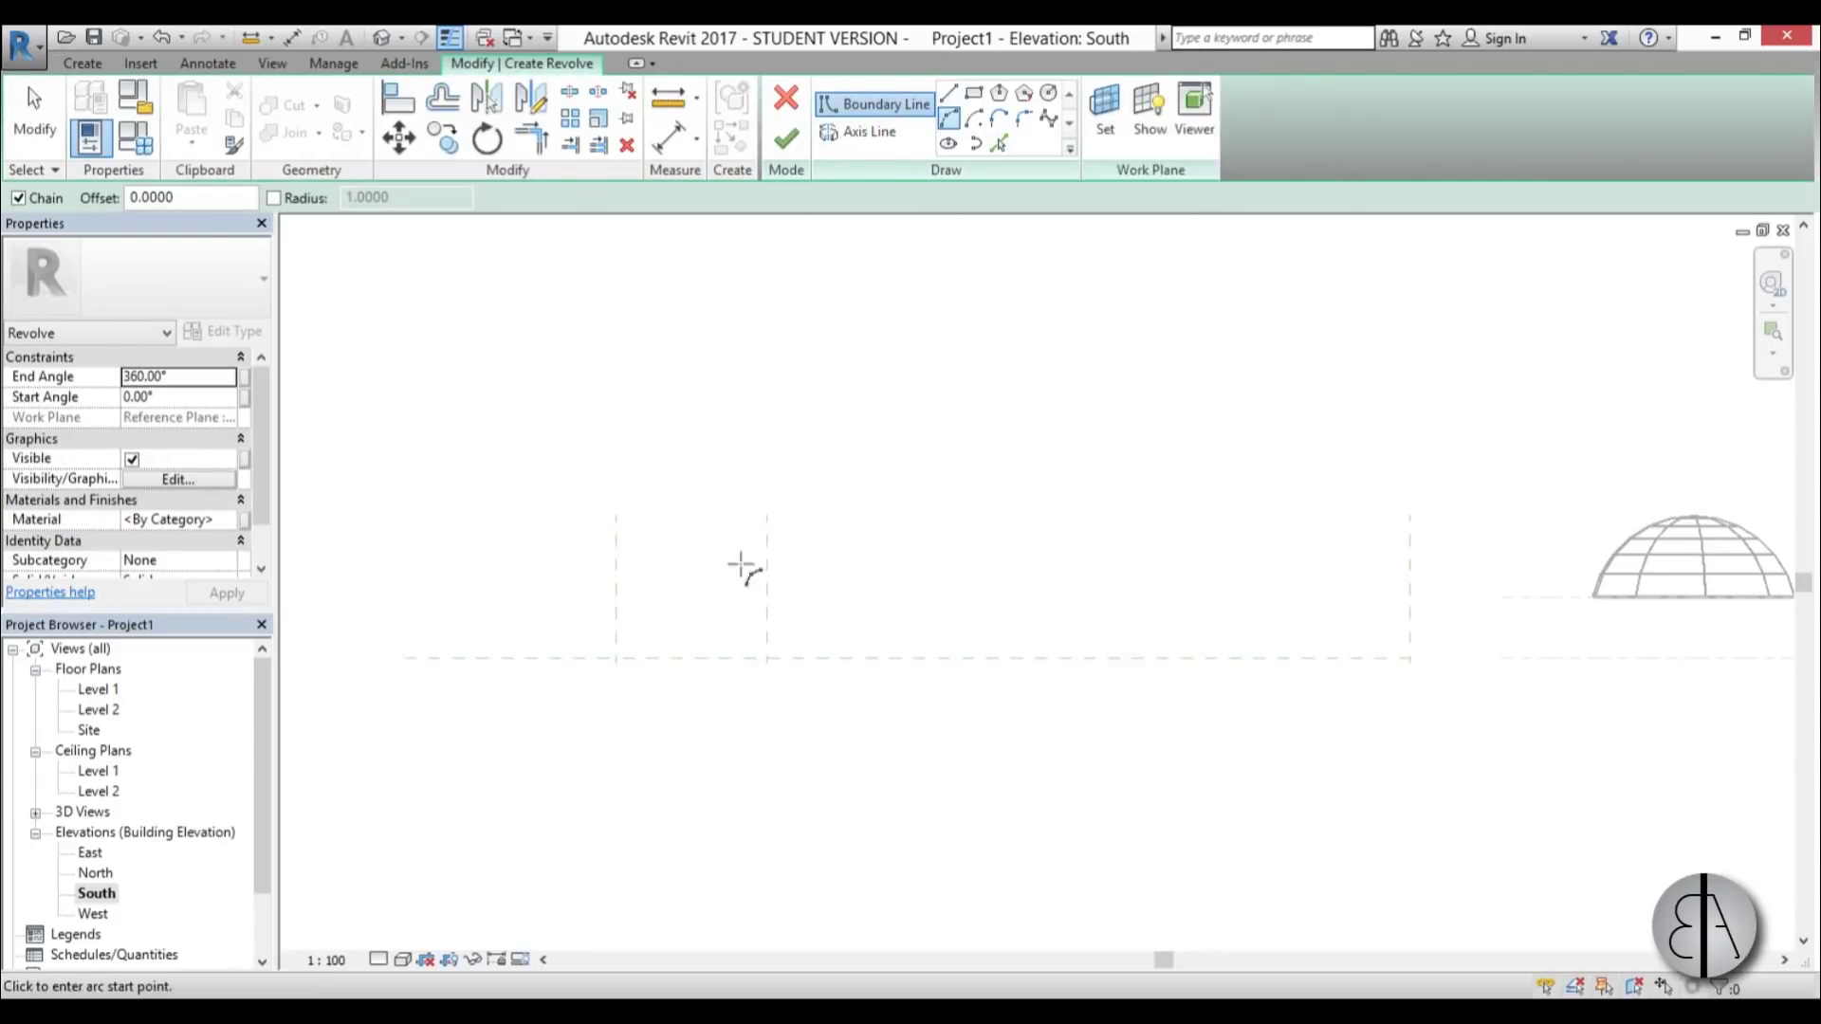
scroll(528, 650, up, 2)
click(664, 669)
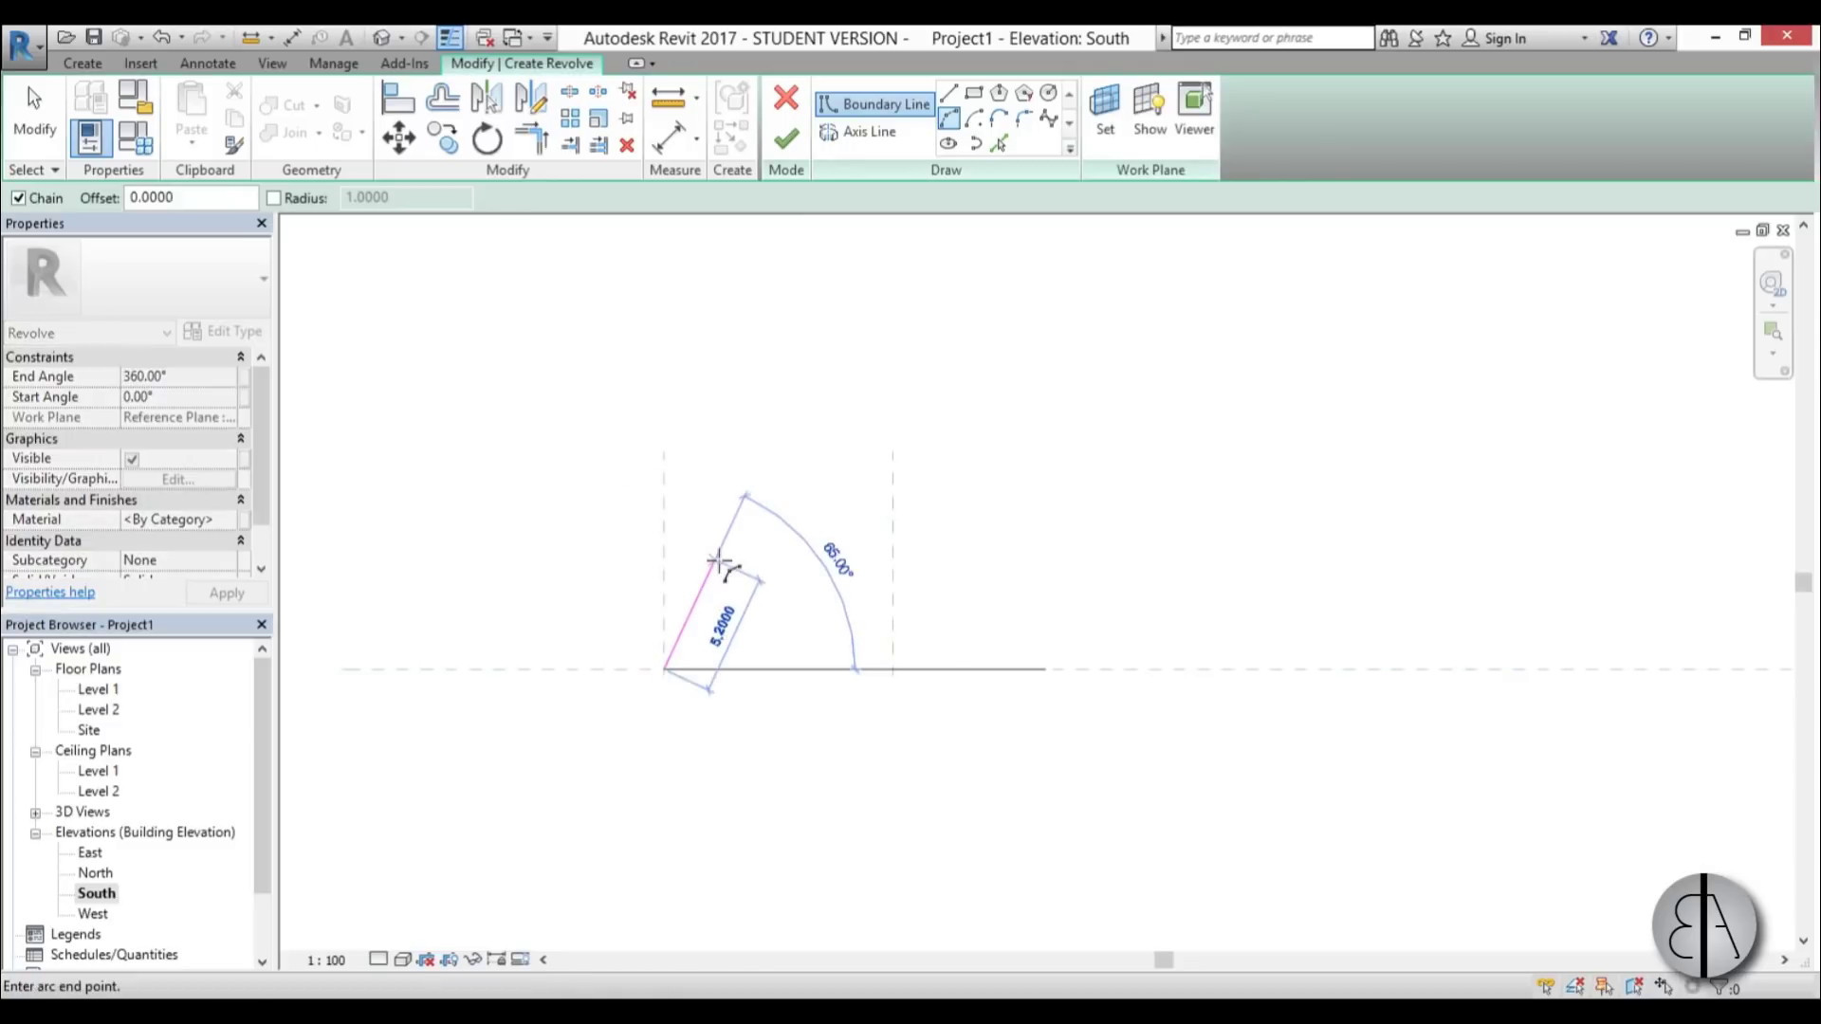
key(Escape)
scroll(691, 662, up, 5)
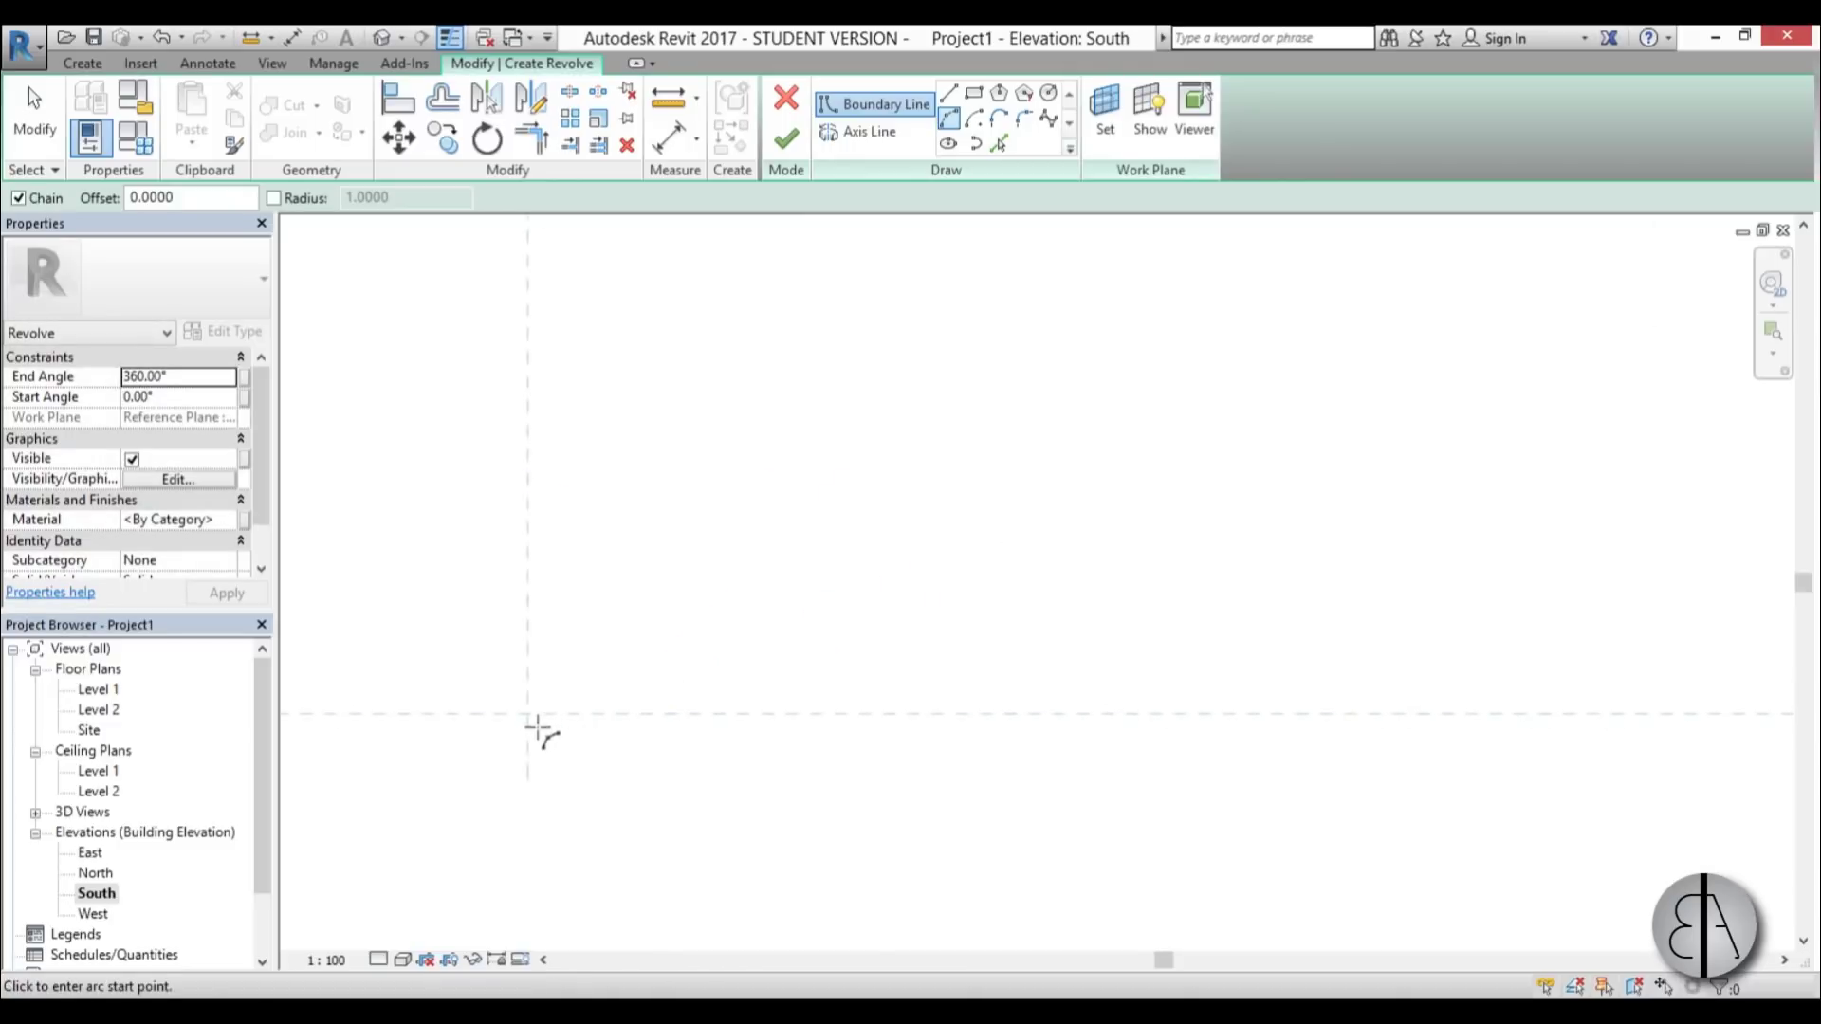
click(528, 715)
scroll(664, 711, down, 3)
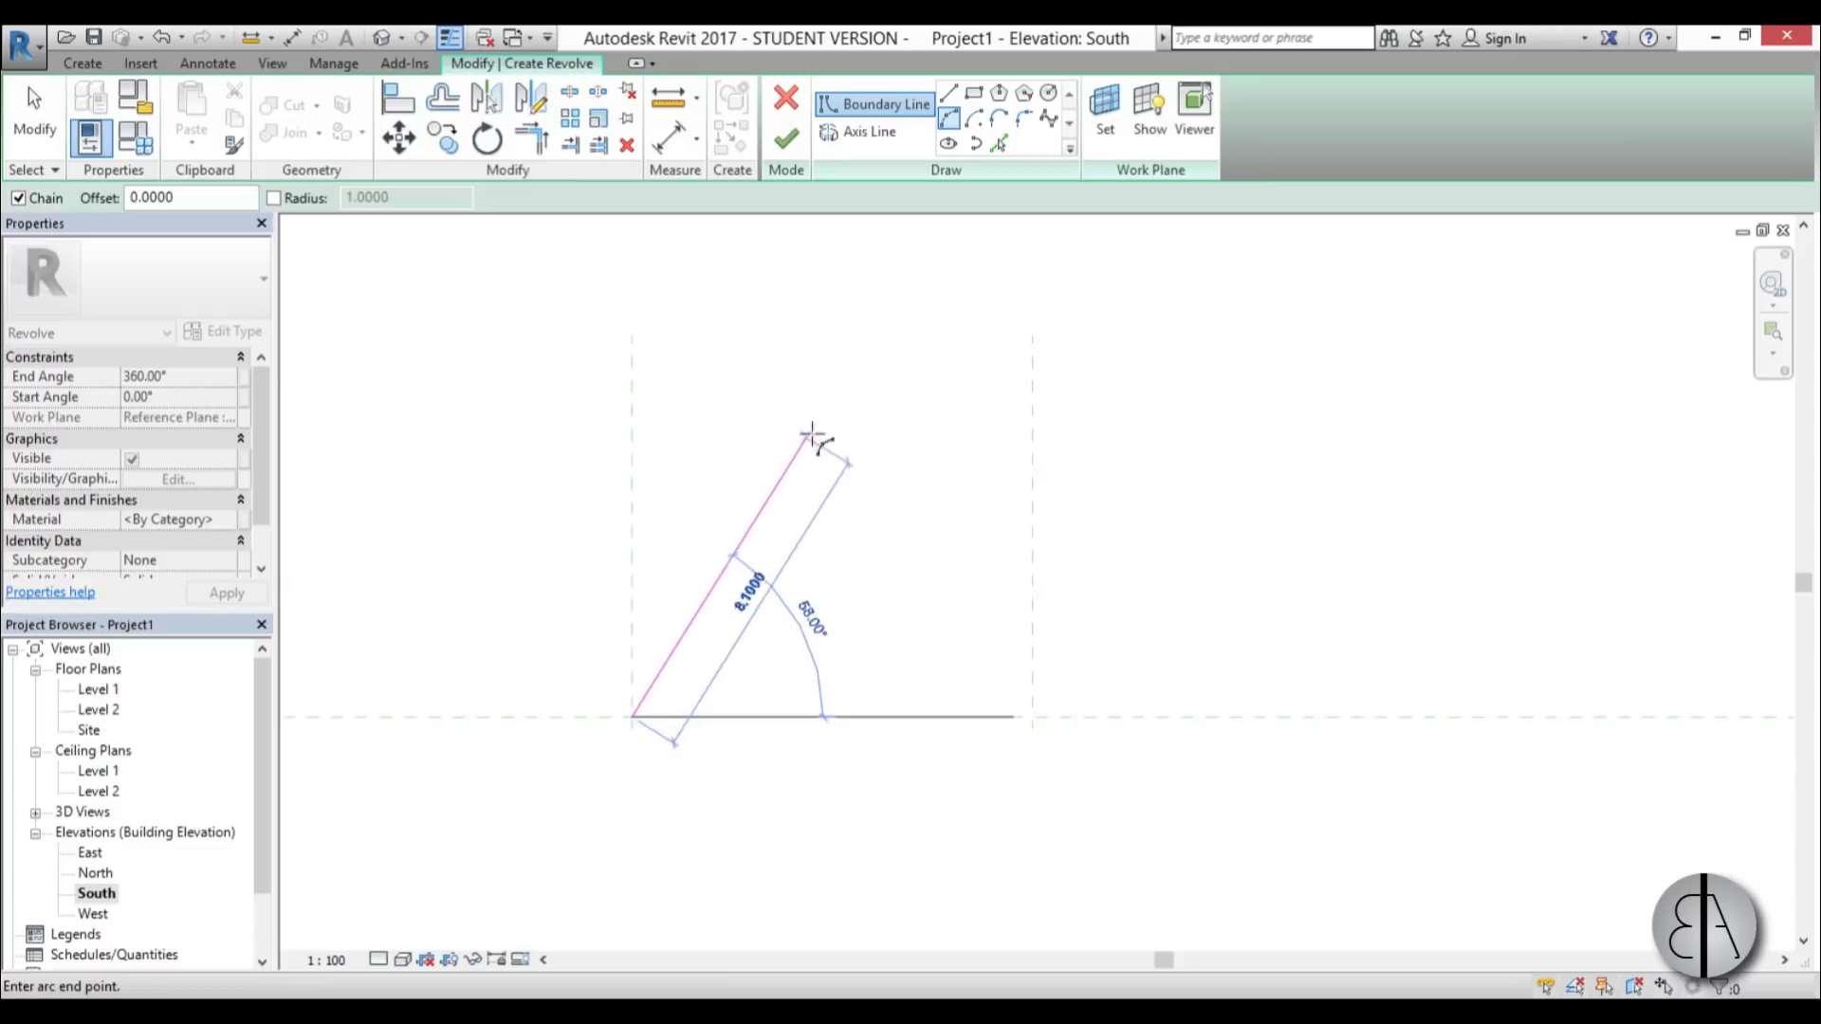
scroll(999, 293, down, 2)
middle_drag(1000, 293, 785, 427)
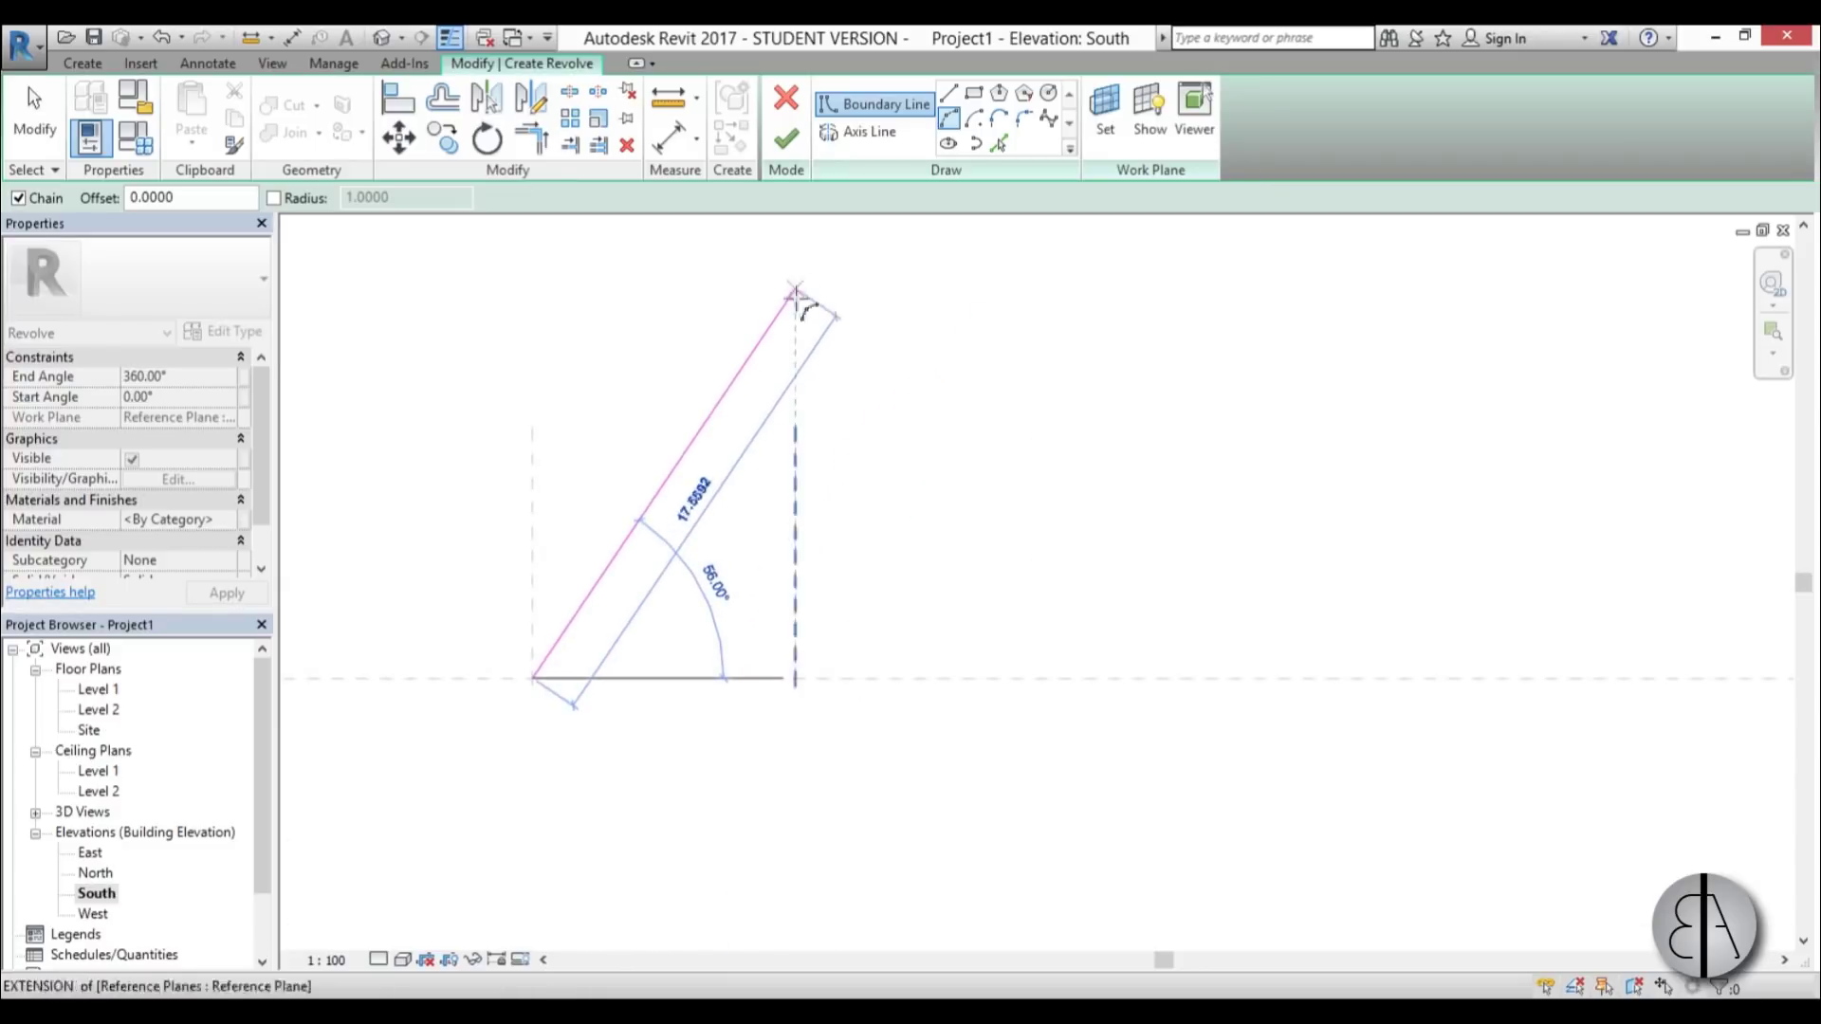
mouse_move(801, 231)
middle_down()
mouse_move(813, 358)
mouse_move(795, 391)
middle_up()
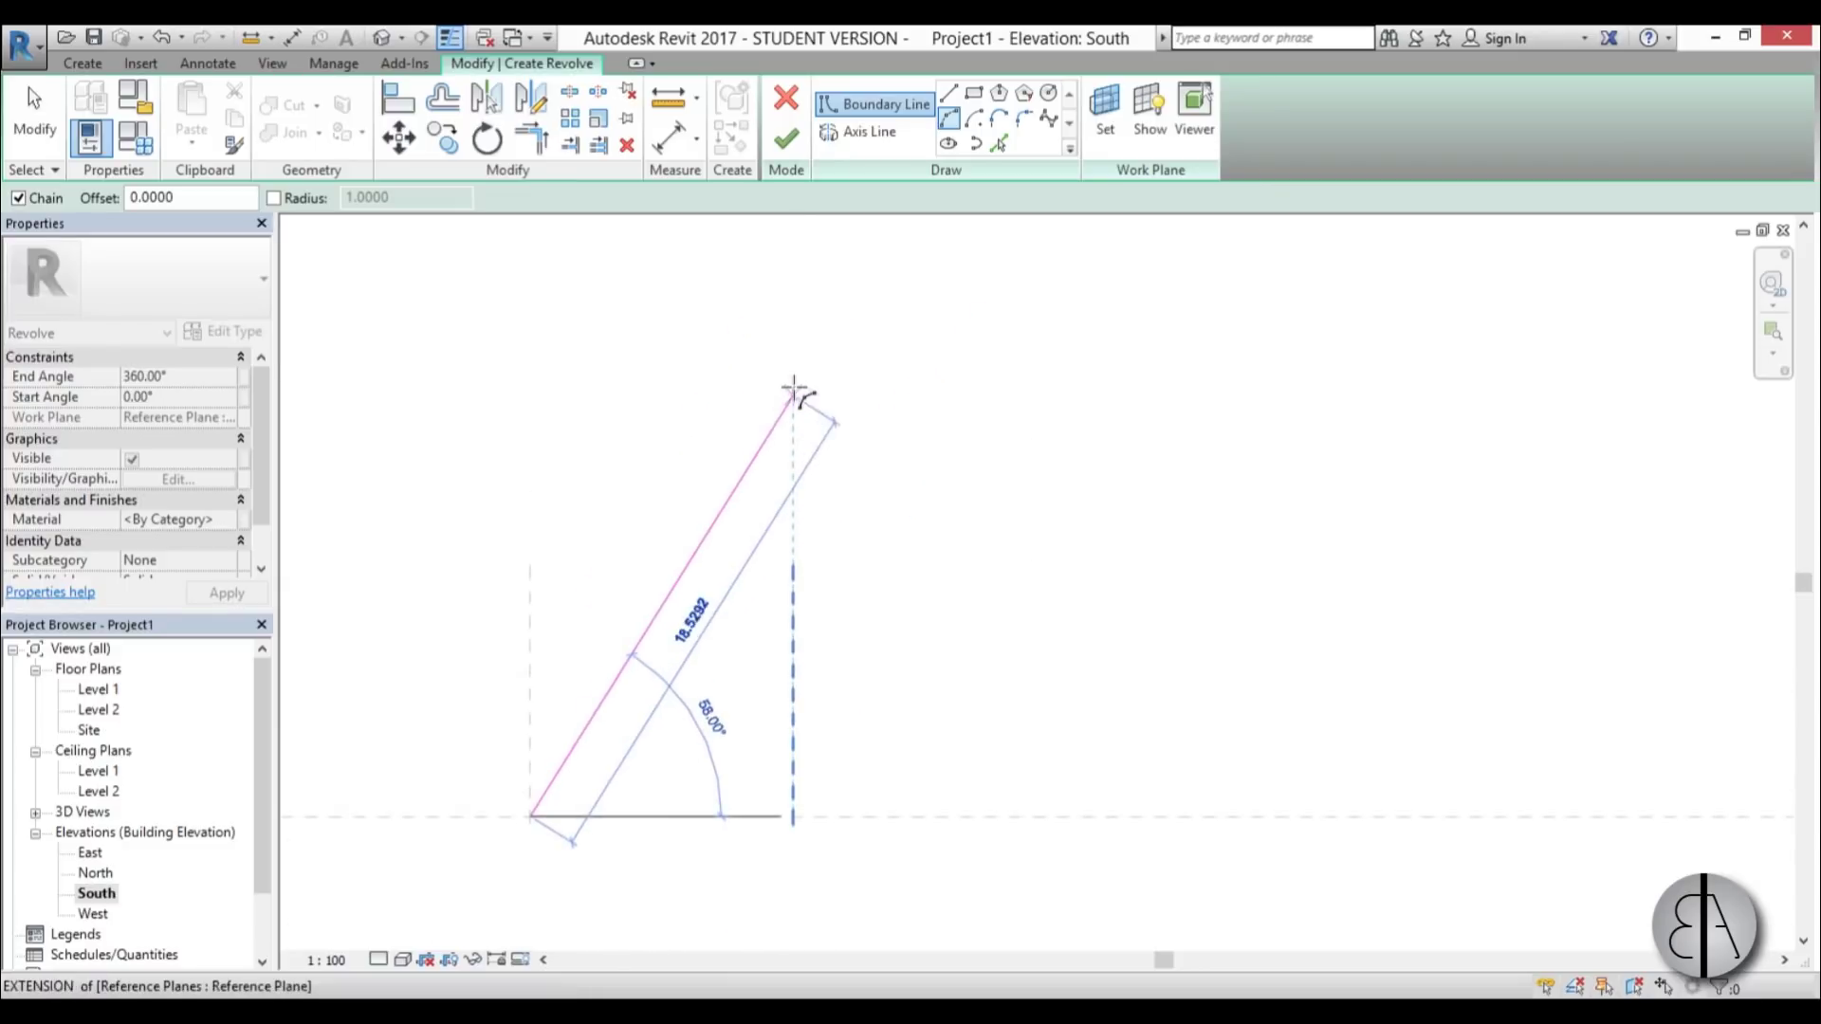
click(795, 408)
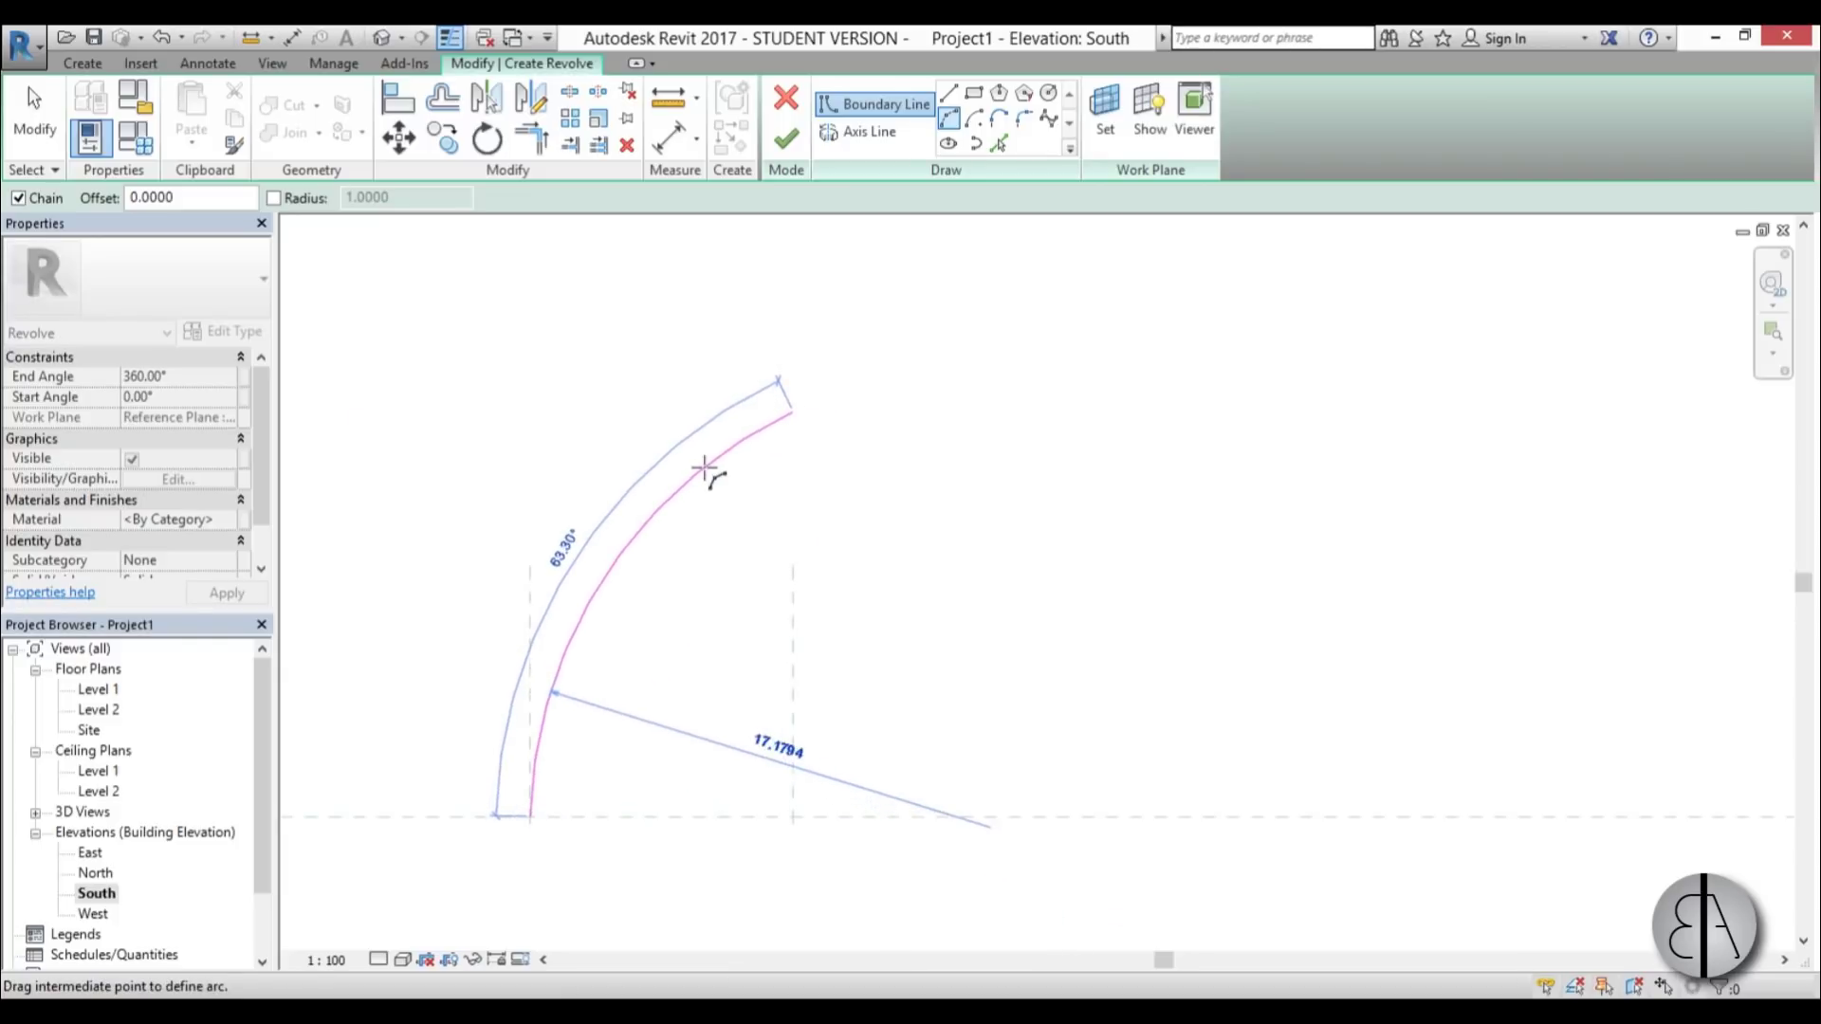
click(712, 474)
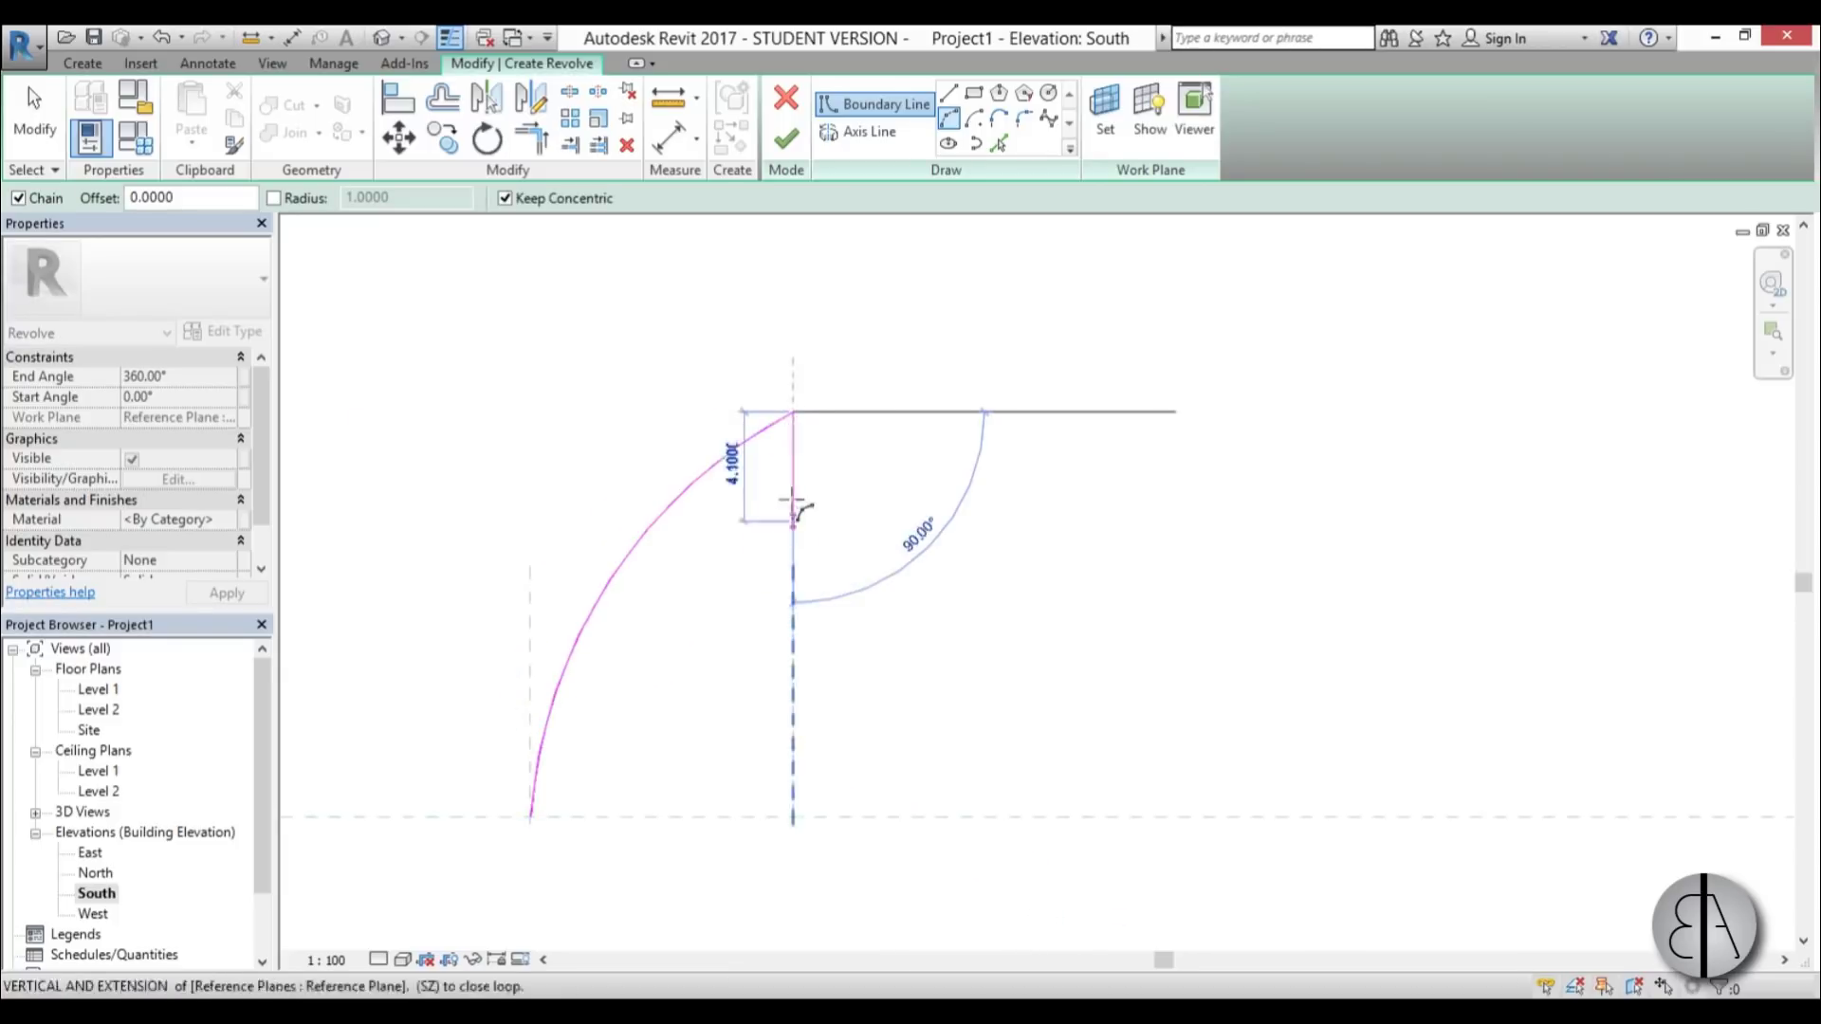
key(Escape)
- Draw a horizontal boundary line from a point near the arc's upper end across to the line of the second vertical reference plane
scroll(801, 508, up, 2)
click(949, 97)
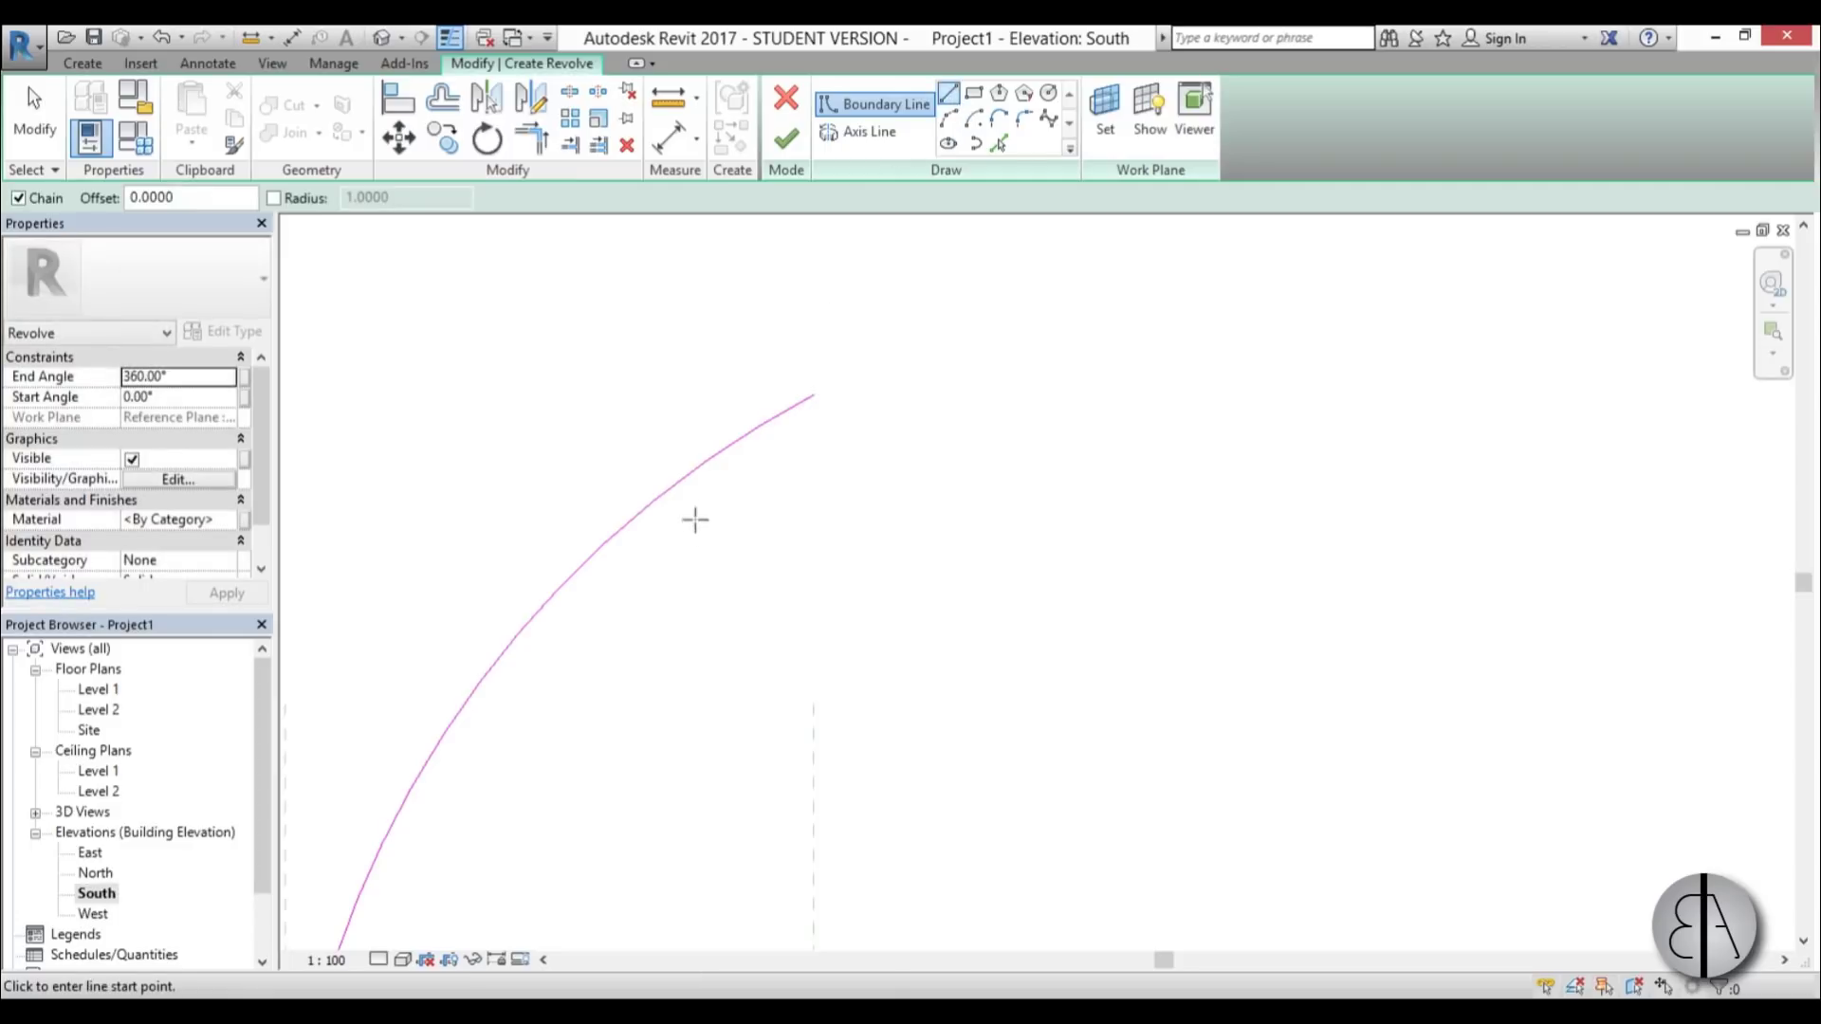
click(701, 465)
click(812, 464)
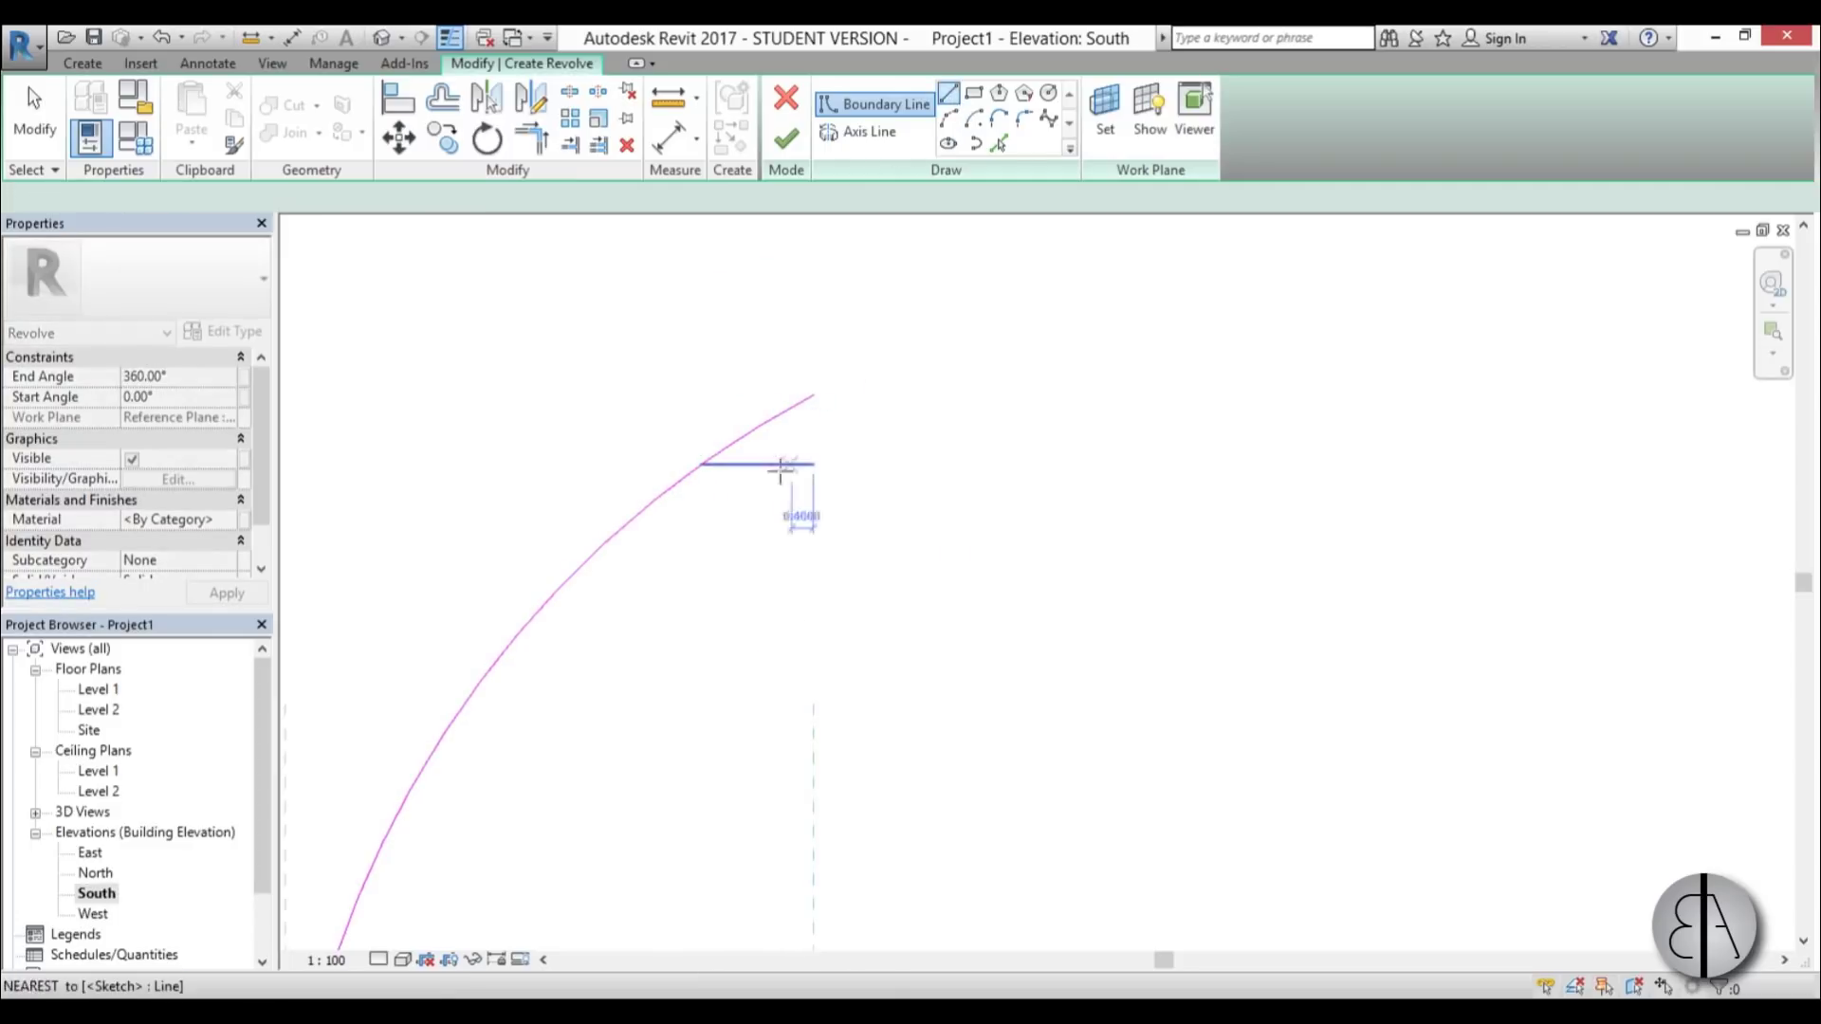
key(Escape)
- Draw a vertical boundary line 2.8 high from the middle of the horizontal line, continued by a slanted line up to the second plane's axis
click(756, 465)
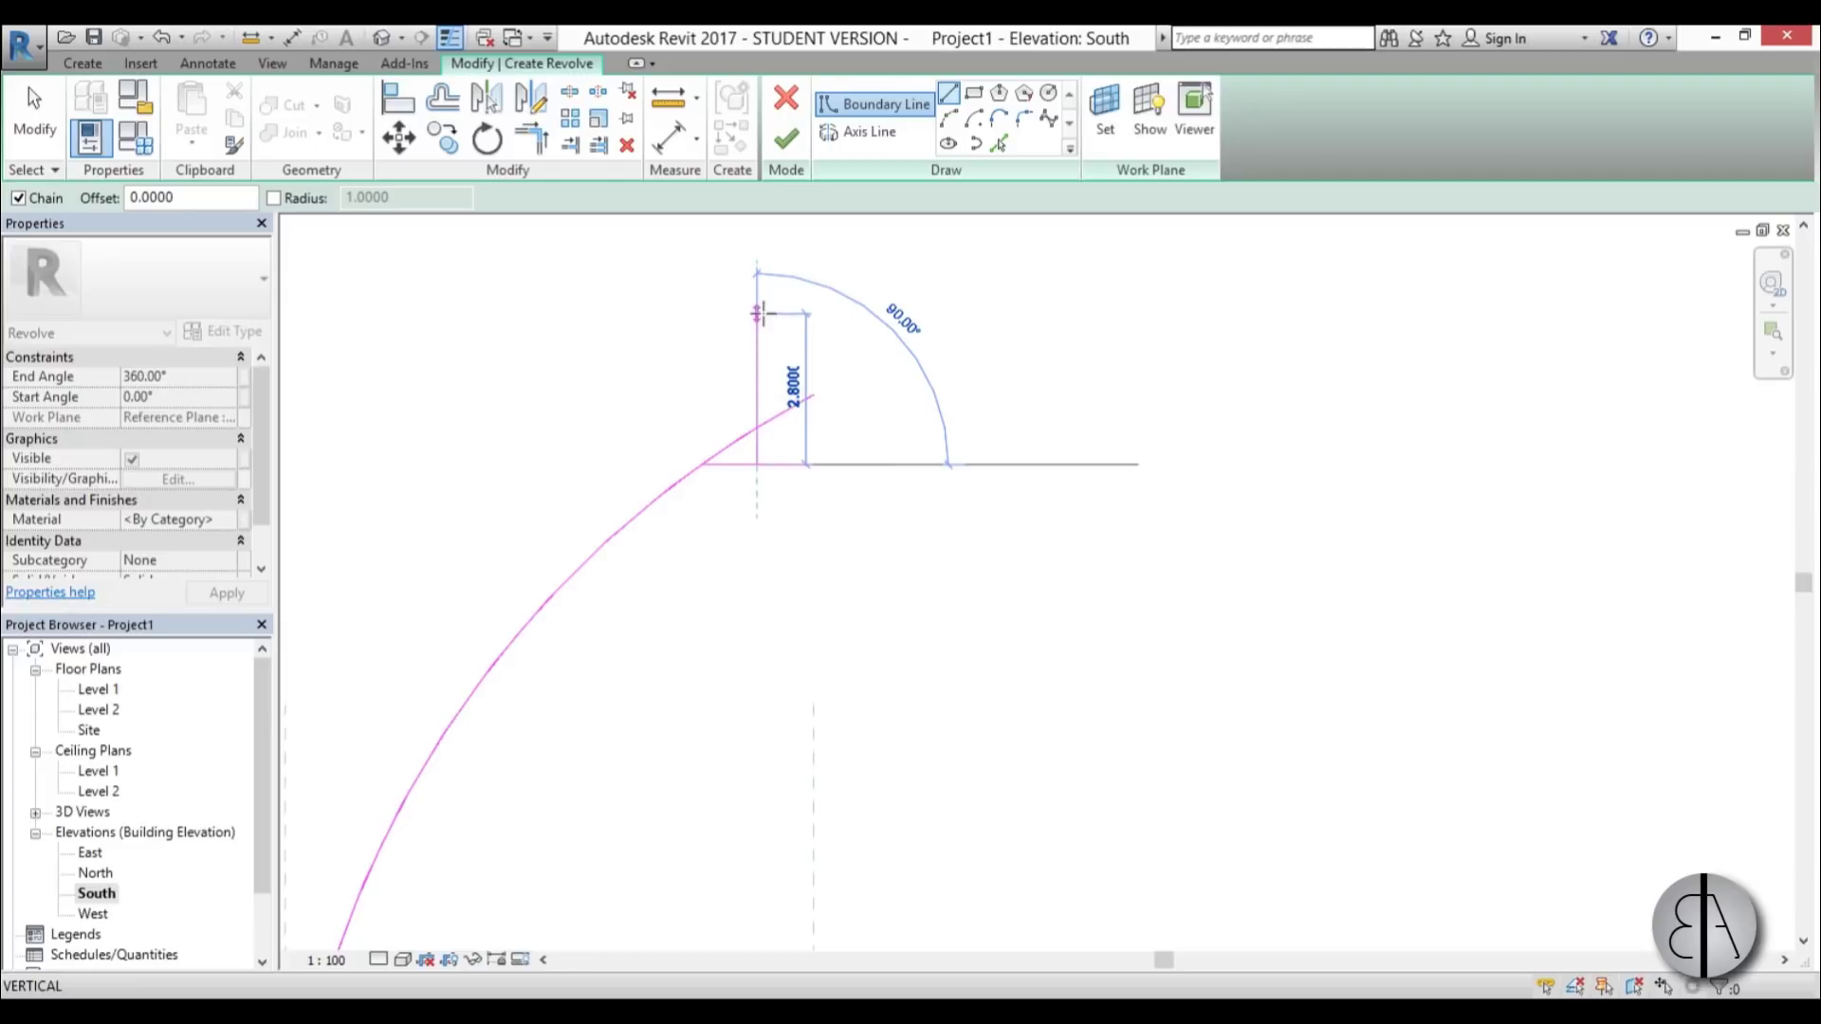
click(756, 312)
click(814, 258)
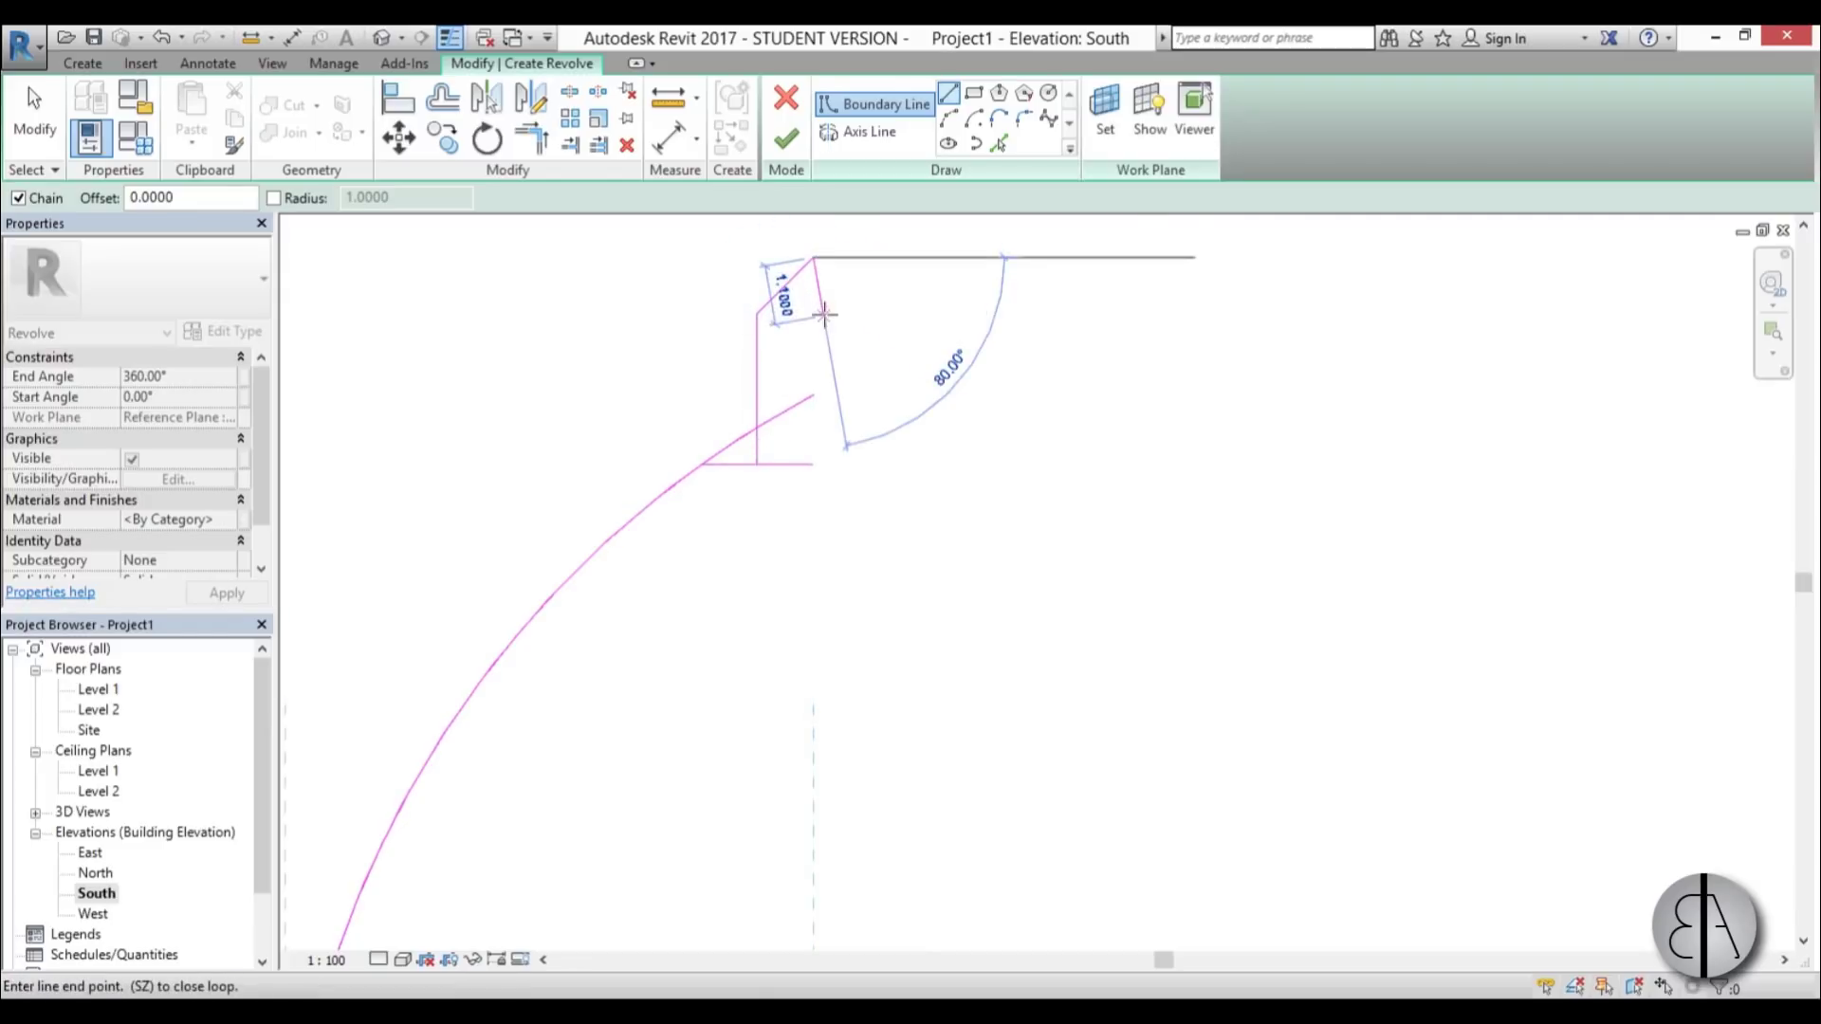
key(Escape)
- Trim the arc's upper end to a corner with the horizontal boundary line
key(t)
key(r)
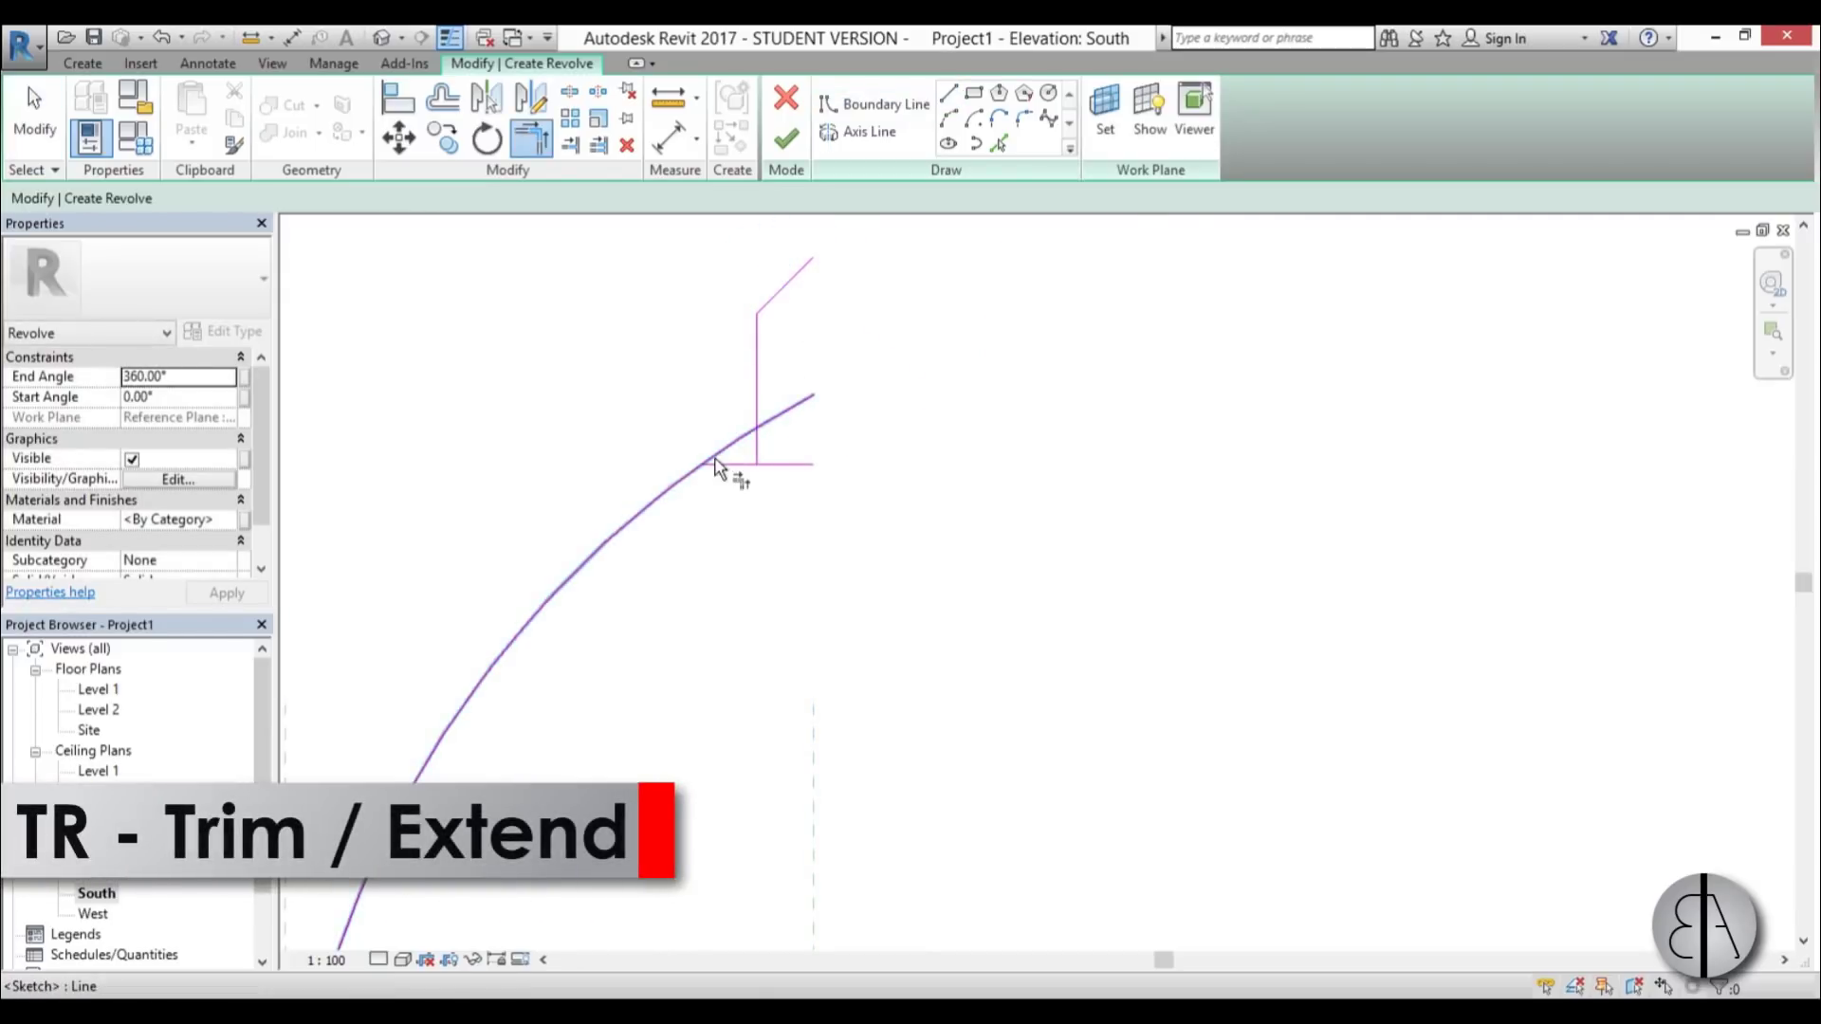
click(715, 465)
click(723, 466)
key(Escape)
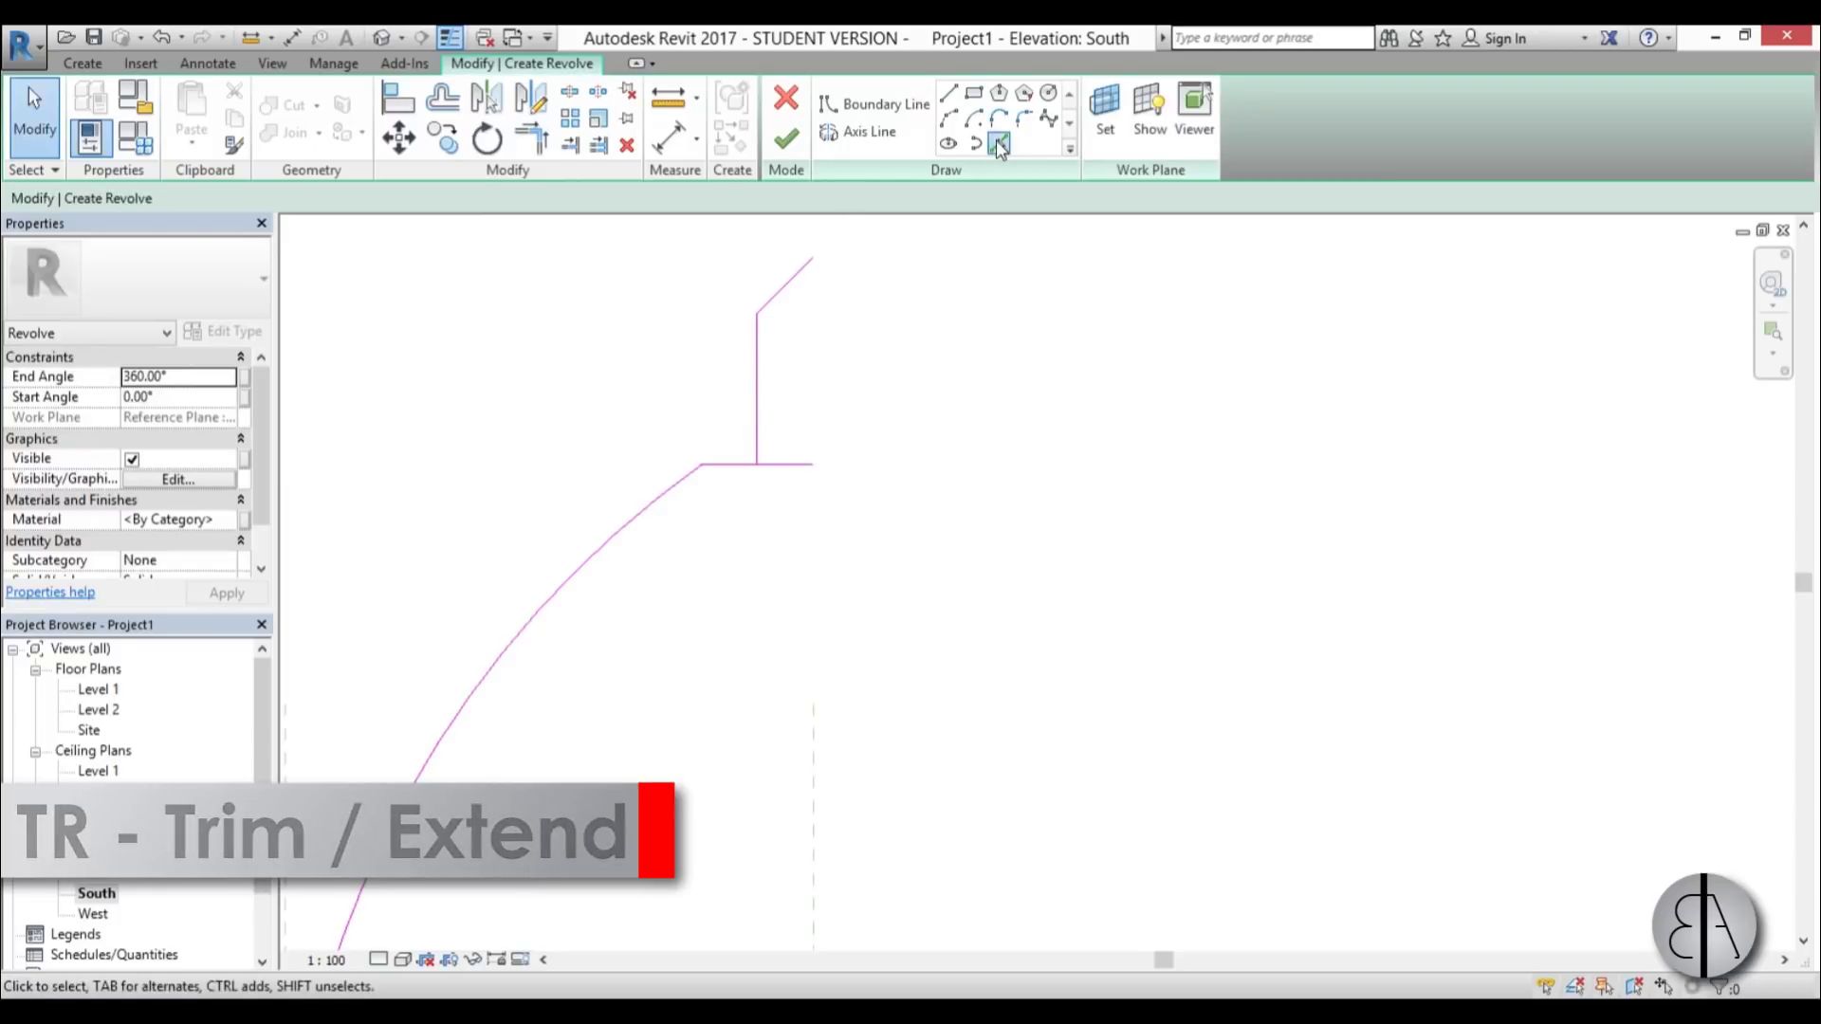
- Create offset copies of the horizontal, vertical, slanted and arc boundary lines 0.3 to the profile's inner side
click(1000, 144)
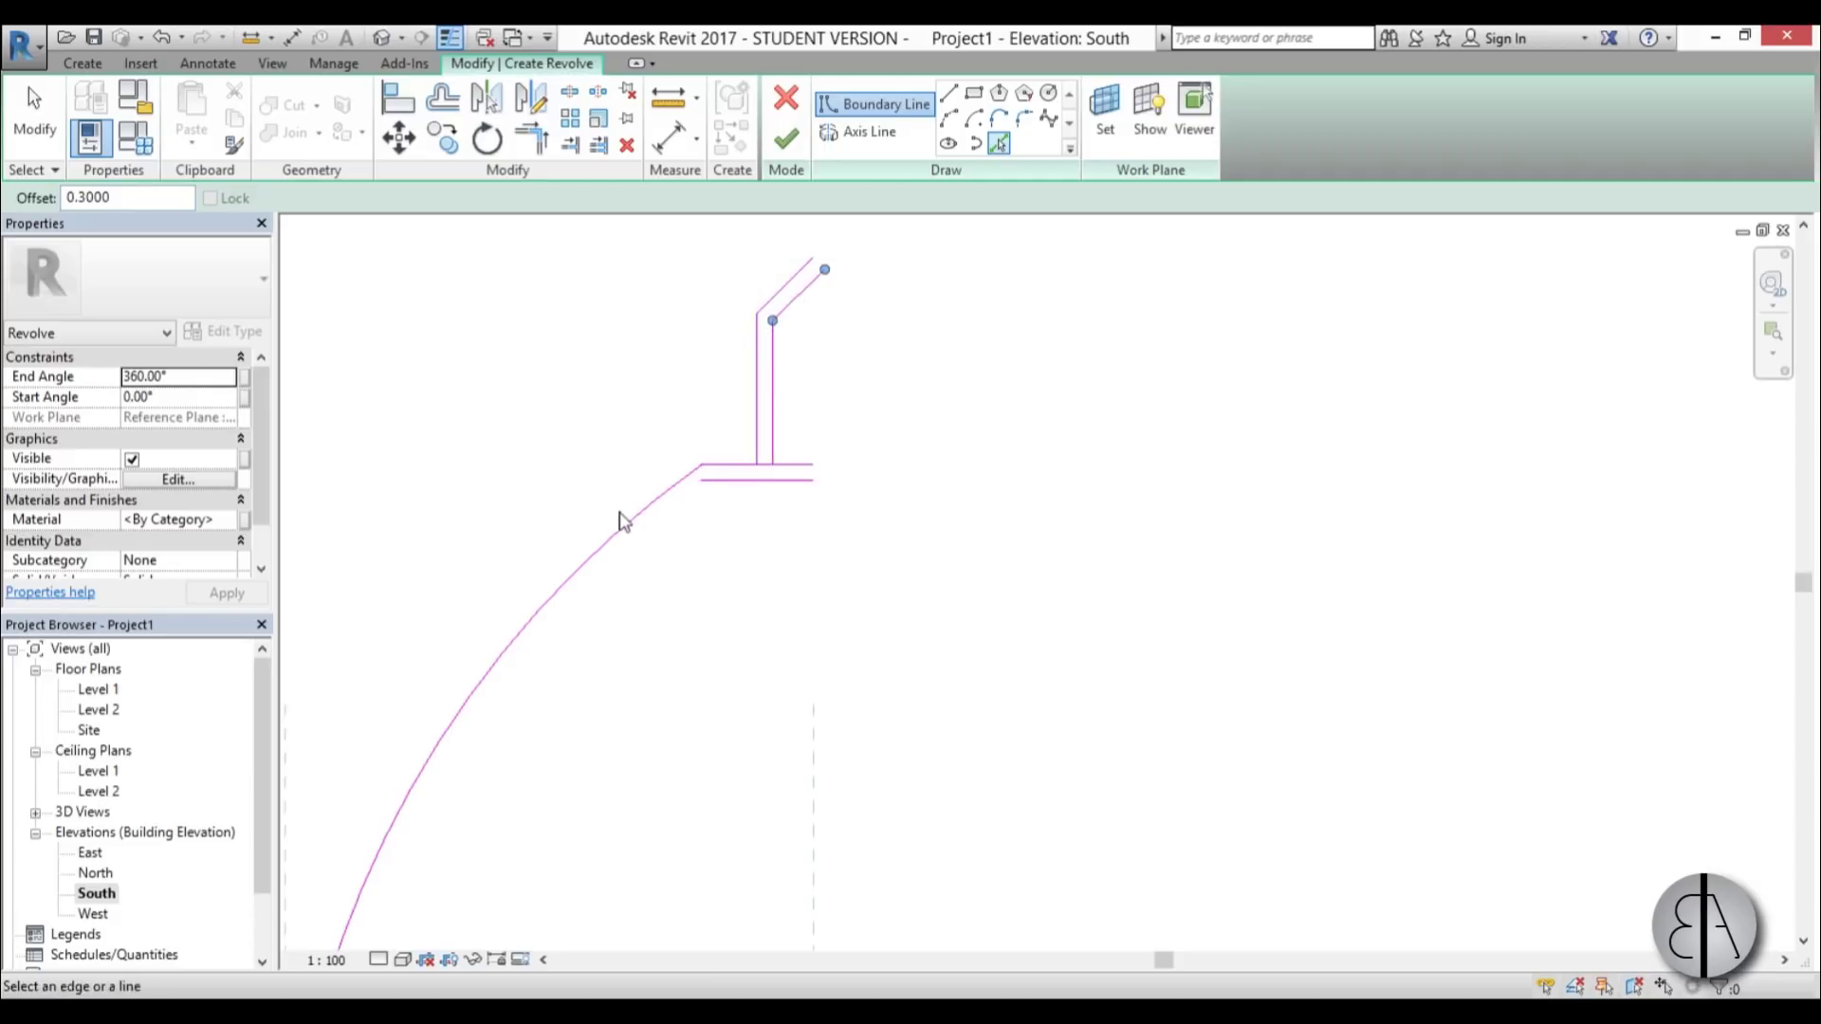
click(631, 538)
scroll(679, 521, up, 3)
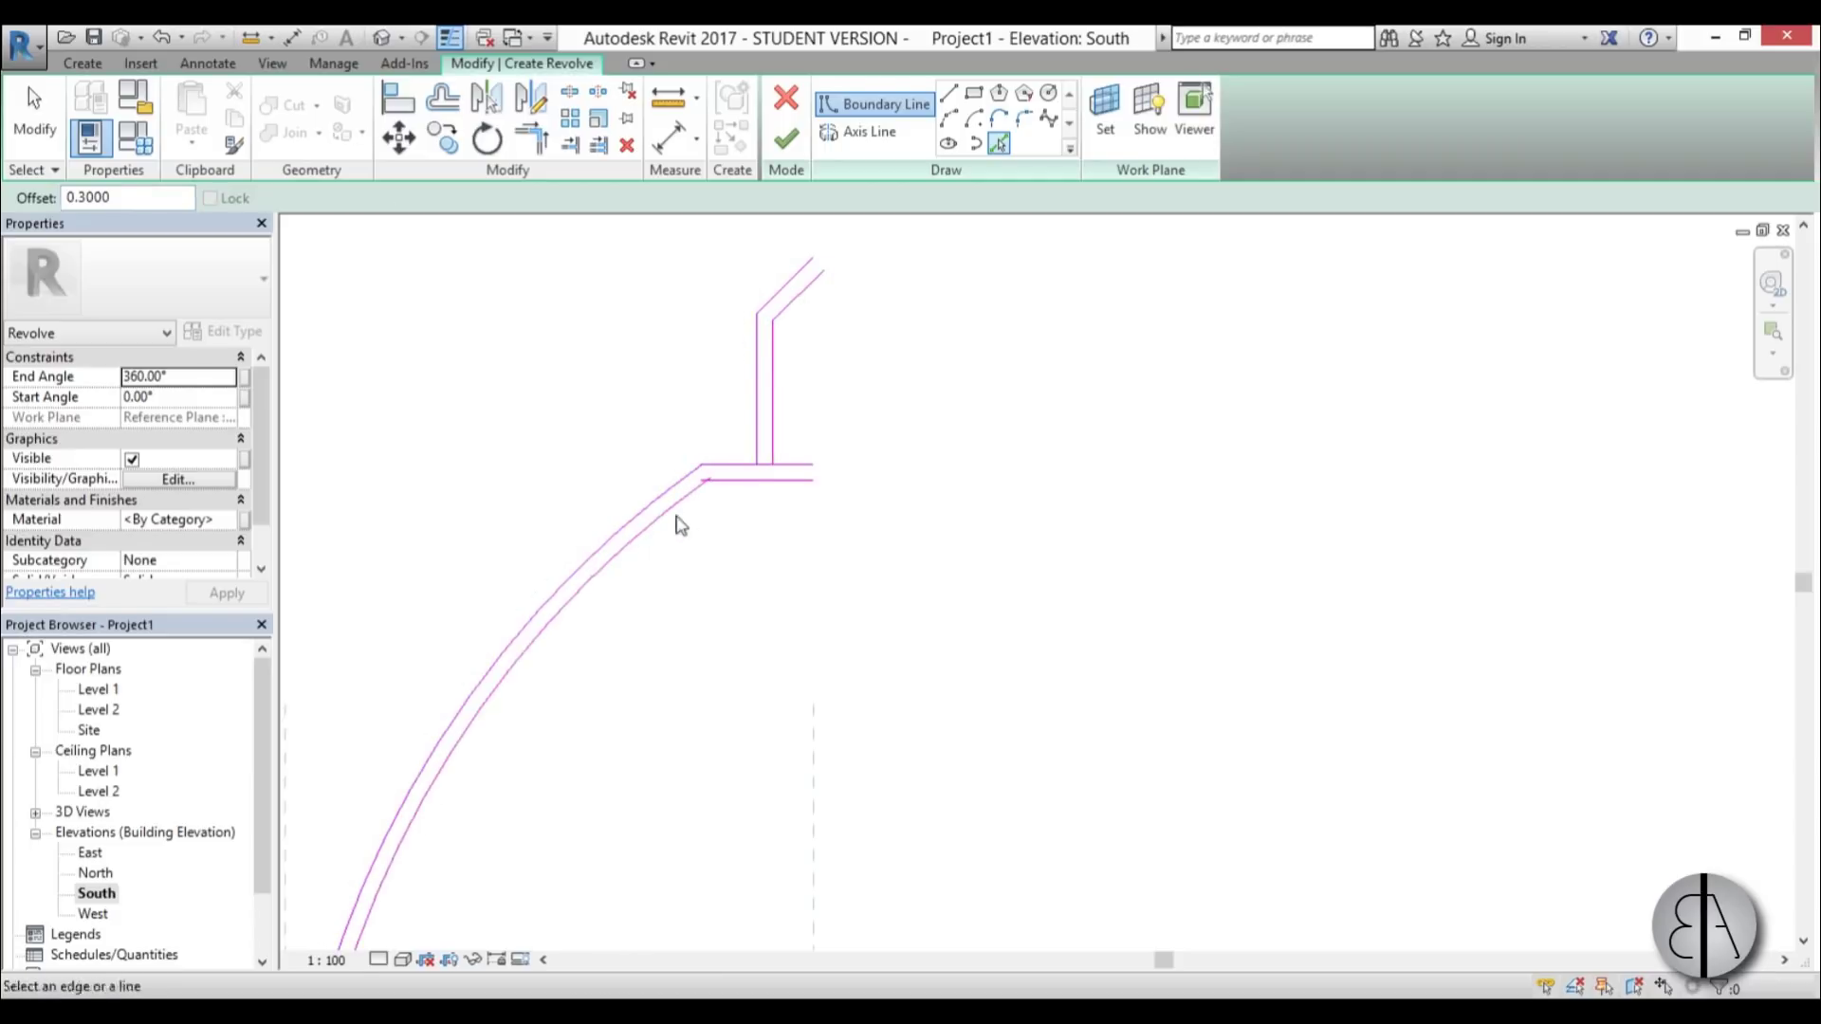
key(Escape)
- Trim the inner offset arc and the lower horizontal line to a clean corner
key(t)
key(r)
click(749, 472)
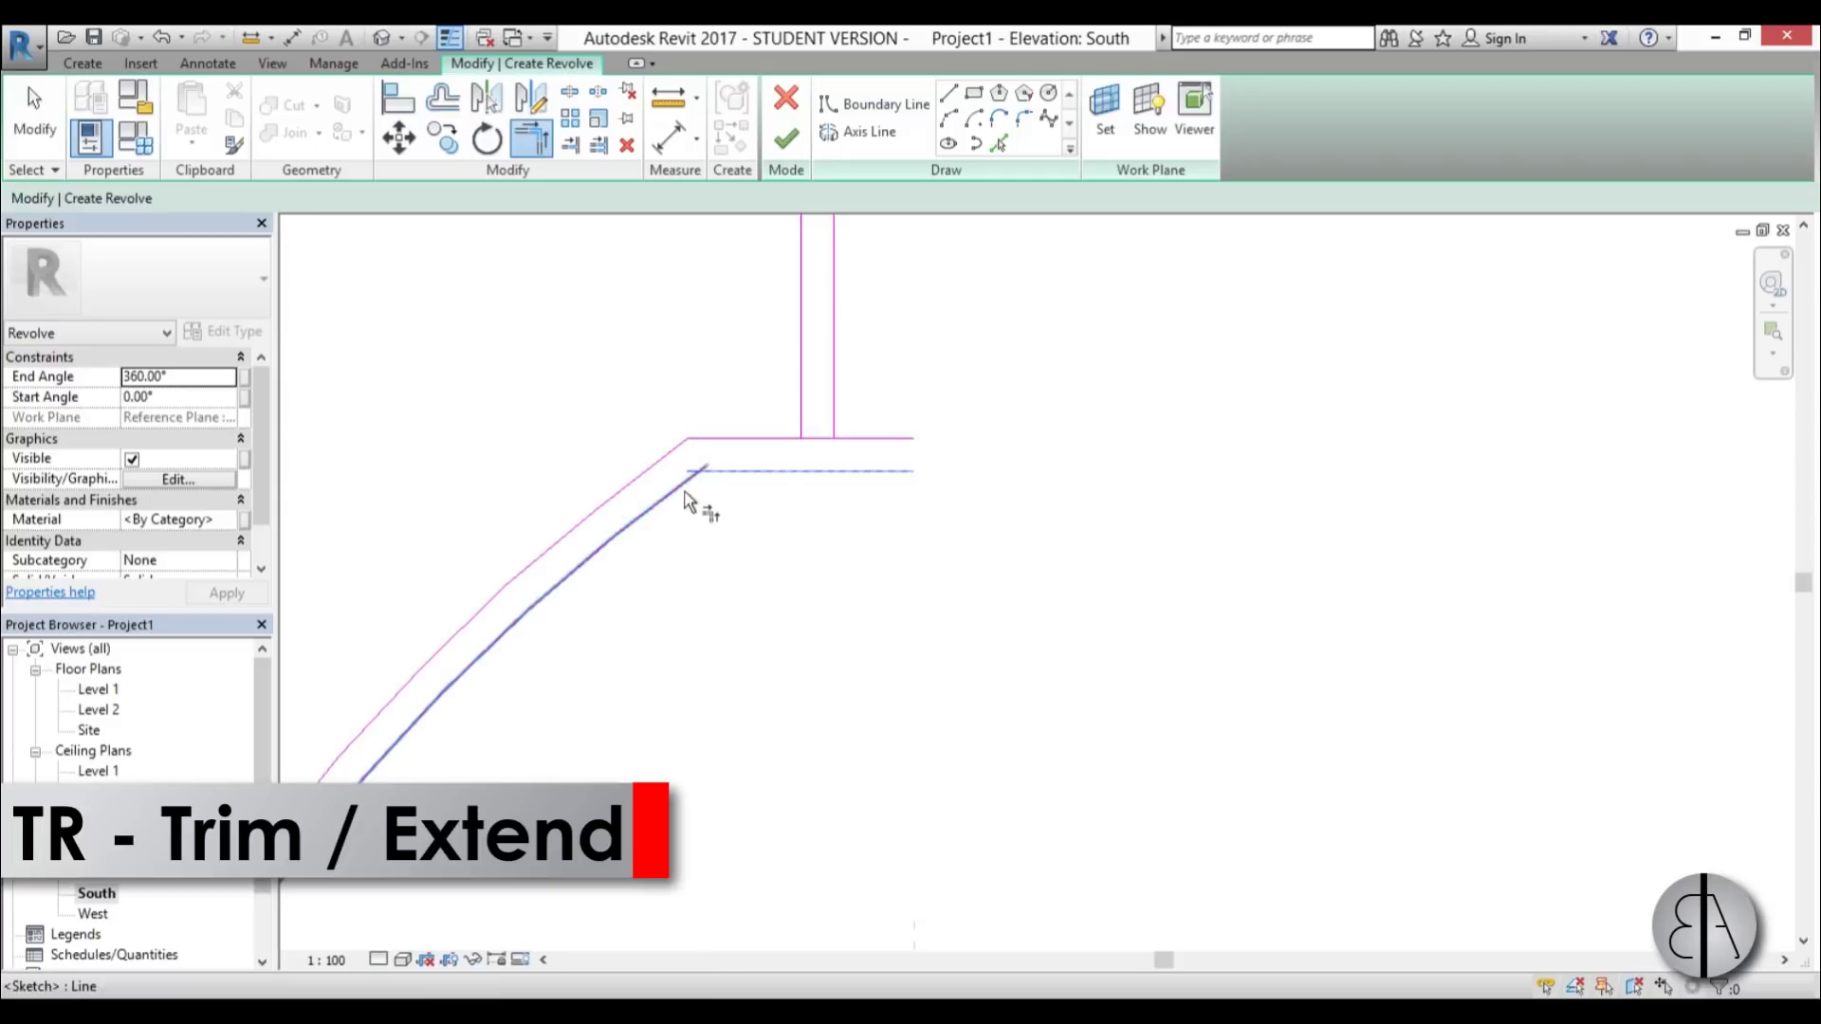
click(688, 501)
- Draw a vertical boundary line from the lower horizontal line's free end up to the outer slanted line's top end
click(906, 111)
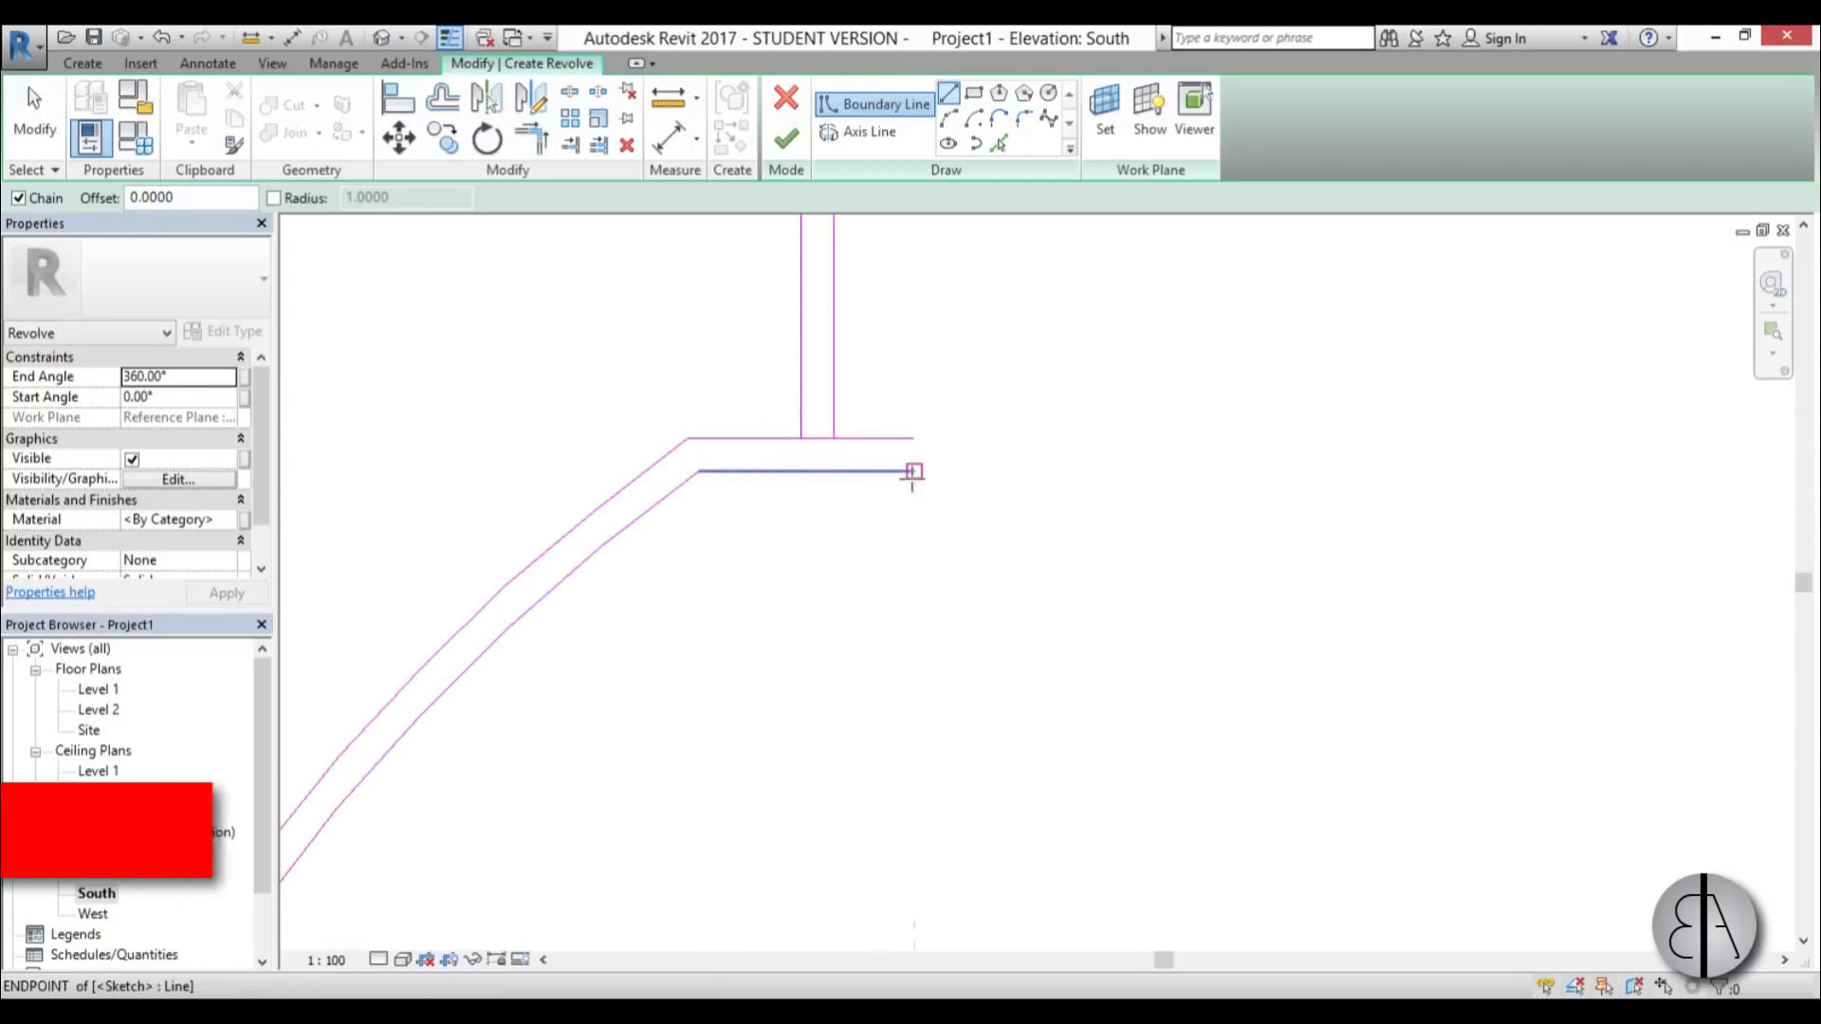
click(913, 471)
scroll(896, 490, down, 1)
middle_drag(895, 490, 775, 780)
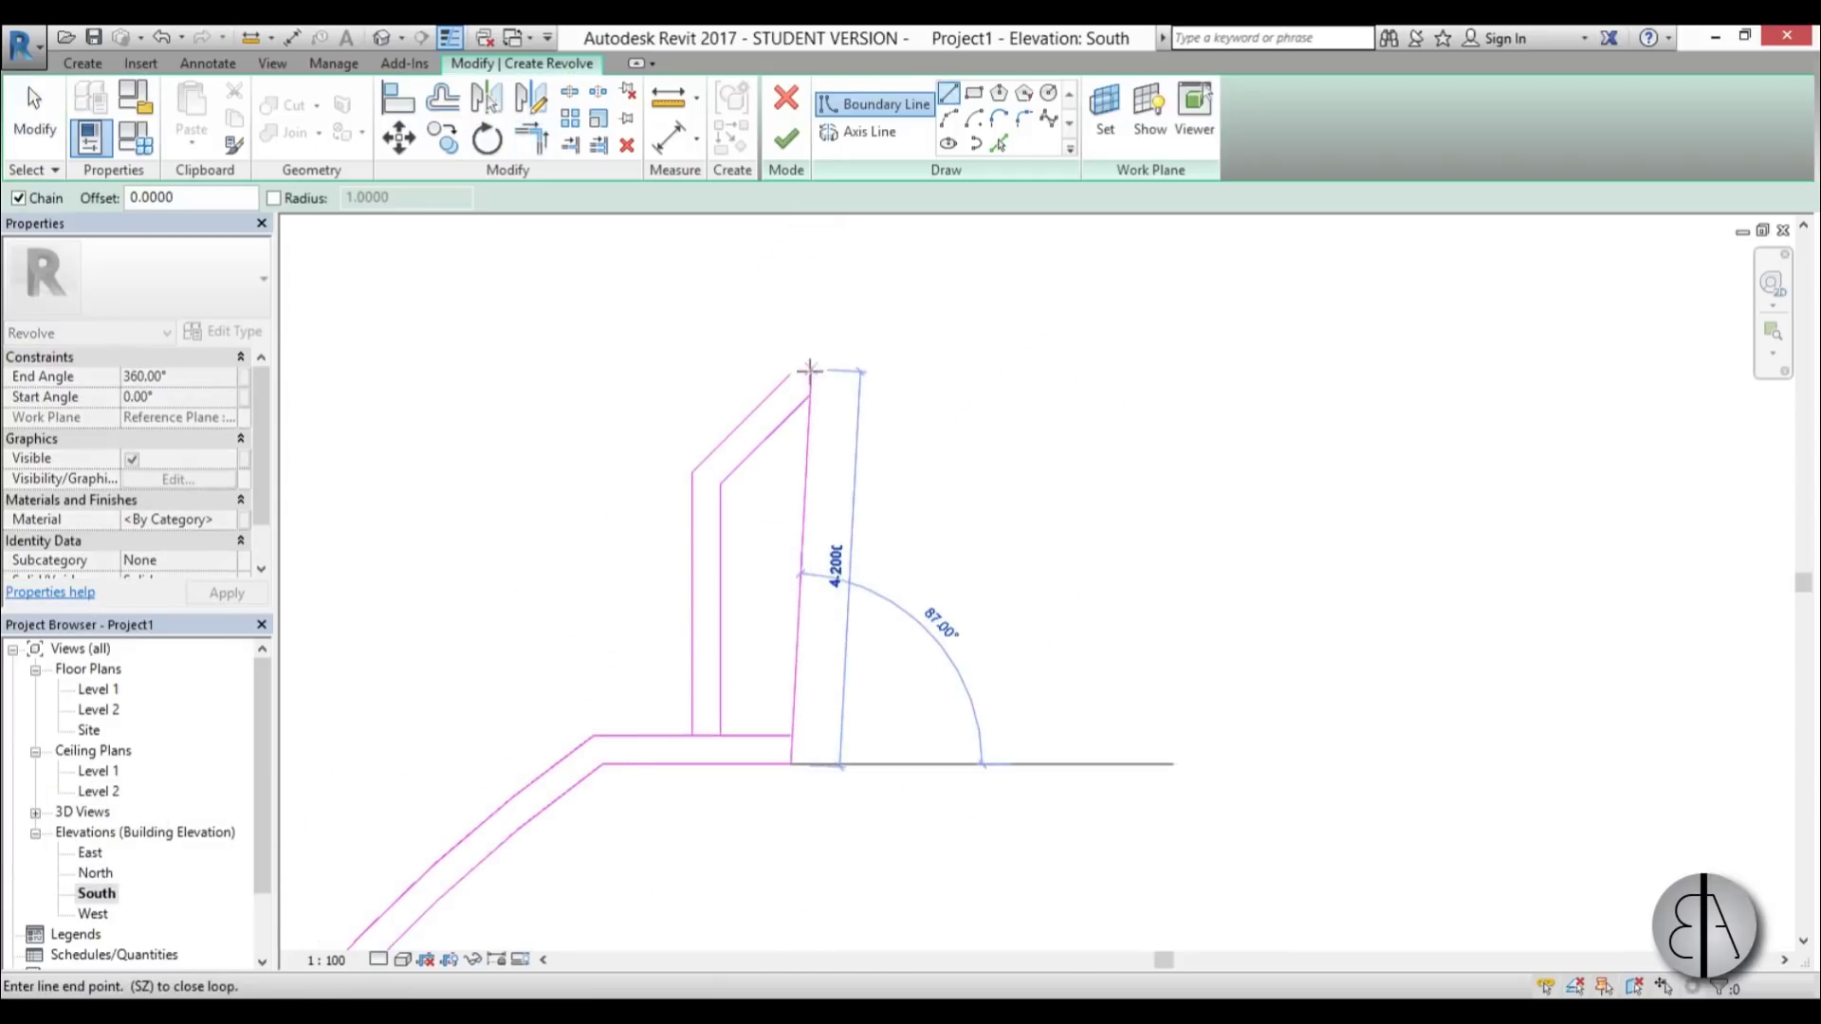
click(791, 374)
- Split the vertical closing line between the inner slanted line and the upper horizontal line
key(s)
key(l)
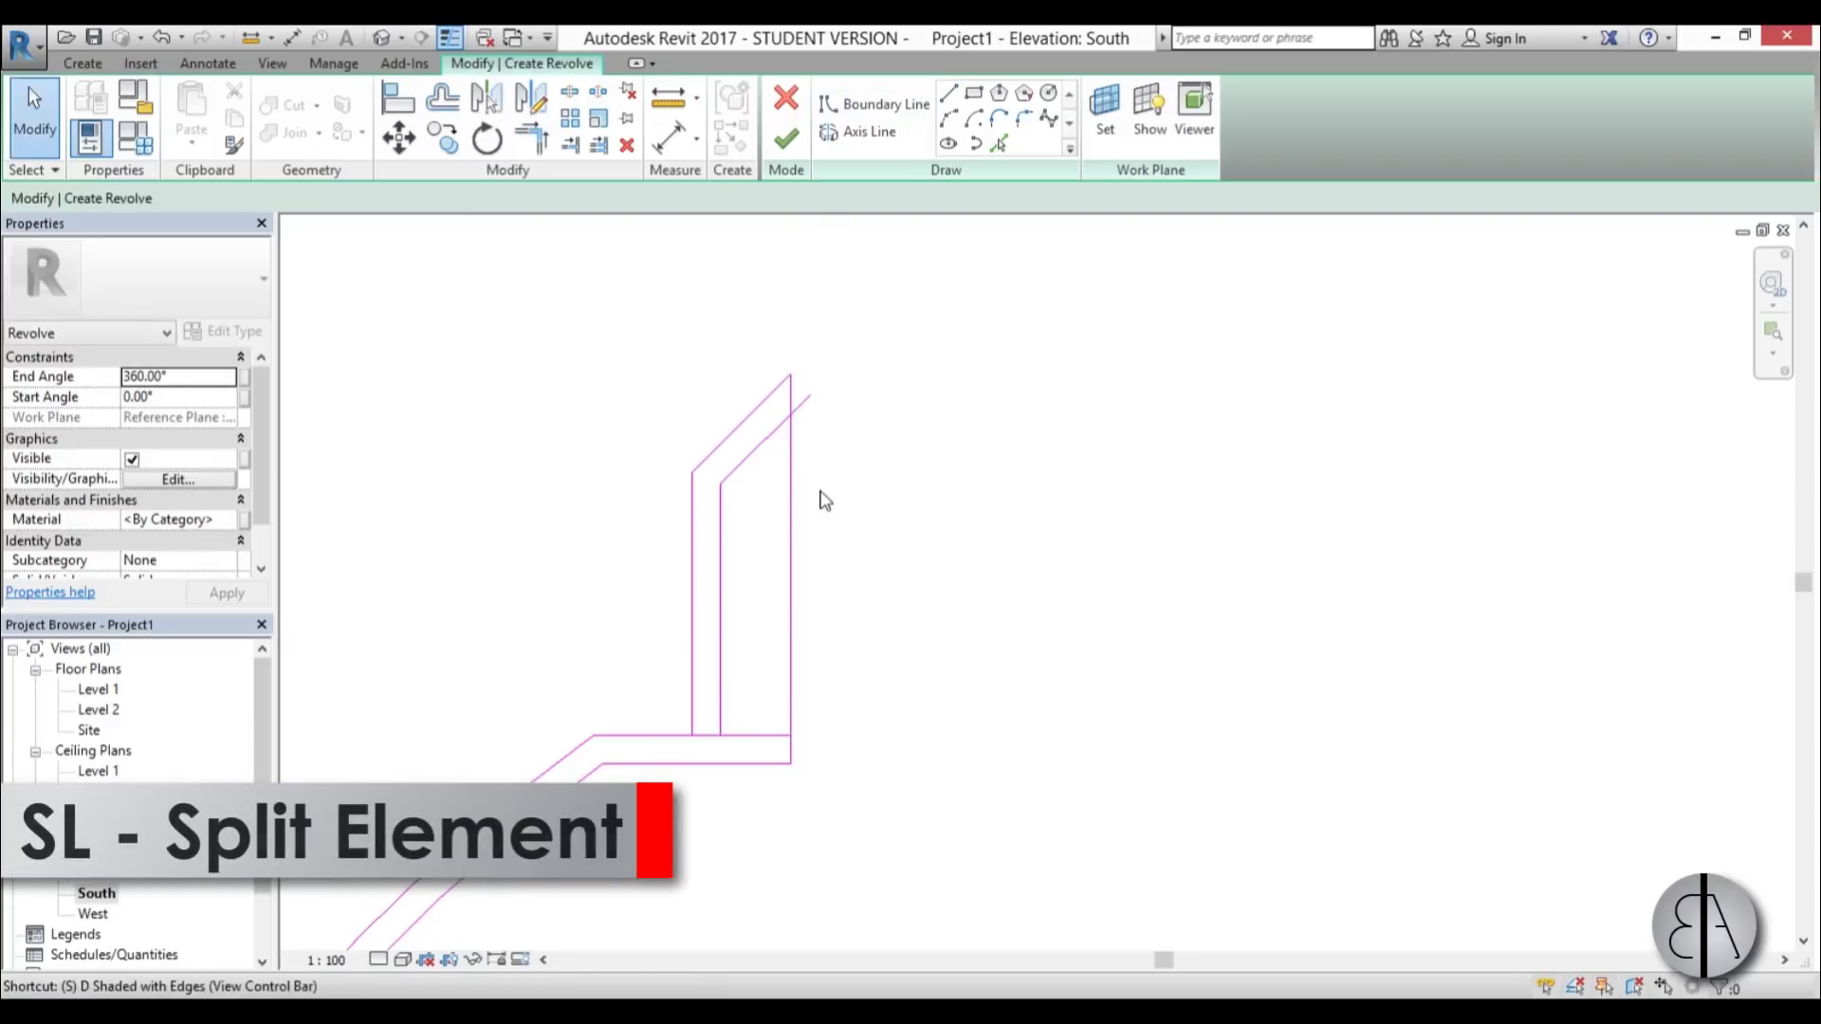
click(791, 491)
key(Escape)
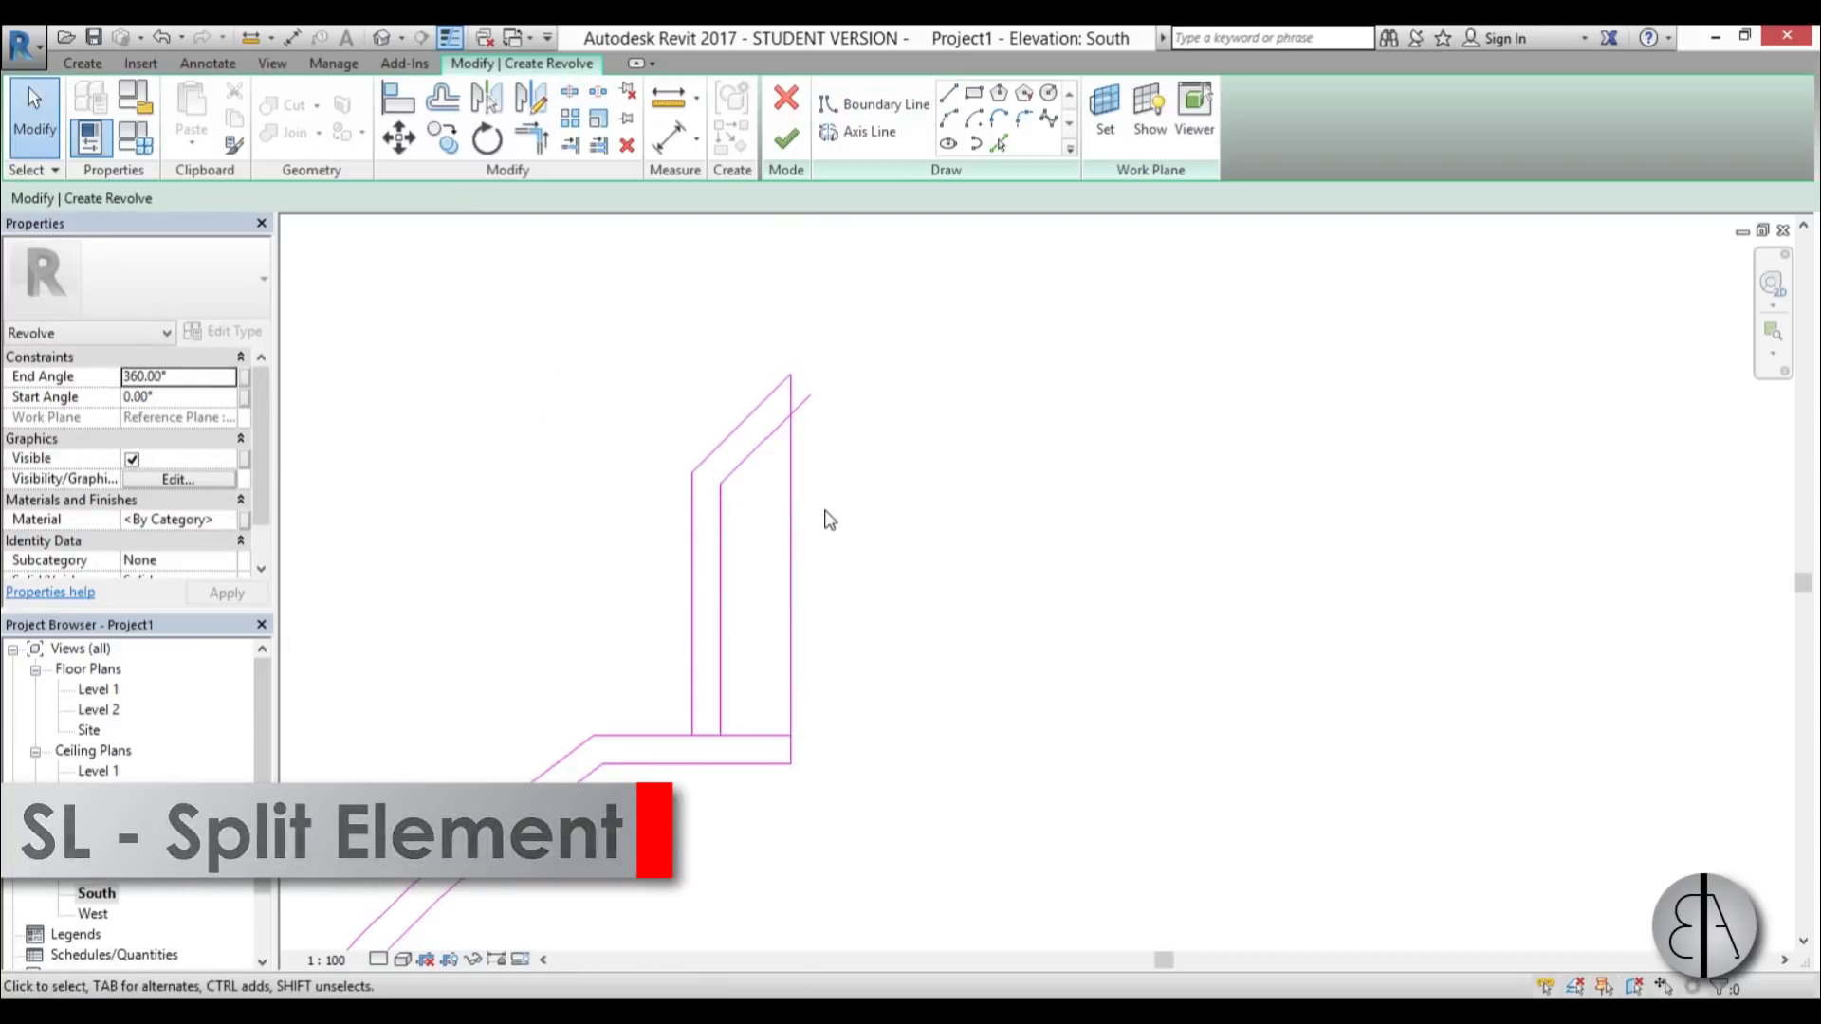
- Trim the two split vertical pieces to corners with the inner slanted line and the upper horizontal line
key(t)
key(r)
click(791, 398)
click(759, 445)
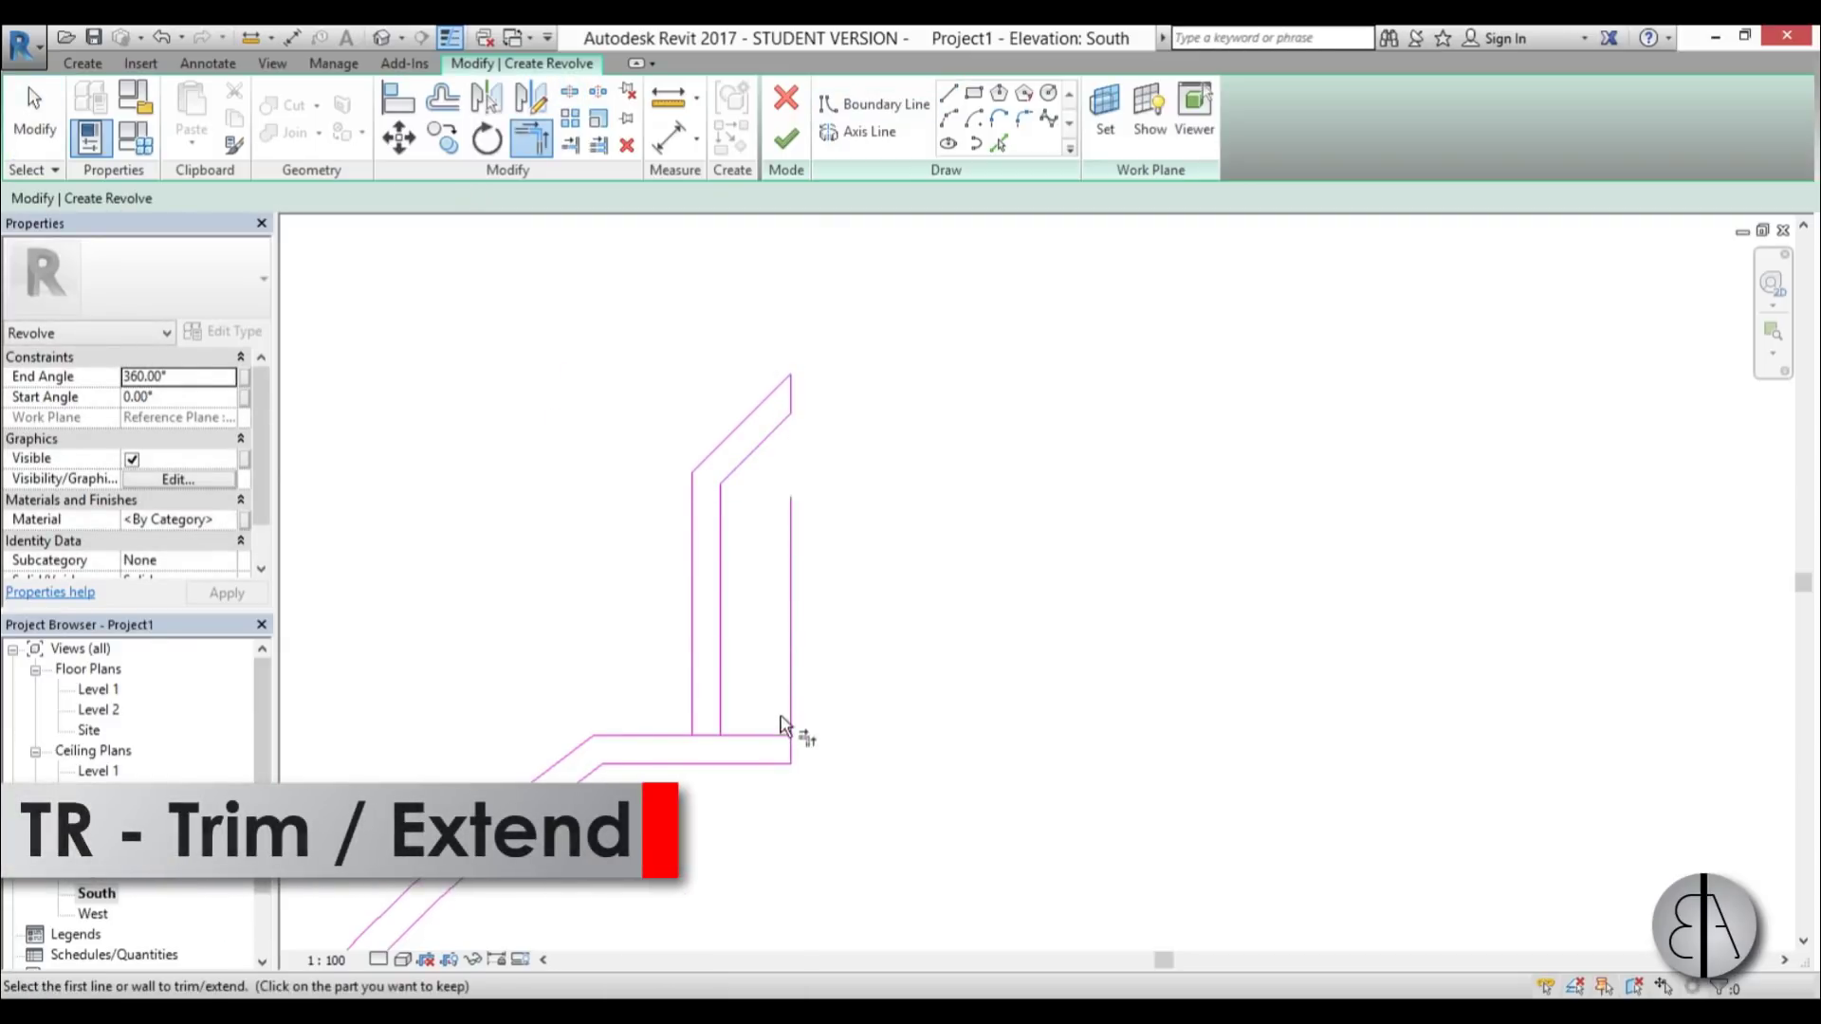
click(778, 751)
click(797, 757)
key(Escape)
key(Escape)
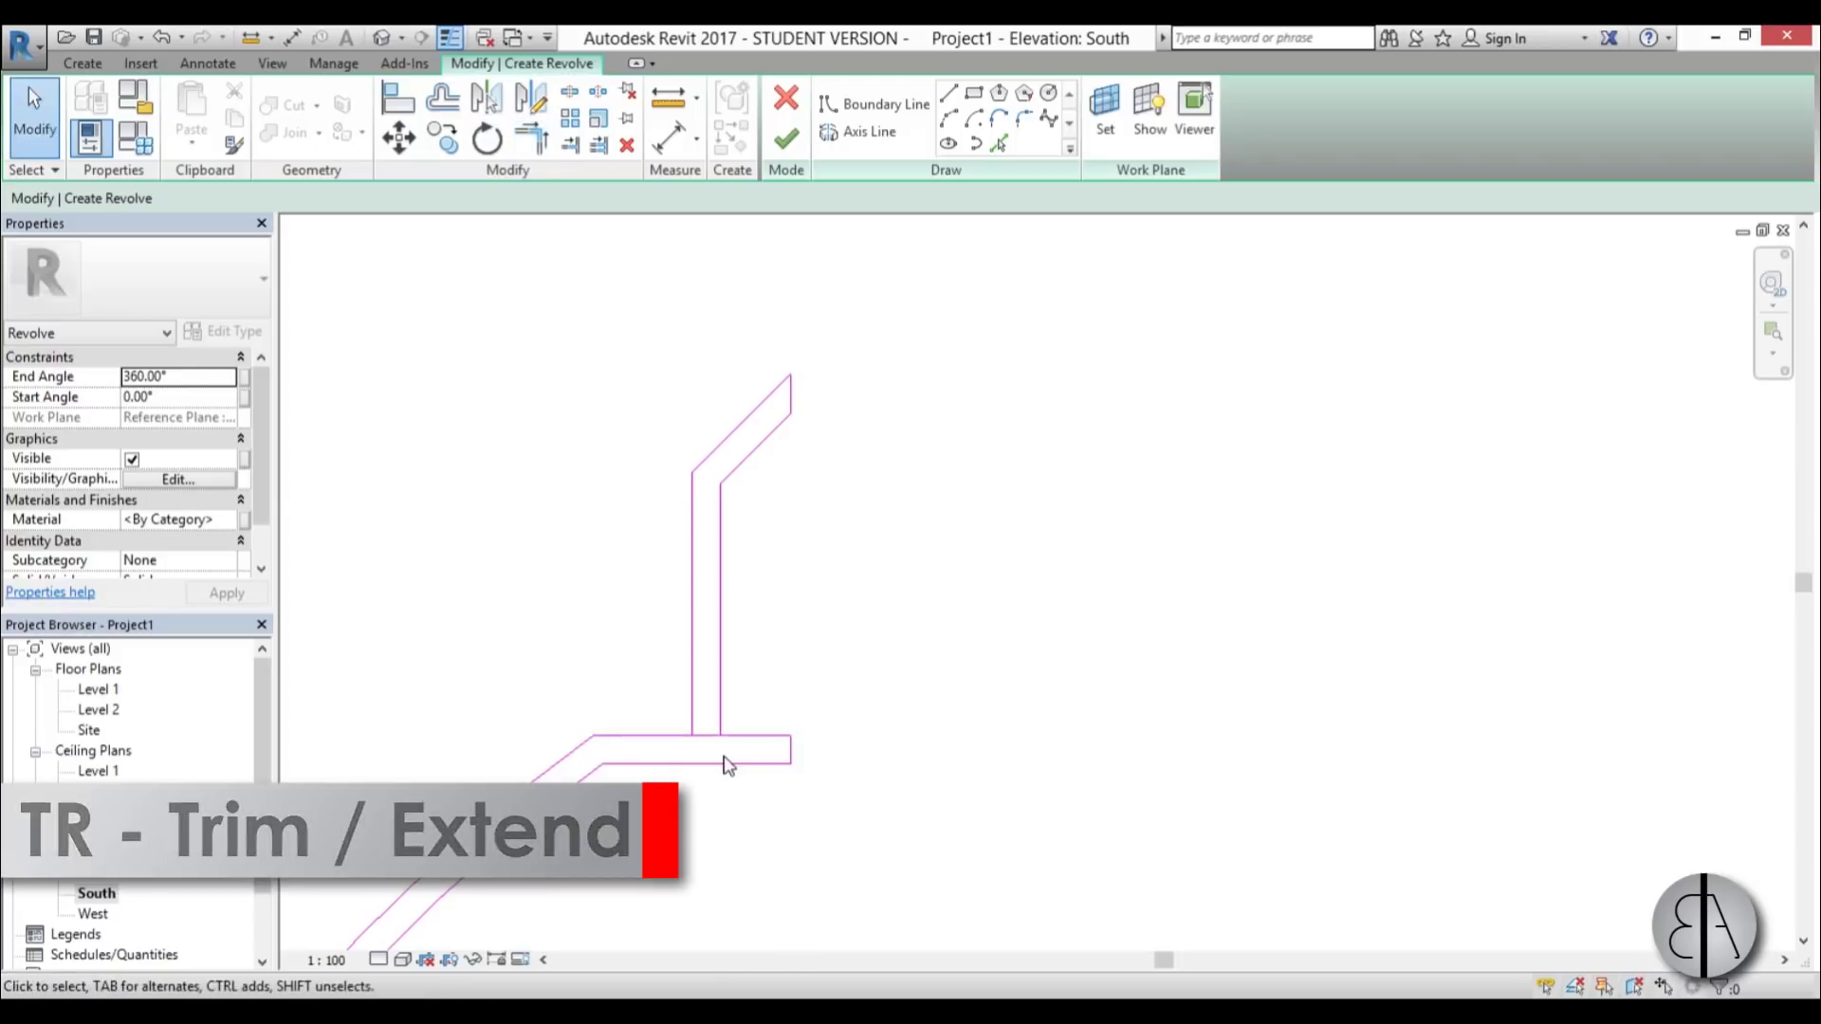
- Split the horizontal line beneath the vertical strip and trim its pieces to corners with the strip's two vertical lines
key(s)
key(l)
click(738, 763)
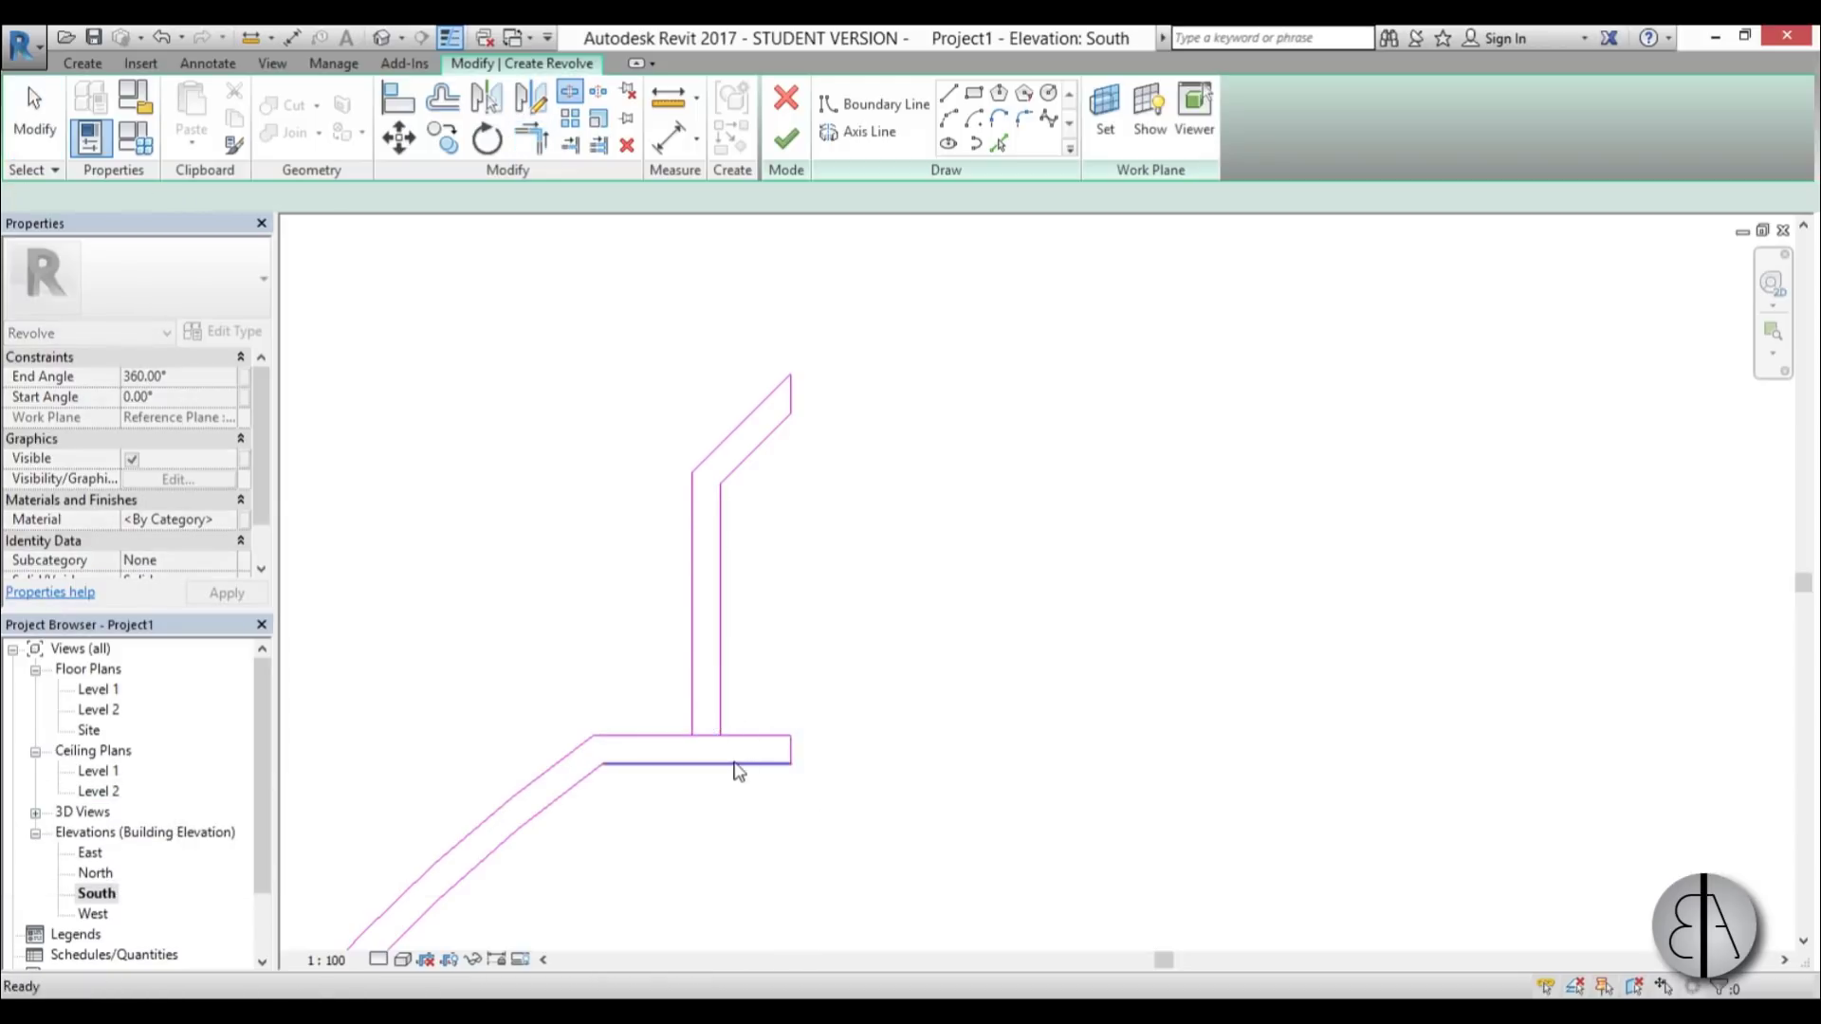
key(Escape)
key(t)
key(r)
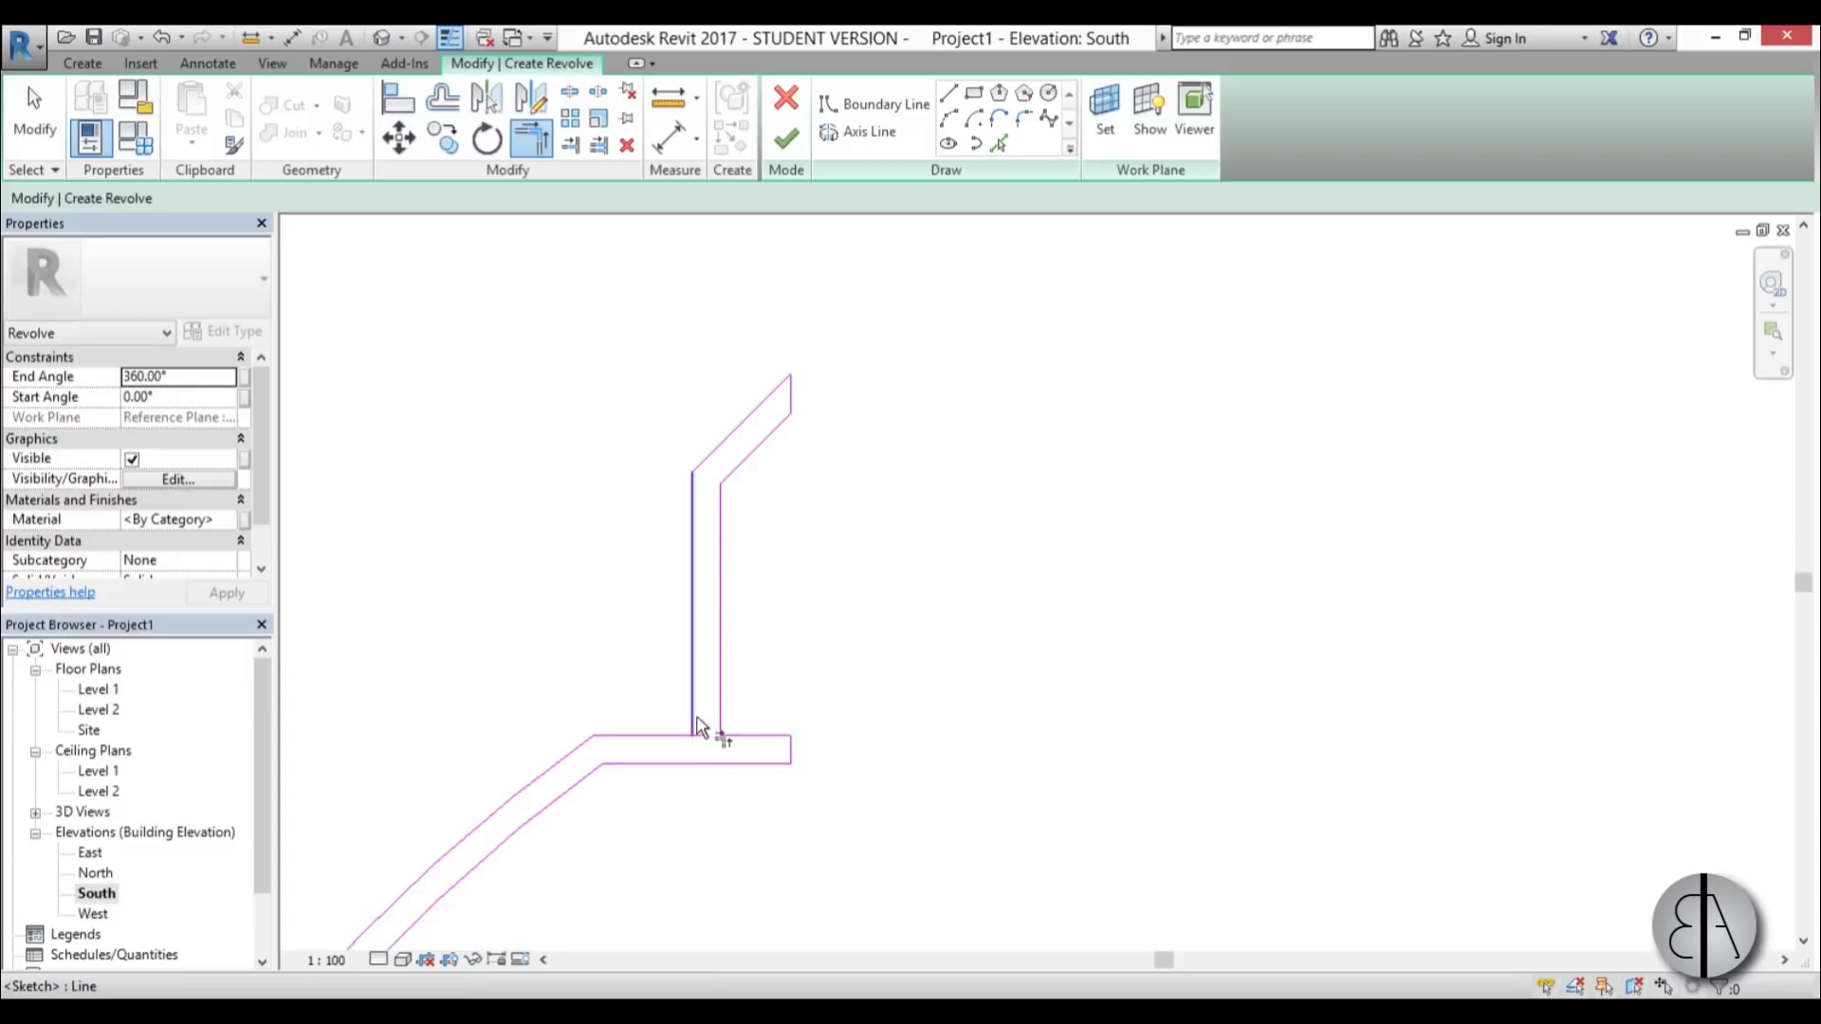
click(671, 738)
key(Escape)
key(Escape)
scroll(805, 559, down, 6)
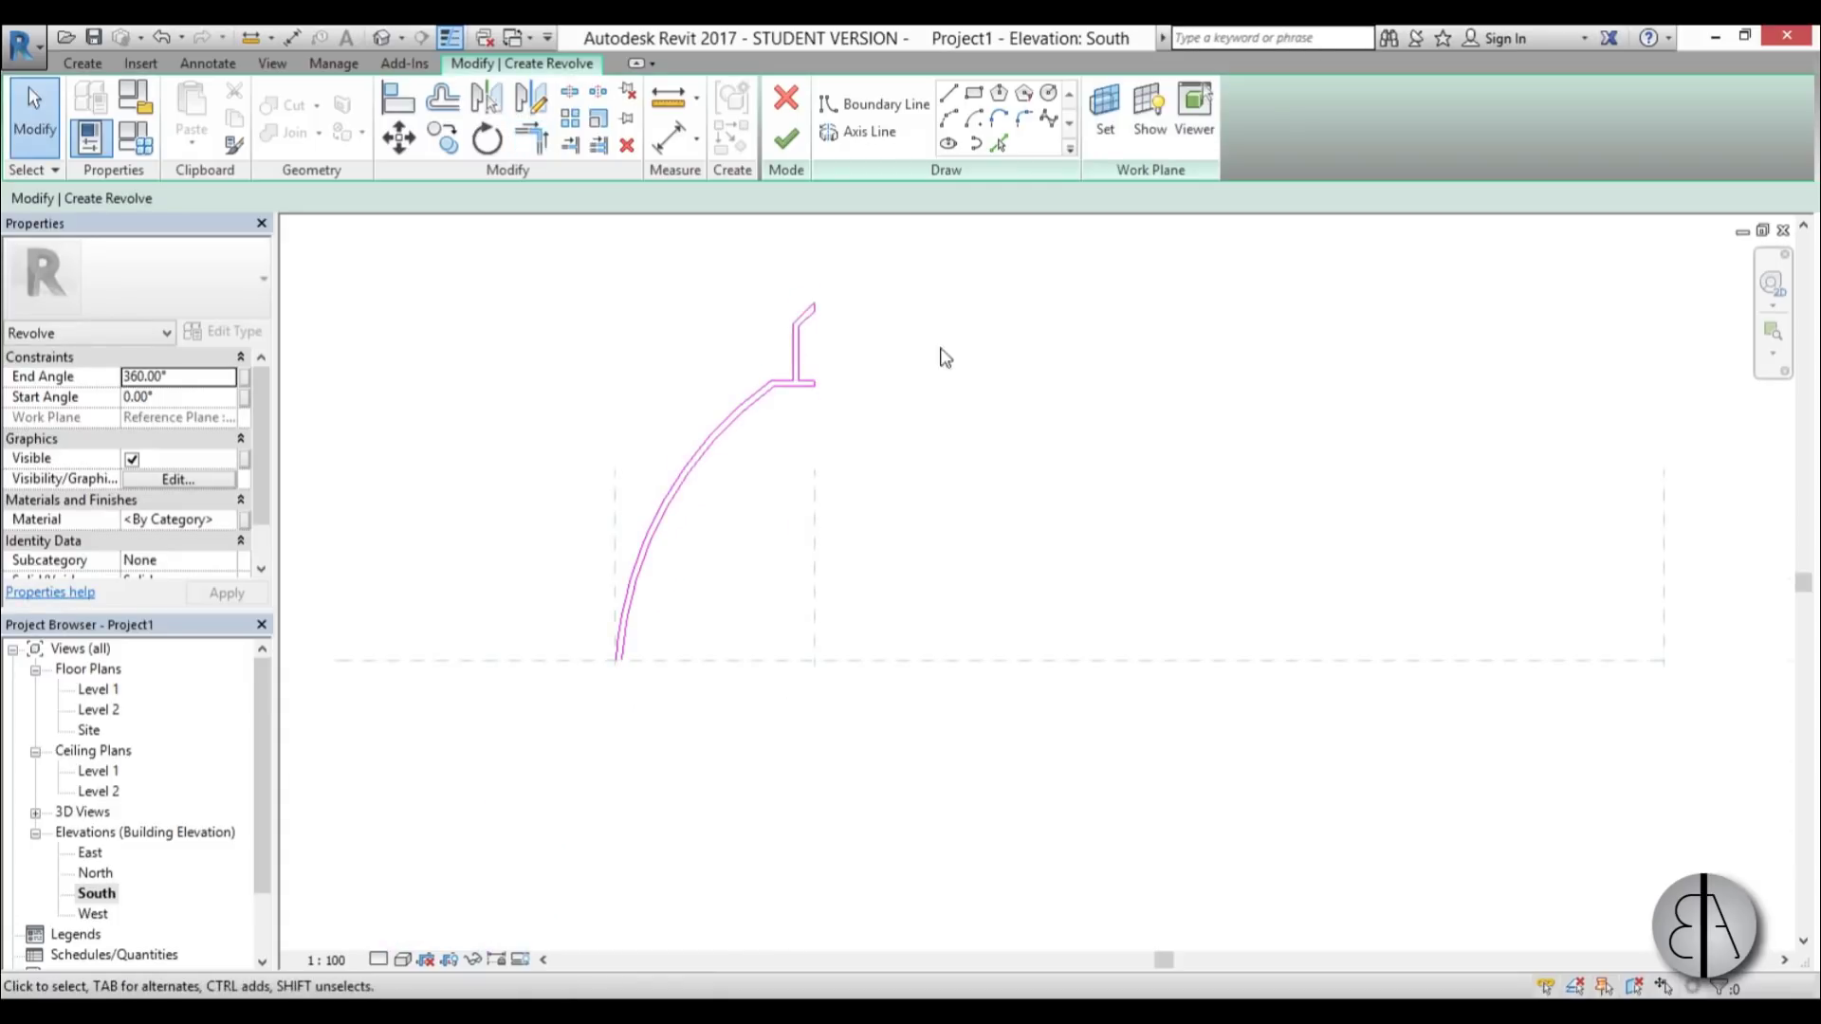
- Draw the revolve's axis line along the rightmost vertical reference plane
scroll(667, 674, down, 3)
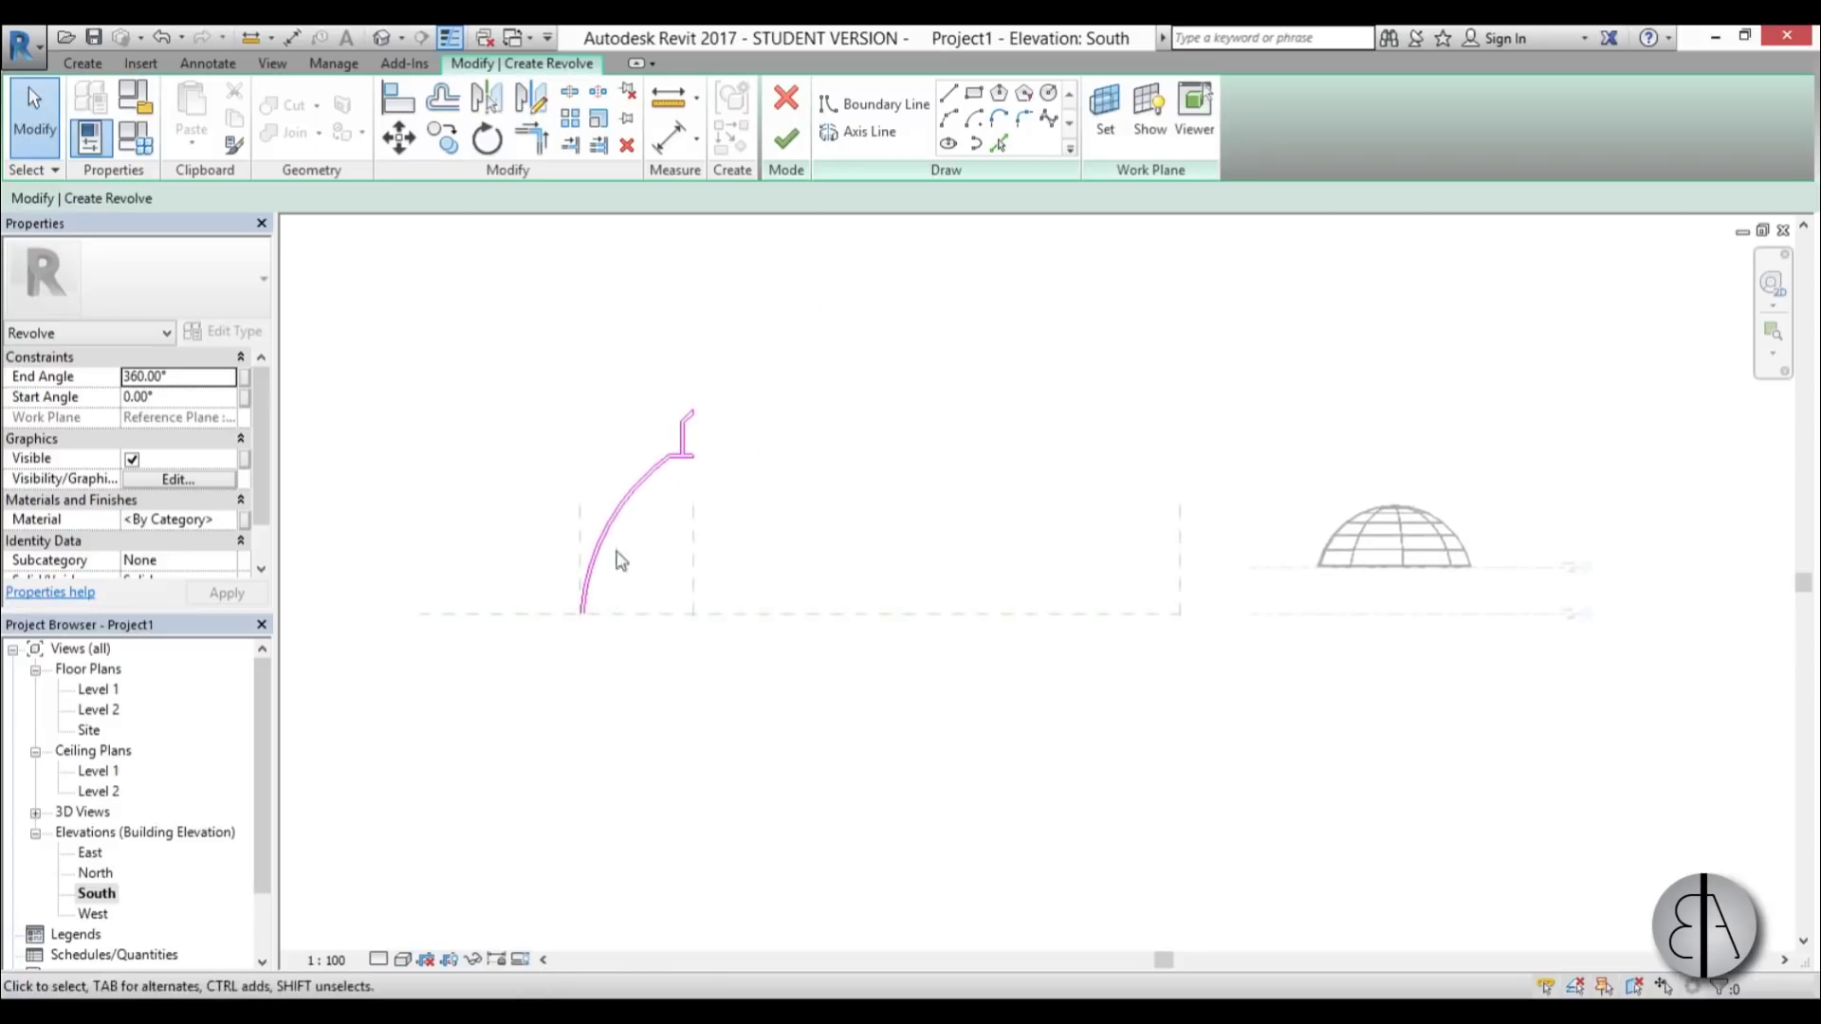
click(864, 142)
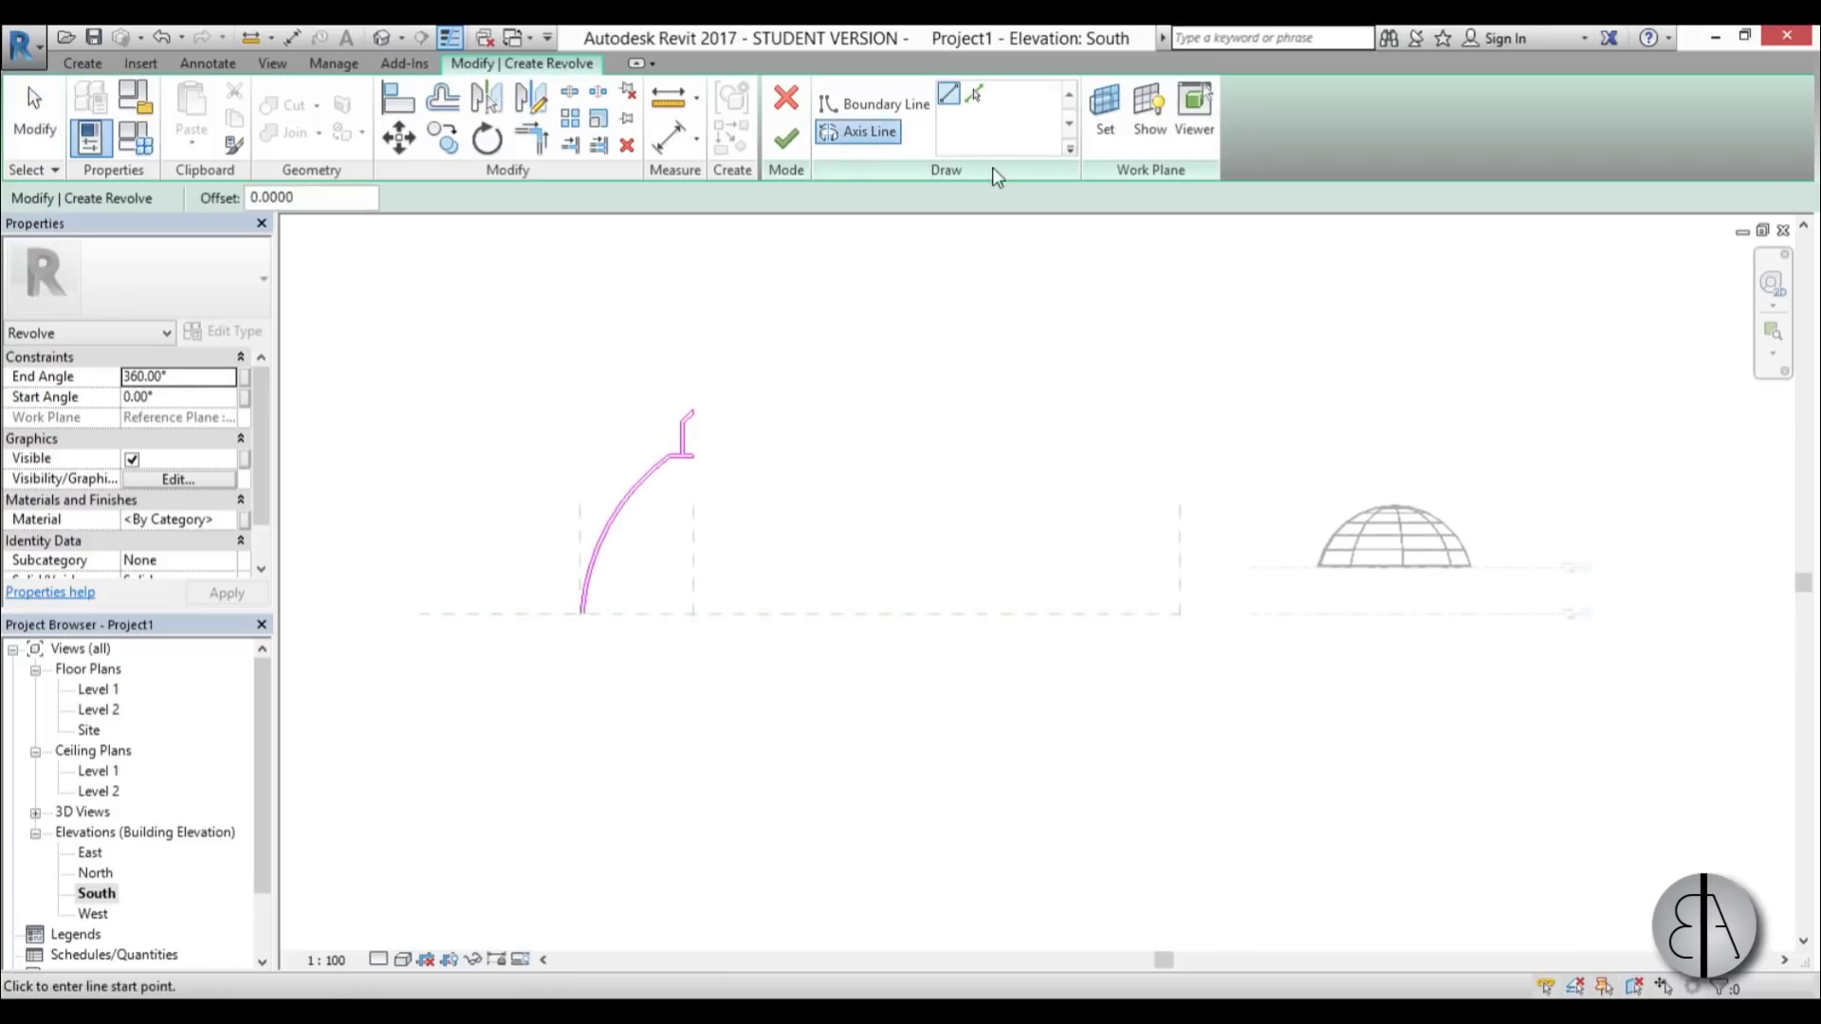
click(1187, 563)
click(863, 634)
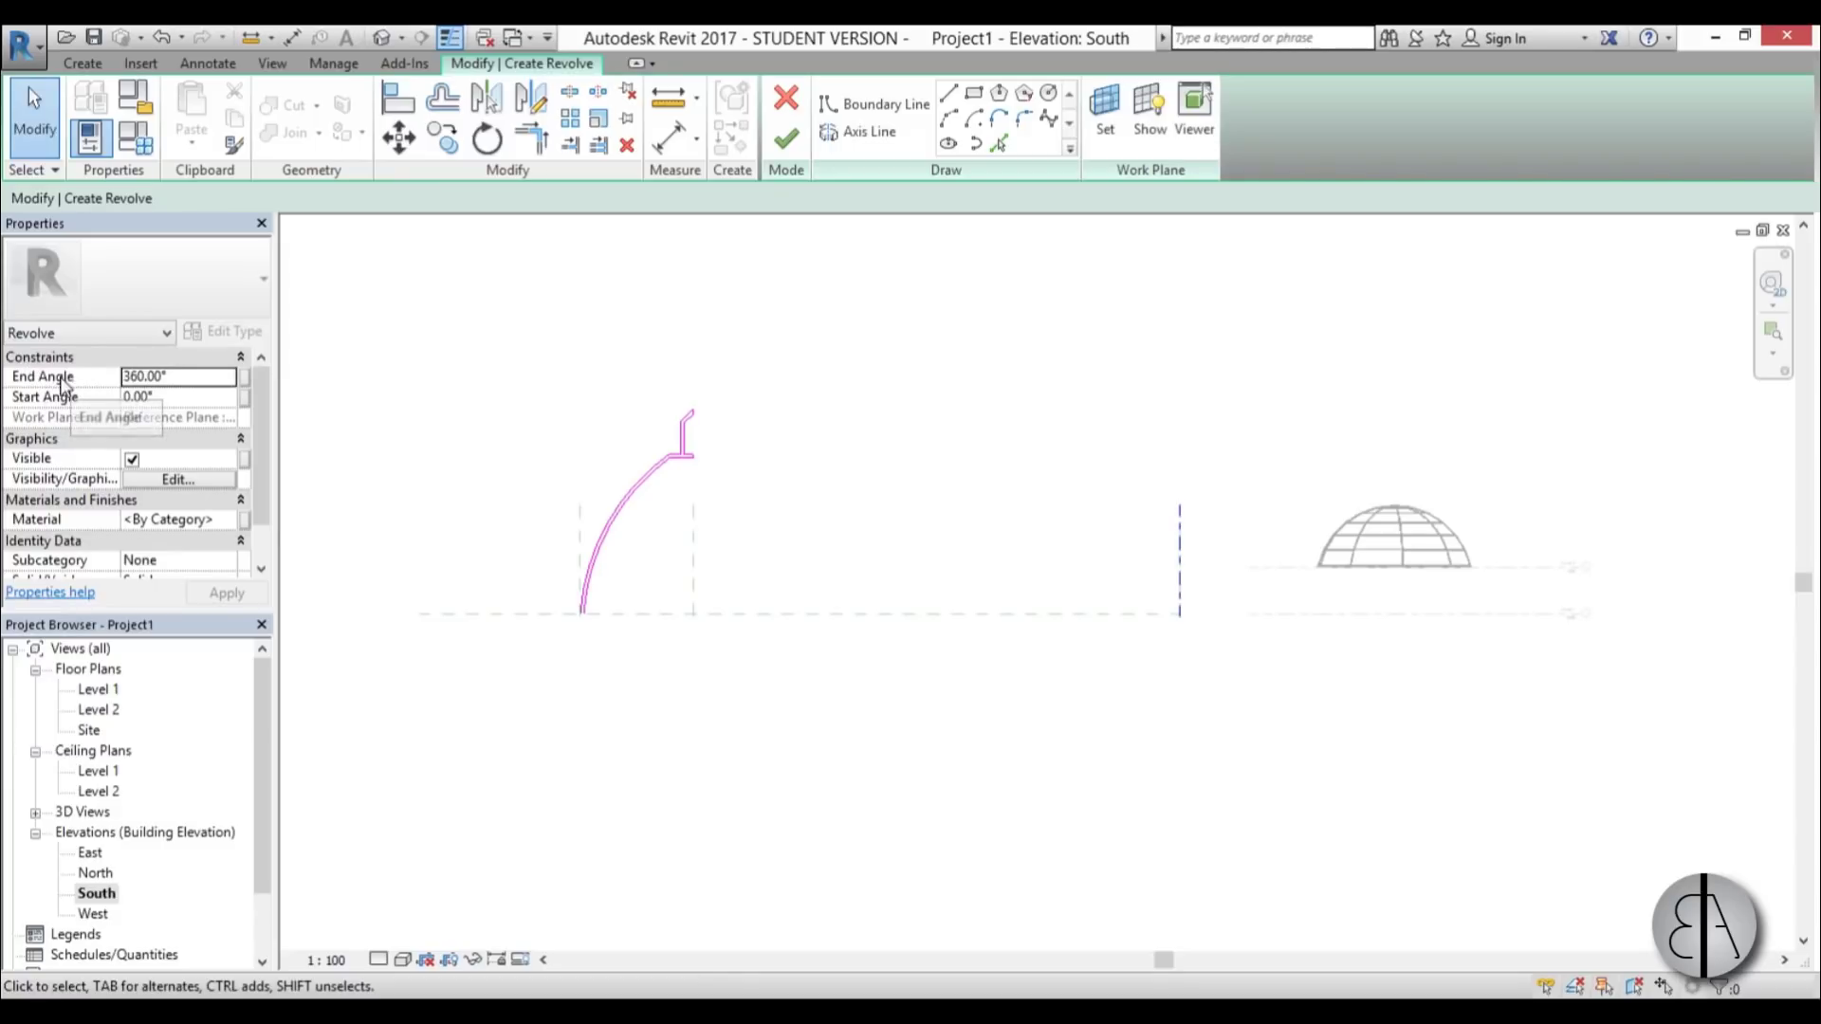
- Set the revolve's start angle to 10° and end angle to -10°, and try to finish the sketch
click(181, 398)
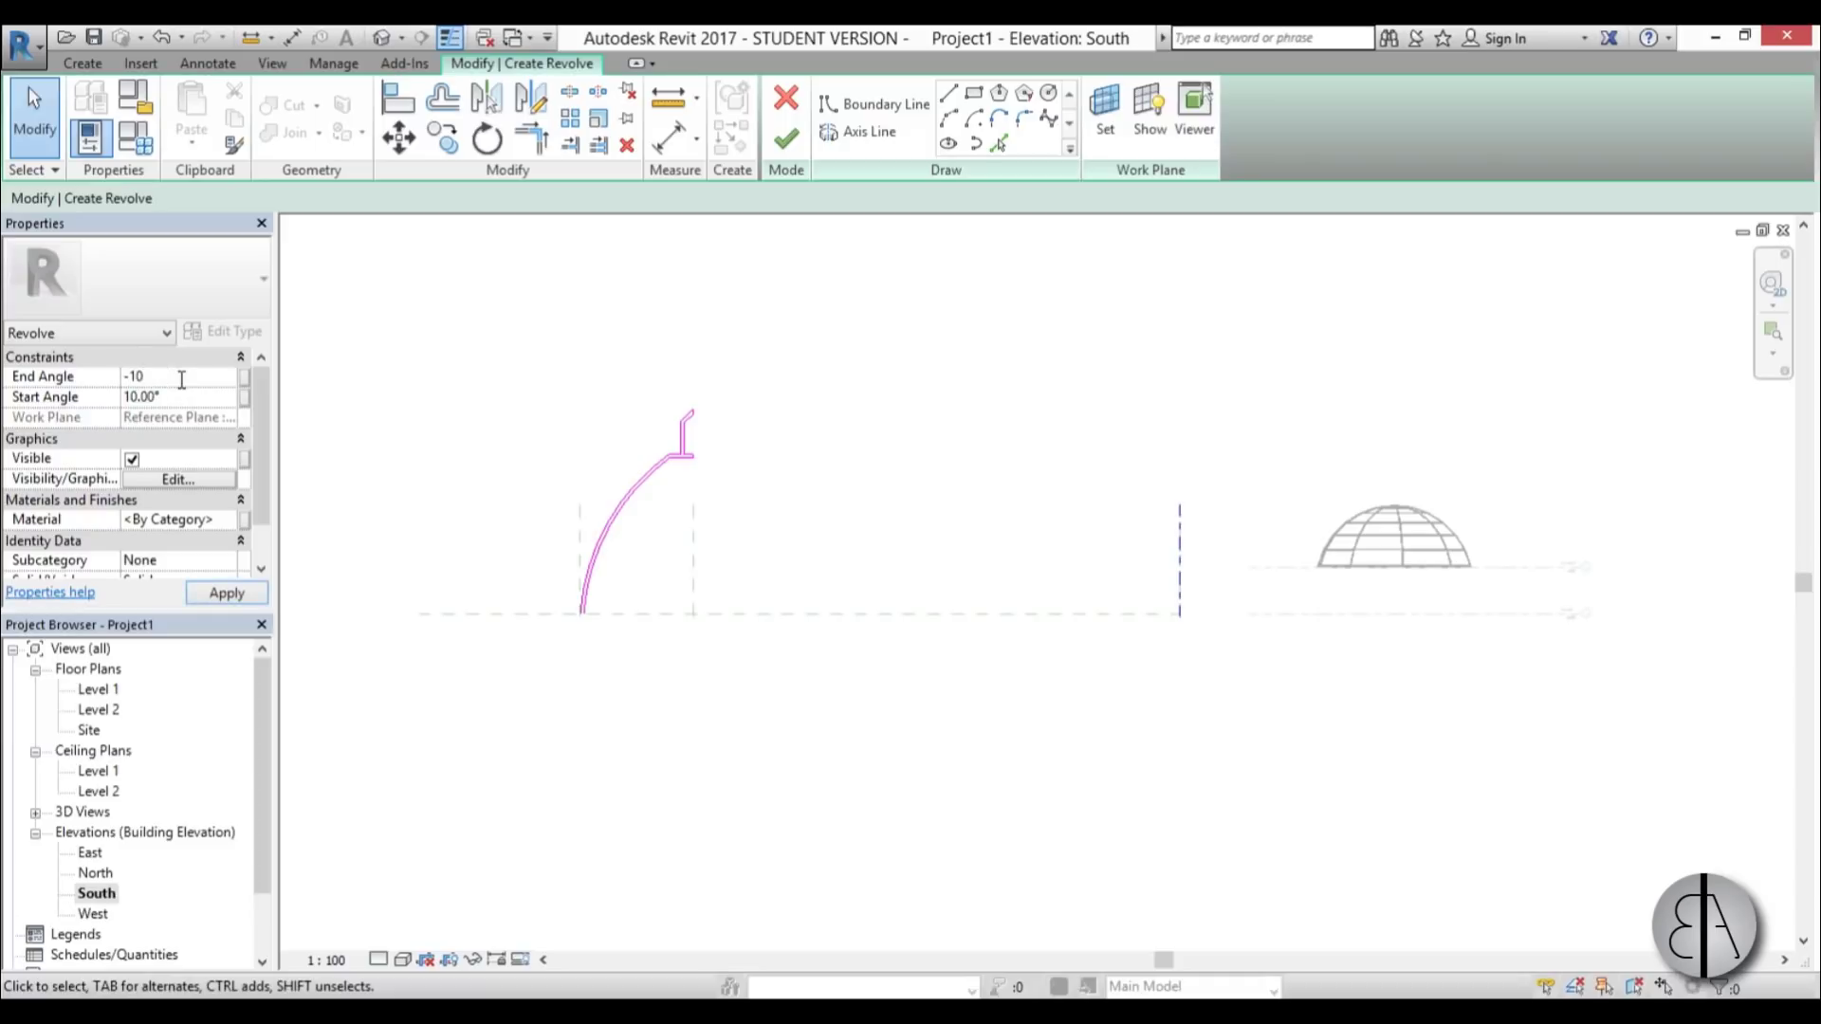
click(214, 594)
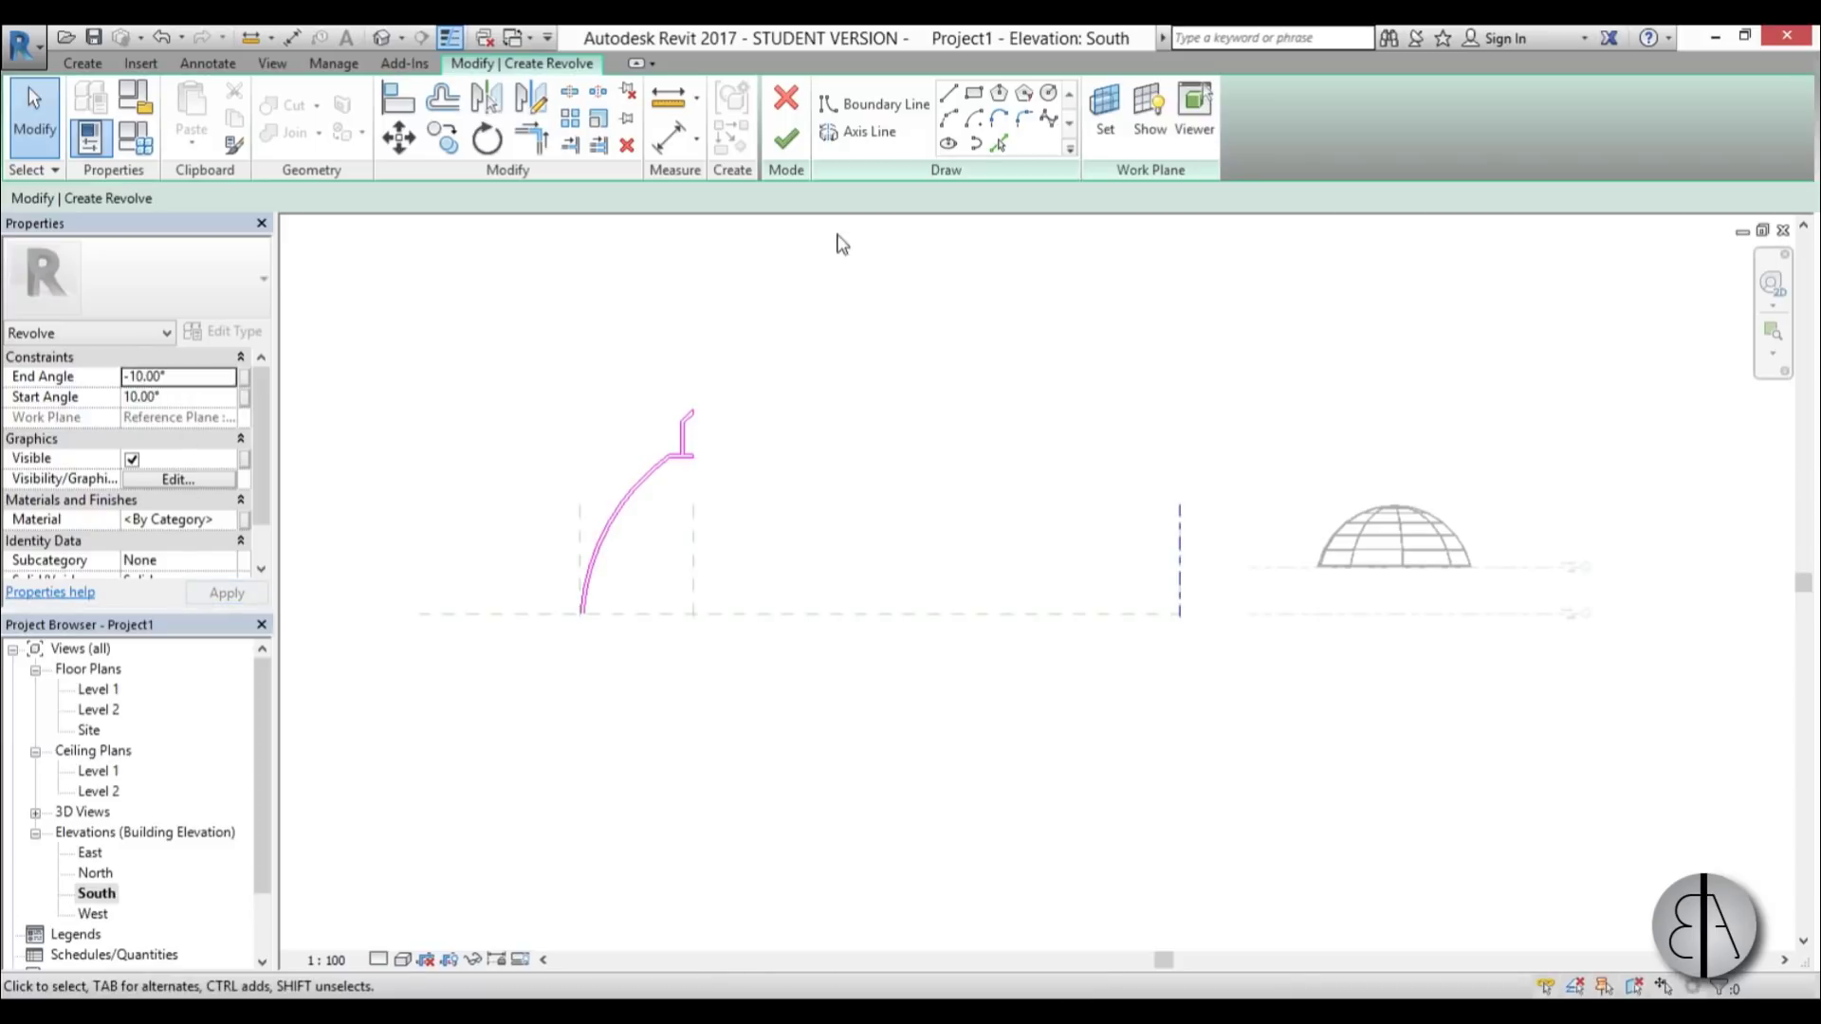
click(786, 142)
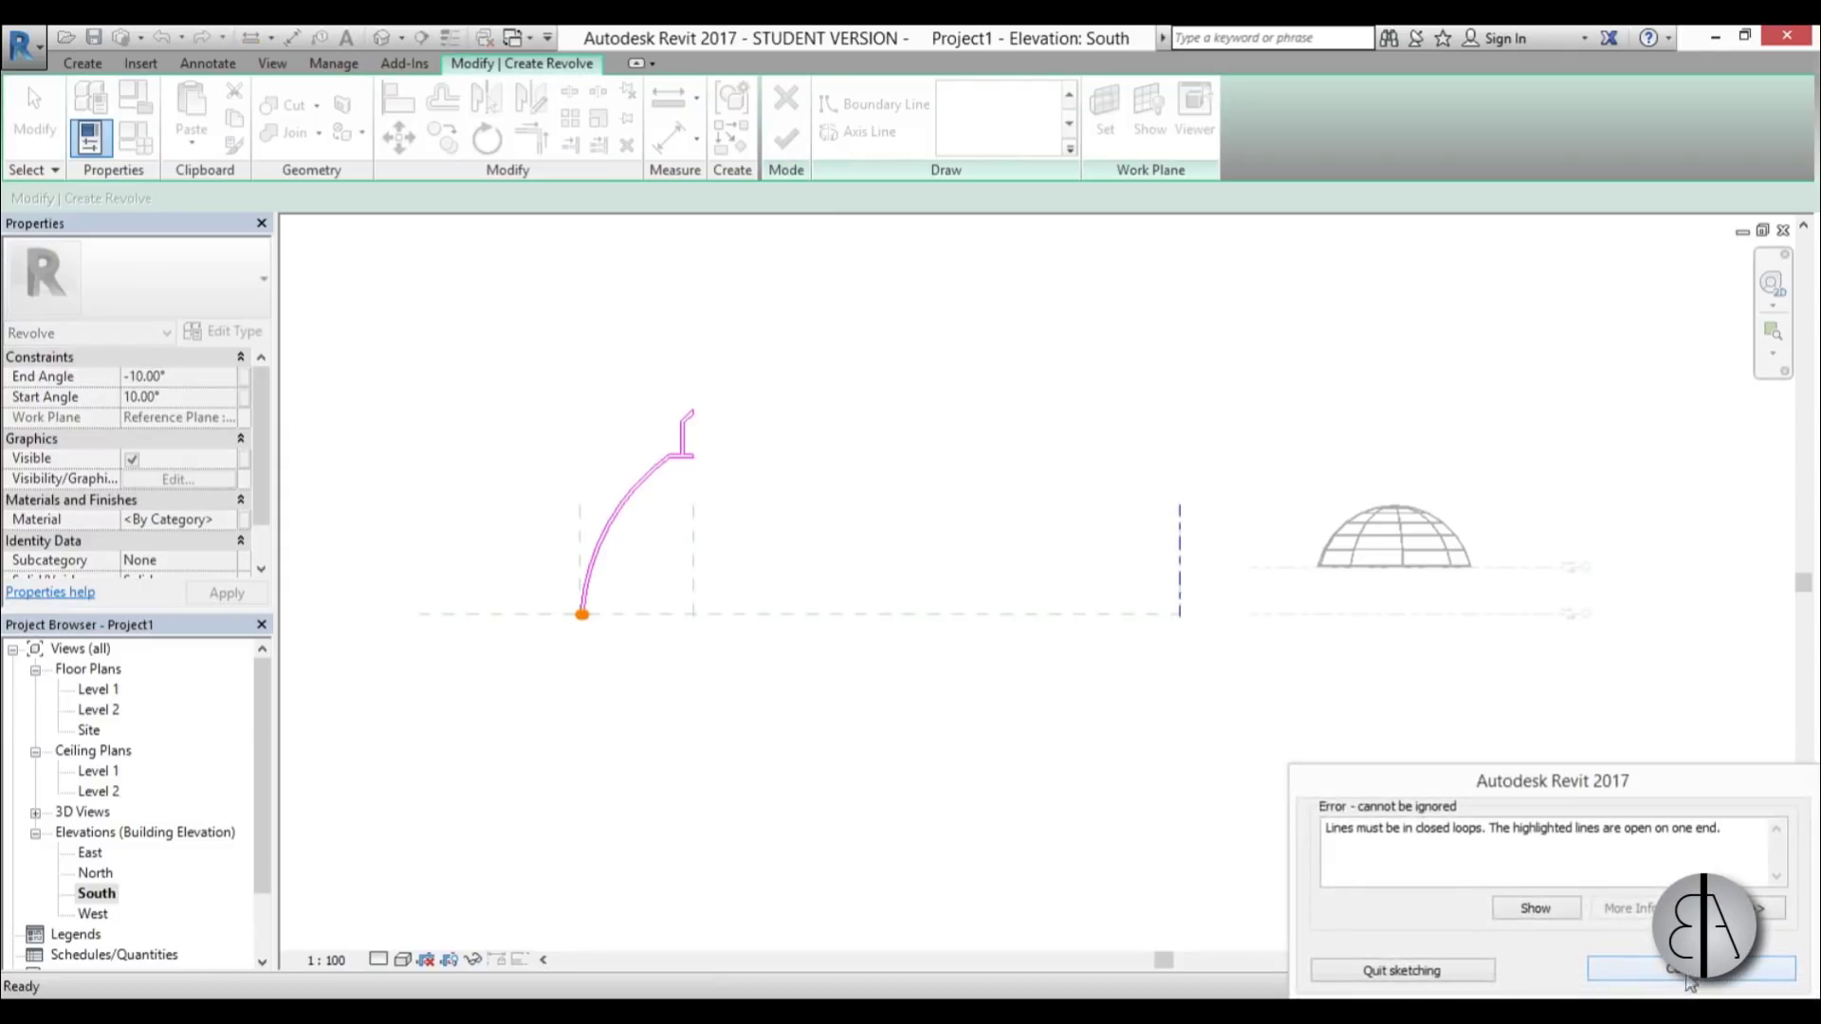
click(1689, 977)
- Draw a horizontal boundary line along the base reference plane, from the outer arc's lower end to the inner arc
scroll(699, 618, up, 5)
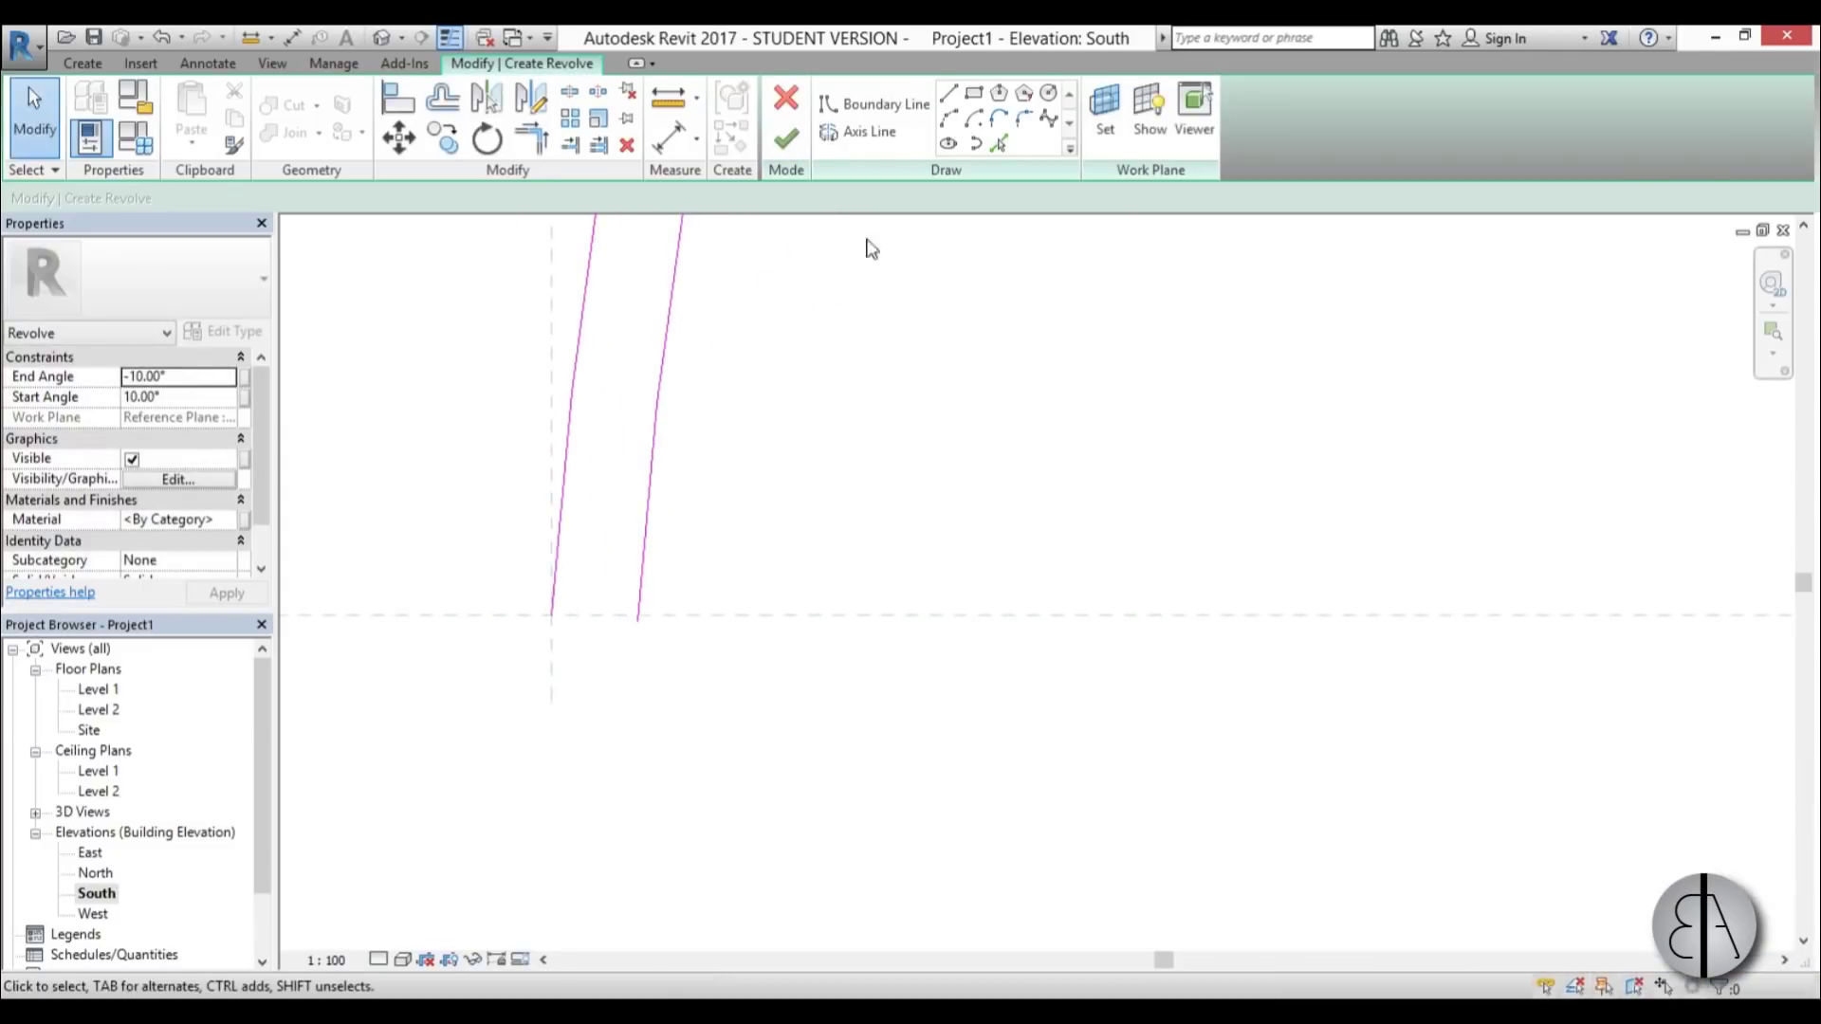
click(949, 94)
click(551, 614)
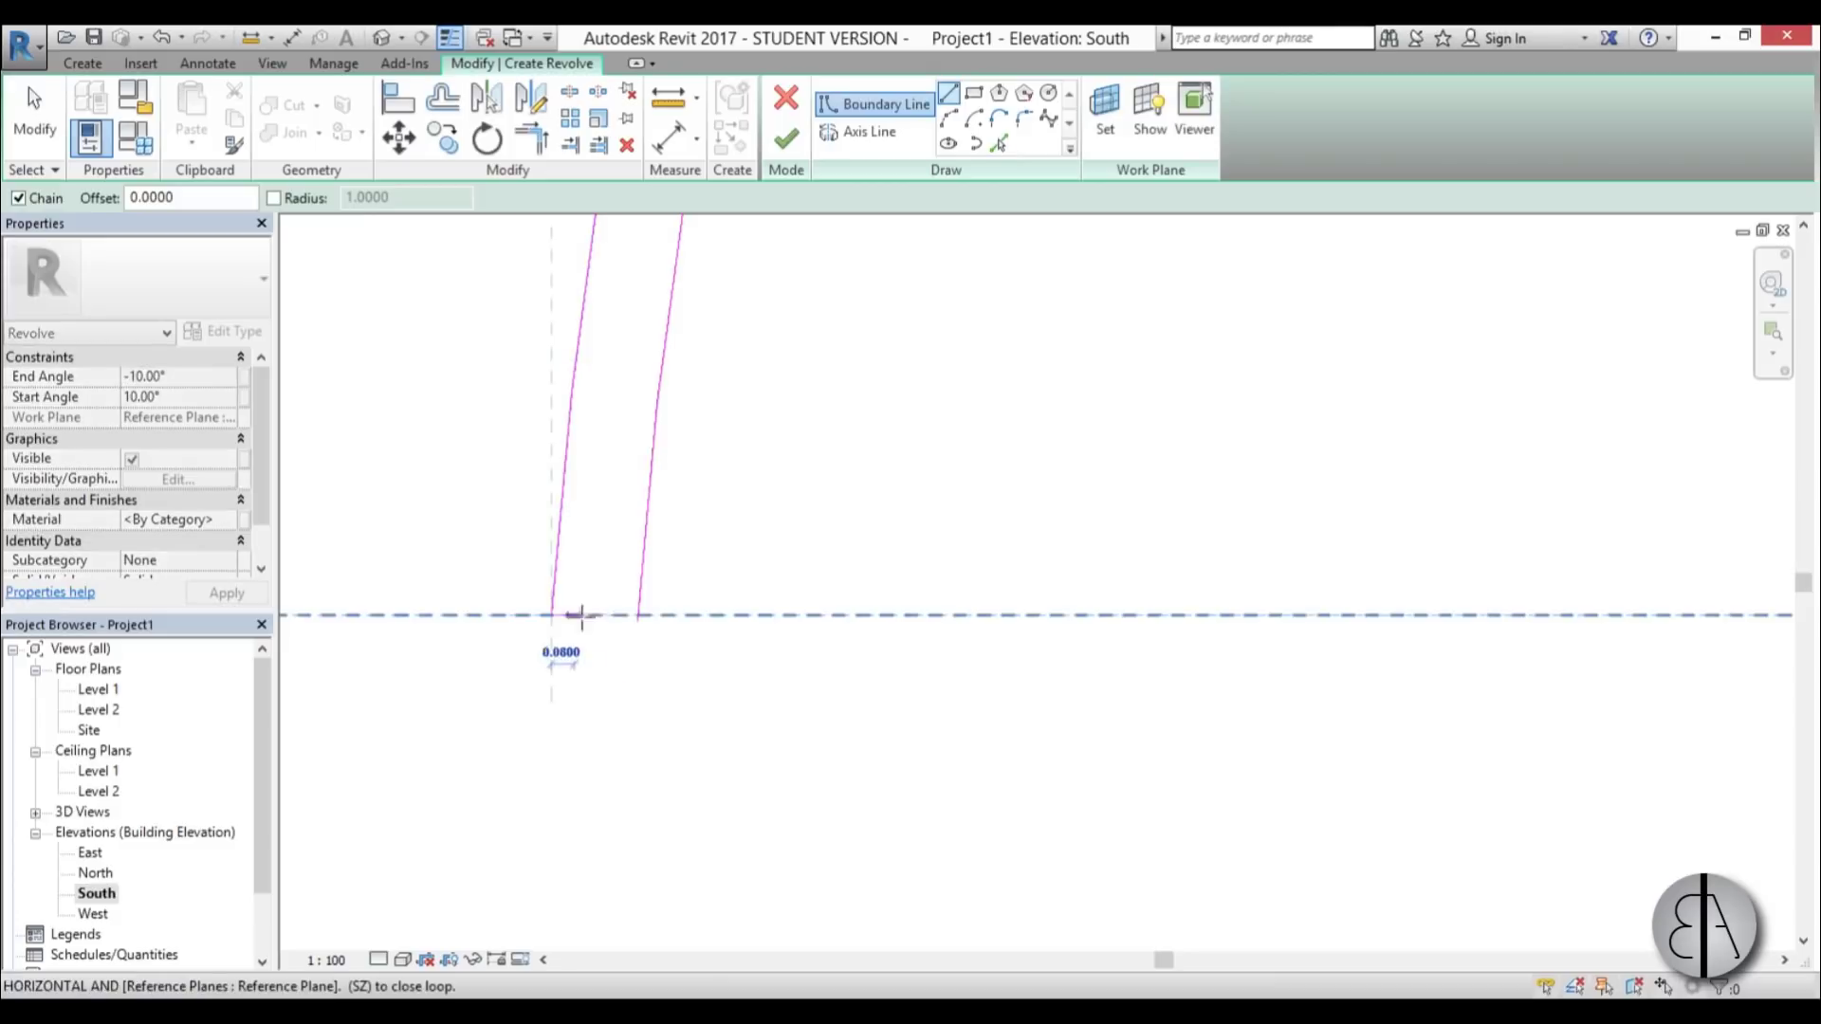
click(639, 614)
key(Escape)
key(Escape)
- Trim the inner arc to a corner with the base line and finish the revolve sketch
key(t)
key(r)
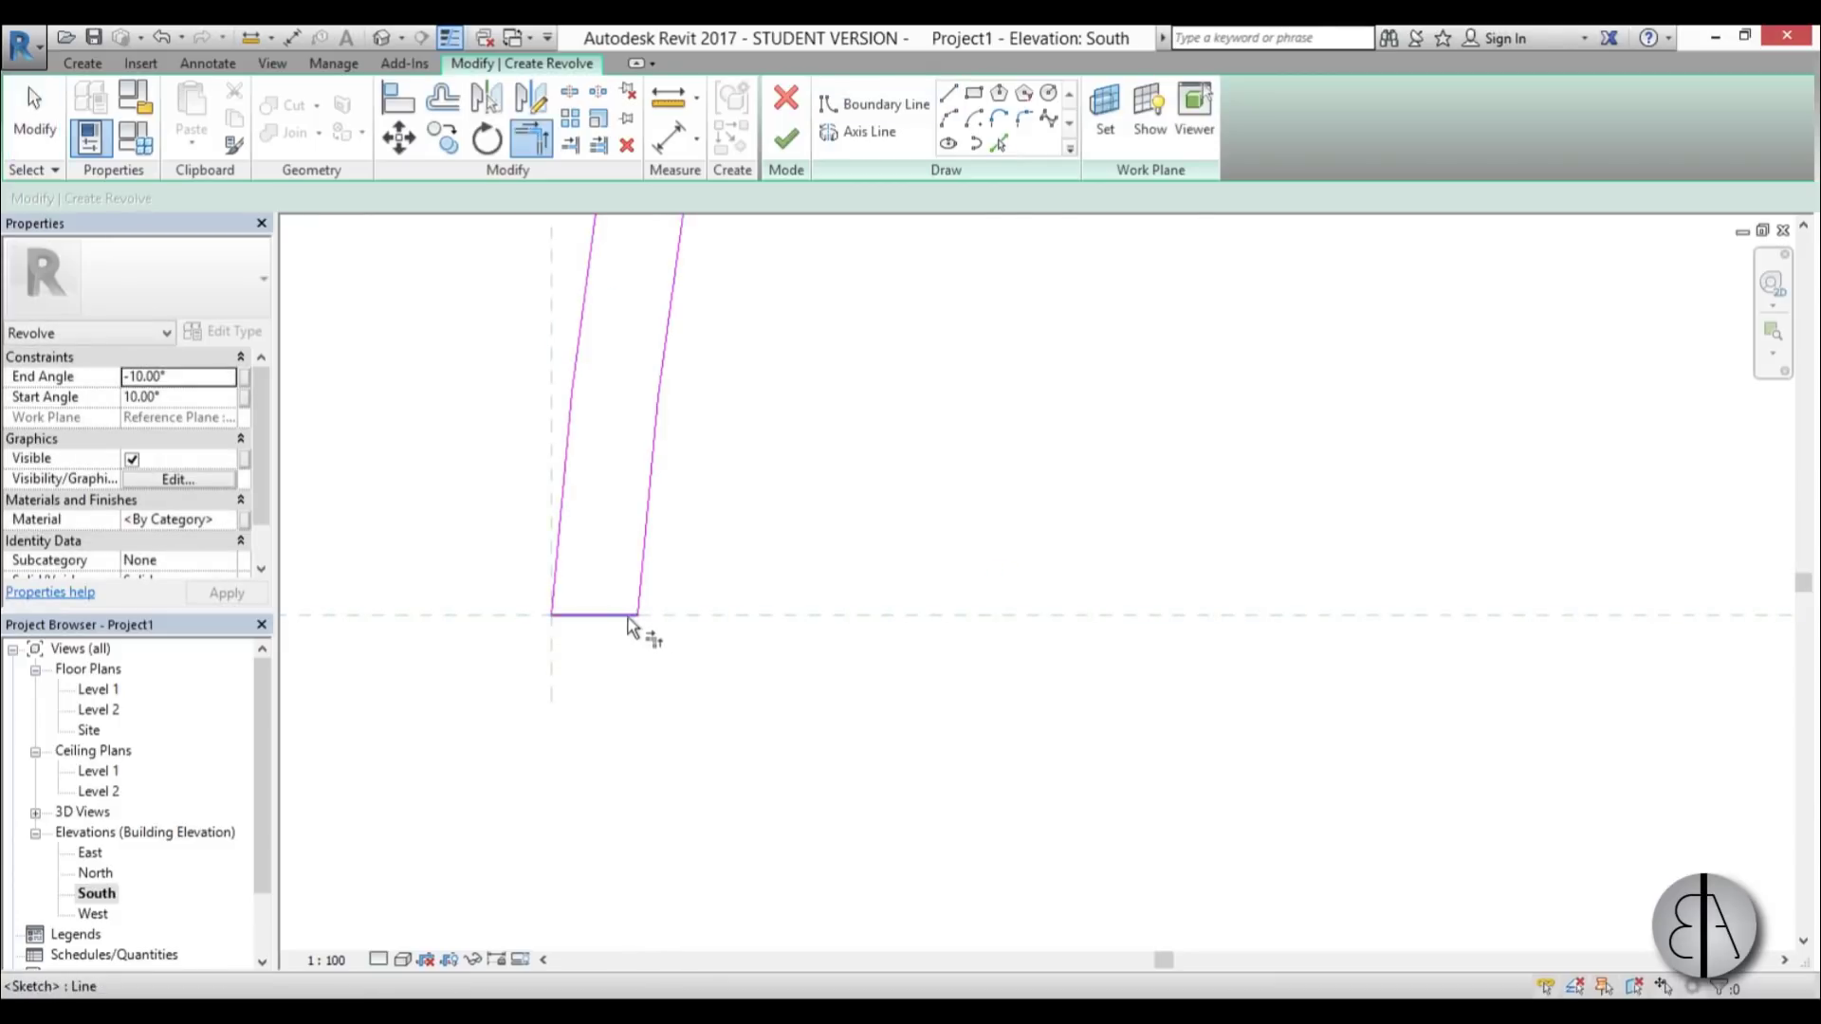
click(648, 603)
key(Escape)
click(785, 140)
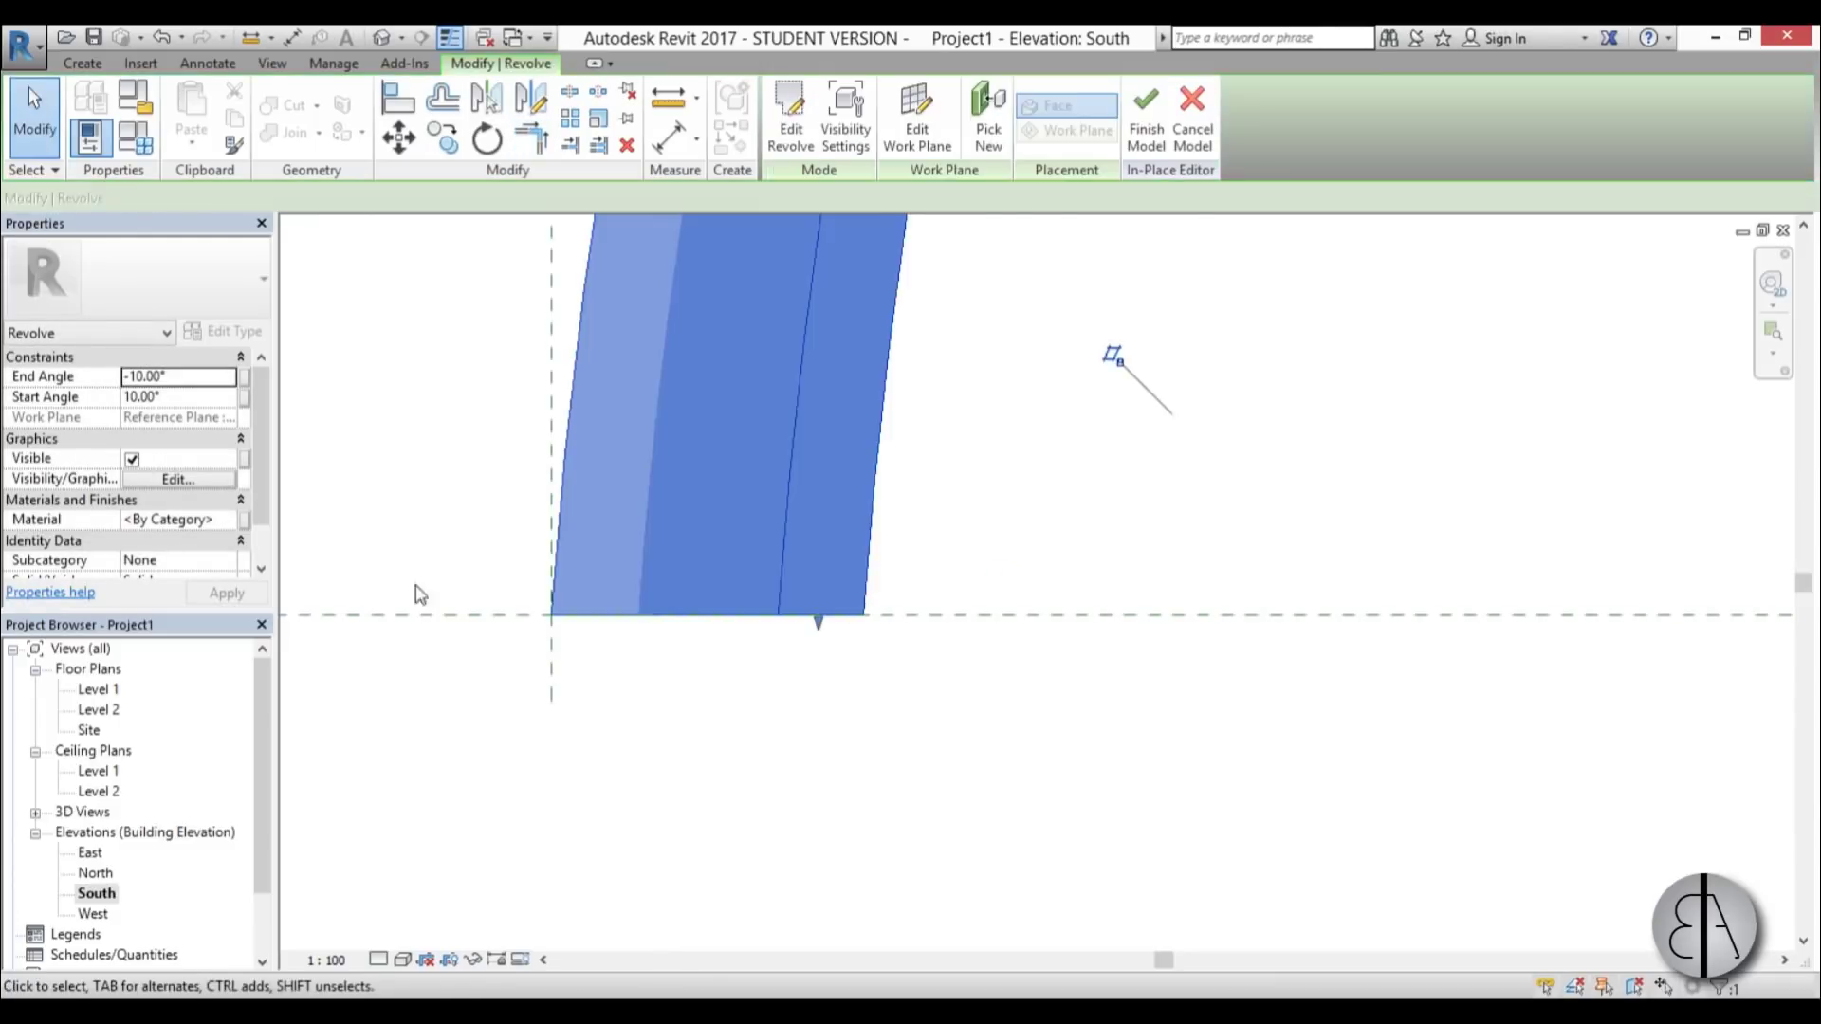
- Open the Site floor plan and start a void extrusion sketch with straight lines
scroll(703, 550, up, 1)
scroll(672, 688, down, 3)
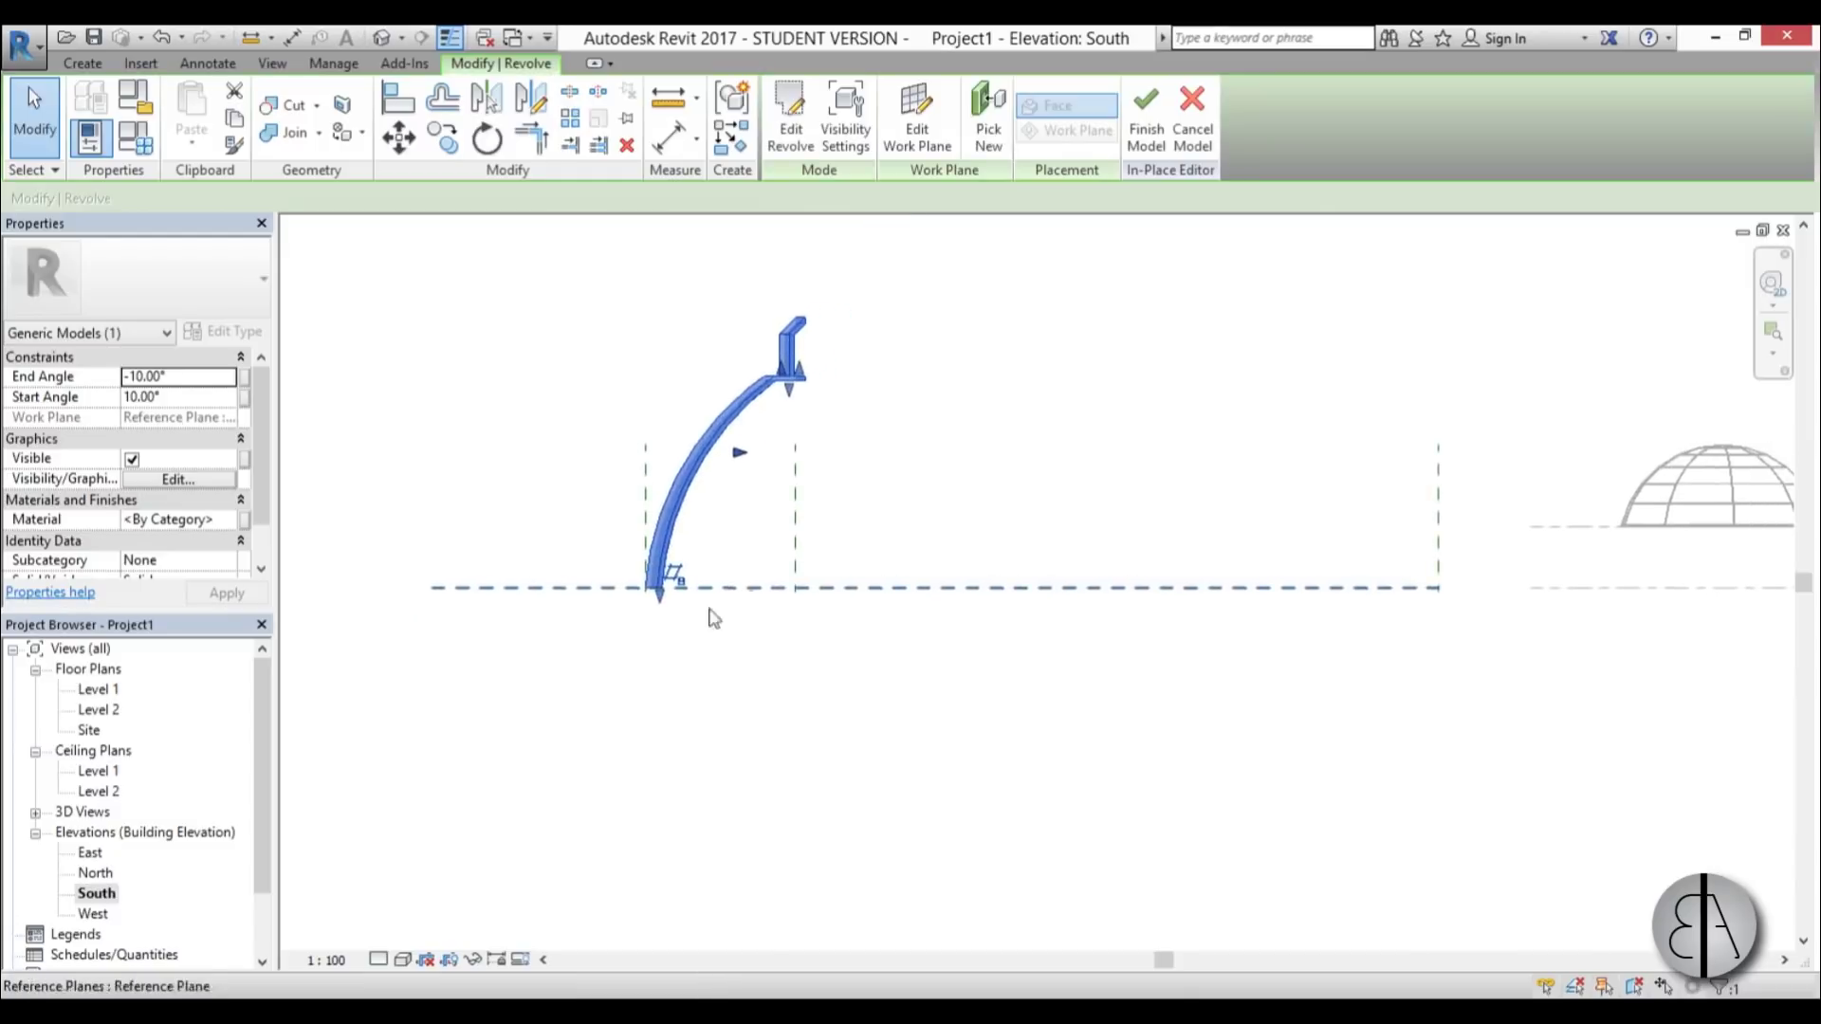
double_click(90, 731)
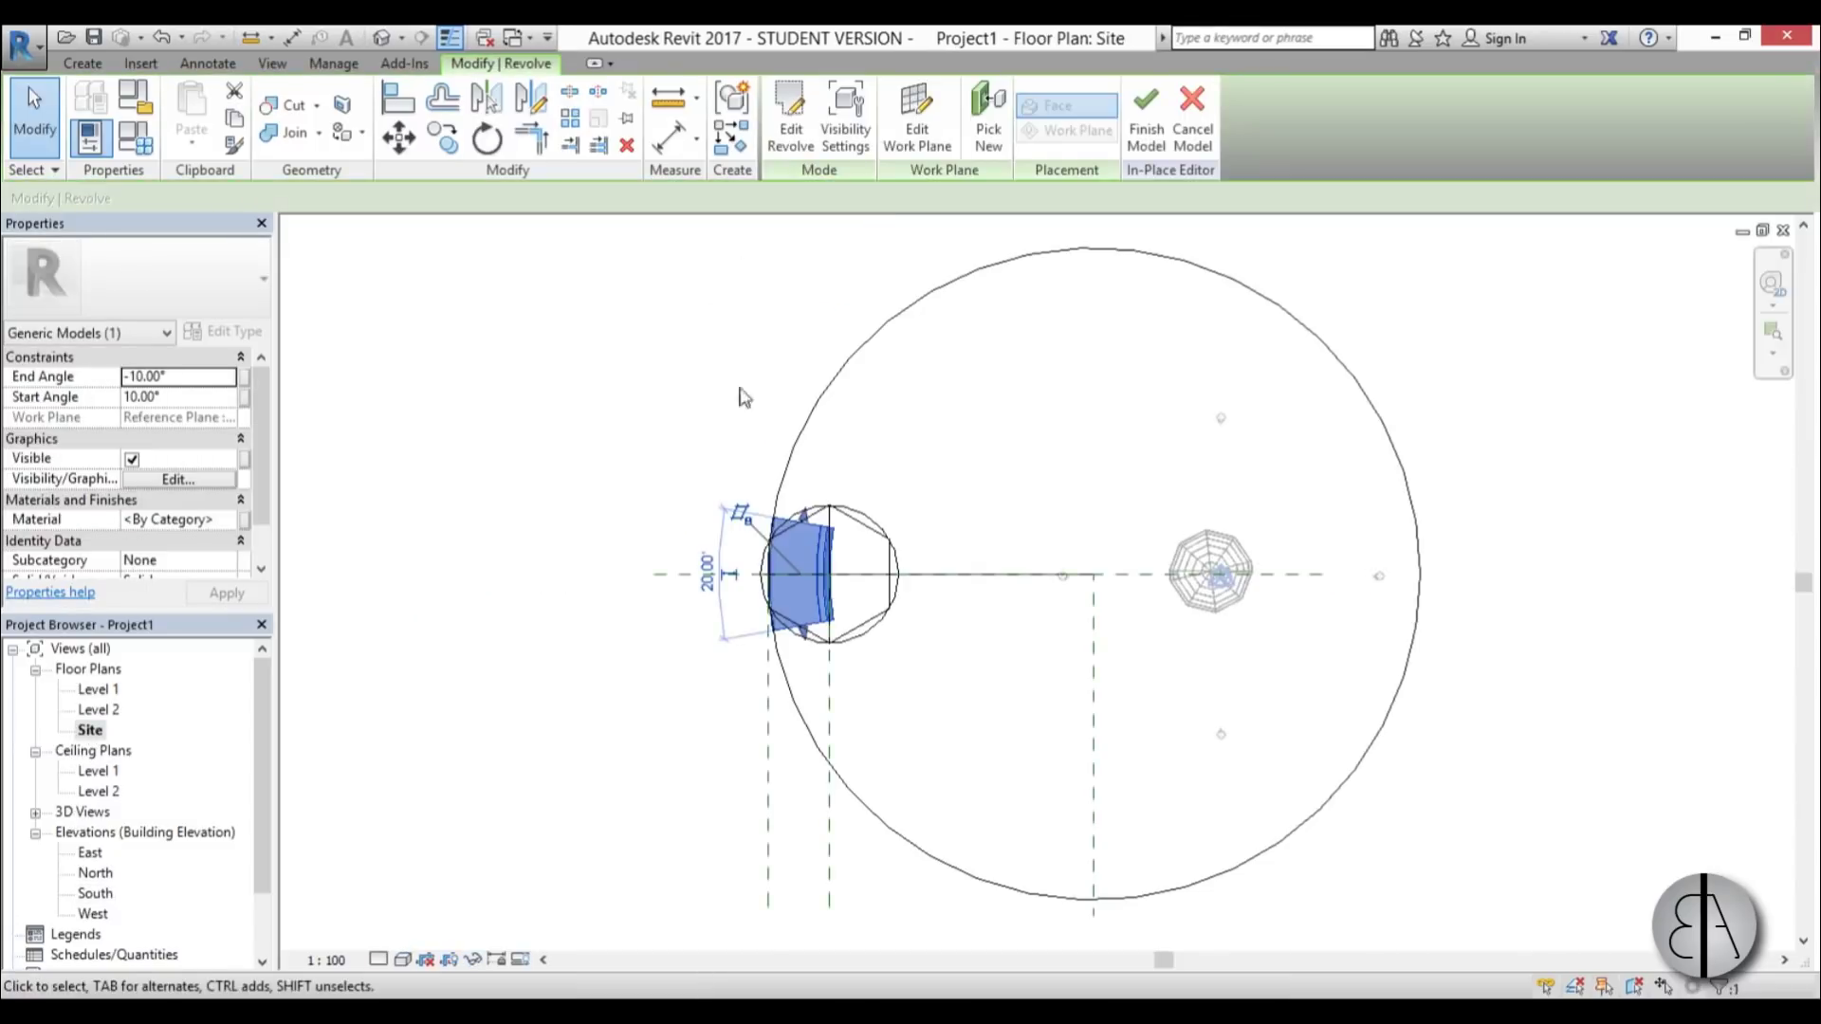
scroll(827, 663, up, 4)
scroll(827, 664, up, 2)
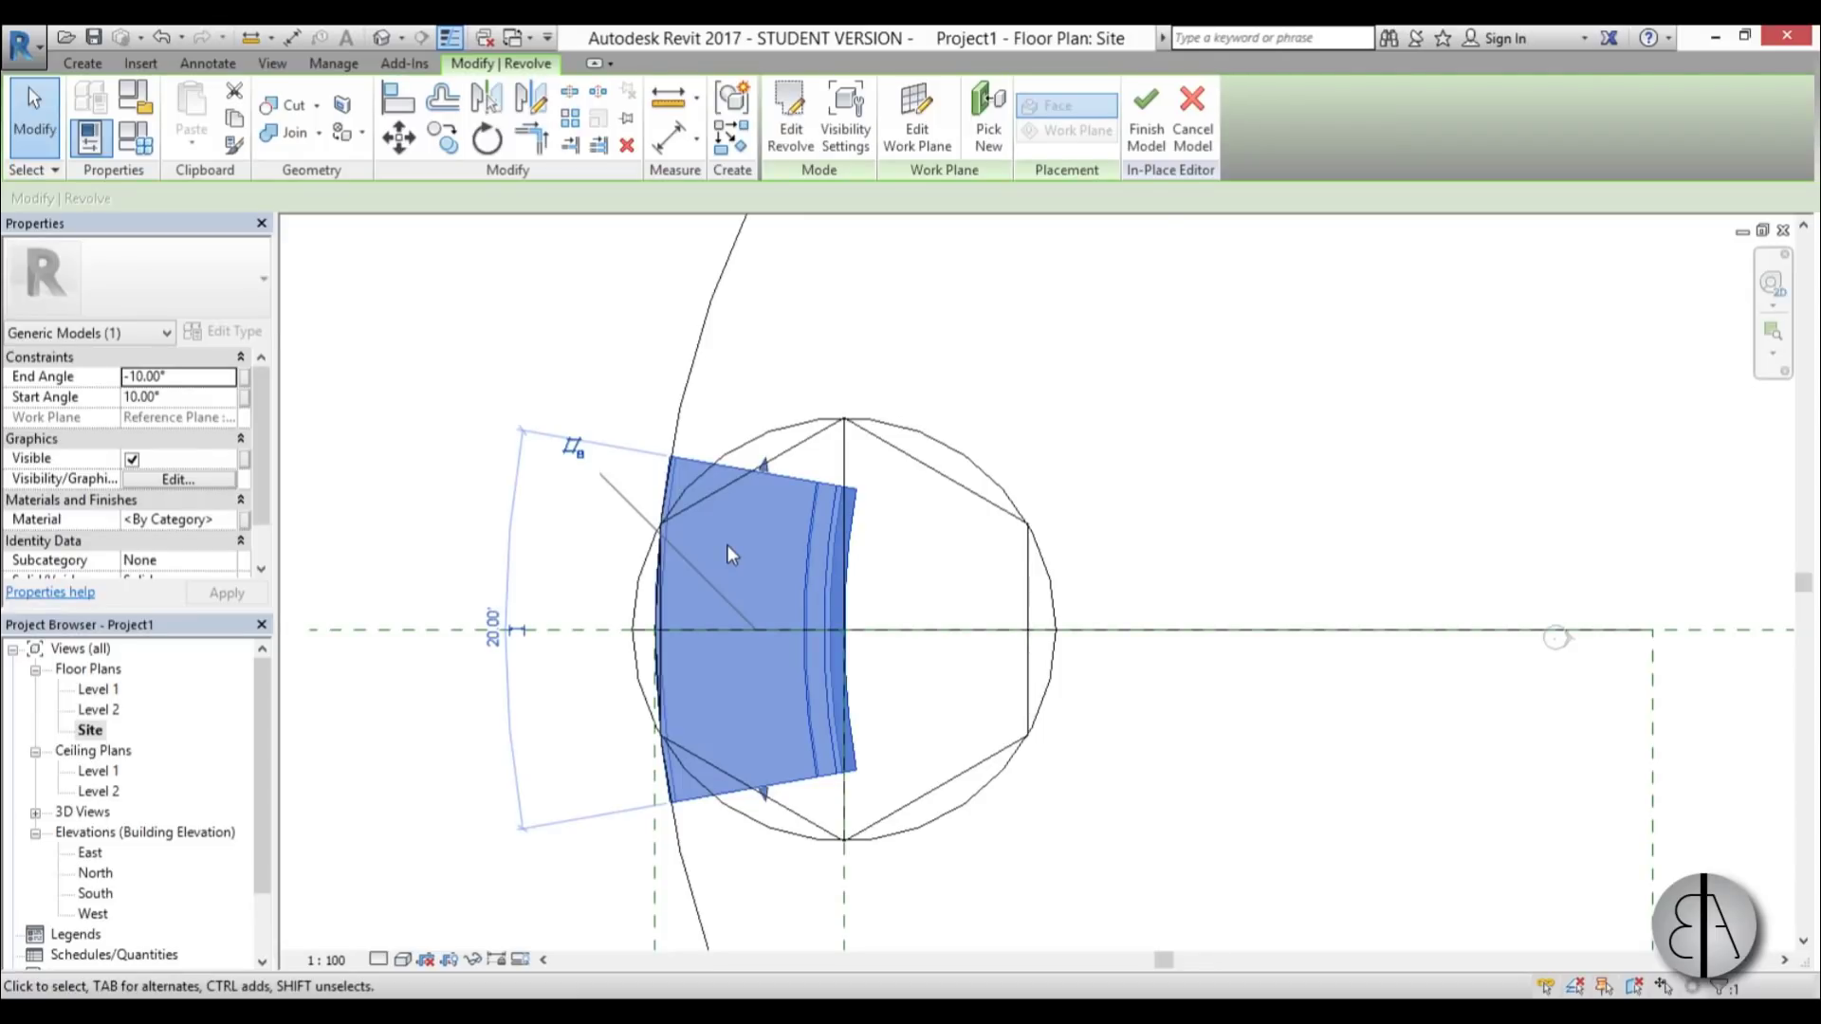
click(80, 66)
click(442, 133)
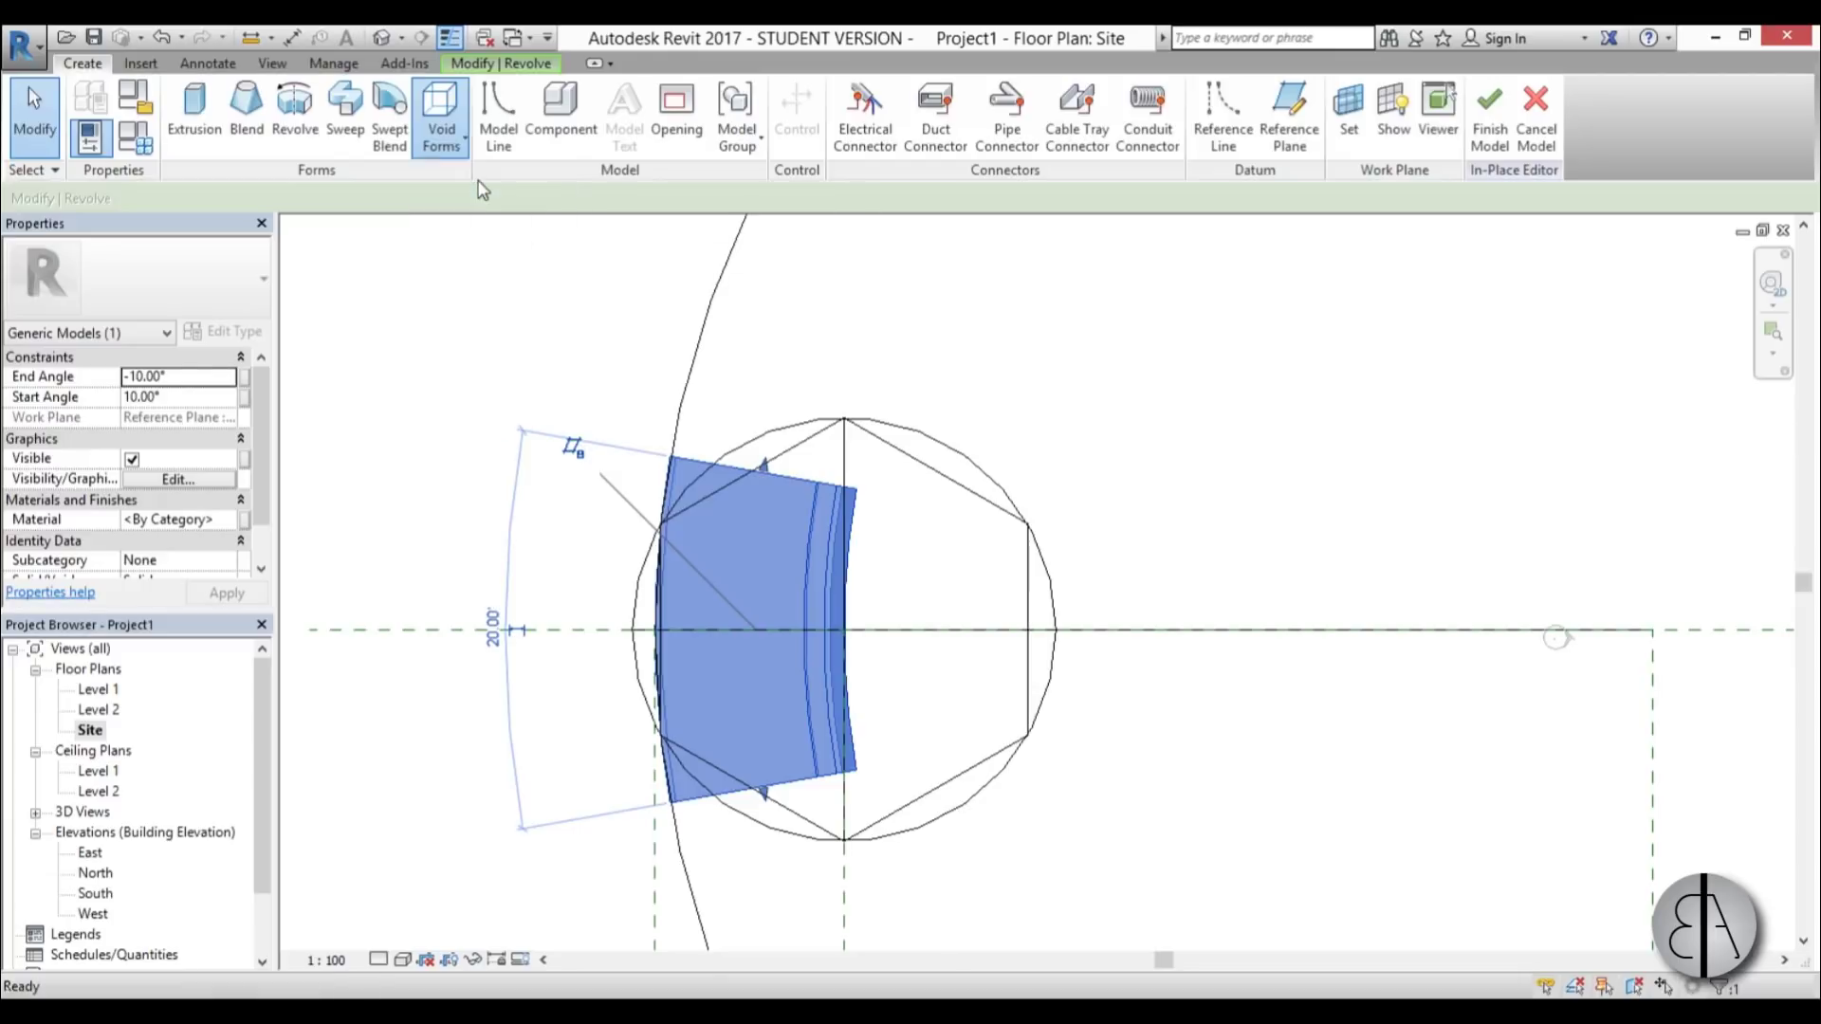
click(880, 144)
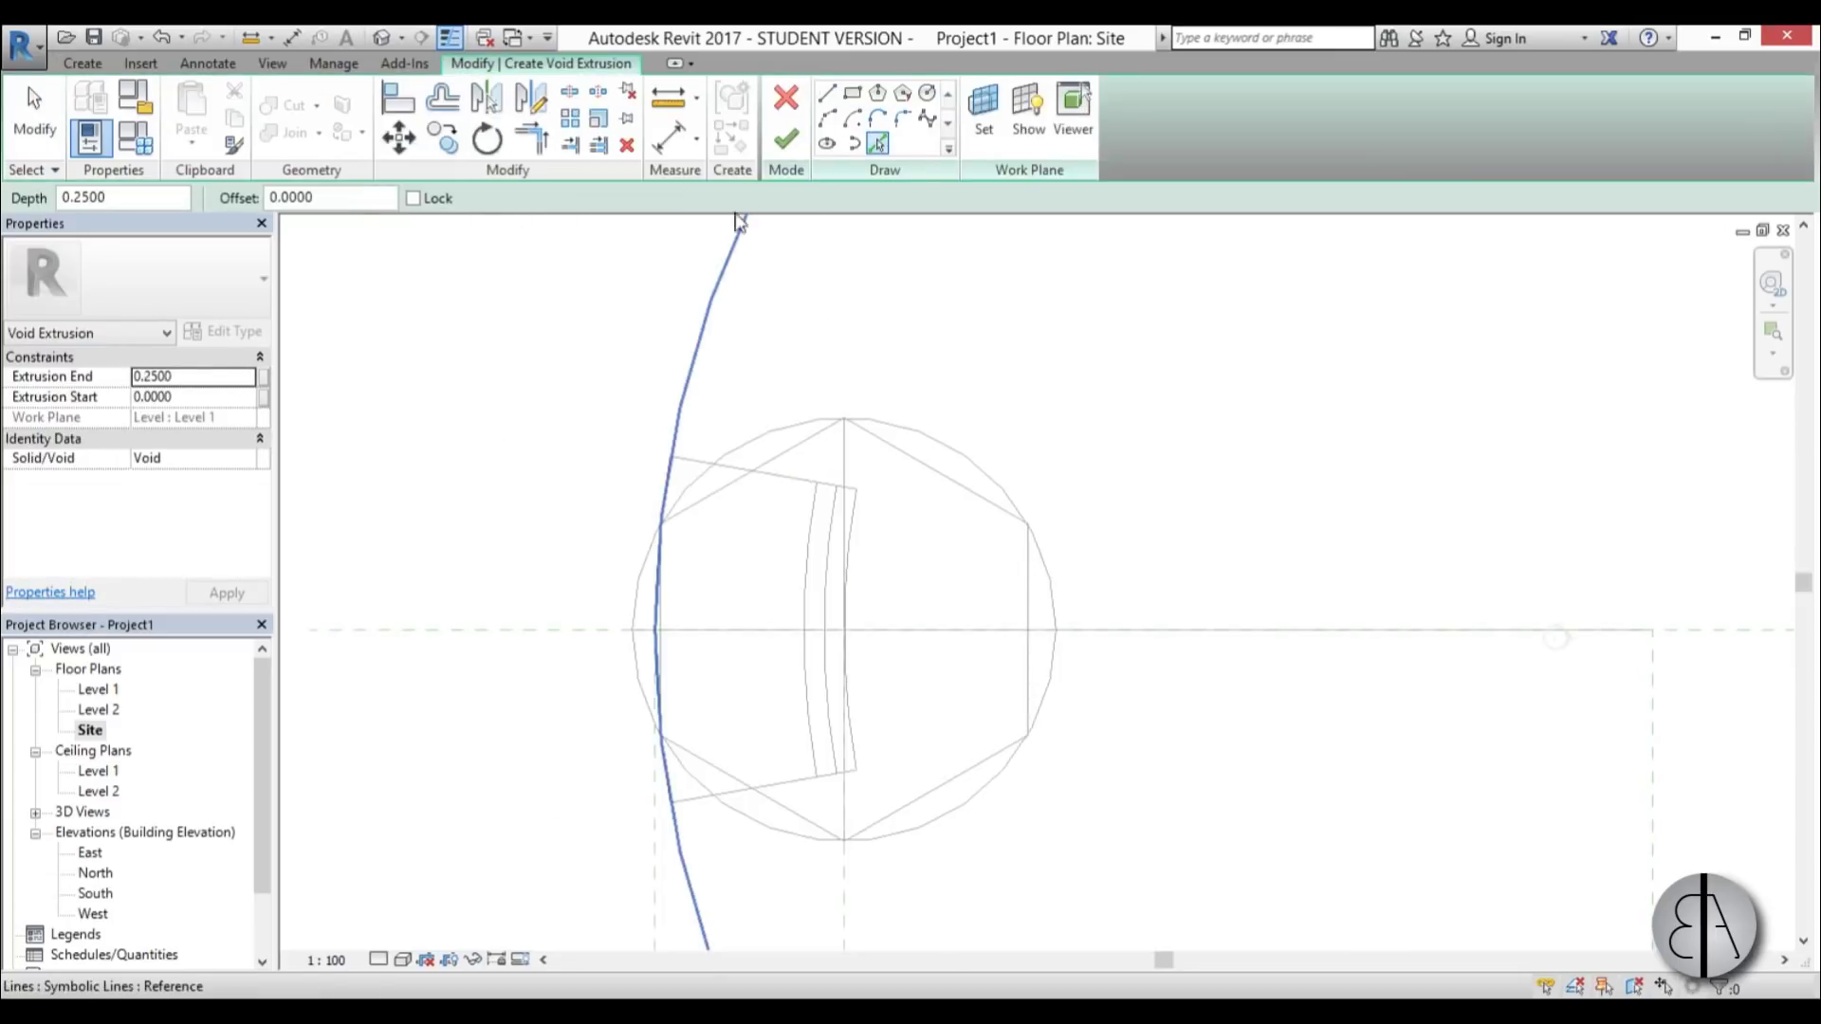
click(827, 92)
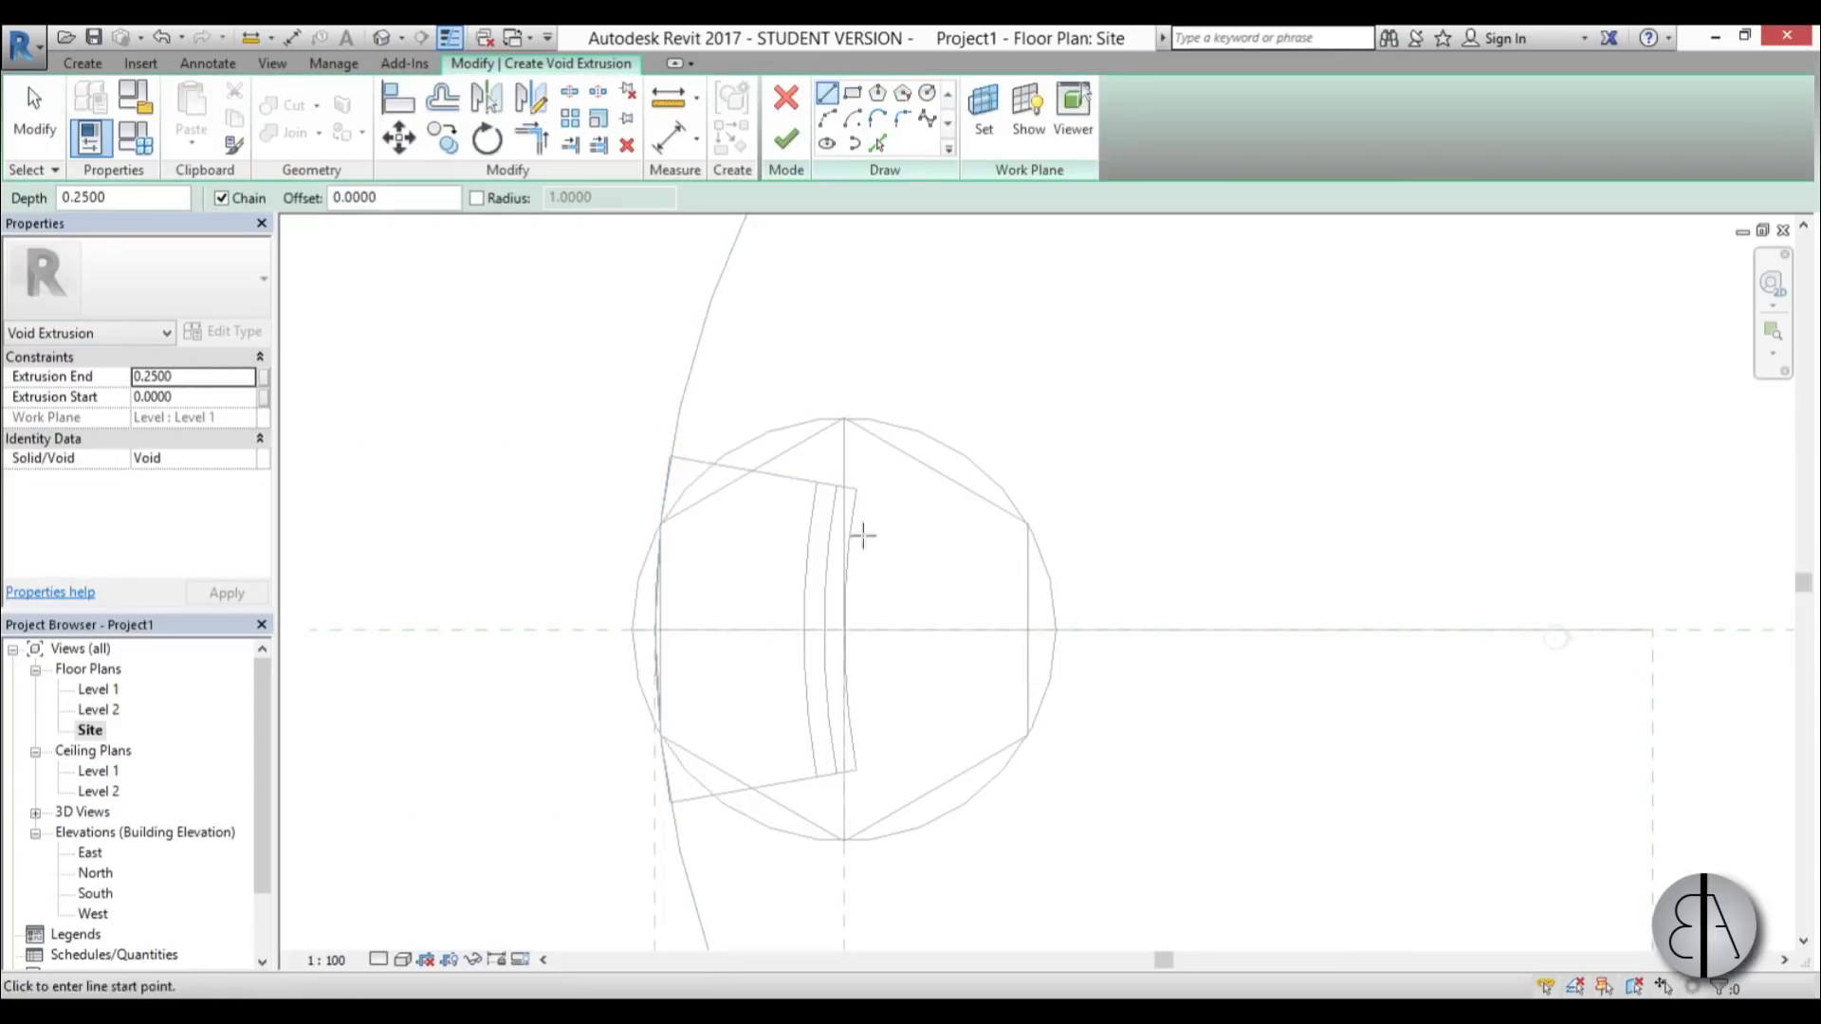
- Sketch a closed void outline around the revolved segment, notched from the hexagon's two left corners to its centre, and finish it
click(844, 627)
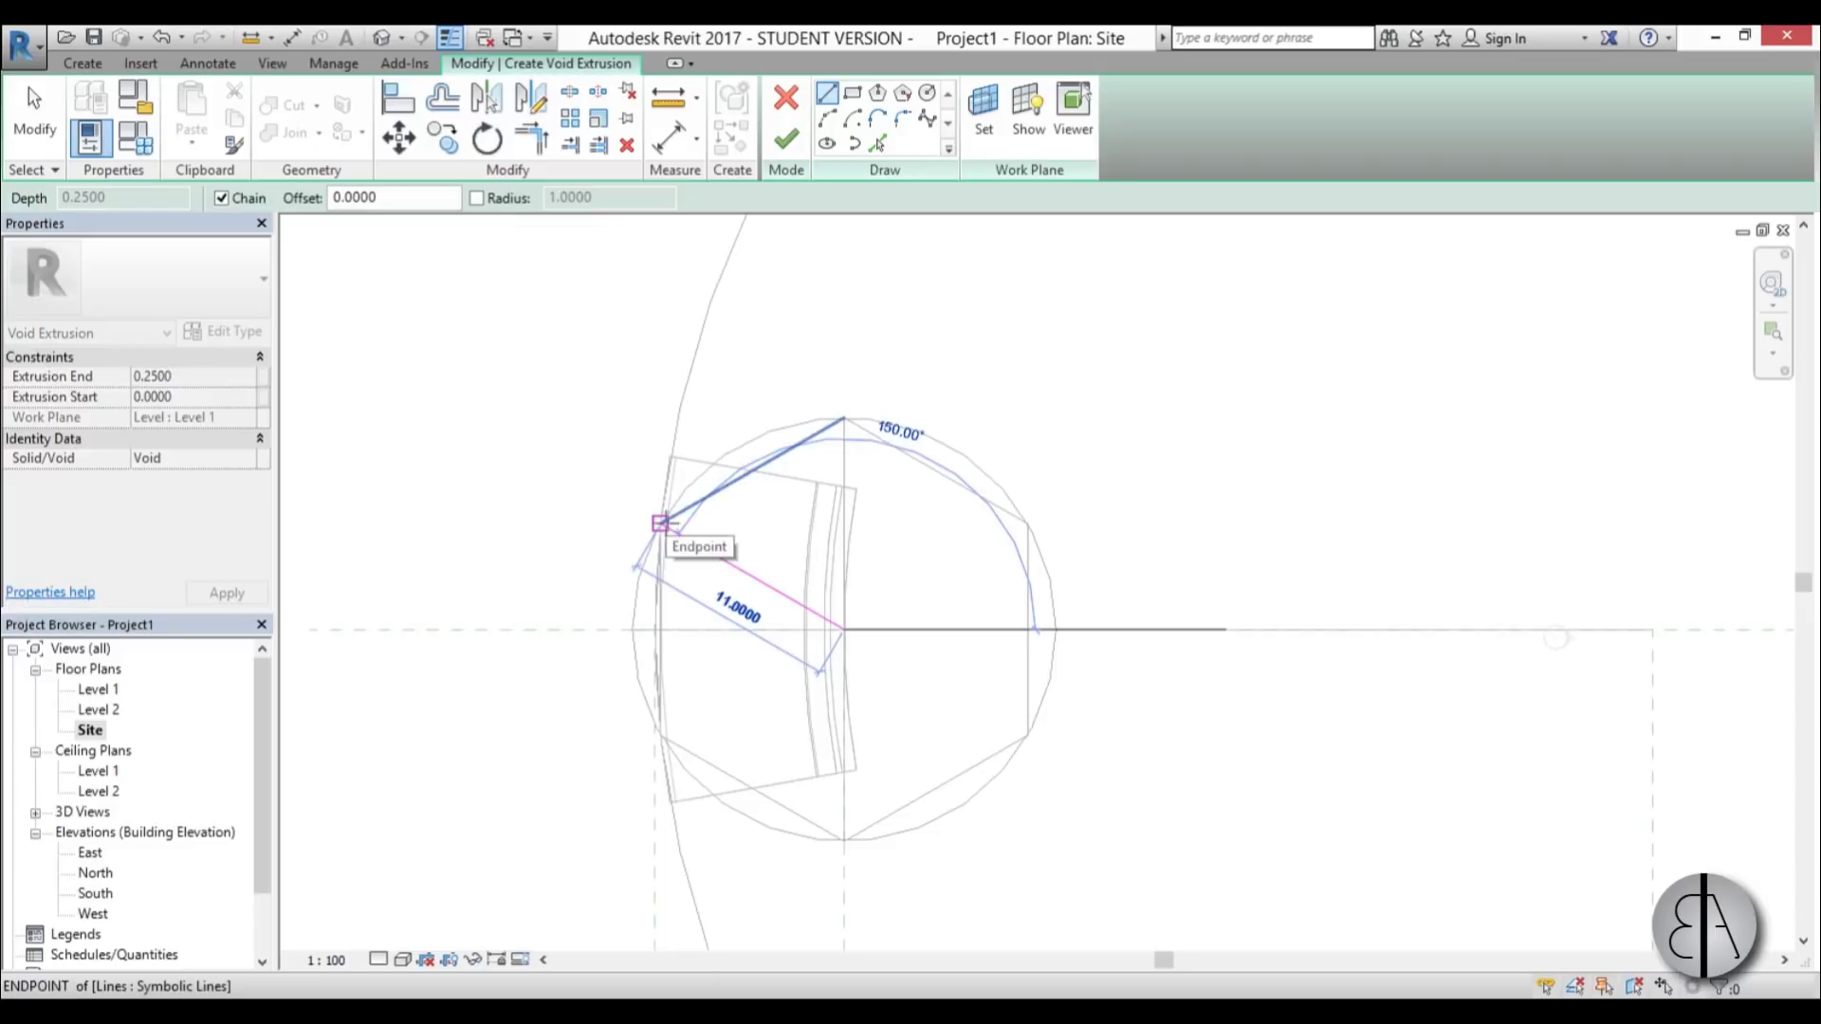
click(661, 522)
click(661, 327)
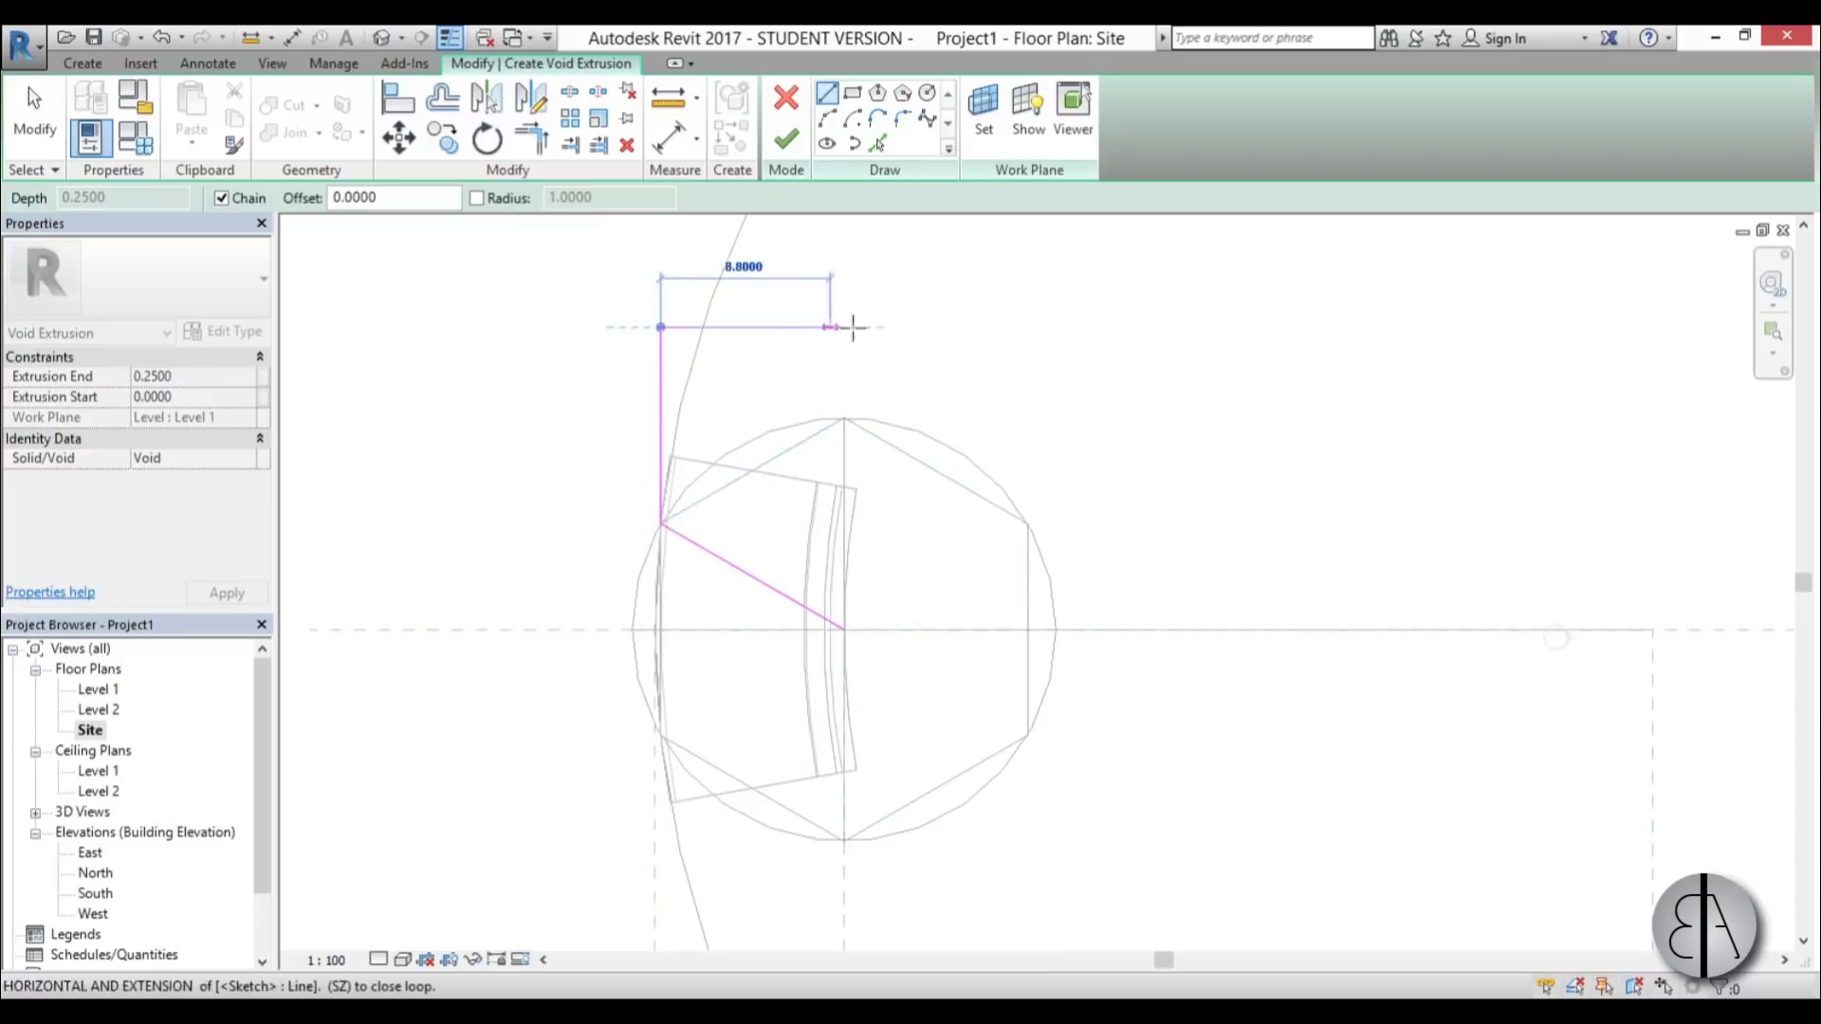
click(919, 327)
click(918, 905)
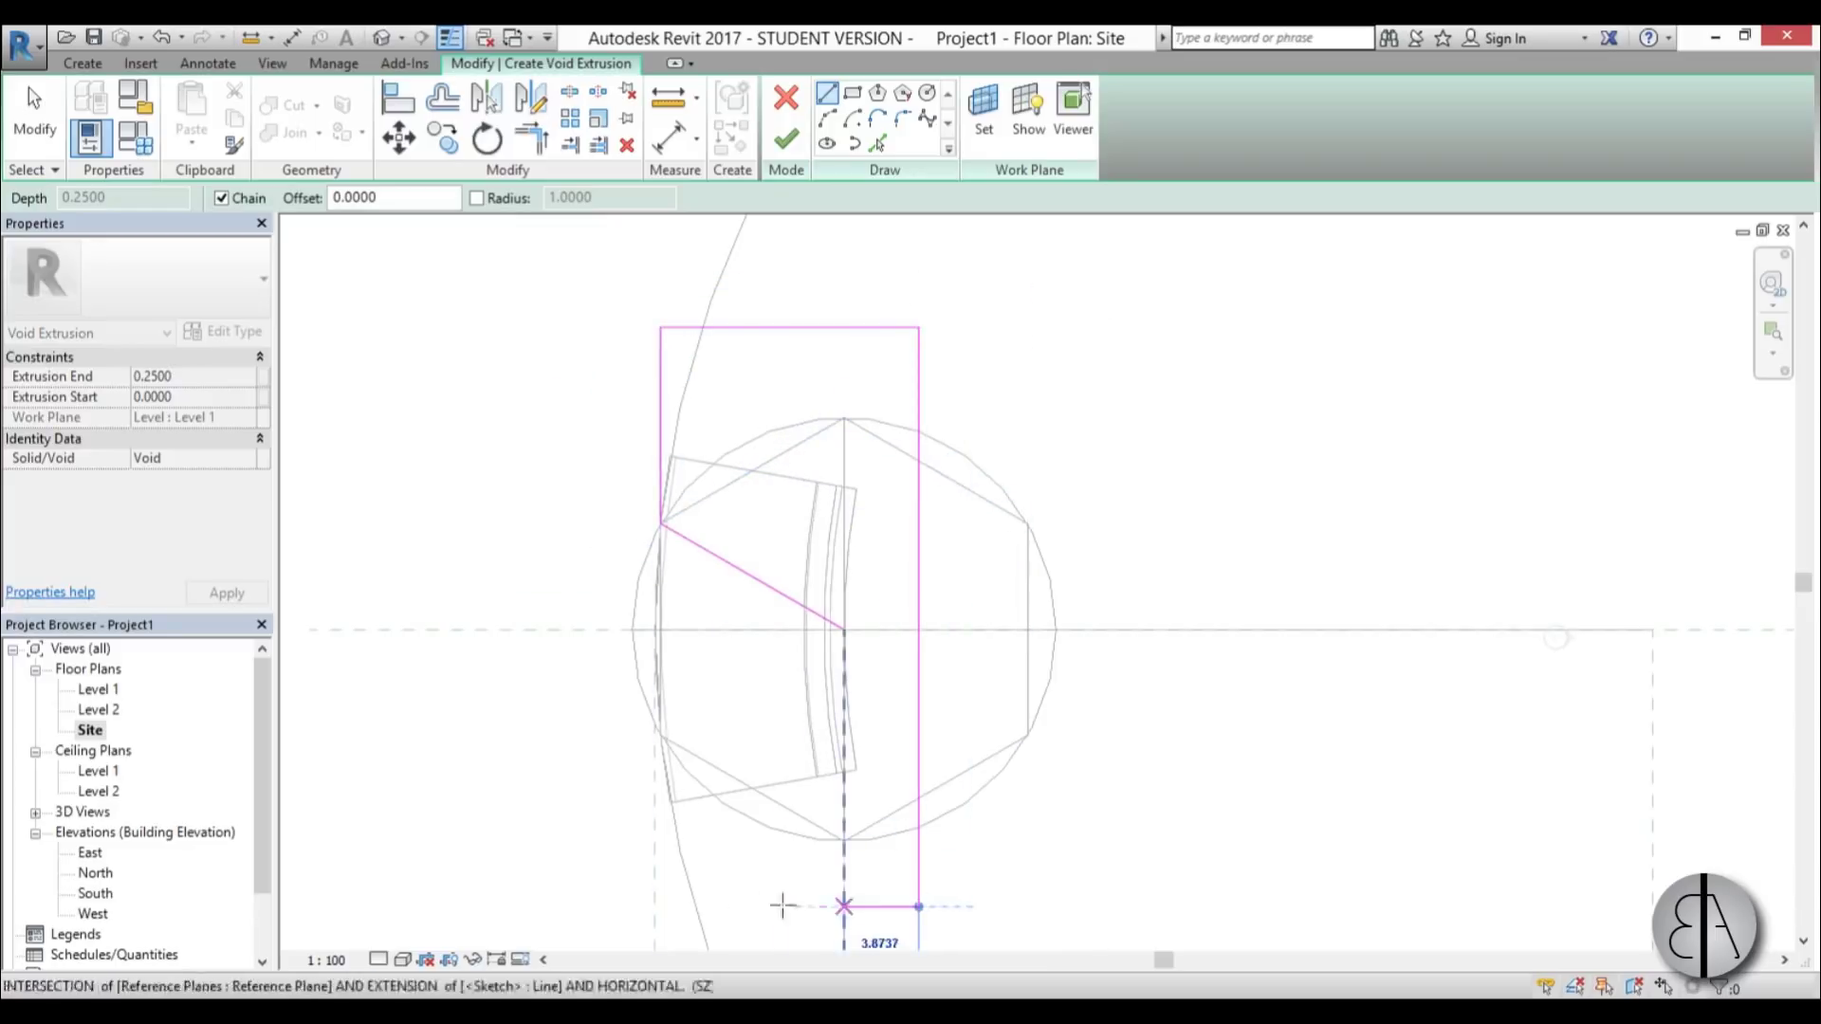
click(661, 906)
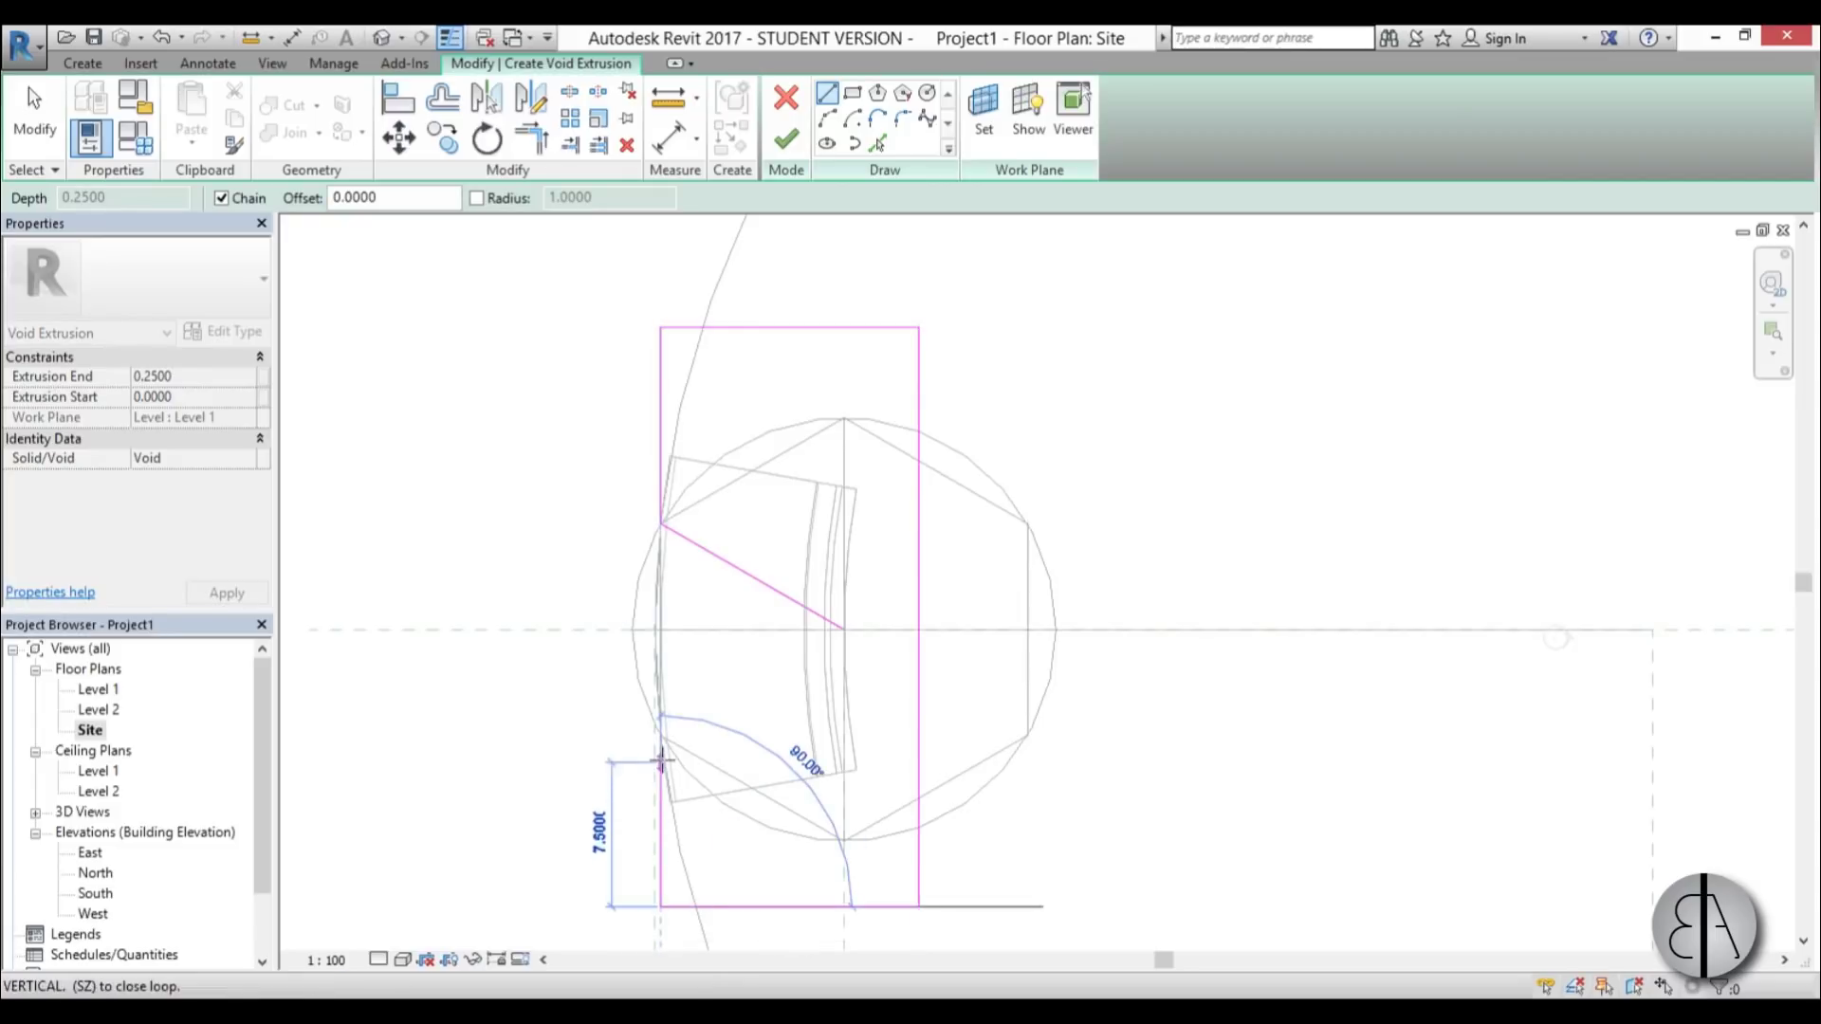
click(661, 734)
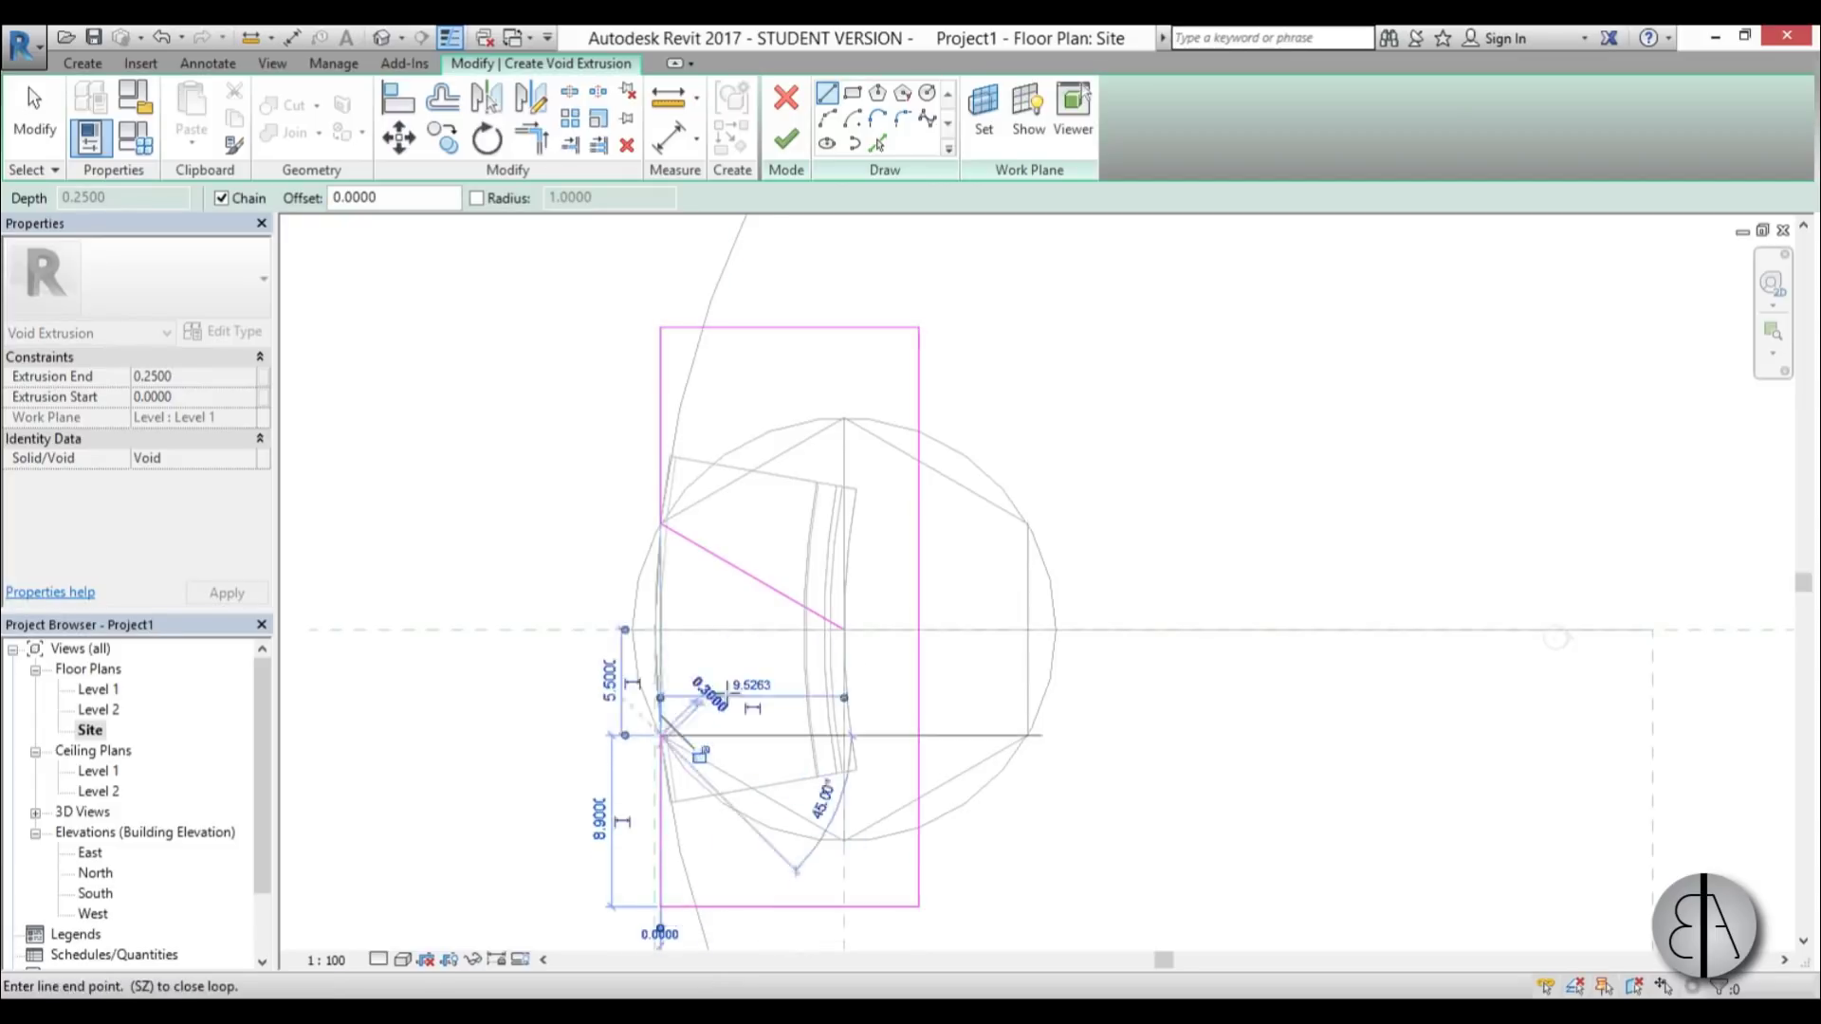
click(842, 633)
click(785, 141)
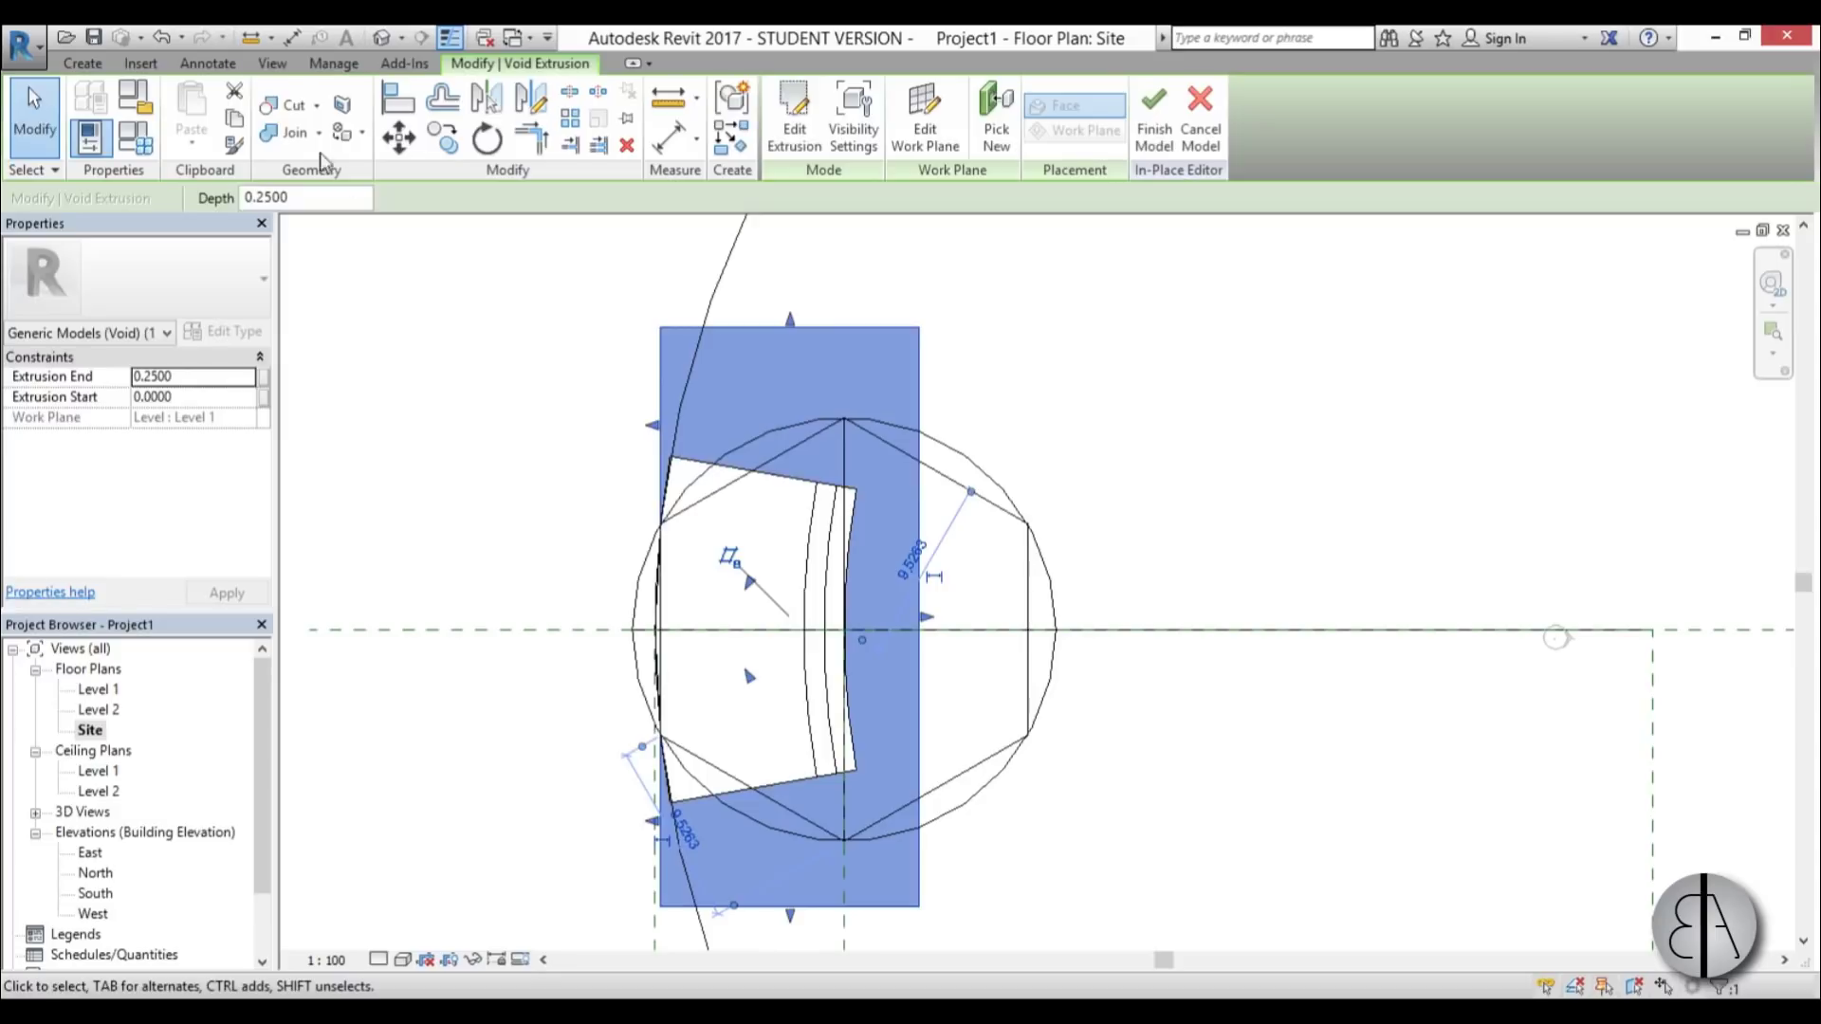
- In the 3D view, stretch the void extrusion vertically through the whole segment, from about -4.14 to about 20.78
click(381, 37)
shift+middle_drag(968, 725, 1127, 488)
scroll(1126, 487, down, 3)
shift+middle_drag(1145, 511, 748, 524)
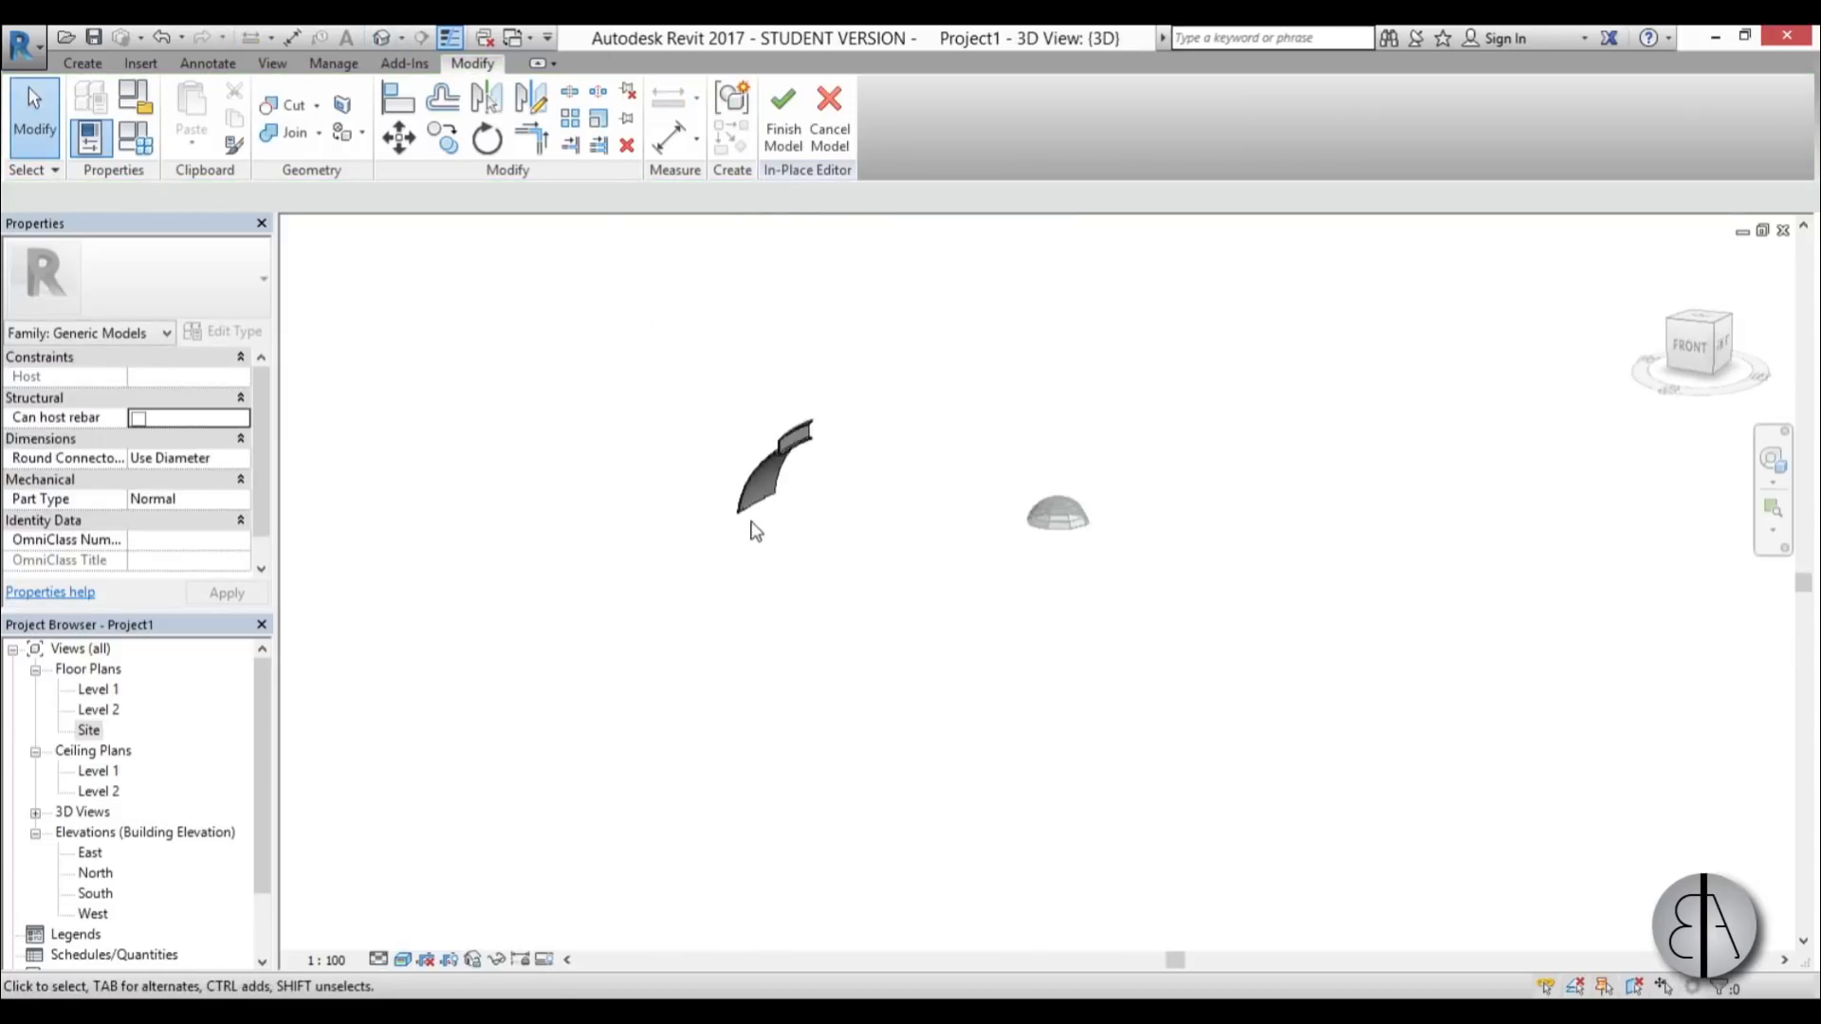
scroll(740, 503, up, 3)
click(804, 522)
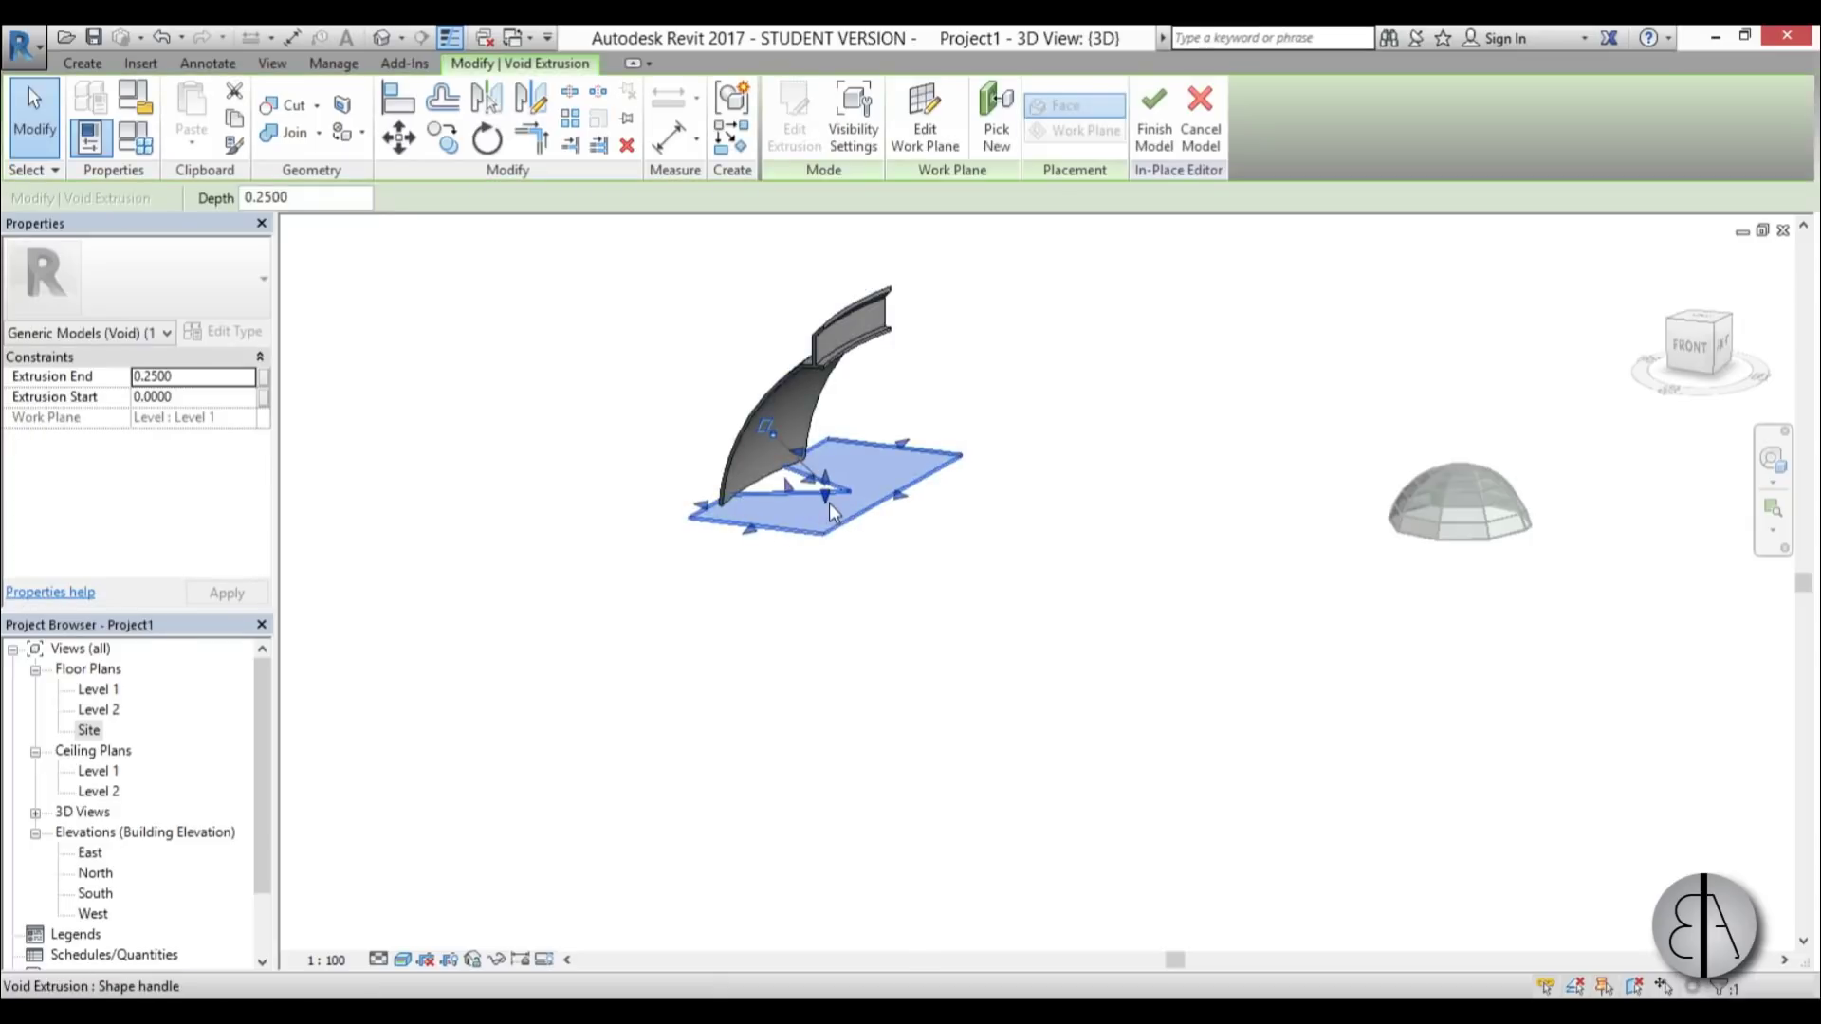
mouse_move(829, 503)
mouse_down()
mouse_move(828, 536)
mouse_move(828, 228)
mouse_up()
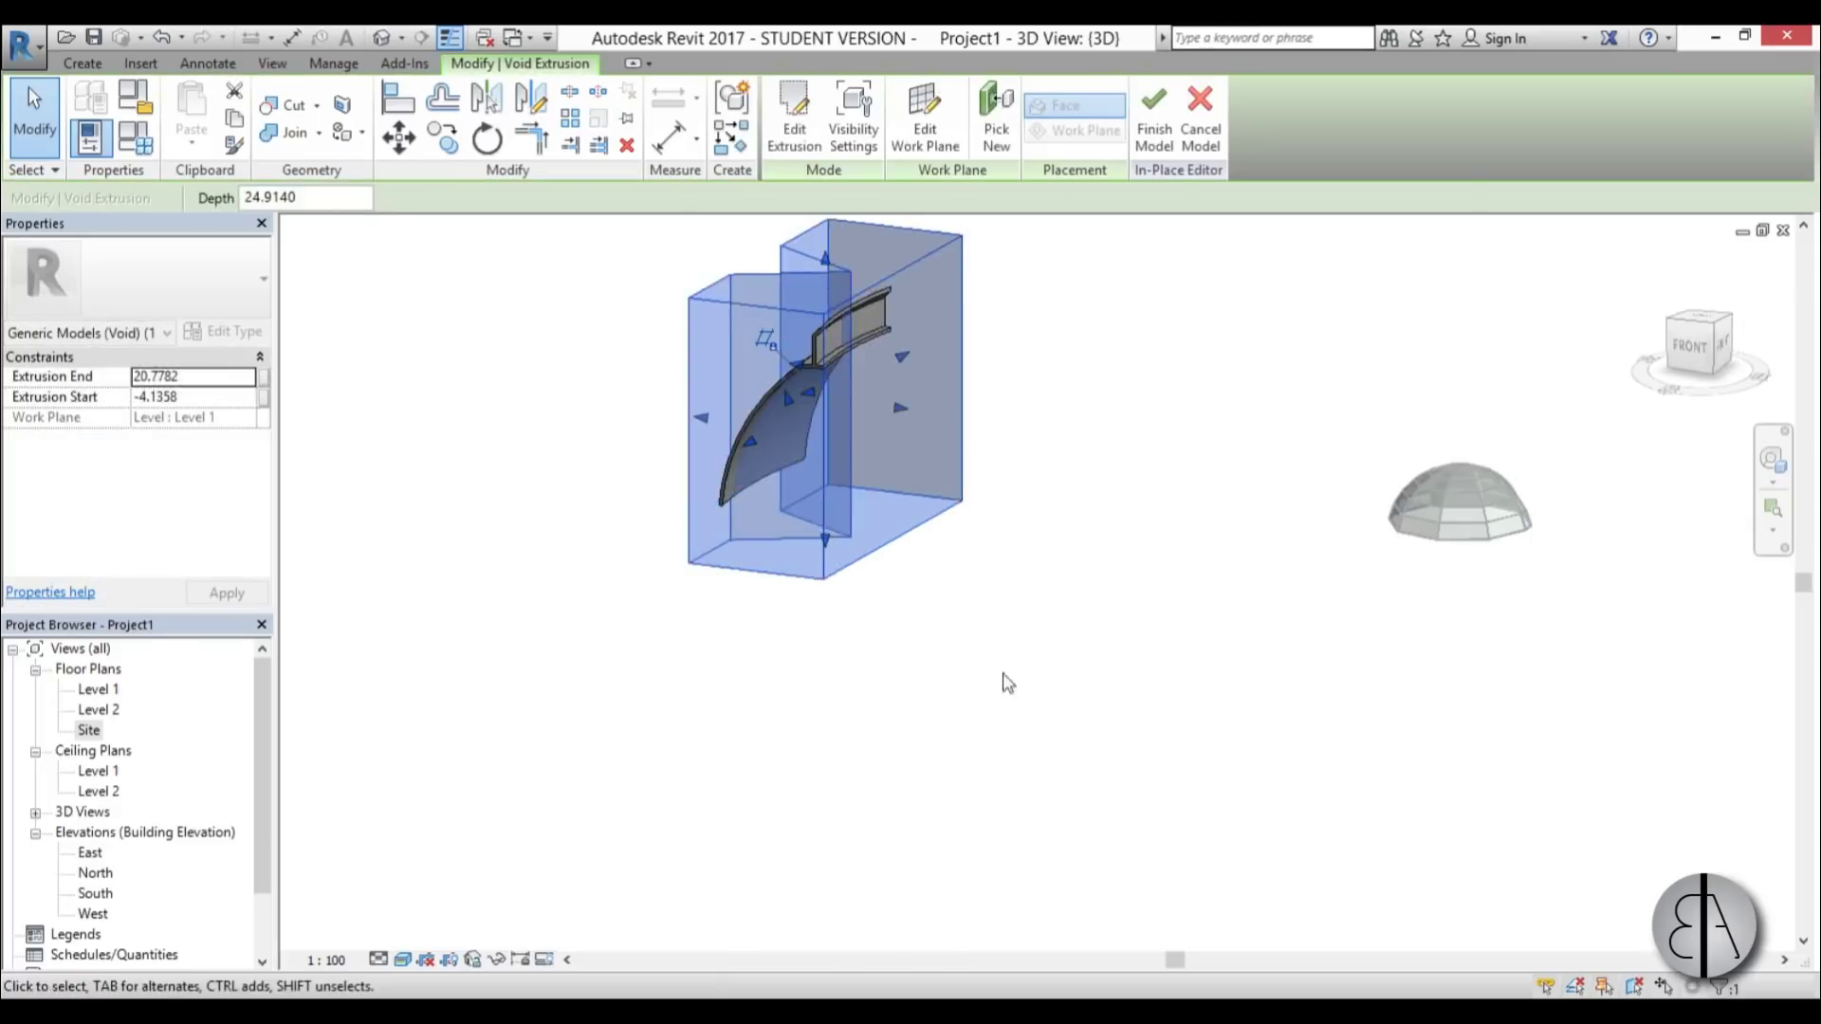
click(1010, 718)
- Search the materials for "whi" and assign Gypsum Wall Board to the cut revolved segment
shift+middle_drag(850, 718, 1072, 739)
scroll(878, 723, up, 2)
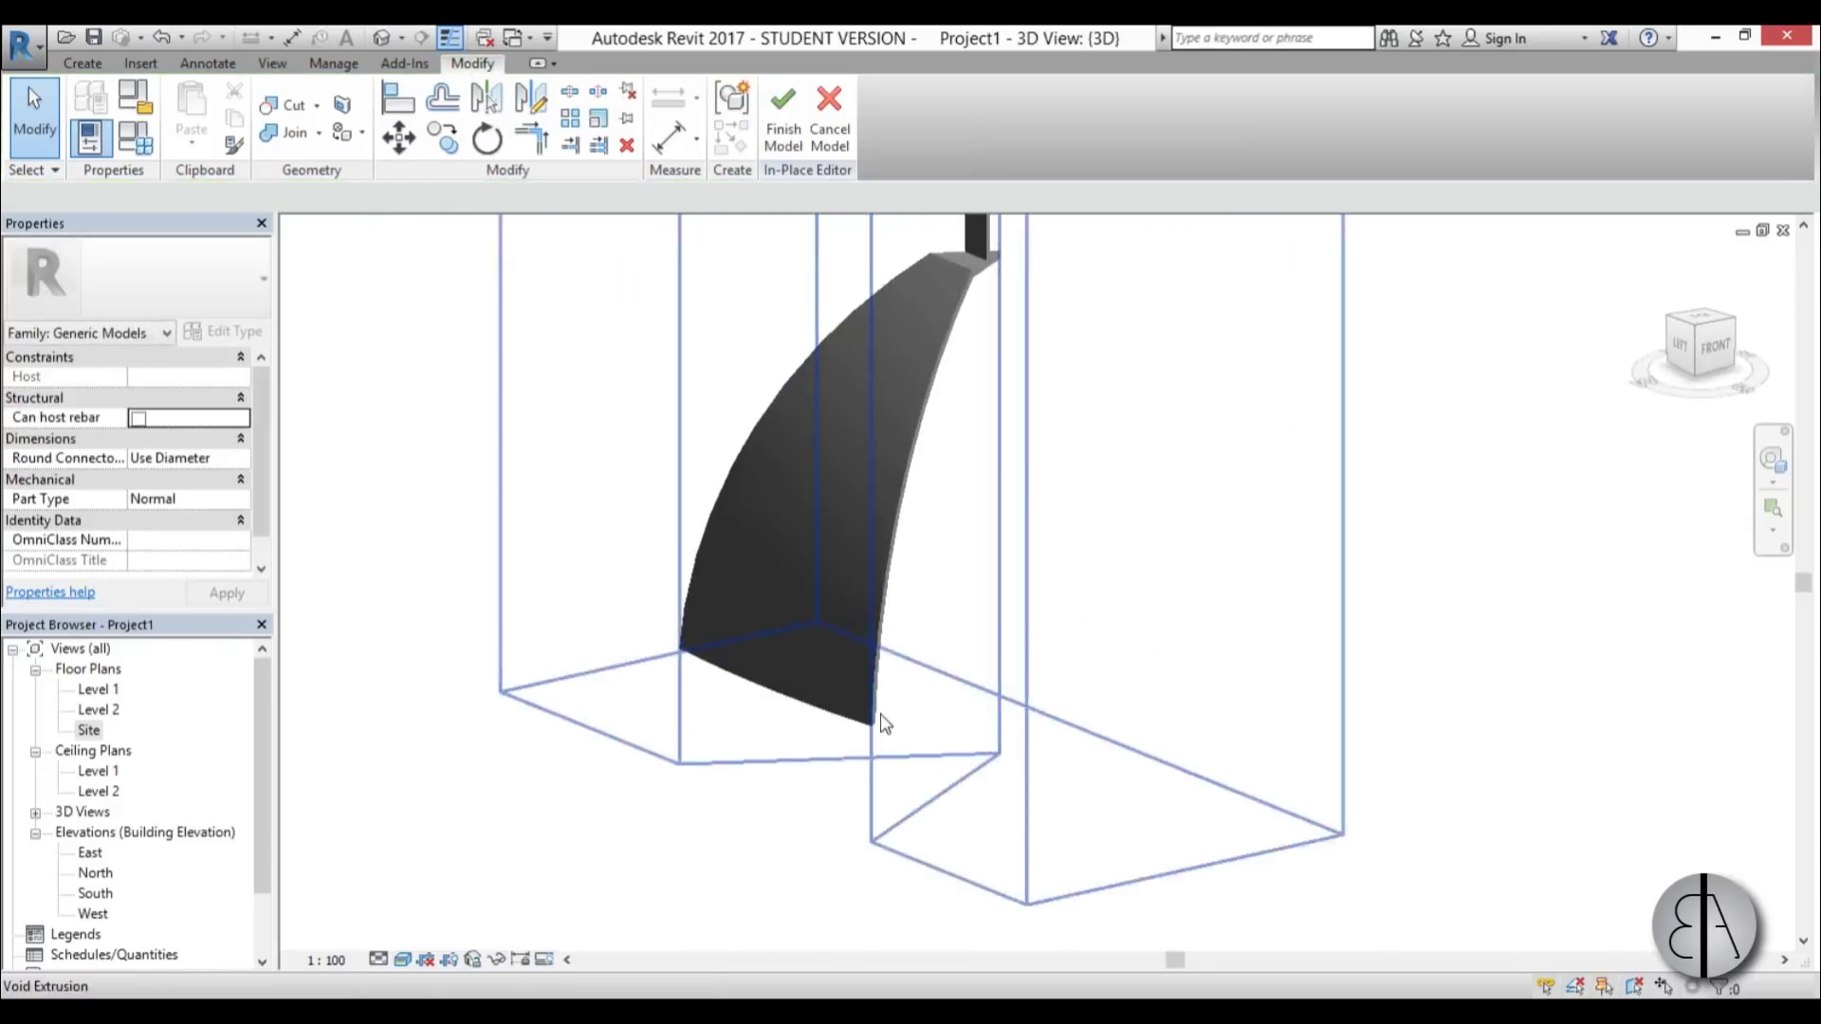
shift+middle_drag(812, 845, 858, 793)
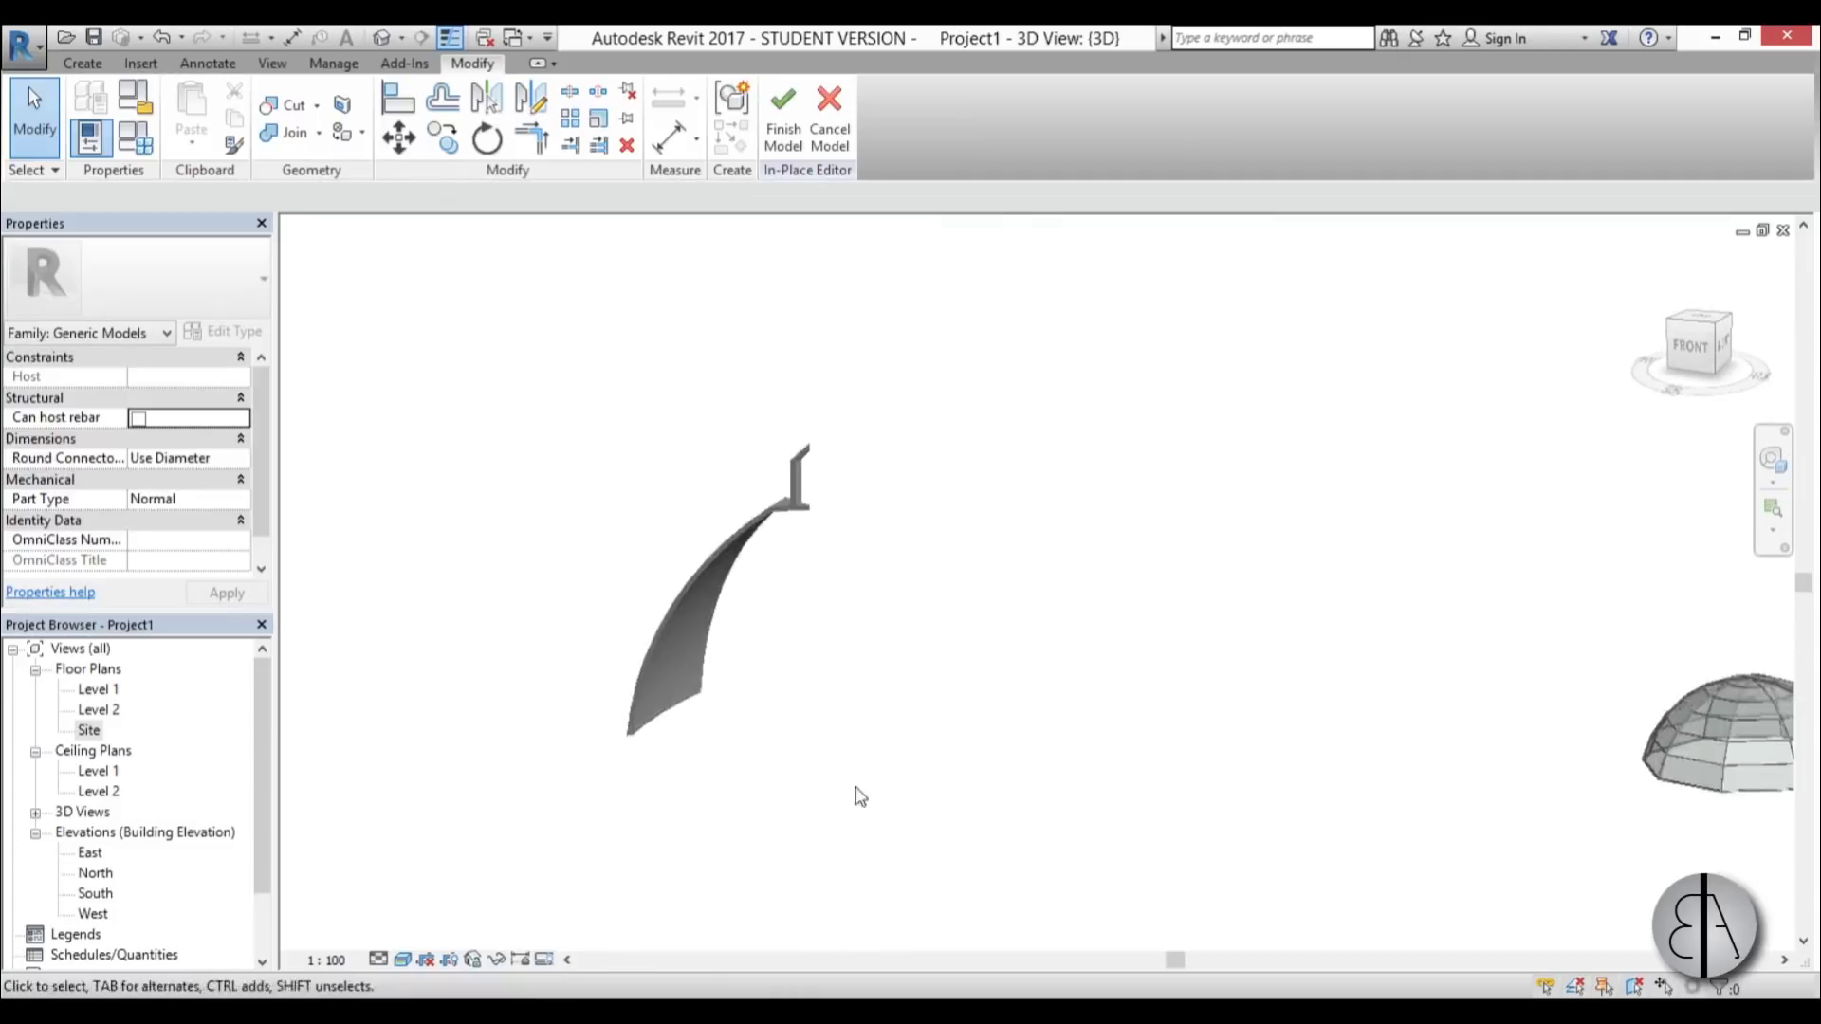
scroll(662, 630, up, 3)
key(Tab)
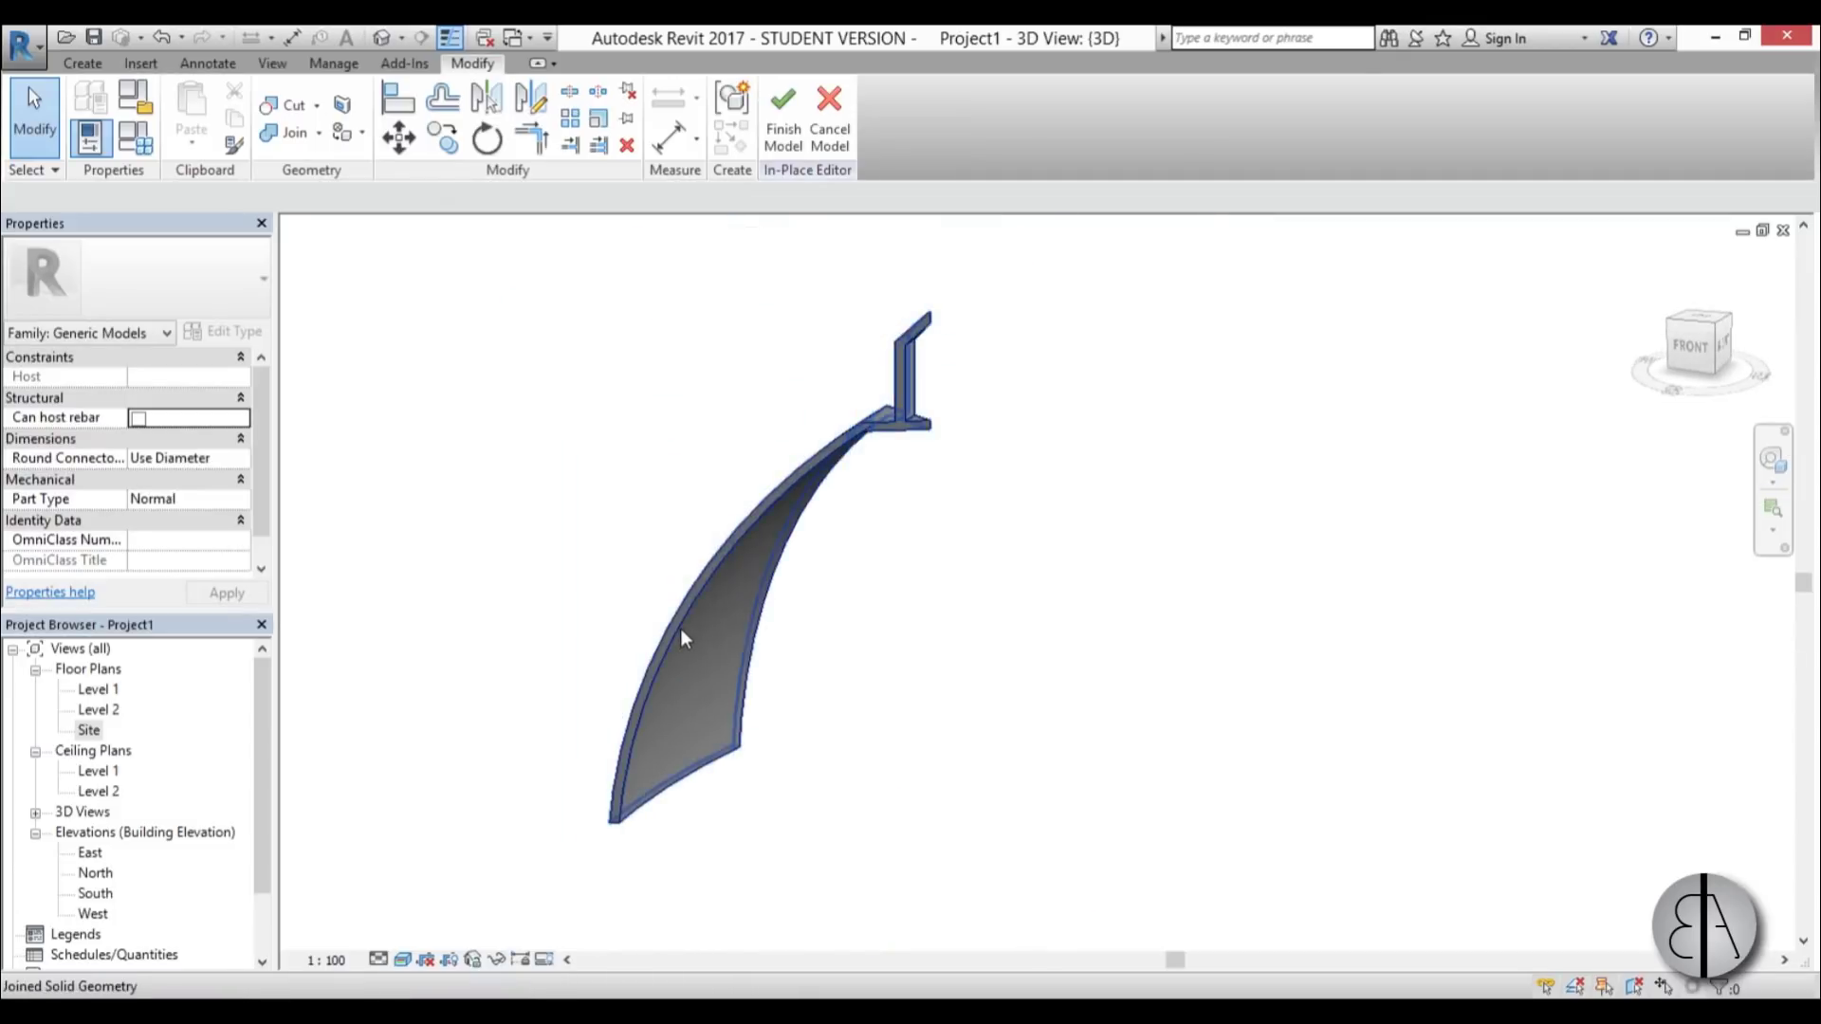
click(680, 627)
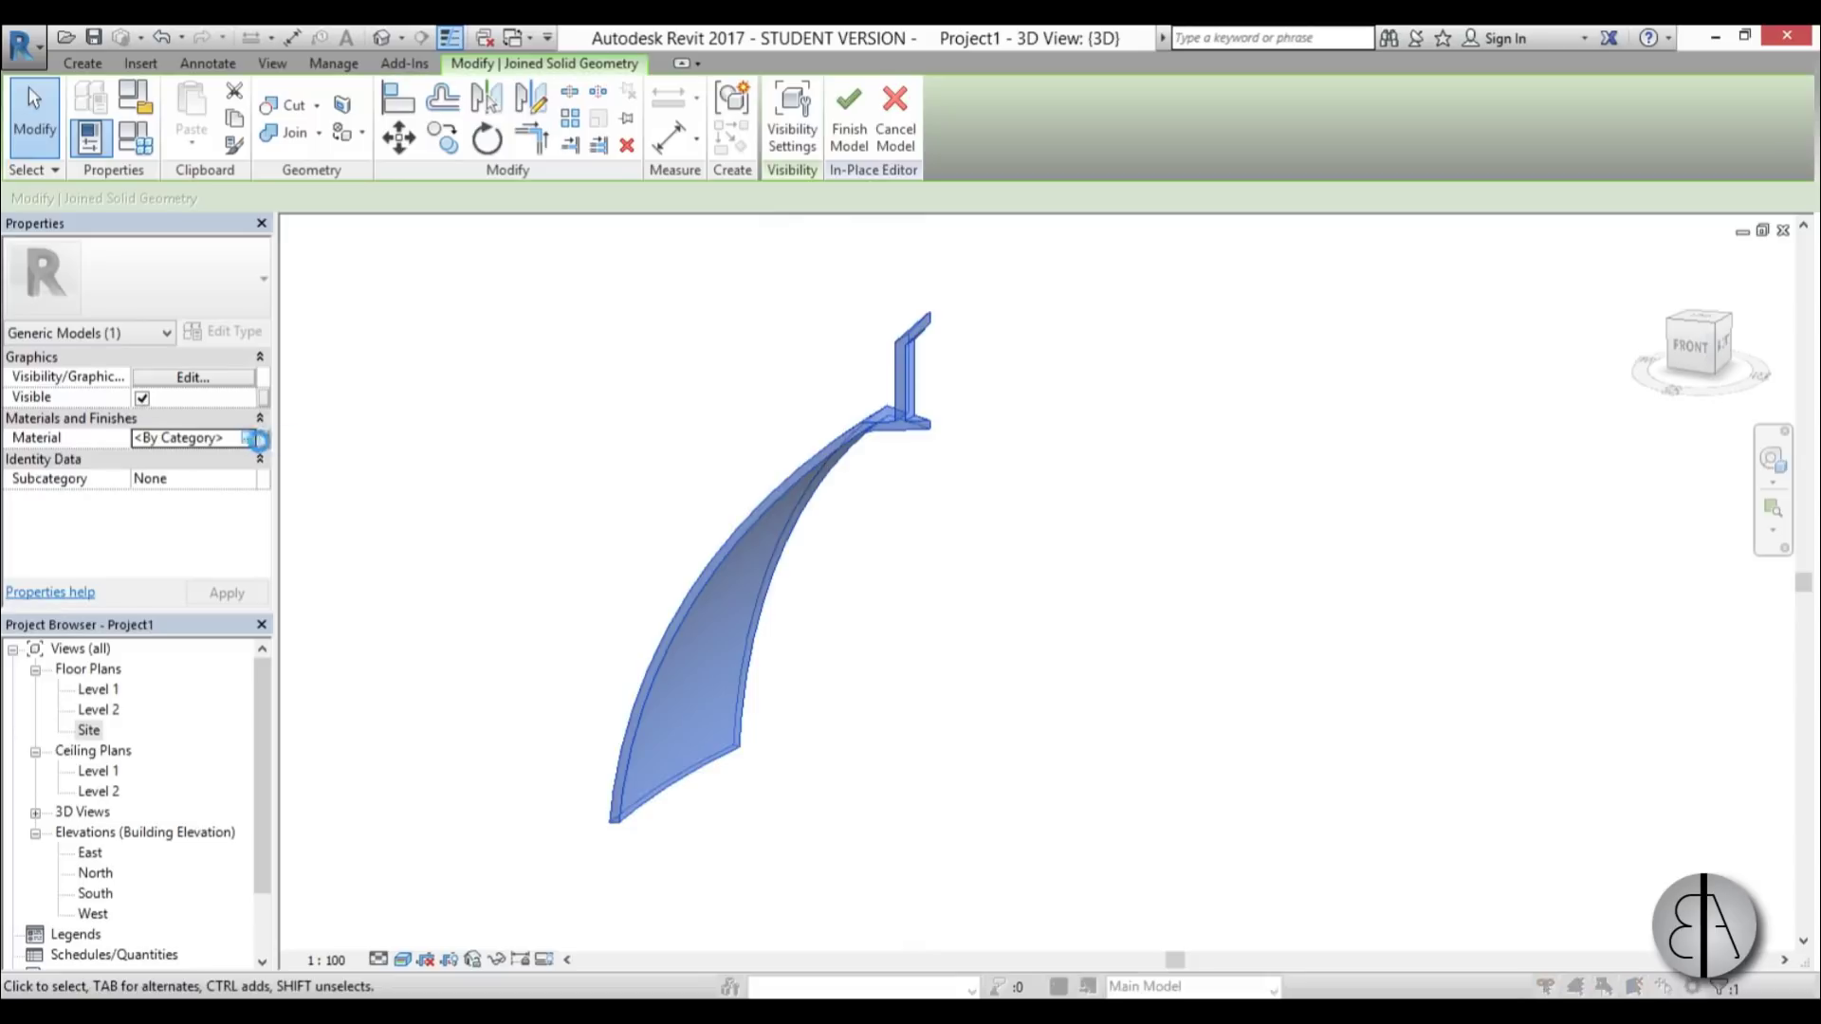
click(247, 437)
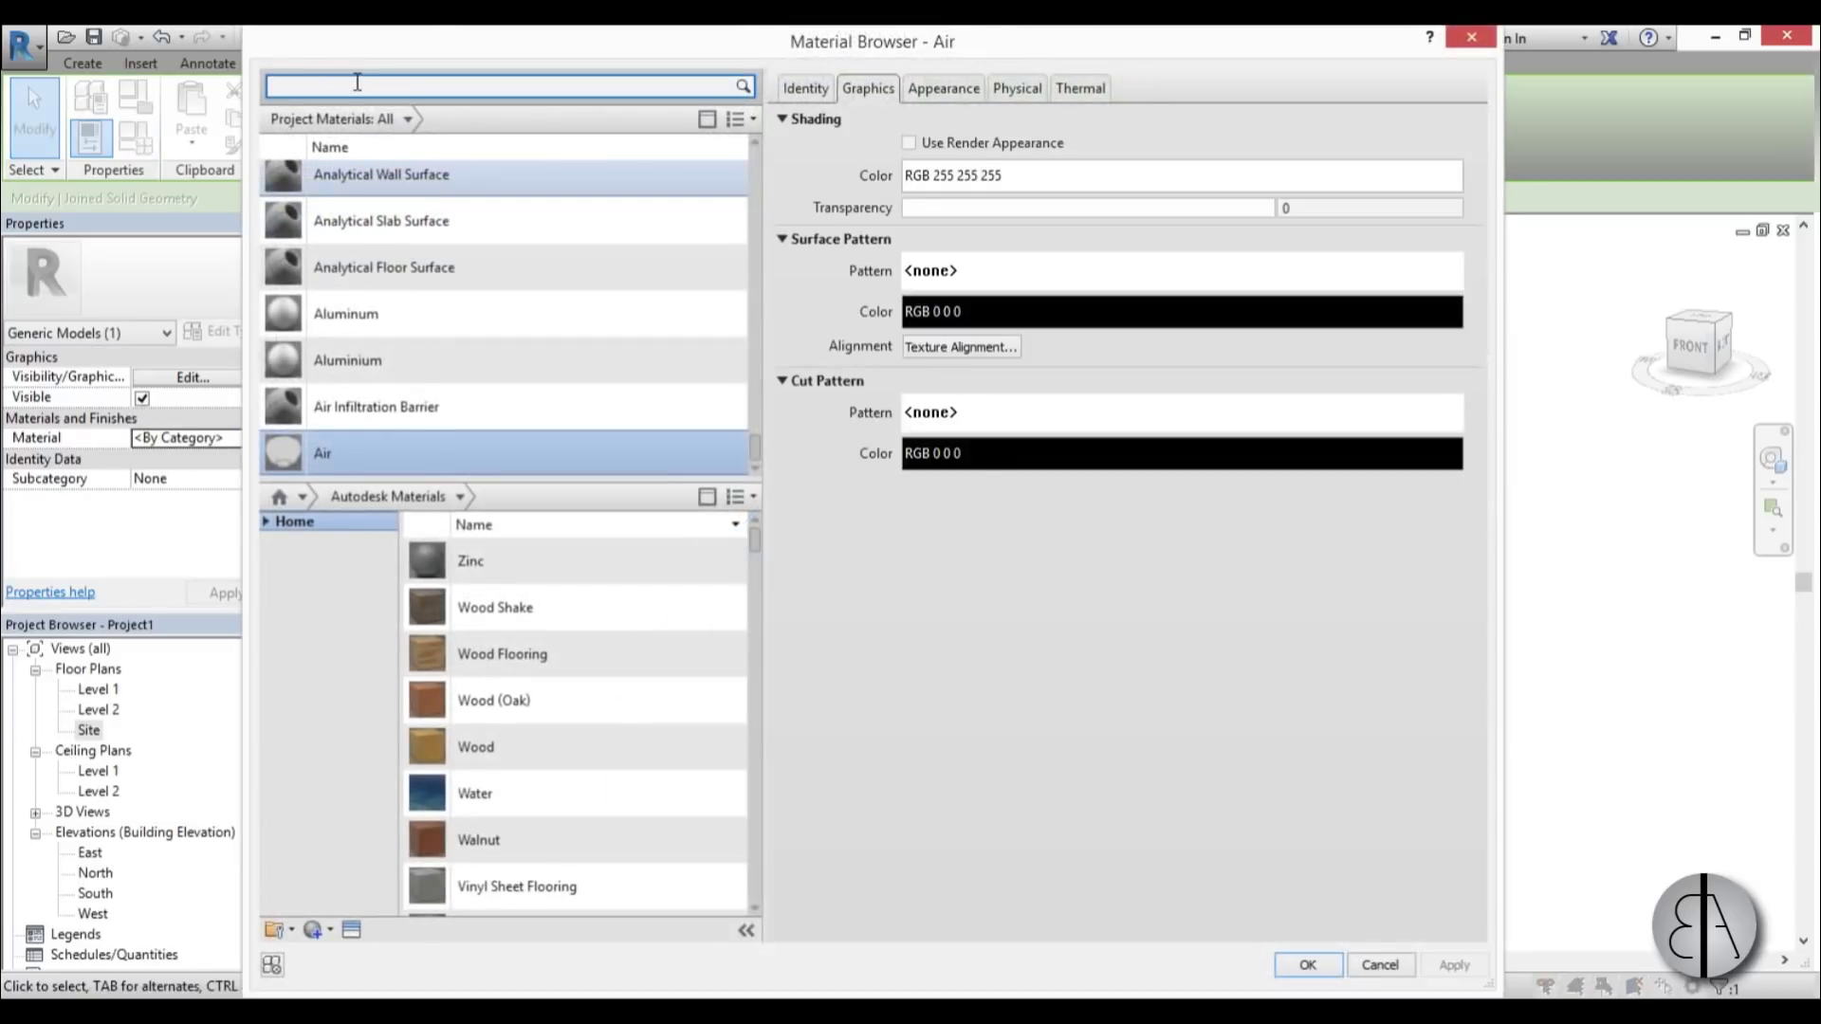
click(358, 82)
text(whi)
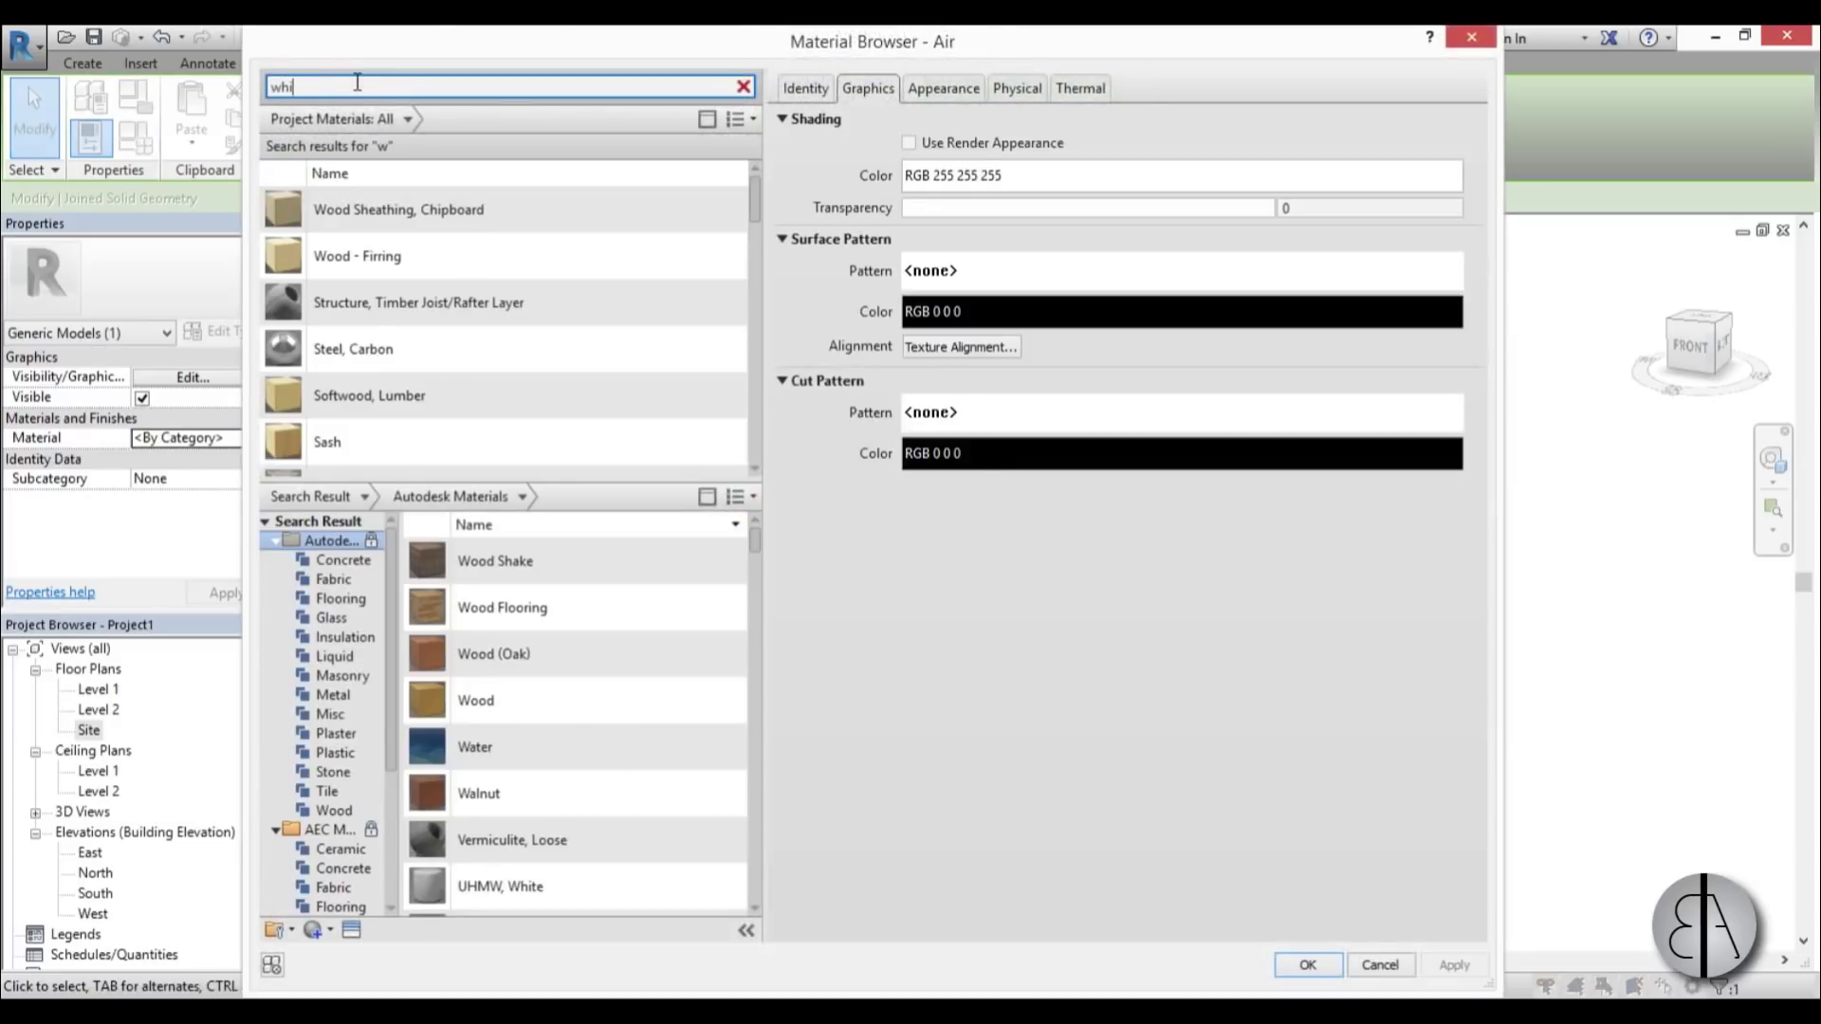
click(421, 203)
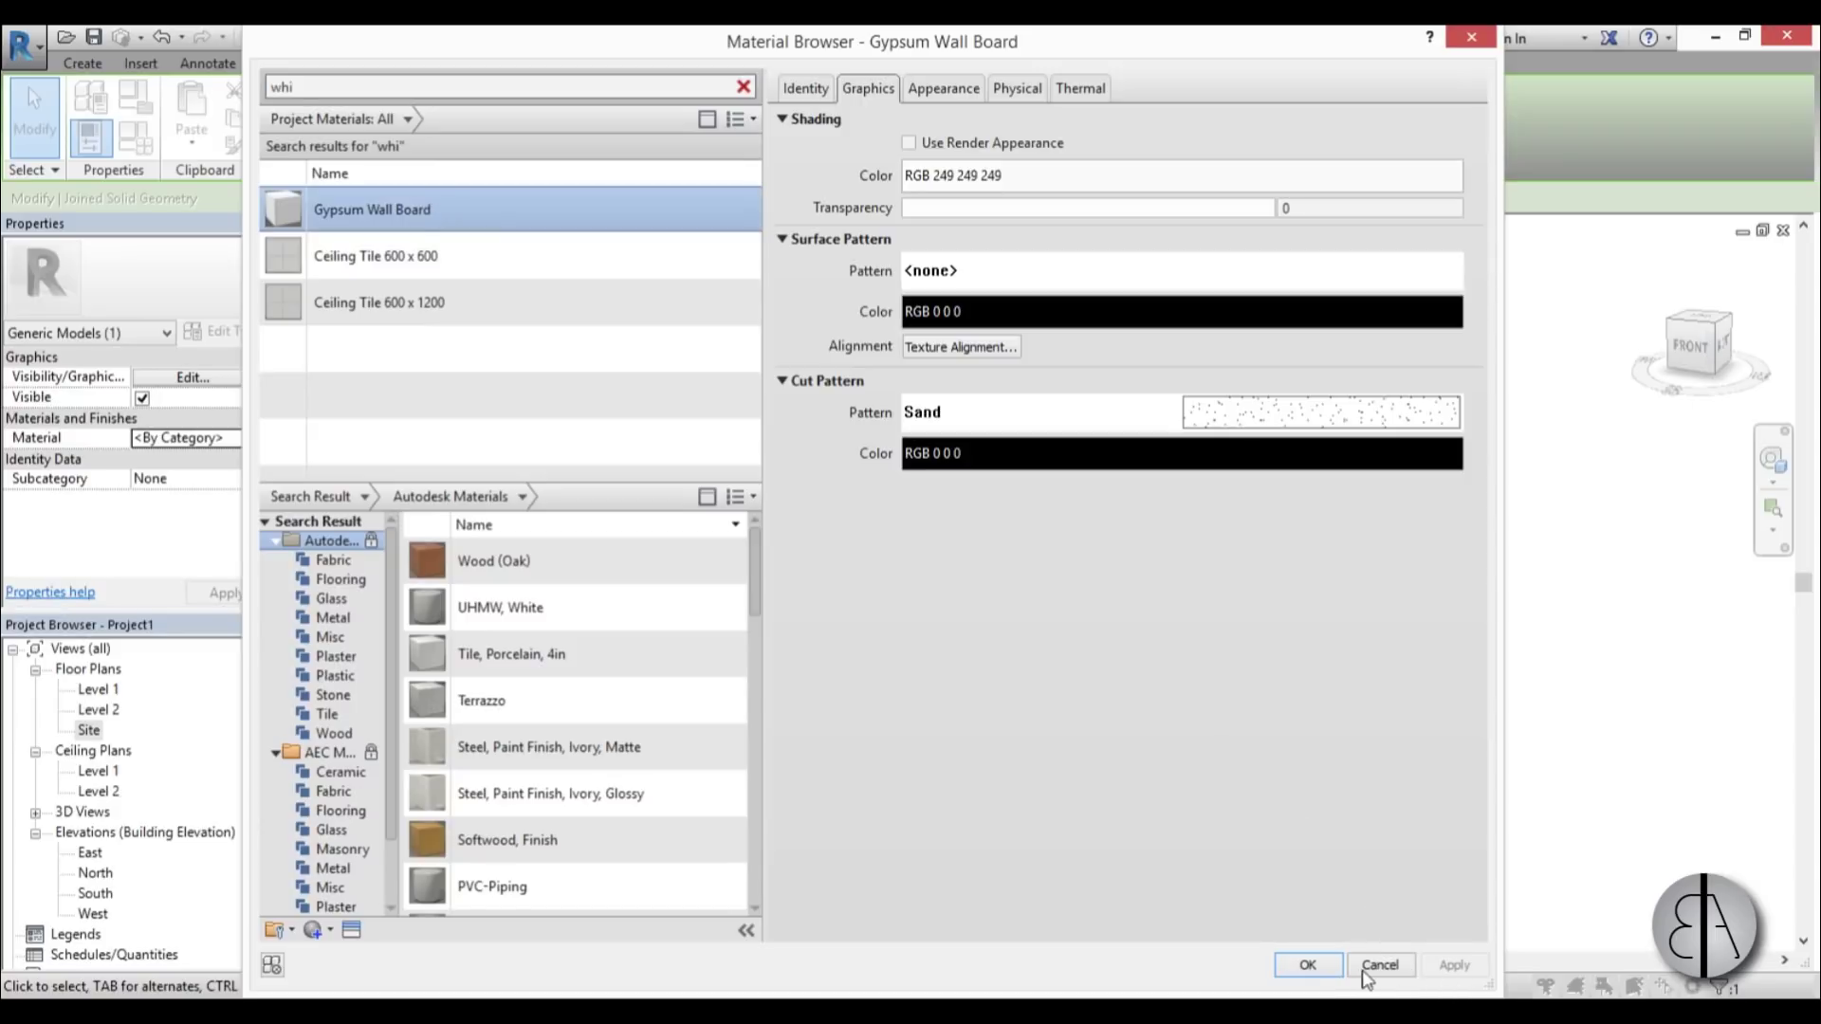
click(1318, 968)
click(828, 256)
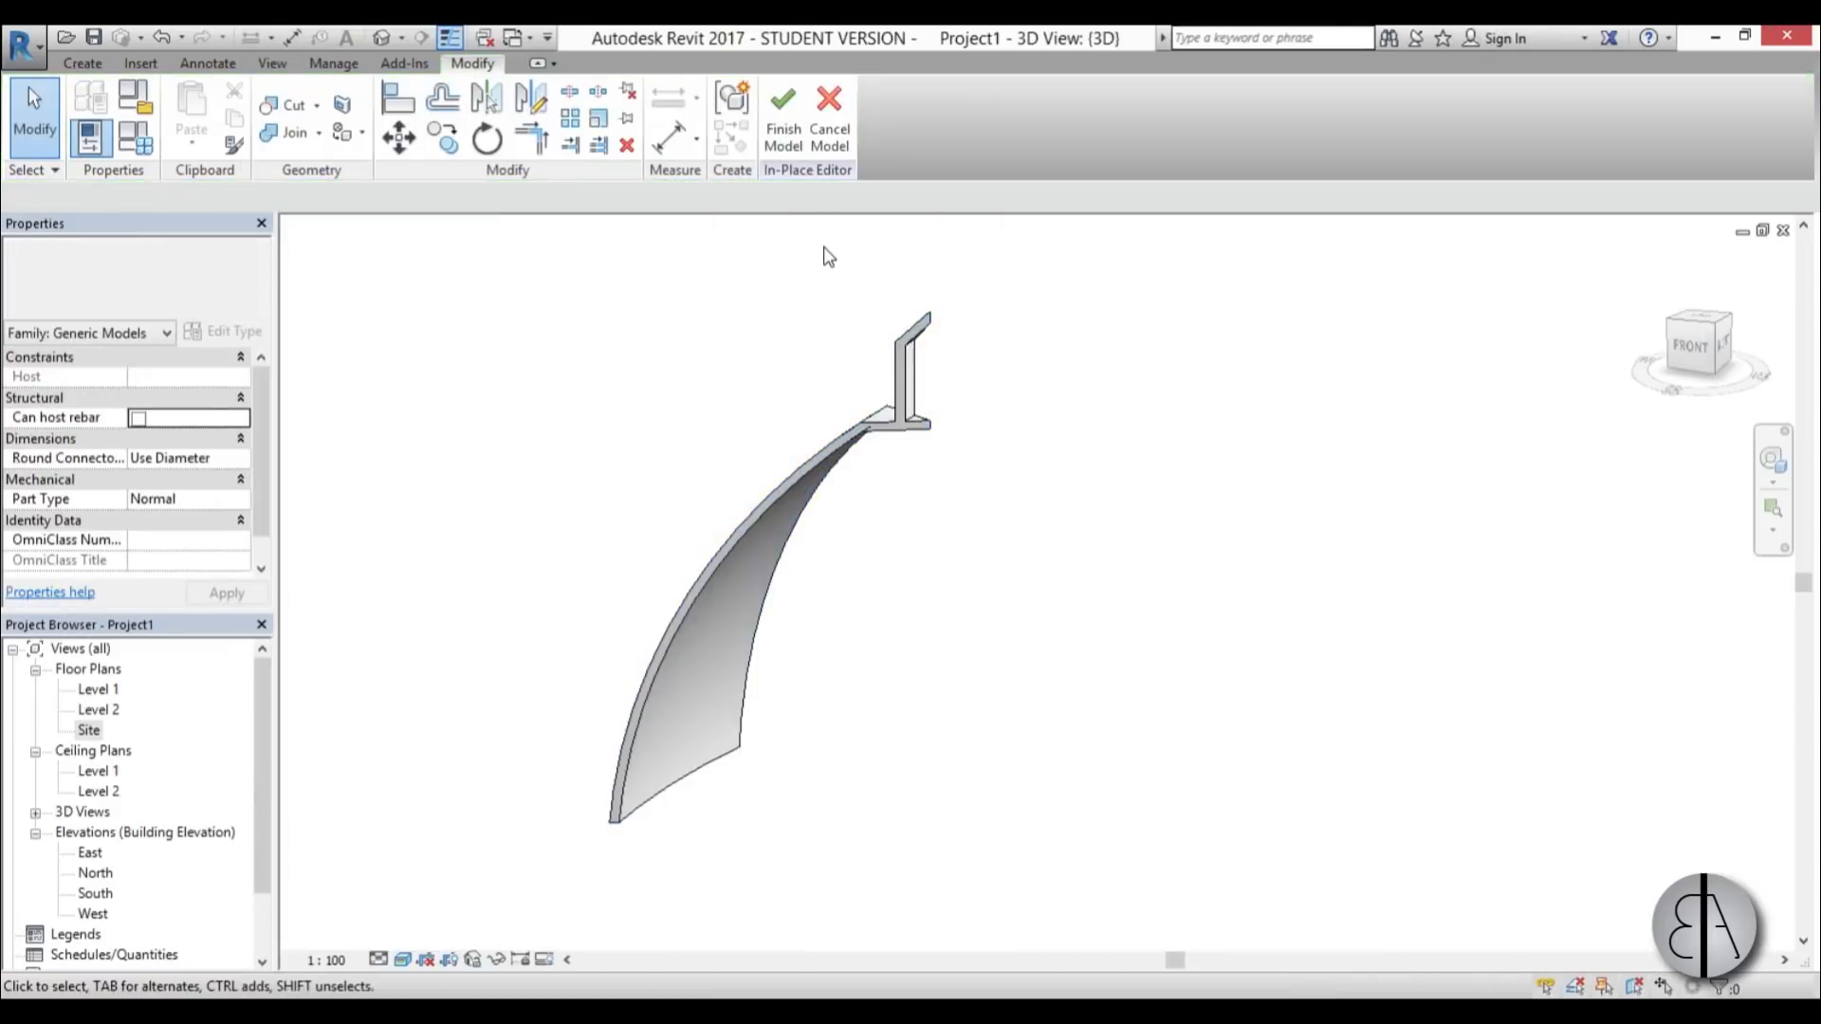
- Finish the in-place model and open the Site floor plan
scroll(653, 593, down, 3)
shift+middle_drag(817, 565, 882, 585)
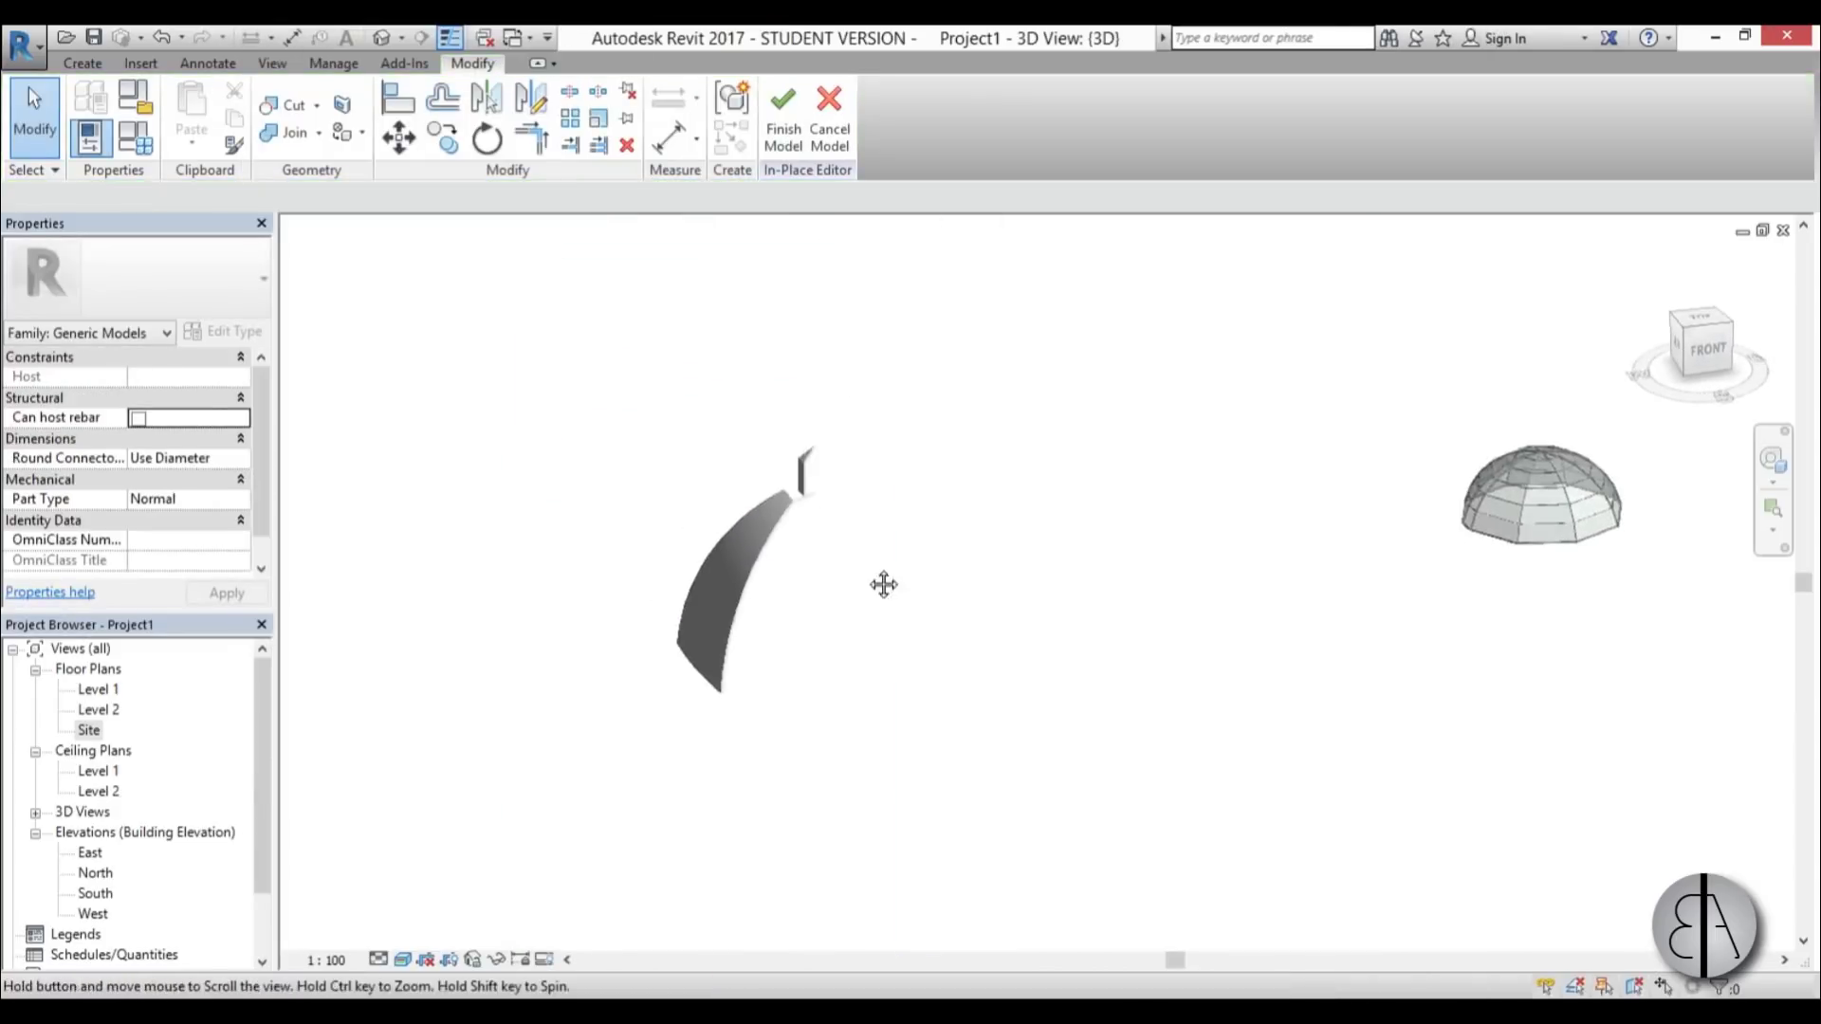
click(789, 147)
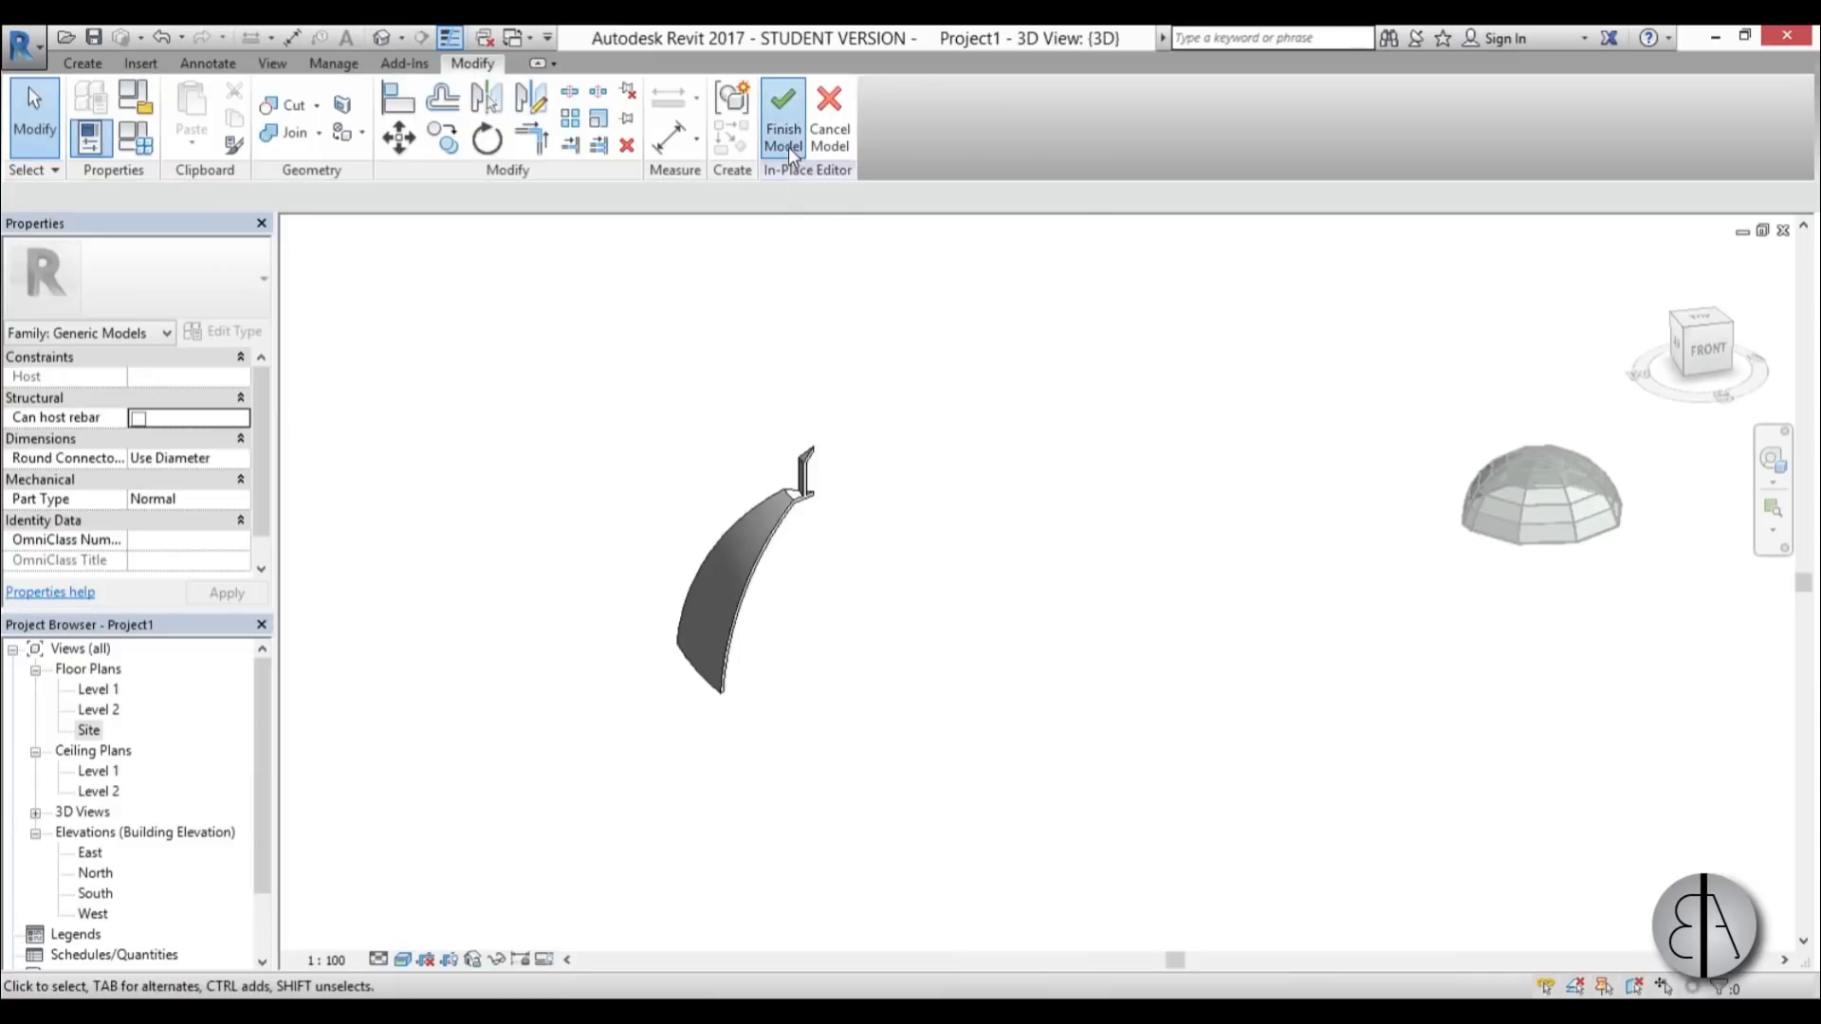
click(736, 634)
double_click(89, 729)
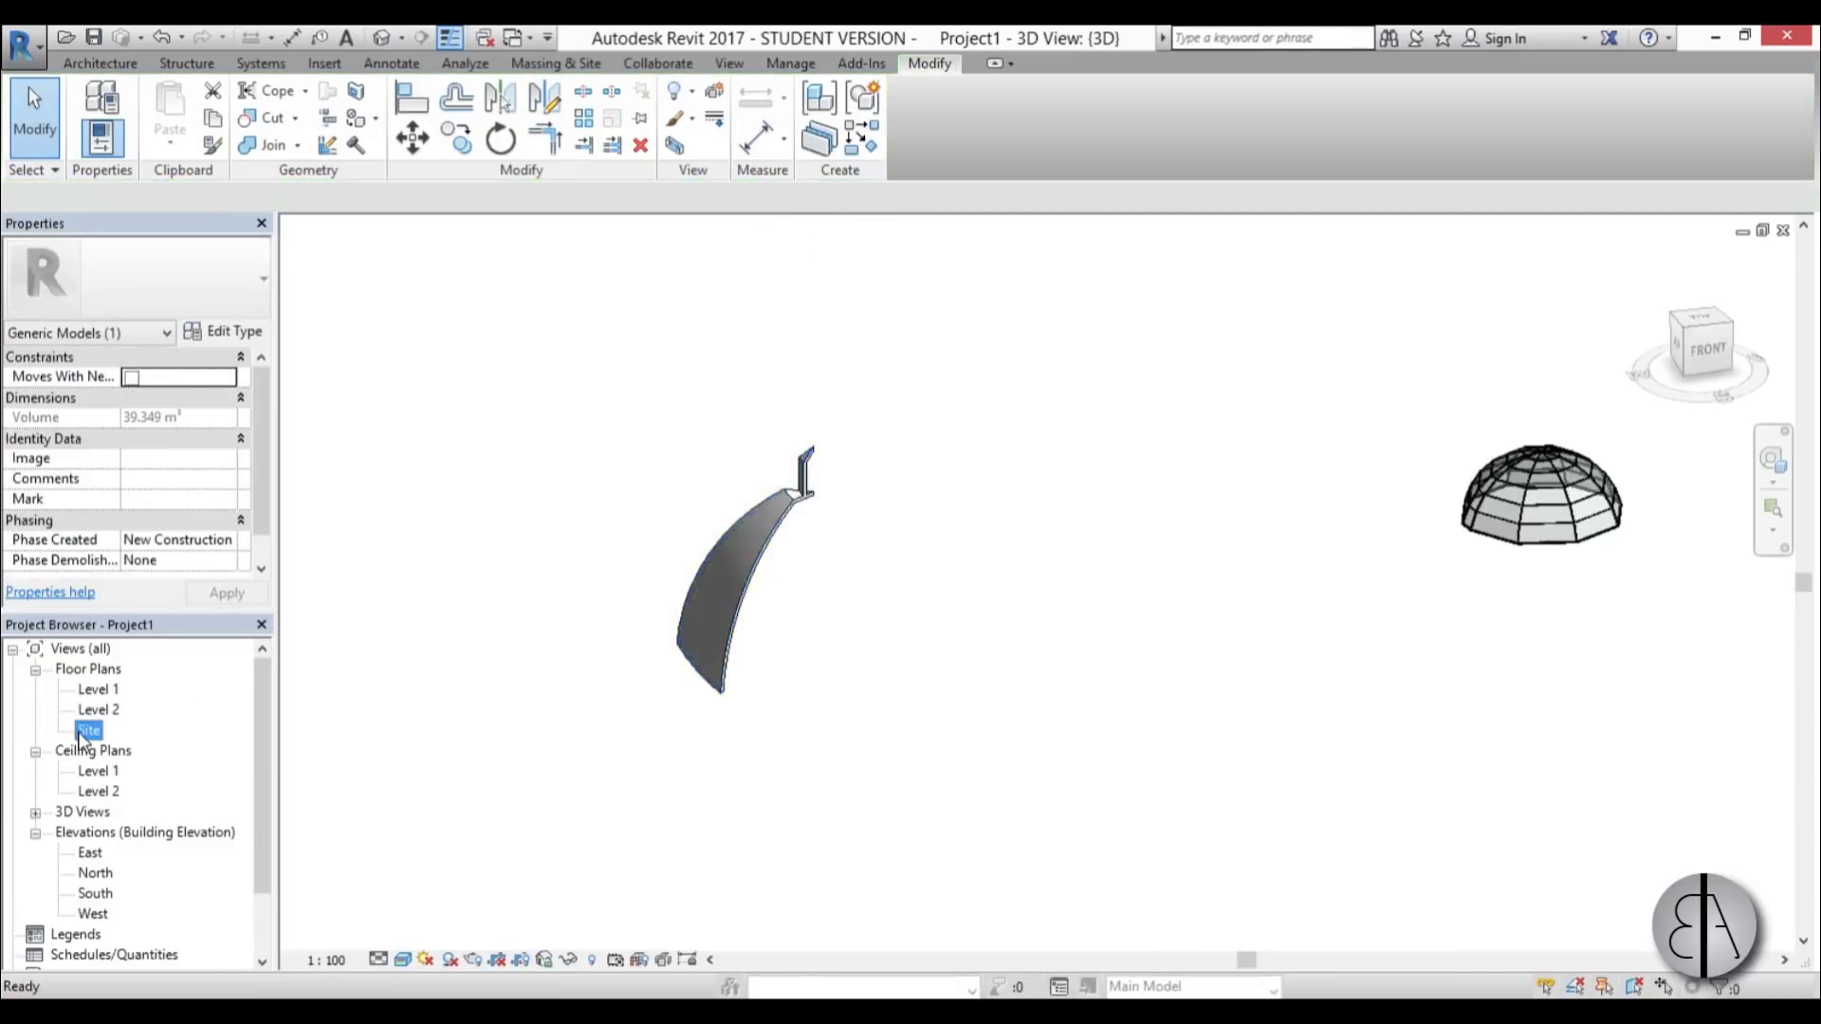
click(793, 663)
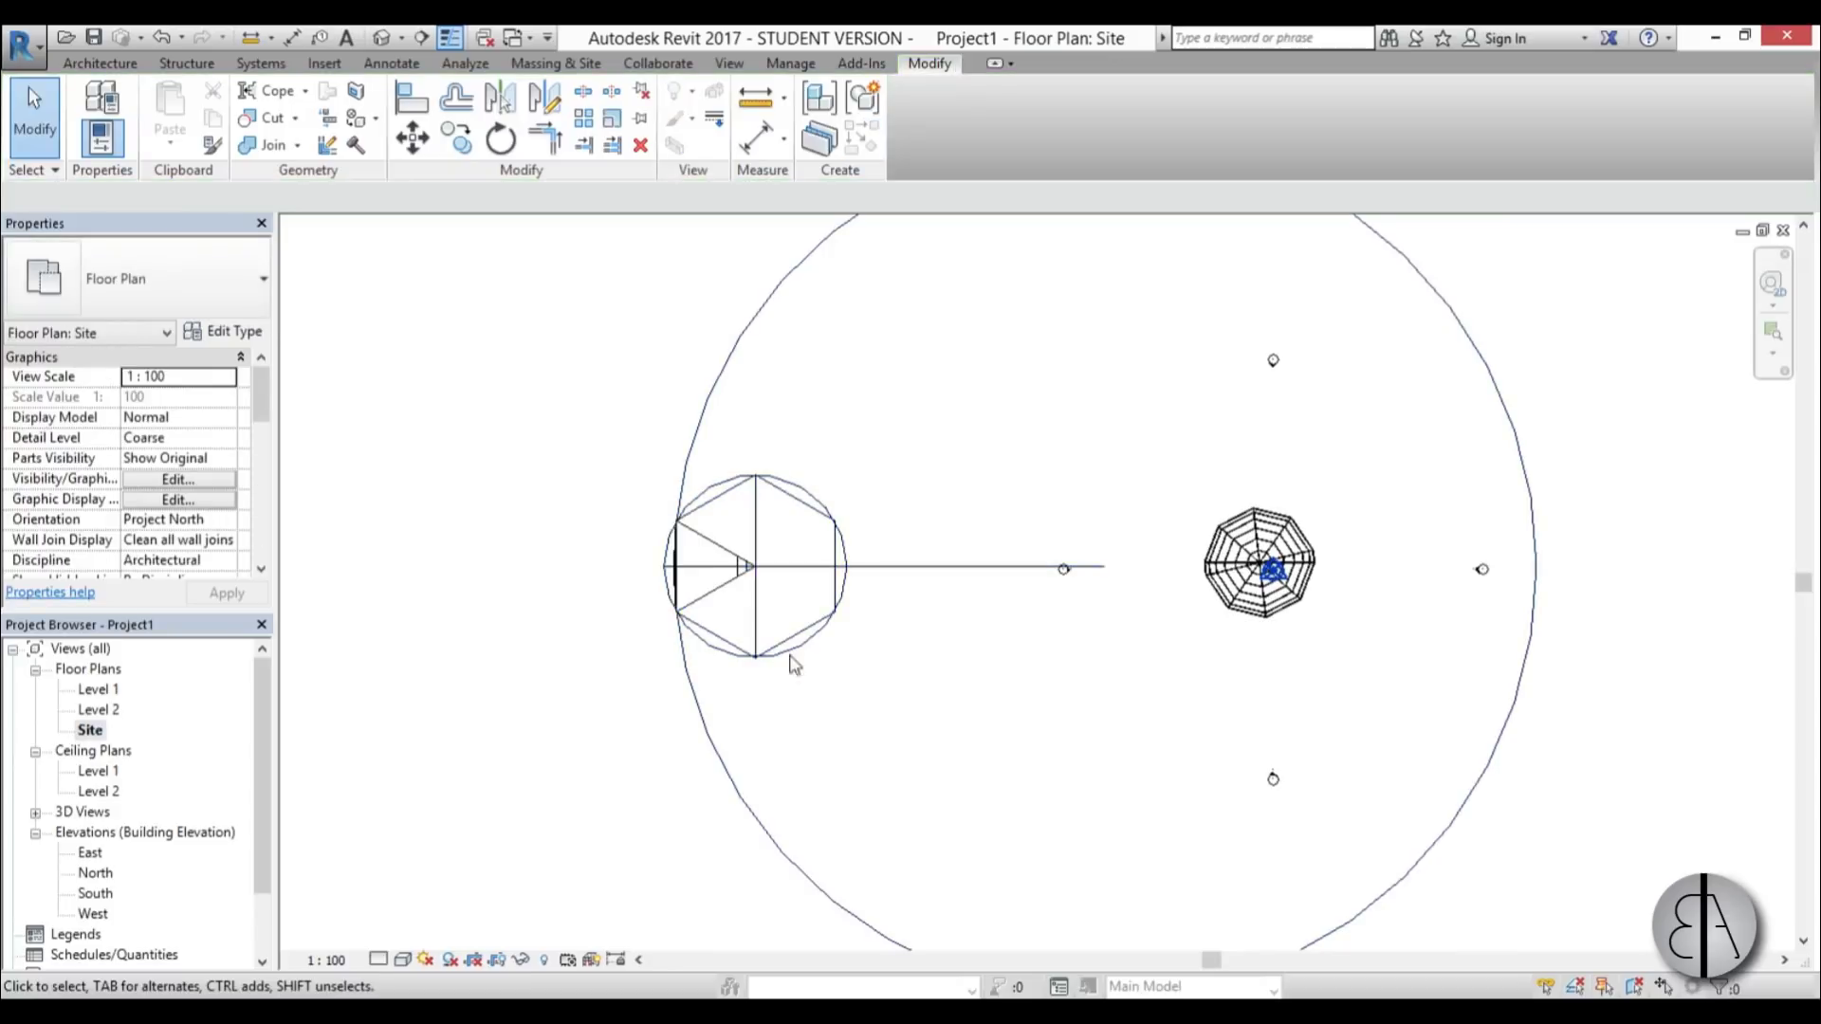
- Edit the segment in place and delete the small circle and the hexagon guide lines around it
click(739, 579)
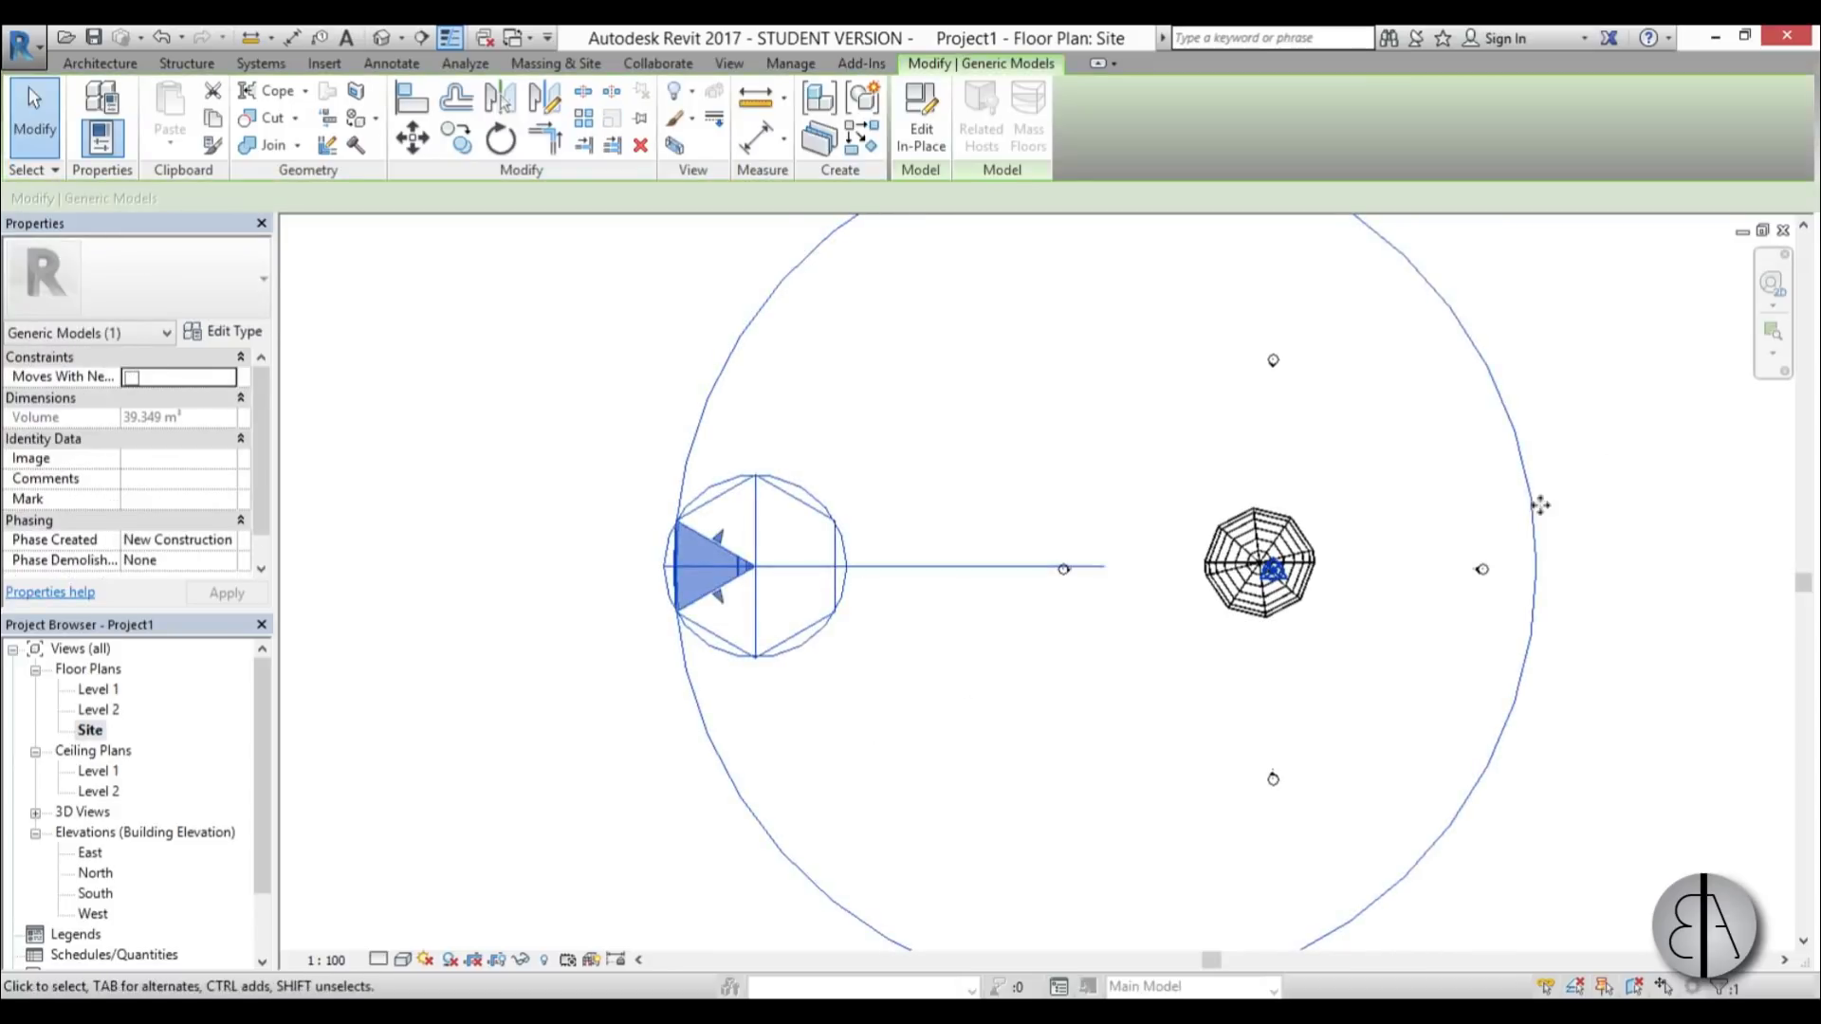
click(941, 156)
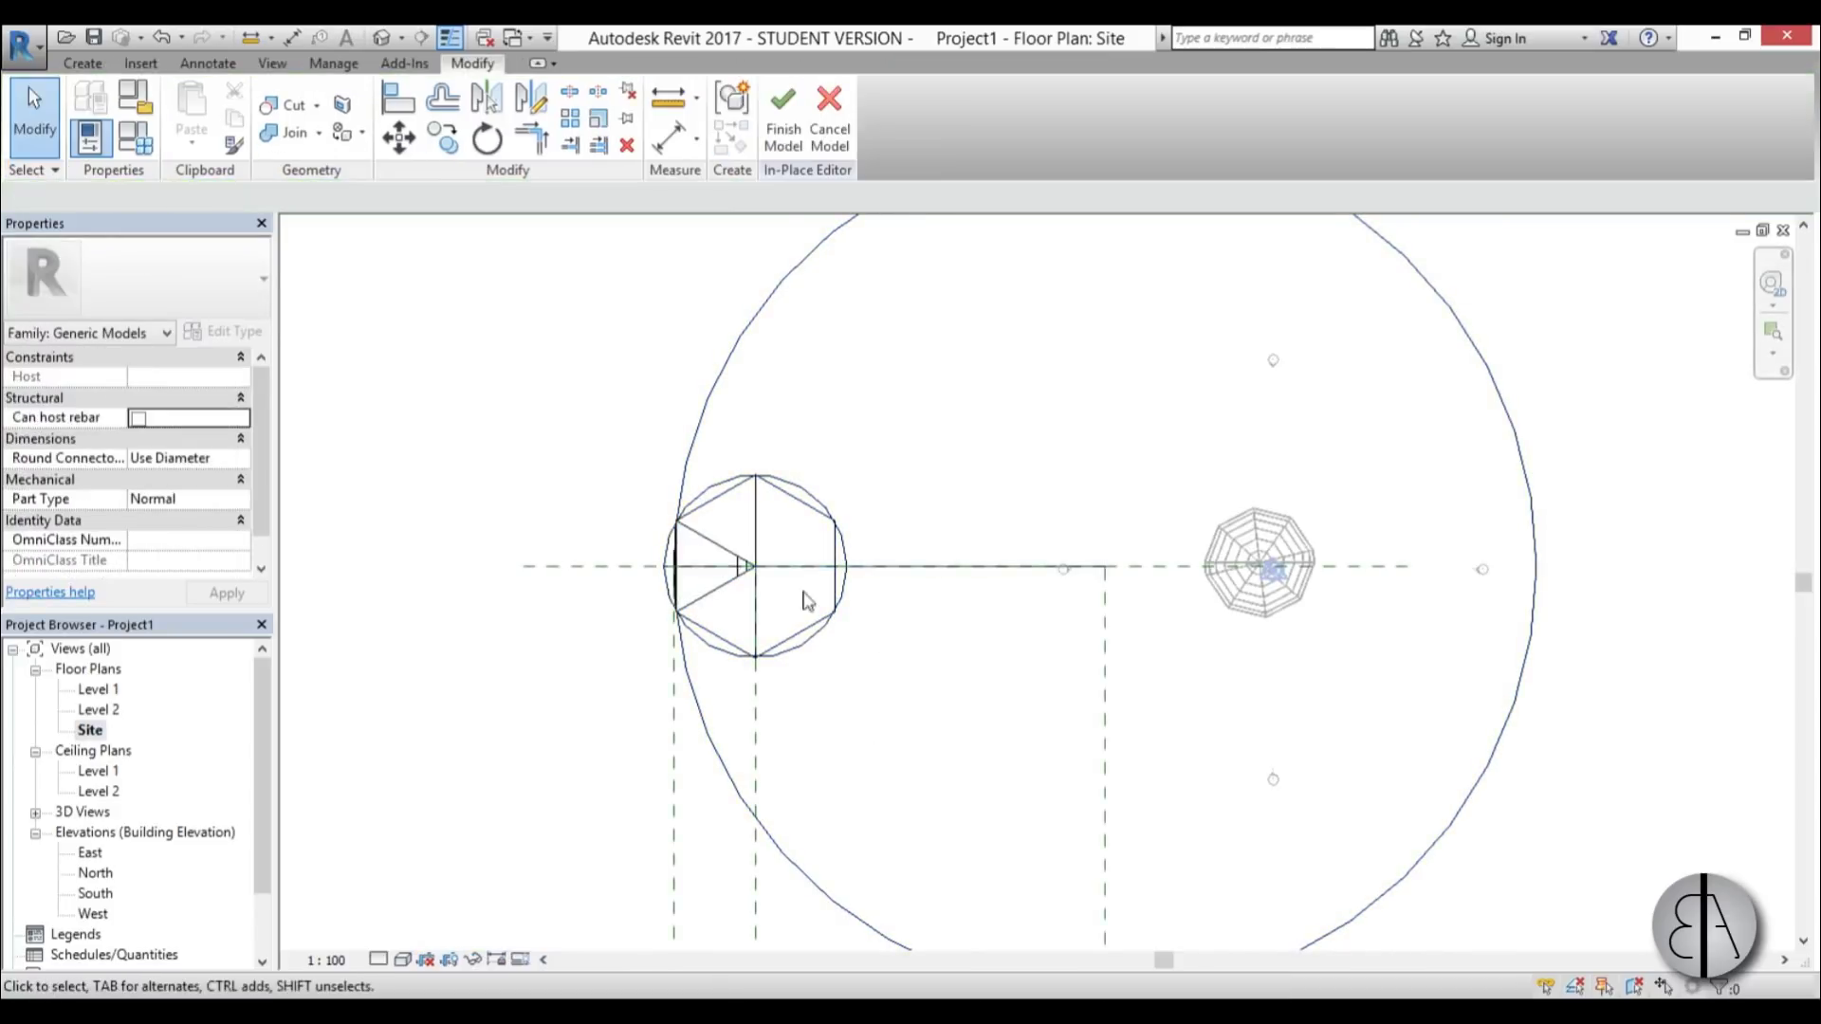
click(850, 651)
click(840, 641)
click(840, 641)
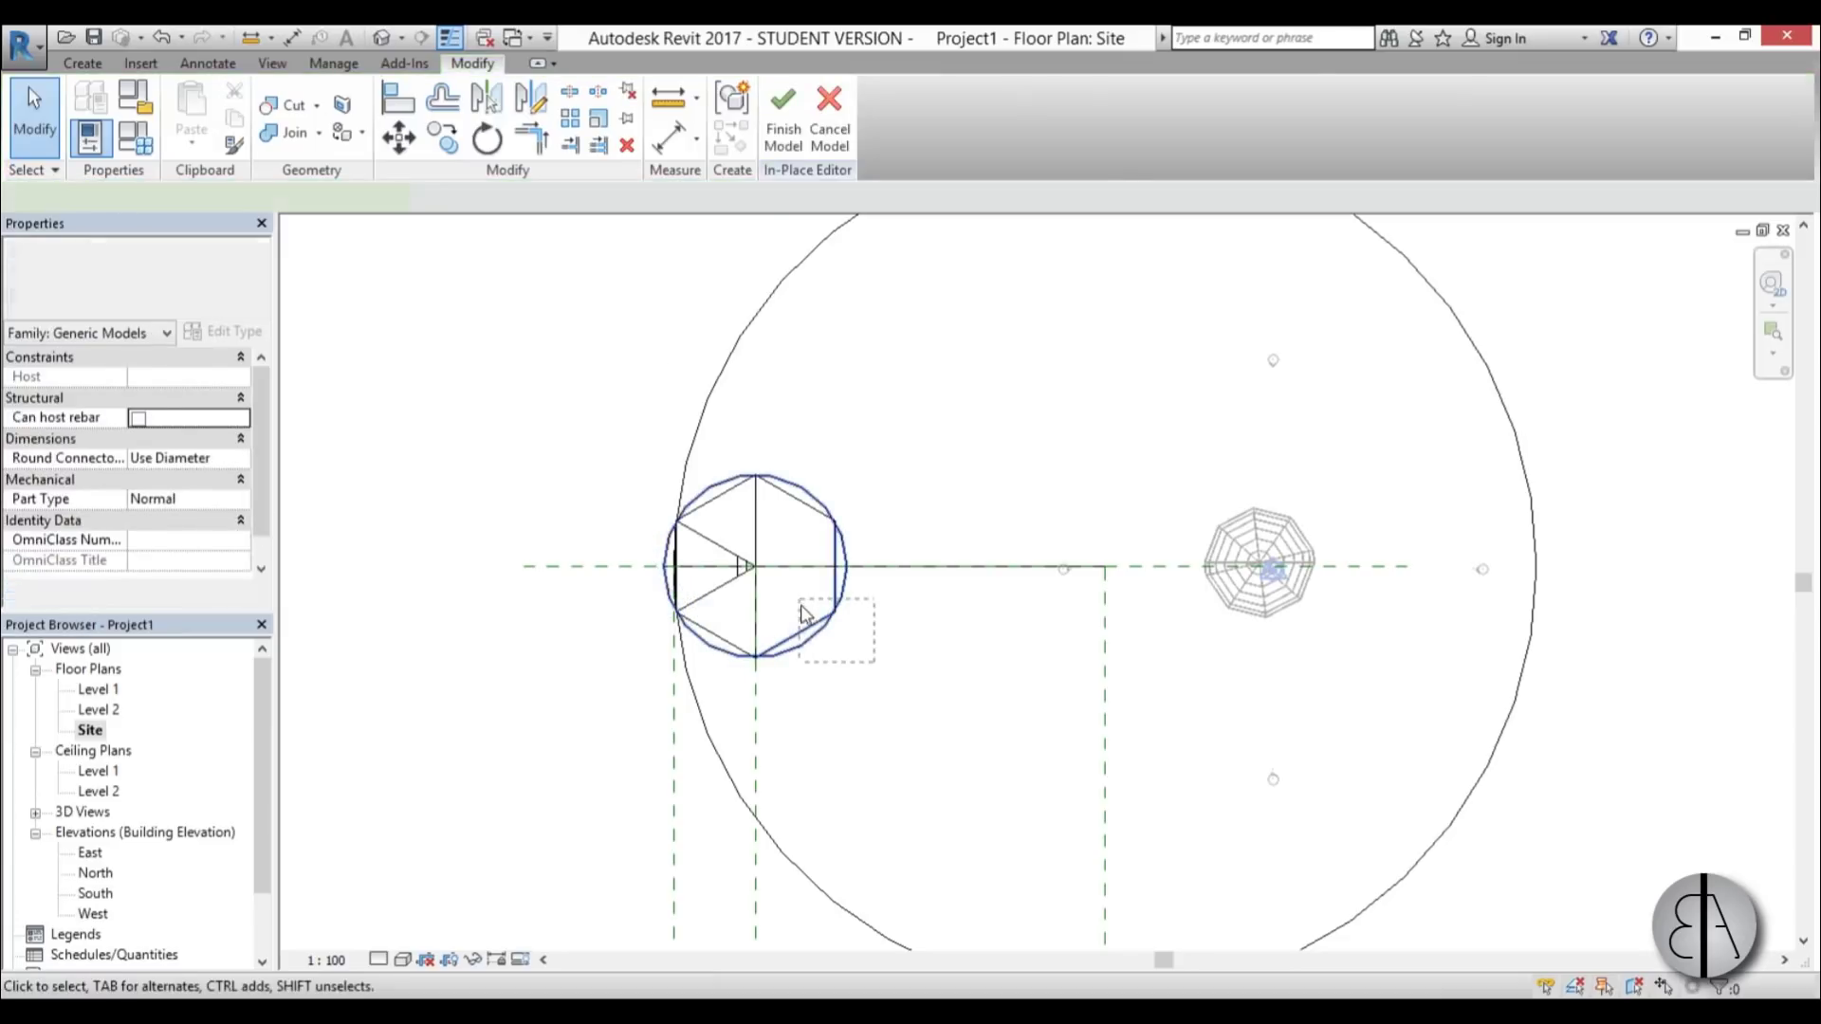
key(Delete)
click(723, 643)
key(Delete)
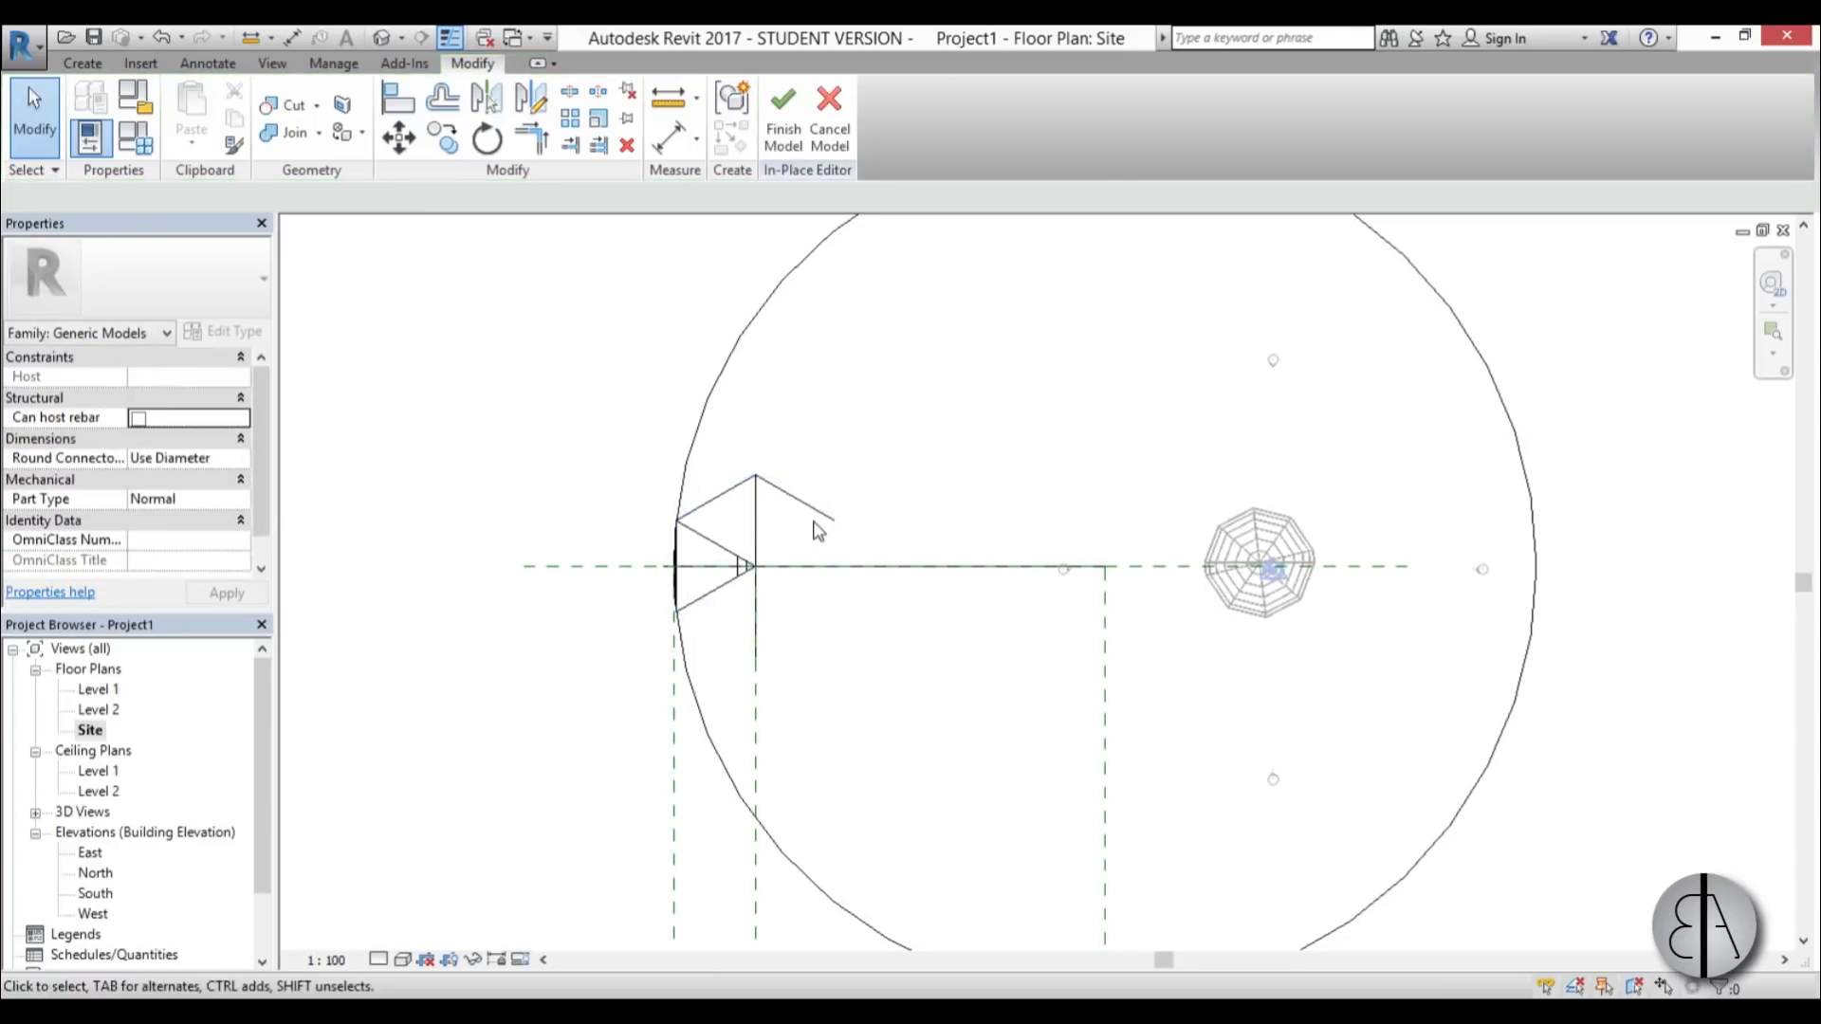
drag(804, 515, 748, 449)
- Delete the large circle and the straight guide line along the segment's outer edge, and finish the model
click(713, 419)
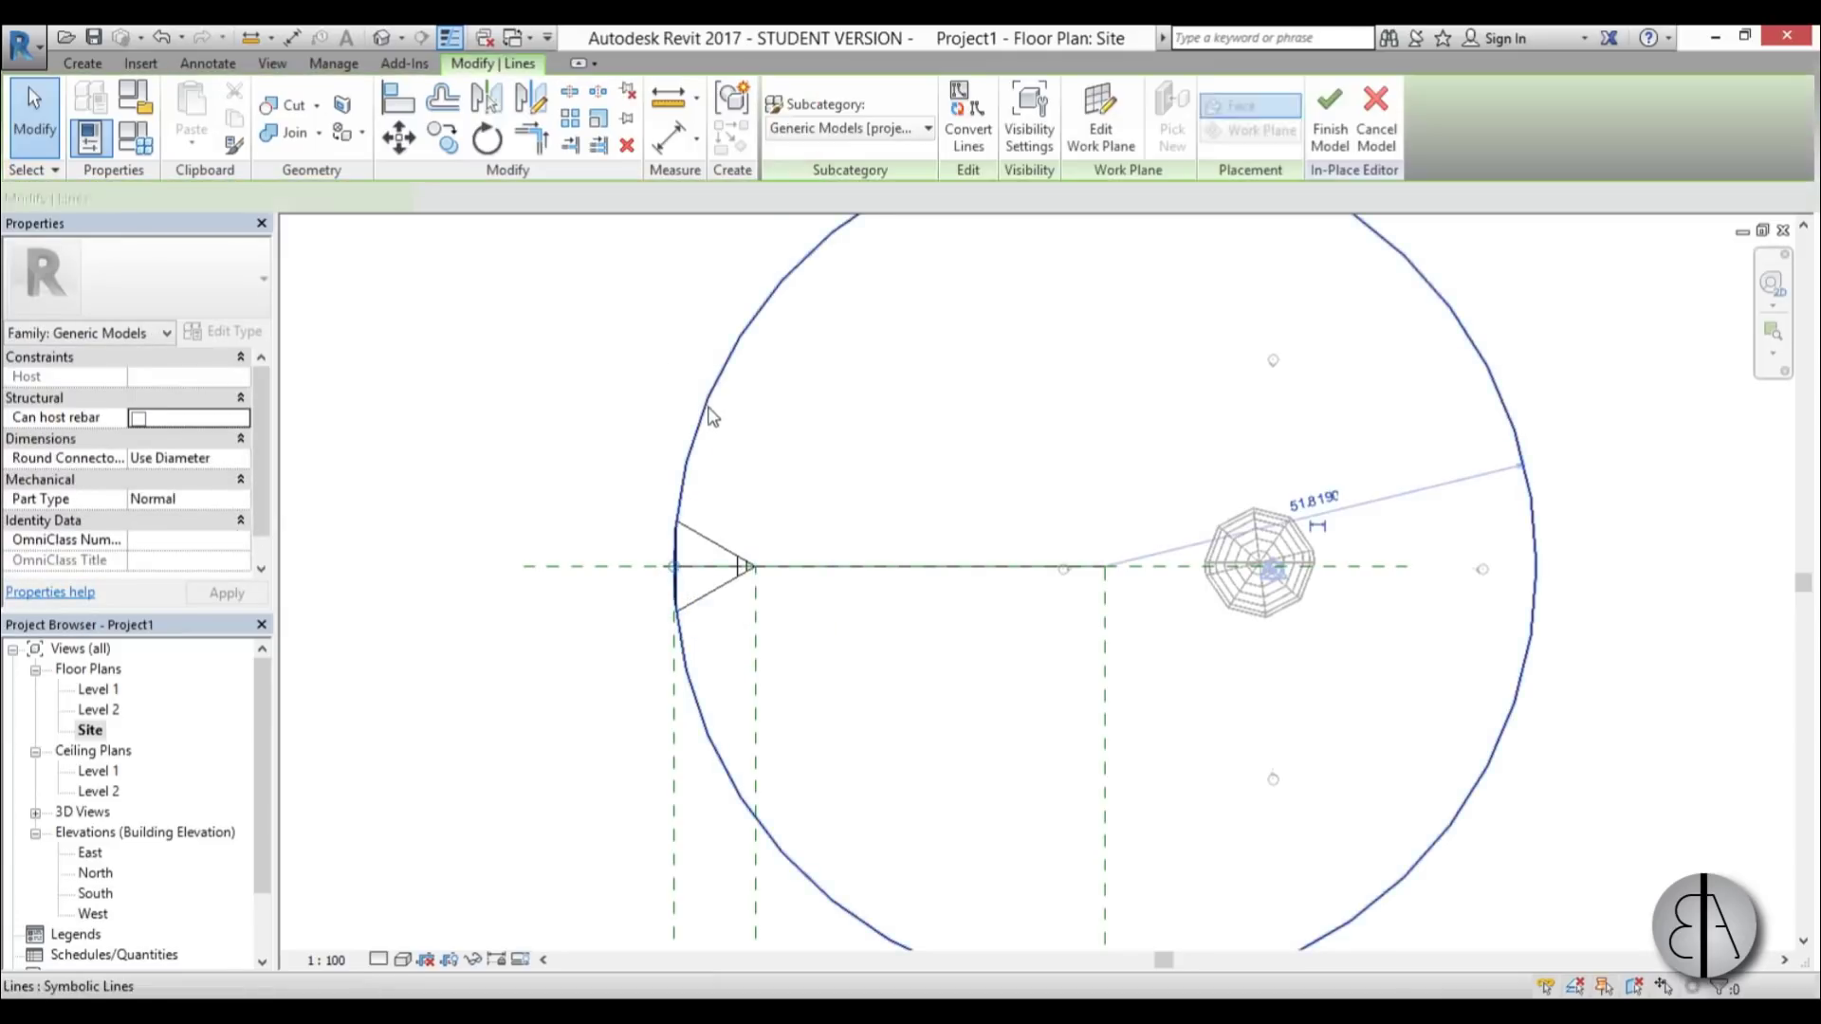
key(Delete)
scroll(677, 578, up, 6)
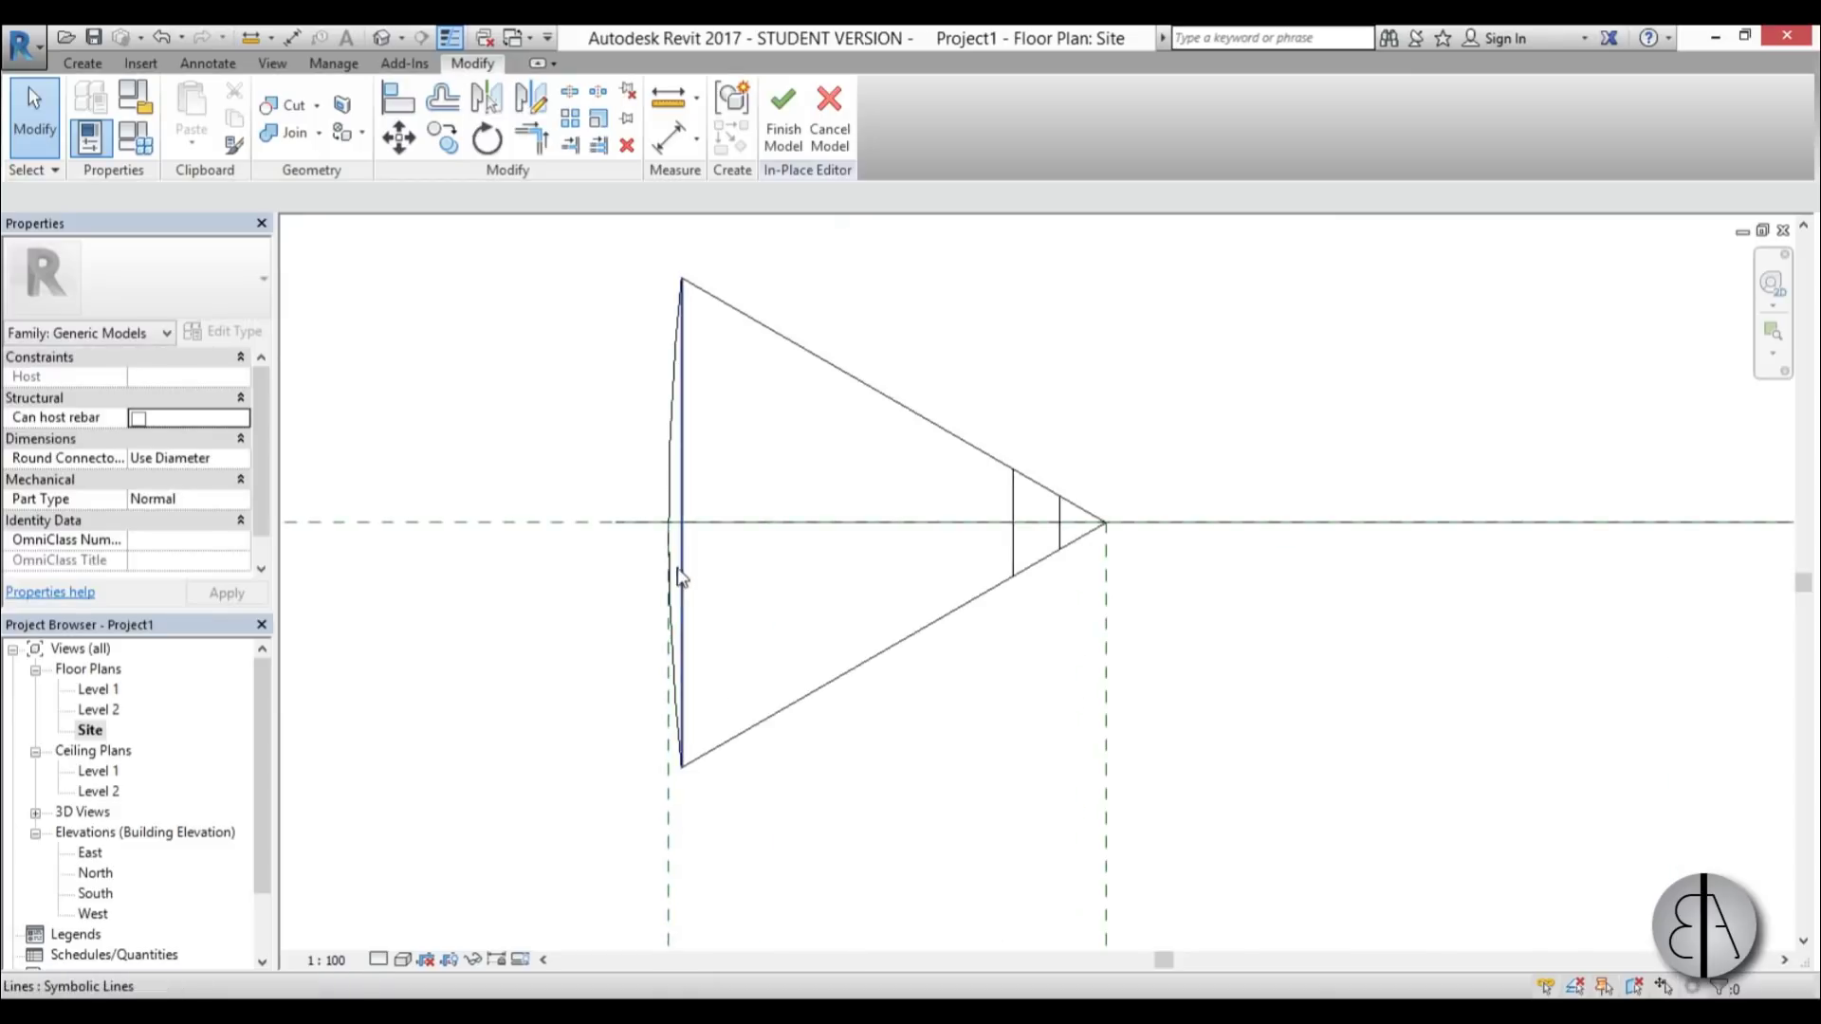
click(679, 581)
click(837, 618)
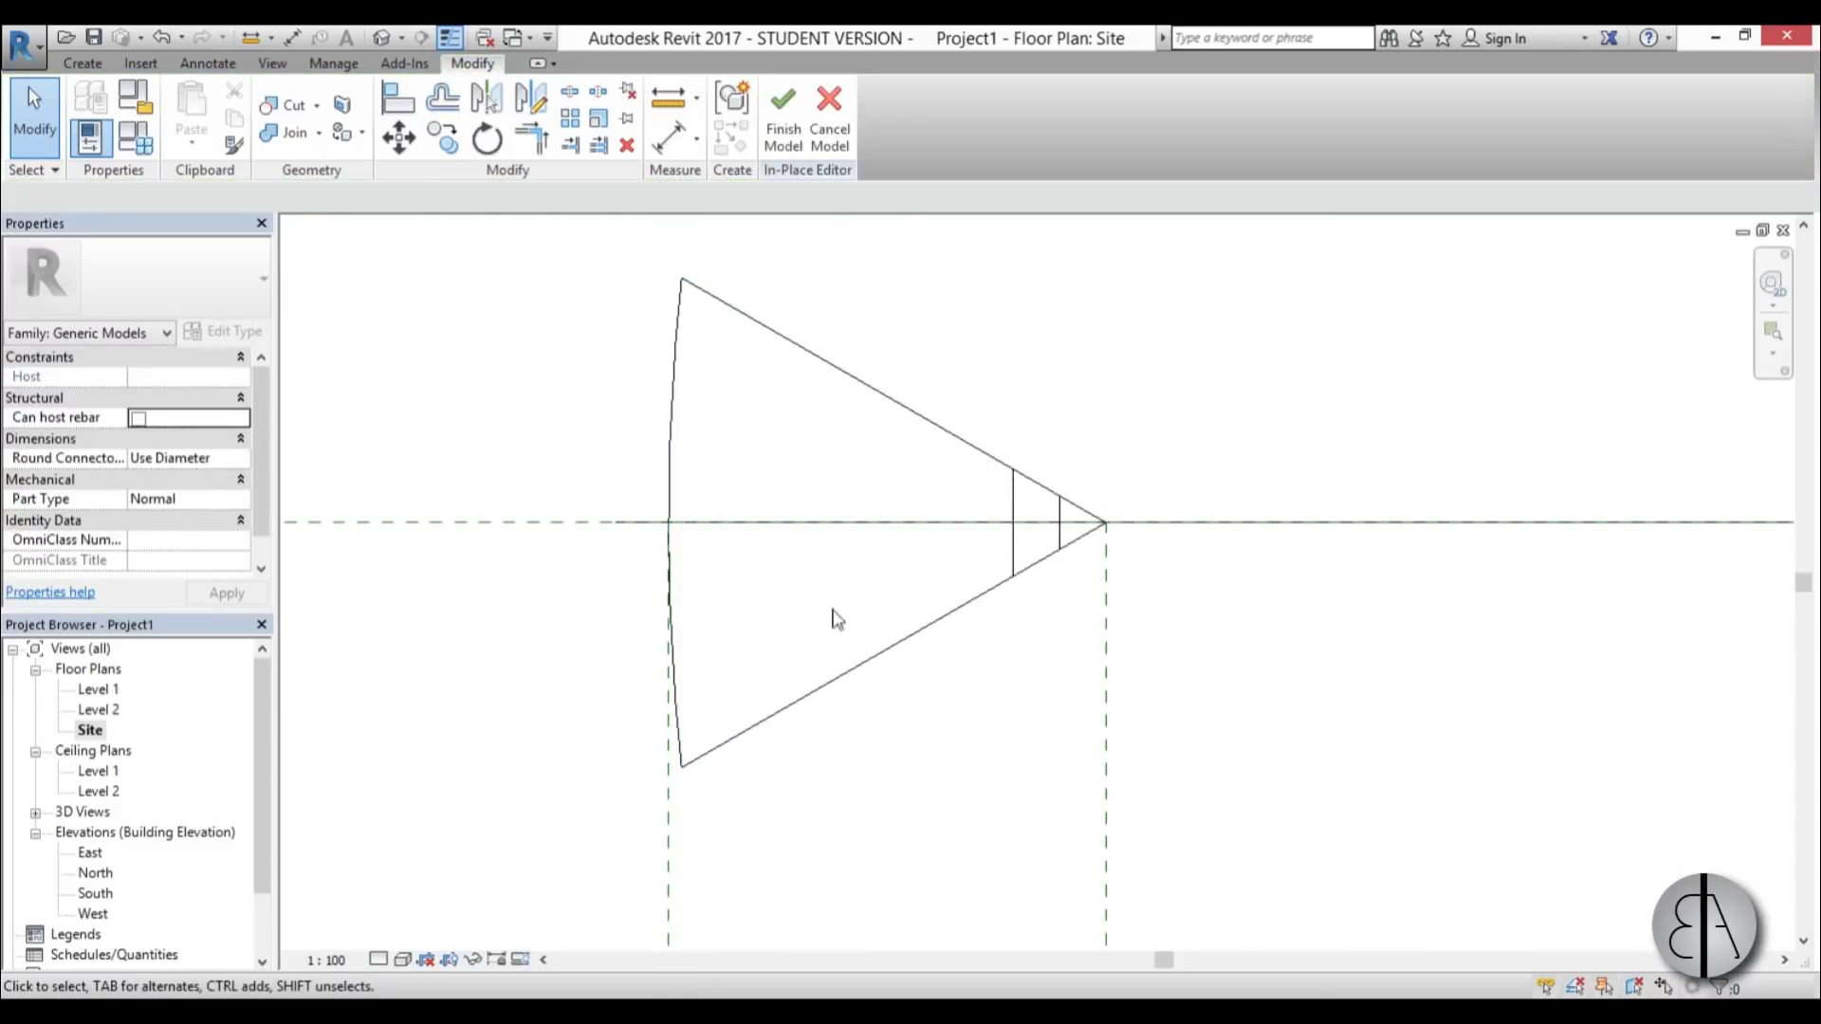
click(780, 133)
- Reopen the segment for in-place editing, delete the long horizontal guide line, and finish the model
scroll(639, 557, down, 3)
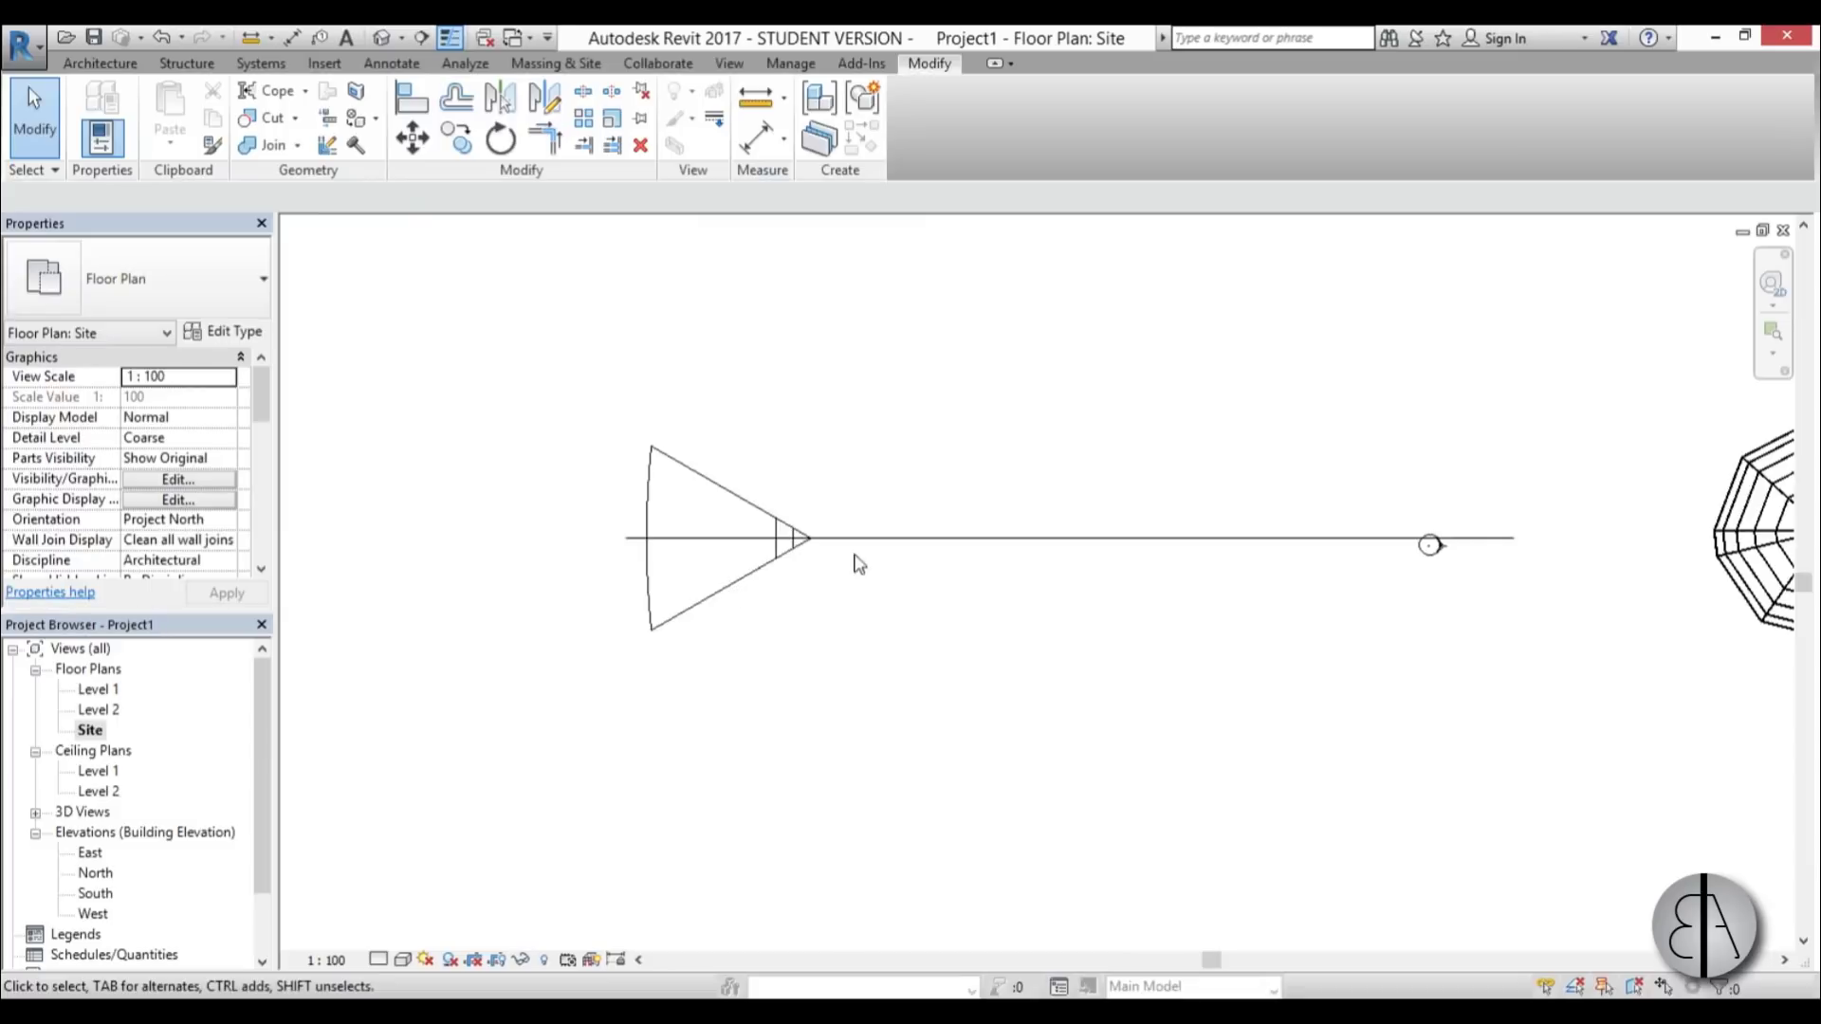
click(903, 133)
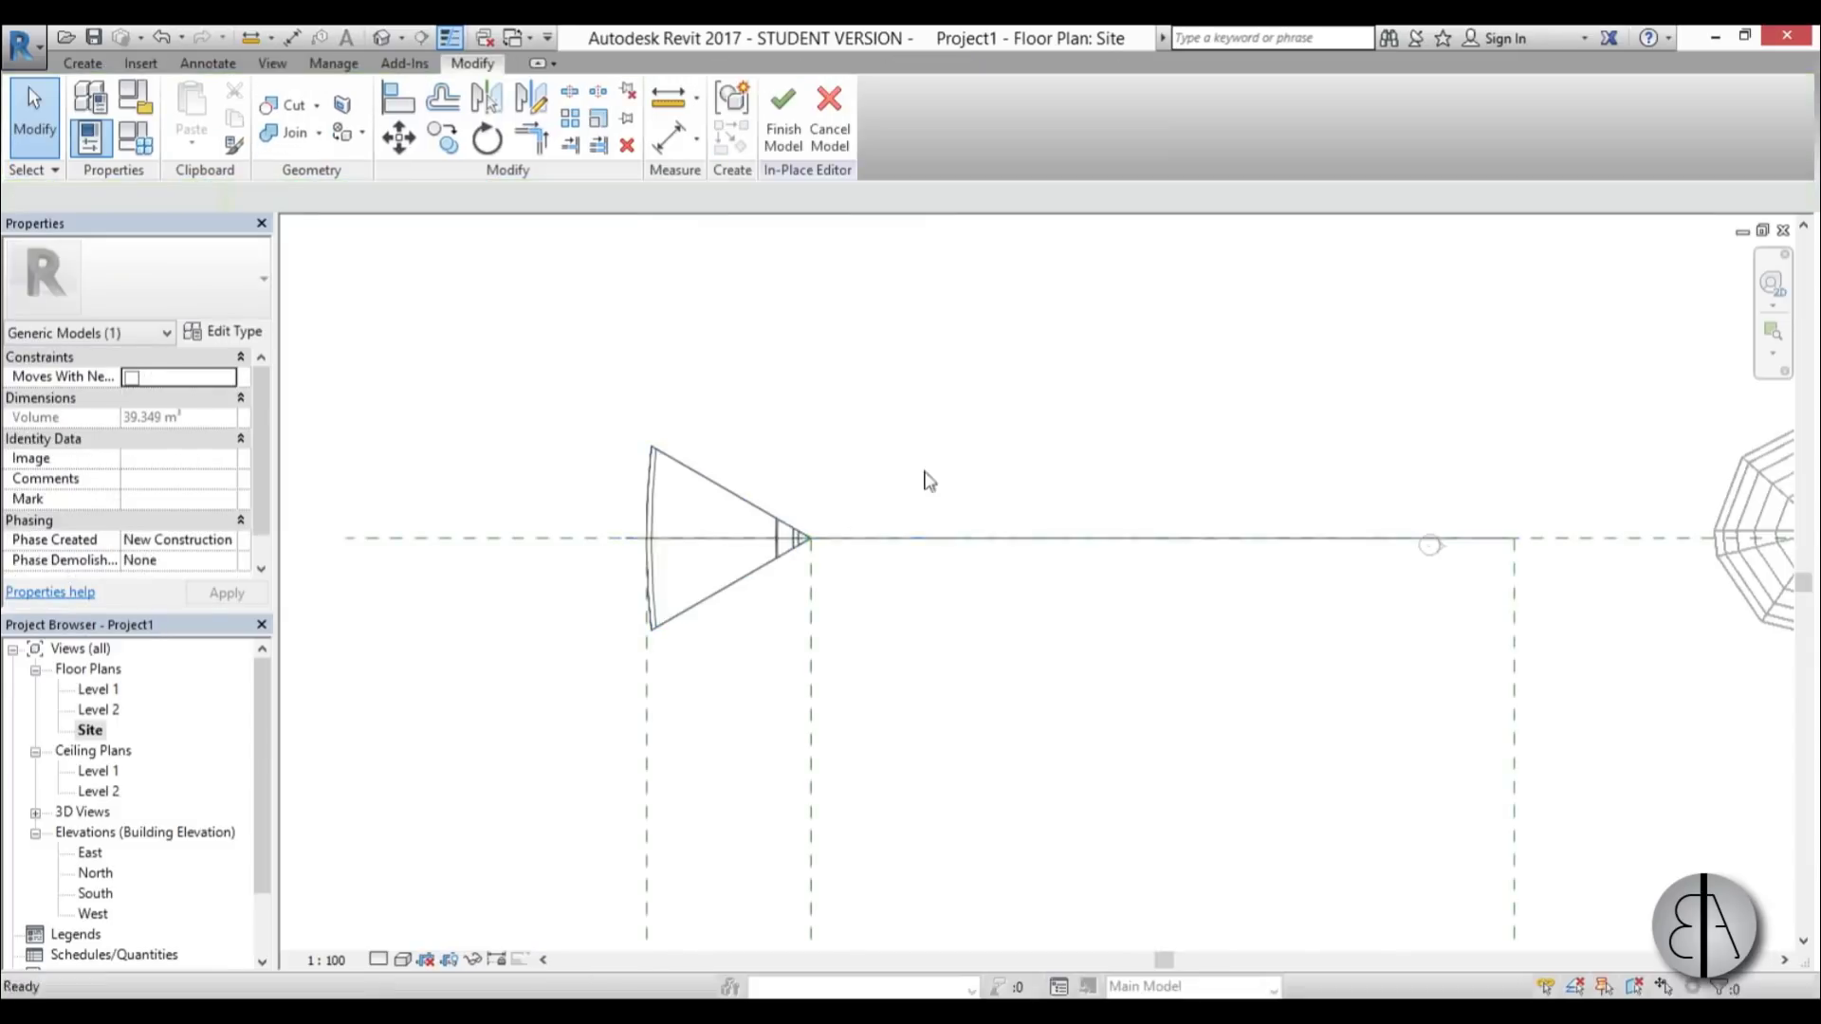
click(914, 541)
click(911, 630)
click(784, 118)
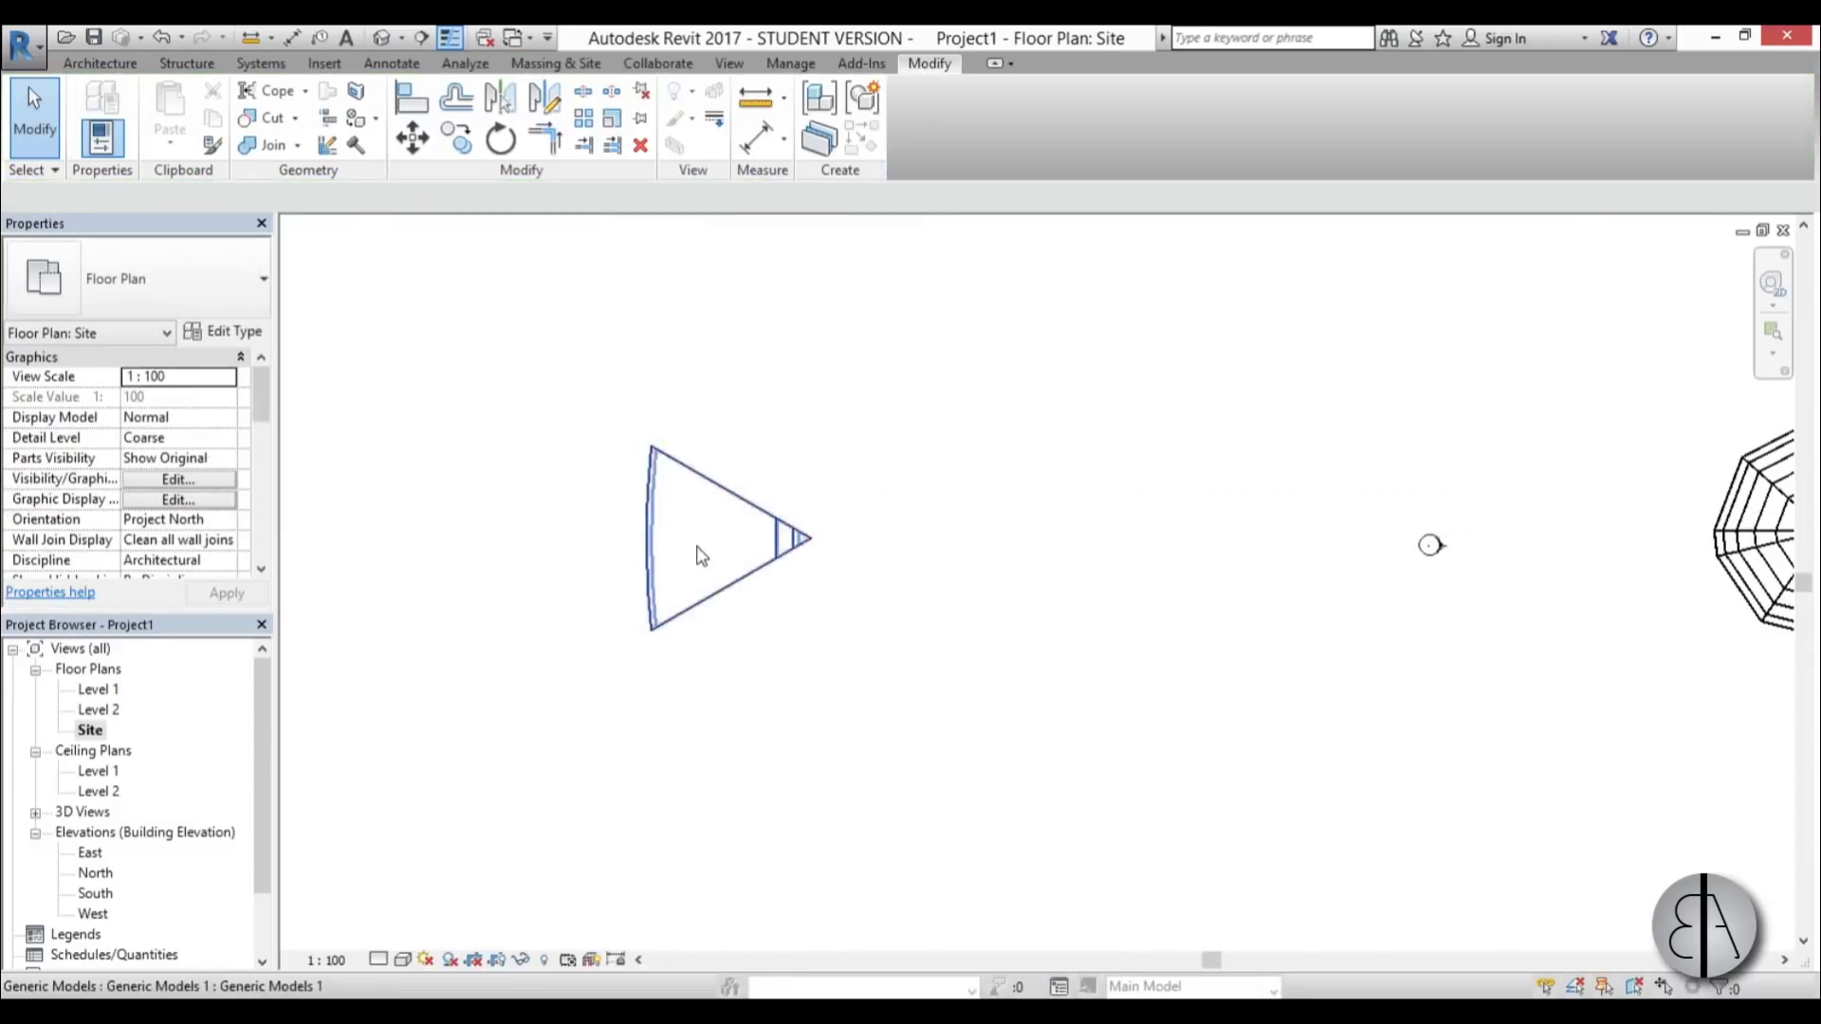
scroll(669, 533, down, 3)
click(670, 533)
scroll(683, 540, up, 3)
click(936, 623)
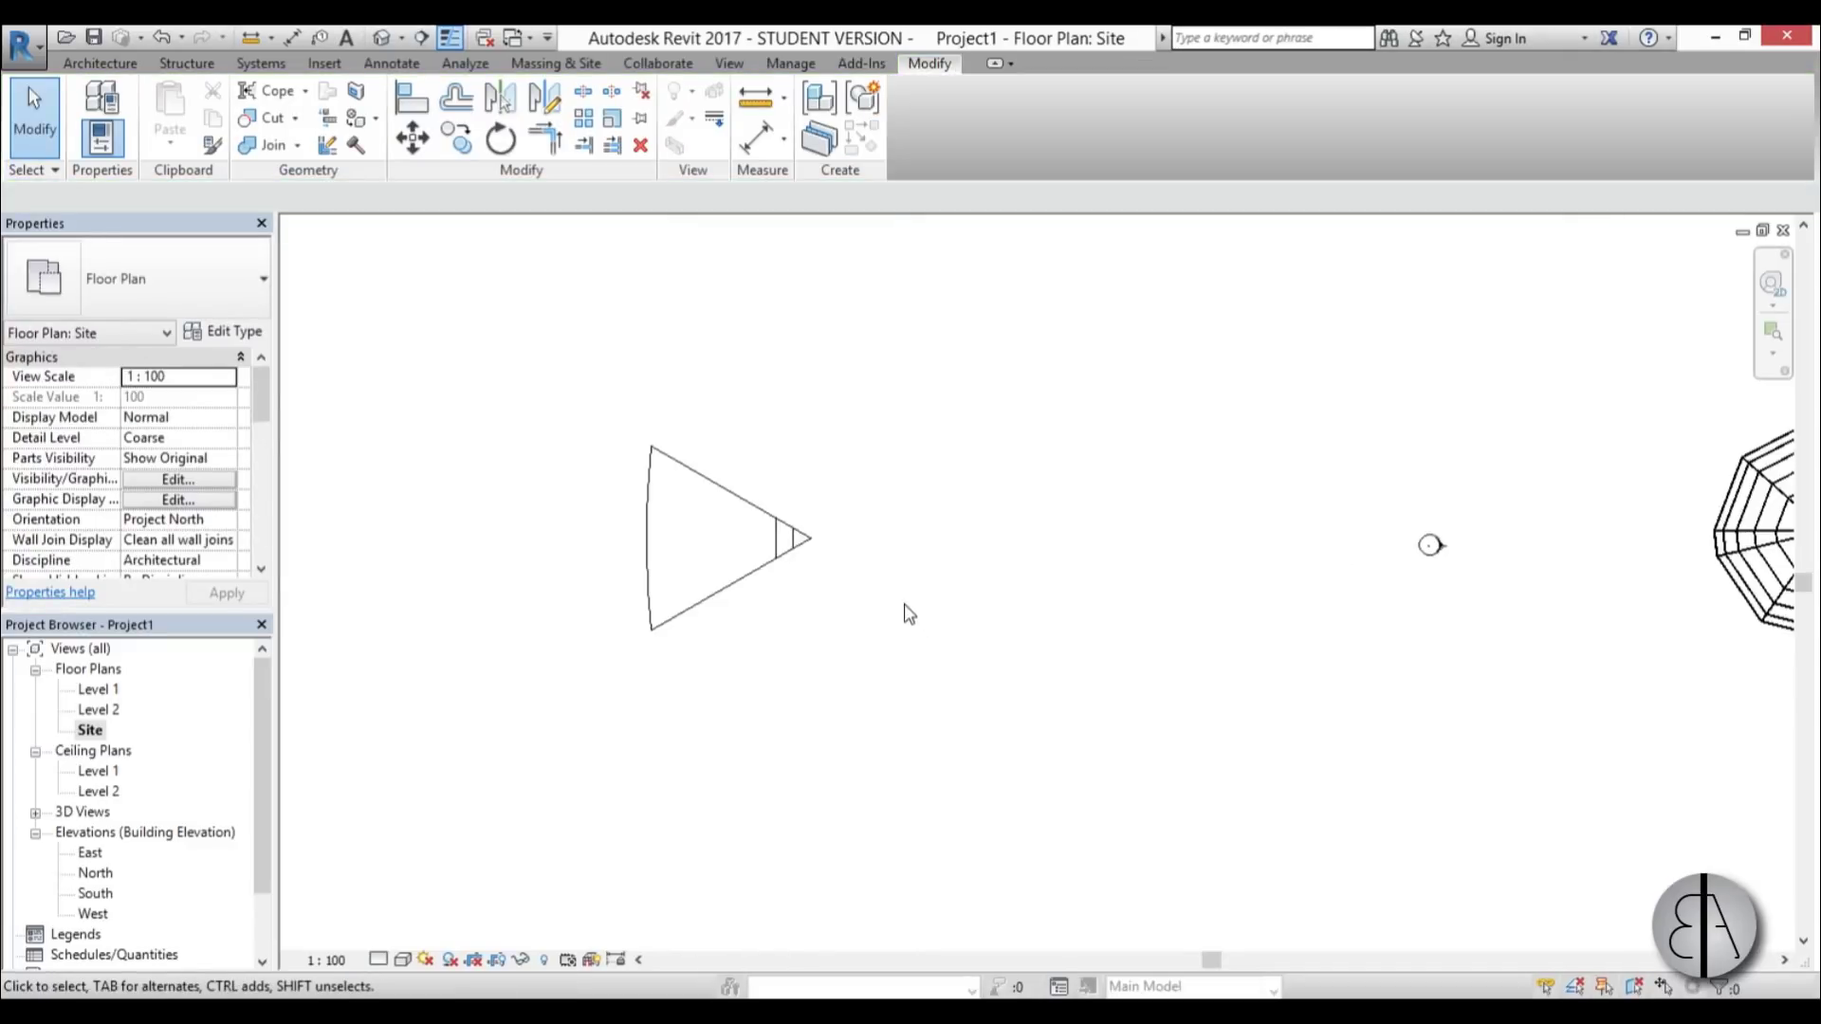
- Rotate a copy of the dome segment by 60° about its inner tip
click(764, 593)
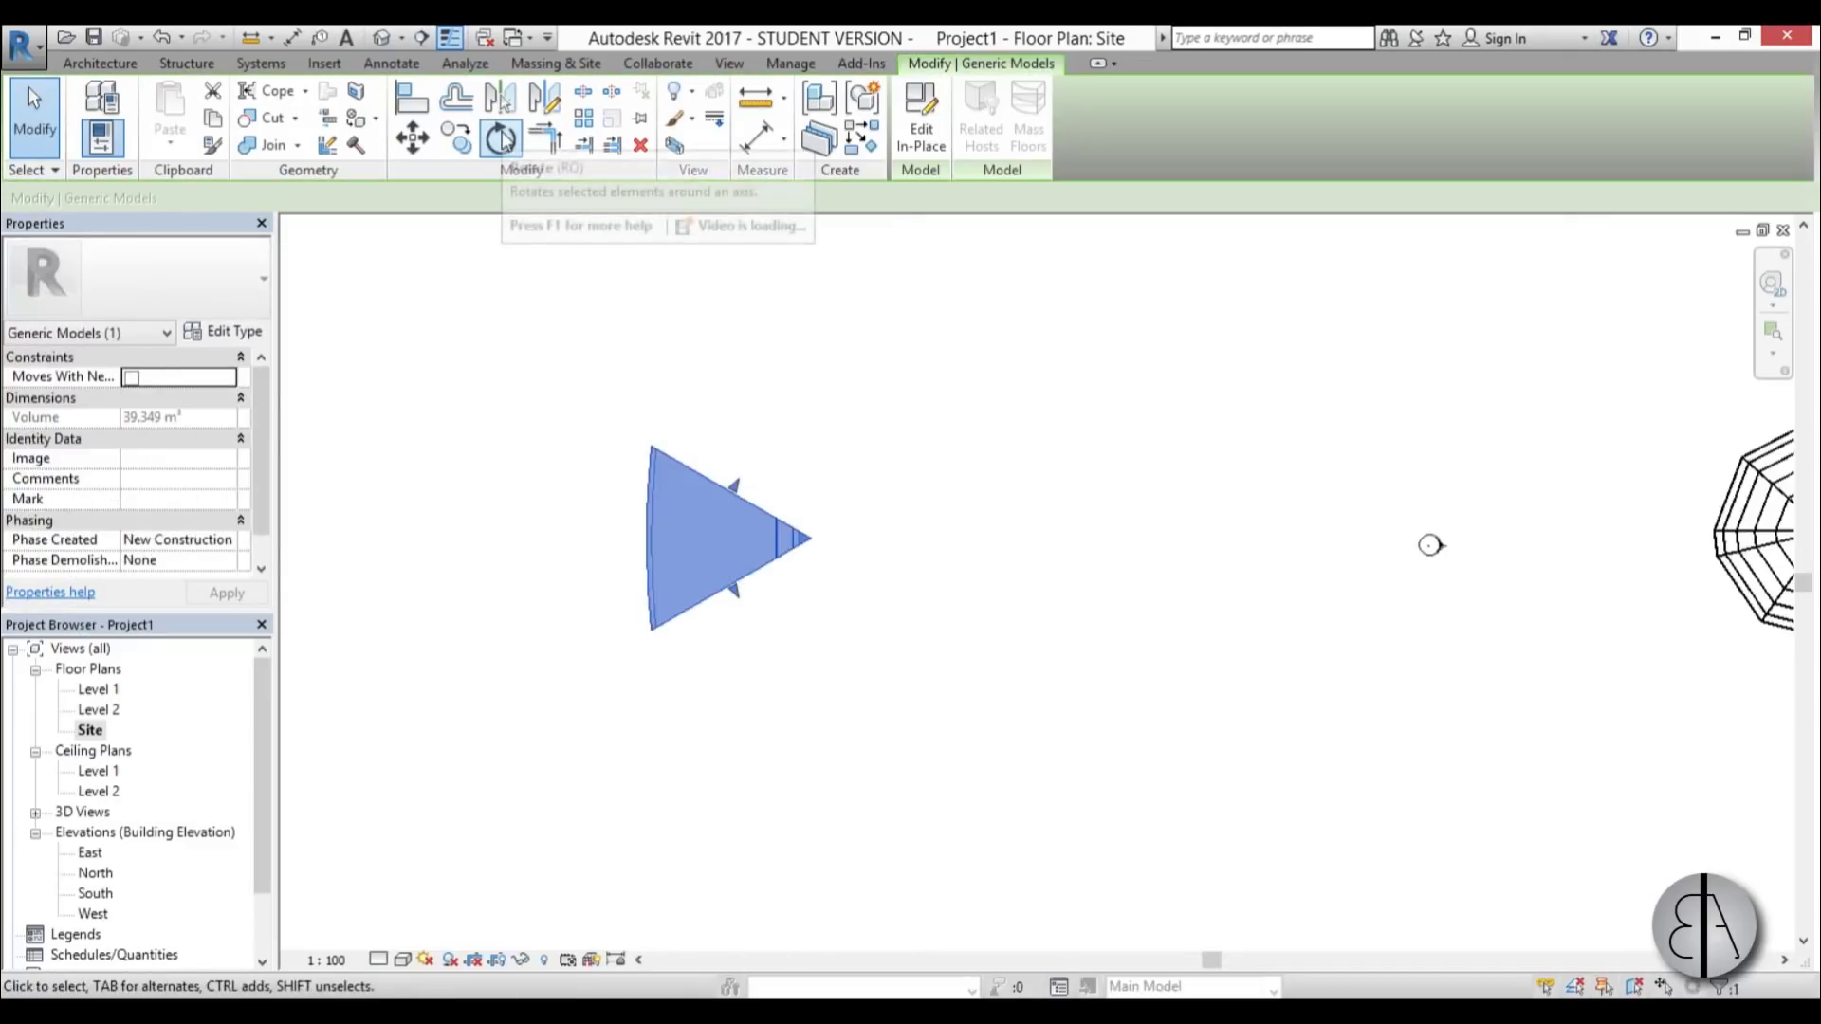
key(r)
key(o)
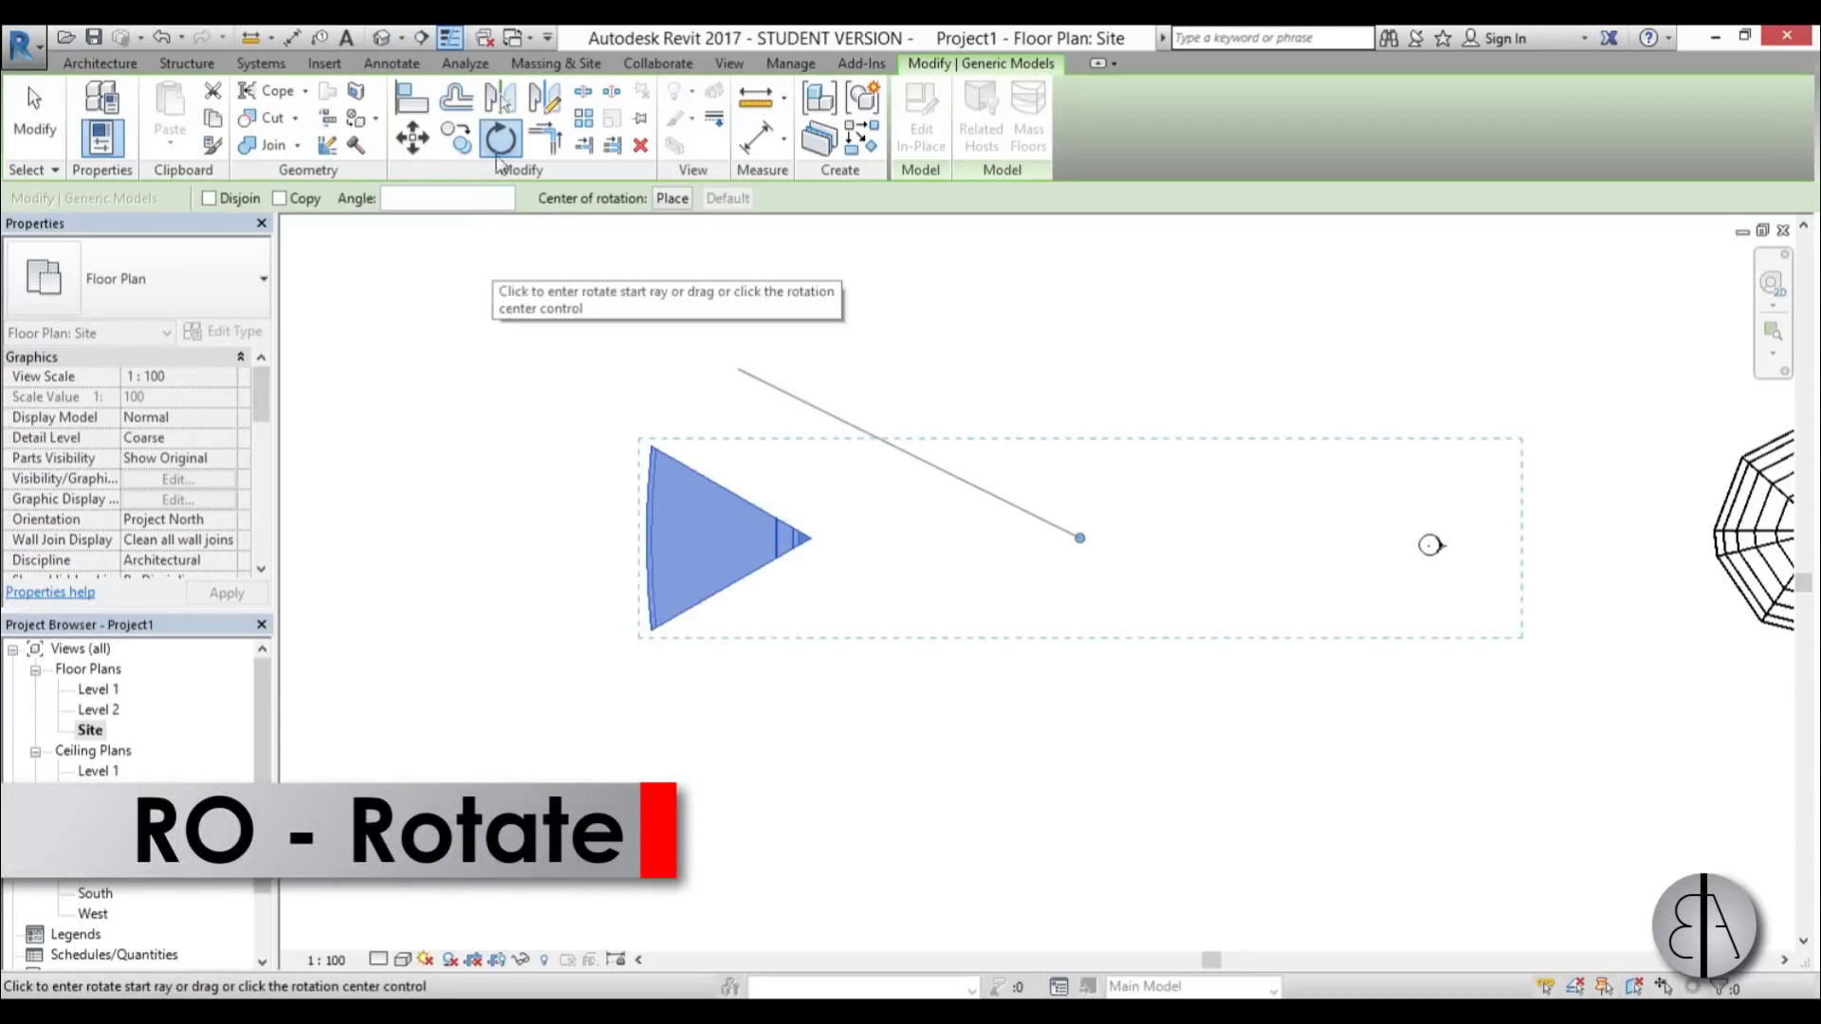
click(304, 203)
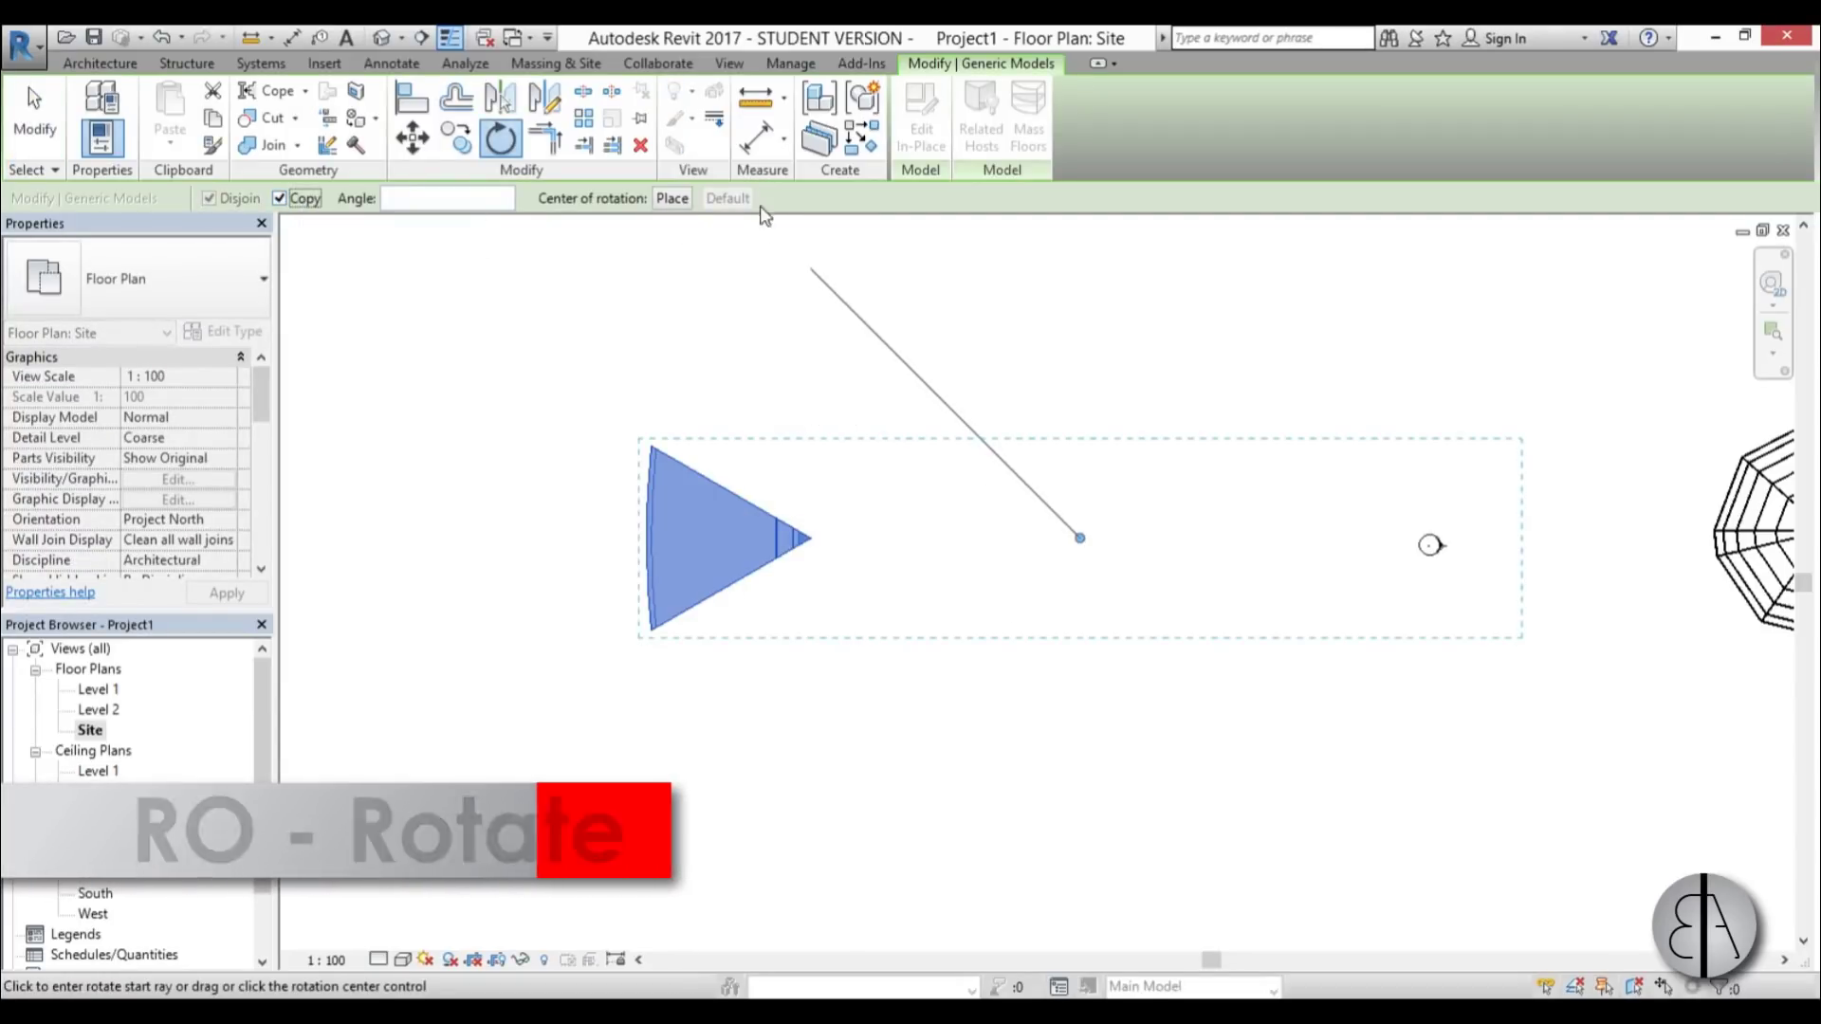
click(672, 198)
click(811, 538)
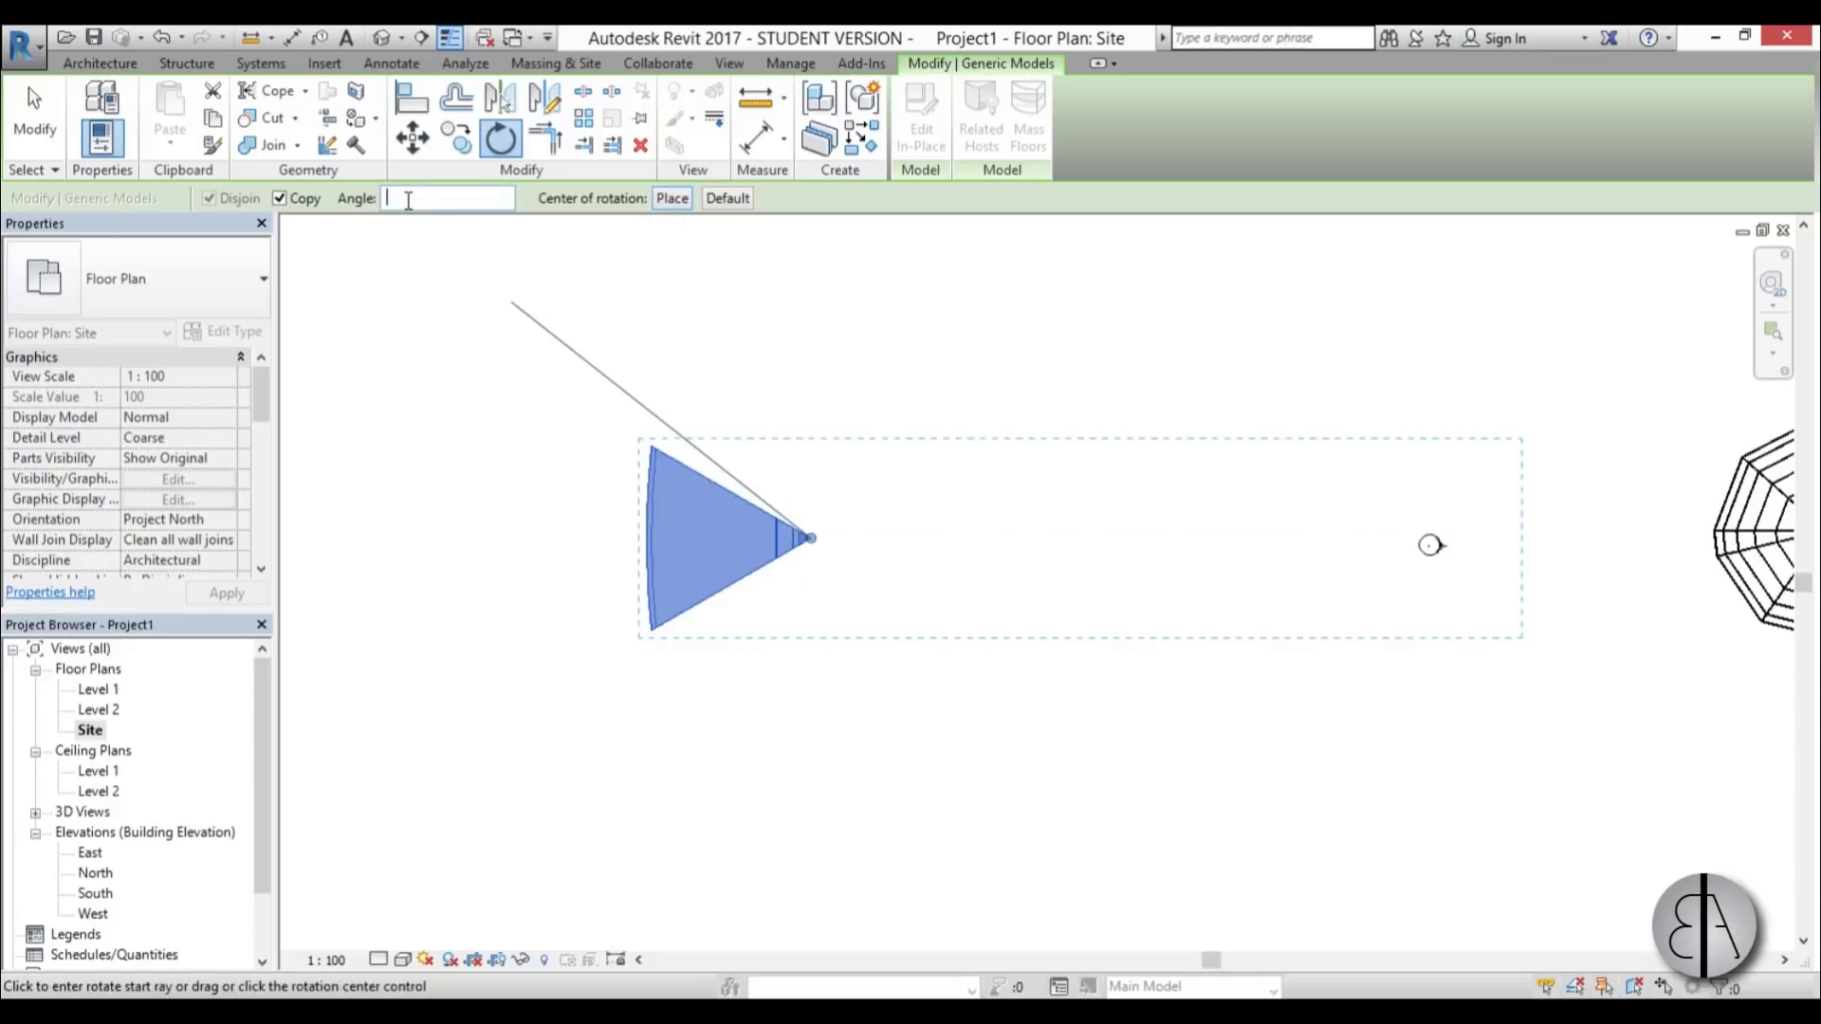
text(60)
key(Return)
key(Escape)
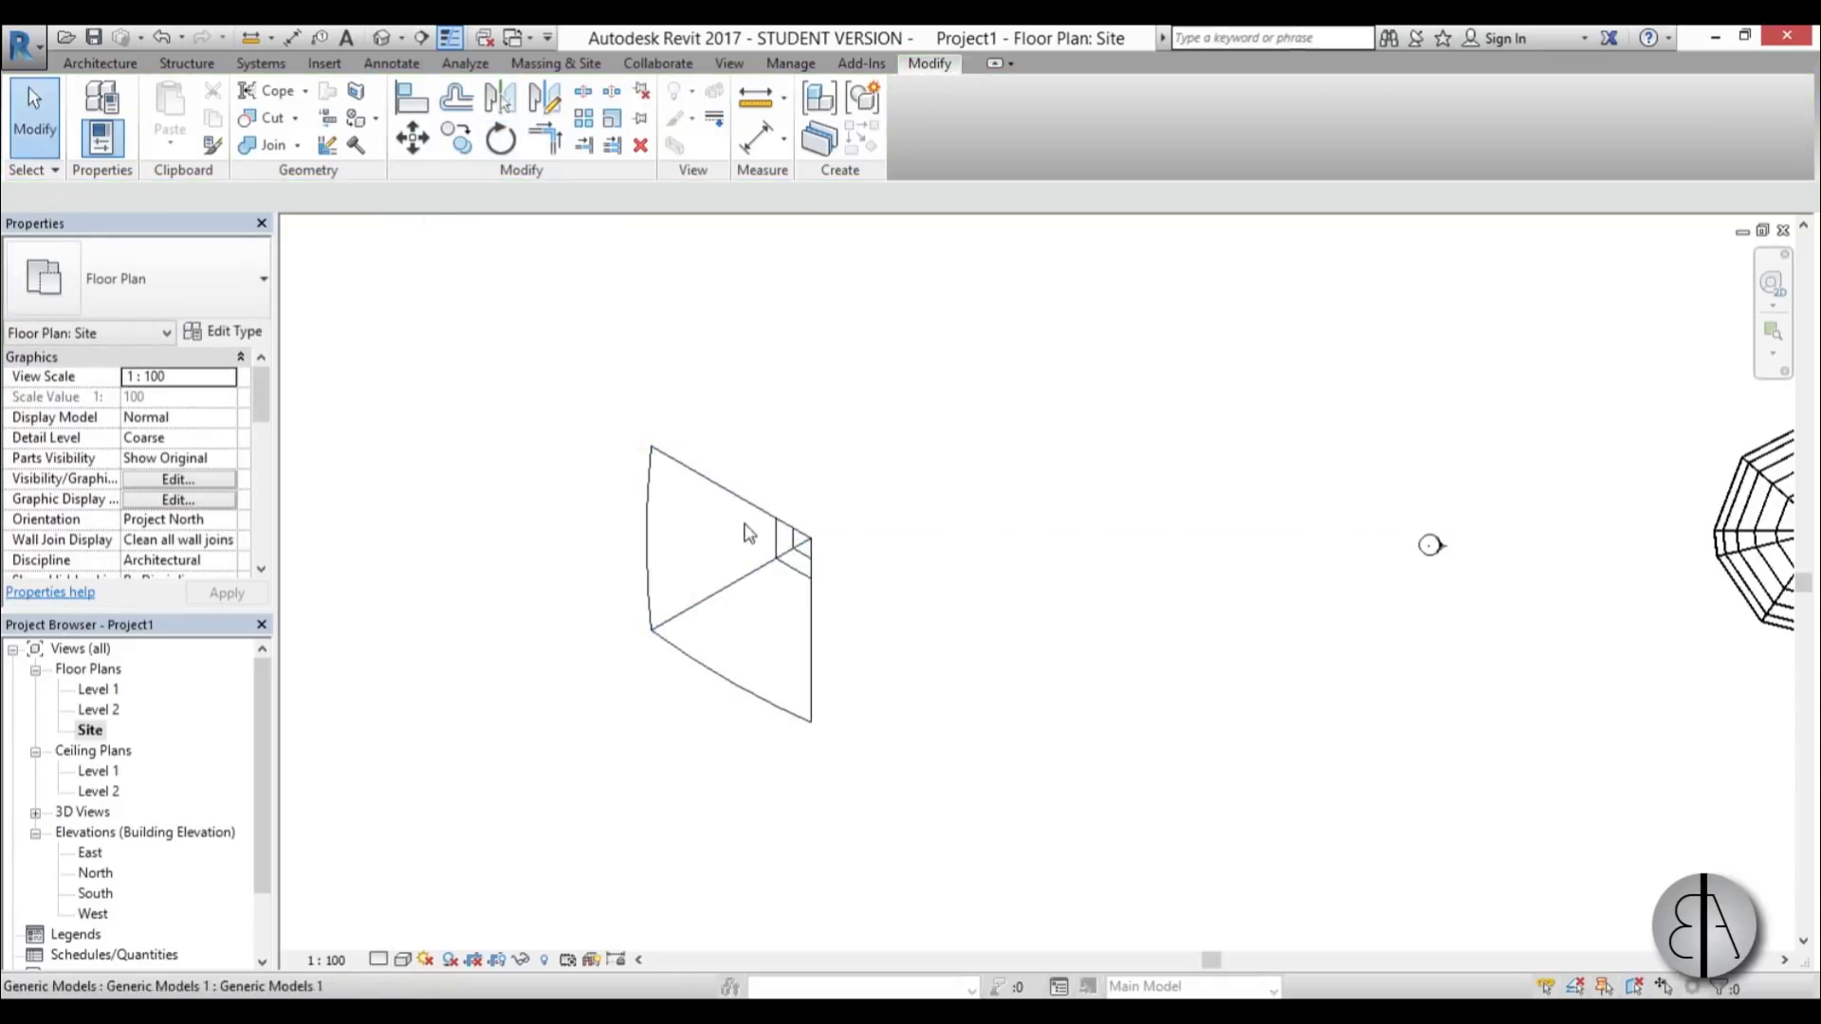
click(766, 567)
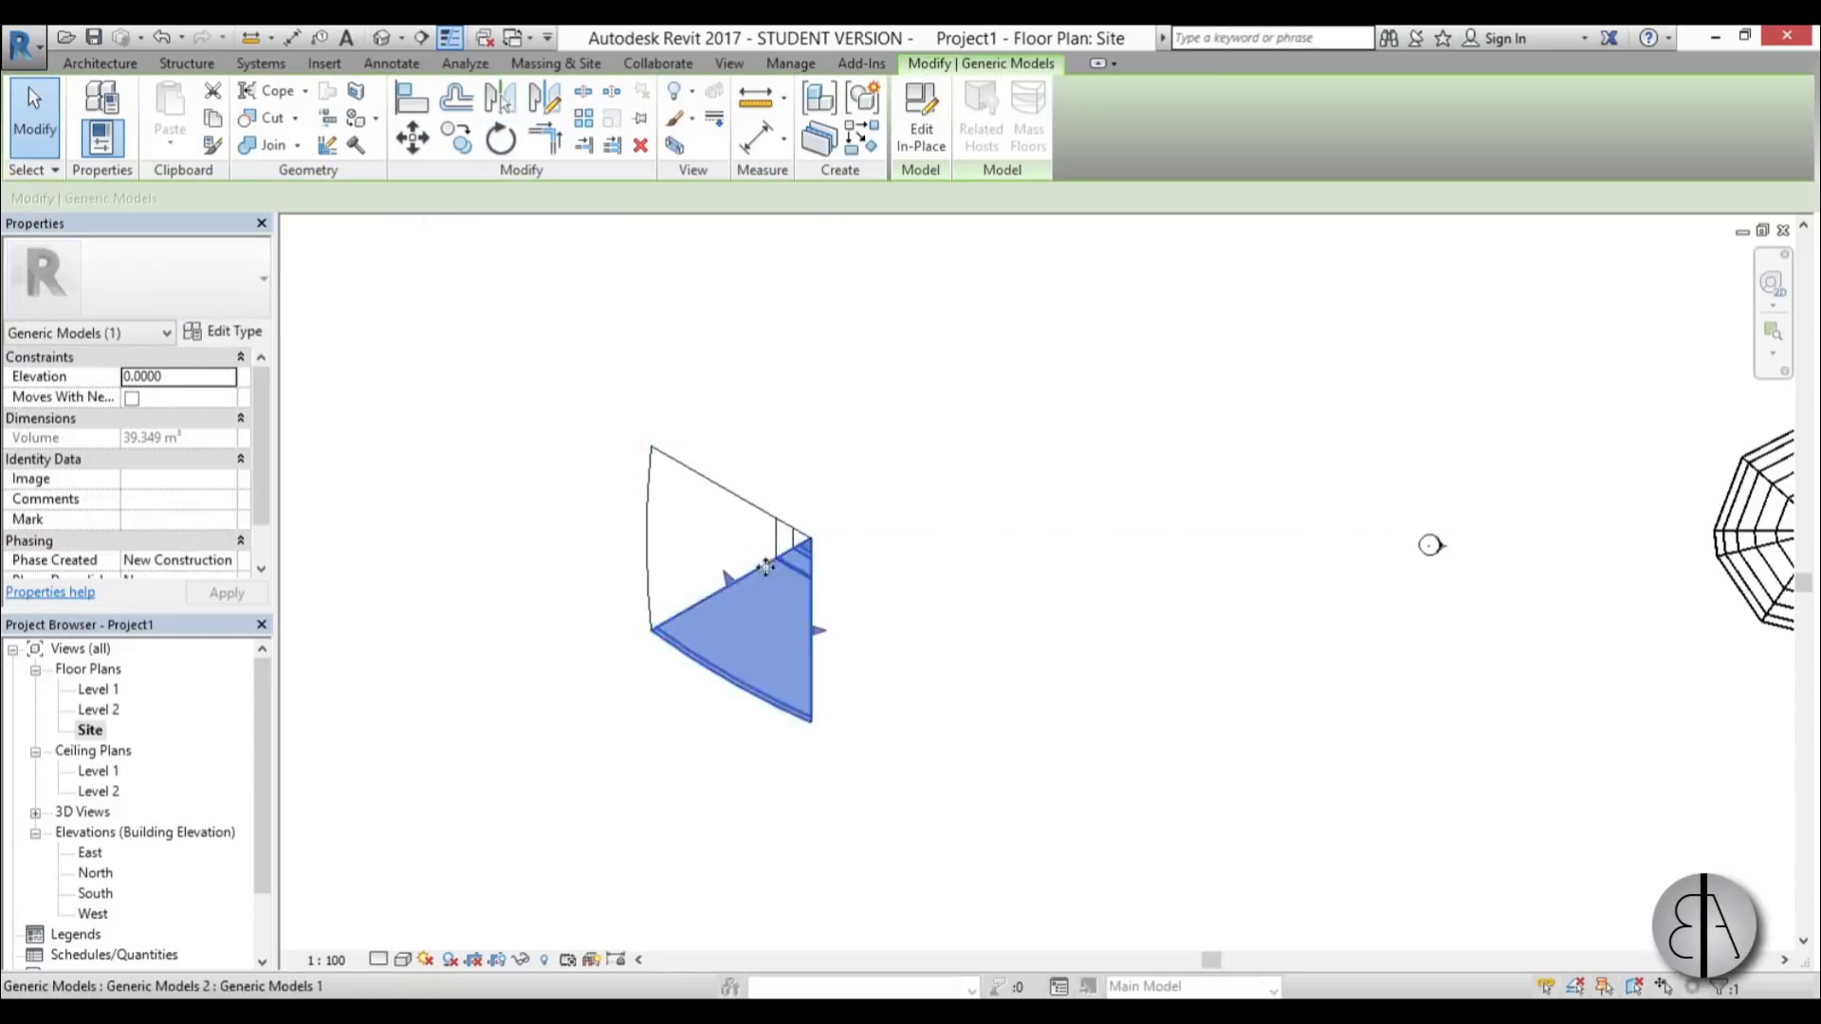
ctrl+click(681, 479)
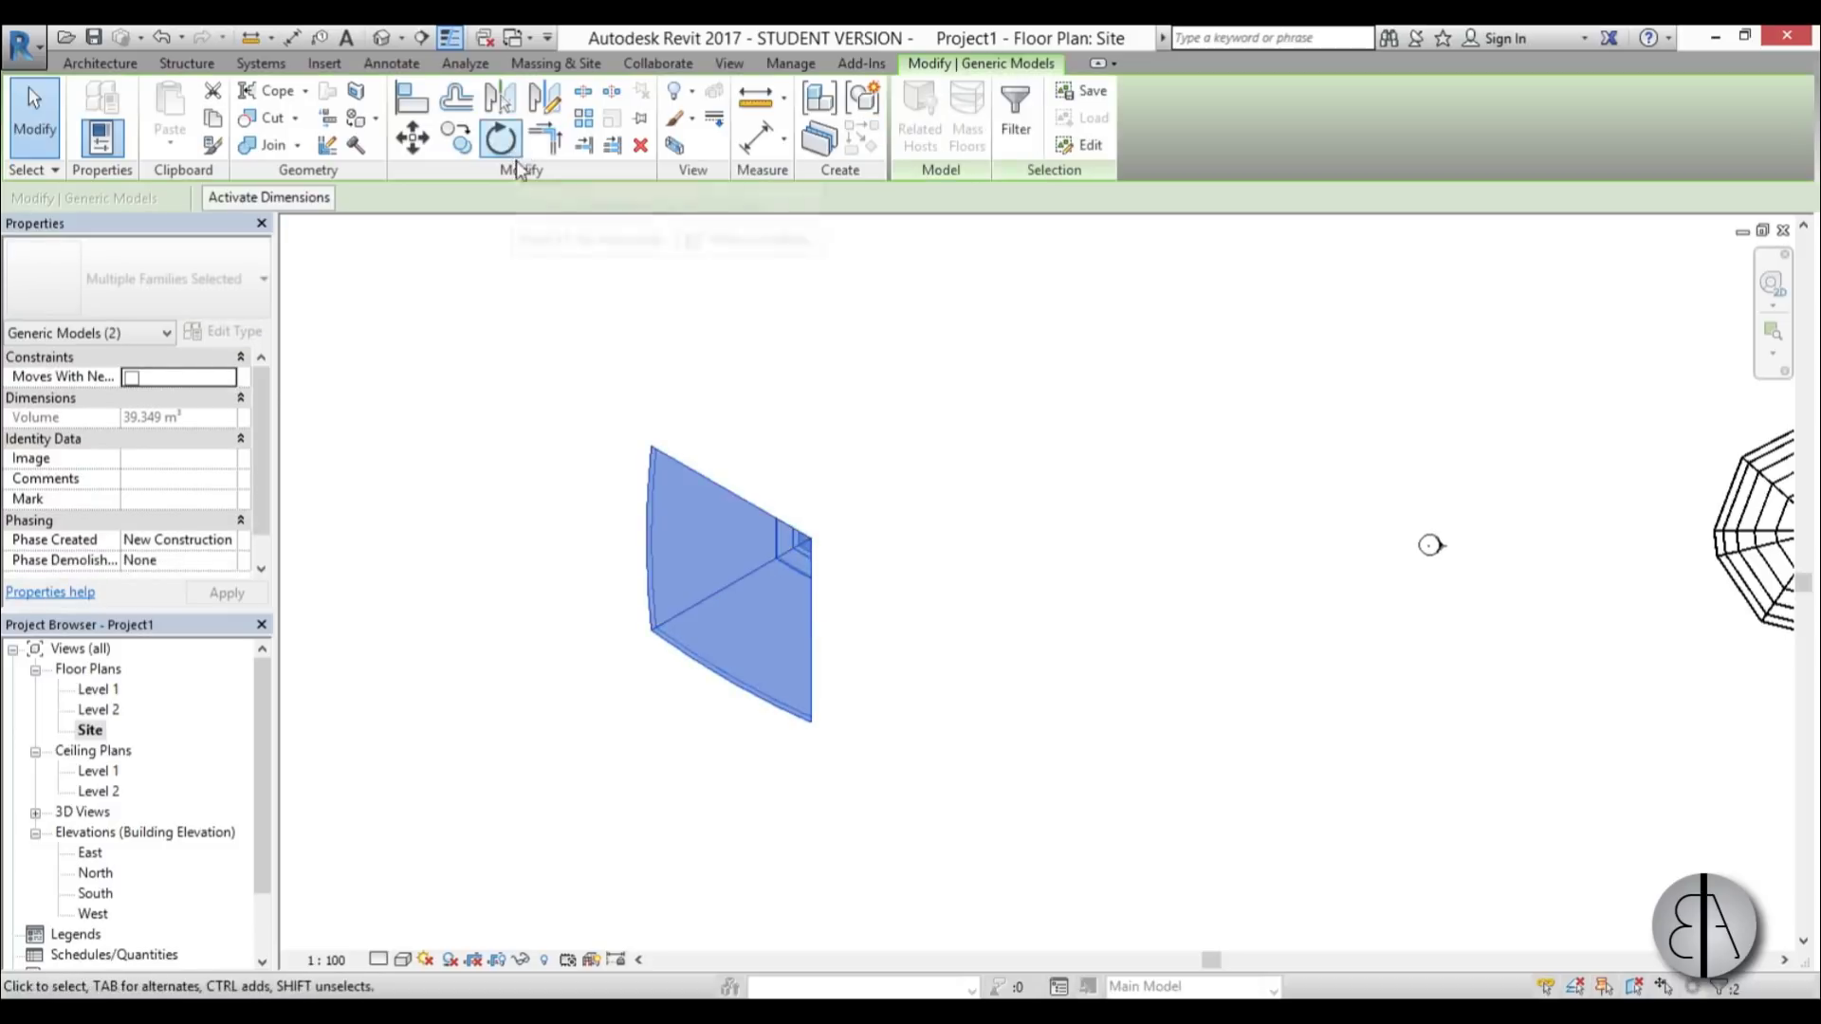
key(p)
key(Escape)
key(Escape)
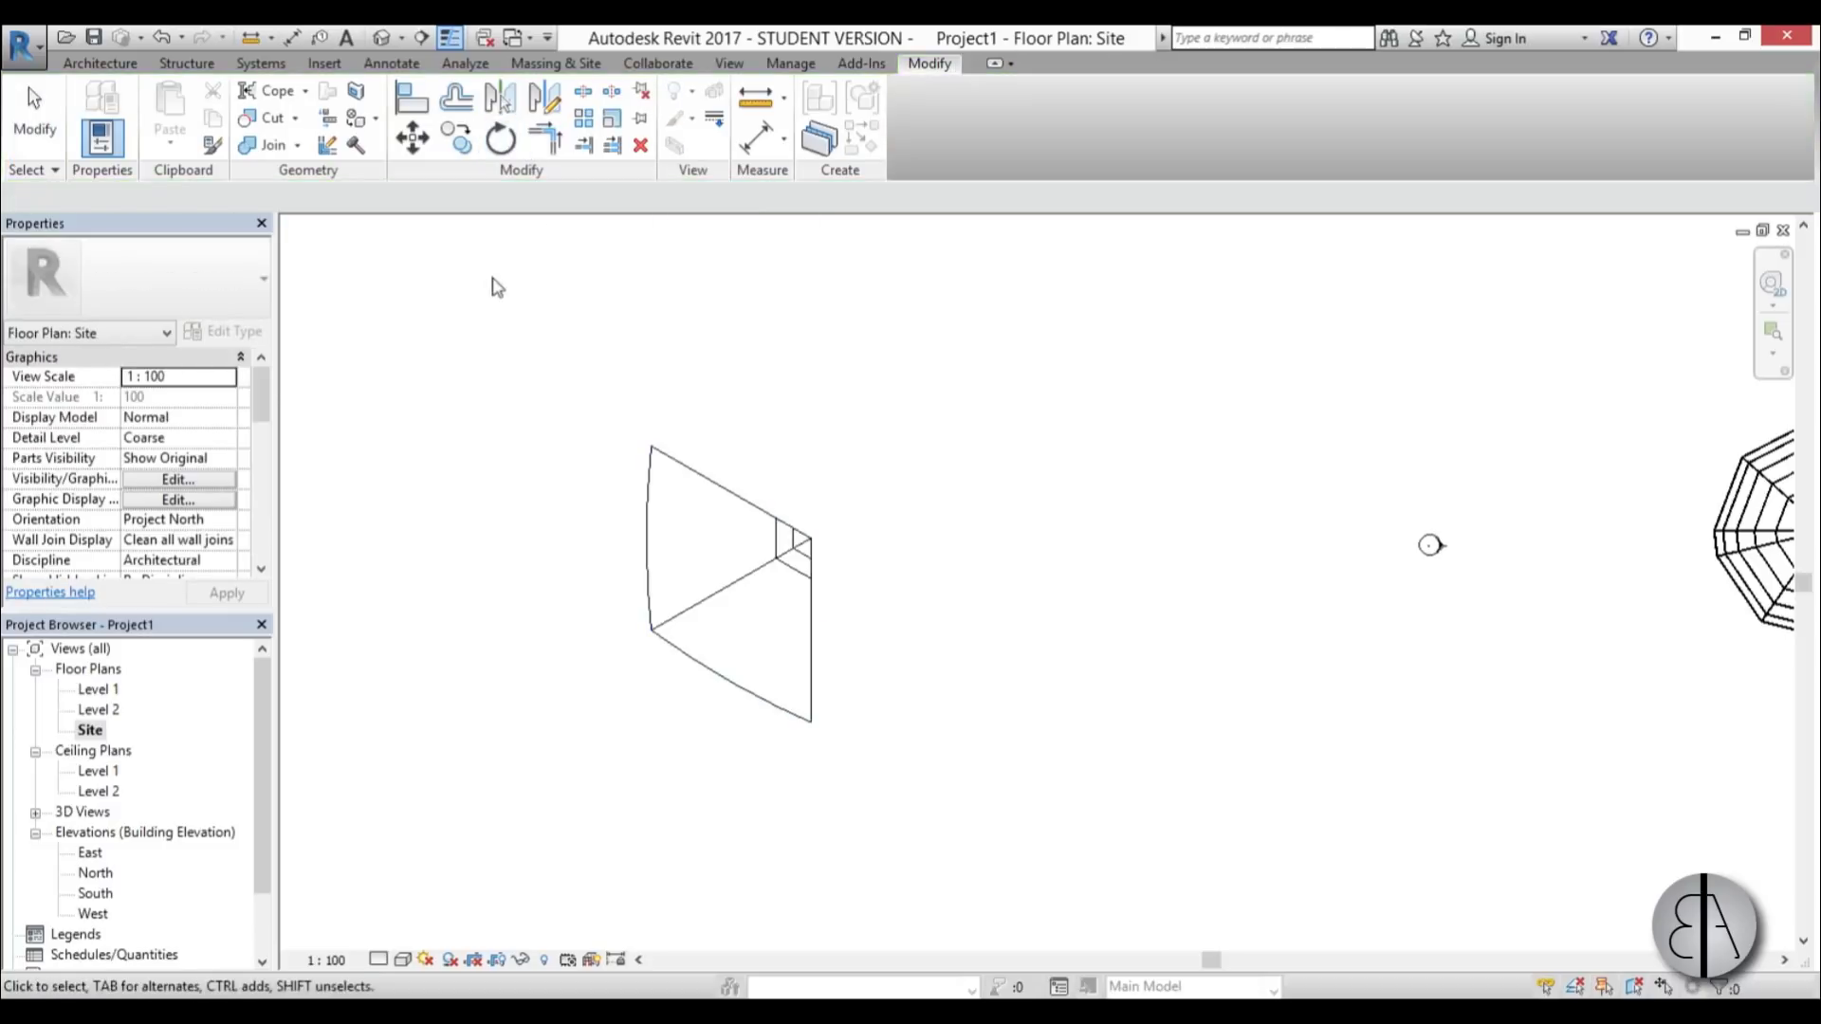
- Rotate a copy of both dome segments together by 120° about their shared inner tip
click(662, 520)
key(r)
key(o)
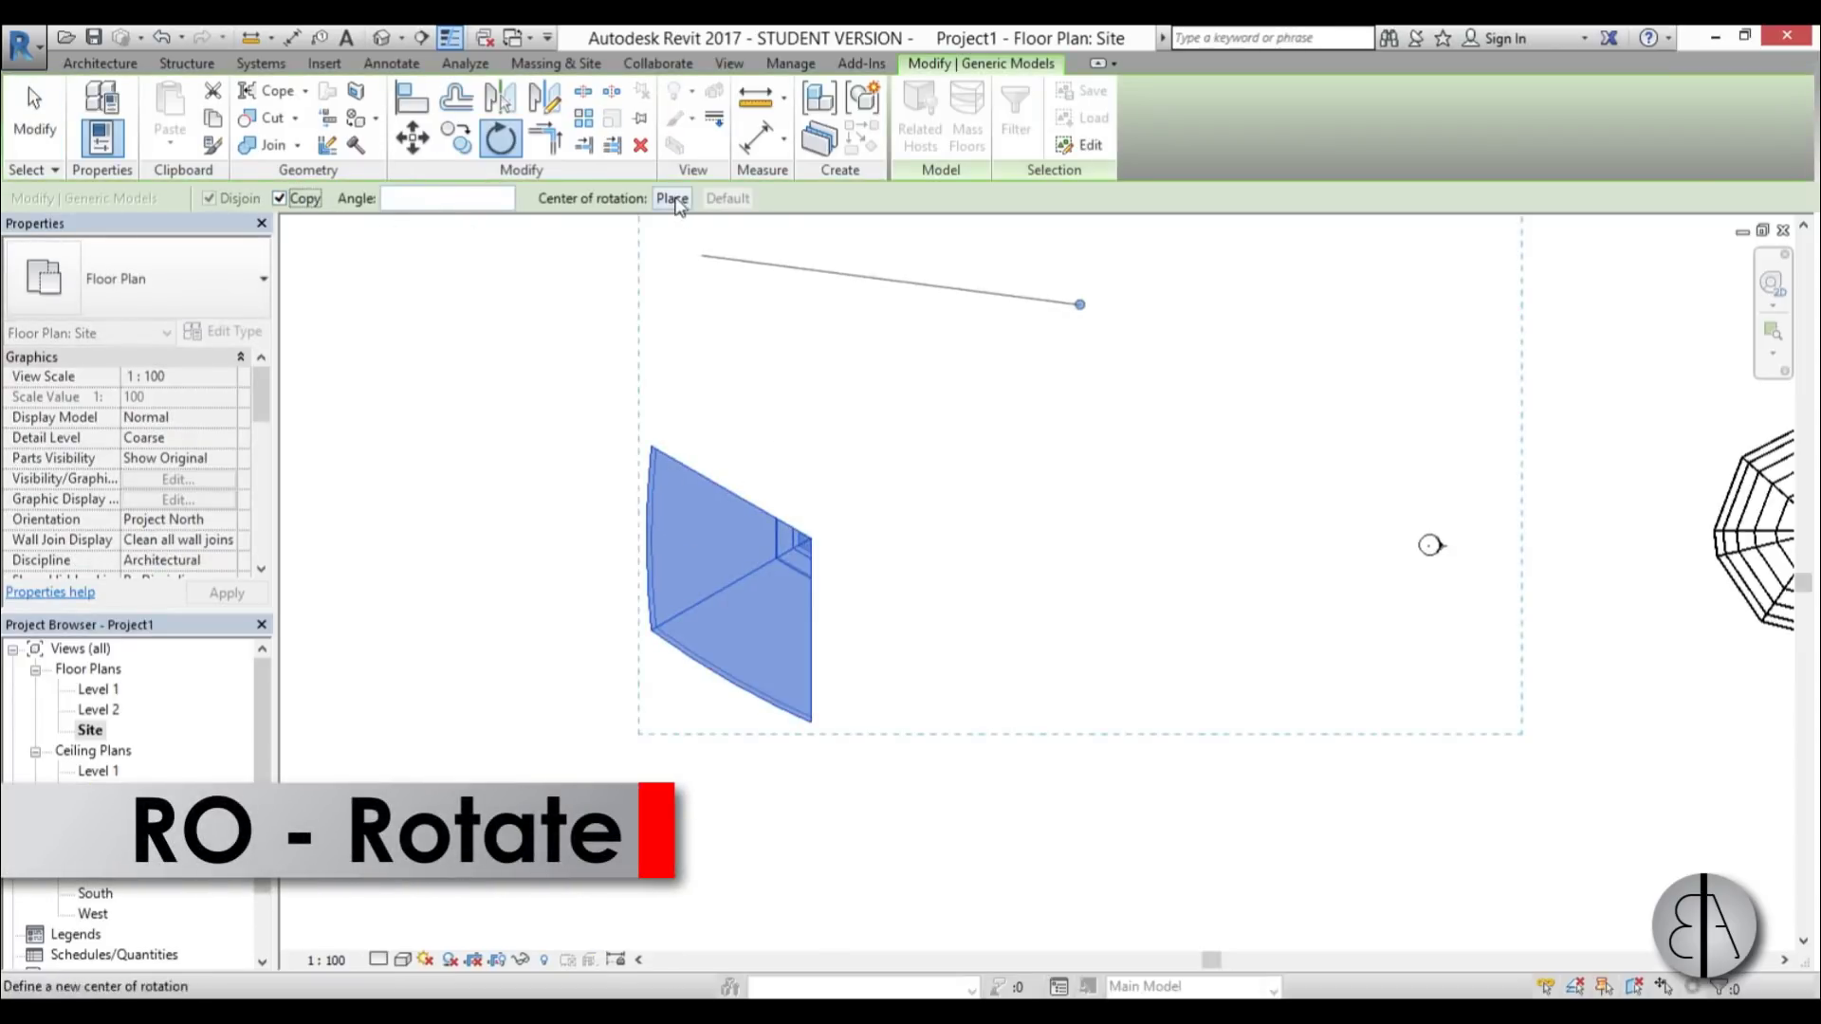
click(674, 200)
click(811, 538)
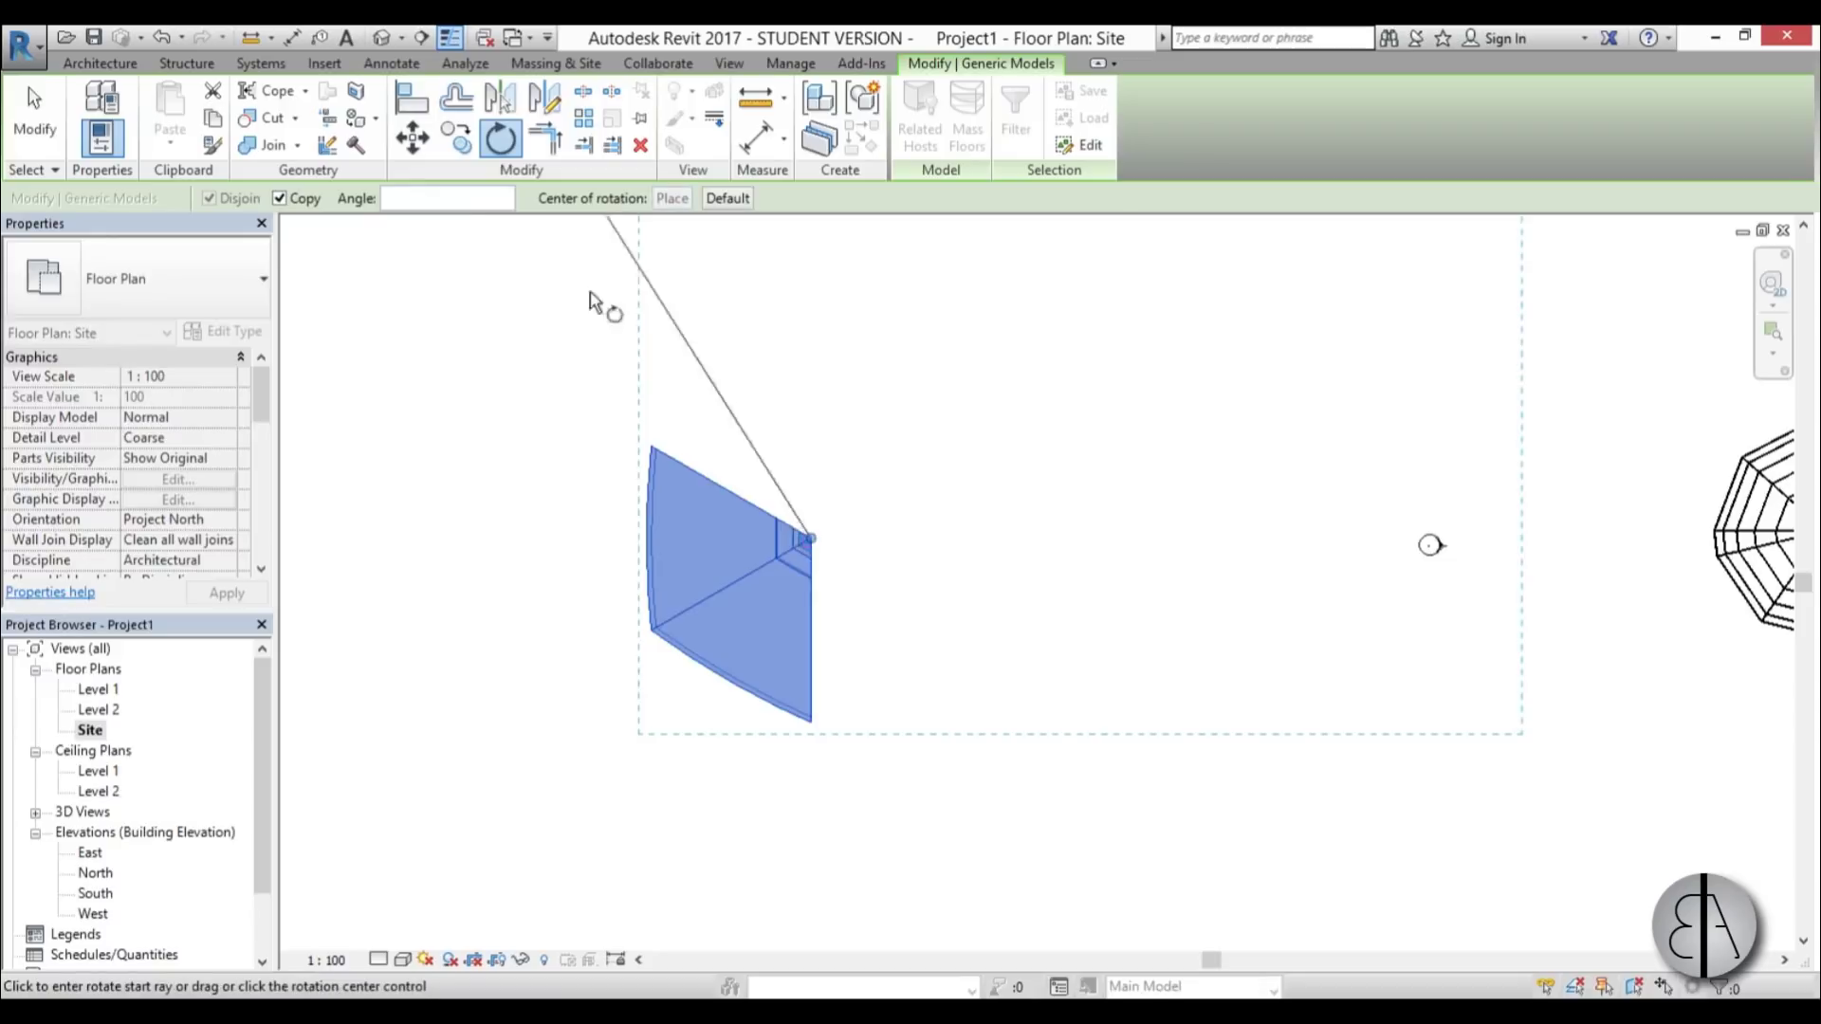
click(441, 197)
text(120)
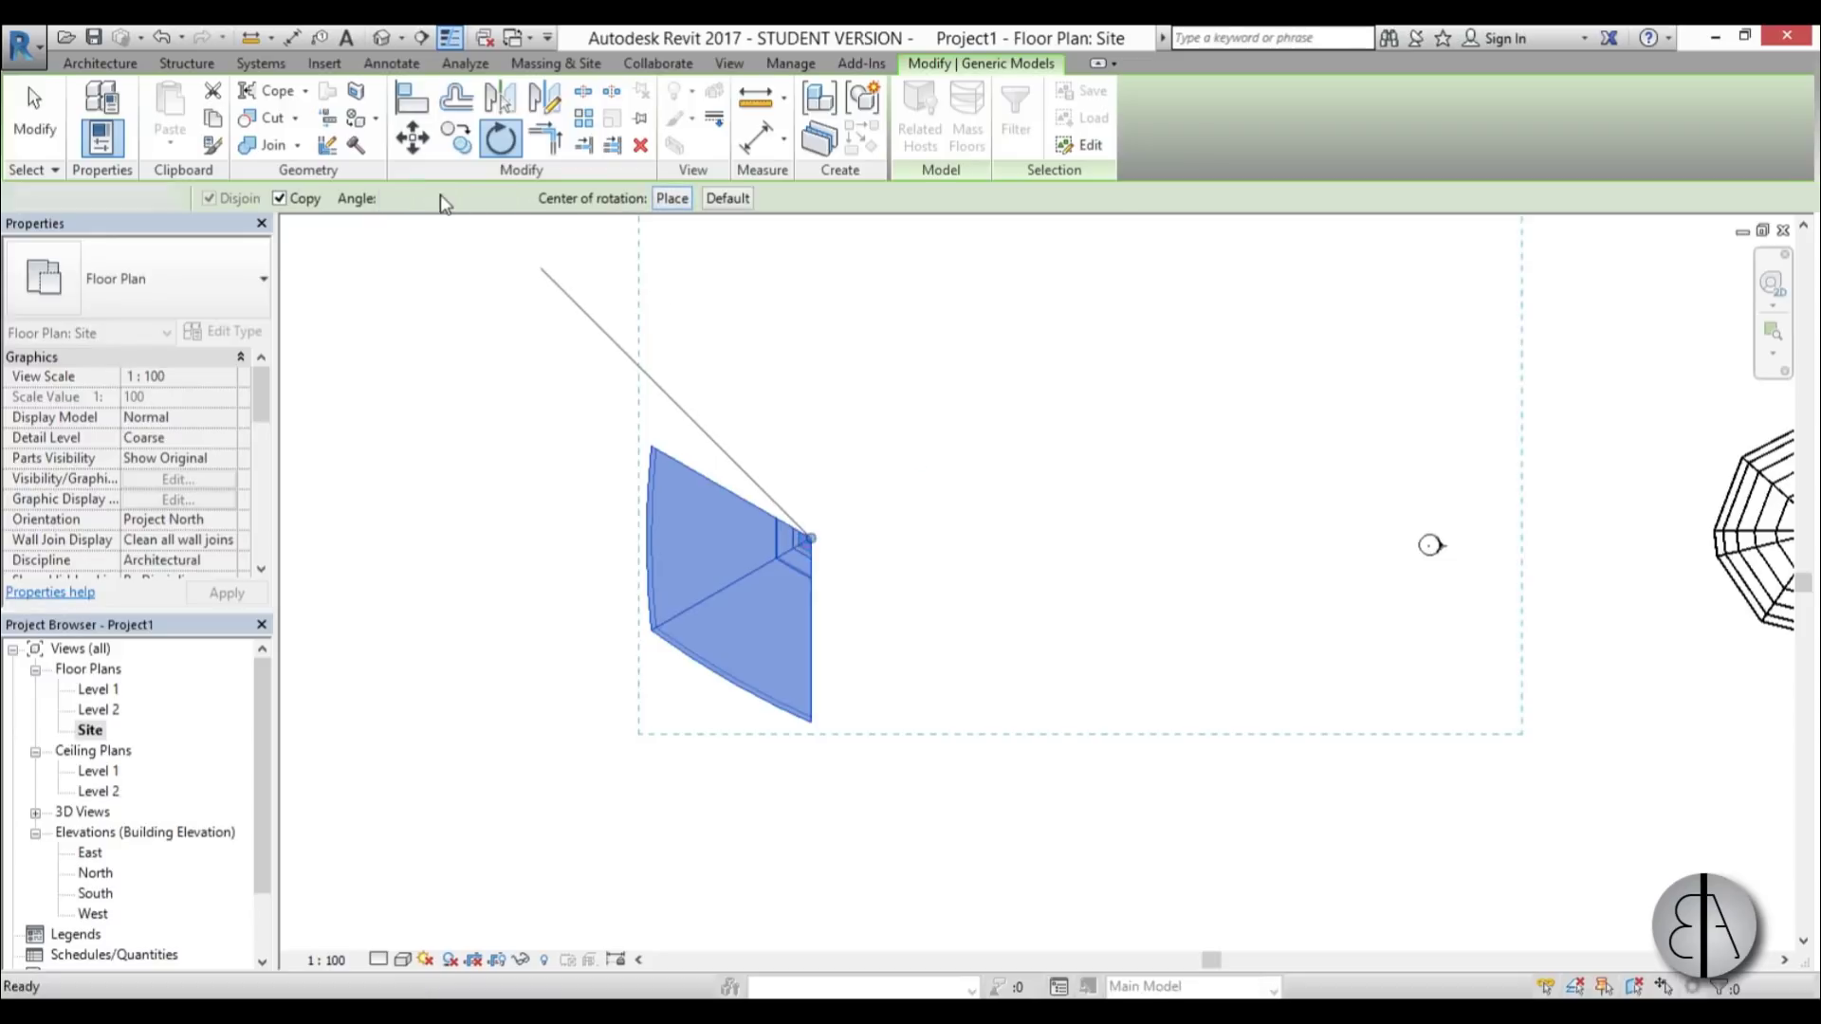
key(Return)
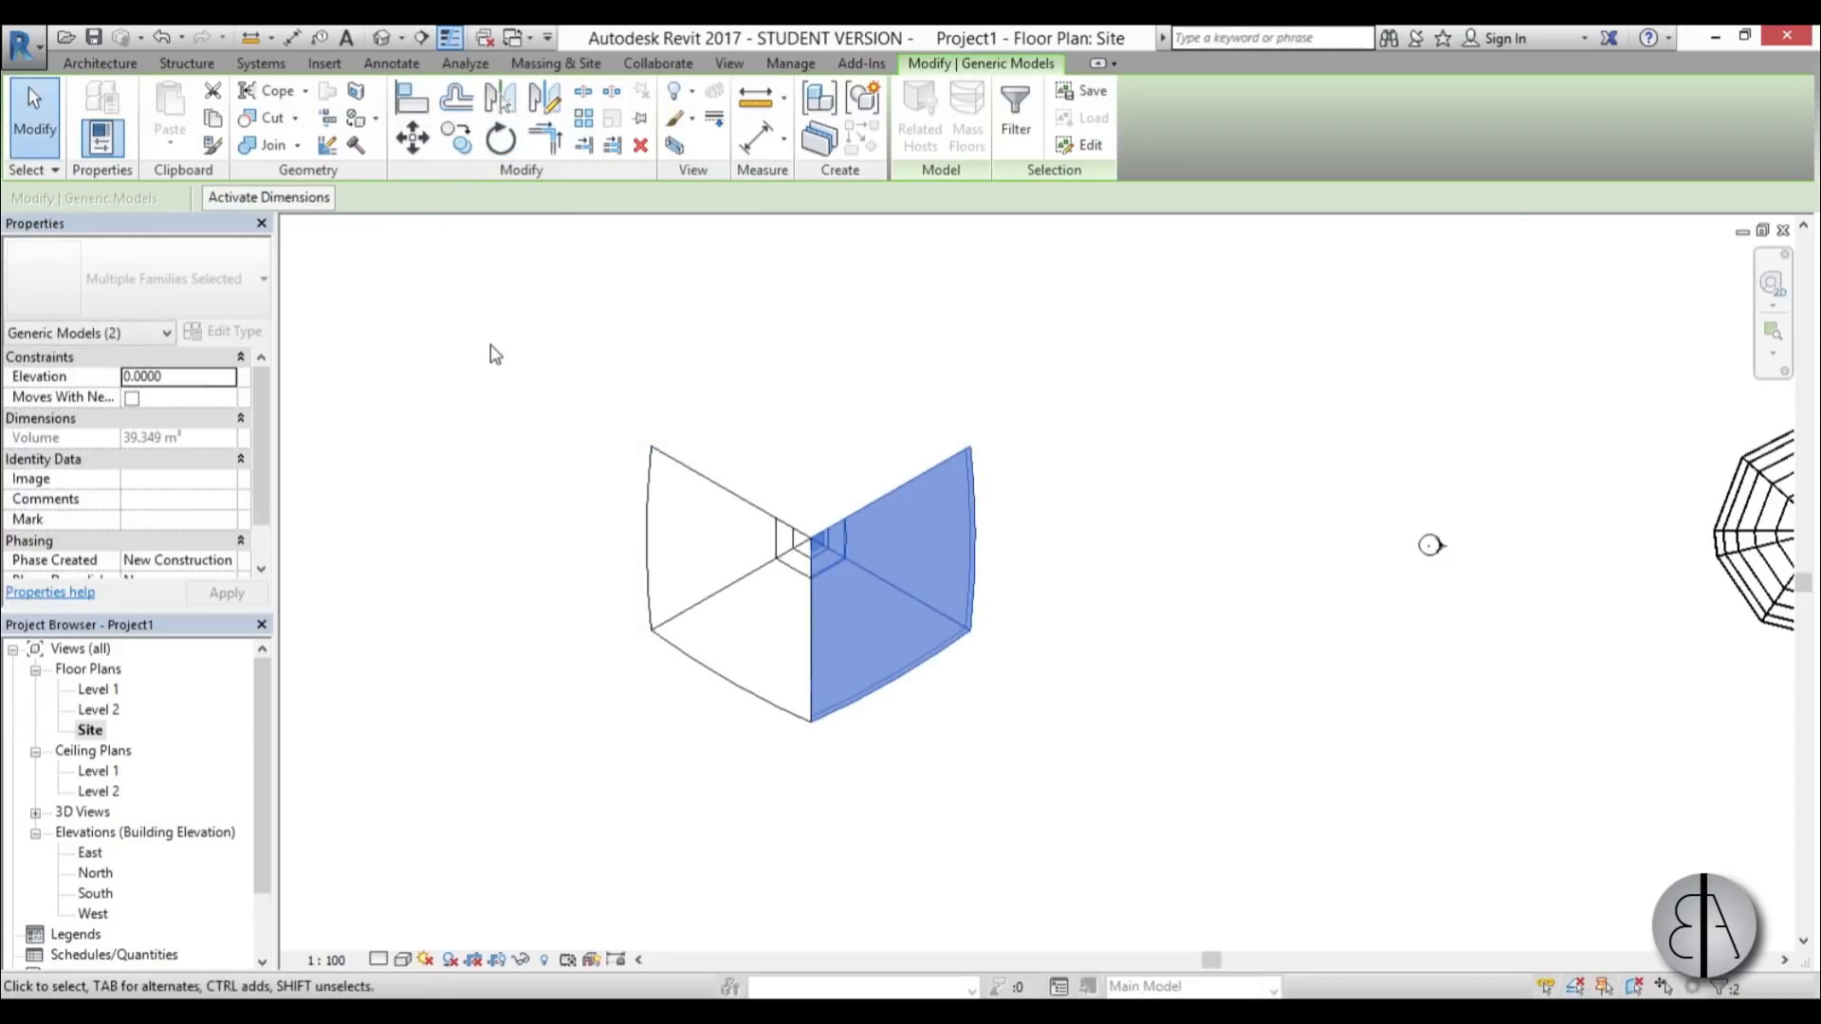
- Rotate a copy of the selected second pair of segments by 120° about the shared inner tip to close the dome
key(r)
key(o)
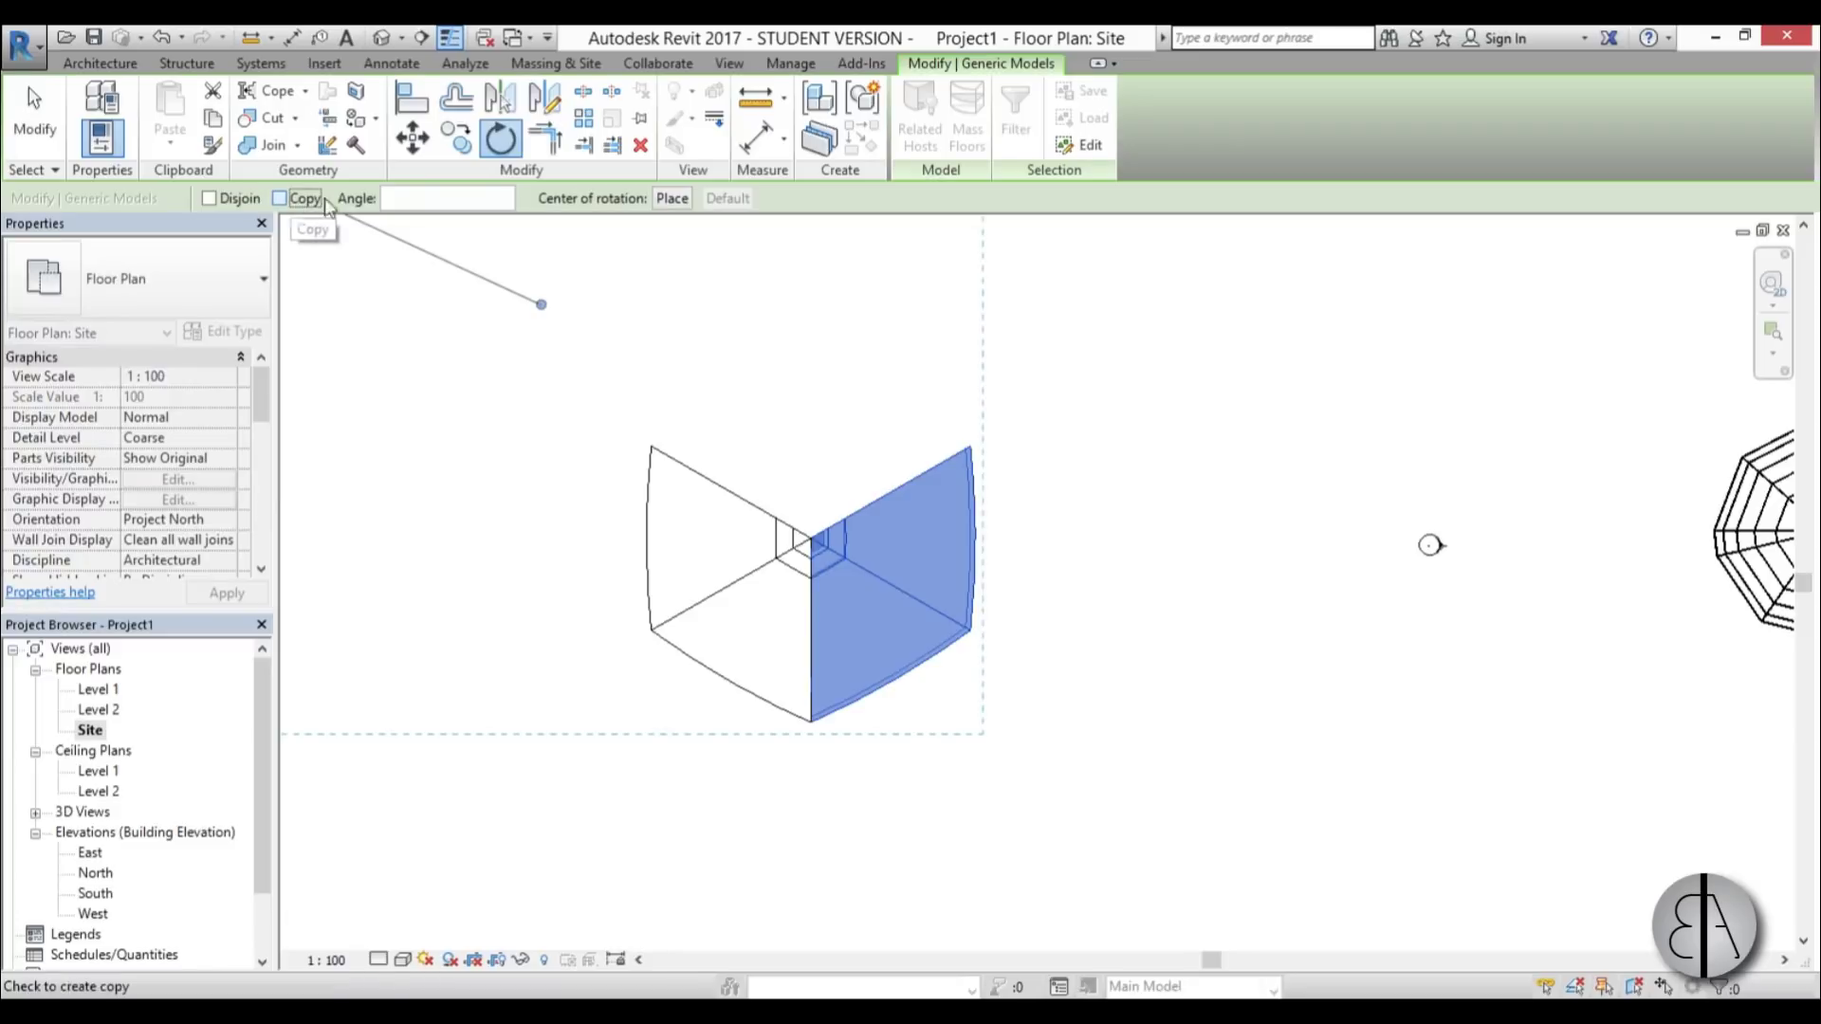
click(672, 199)
click(811, 538)
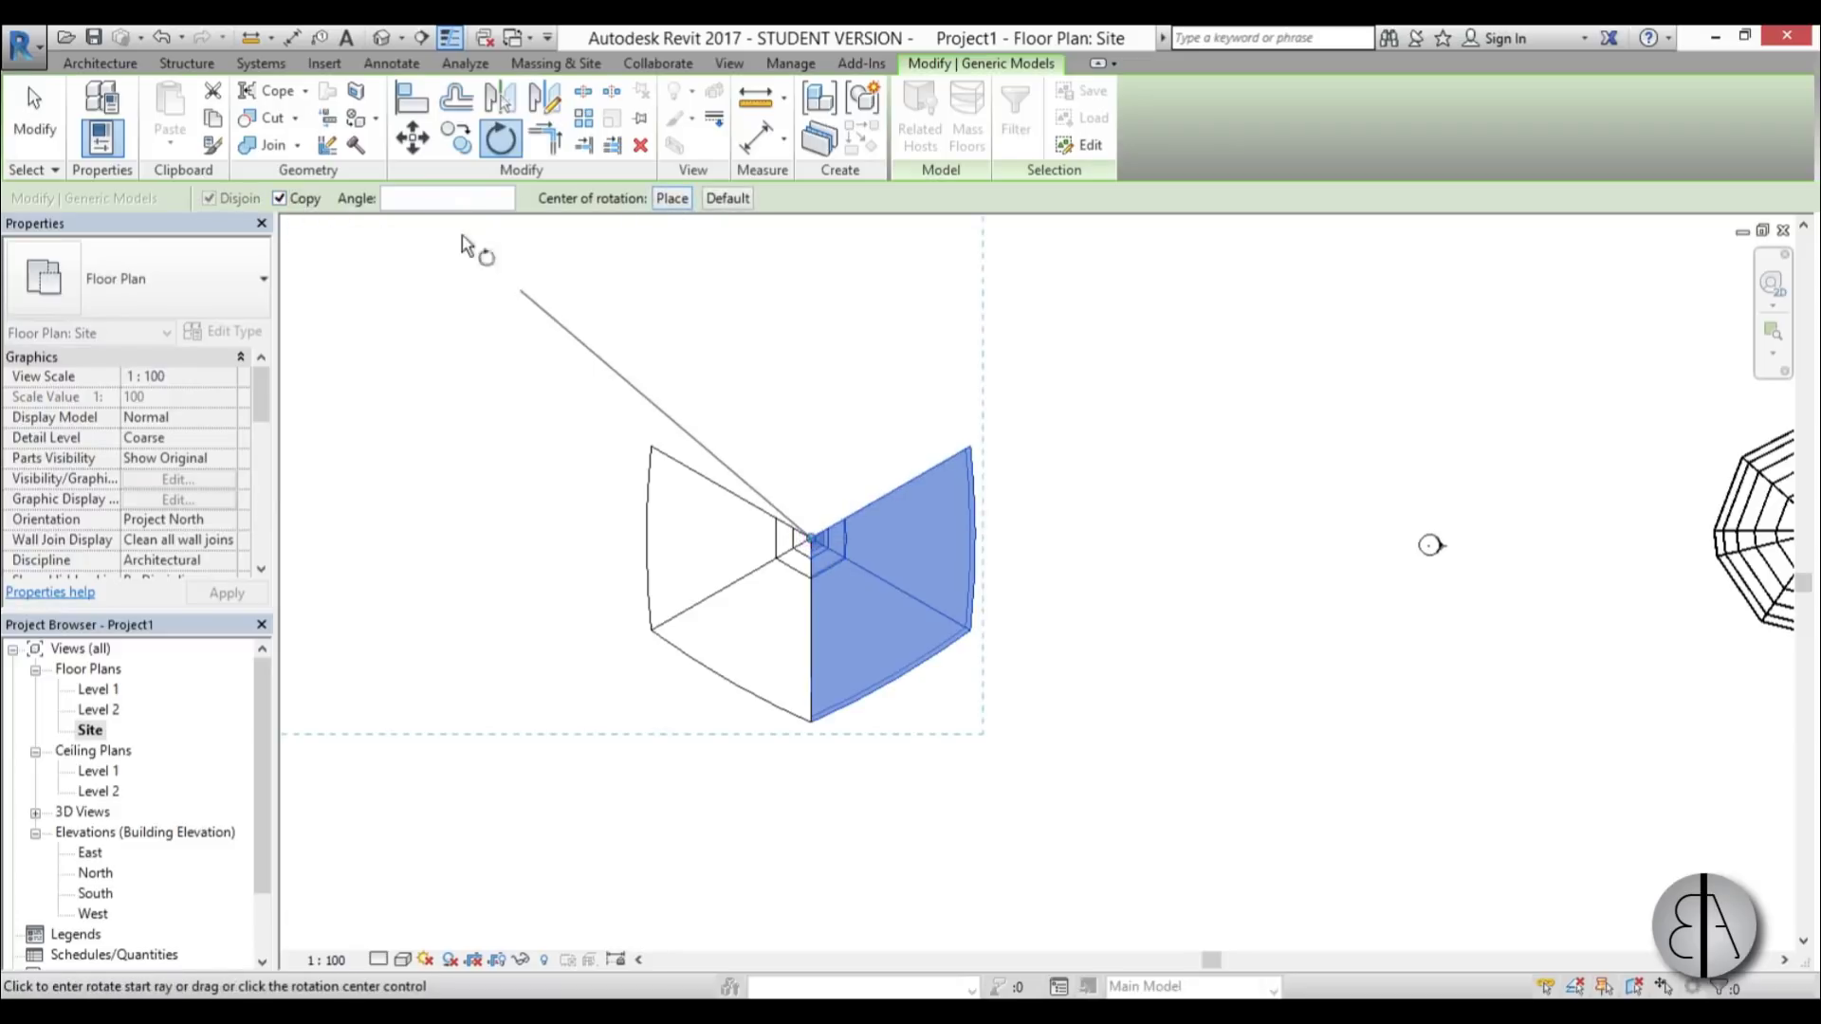
key(Return)
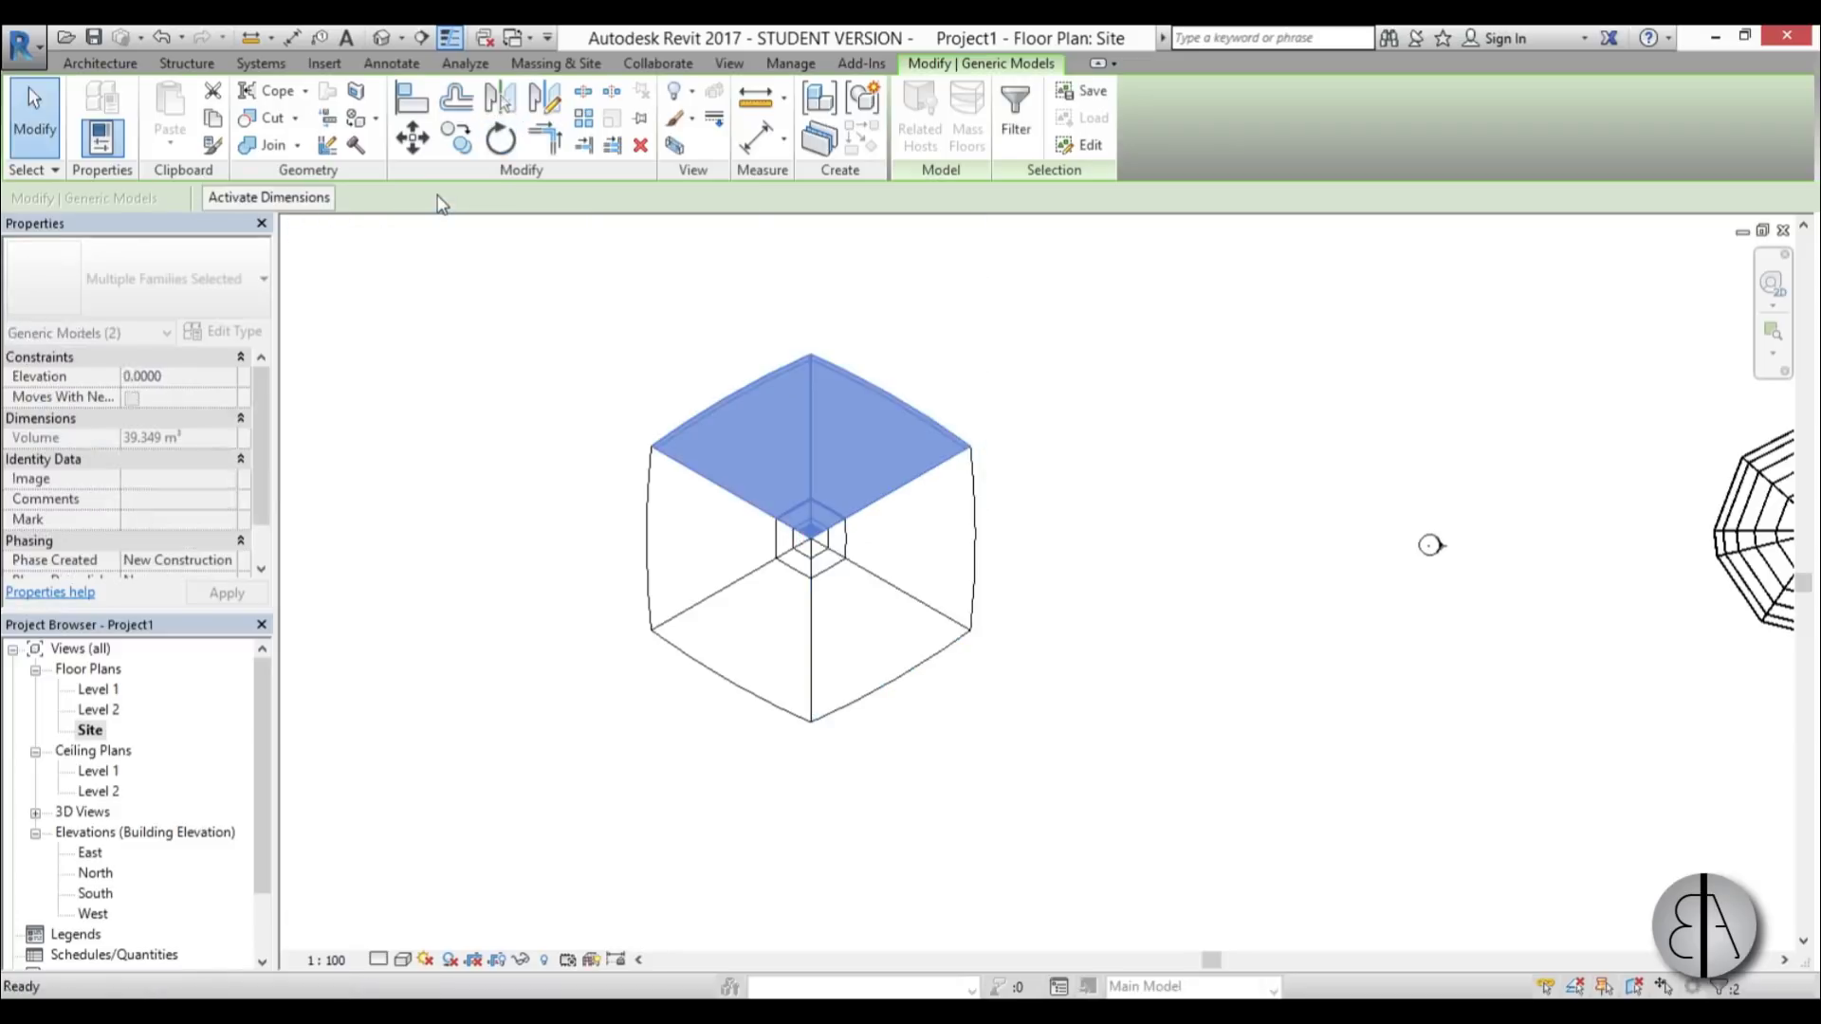
key(Escape)
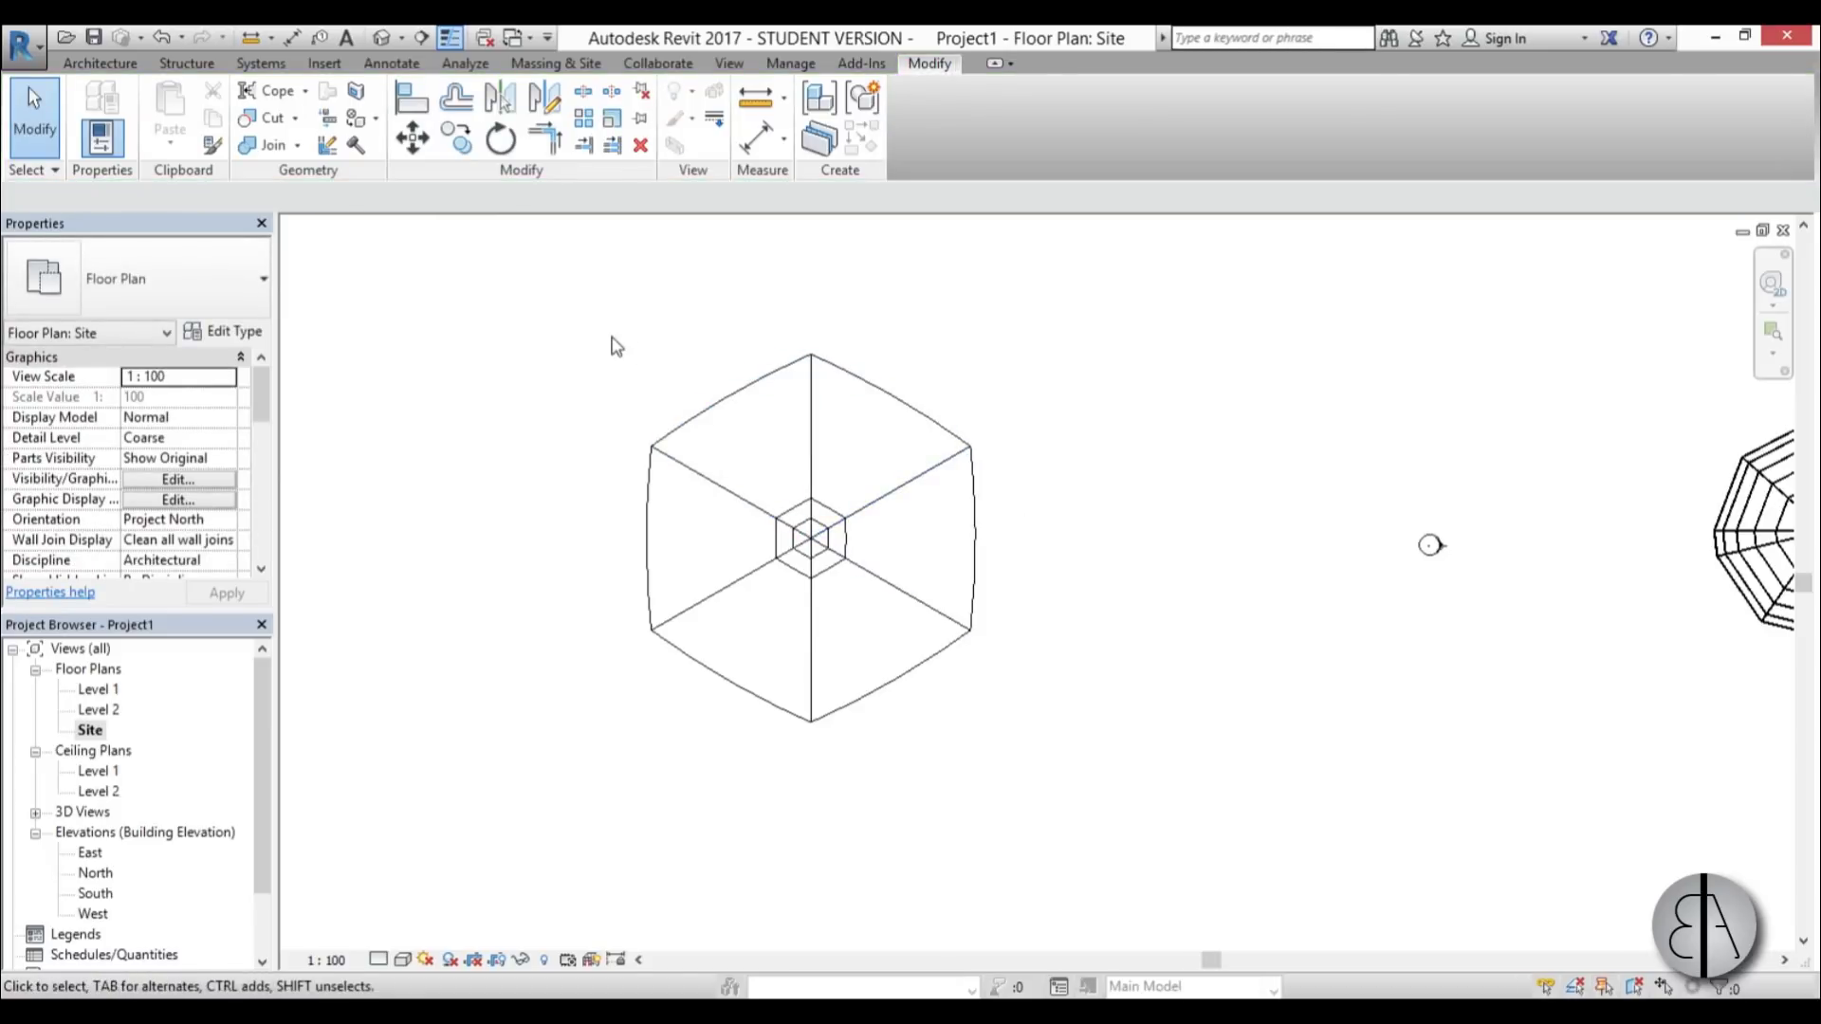
- Examine the completed six-segment dome and its lantern in the 3D view from several angles, alongside the glazed dome
click(383, 38)
shift+middle_drag(688, 338, 882, 589)
scroll(845, 575, up, 3)
scroll(845, 576, up, 2)
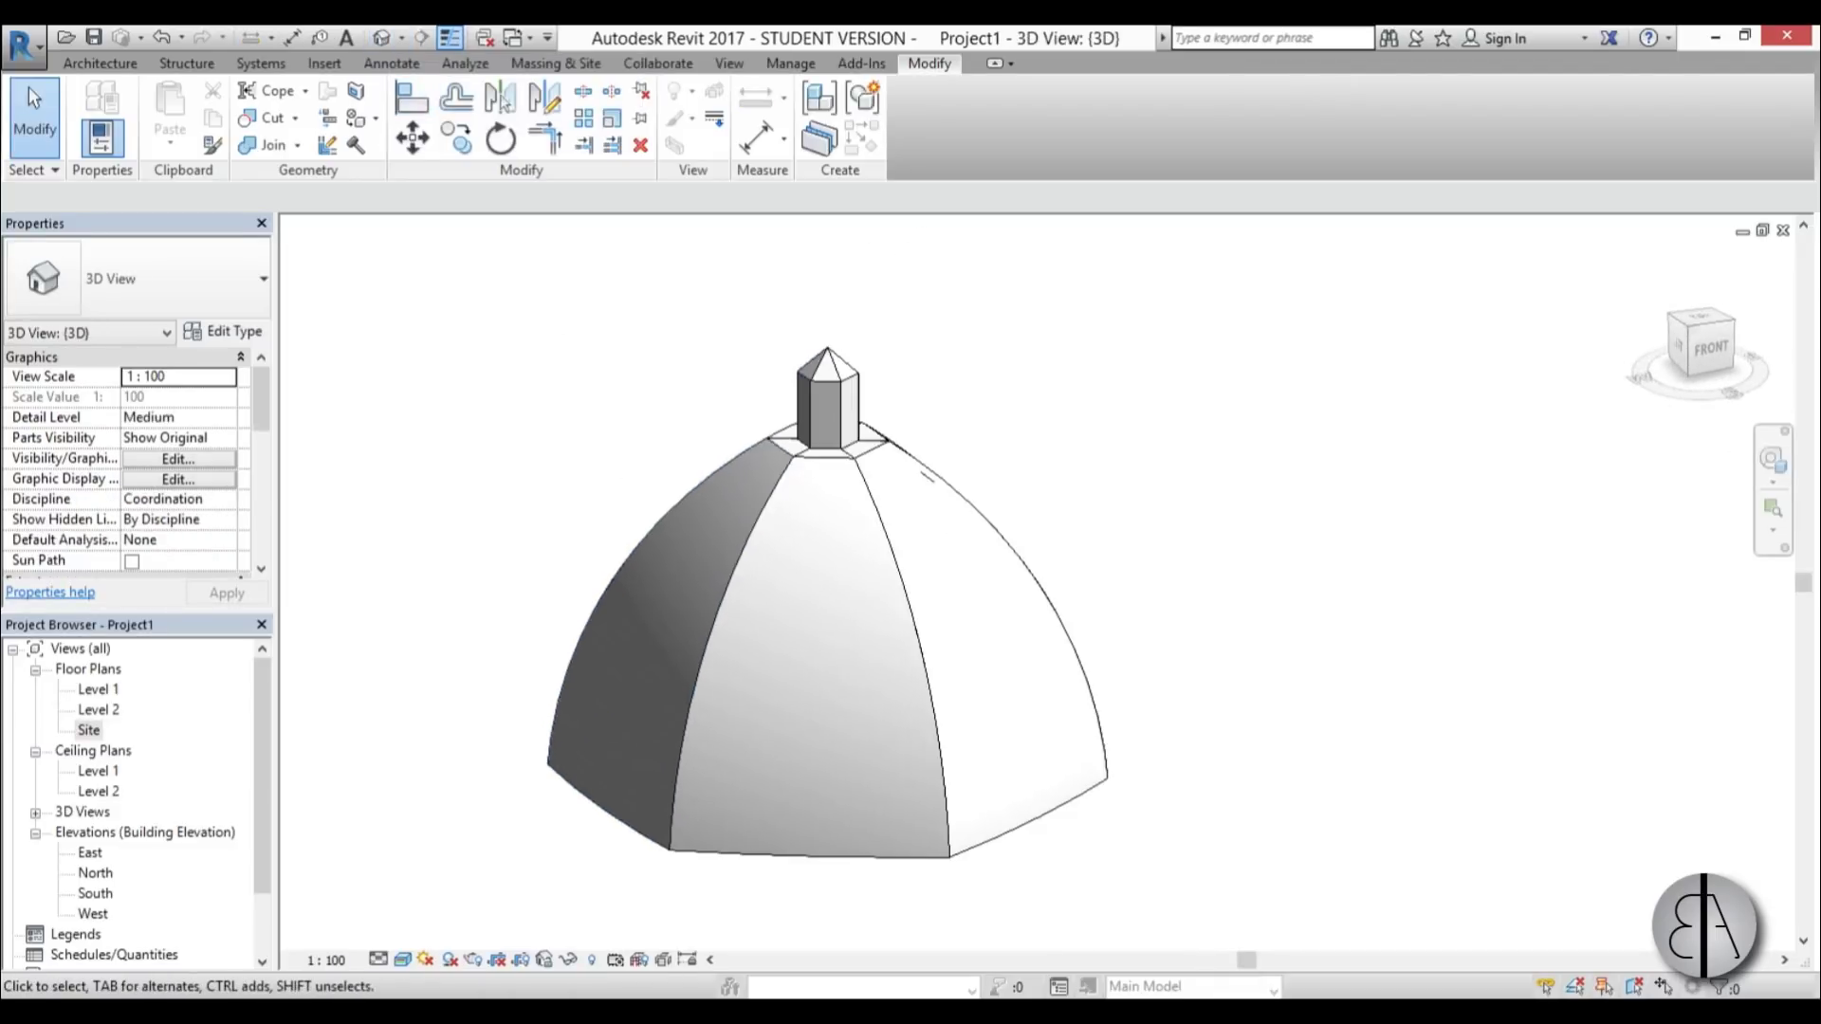
scroll(976, 659, down, 2)
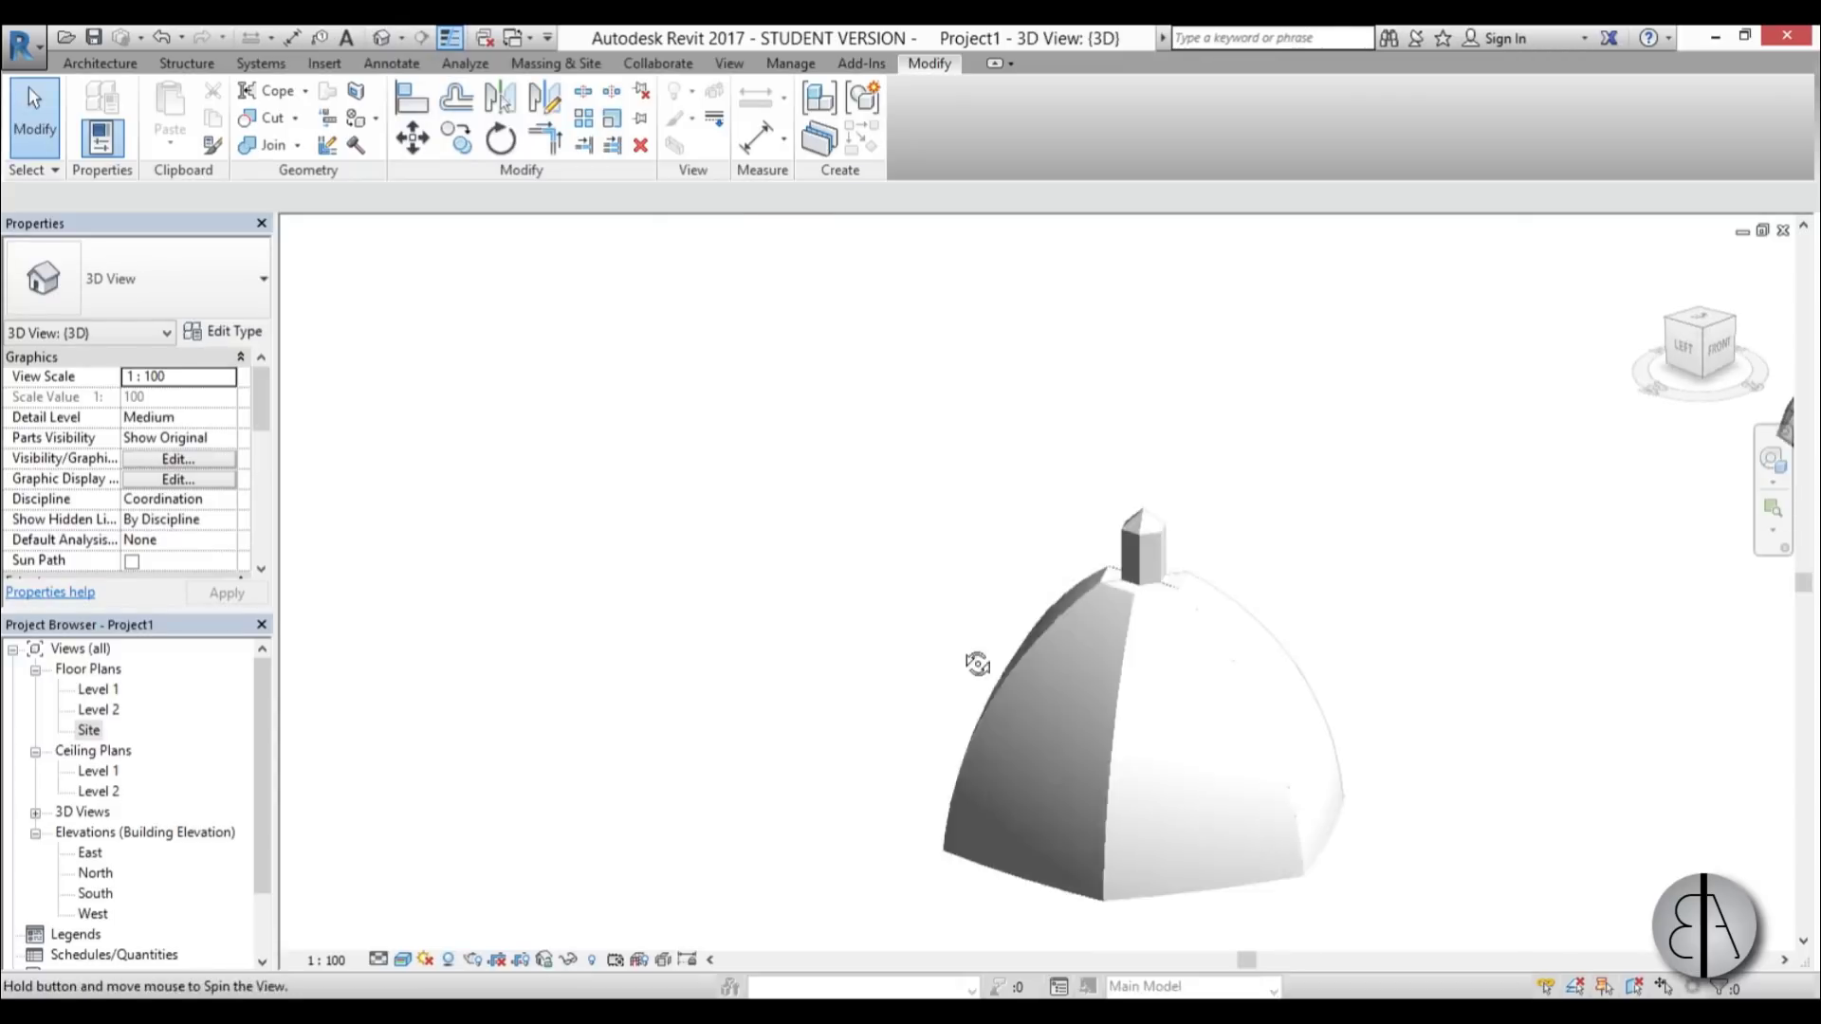
middle_drag(976, 658, 641, 716)
scroll(669, 632, up, 1)
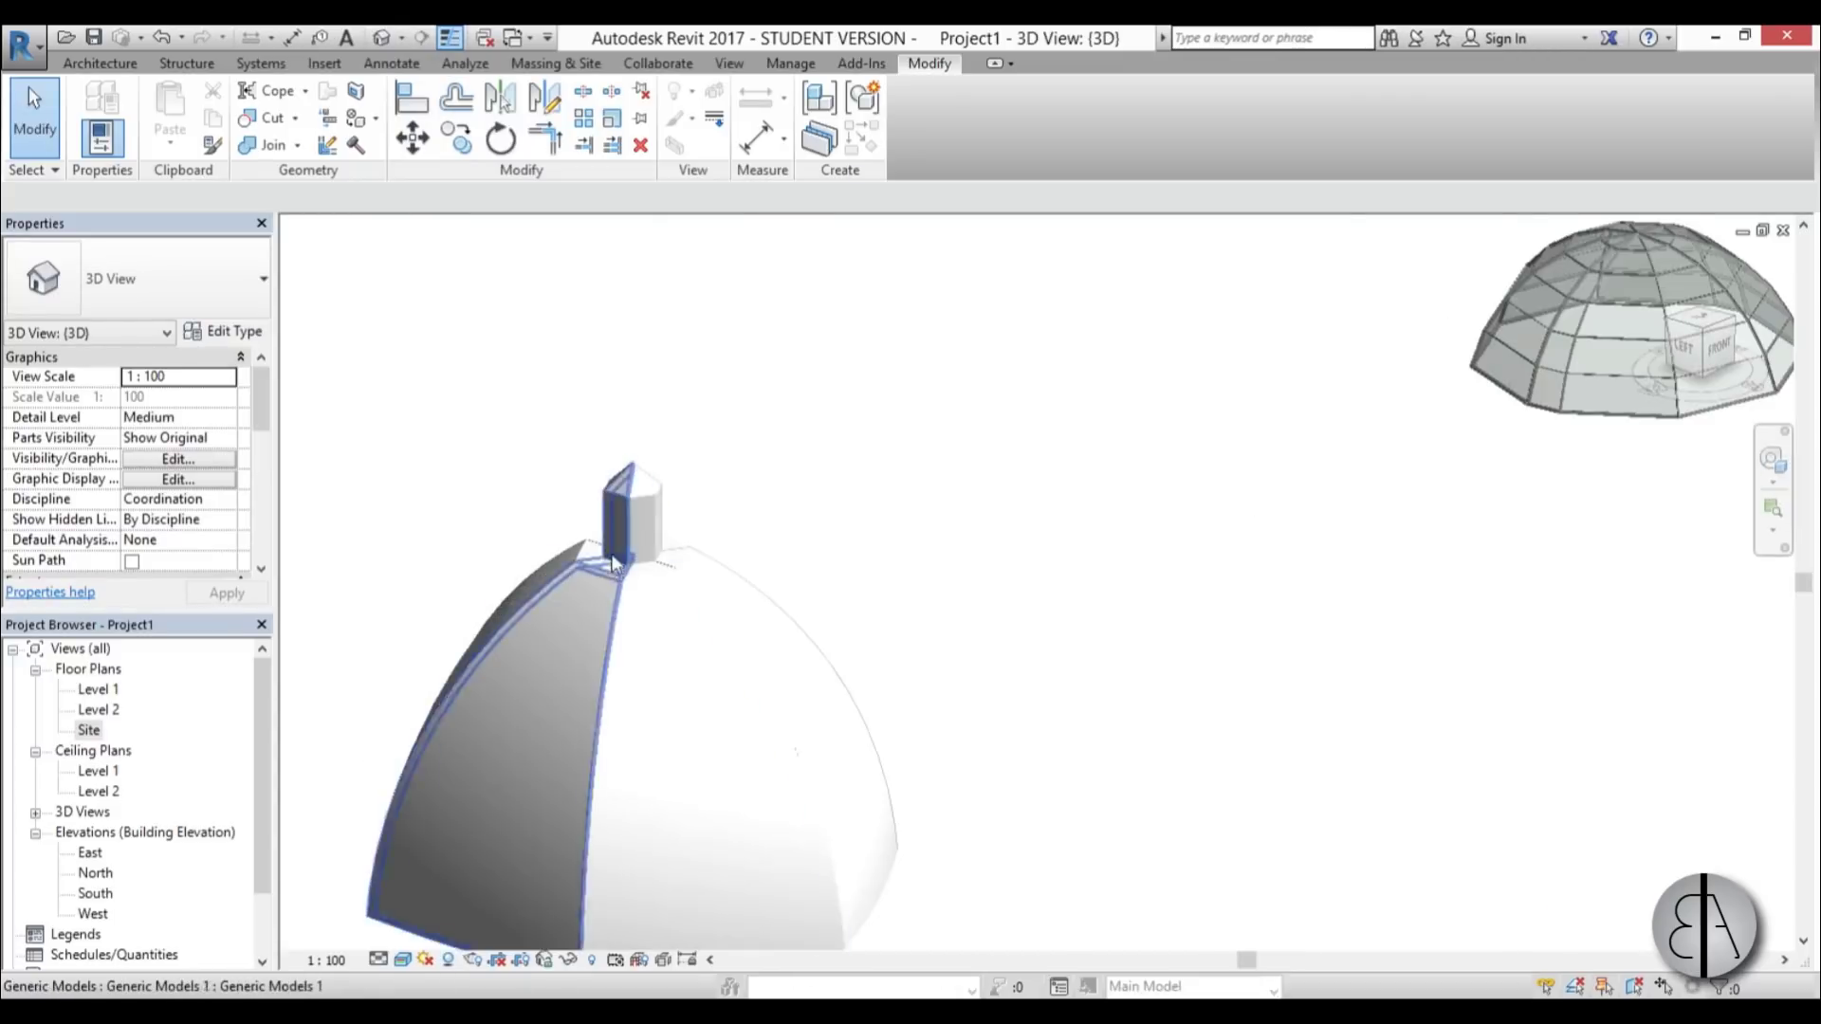
middle_drag(669, 632, 638, 590)
scroll(638, 590, up, 1)
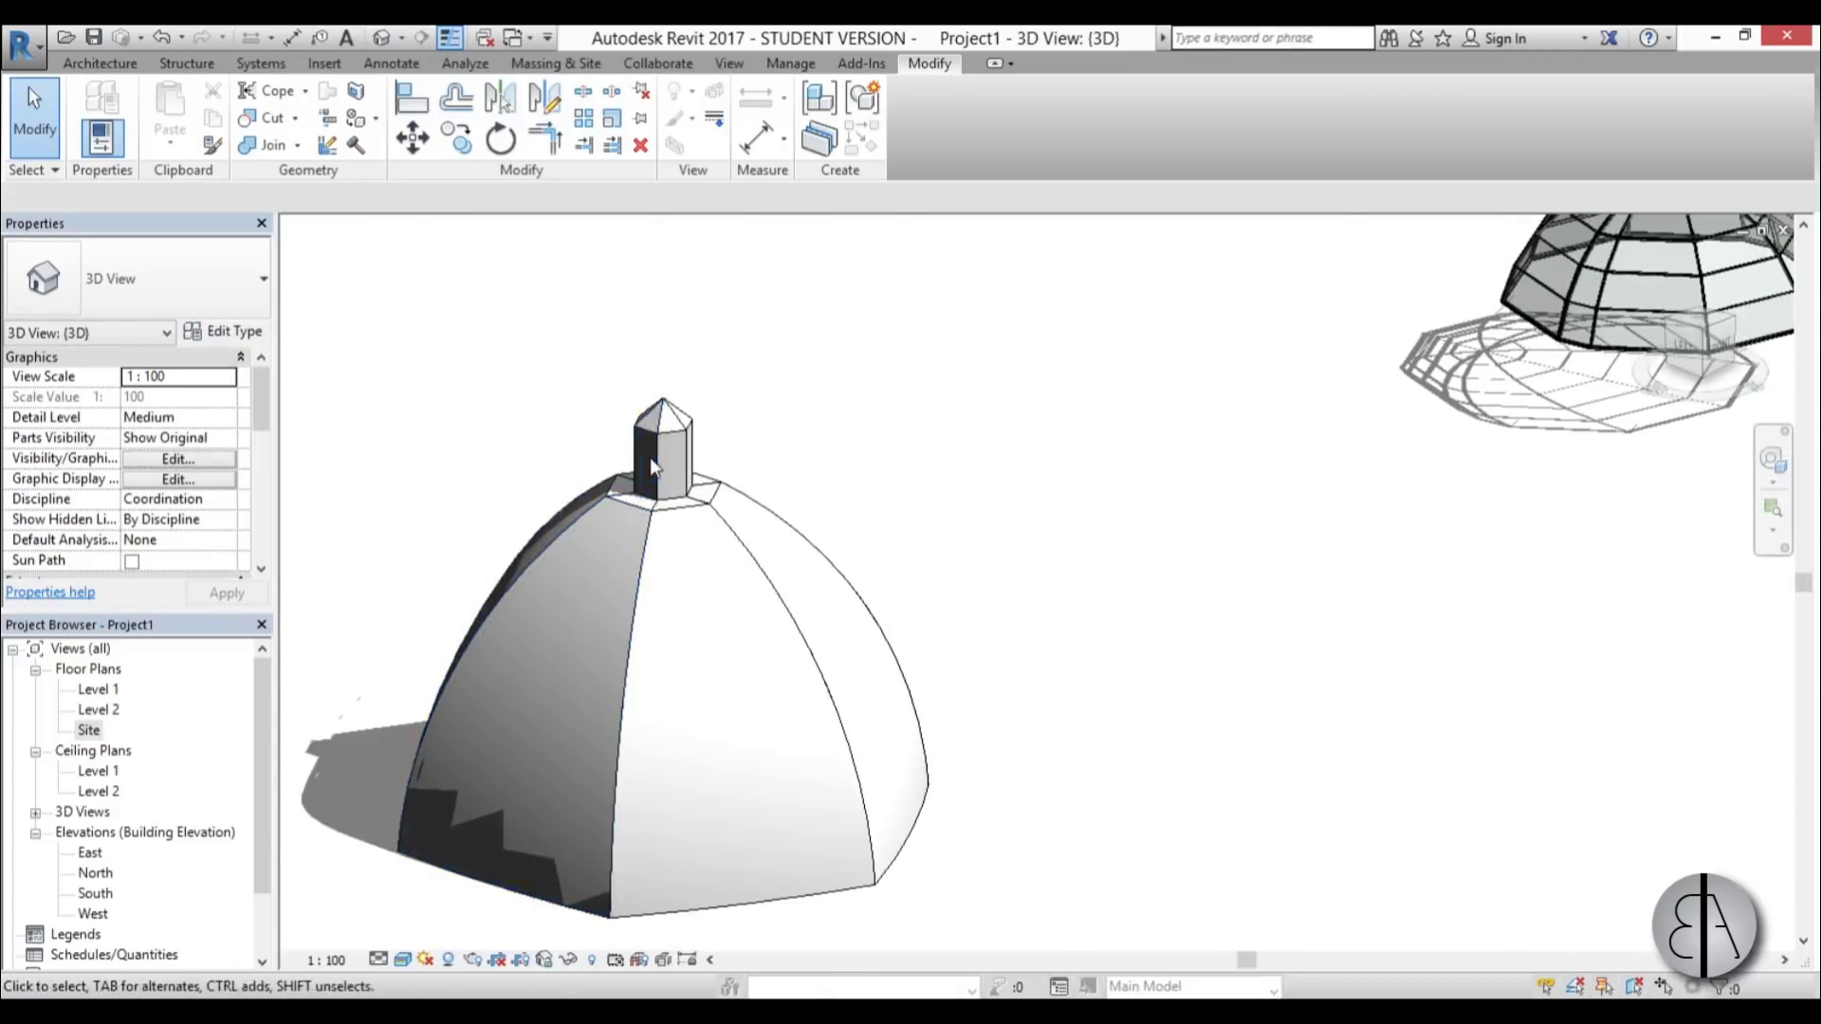
mouse_move(651, 457)
middle_down()
mouse_move(674, 577)
mouse_move(707, 614)
middle_up()
scroll(708, 614, down, 1)
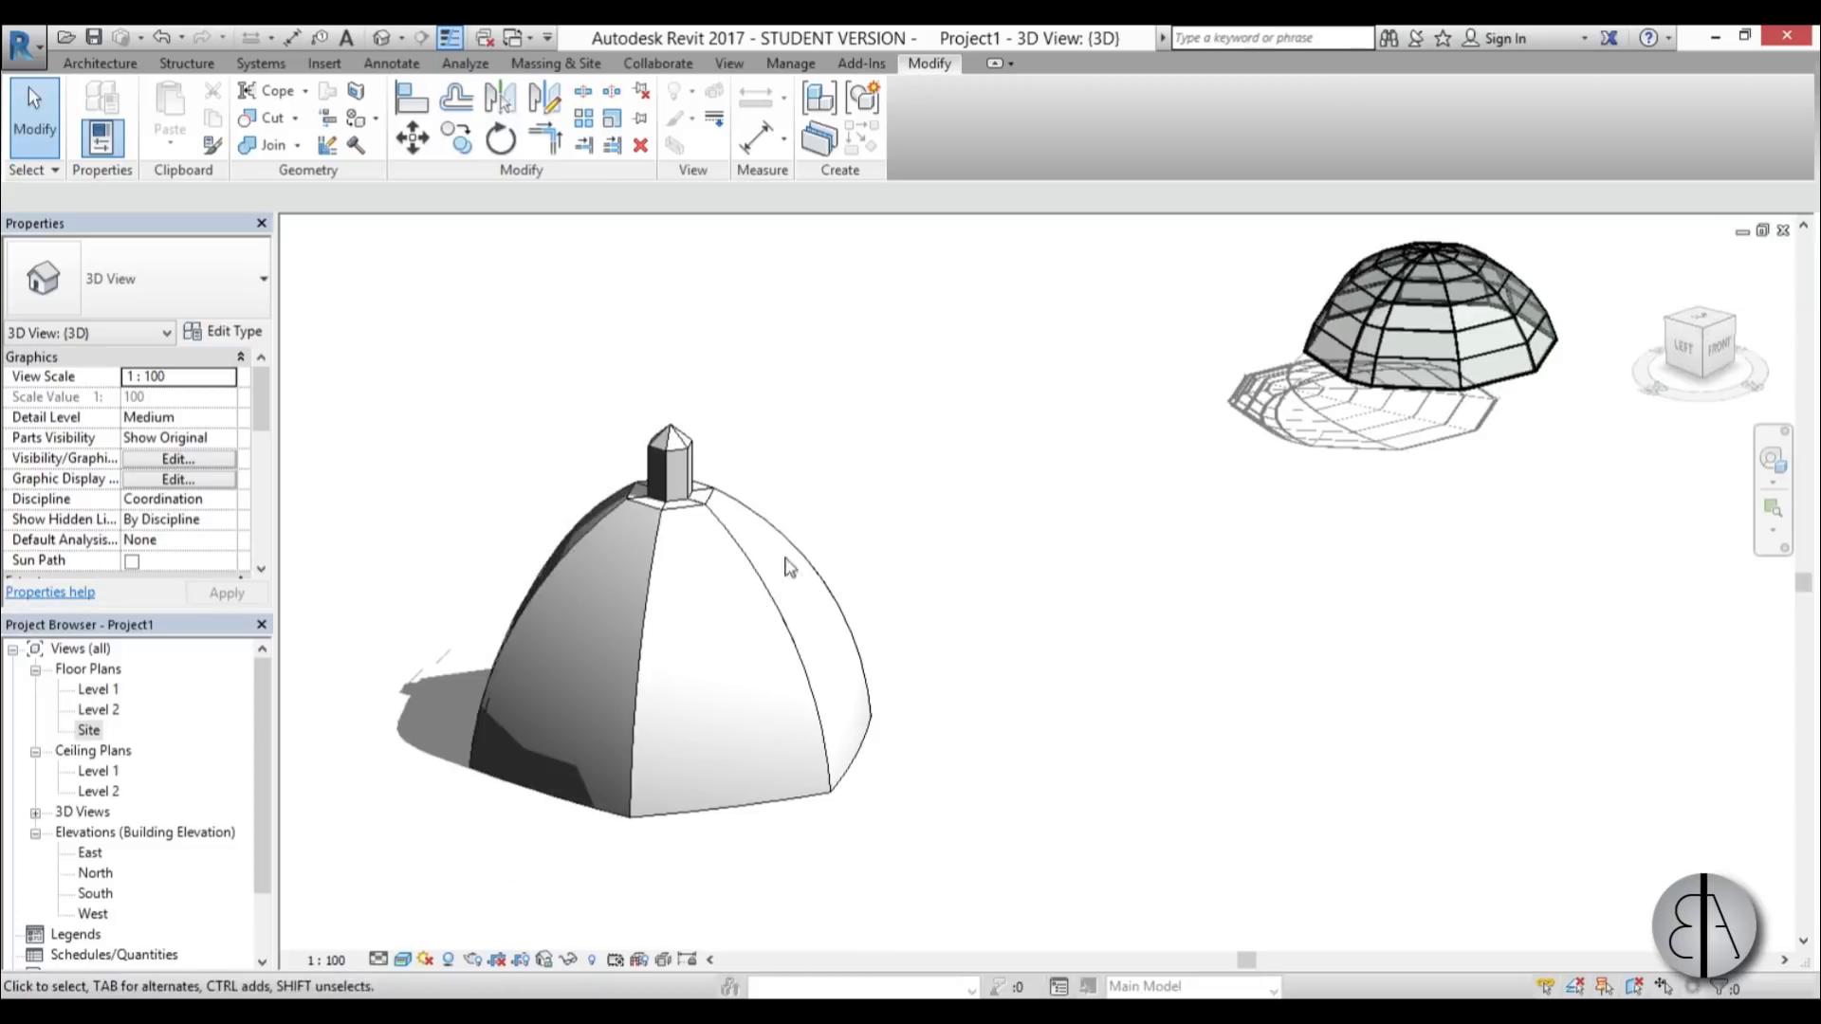
mouse_move(785, 566)
middle_down()
mouse_move(764, 506)
mouse_move(713, 502)
mouse_move(1020, 601)
mouse_move(966, 615)
middle_up()
scroll(966, 615, down, 1)
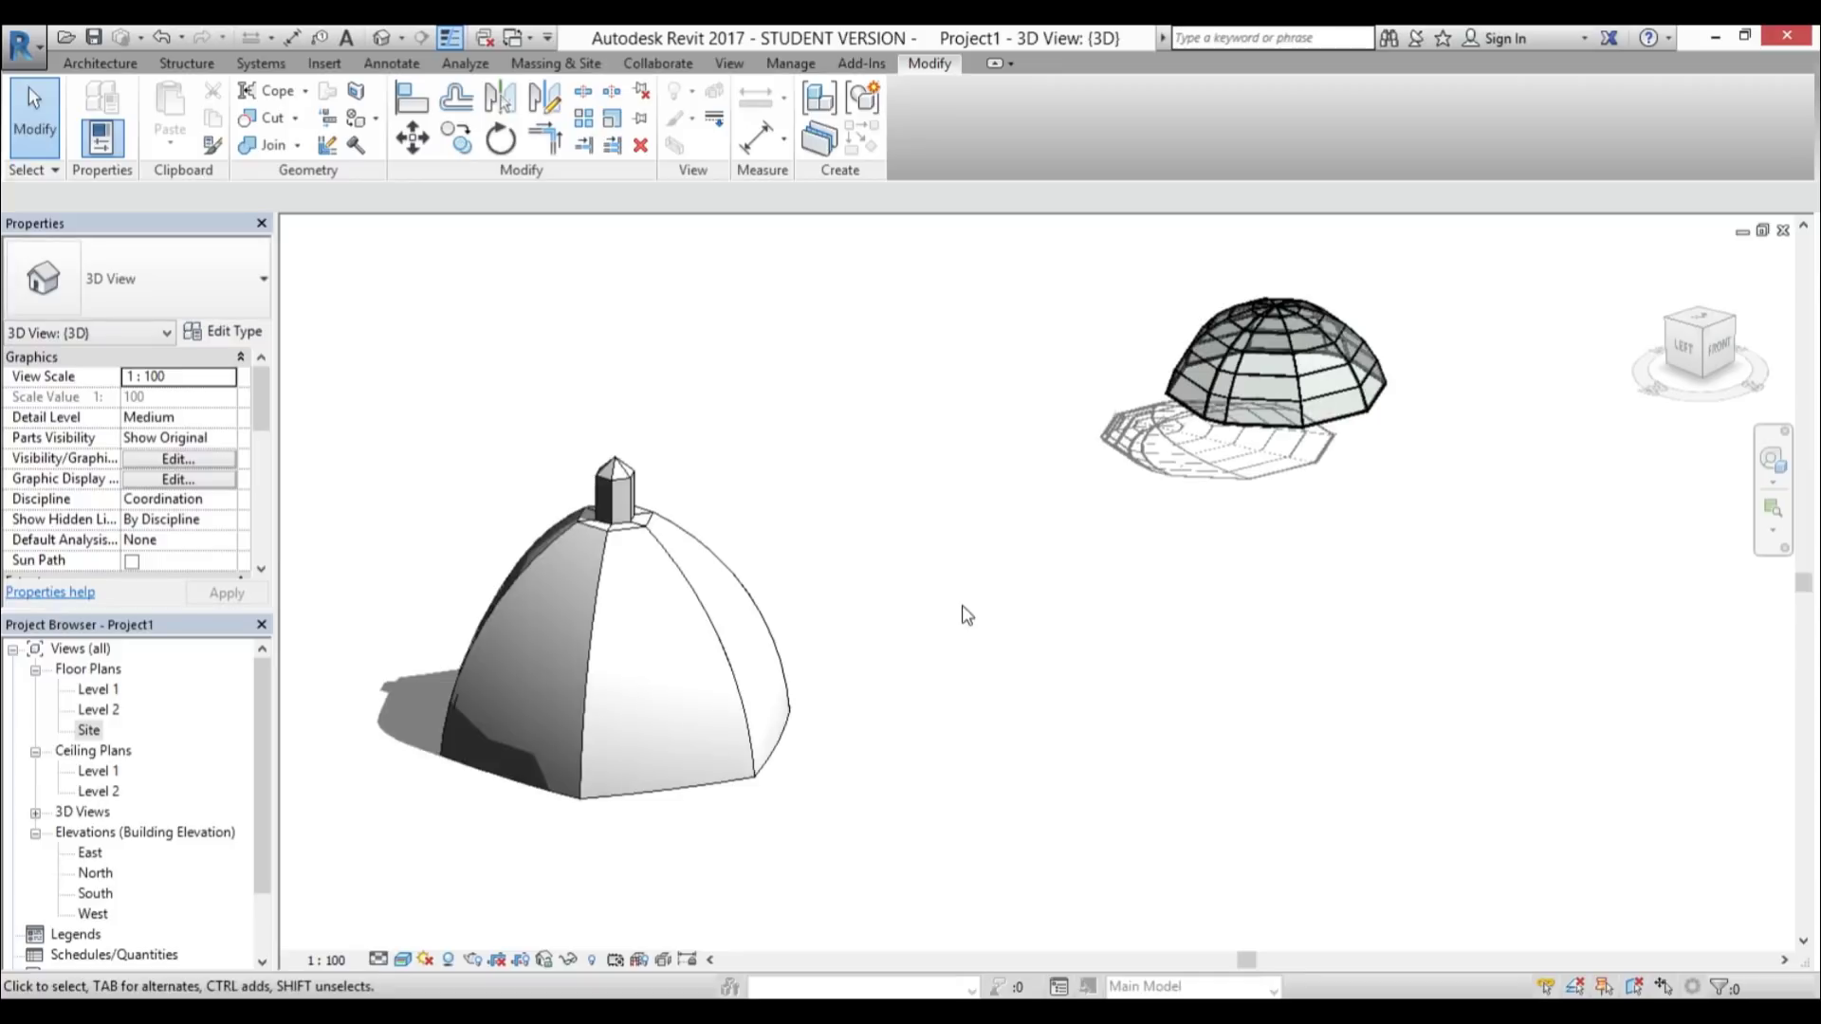